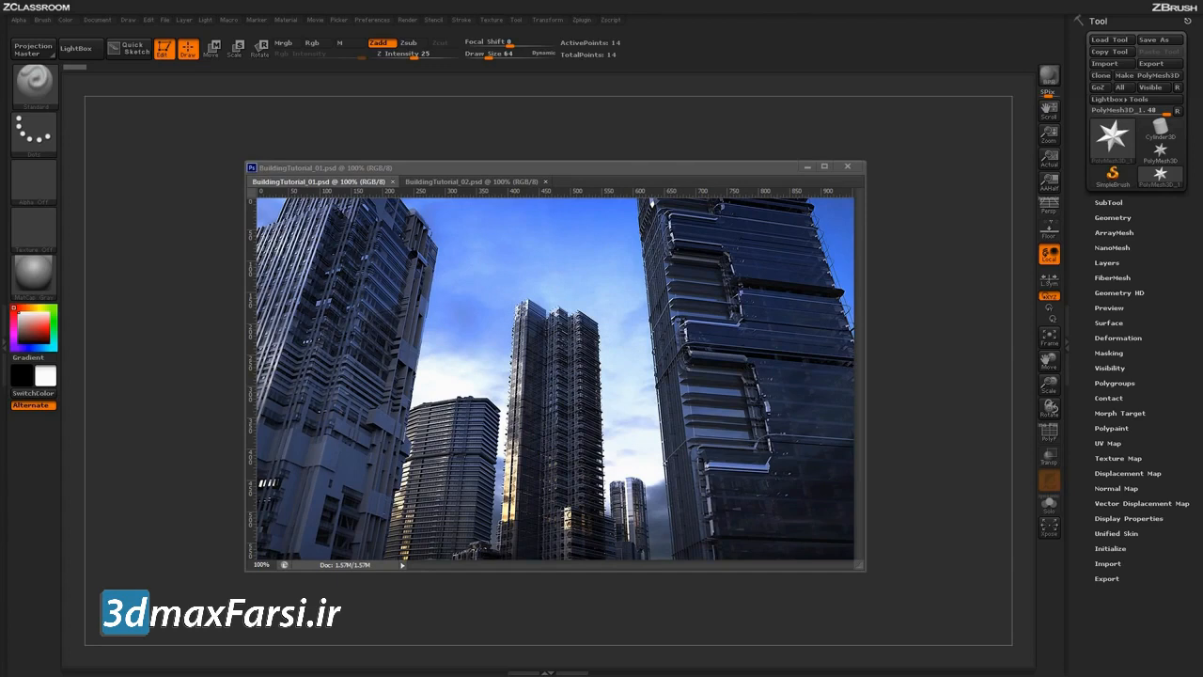
Step: Draw a Plane3D primitive on the canvas, put it in Edit mode and face it straight to the view
click(517, 185)
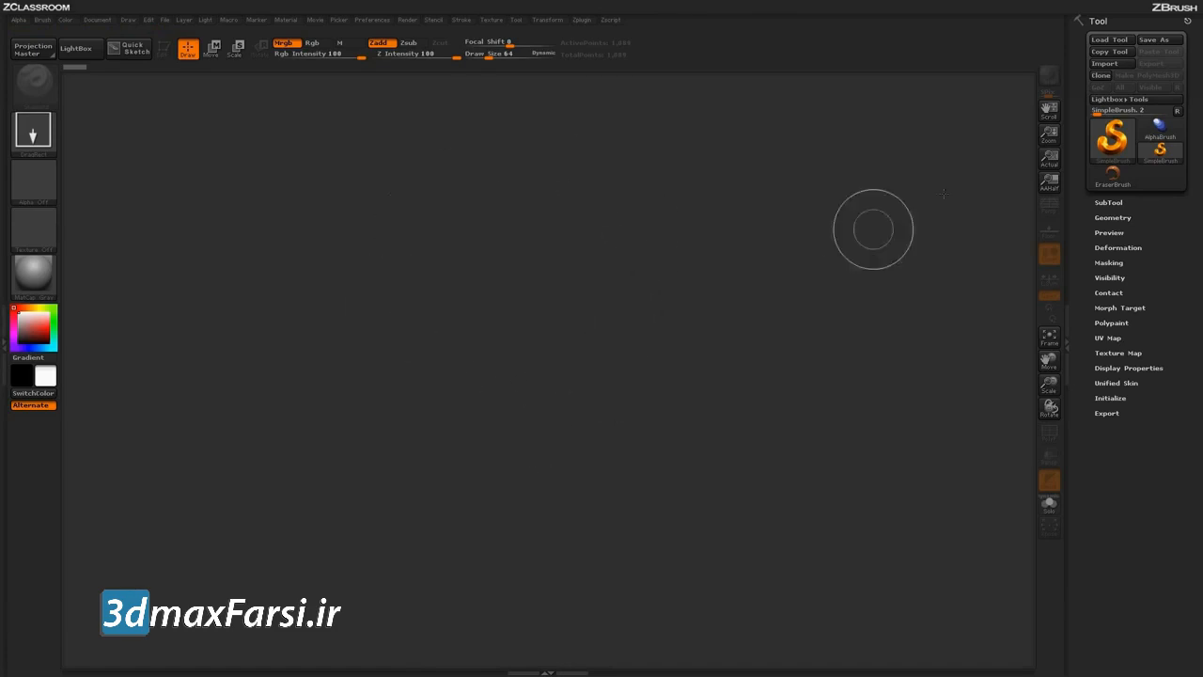
mouse_move(1115, 142)
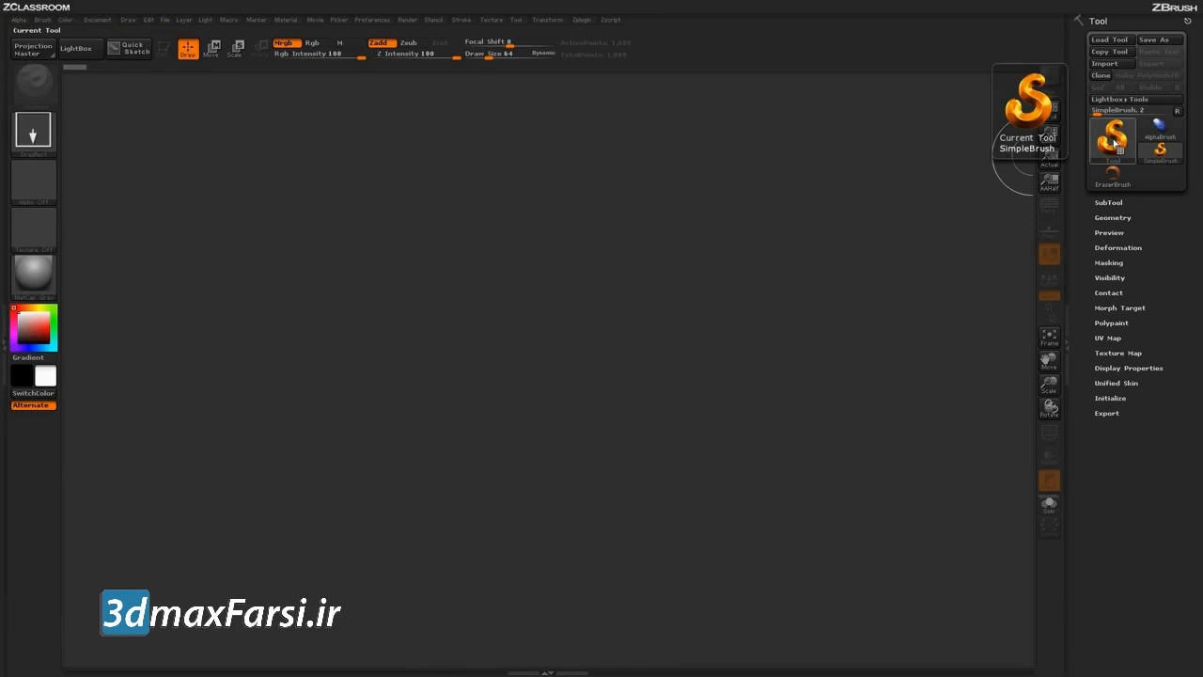
click(1117, 144)
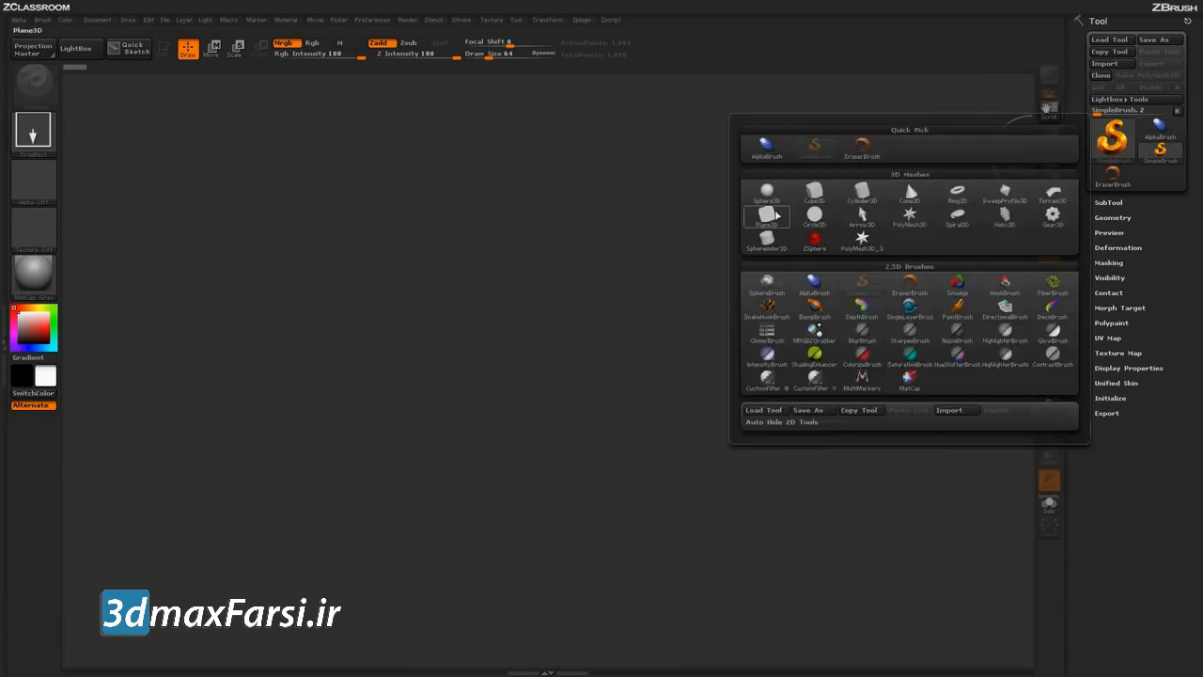
mouse_move(768, 218)
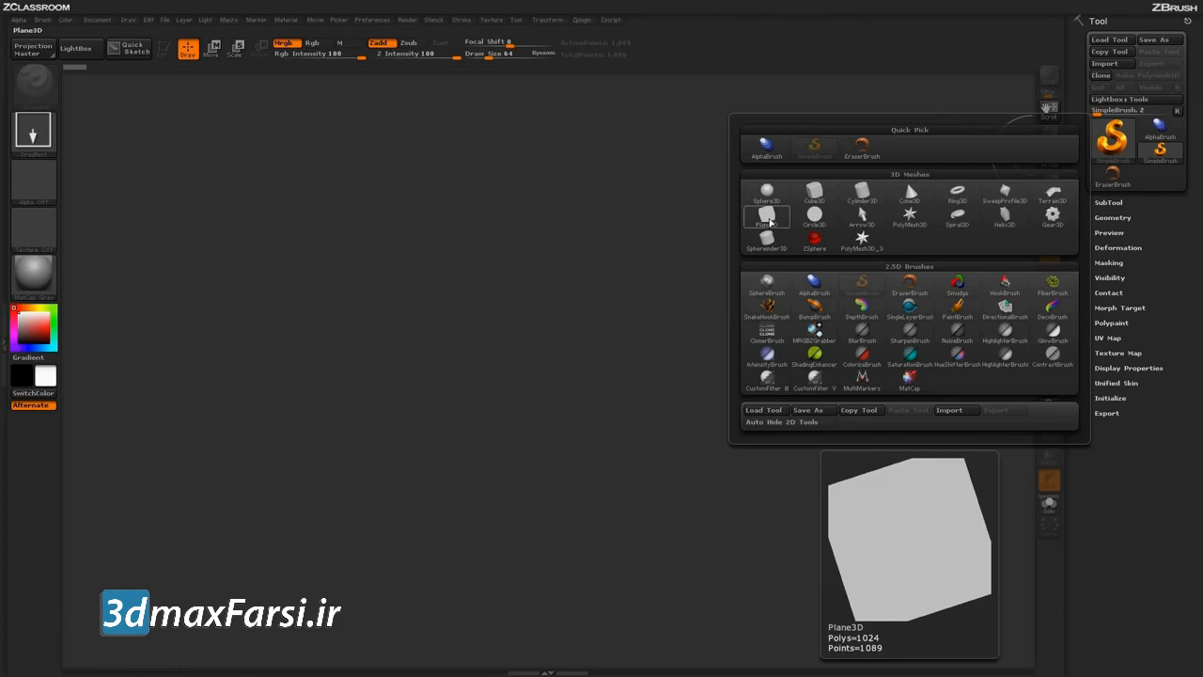
click(768, 218)
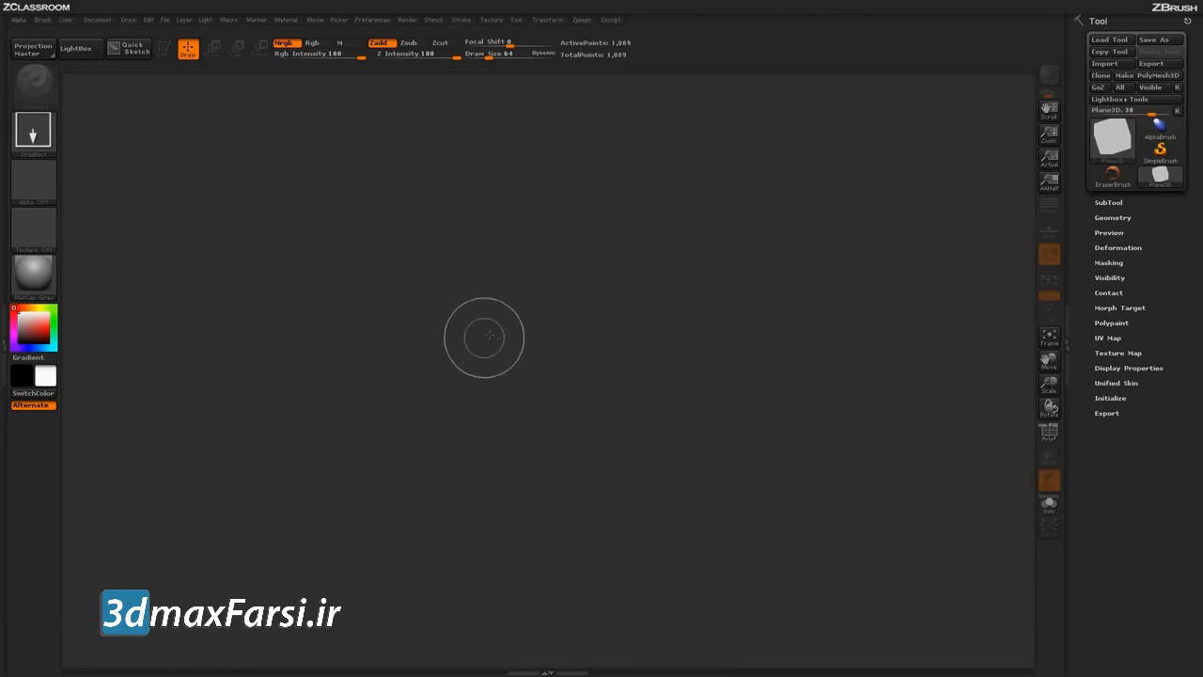
mouse_move(497, 327)
mouse_down()
mouse_move(495, 571)
mouse_move(511, 550)
mouse_up()
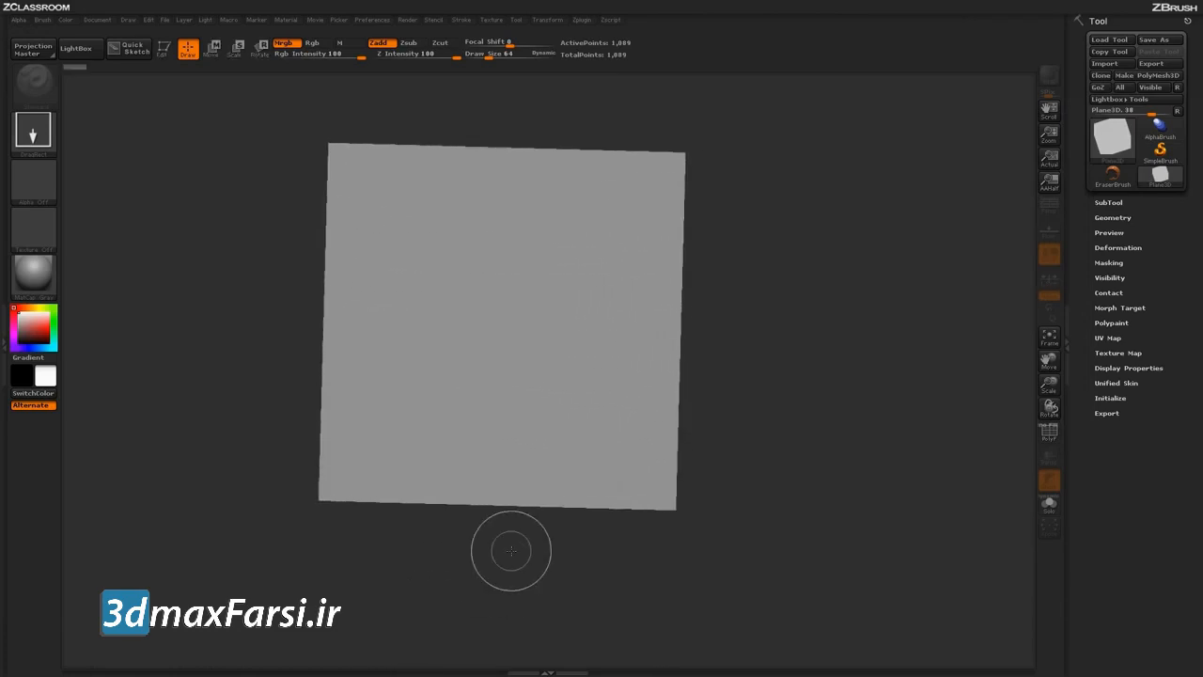
click(165, 52)
mouse_move(811, 491)
mouse_down()
mouse_move(893, 491)
mouse_move(802, 492)
mouse_move(819, 464)
mouse_move(814, 488)
mouse_move(800, 484)
mouse_up()
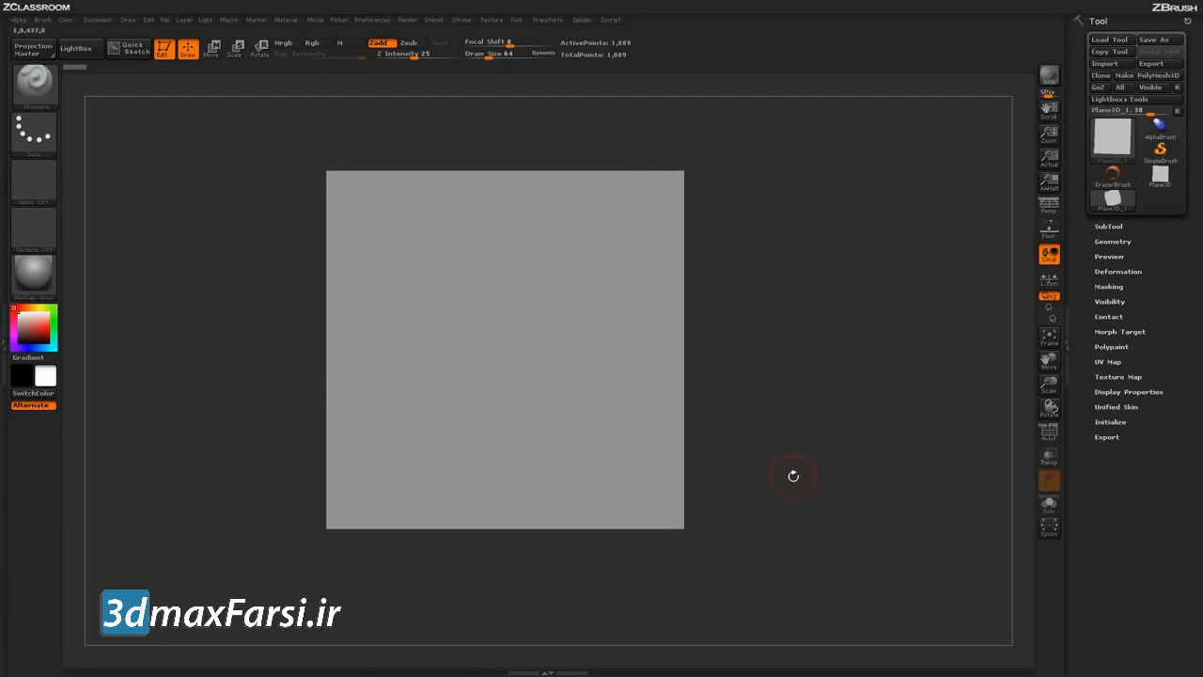
Step: Turn on the floor grid and the PolyFrame display for the plane
click(1050, 233)
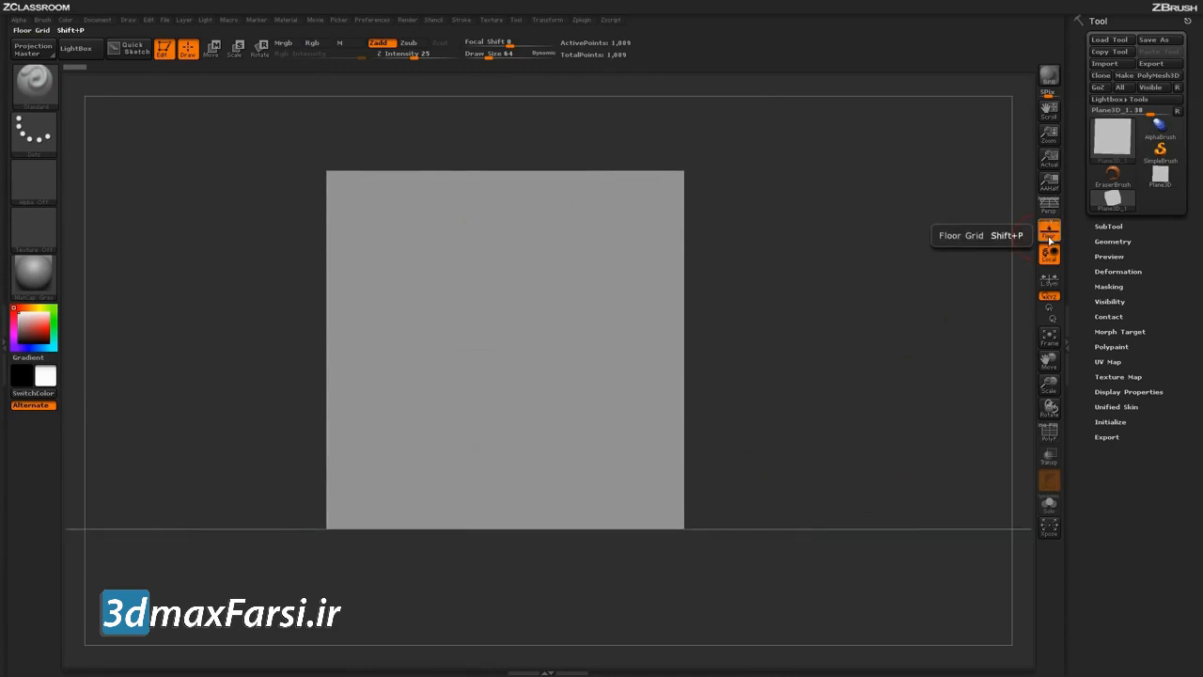
click(1049, 433)
mouse_move(848, 414)
mouse_down()
mouse_move(852, 431)
mouse_move(878, 355)
mouse_move(855, 371)
mouse_move(884, 354)
mouse_up()
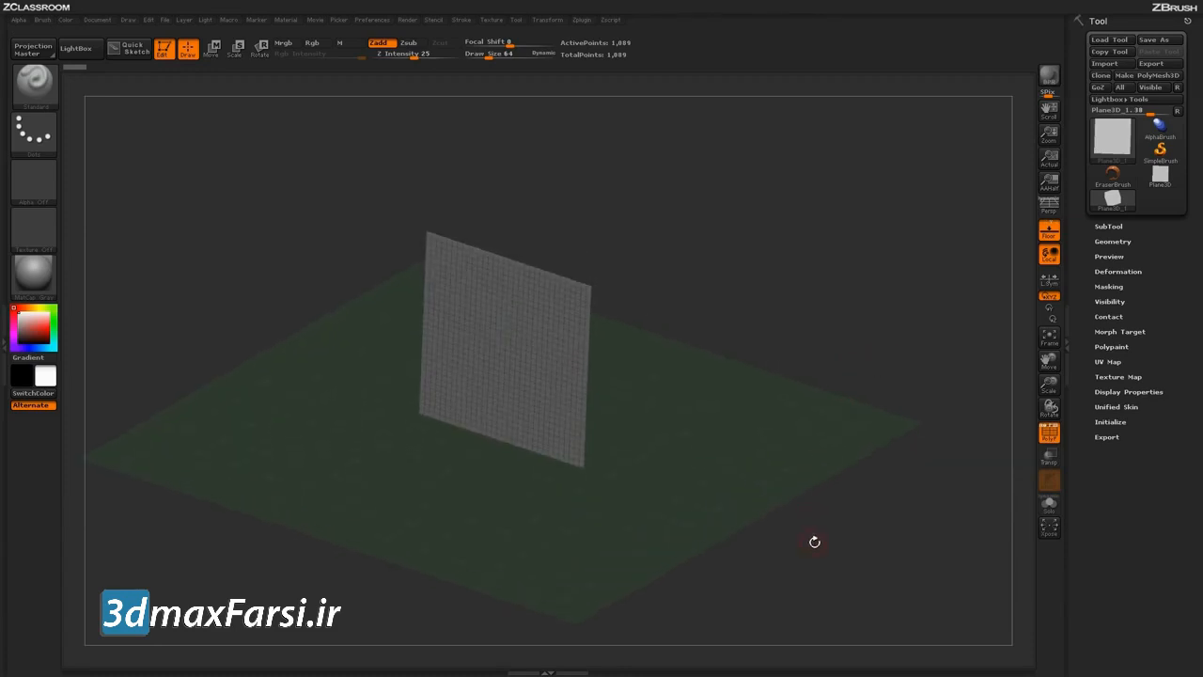
mouse_move(711, 288)
mouse_down()
mouse_move(749, 258)
mouse_move(736, 255)
mouse_move(719, 282)
mouse_up()
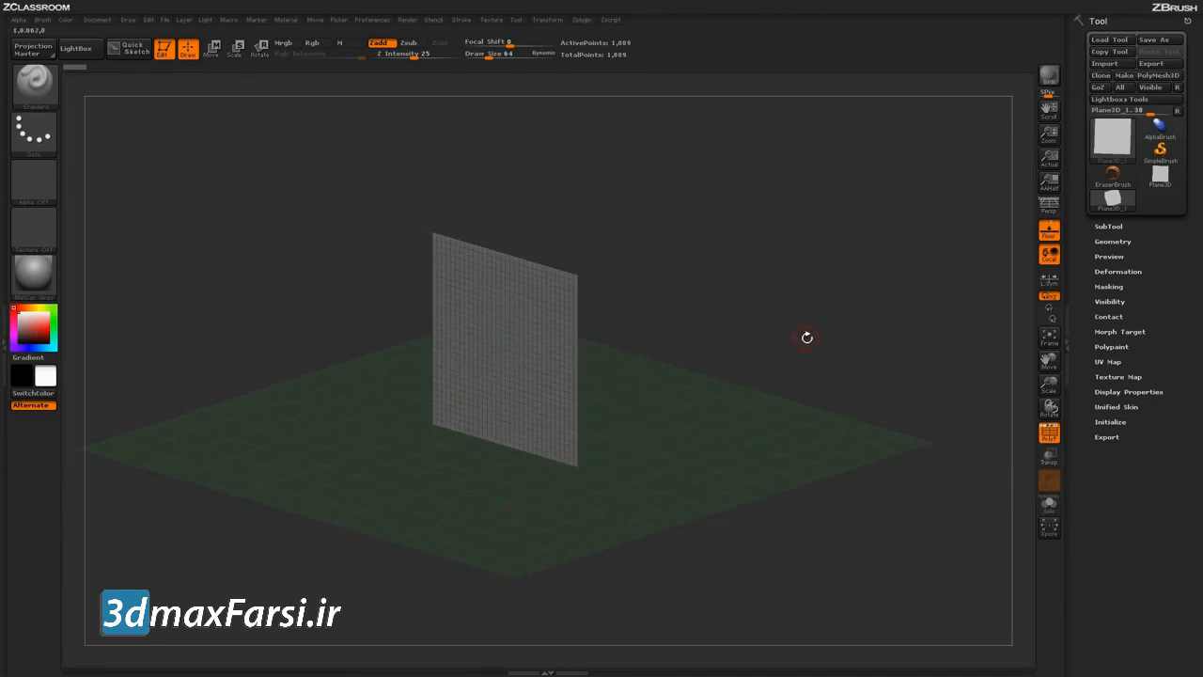
drag(808, 338, 701, 315)
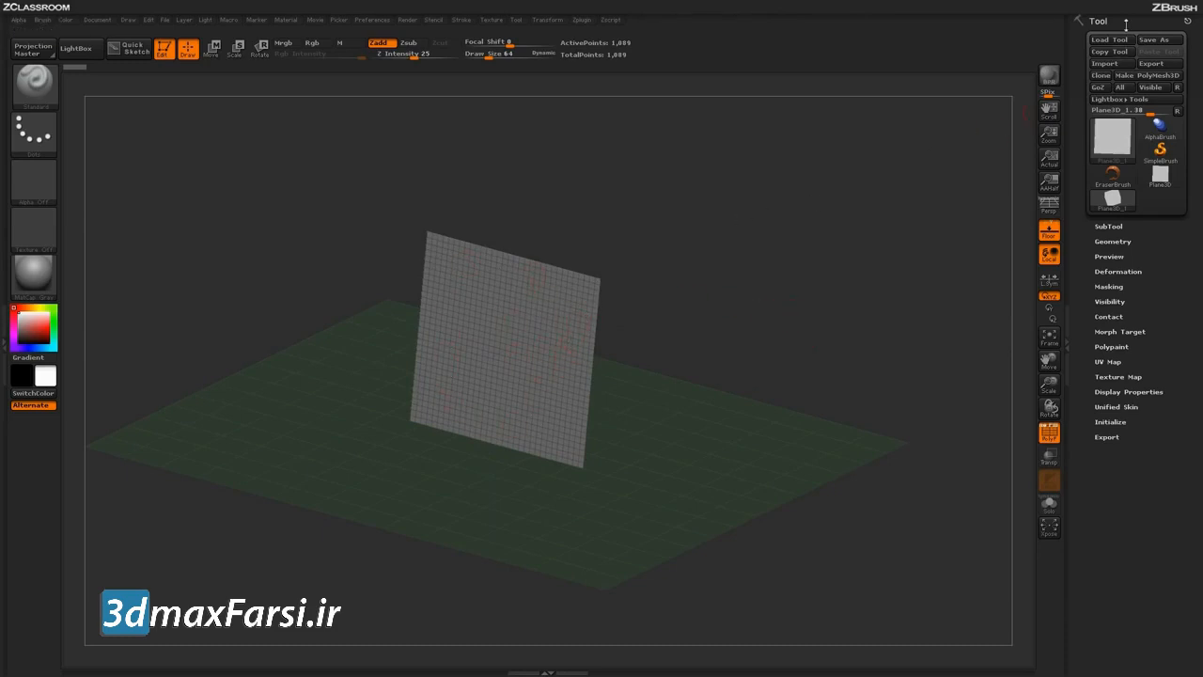
Step: Align the plane to the world Y axis in its initialize settings
click(1110, 422)
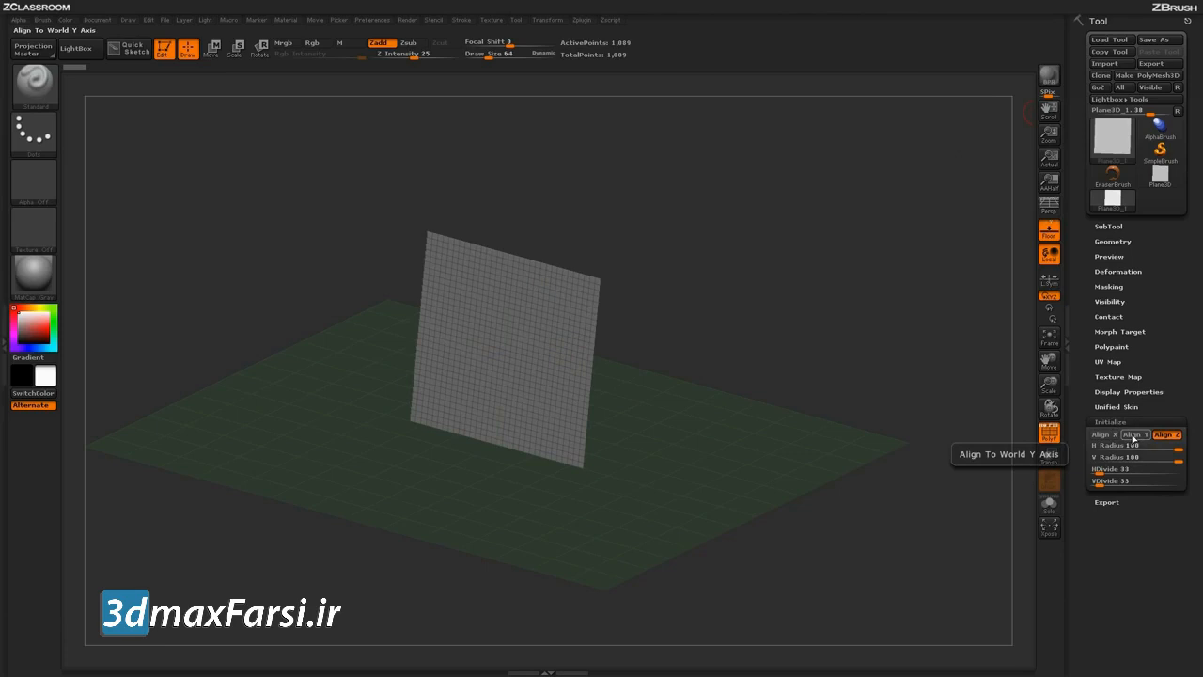
click(1133, 437)
mouse_move(900, 398)
mouse_down()
mouse_move(918, 376)
mouse_move(914, 433)
mouse_move(919, 422)
mouse_up()
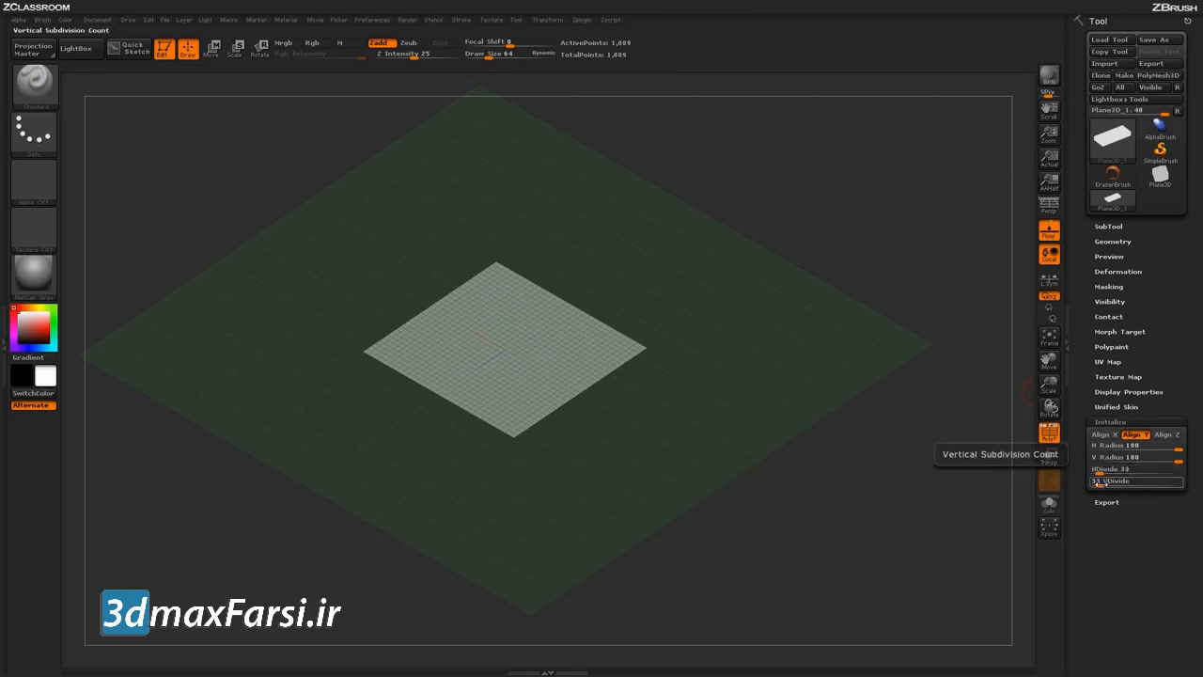
Step: Set both the horizontal and vertical subdivision counts of the plane to 5
drag(1102, 470, 1100, 470)
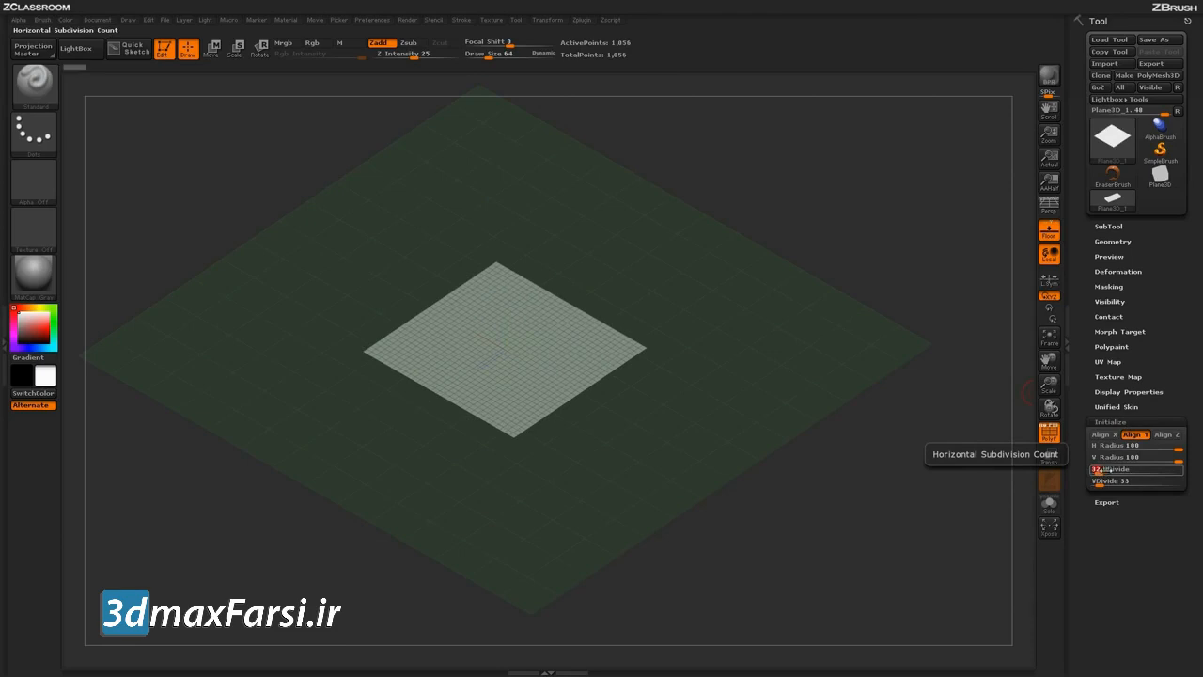
click(1102, 482)
text(5)
key(Return)
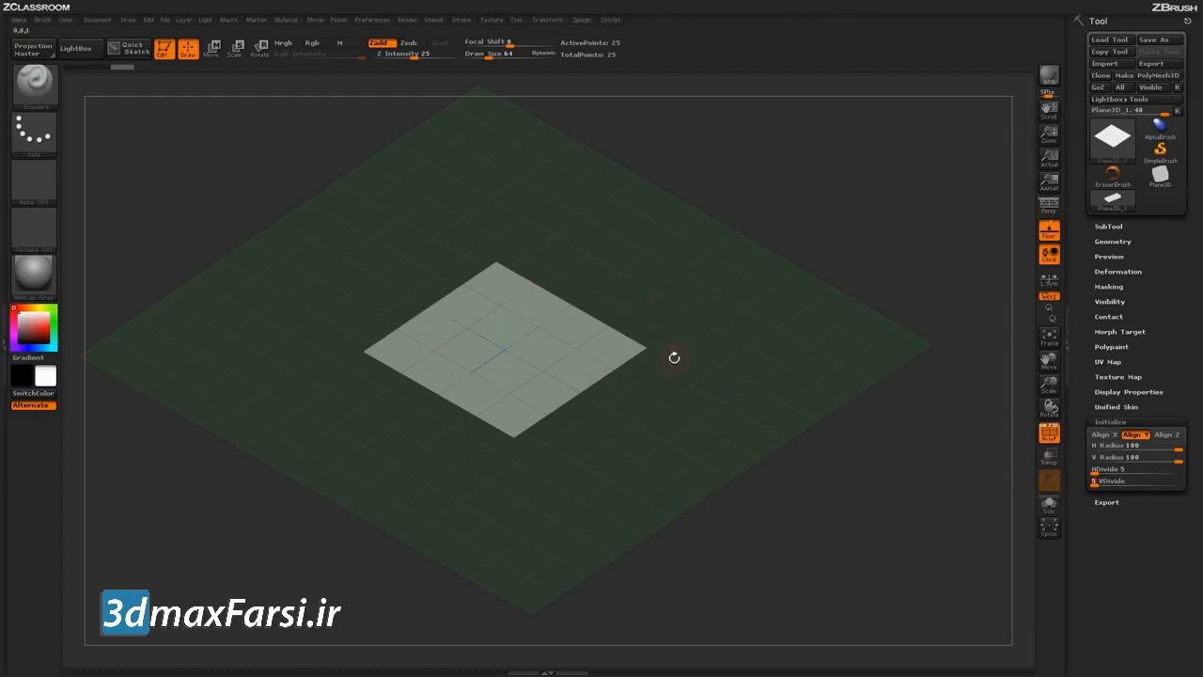
Step: Convert the plane to a PolyMesh3D and turn off the floor grid
click(1144, 76)
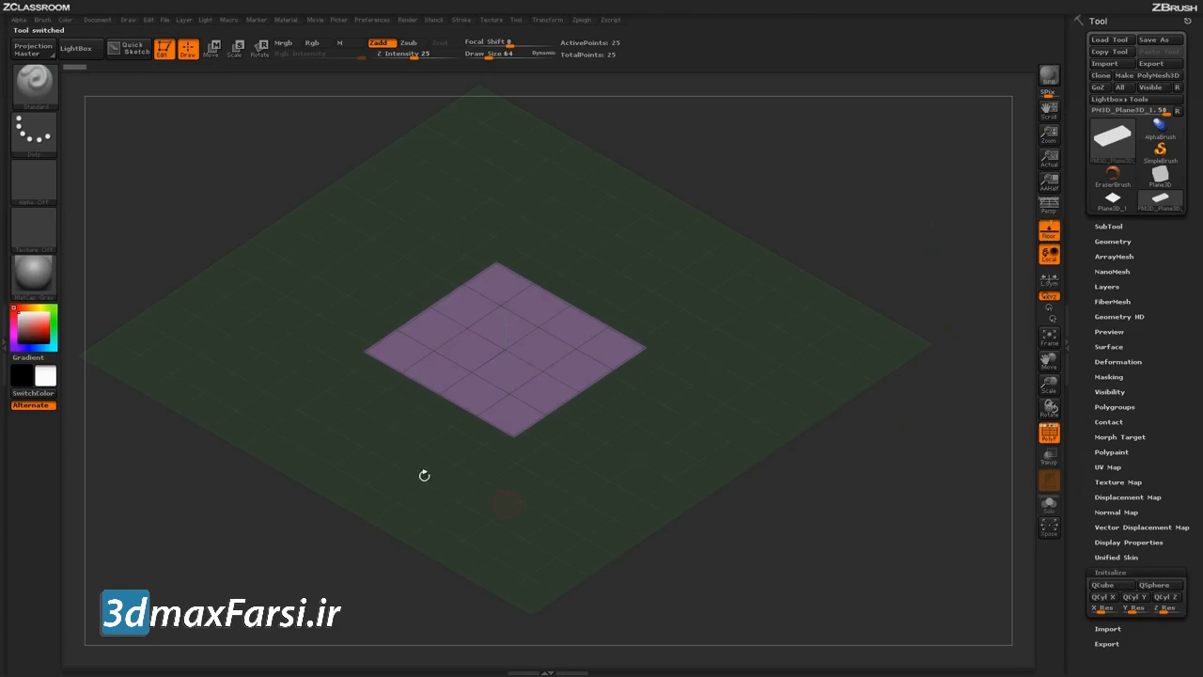
click(1049, 230)
mouse_move(844, 486)
mouse_down()
mouse_move(856, 452)
mouse_move(834, 469)
mouse_move(840, 508)
mouse_up()
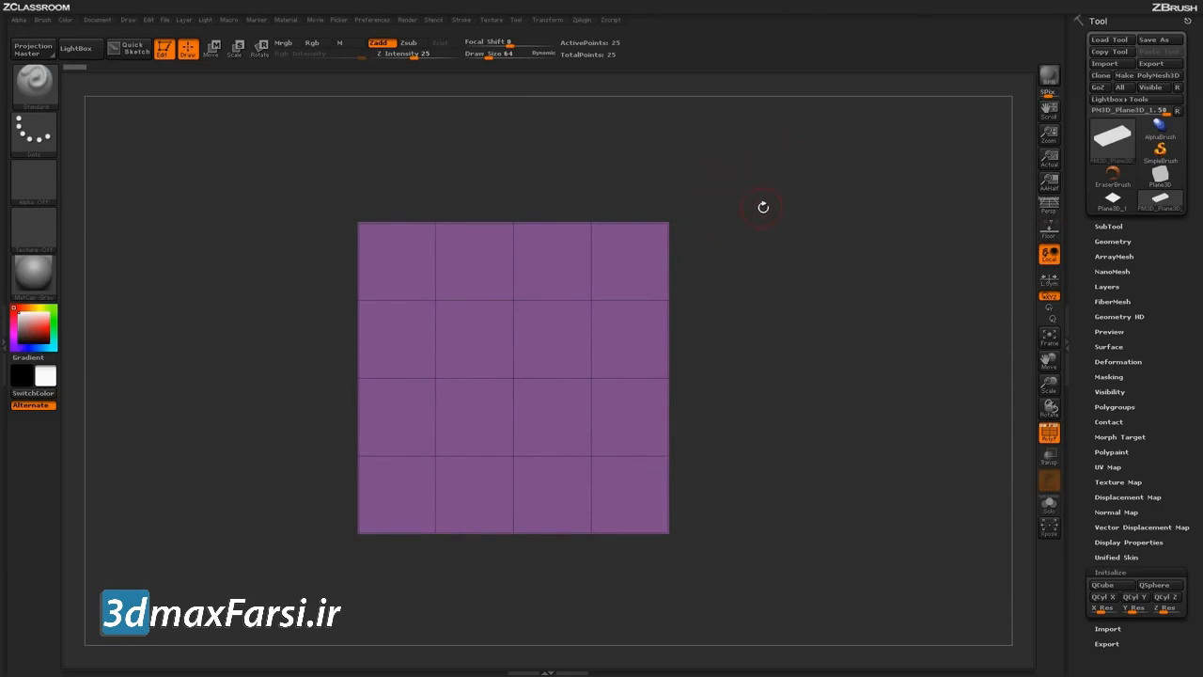
Step: Hide the two-by-two block of polygons in the plane's upper-right corner and delete the hidden geometry, leaving an L shape
key(ctrl+shift)
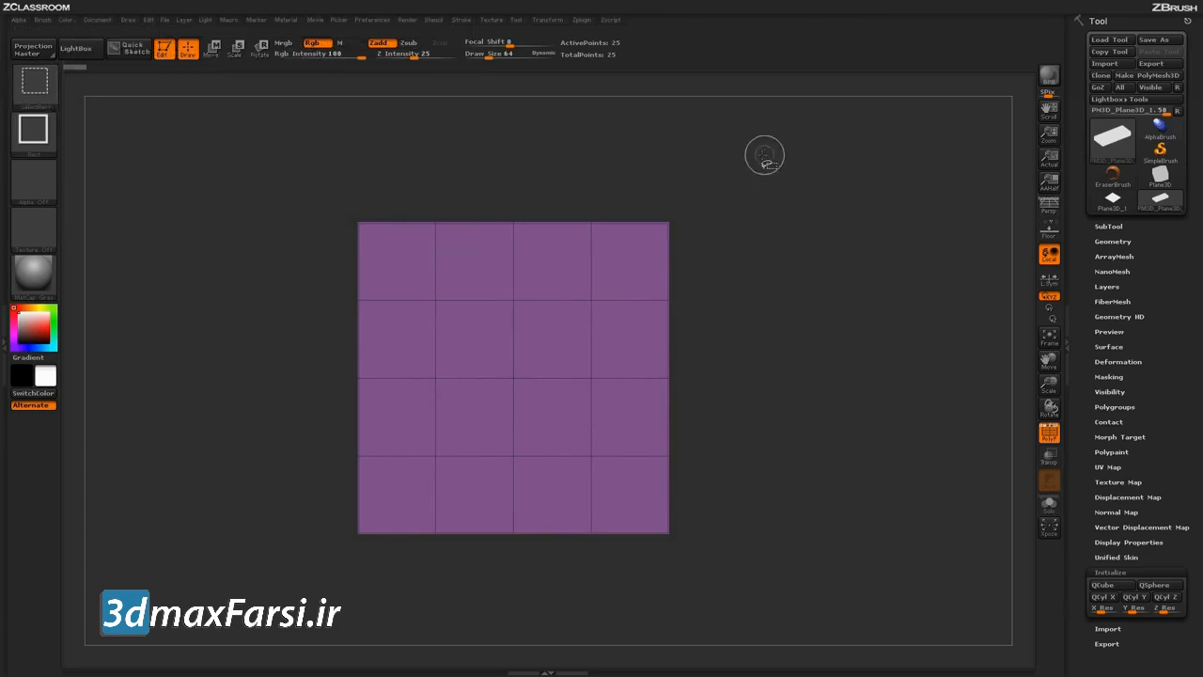
ctrl+shift+drag(771, 148, 534, 365)
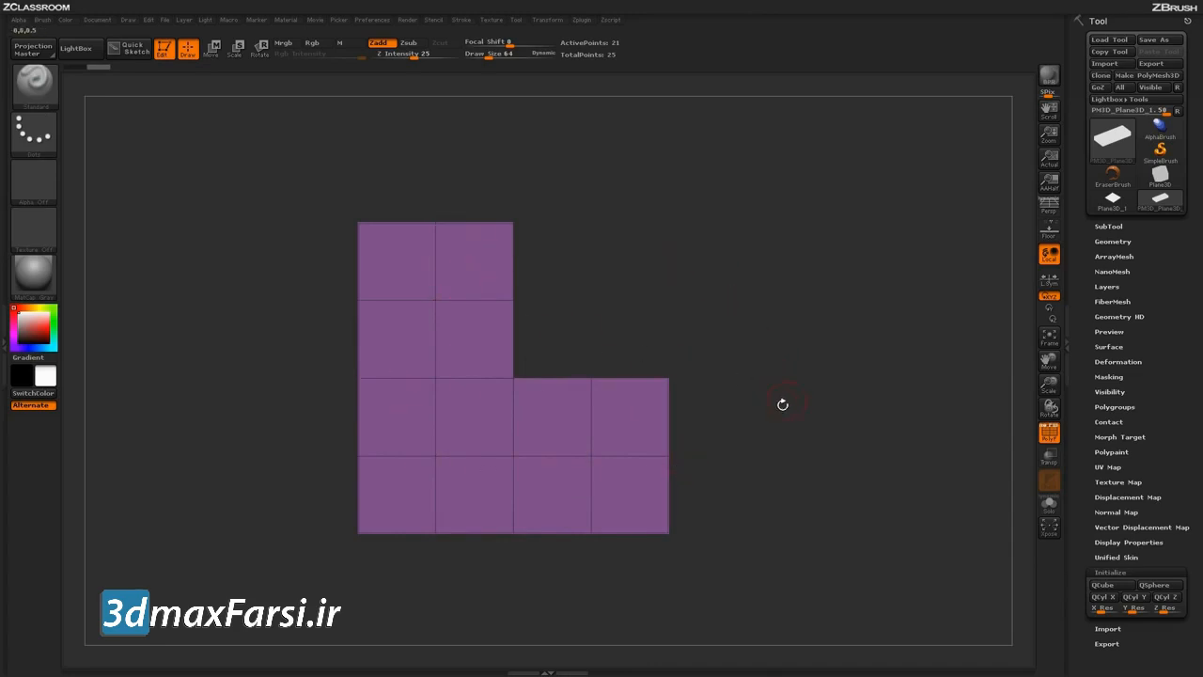
click(1128, 241)
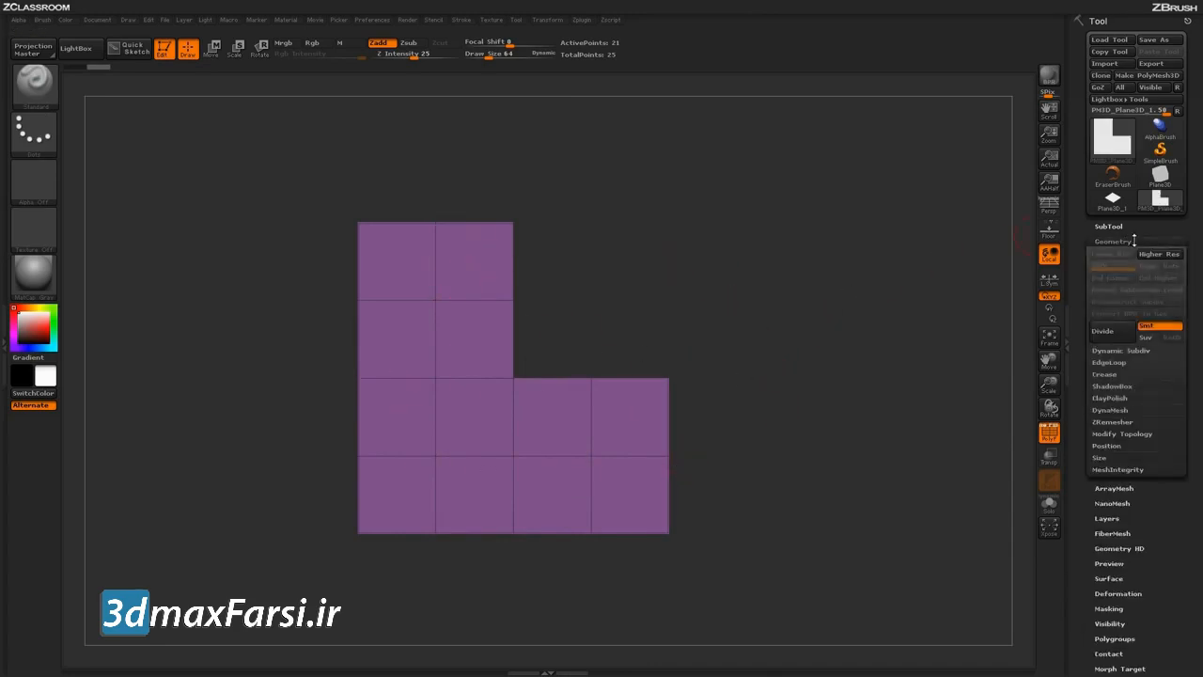
click(1123, 433)
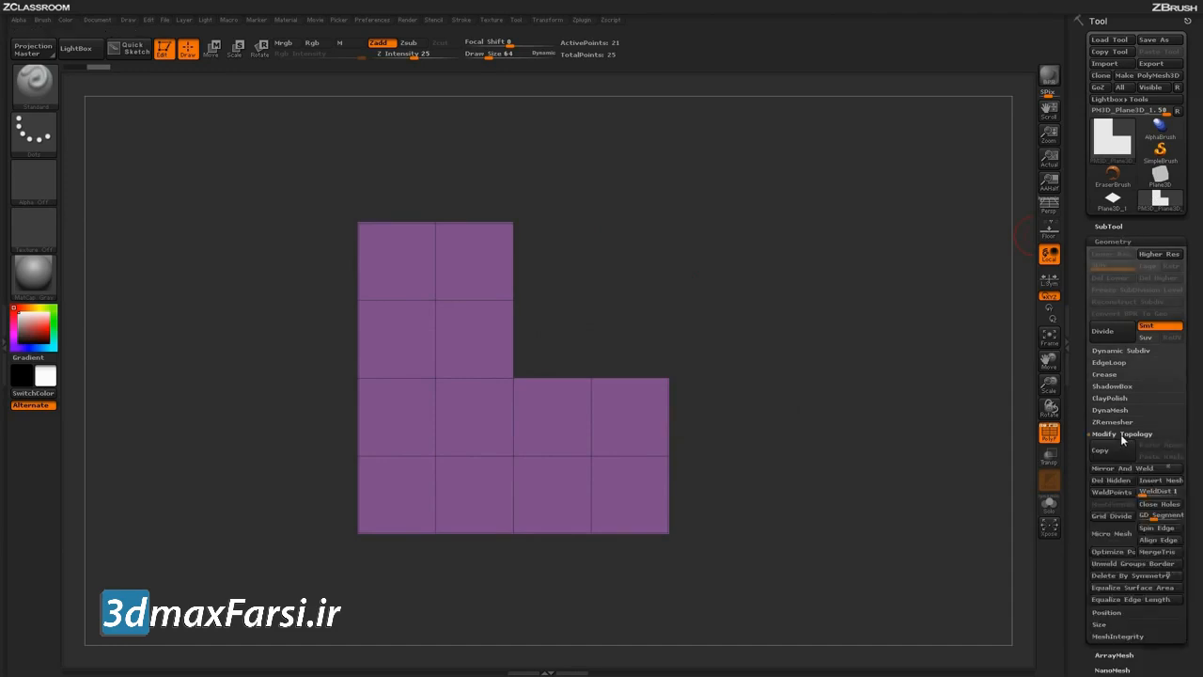
click(1098, 482)
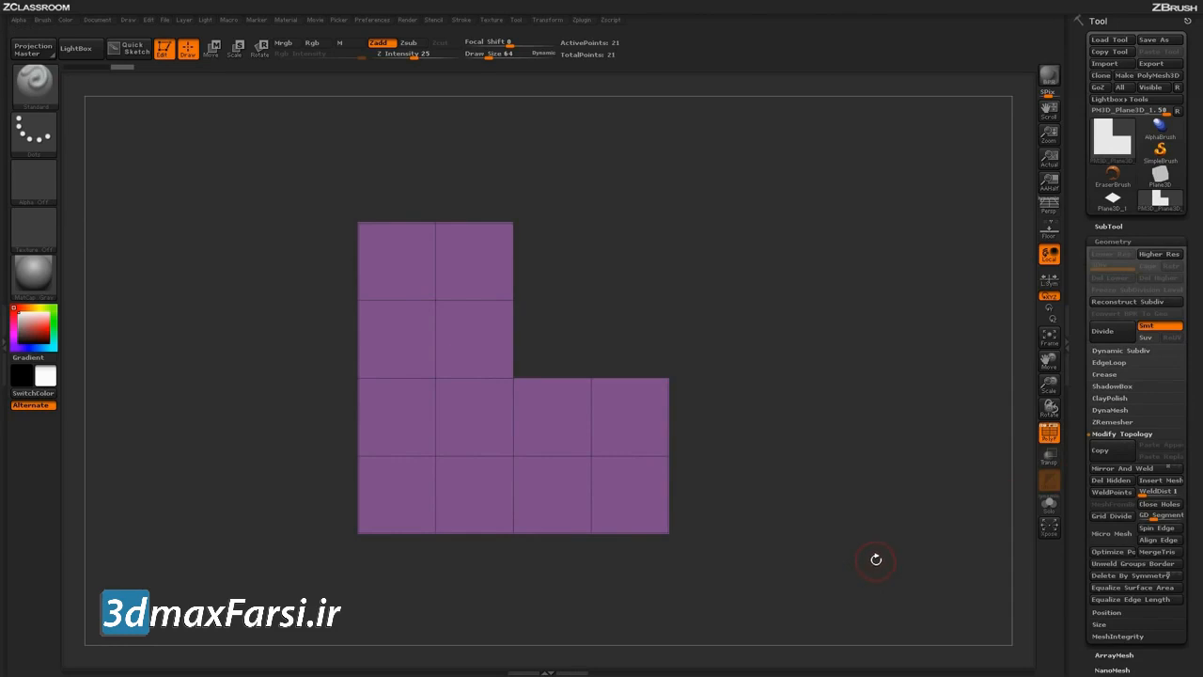
Step: Select the ZModeler brush for working on the L-shaped plane
drag(817, 508, 844, 519)
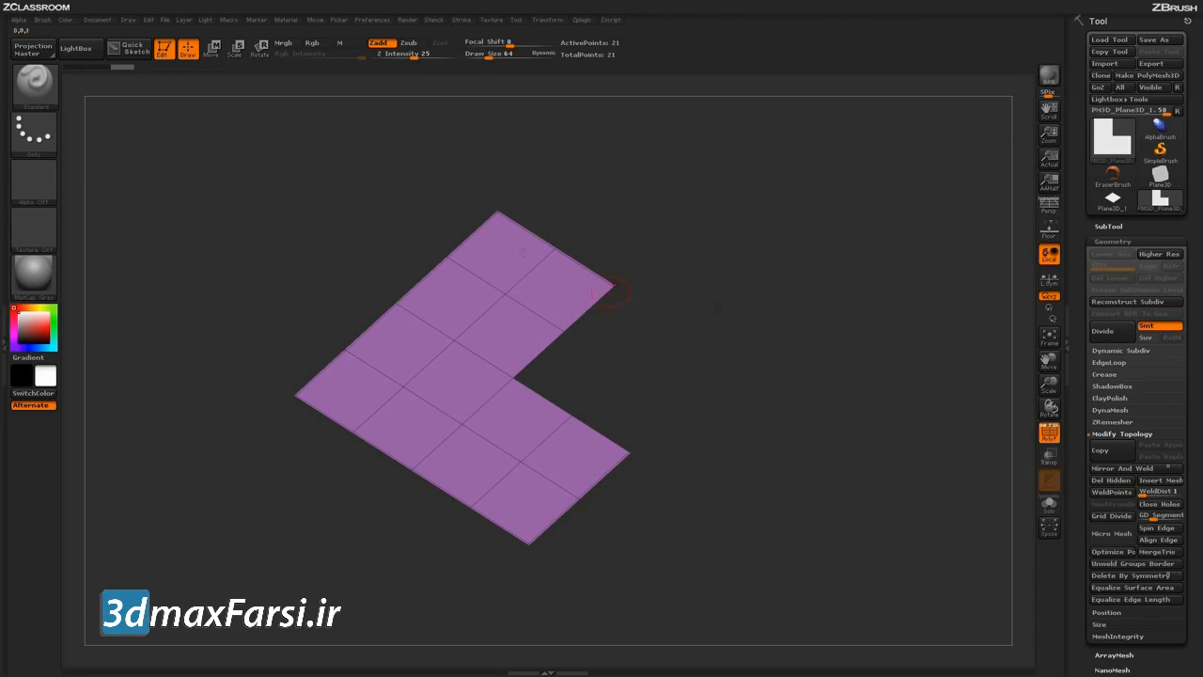
click(34, 84)
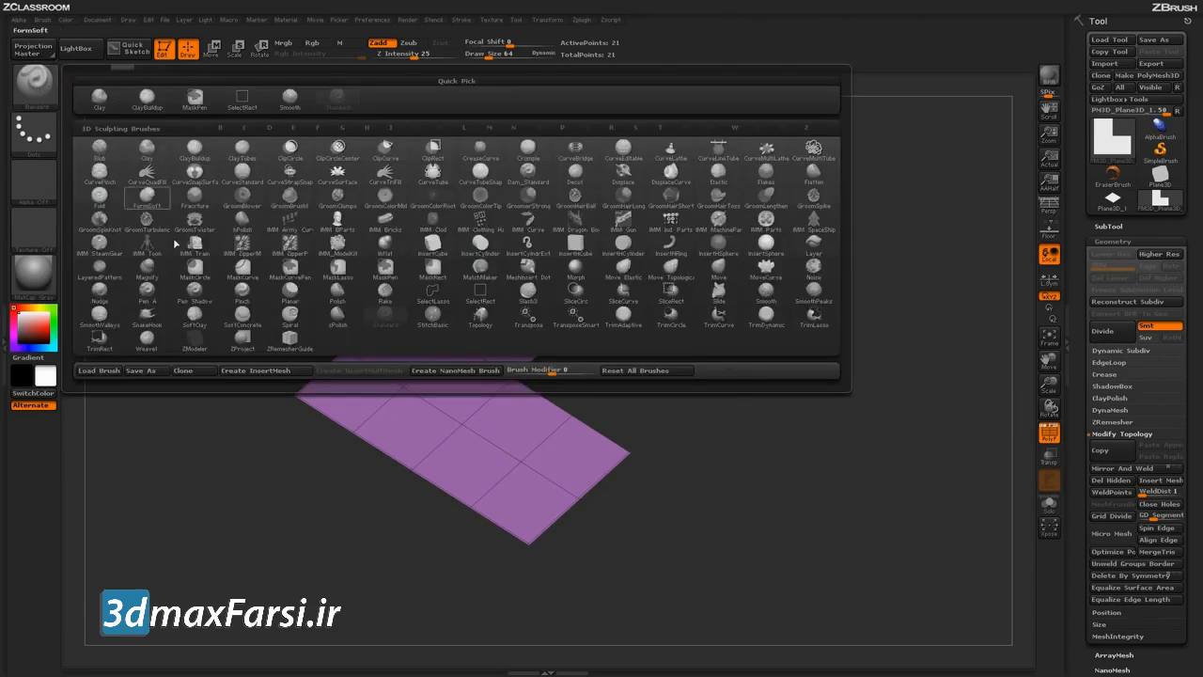
click(195, 342)
key(b)
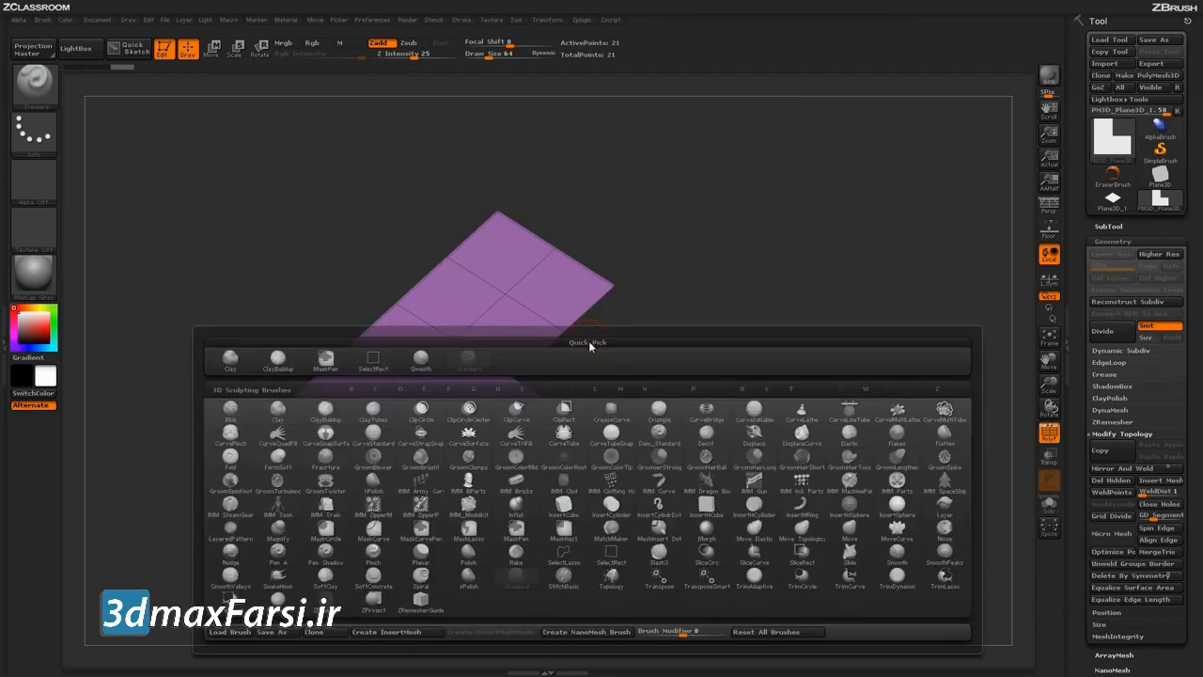
key(z)
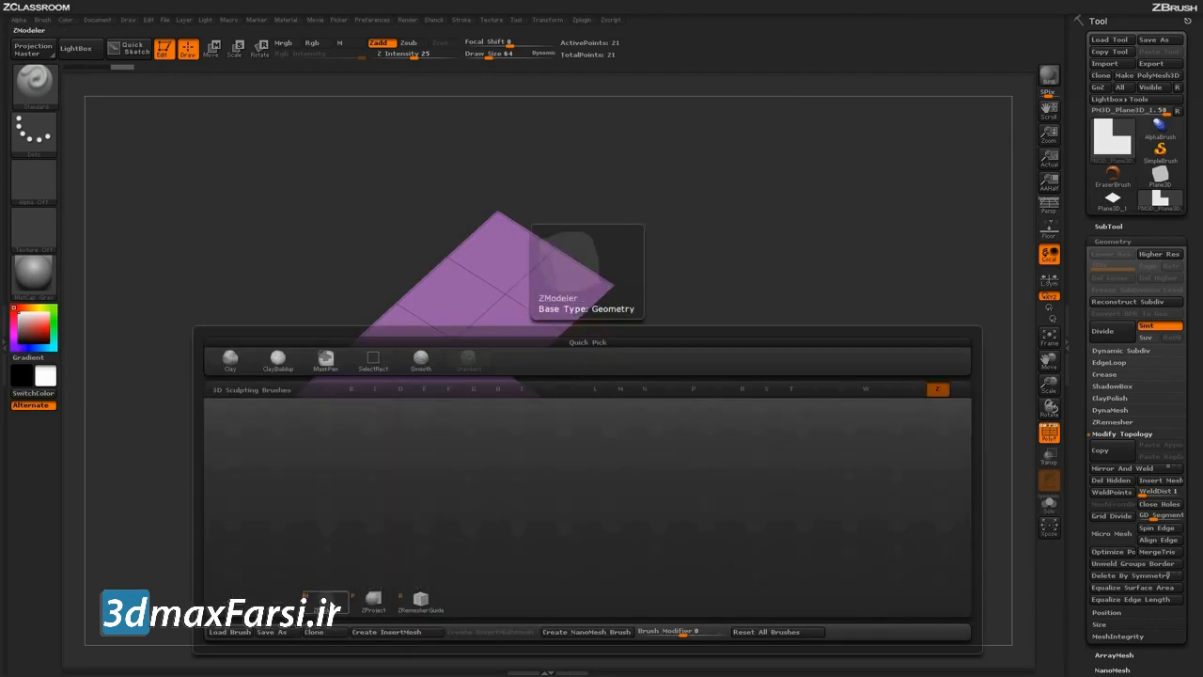
click(327, 602)
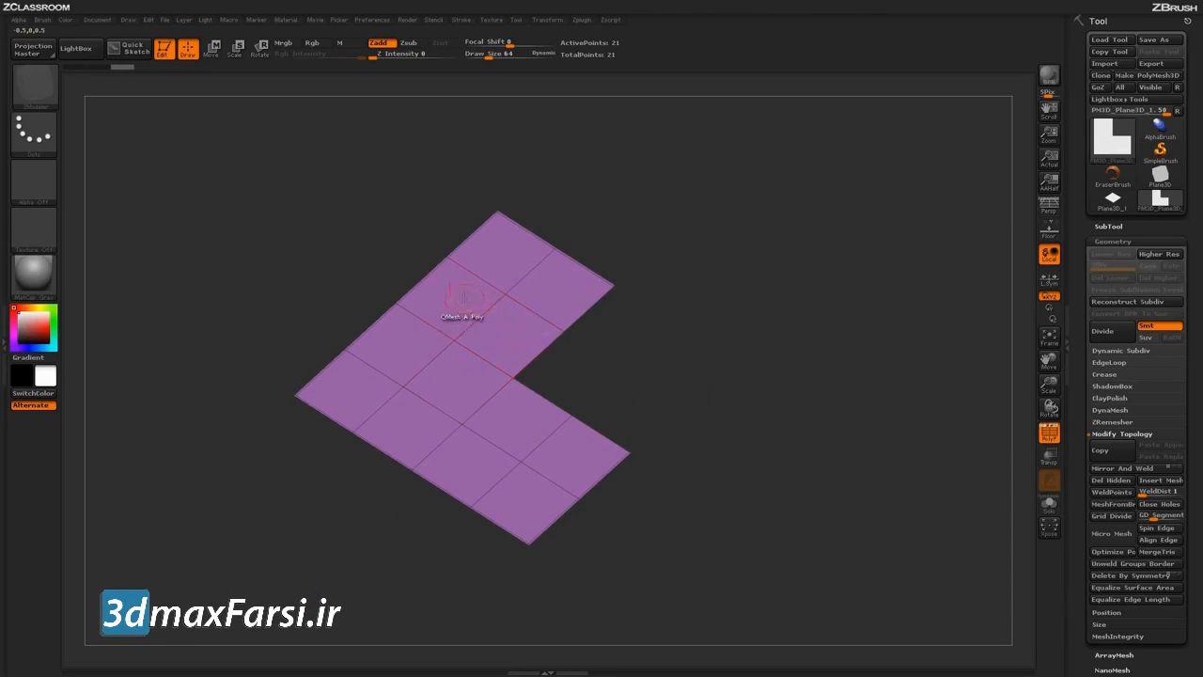
Step: Insert a NanoMesh on the L-shaped plane with the ZModeler polygon action Insert NanoMesh and the target All Polygons
right_click(457, 378)
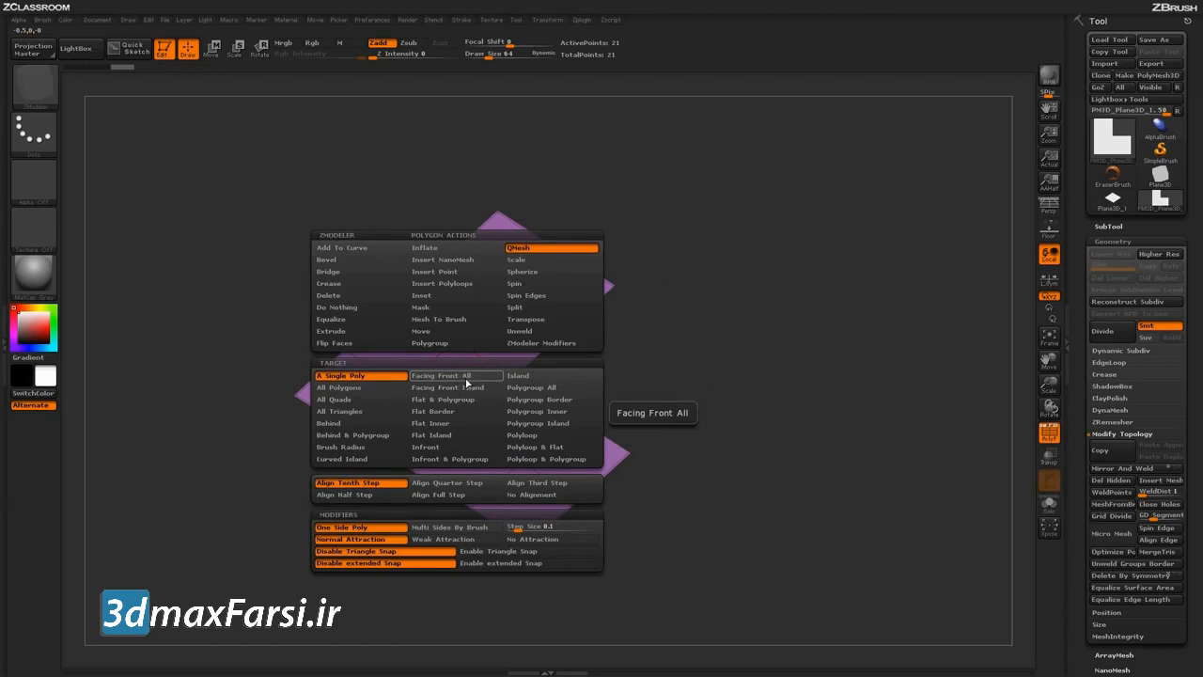
click(458, 264)
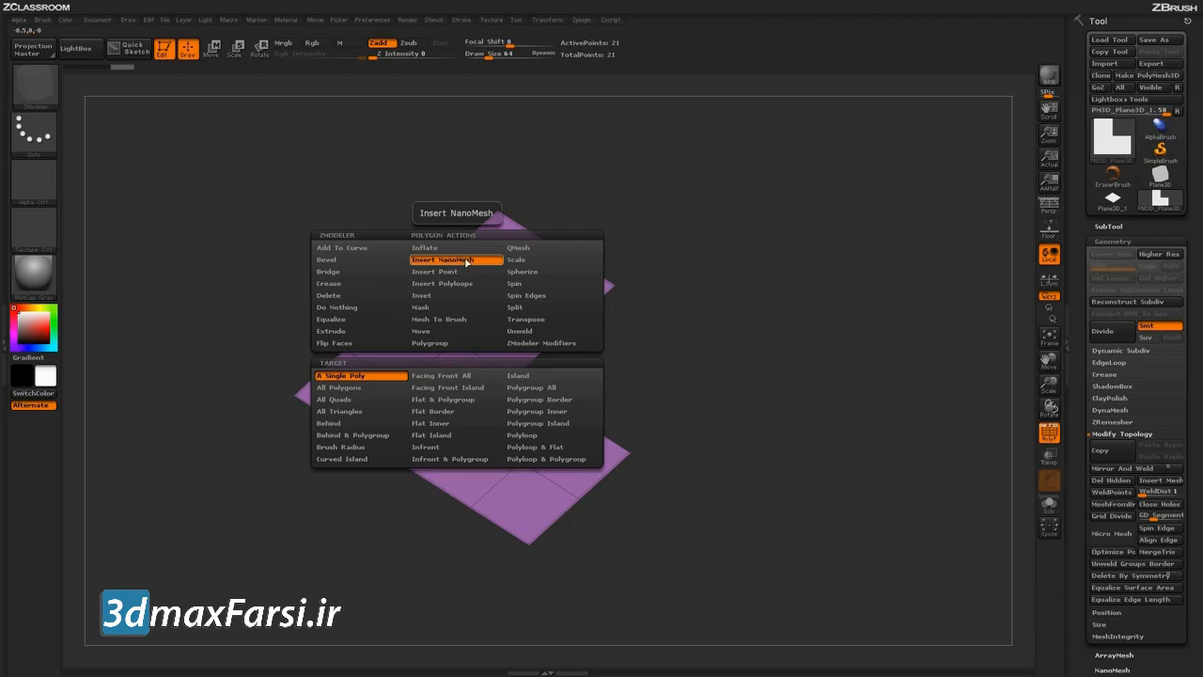
click(369, 389)
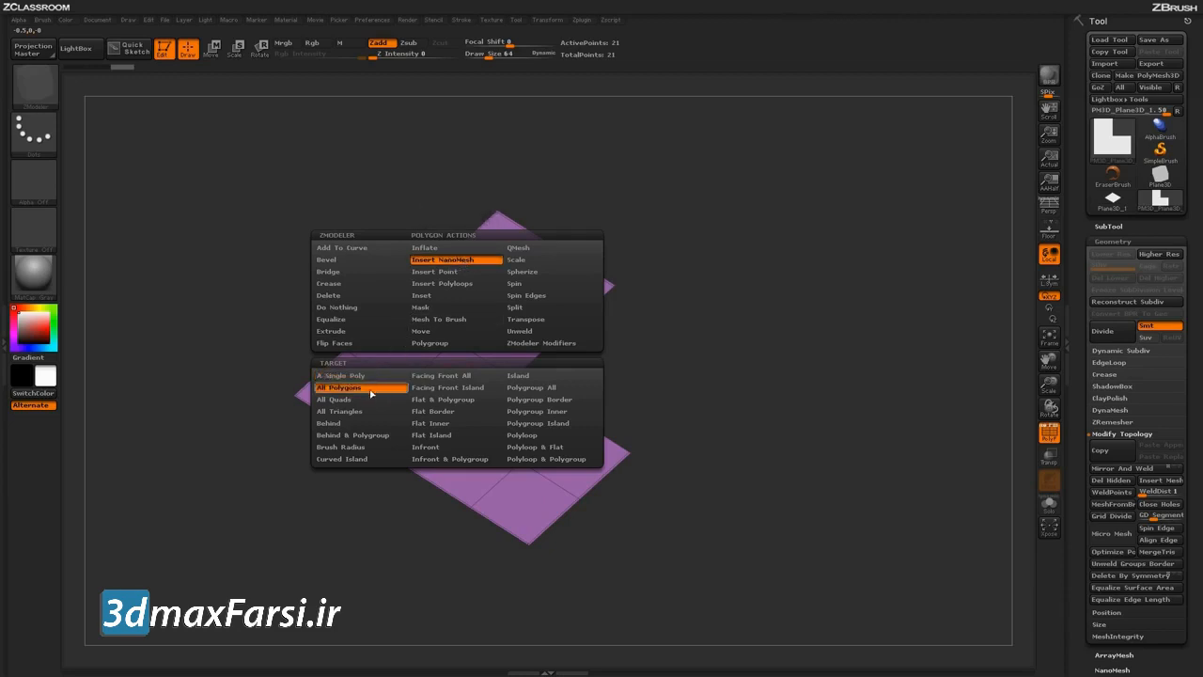
click(467, 371)
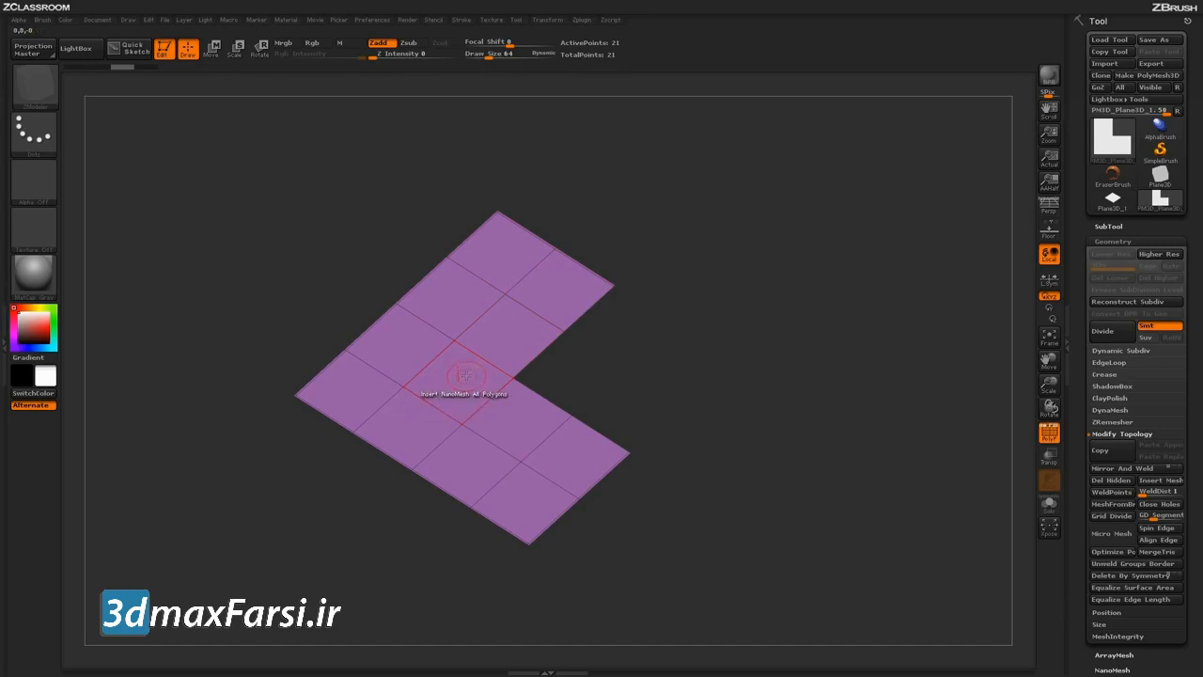
drag(467, 374, 493, 388)
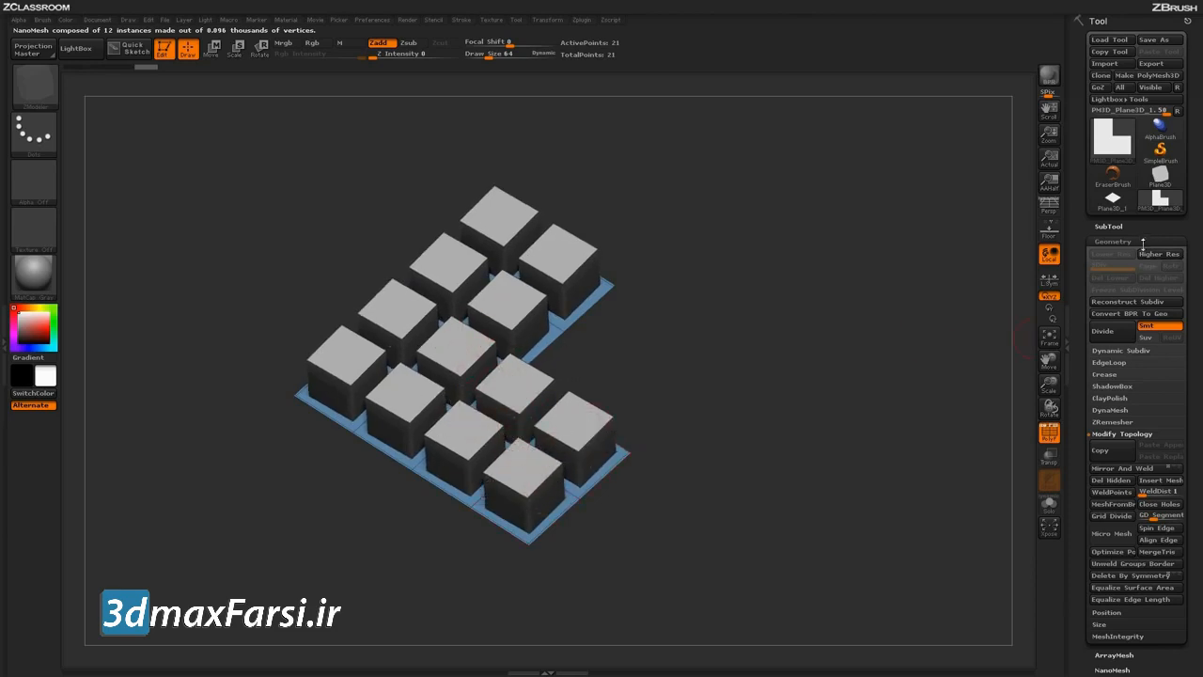
Step: Set the NanoMesh cubes' width to about 0.73, length to about 0.82 and height to about 5.1
drag(1099, 649, 1084, 513)
click(1116, 390)
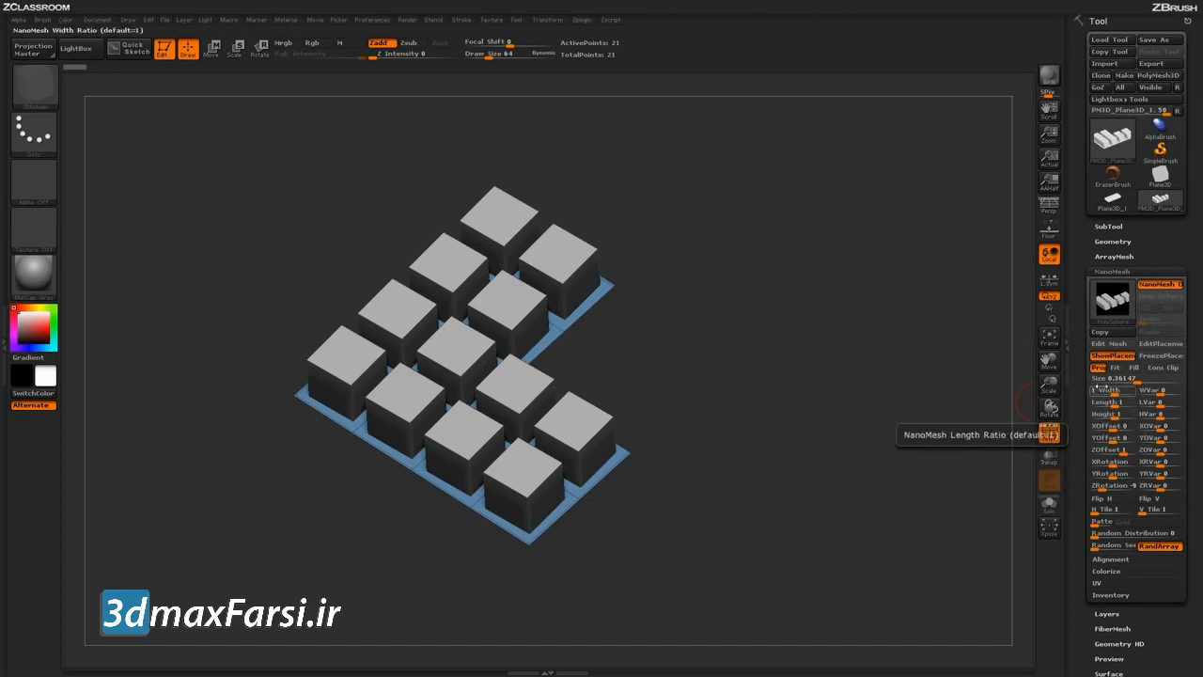
drag(1112, 390, 1123, 416)
alt+drag(940, 503, 940, 434)
drag(940, 484, 790, 463)
drag(1123, 413, 1126, 415)
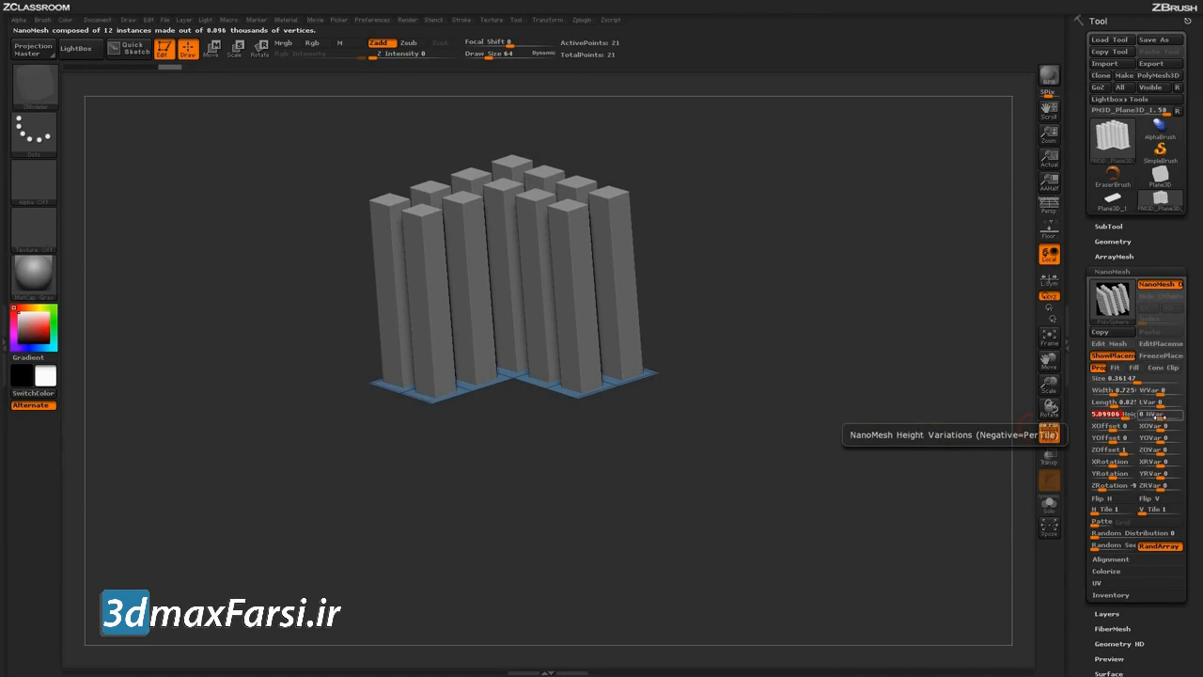
Step: Set the NanoMesh height variation to 100 and increase the size of the blocks
drag(1162, 417, 1179, 416)
drag(896, 465, 937, 384)
drag(1143, 379, 1148, 380)
mouse_move(882, 463)
mouse_down()
mouse_move(871, 467)
mouse_move(873, 452)
mouse_move(884, 464)
mouse_move(908, 445)
mouse_move(752, 438)
mouse_move(872, 492)
mouse_move(886, 482)
mouse_up()
Step: Set the tower NanoMesh to height about 6.46, width about 1.85, length about 0.82, width variation 6 and length variation 13
mouse_move(1125, 416)
mouse_down()
mouse_move(1121, 393)
mouse_move(1115, 403)
mouse_up()
drag(983, 426, 910, 441)
drag(1157, 395, 1166, 392)
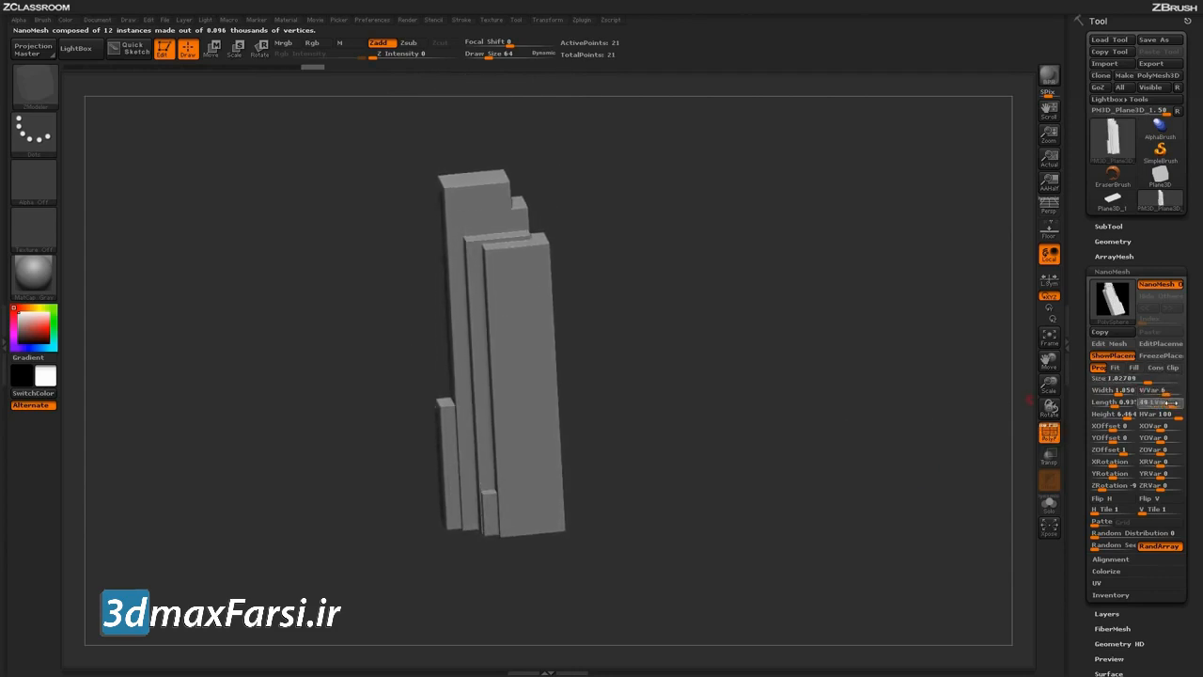
drag(1113, 404, 1109, 403)
drag(912, 441, 687, 400)
drag(843, 466, 843, 515)
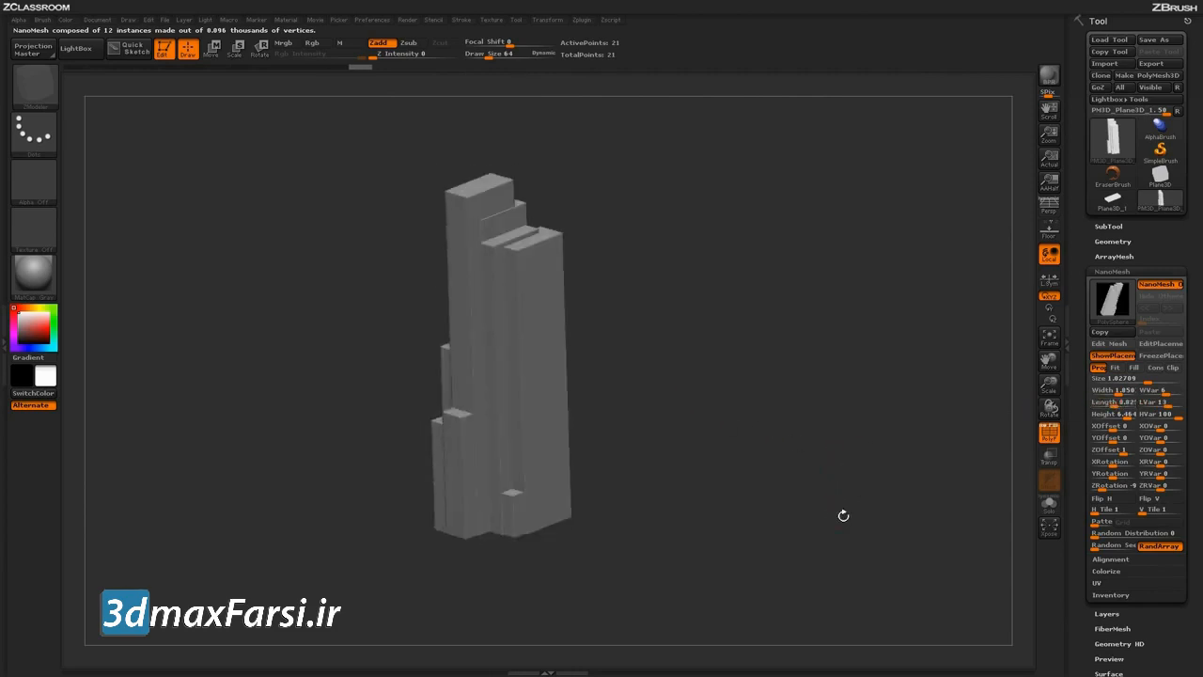
drag(938, 483, 724, 489)
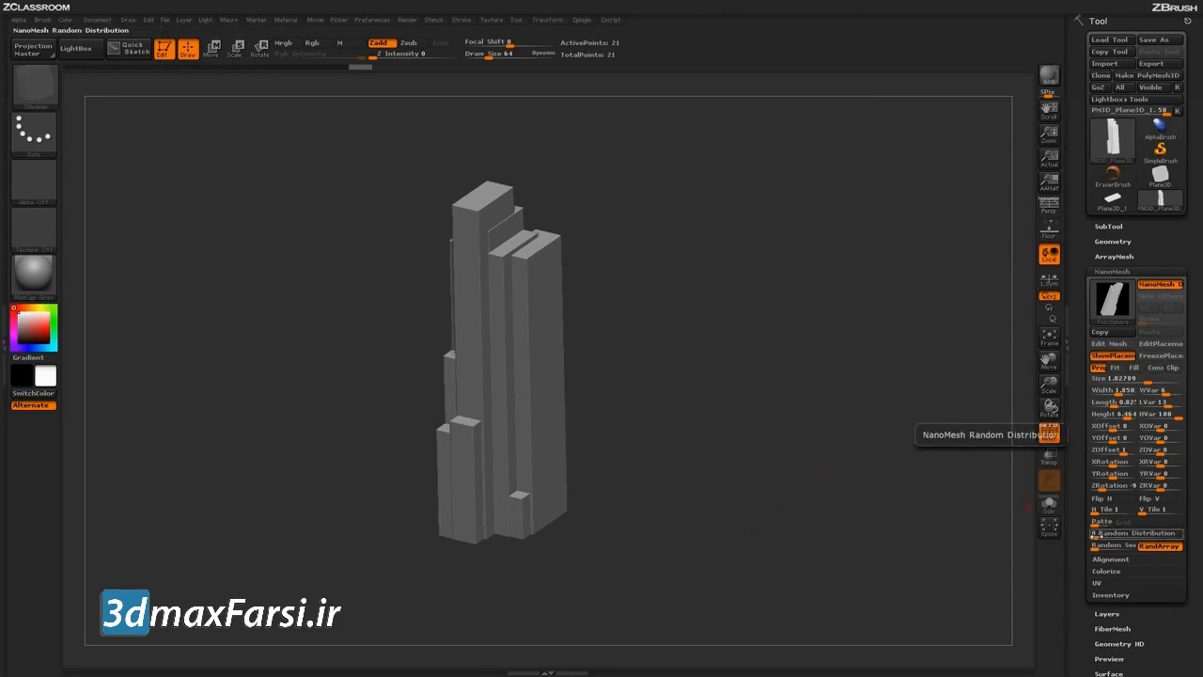
Step: Thin out the tower blocks by setting the NanoMesh random distribution between 0.3 and 0.4
click(1094, 535)
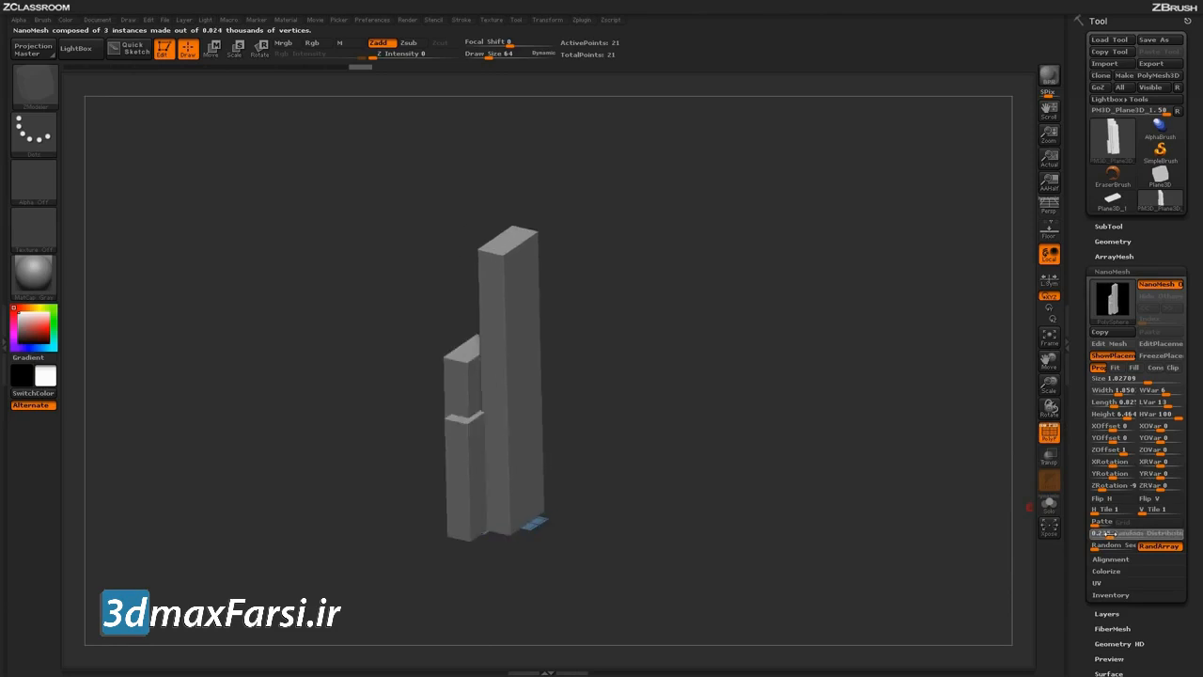
click(1111, 534)
drag(899, 490, 910, 561)
drag(1111, 534, 1115, 536)
drag(910, 480, 958, 598)
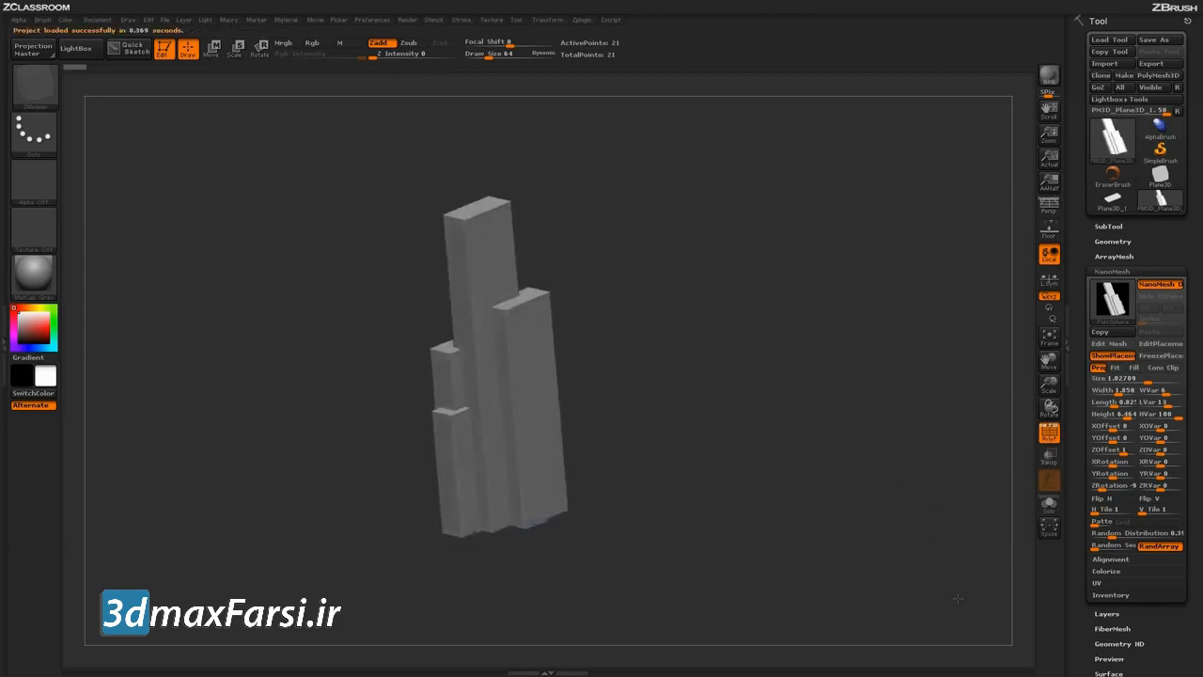
Step: Change the NanoMesh random seed for another block arrangement and set the length variation to 4
click(1098, 546)
drag(1101, 546, 1104, 544)
drag(752, 537, 925, 543)
mouse_move(1123, 416)
mouse_down()
mouse_move(1107, 403)
mouse_move(1165, 405)
mouse_move(1119, 393)
mouse_up()
drag(935, 453, 724, 448)
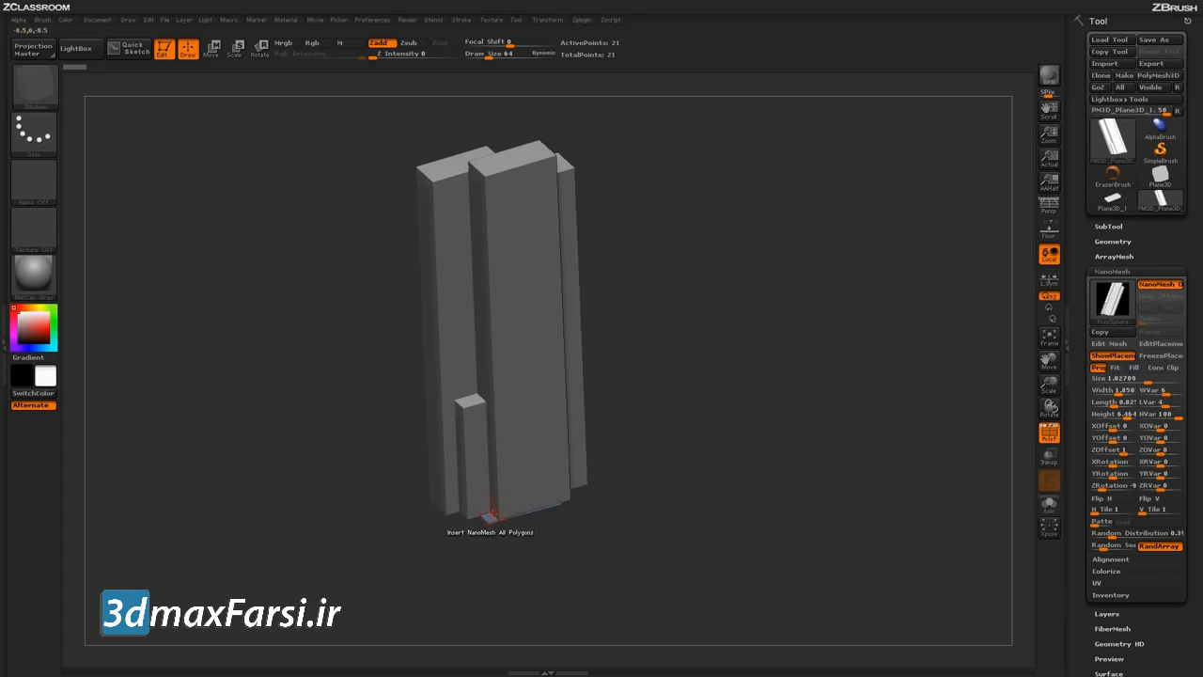
Step: Add a second NanoMesh to all polygons of the plane, about 1.52 in size, while keeping the tower blocks
drag(492, 514, 493, 521)
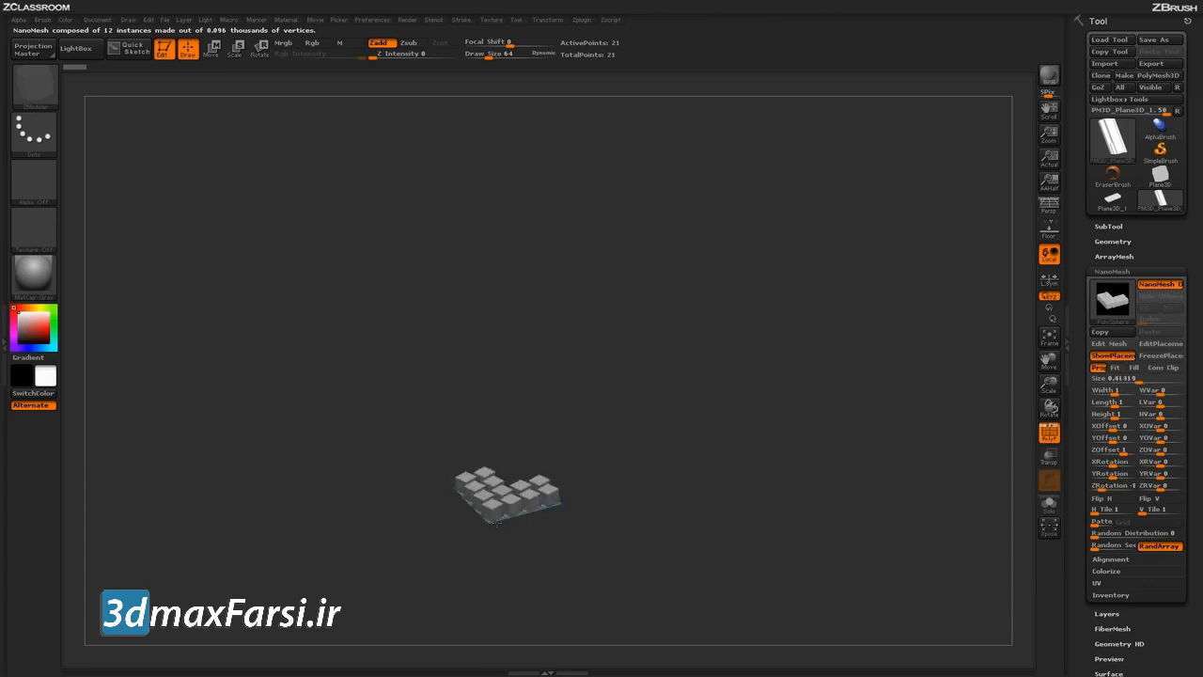
key(ctrl+shift+z)
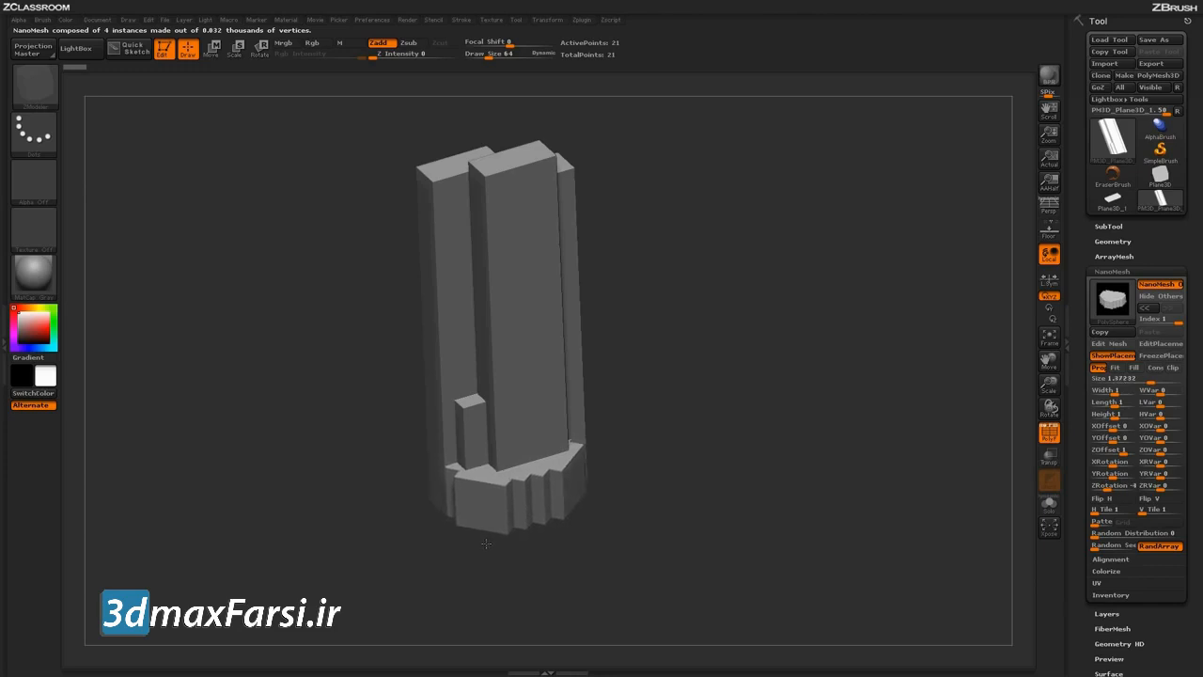
drag(683, 551, 689, 500)
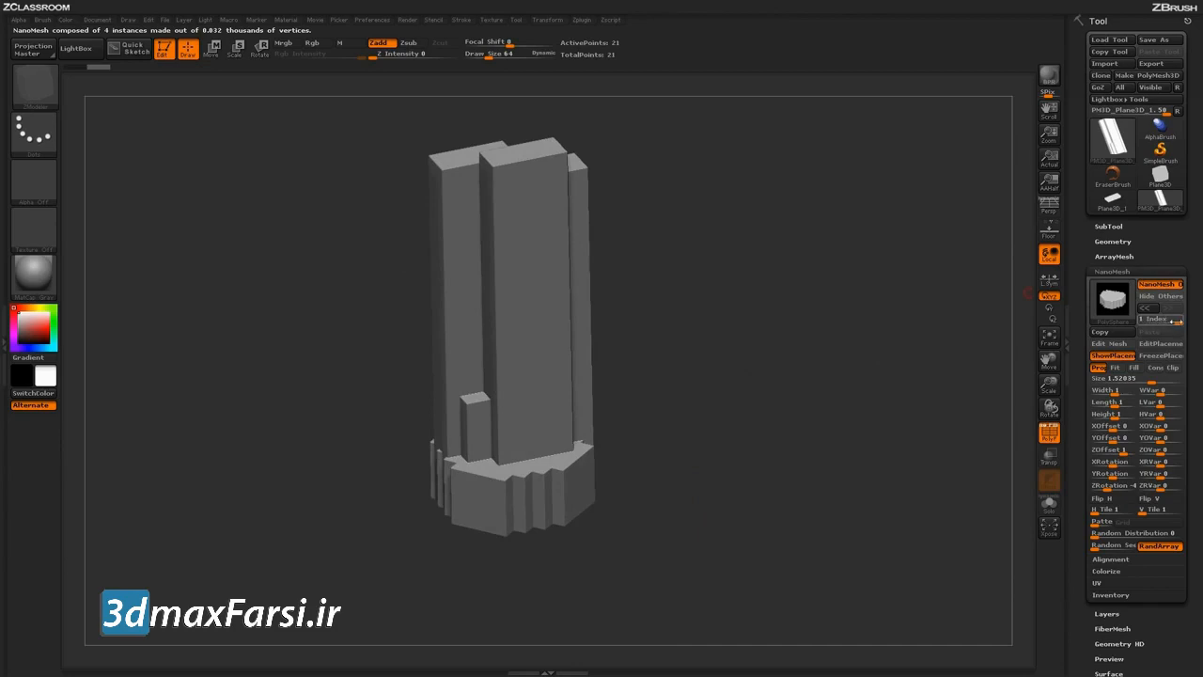
Step: Switch back and forth between the two NanoMeshes, ending on the tower blocks at index 0
click(1151, 310)
click(1170, 310)
click(1152, 311)
click(1172, 311)
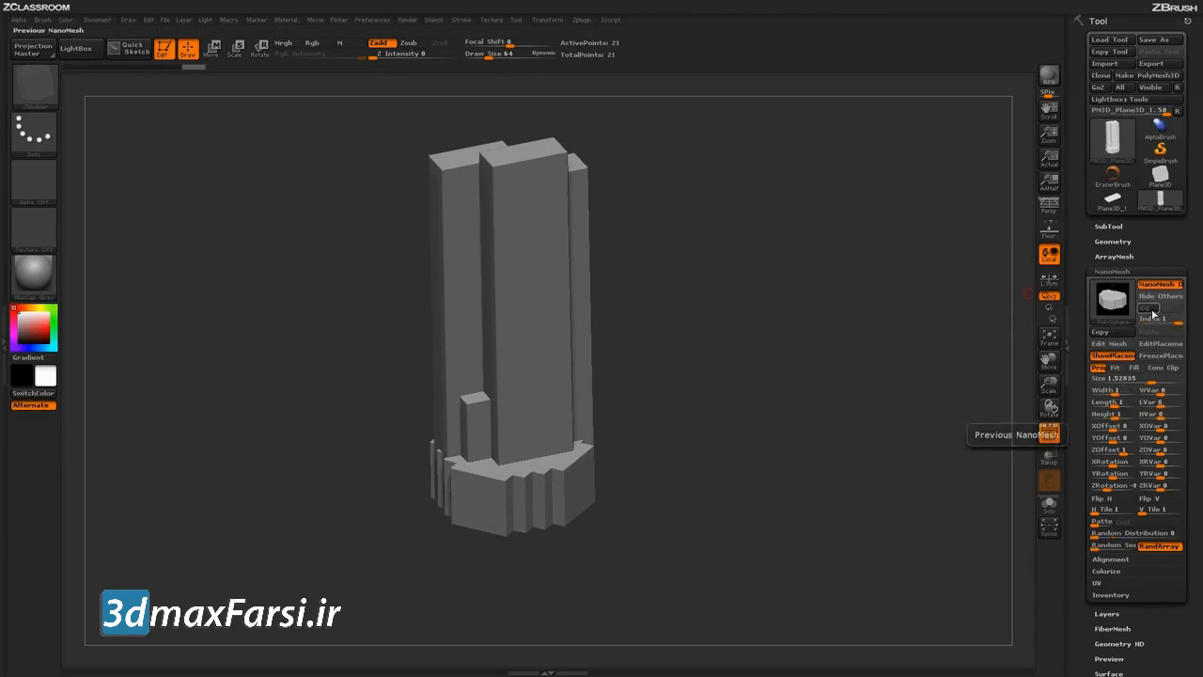
click(1148, 311)
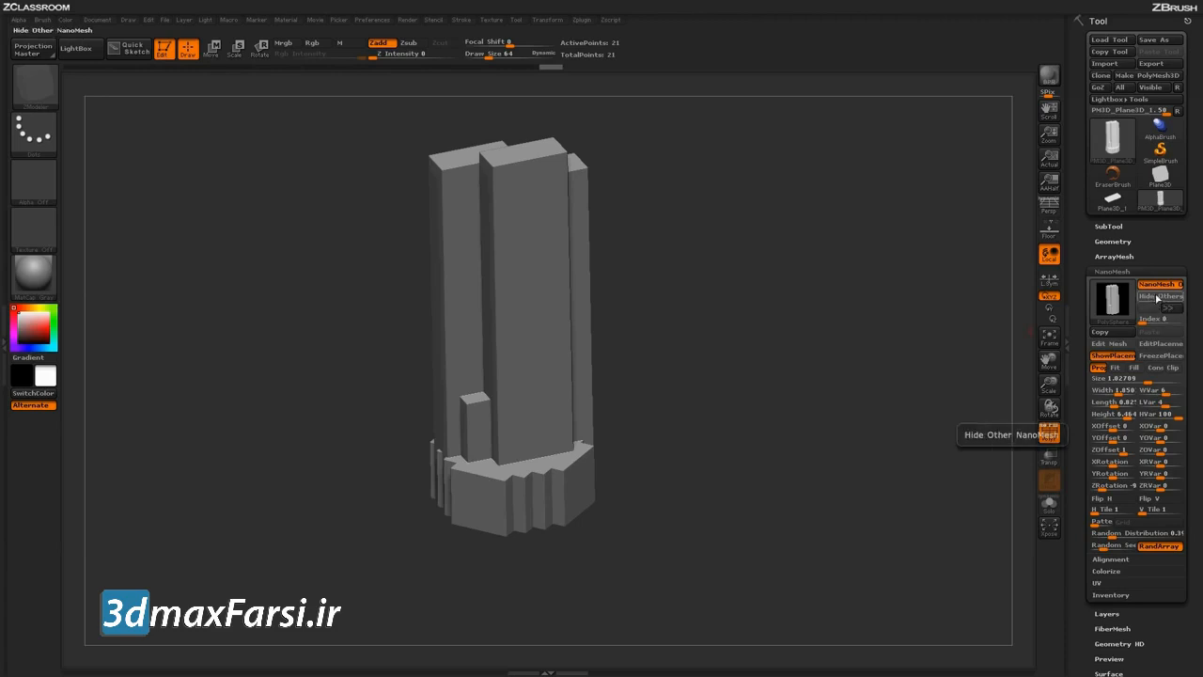
Step: Hide the other NanoMeshes and switch to the base NanoMesh at index 1 to isolate it
click(1151, 297)
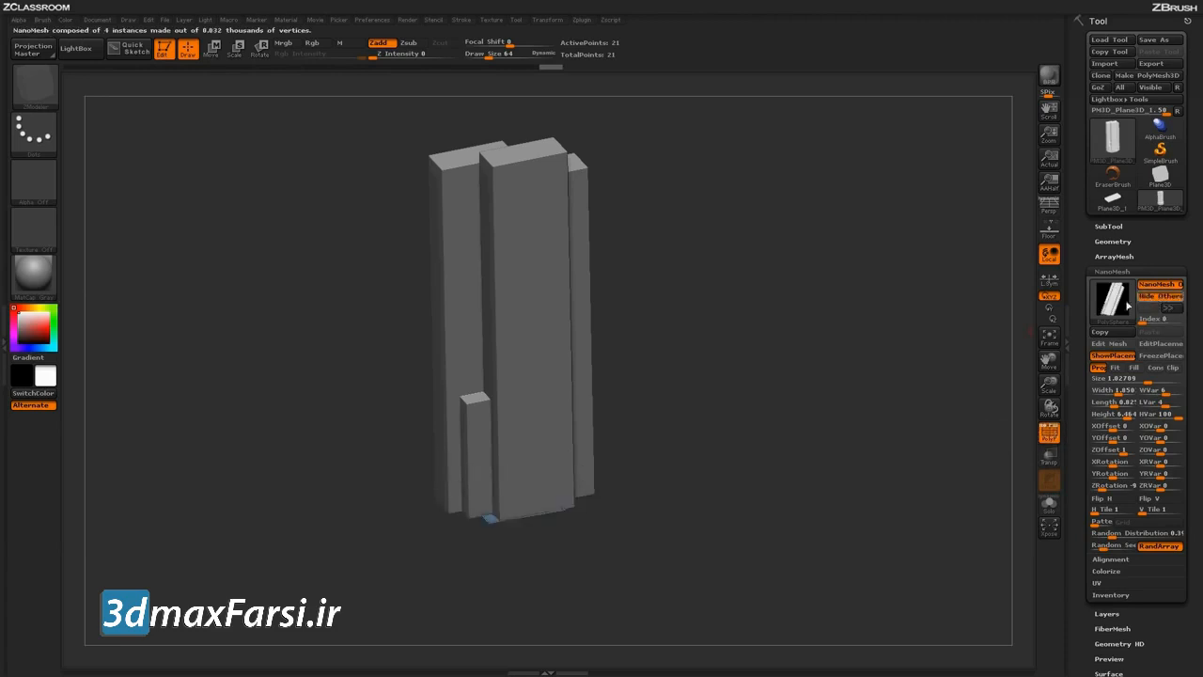
drag(874, 421, 1050, 328)
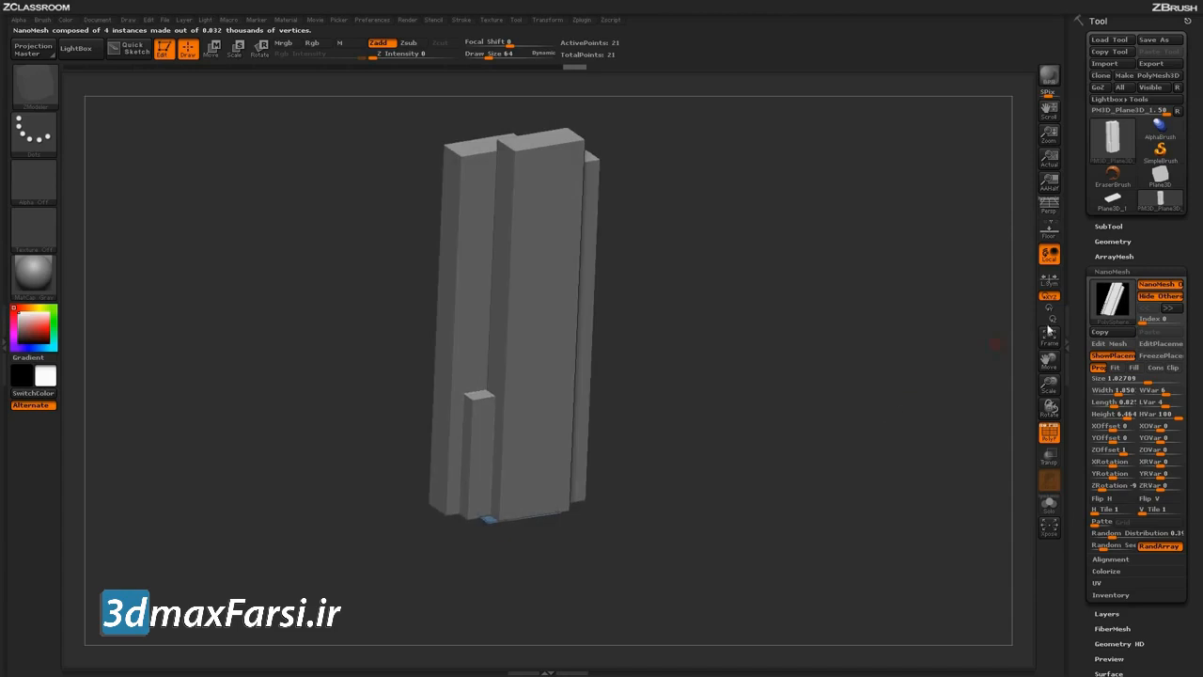
click(1173, 310)
mouse_move(717, 452)
mouse_down()
mouse_move(755, 488)
mouse_move(750, 443)
mouse_move(762, 524)
mouse_move(729, 484)
mouse_move(733, 469)
mouse_up()
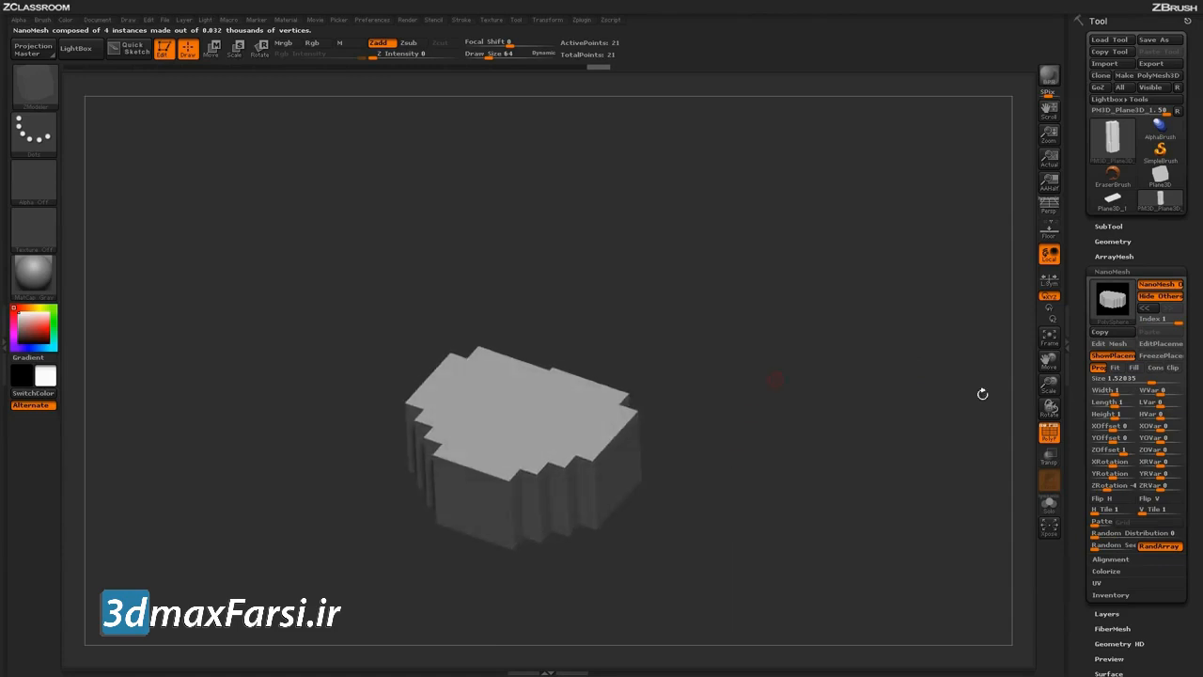
Step: Set the base NanoMesh's width variation to -54 and Z rotation variation to 19, reduce its random distribution, and show the tower blocks again
drag(1155, 391, 1112, 404)
drag(1096, 533, 1112, 533)
drag(1142, 486, 1169, 486)
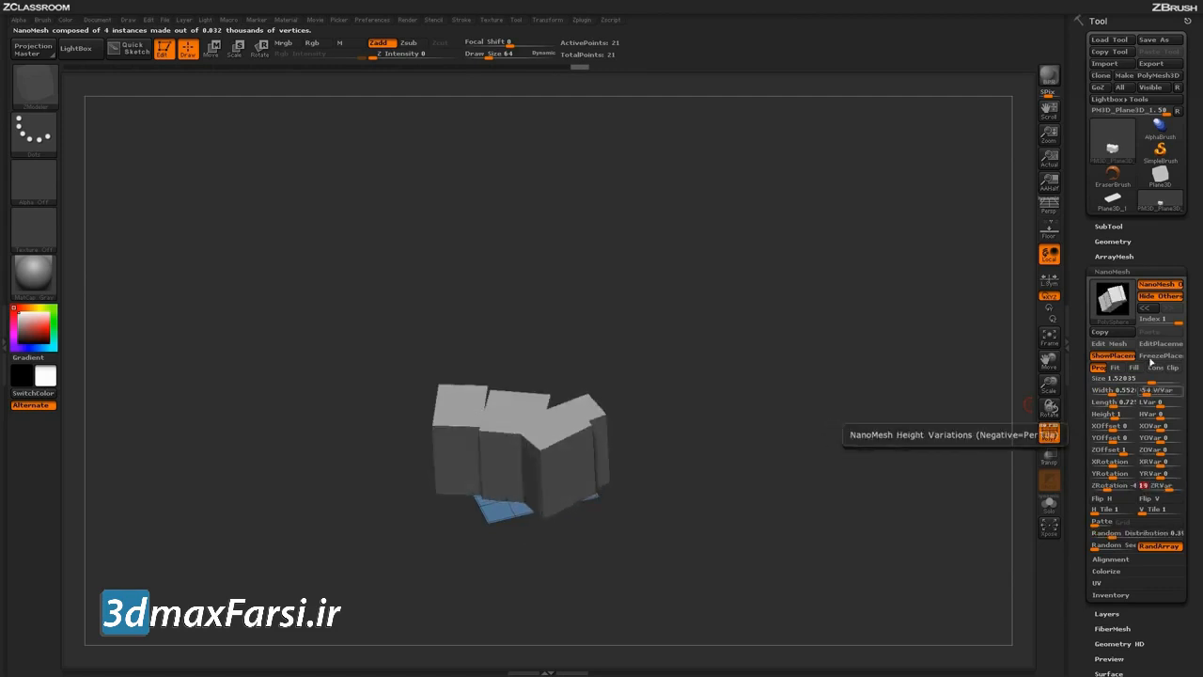
click(1163, 298)
drag(934, 506, 959, 470)
Step: Set the base NanoMesh's size to about 1.22, width to about 1.66, length to about 2.05 and length variation to 54
drag(1111, 534, 1096, 534)
mouse_move(1102, 390)
mouse_down()
mouse_move(1153, 380)
mouse_move(1176, 403)
mouse_move(1119, 404)
mouse_up()
drag(978, 409, 927, 443)
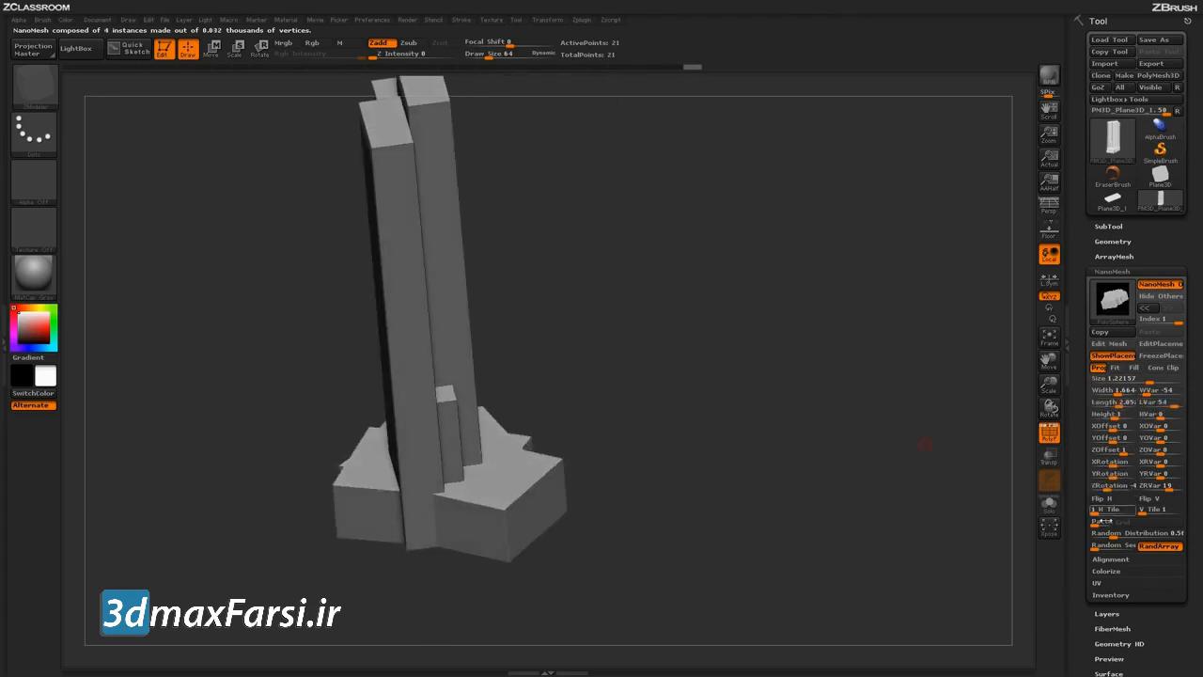
Step: Set the base NanoMesh's Z rotation variation to -39 and change its random seed
drag(1169, 488, 1150, 490)
drag(929, 502, 978, 461)
drag(1093, 546, 1102, 547)
drag(1011, 525, 930, 523)
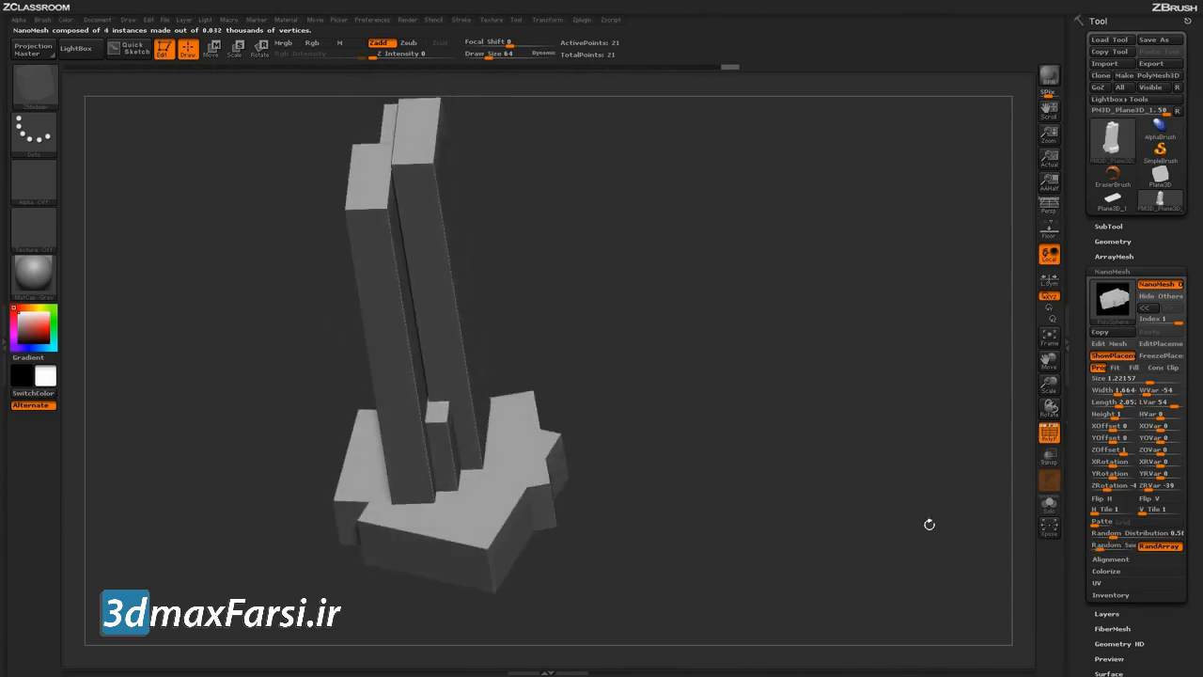
Step: Set the base NanoMesh's width to about 0.63, length to about 1.49 and Z rotation variation to -54
drag(1115, 392, 1111, 404)
drag(1150, 488, 1143, 490)
drag(978, 508, 937, 476)
mouse_move(1113, 390)
mouse_down()
mouse_move(1117, 402)
mouse_move(1107, 391)
mouse_up()
click(1116, 403)
drag(985, 390, 849, 615)
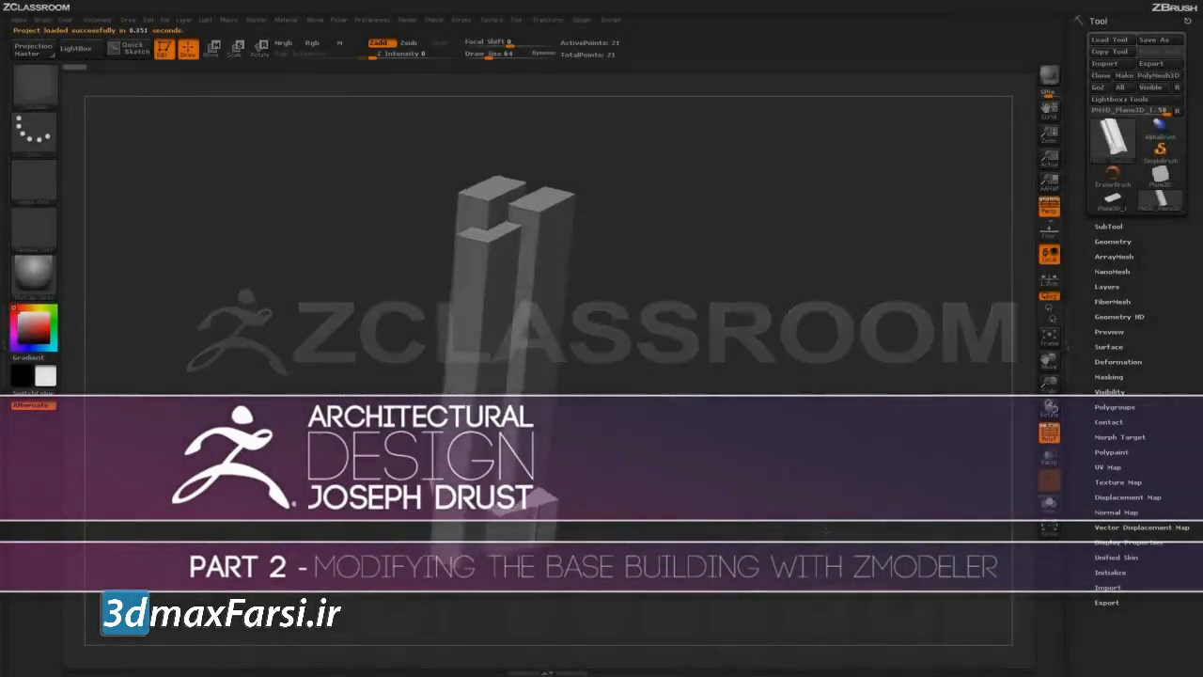
Step: Examine the building from slightly different angles and look over its NanoMesh settings
drag(862, 527, 838, 534)
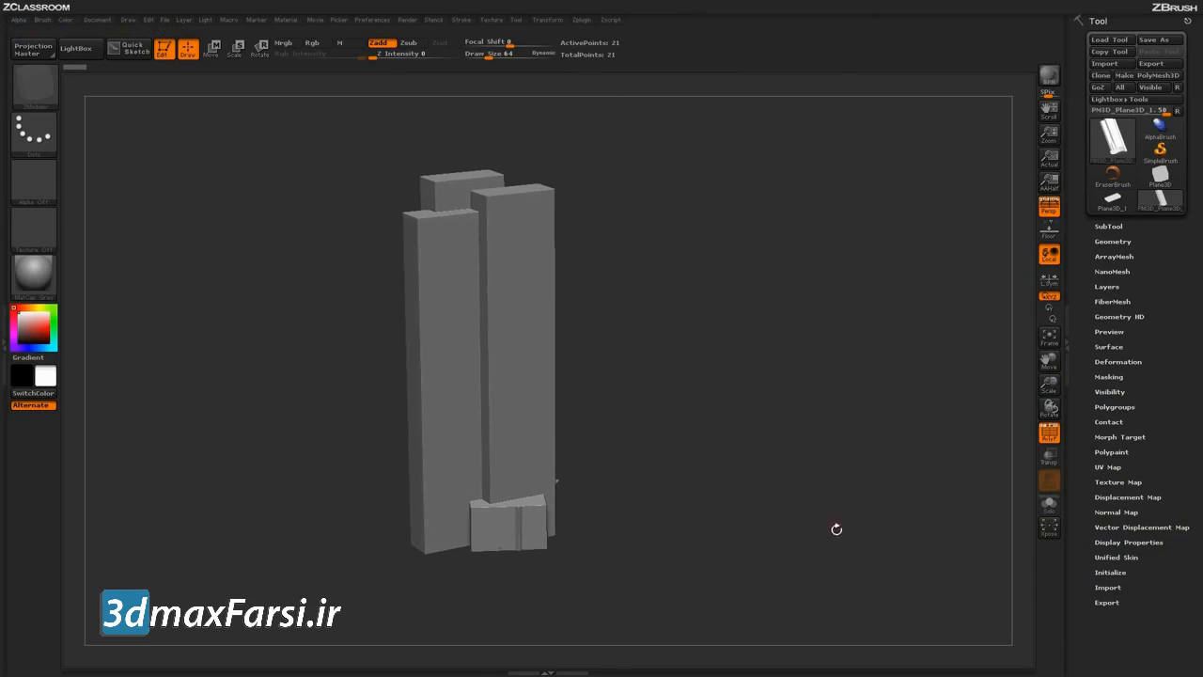
drag(818, 552, 831, 538)
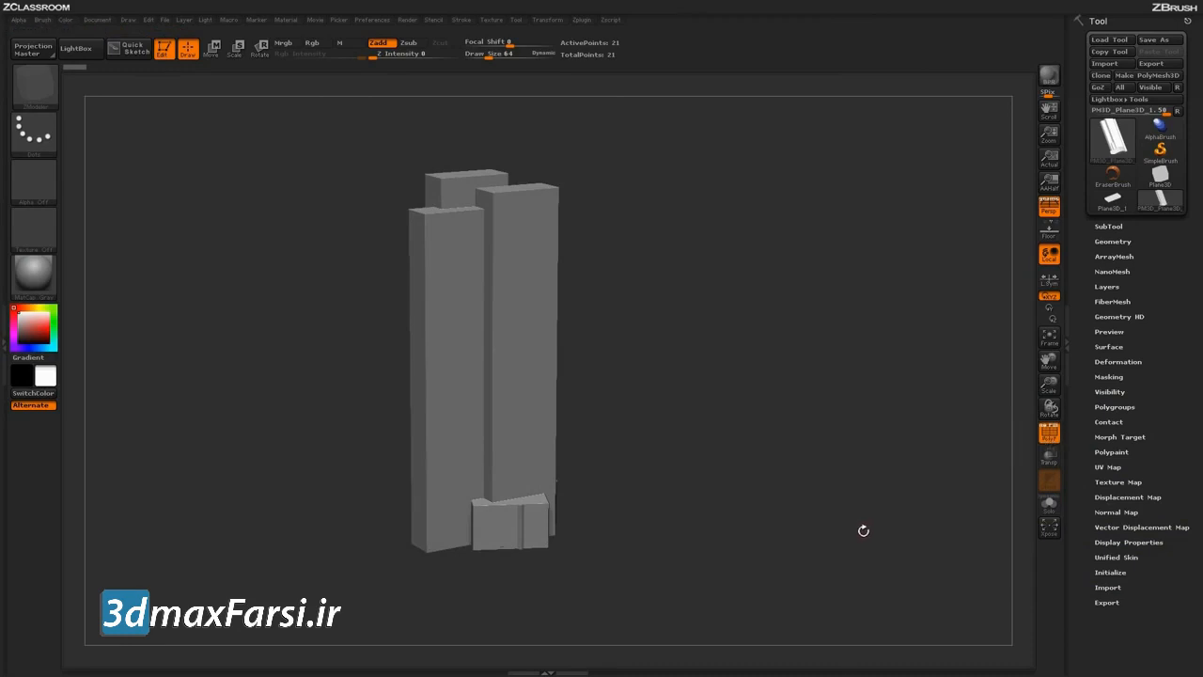
mouse_move(801, 500)
mouse_down()
mouse_move(790, 539)
mouse_move(806, 509)
mouse_up()
click(1128, 271)
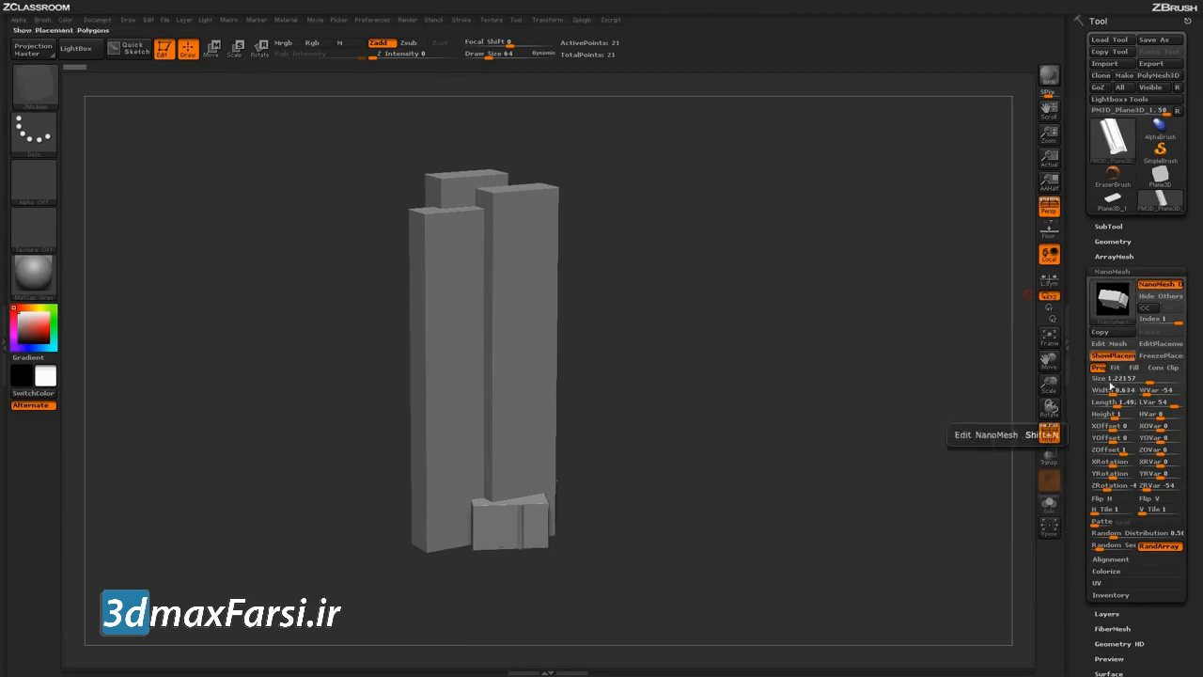
drag(830, 480, 844, 476)
Step: Duplicate the building subtool as a backup and make the PM3D_Plane3D_1 subtool active
click(1123, 227)
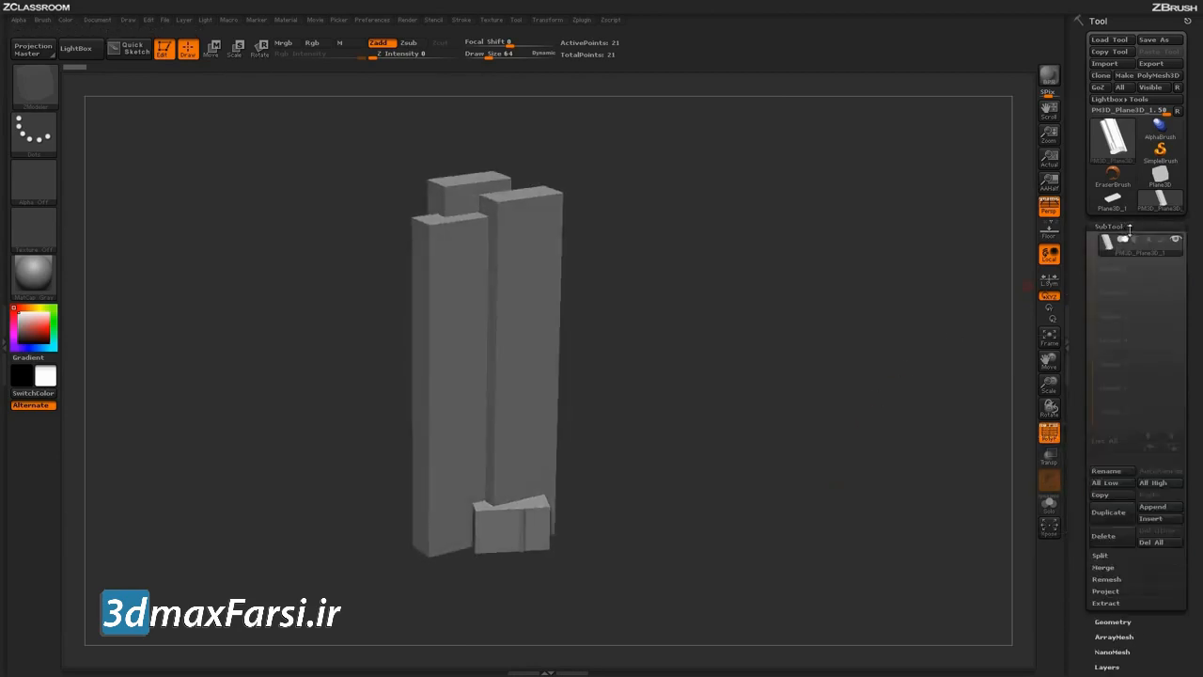
mouse_move(846, 539)
mouse_down()
mouse_move(870, 527)
mouse_move(837, 544)
mouse_move(851, 532)
mouse_up()
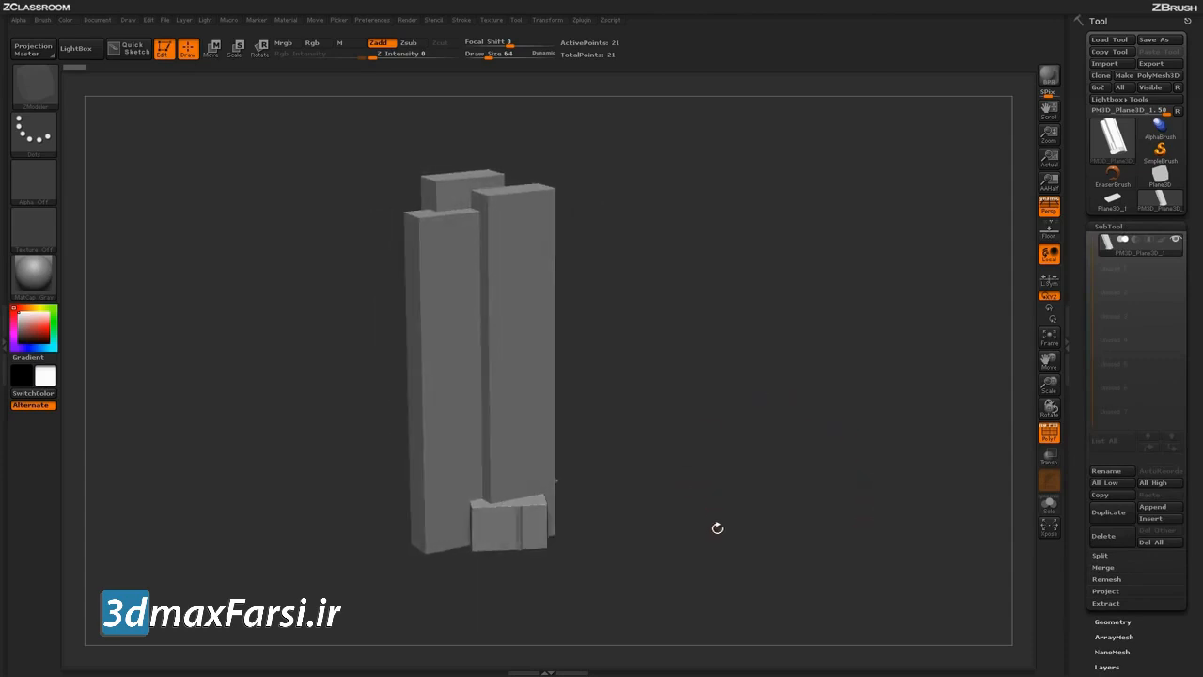
drag(834, 541, 840, 545)
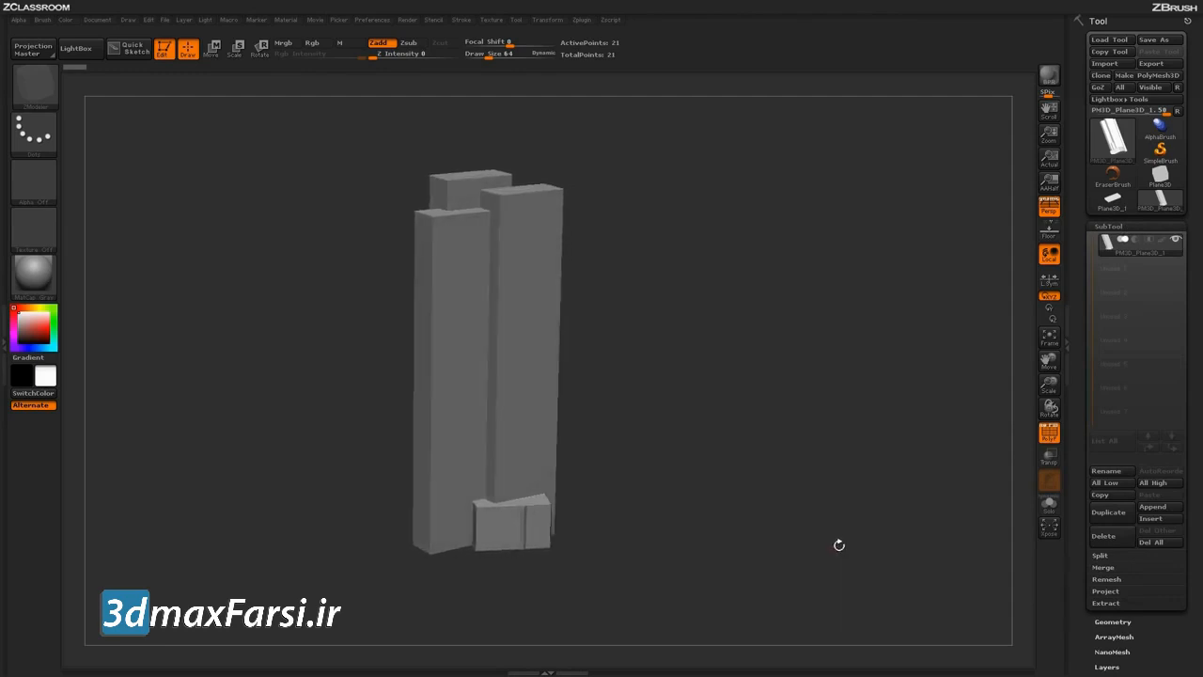
click(1111, 513)
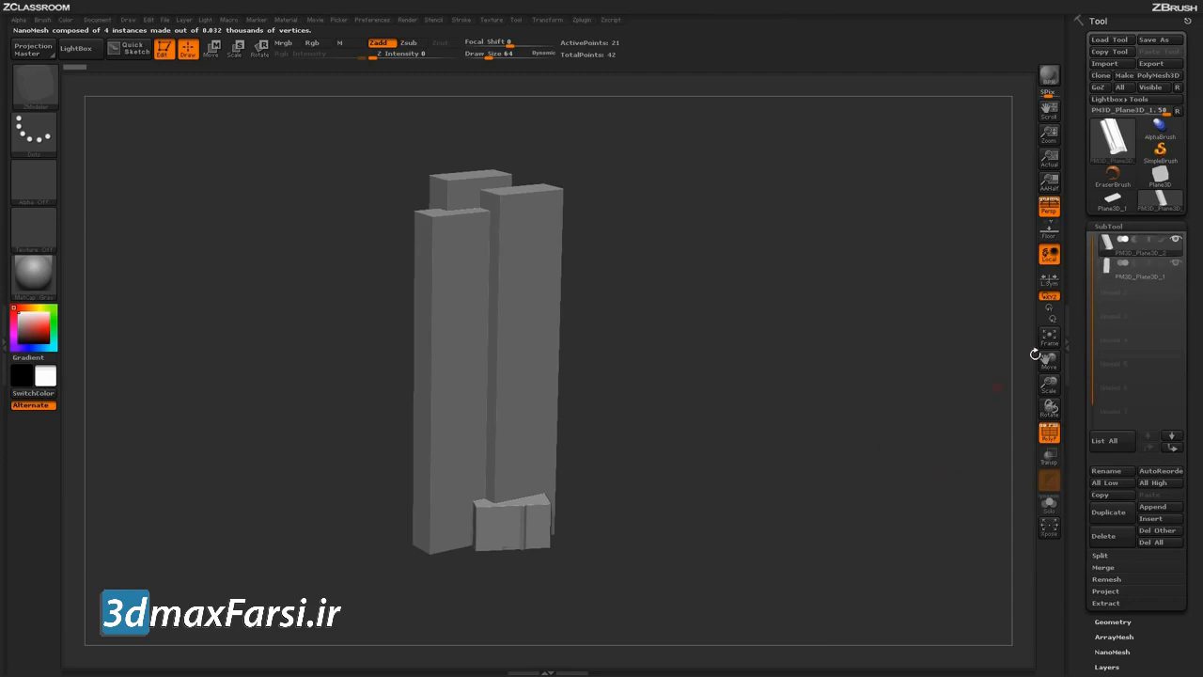
mouse_move(1156, 278)
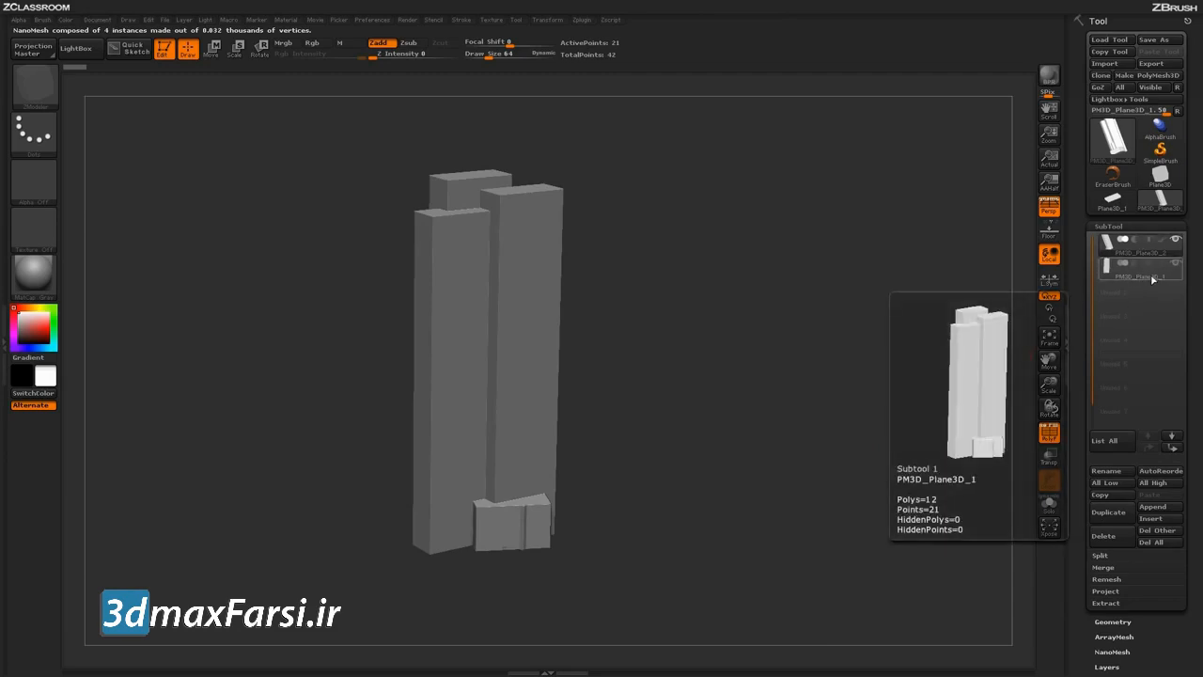
click(1151, 279)
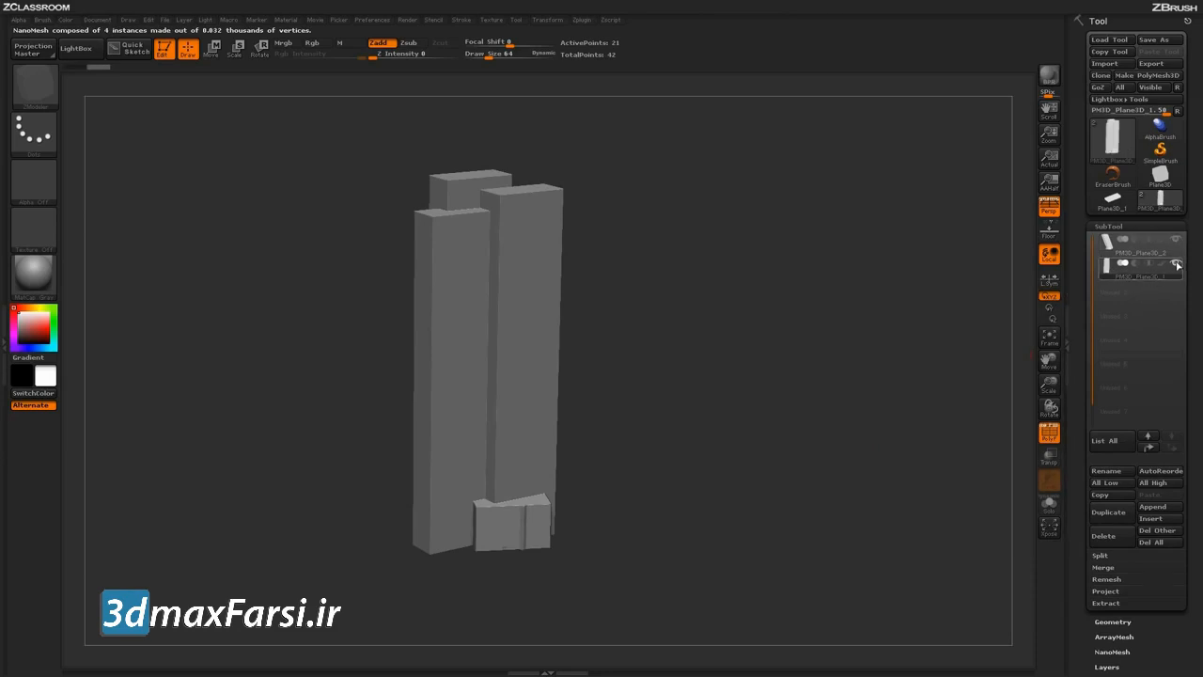
mouse_move(1178, 266)
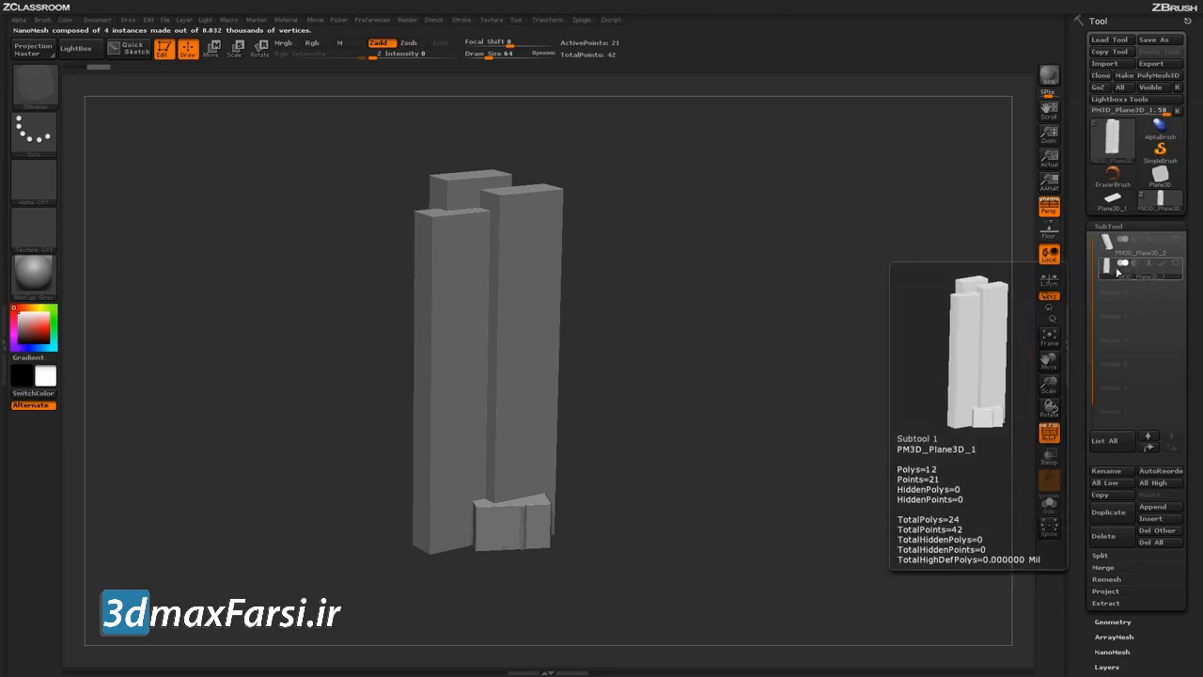
Step: Convert the building's NanoMesh blocks into real geometry with Convert BPR To Geo
drag(761, 441, 714, 536)
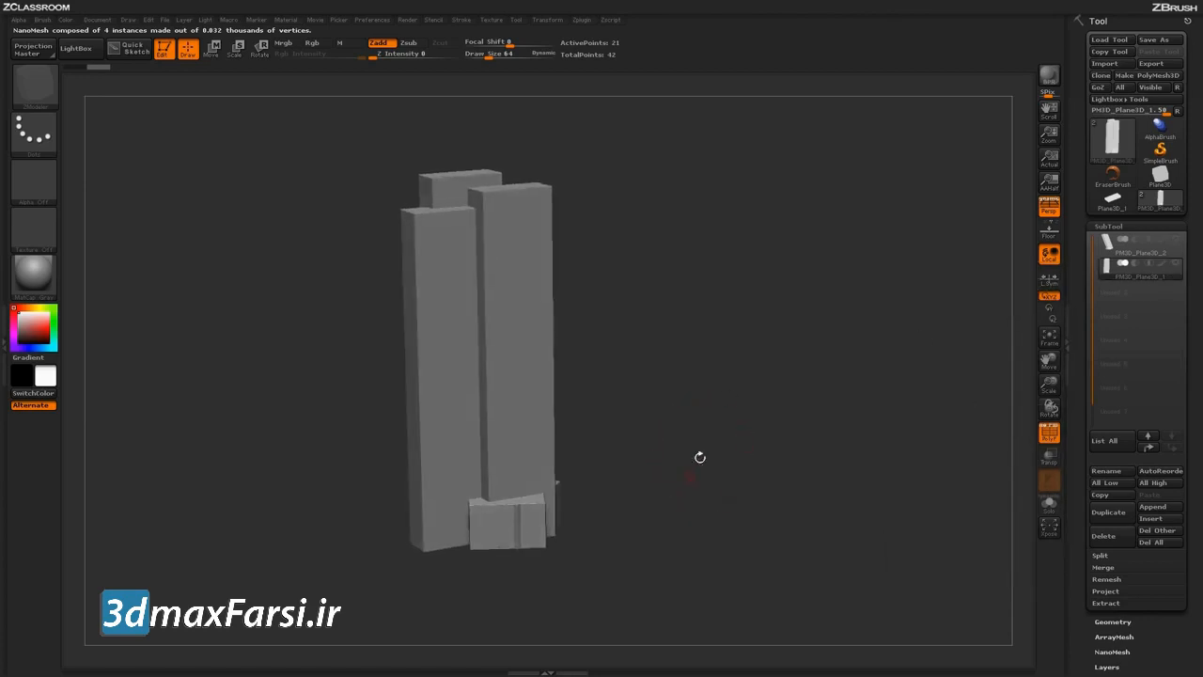
click(1113, 652)
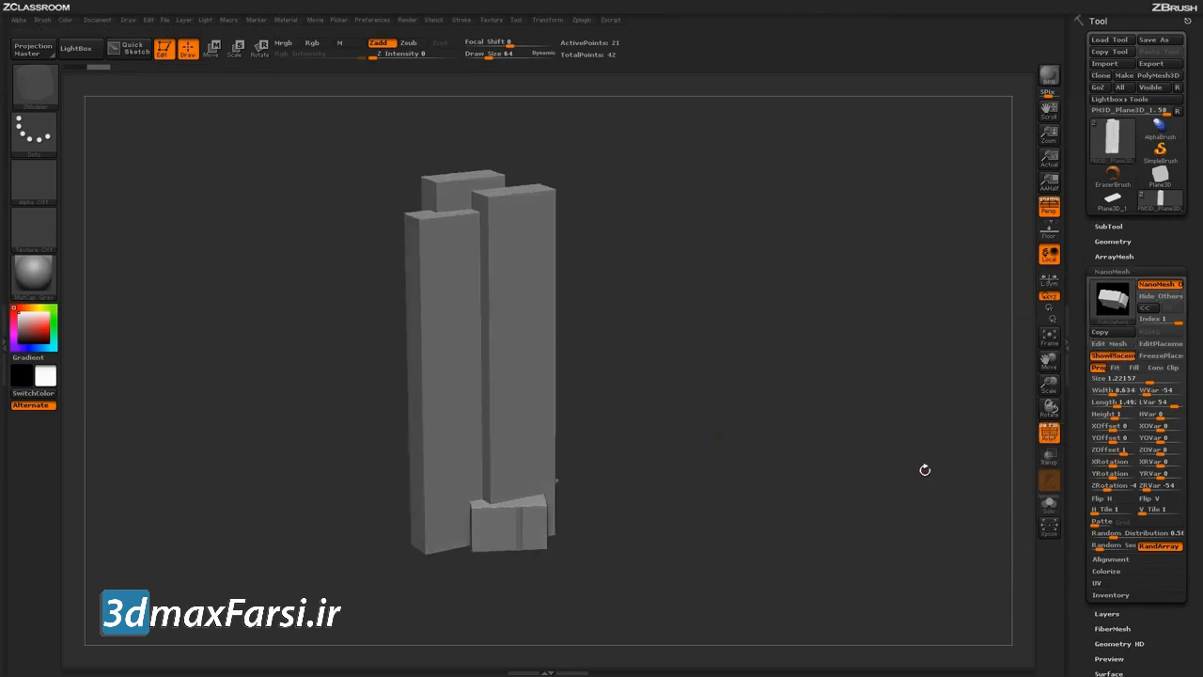
click(1137, 243)
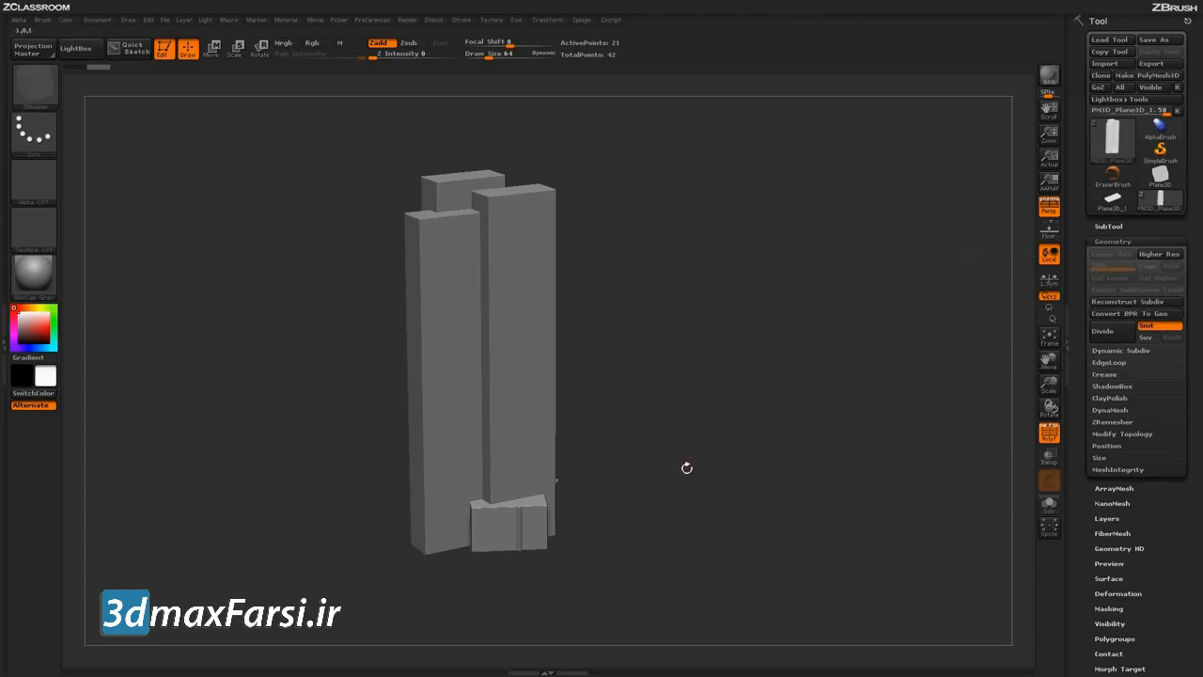
click(1129, 319)
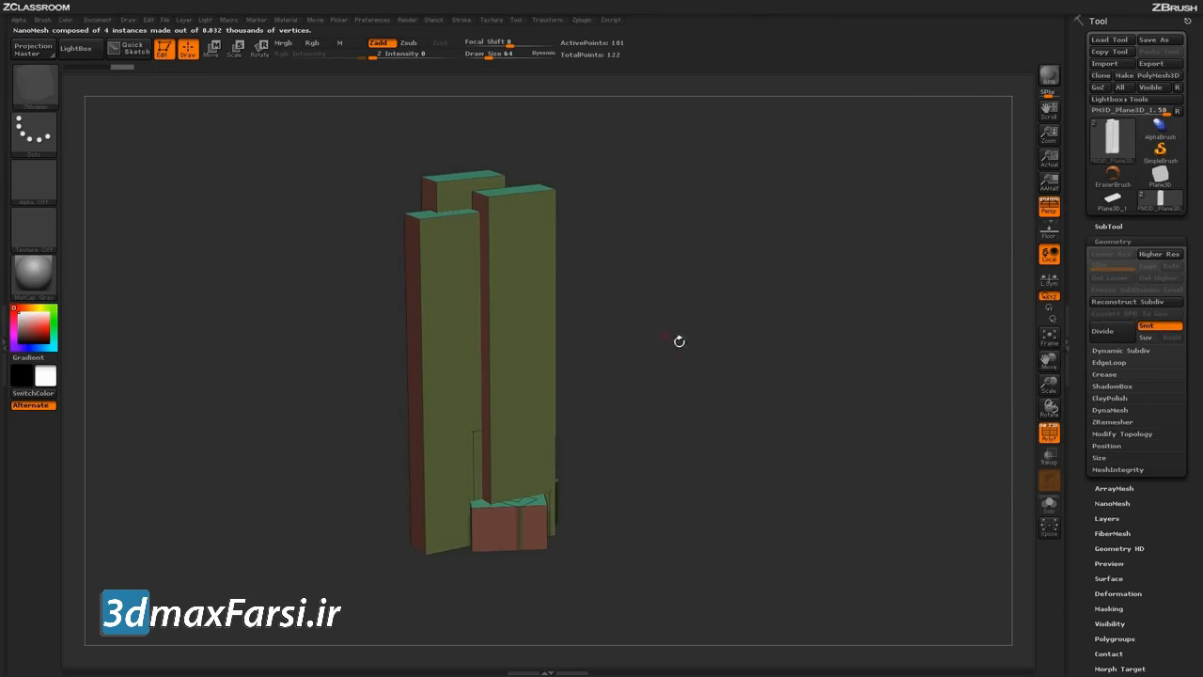
Step: Turn the building to a straight side view lying horizontally, switch perspective off and enlarge the view
drag(768, 474, 776, 518)
drag(777, 470, 811, 490)
mouse_move(698, 371)
mouse_down()
mouse_move(774, 435)
mouse_move(785, 512)
mouse_move(655, 422)
mouse_move(606, 527)
mouse_move(545, 486)
mouse_move(623, 441)
mouse_move(613, 457)
mouse_up()
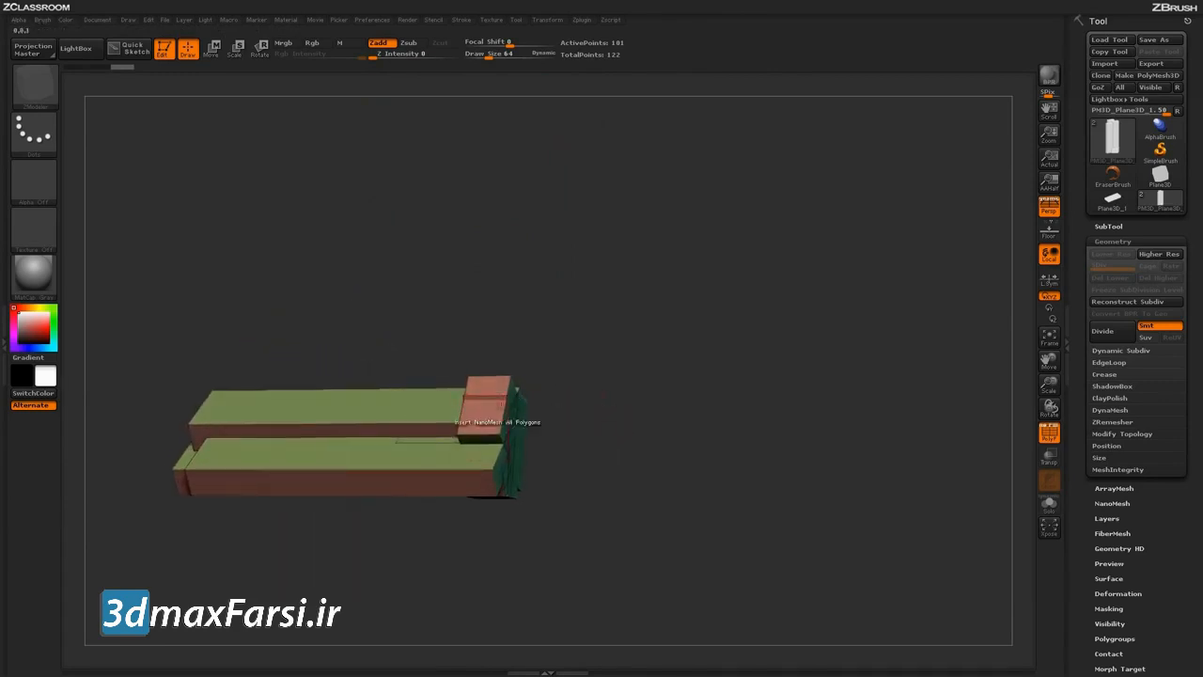
drag(574, 314, 676, 328)
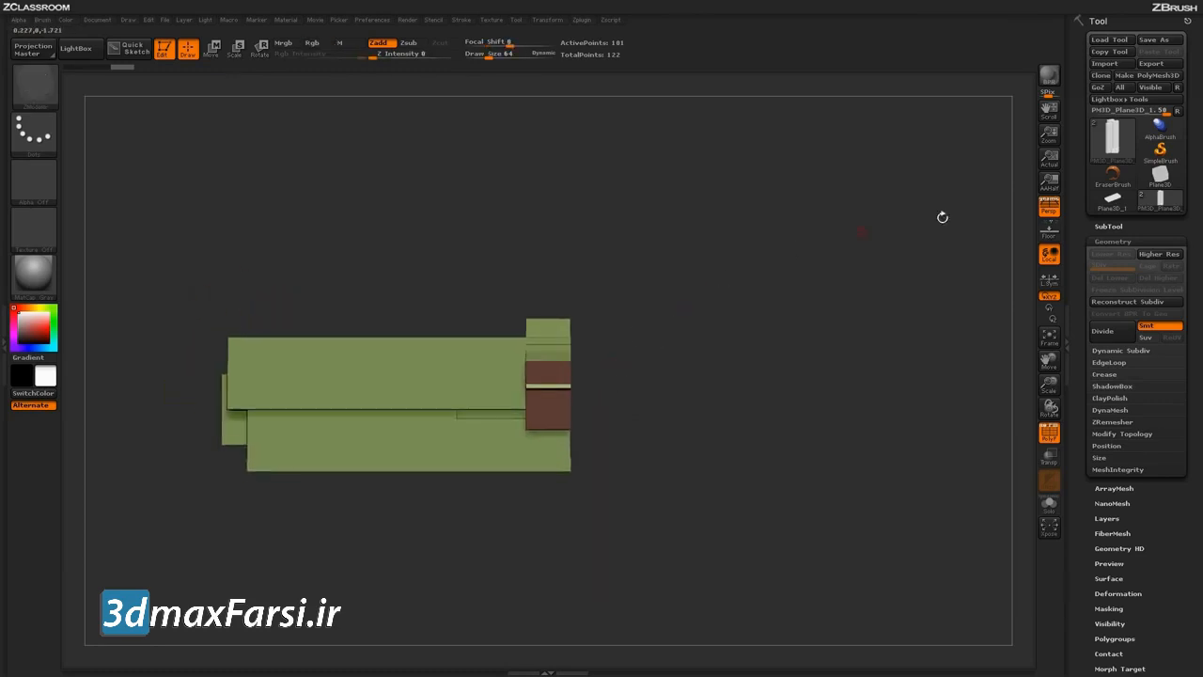
click(1042, 215)
alt+drag(774, 459, 760, 397)
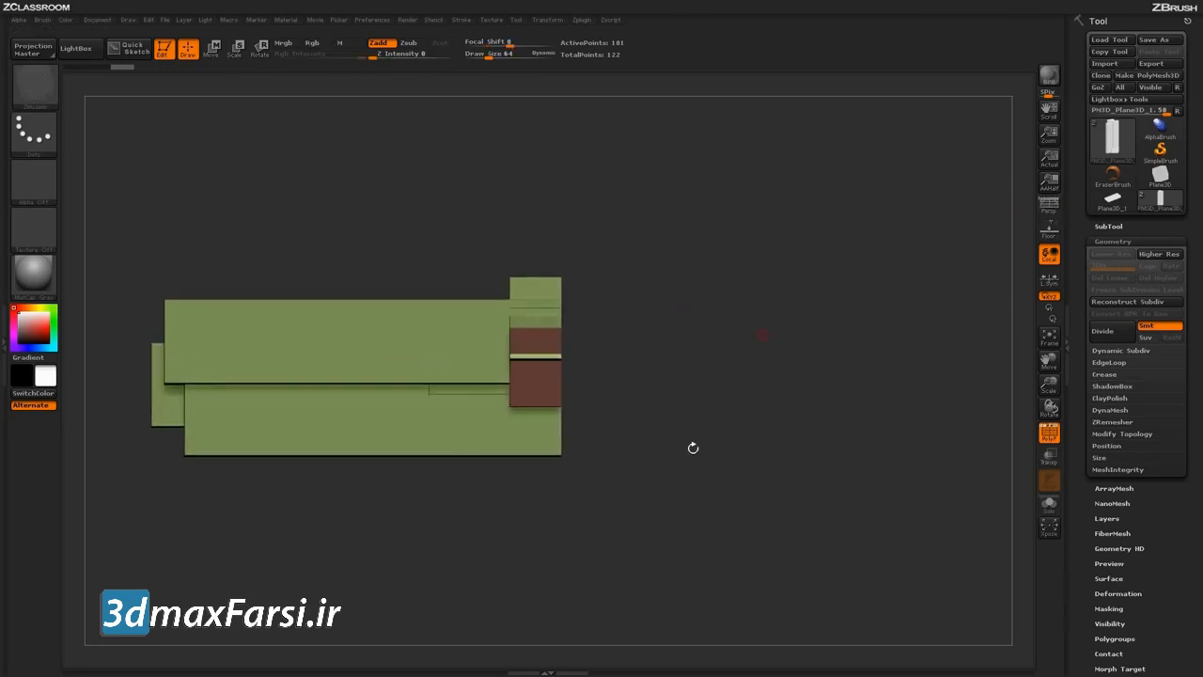
Step: Isolate the bottom faces of all the building's blocks with a rectangular visibility selection
key(ctrl+shift)
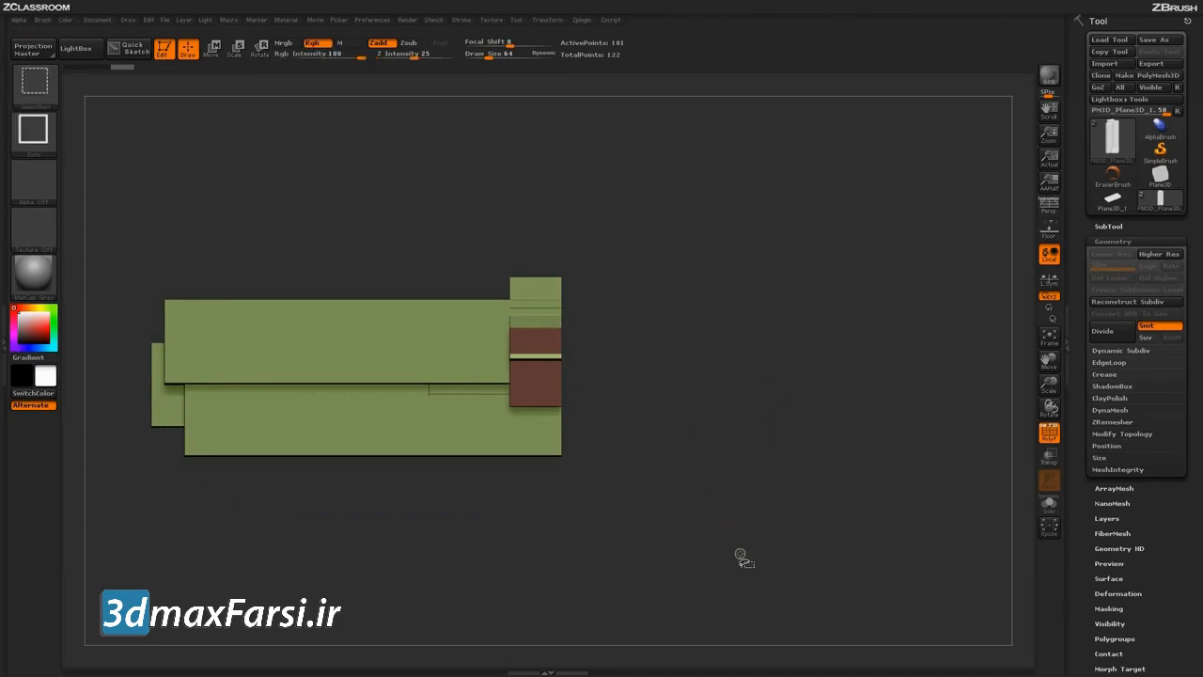
ctrl+shift+drag(761, 558, 561, 215)
key(f)
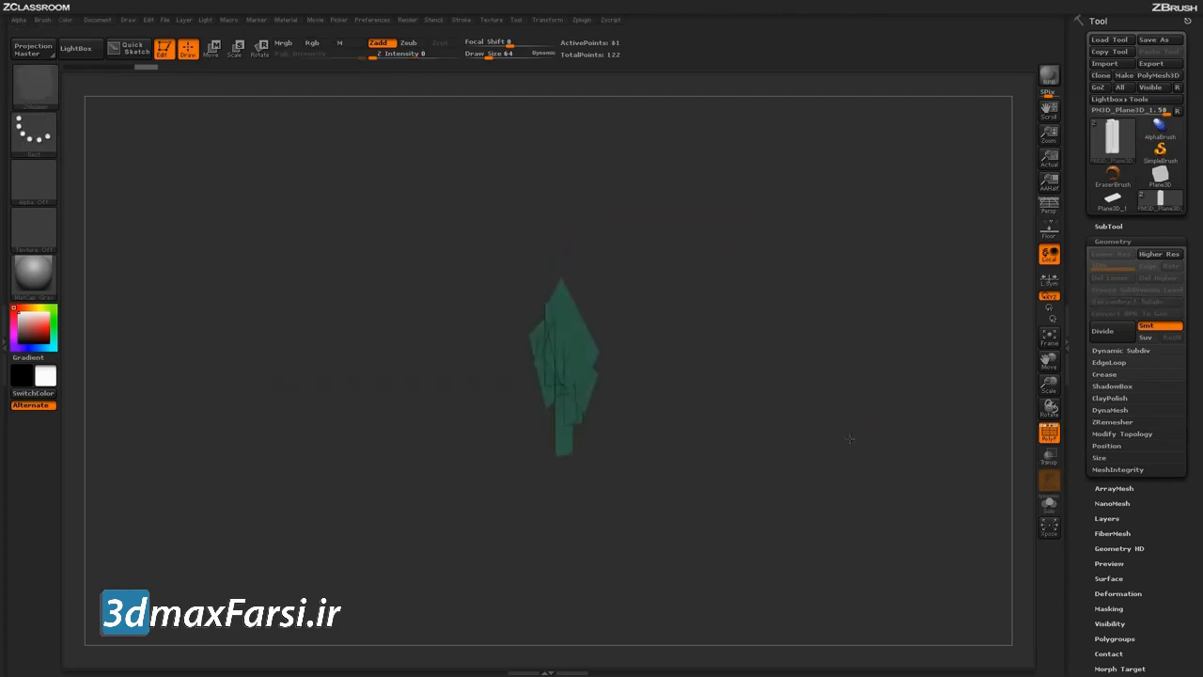
drag(827, 421, 781, 452)
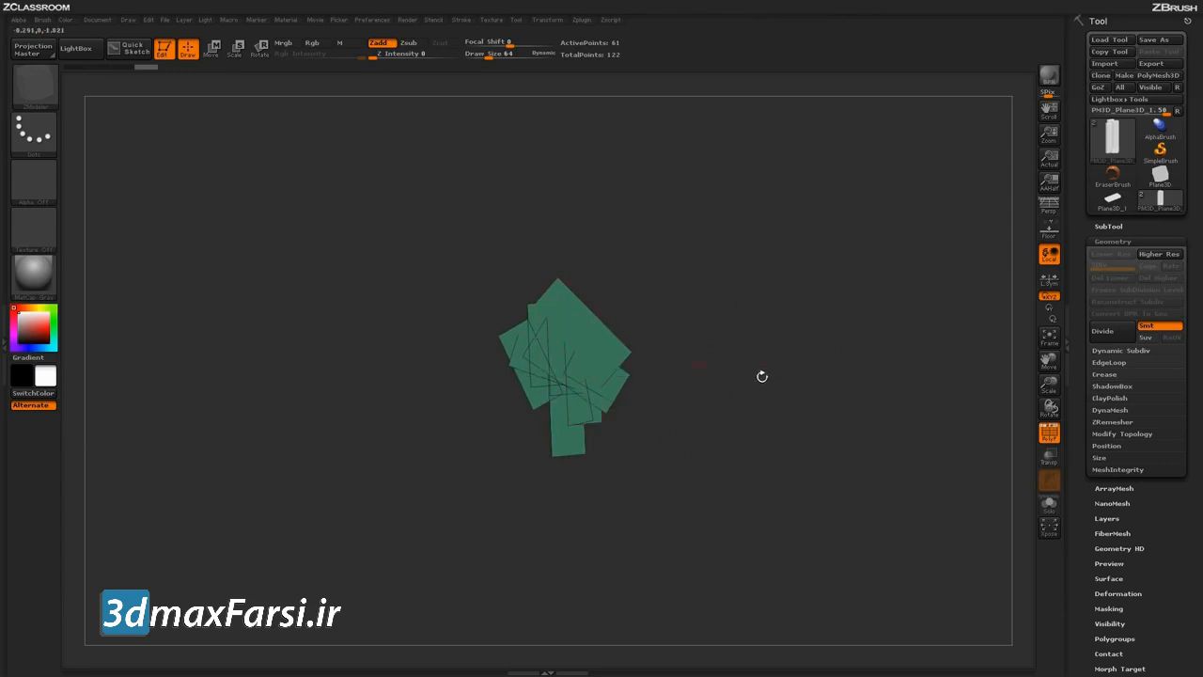
Step: Invert the visibility to hide the bottom faces and delete the hidden geometry
key(ctrl+shift)
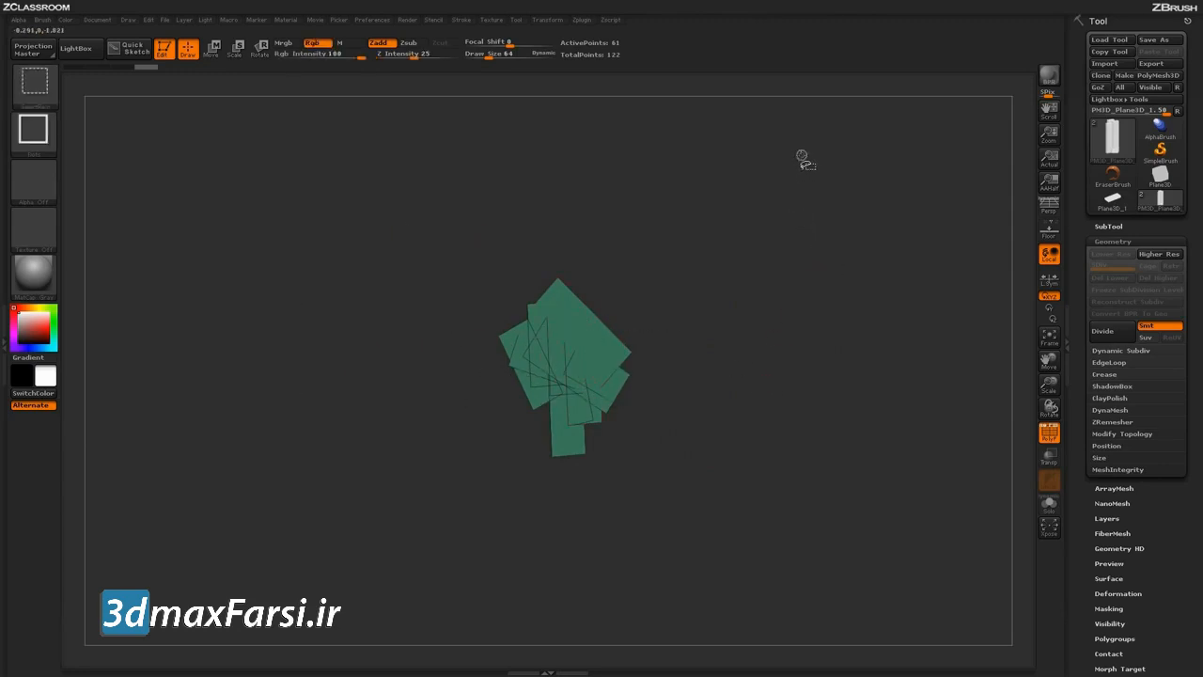
drag(805, 256, 919, 307)
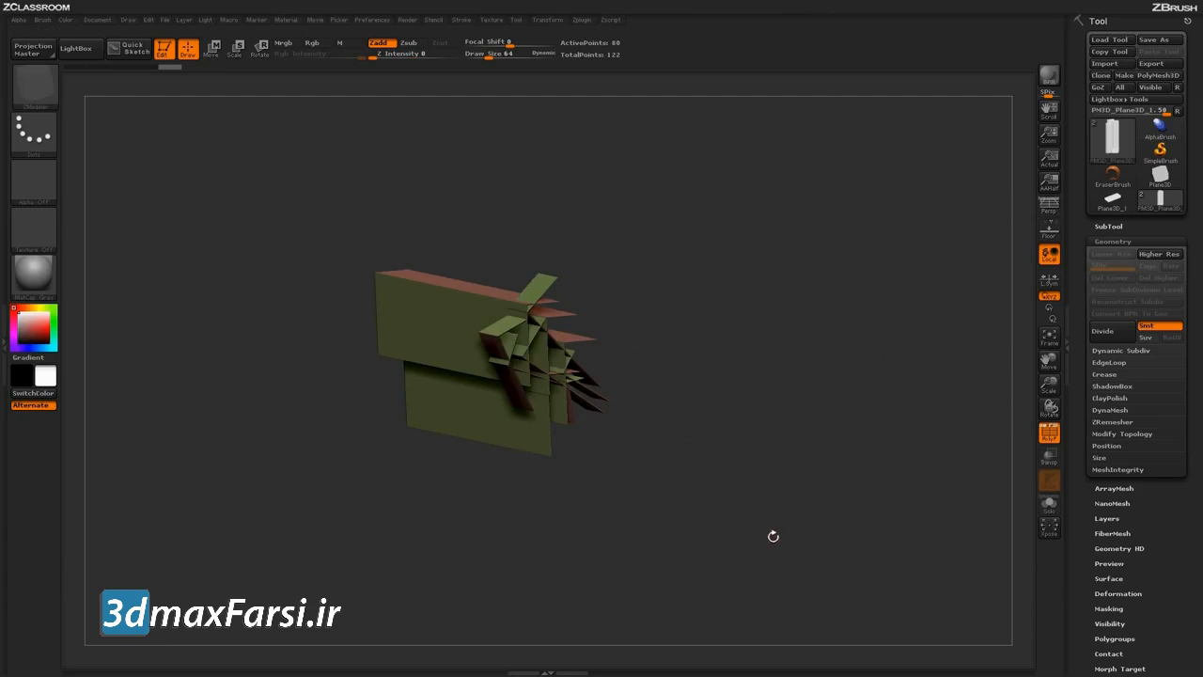
drag(800, 458, 744, 426)
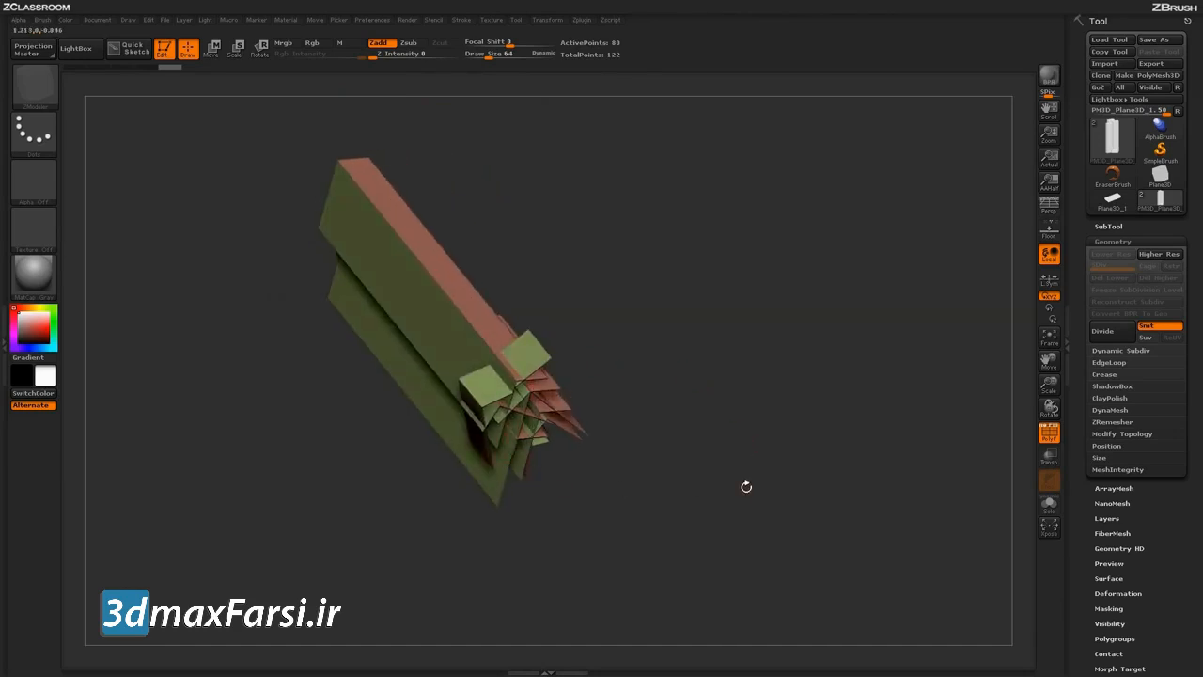
click(1124, 434)
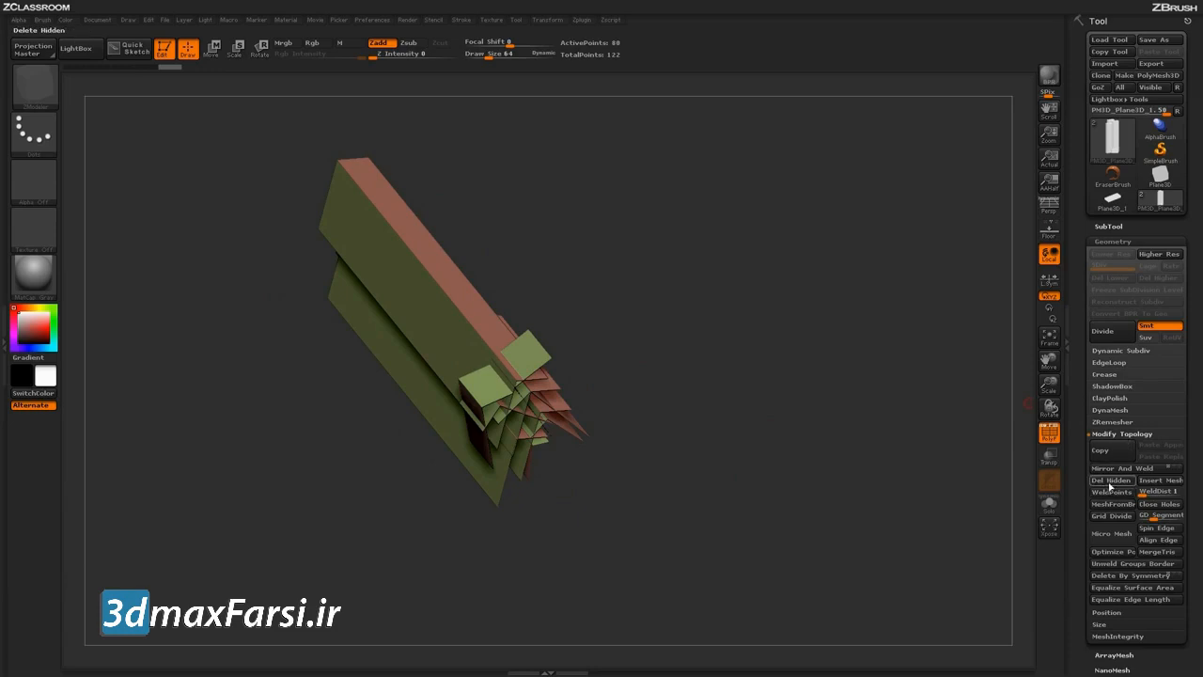
click(1108, 481)
shift+drag(877, 392, 830, 516)
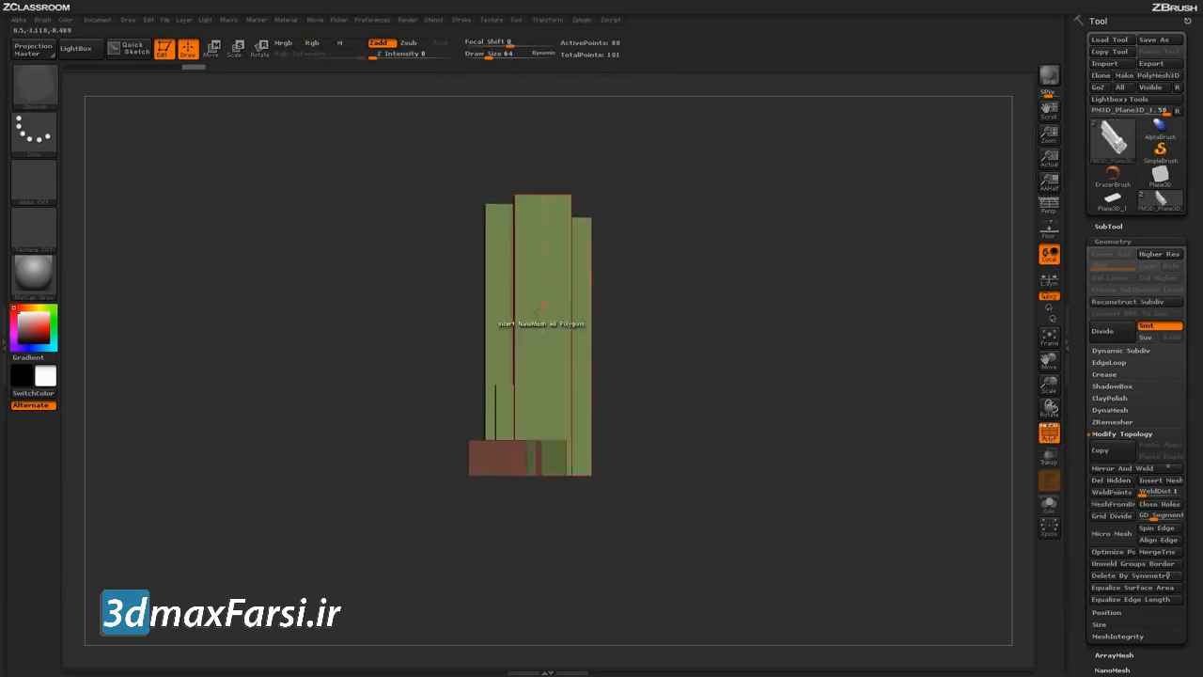
Step: Choose the ZModeler brush and insert two horizontal edge loops across the narrow block beside the large tower block
drag(777, 438, 757, 464)
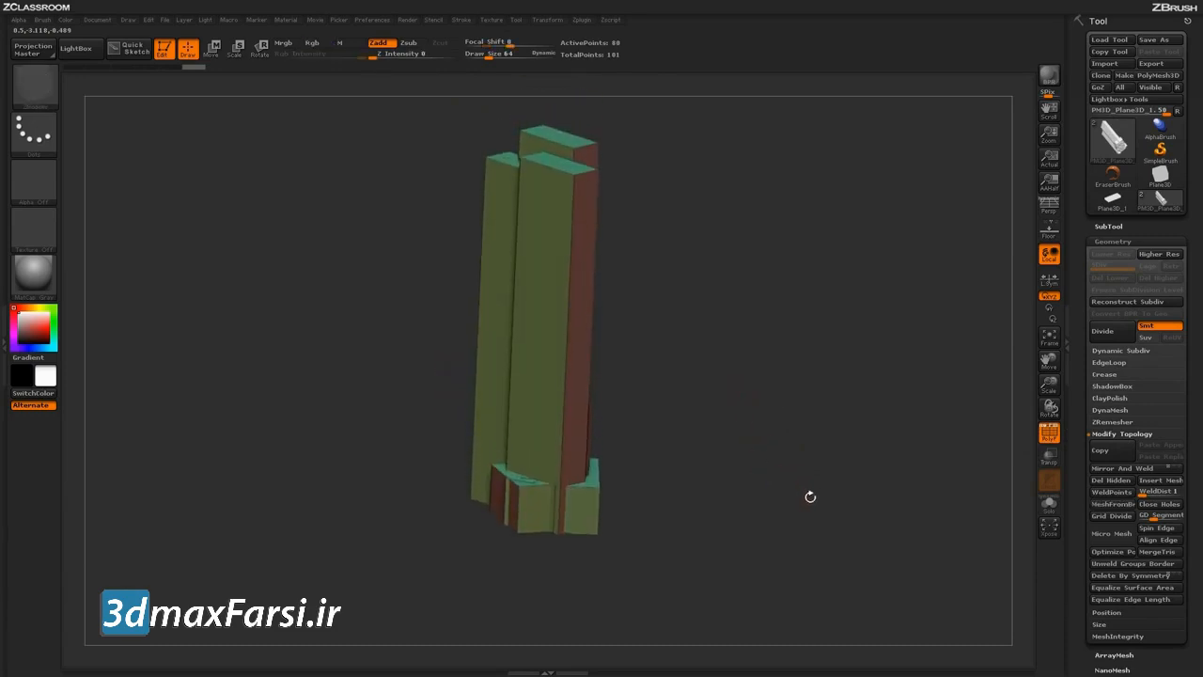
mouse_move(811, 498)
mouse_down()
mouse_move(798, 478)
mouse_move(800, 494)
mouse_up()
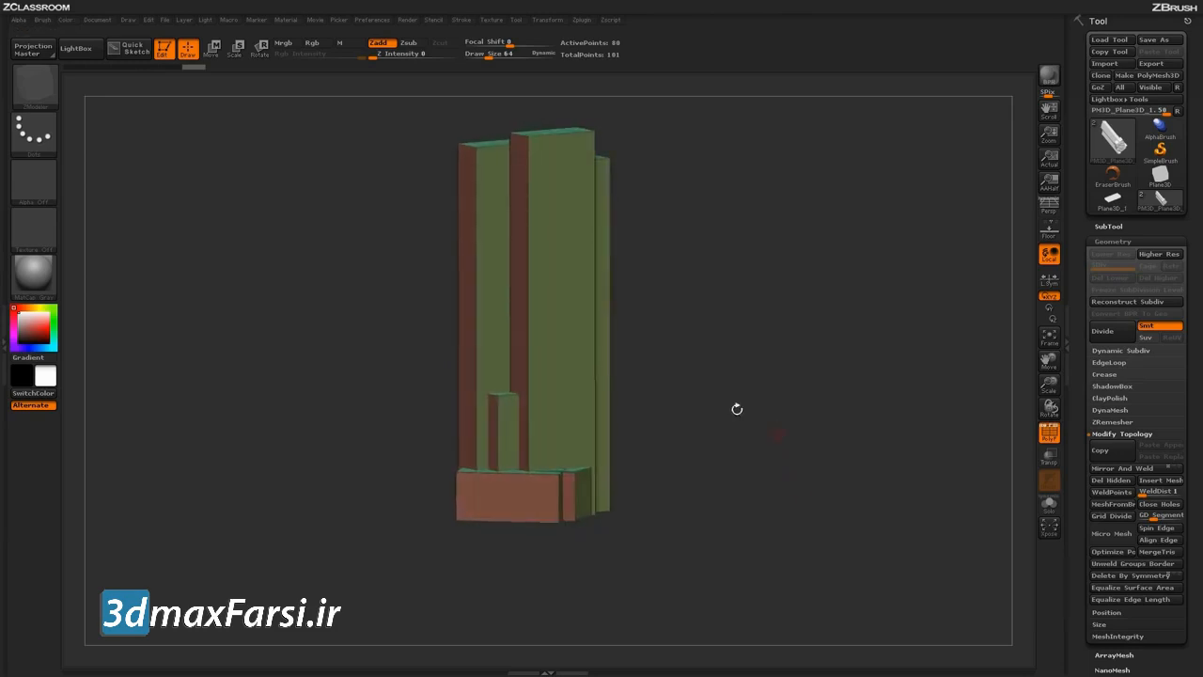
drag(784, 385, 789, 432)
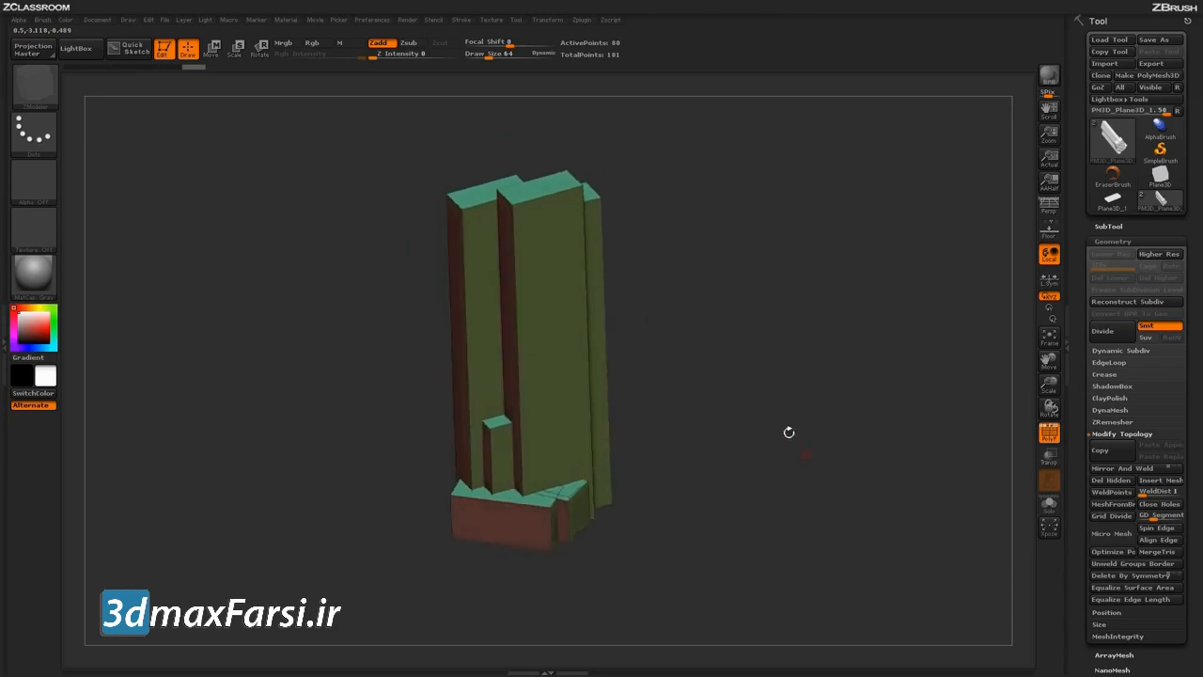
drag(759, 368, 679, 357)
drag(766, 395, 765, 458)
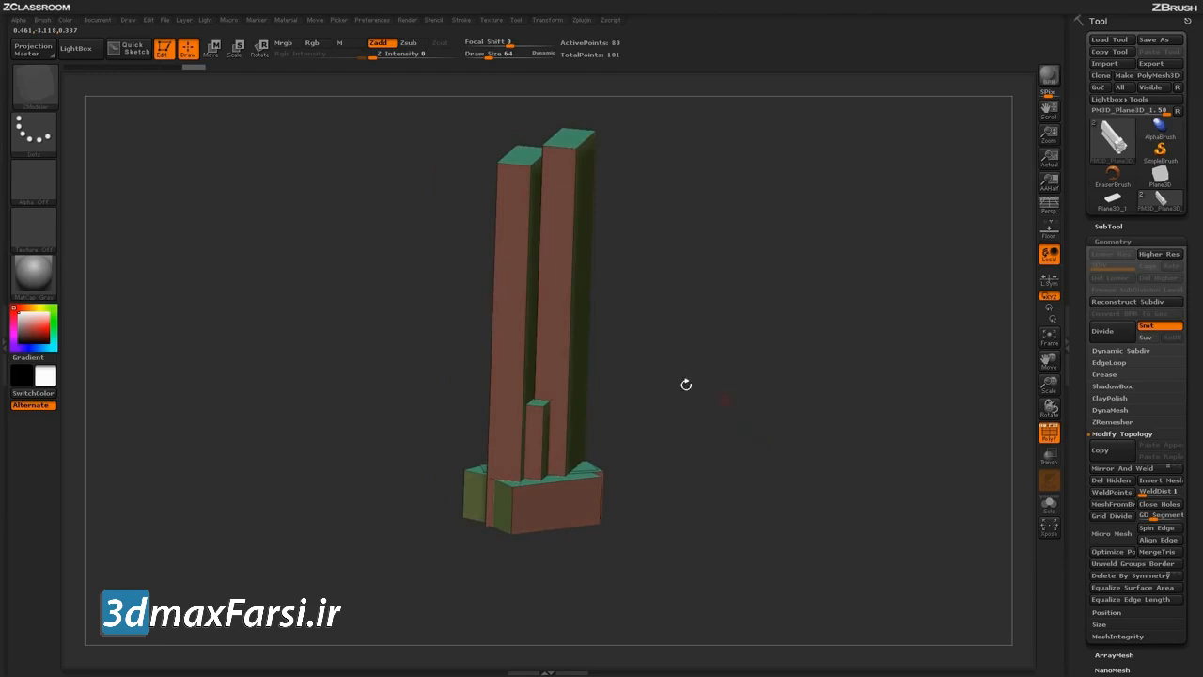
click(51, 89)
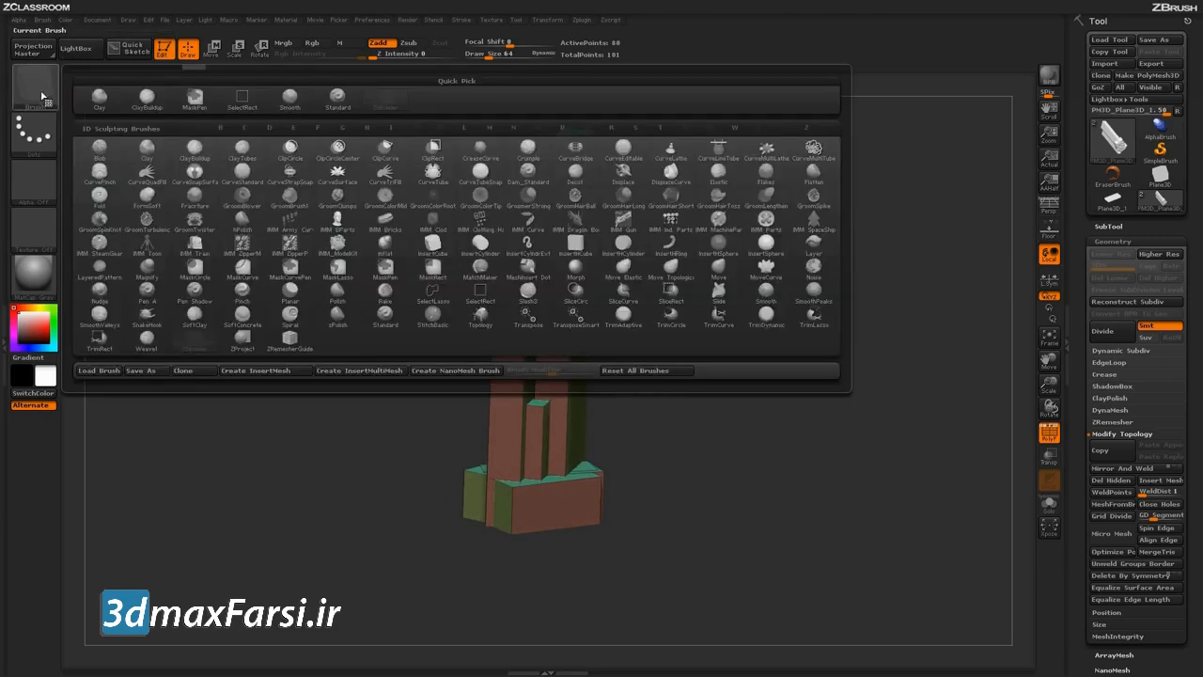
click(193, 339)
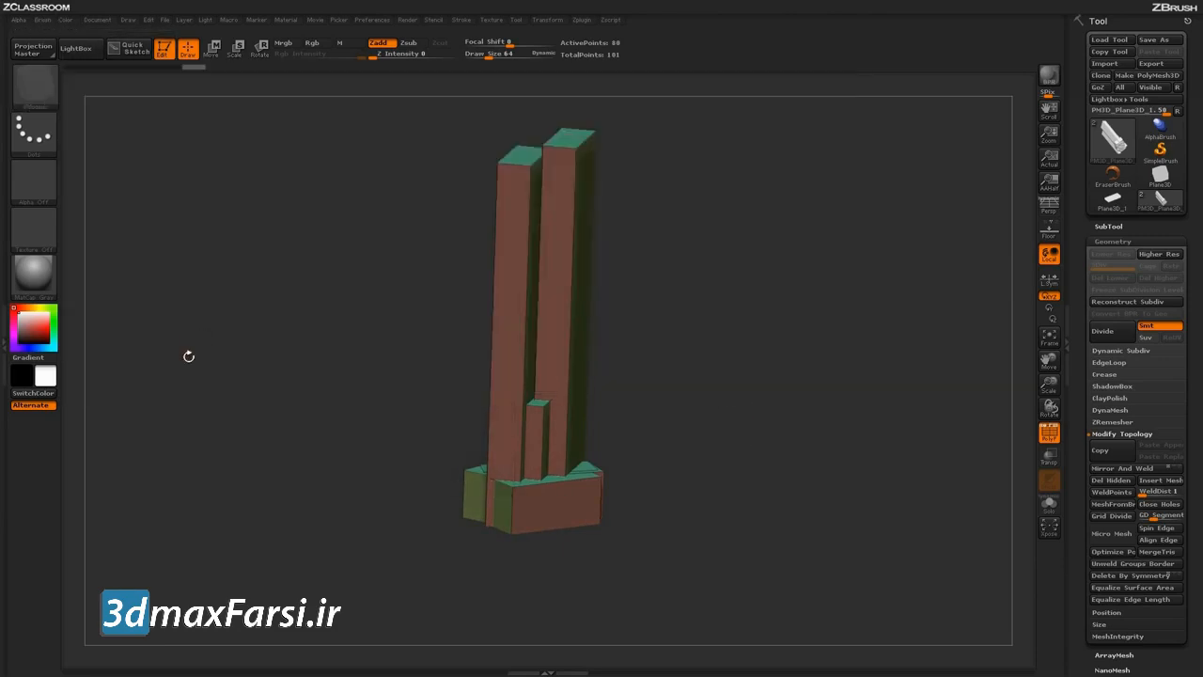
drag(846, 502, 810, 504)
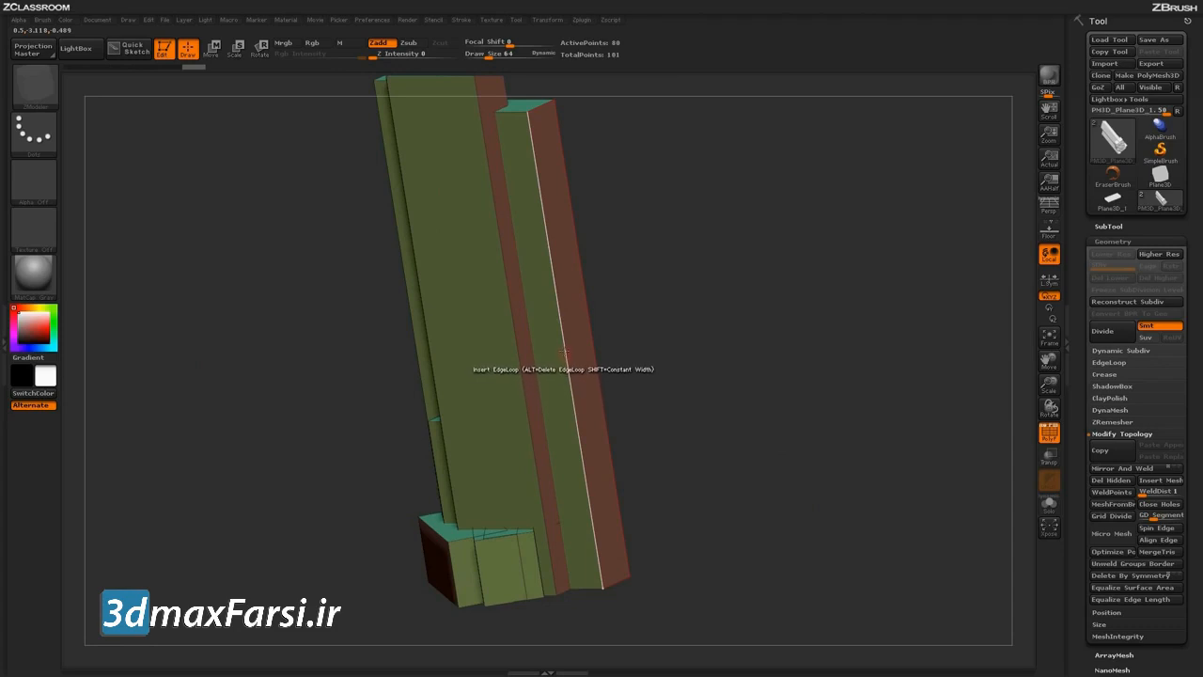
click(558, 292)
click(557, 413)
Step: Insert two horizontal edge loops across the large tower block and one vertical loop near the edge of its wide face
drag(693, 261, 627, 267)
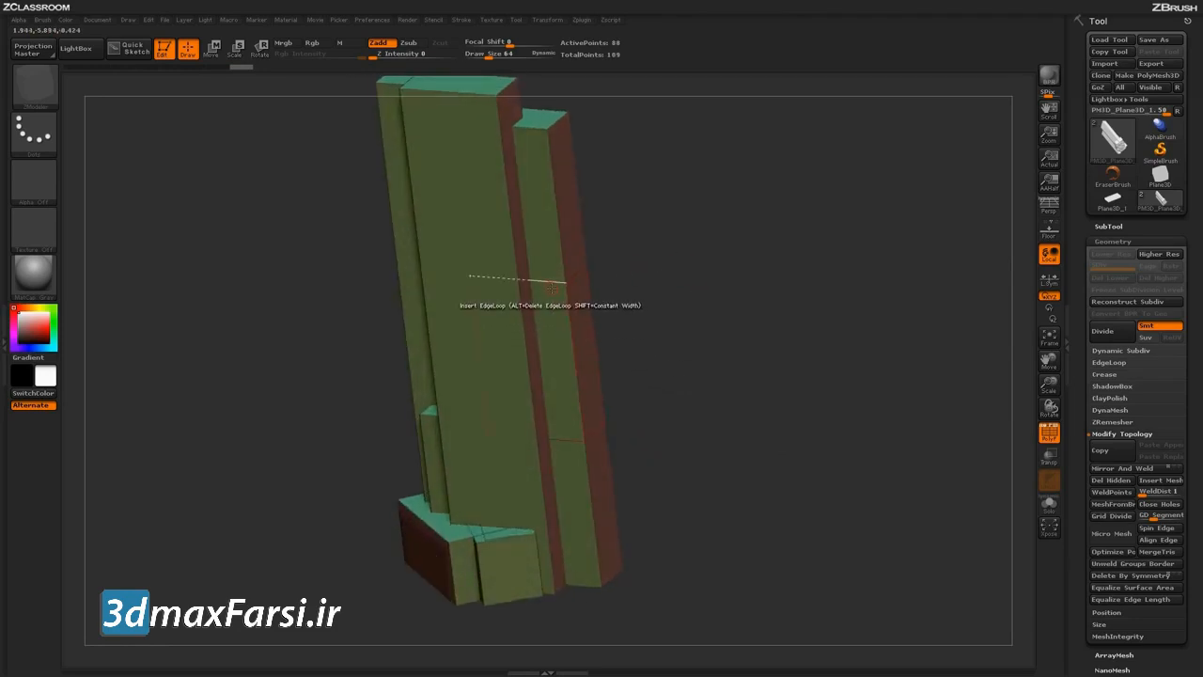
click(517, 231)
click(527, 347)
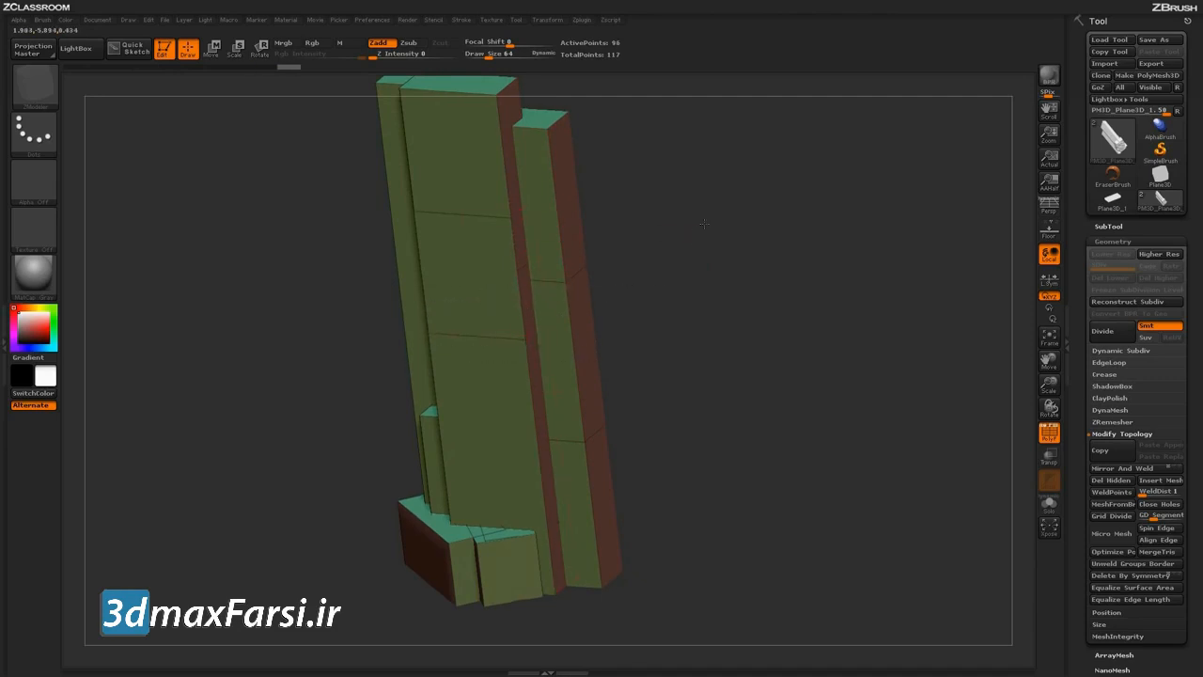
drag(693, 229, 706, 236)
click(461, 342)
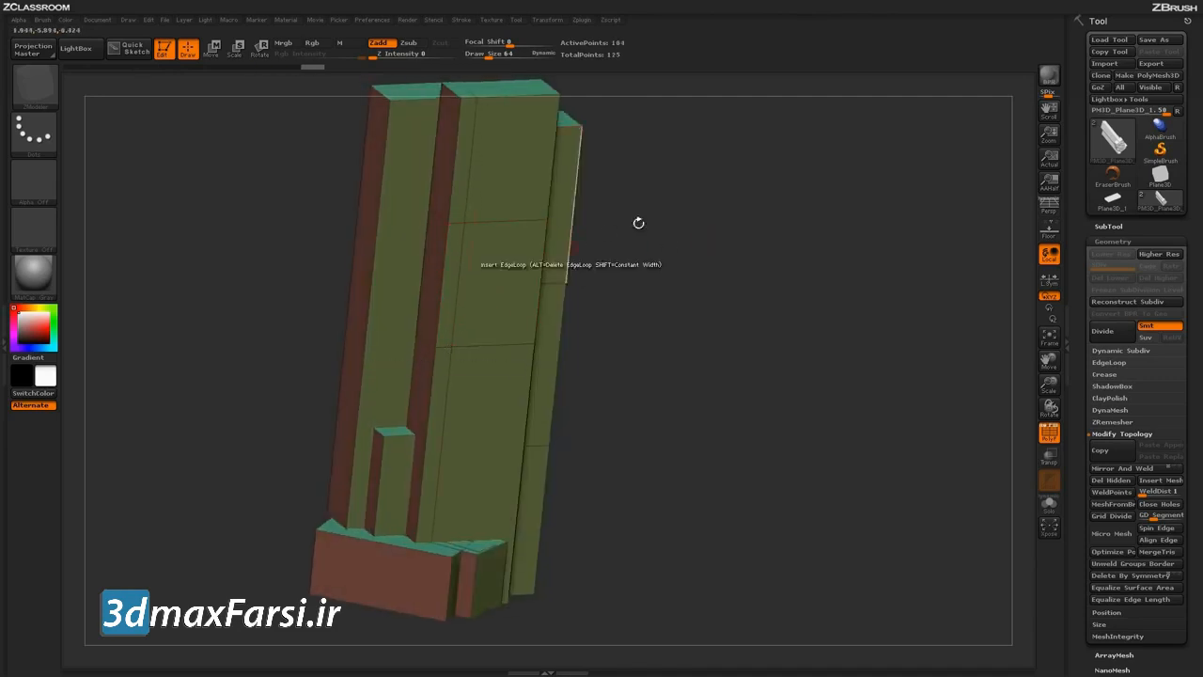
Step: Add a vertical edge loop on the large block's narrow side and two more horizontal loops, one higher and one lower
drag(607, 232, 546, 261)
drag(672, 213, 679, 248)
click(467, 205)
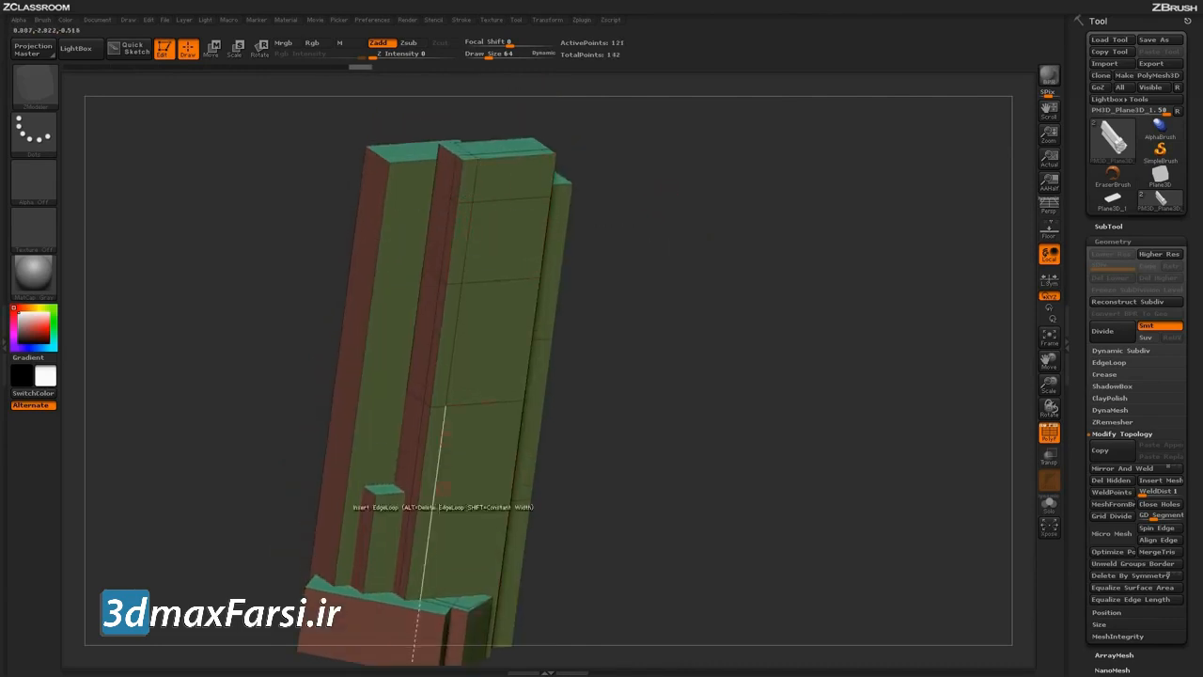
click(432, 487)
drag(702, 349, 624, 305)
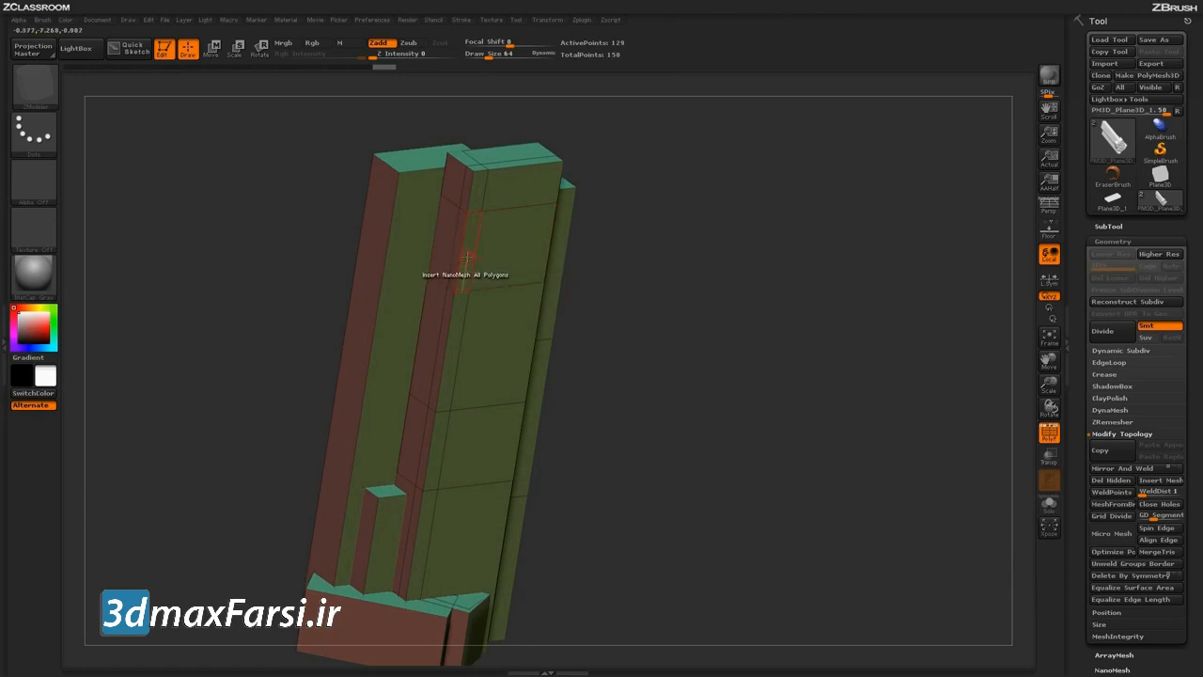
Step: Set the ZModeler polygon action to QMesh on a single poly and cut two recesses into the large block's vertical corner
key(space)
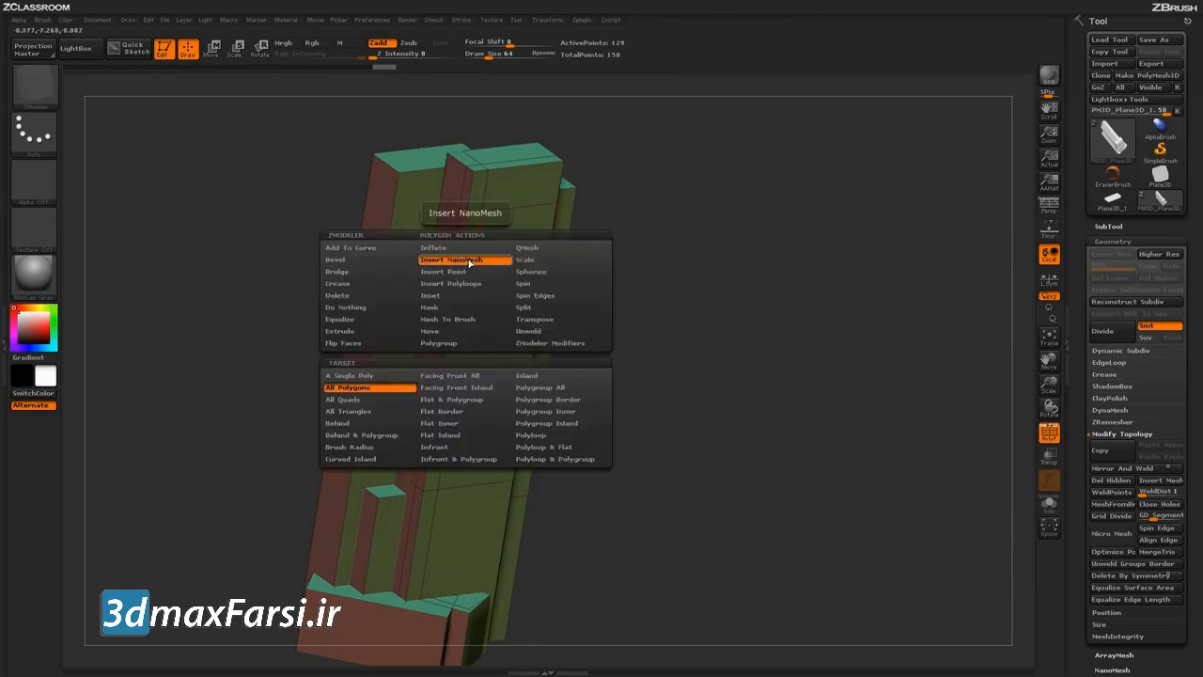
click(529, 249)
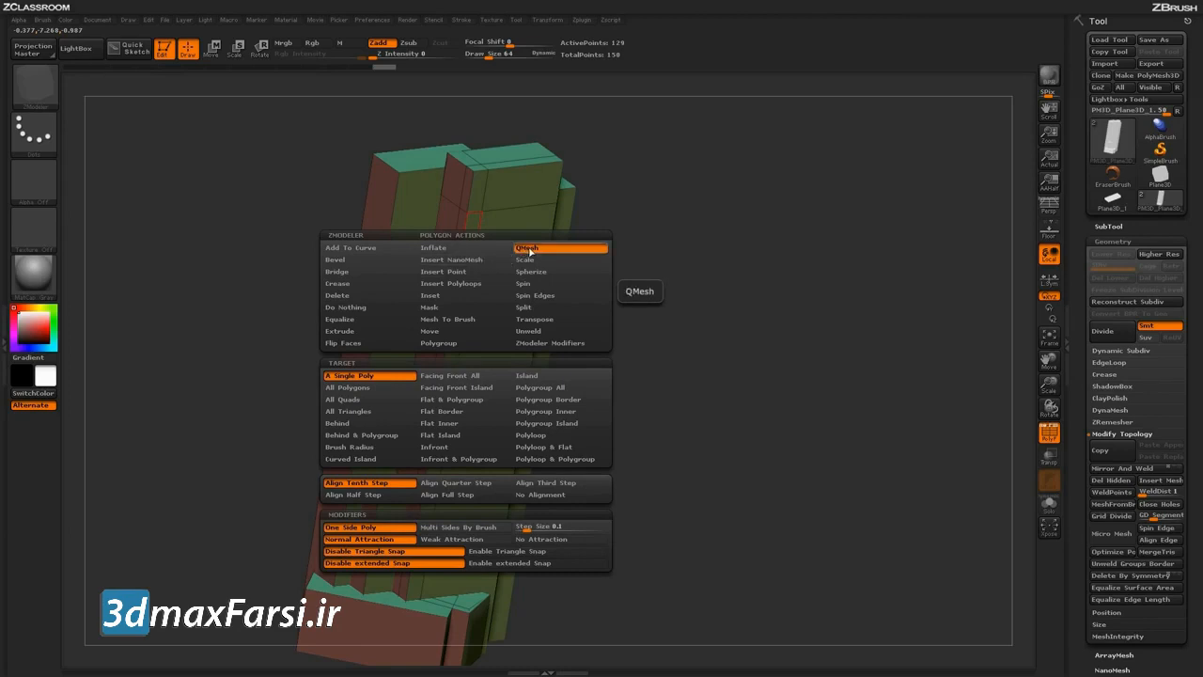
drag(717, 346, 629, 282)
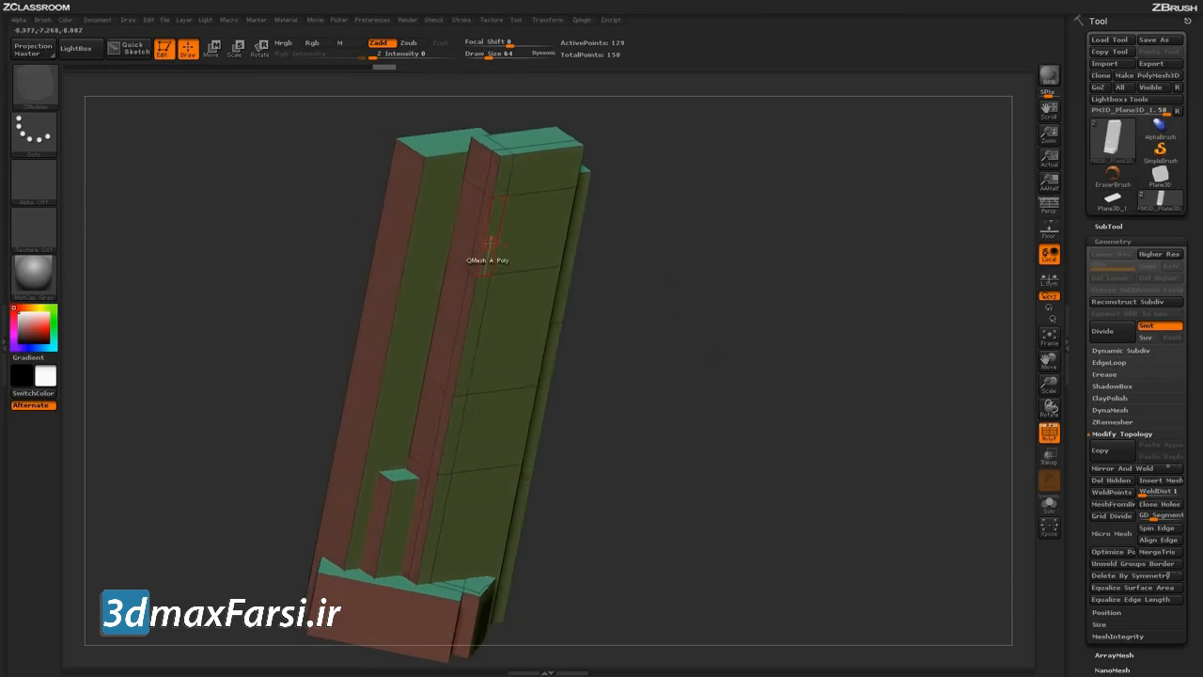
drag(488, 241, 469, 239)
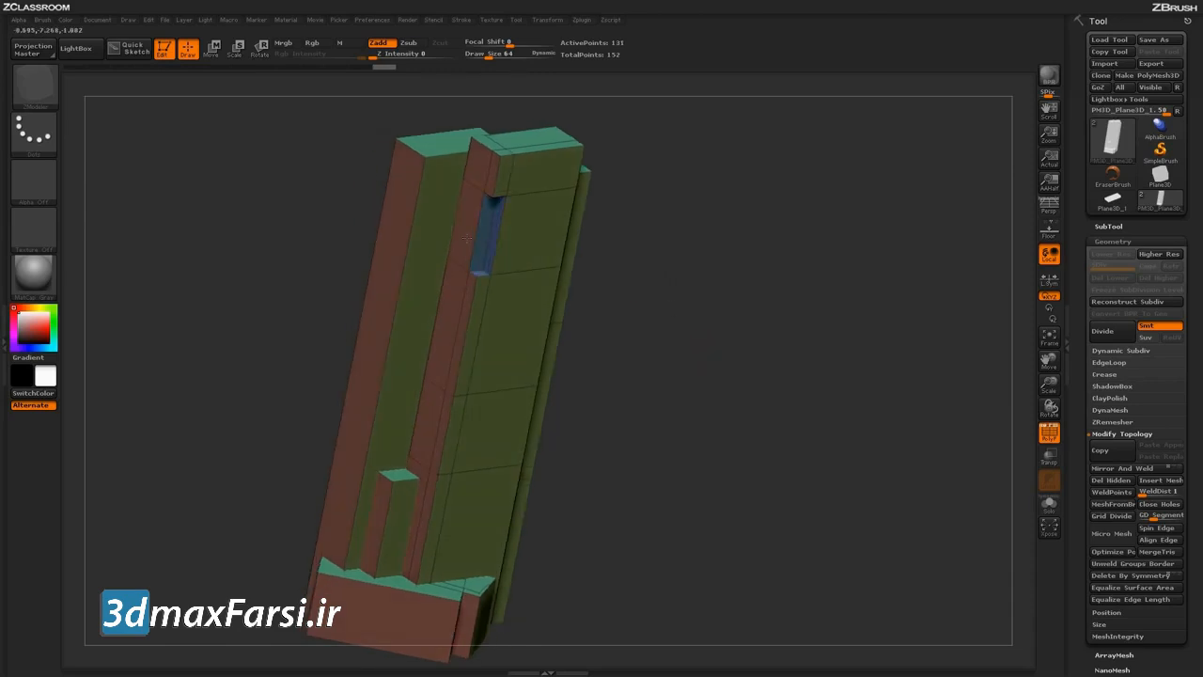
drag(715, 399, 668, 344)
drag(760, 413, 738, 323)
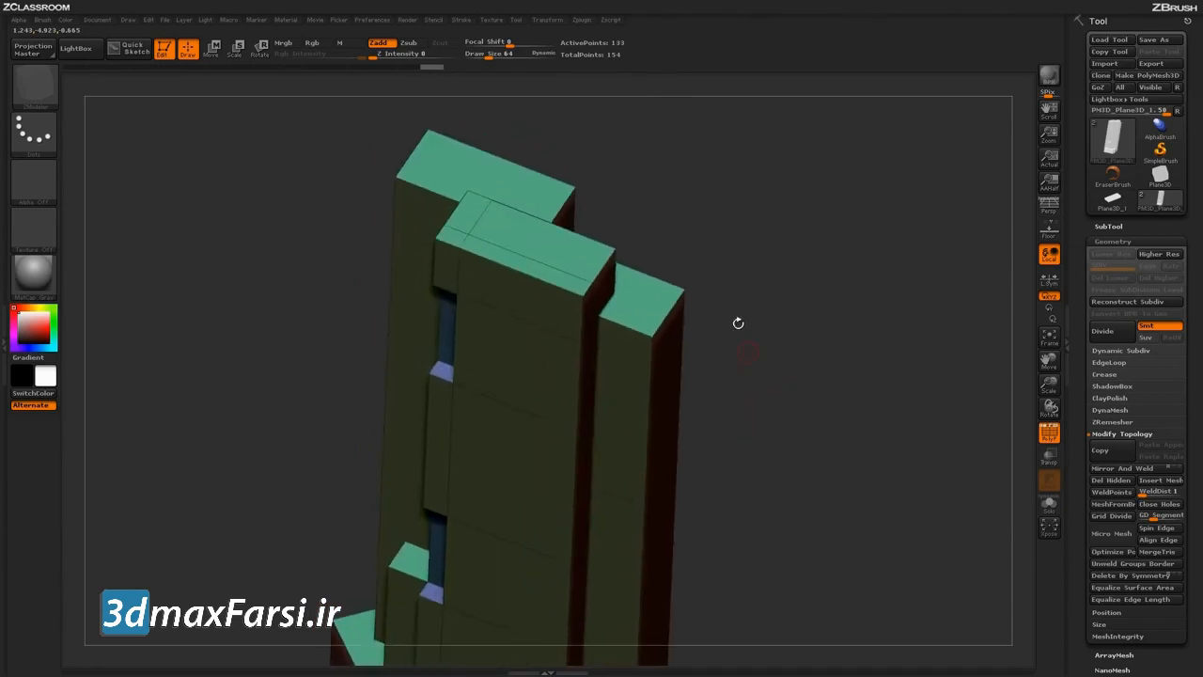
Step: Insert edge loops along the borders of the recessed block's roof to outline a central rectangle
click(568, 289)
drag(690, 192, 639, 225)
click(606, 245)
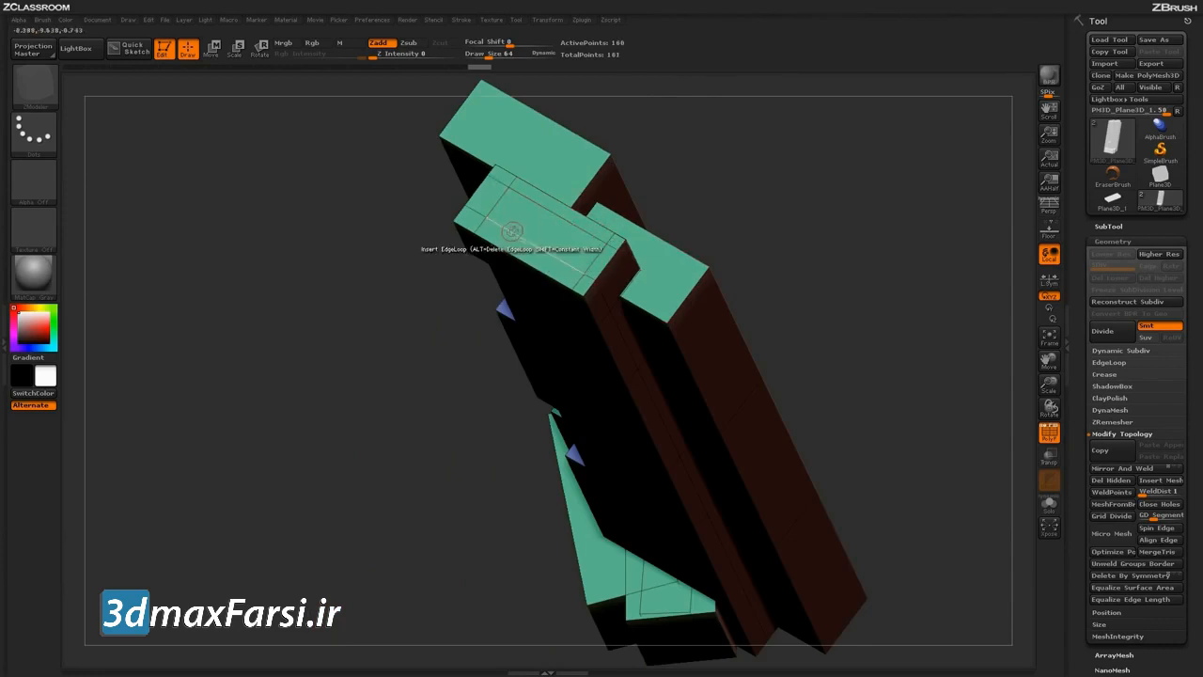
Step: Sink the centre of that roof with QMesh and raise a small block in one corner of the recess
drag(725, 140, 553, 275)
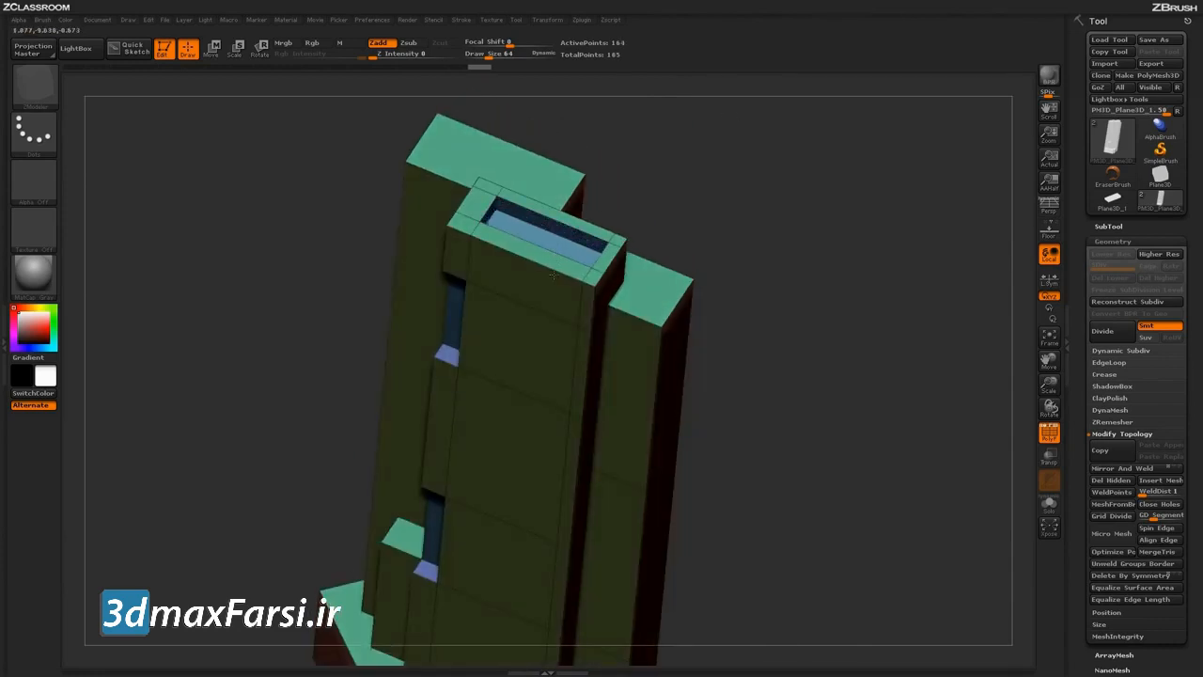
alt+drag(780, 246, 543, 287)
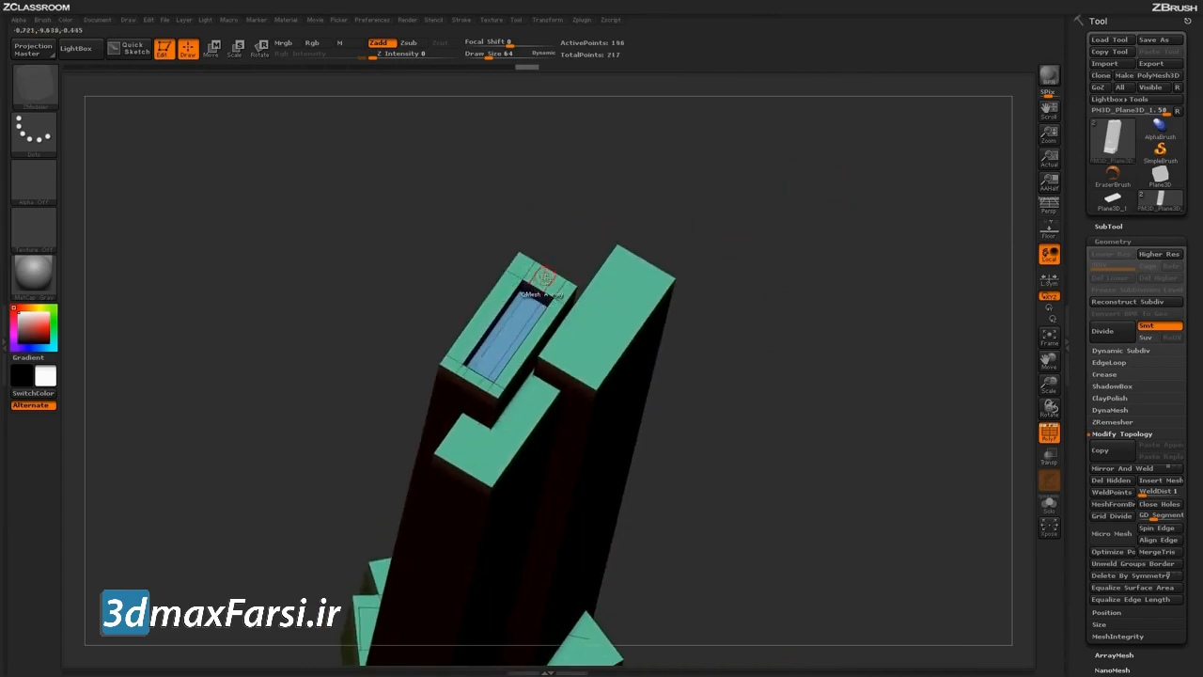
drag(571, 228, 601, 278)
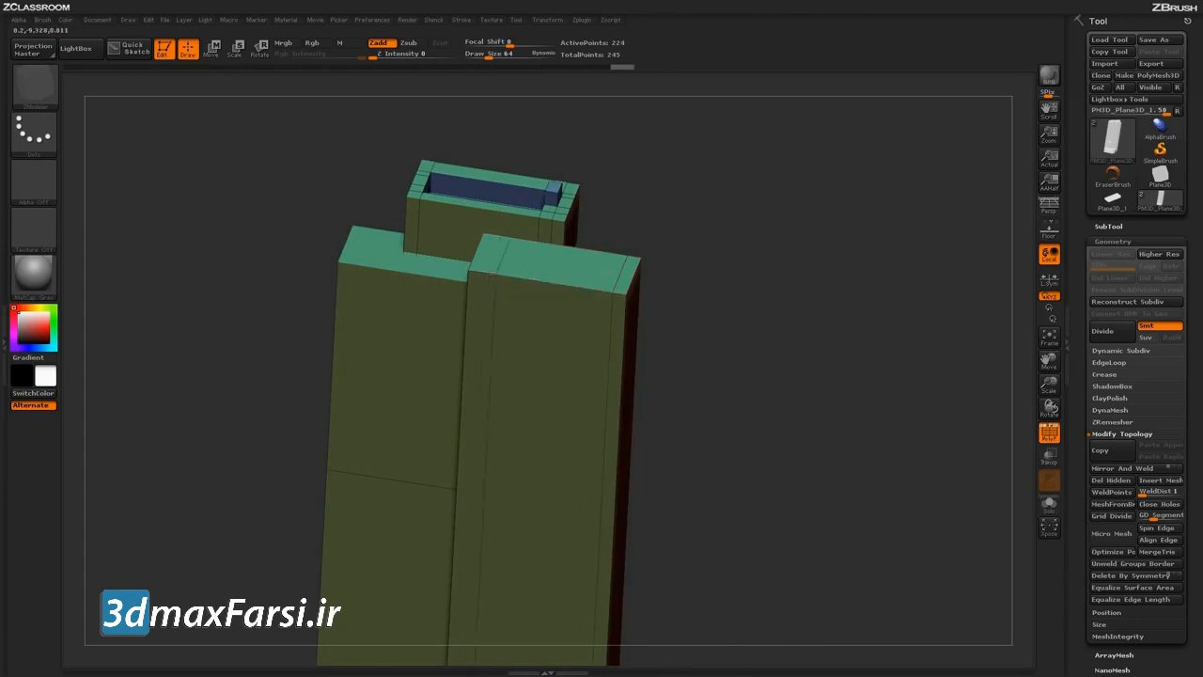
Step: Divide the other large block's roof into a fine grid with lengthwise and crosswise edge loops
drag(755, 193, 620, 281)
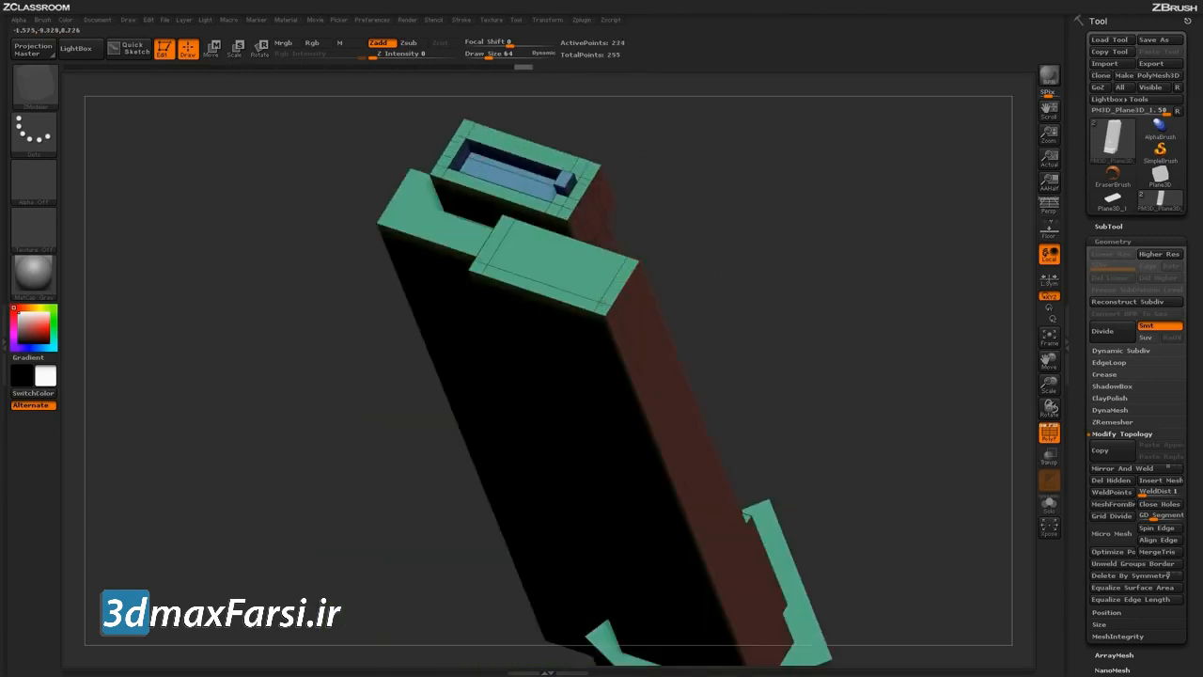
drag(623, 266, 584, 293)
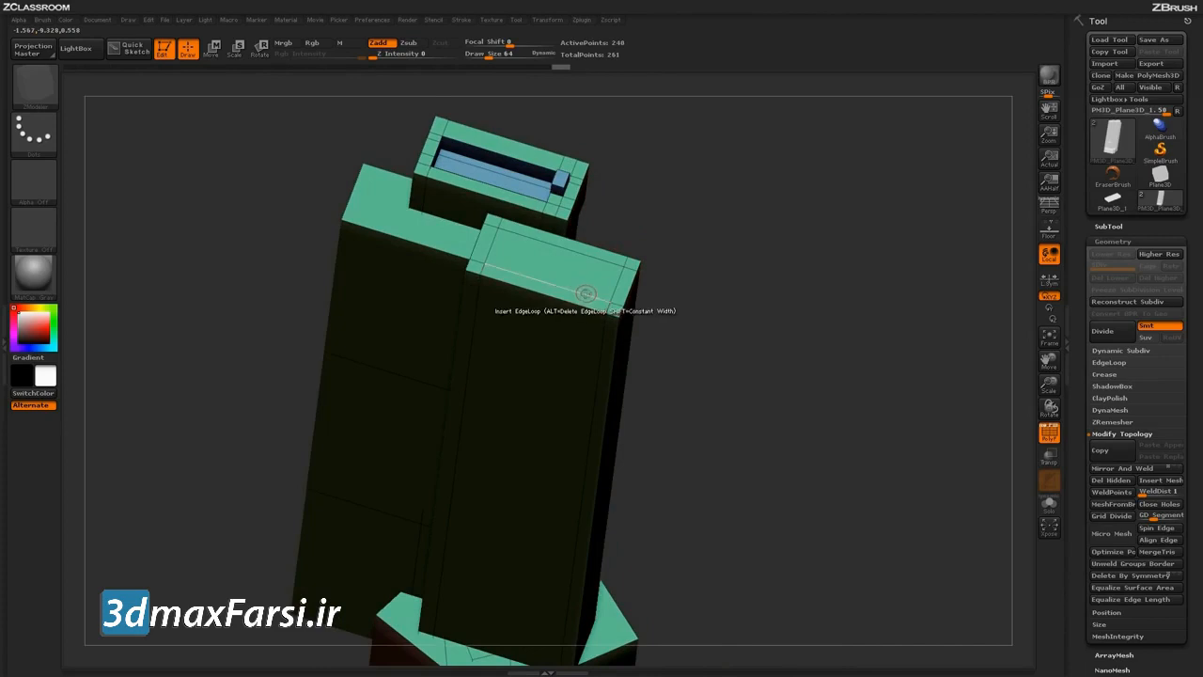
drag(703, 205, 611, 290)
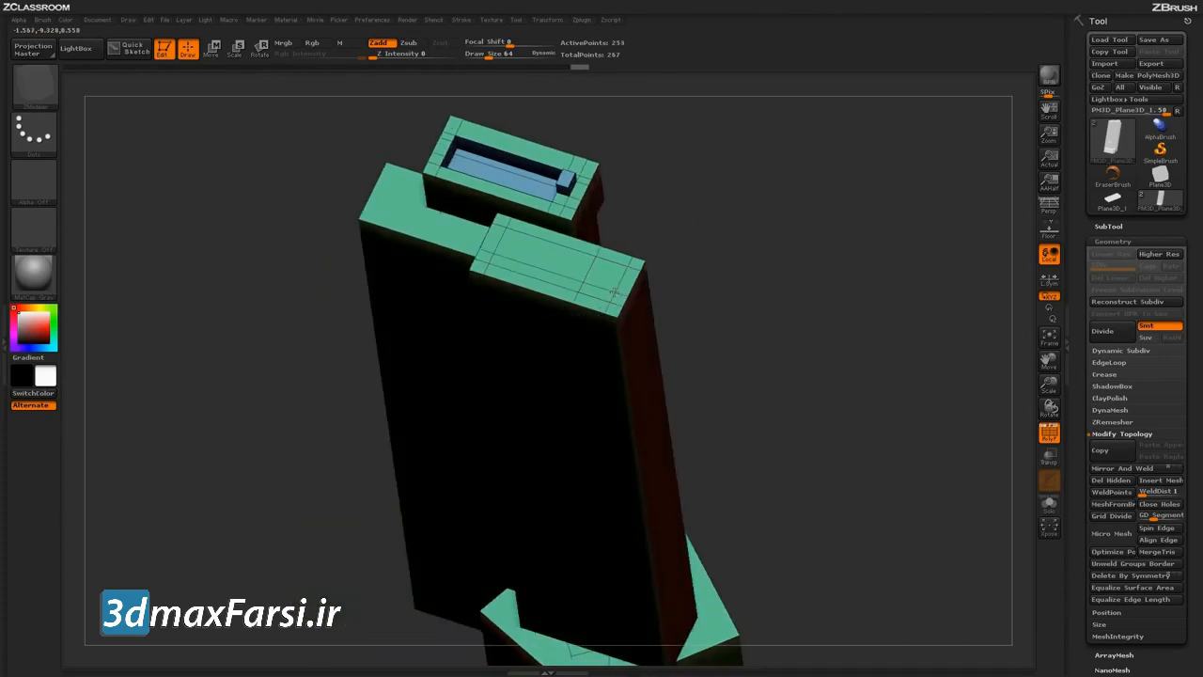
drag(654, 239, 599, 287)
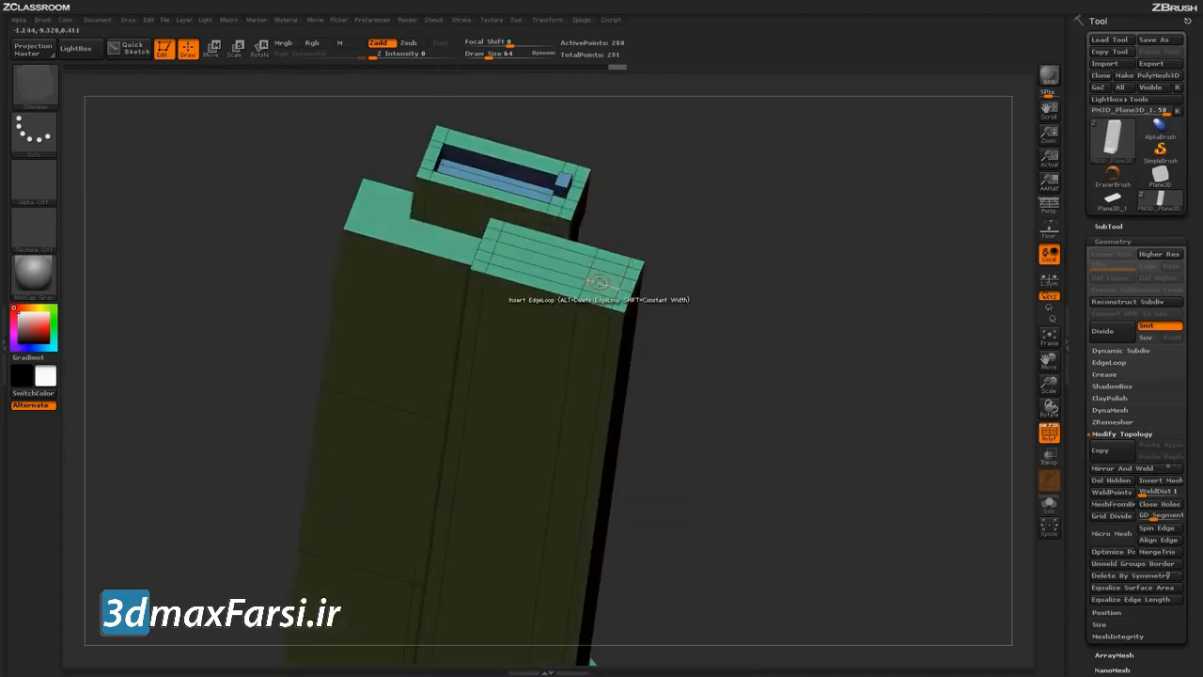
drag(696, 190, 612, 279)
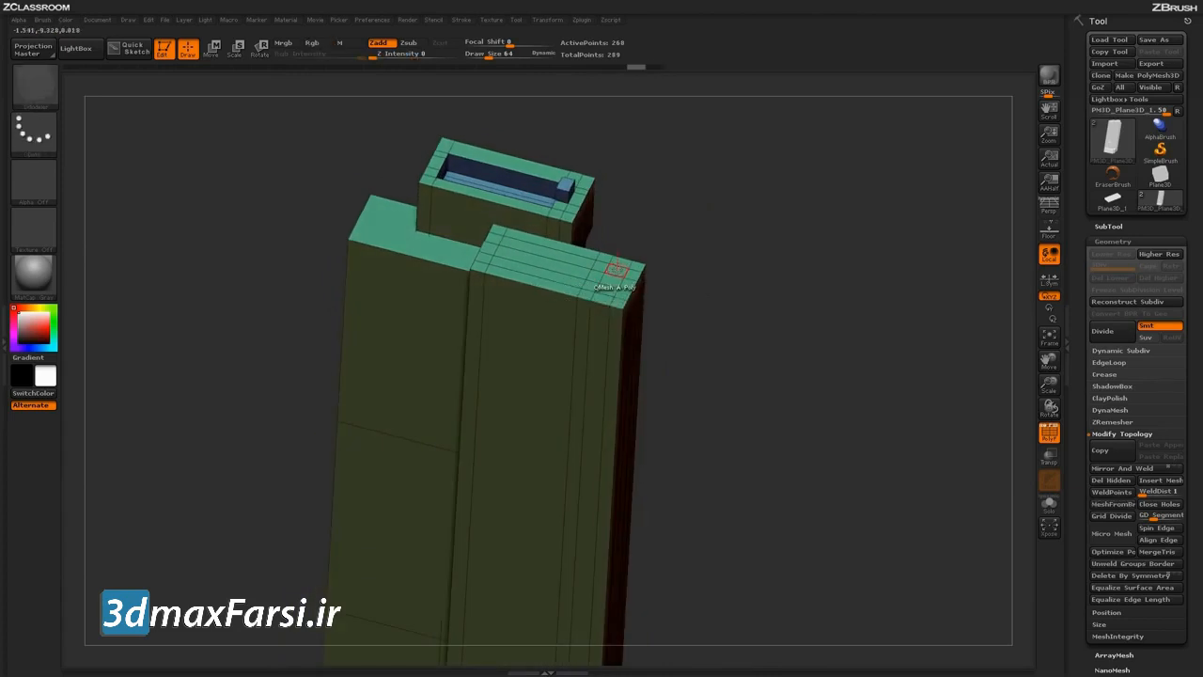
Step: Raise a small block at one end of the gridded roof with single-poly QMesh and sink the central area beside it
key(space)
click(607, 289)
drag(707, 249, 636, 260)
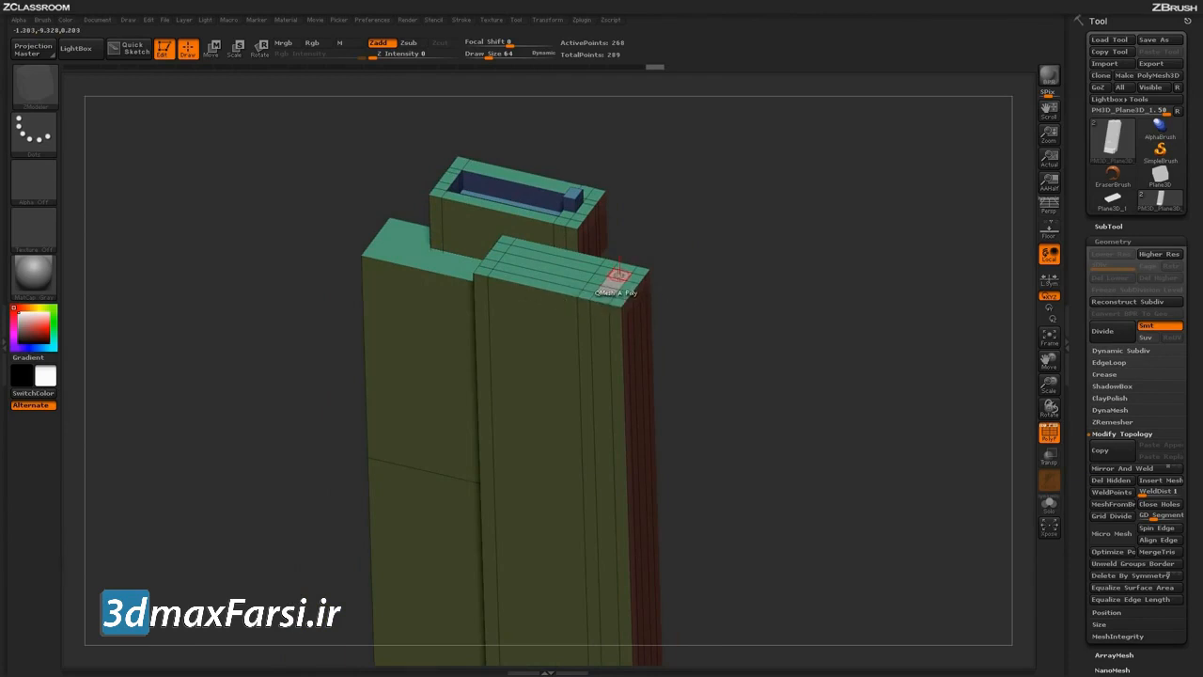
drag(618, 275, 618, 246)
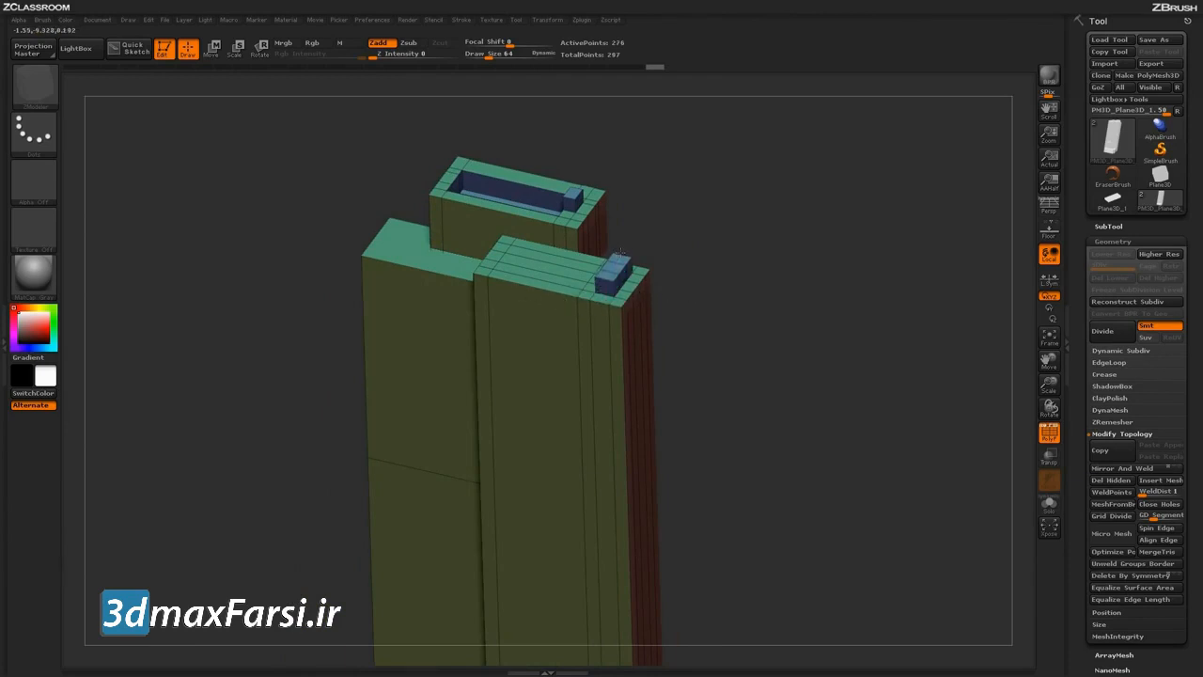
mouse_move(704, 261)
mouse_down()
mouse_move(709, 236)
mouse_move(709, 266)
mouse_up()
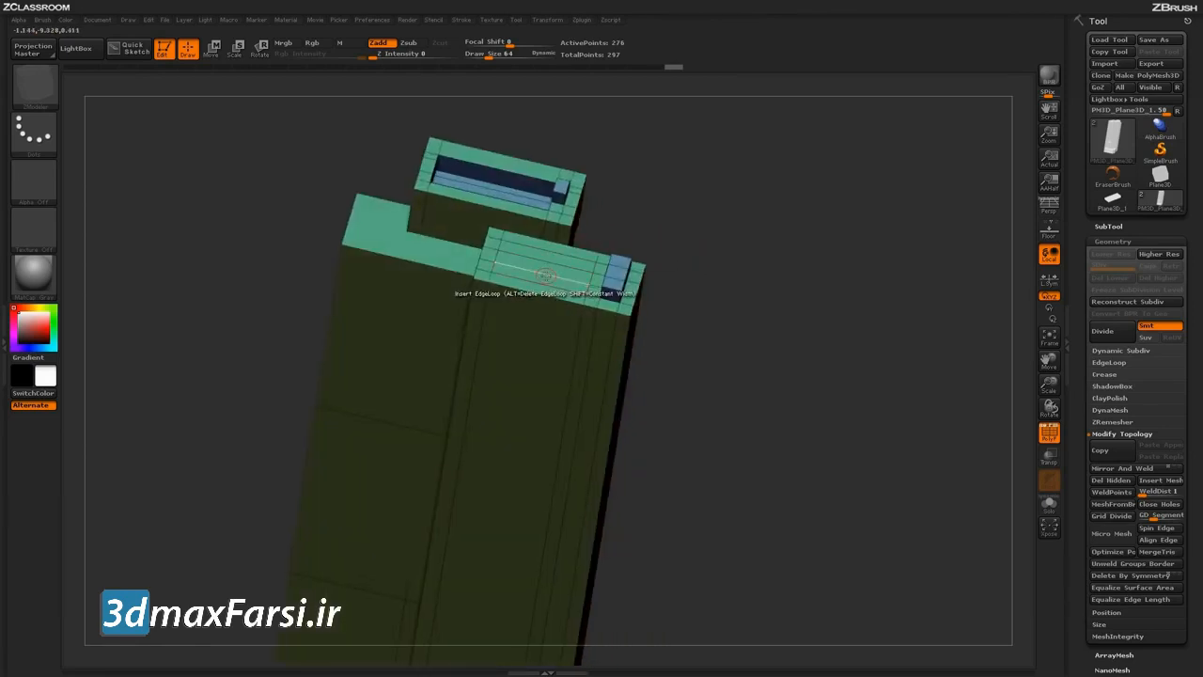
drag(670, 177, 649, 186)
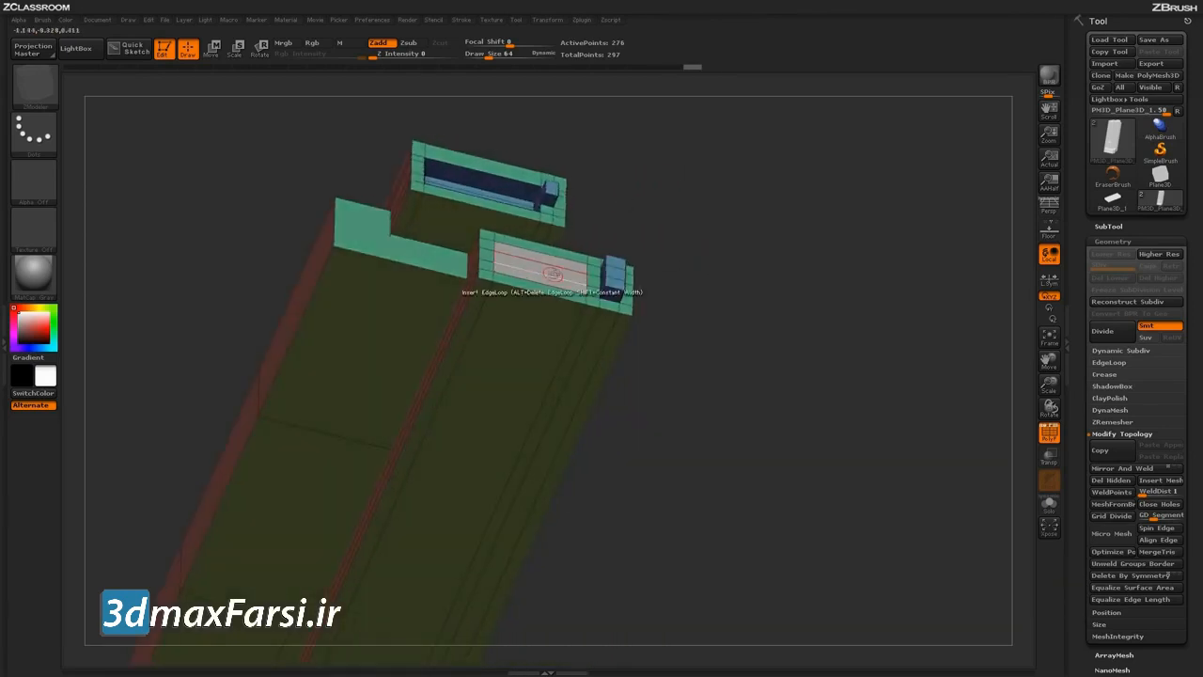
drag(551, 271, 534, 266)
Step: Insert a lengthwise edge loop down the middle of the lower block's narrow side face
mouse_move(794, 390)
mouse_down()
mouse_move(796, 330)
mouse_move(775, 402)
mouse_move(795, 313)
mouse_move(770, 247)
mouse_move(790, 368)
mouse_up()
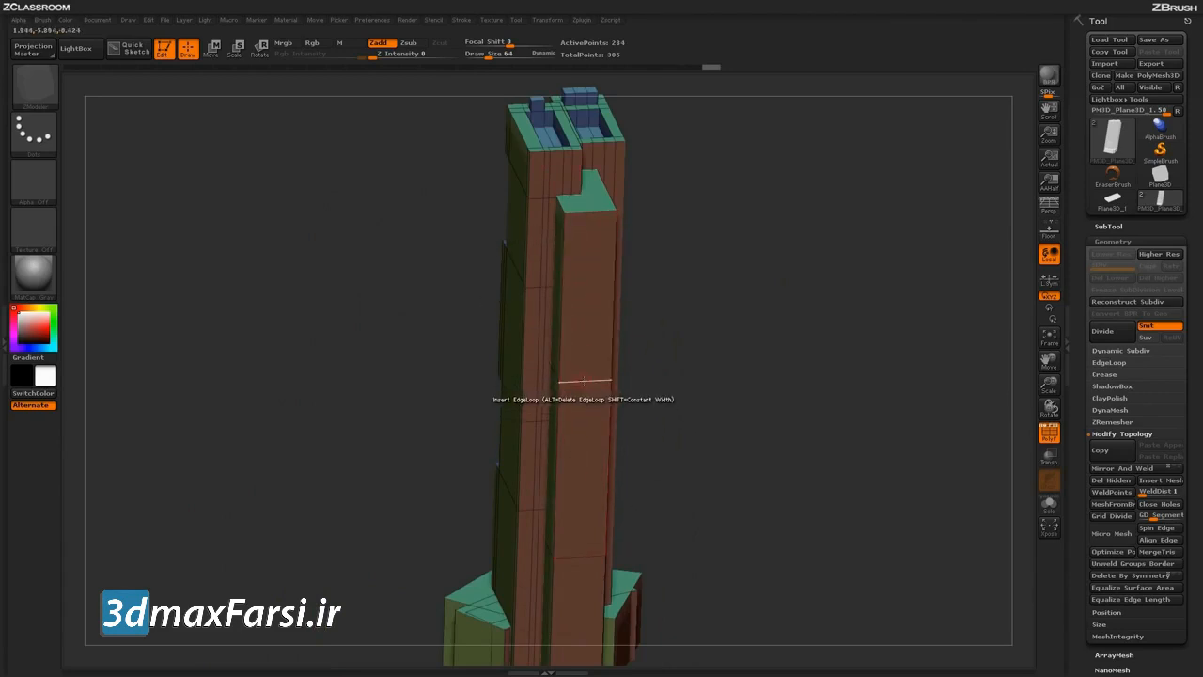
click(587, 381)
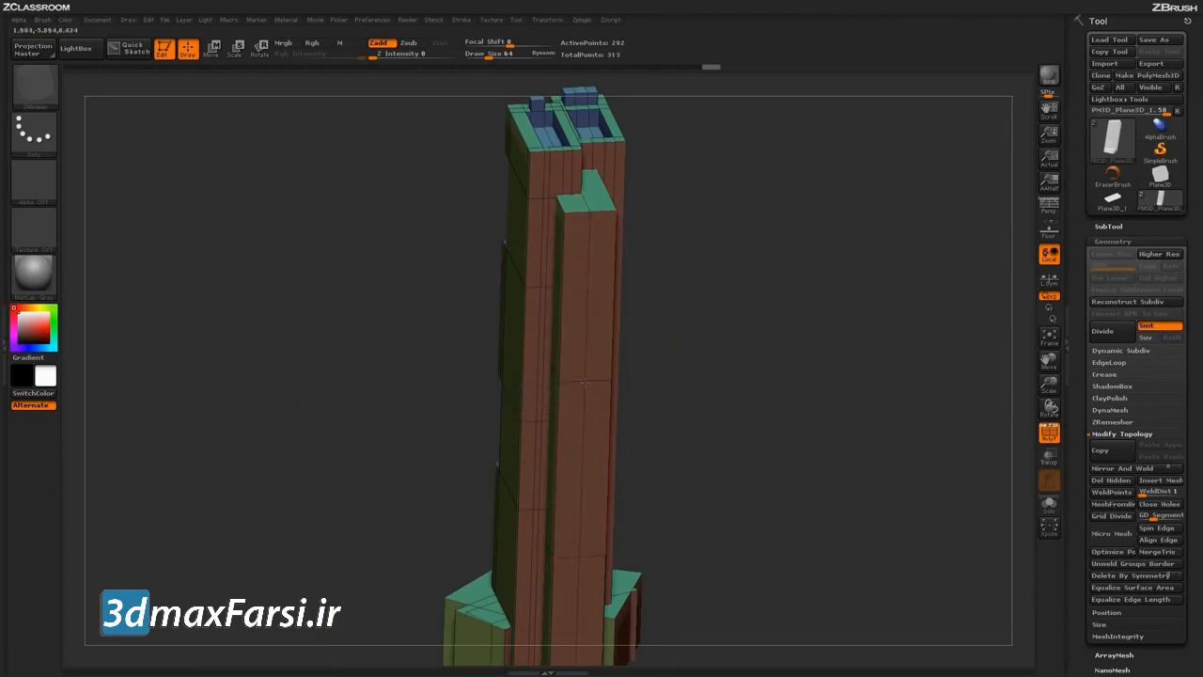
drag(683, 349, 612, 311)
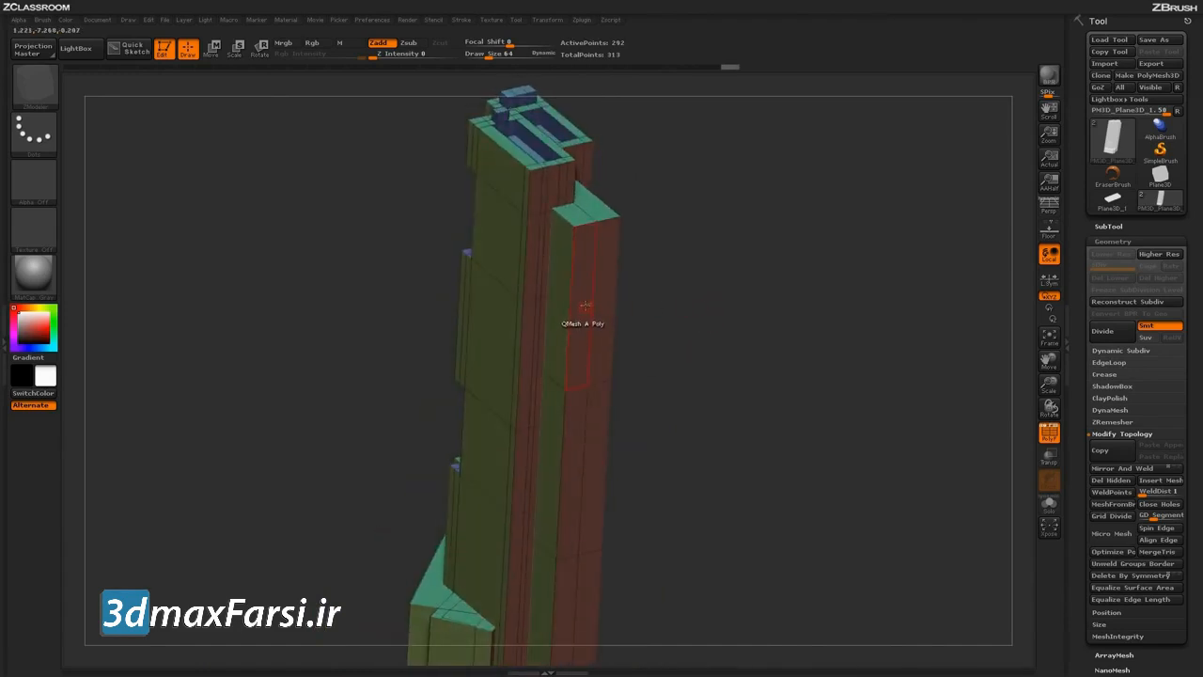
Step: Set the ZModeler polygon action to Bridge with Connected Polys as the target
key(space)
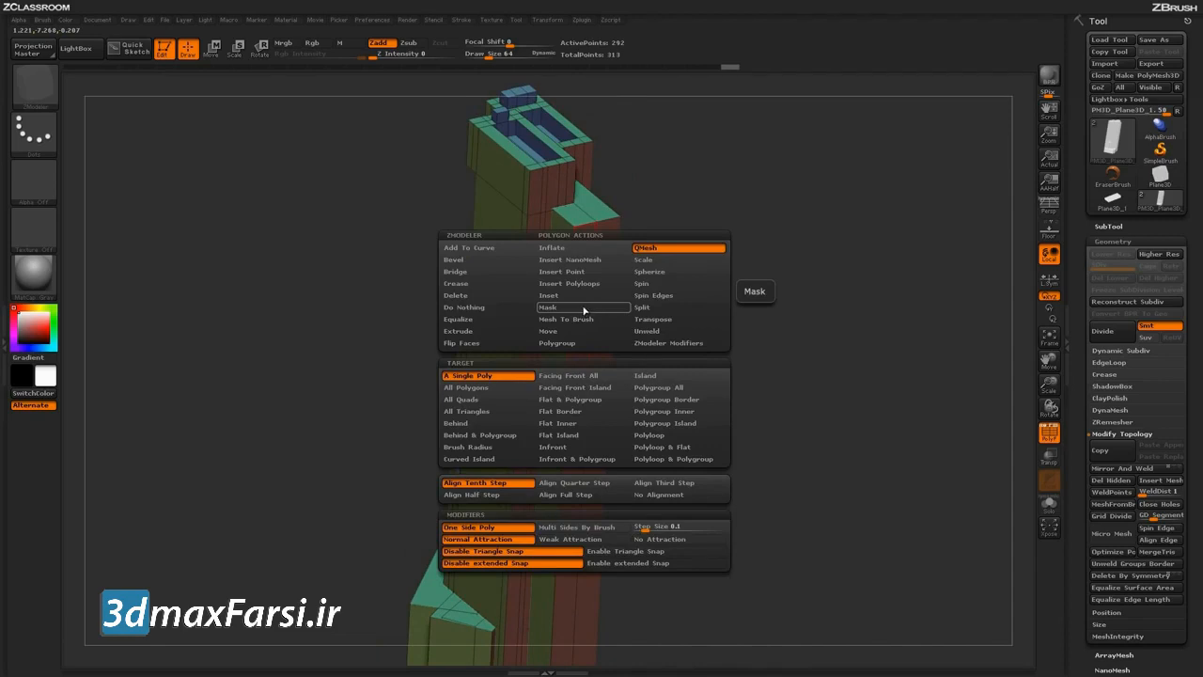
click(479, 274)
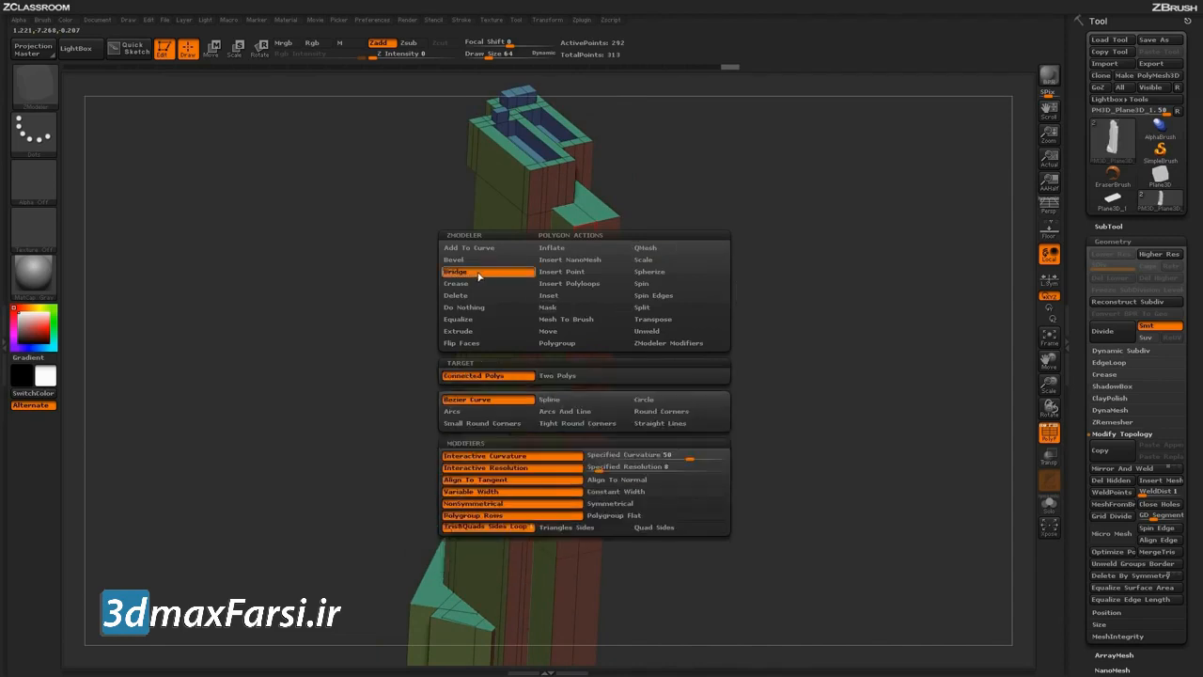
click(511, 375)
drag(712, 303, 706, 301)
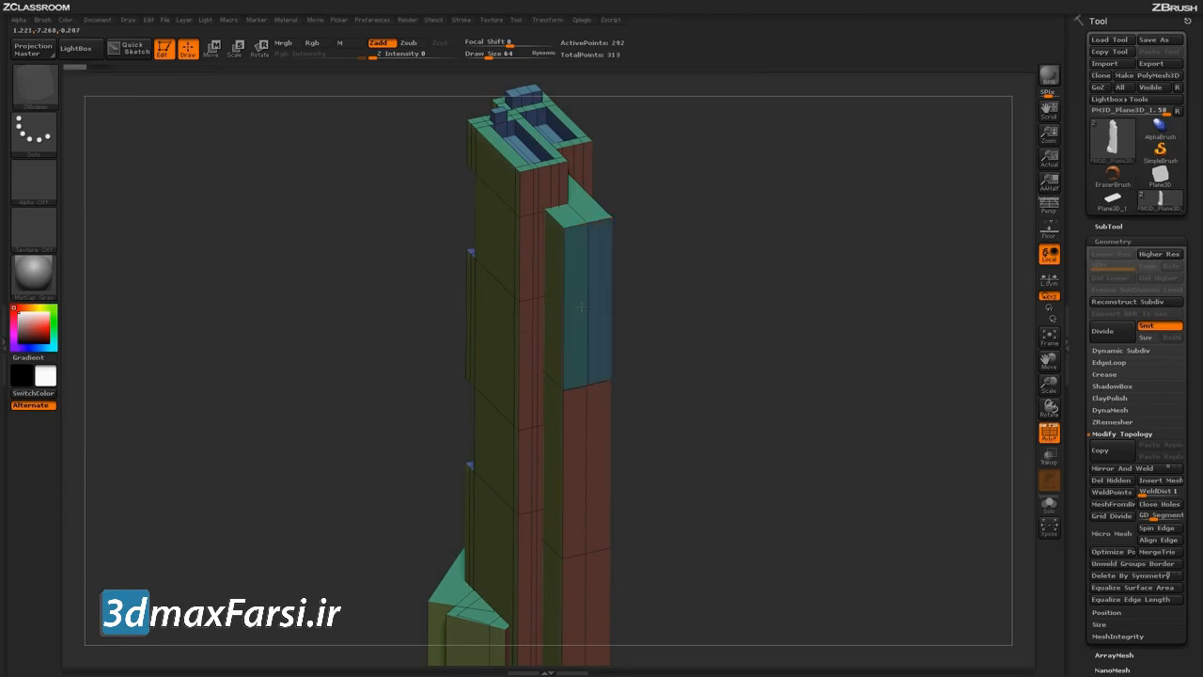
drag(790, 316, 824, 259)
key(ctrl+z)
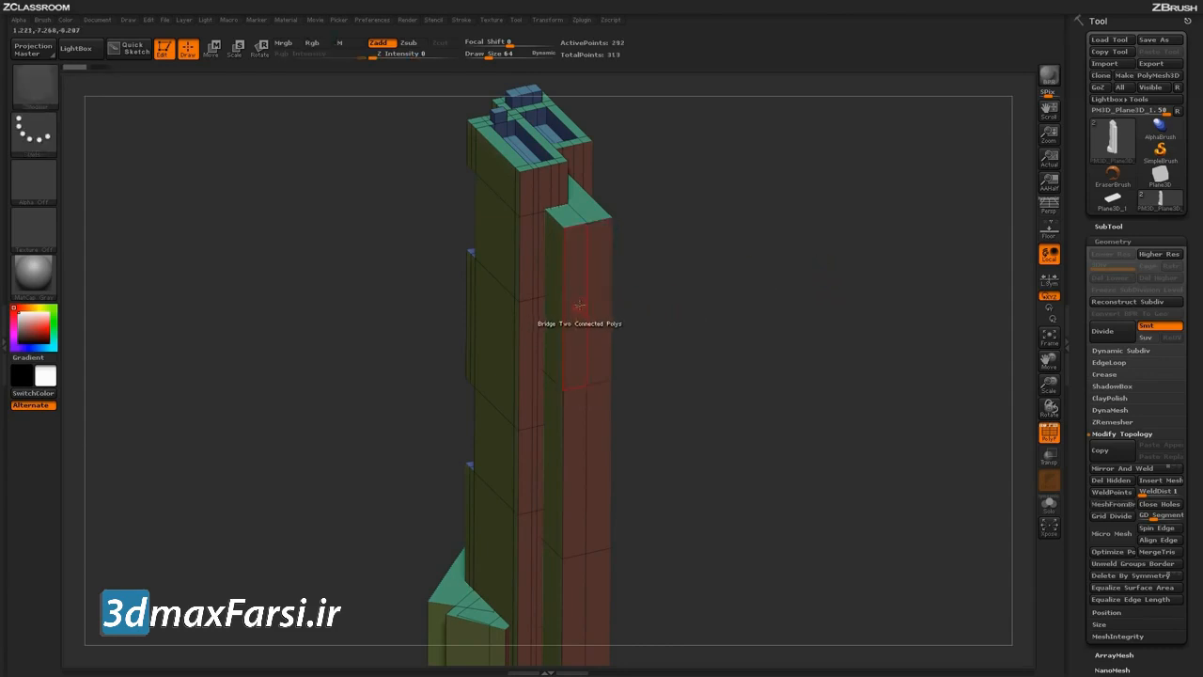
Step: Adjust Bridge's Specified Resolution and bridge the two uppermost polys of the narrow face into a finely segmented rounded column
key(space)
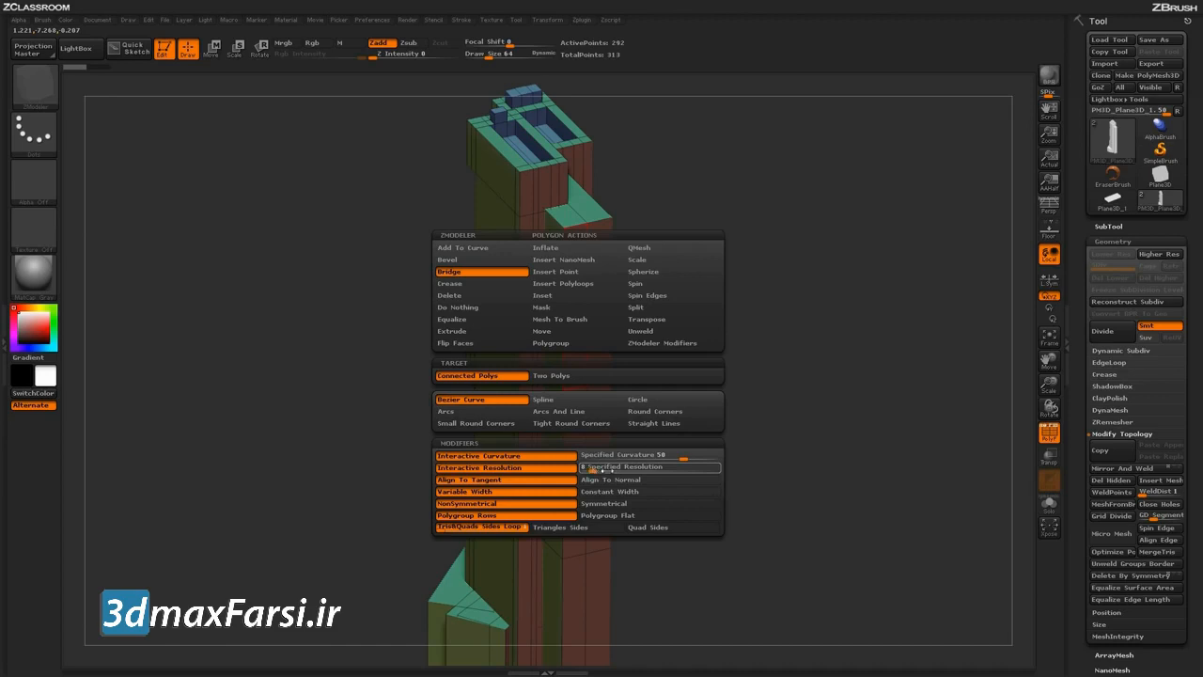
drag(590, 469, 602, 470)
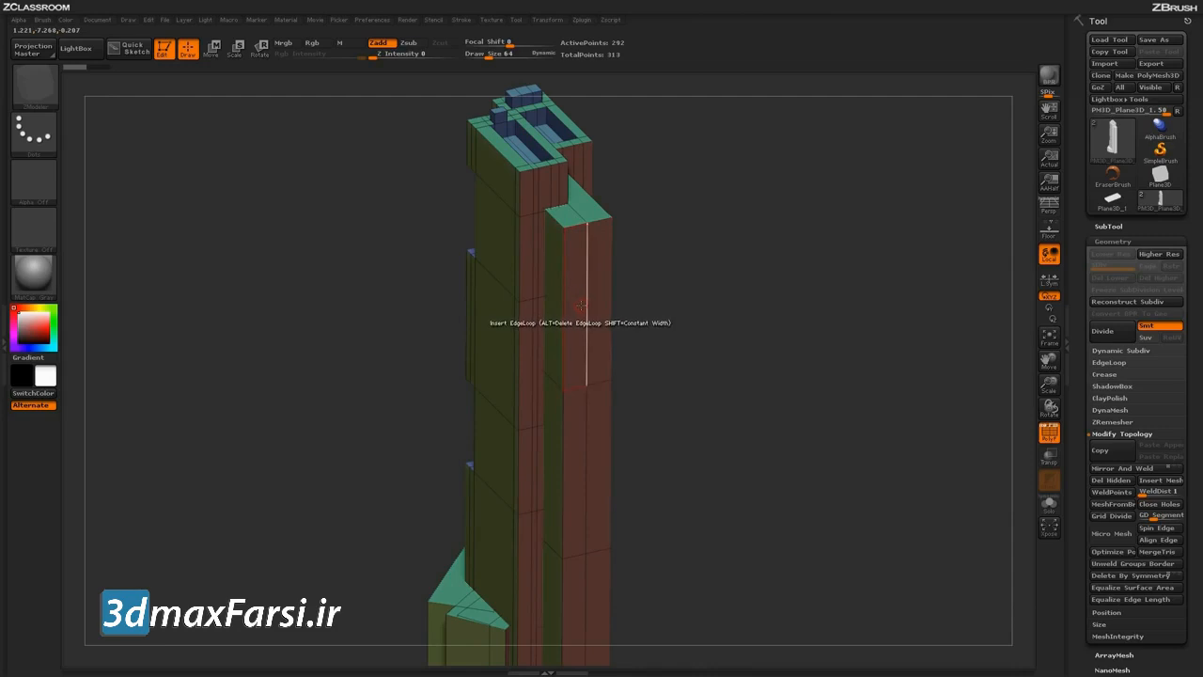
drag(580, 306, 820, 334)
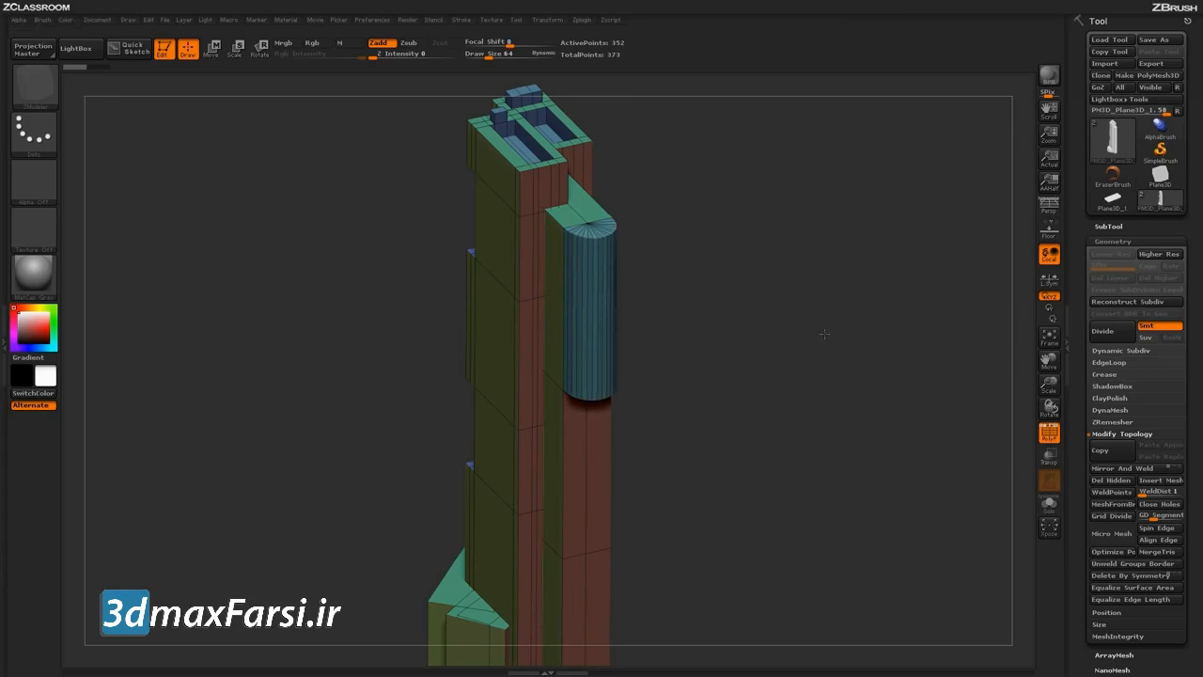
Step: Bridge the middle and lower poly pairs of the same face so the rounded column runs down to the base
drag(775, 524, 577, 417)
alt+drag(725, 501, 725, 401)
mouse_move(725, 413)
mouse_down()
mouse_move(728, 443)
mouse_move(730, 432)
mouse_up()
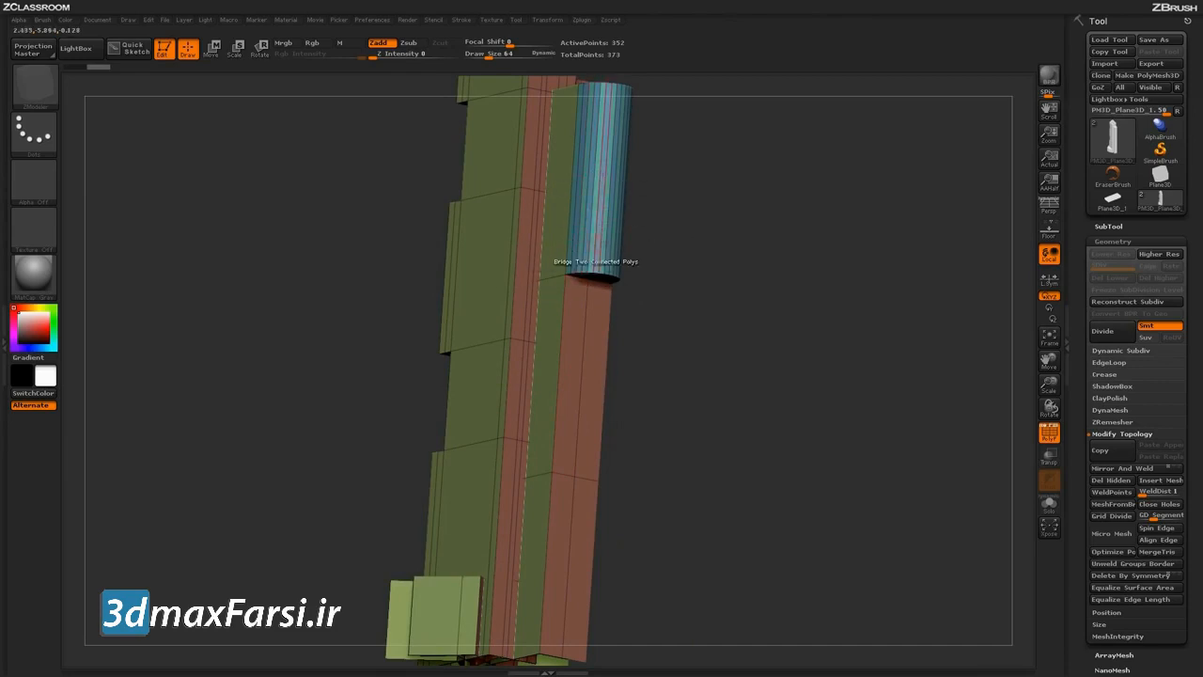
click(575, 376)
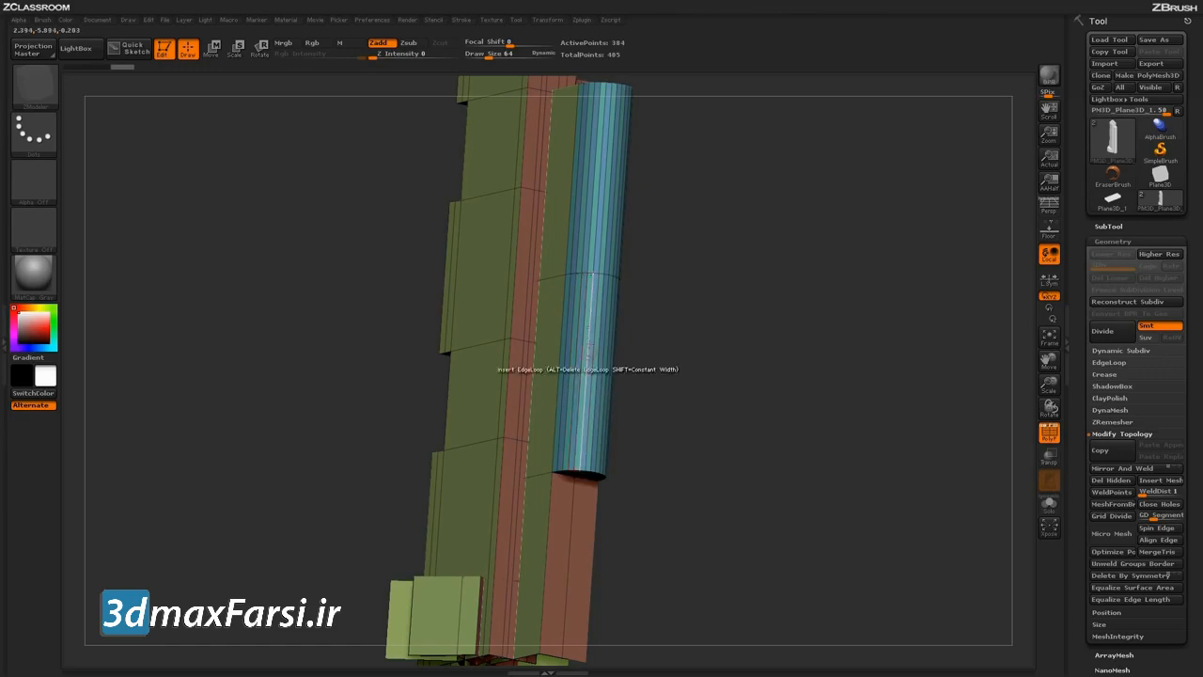
drag(731, 510, 707, 435)
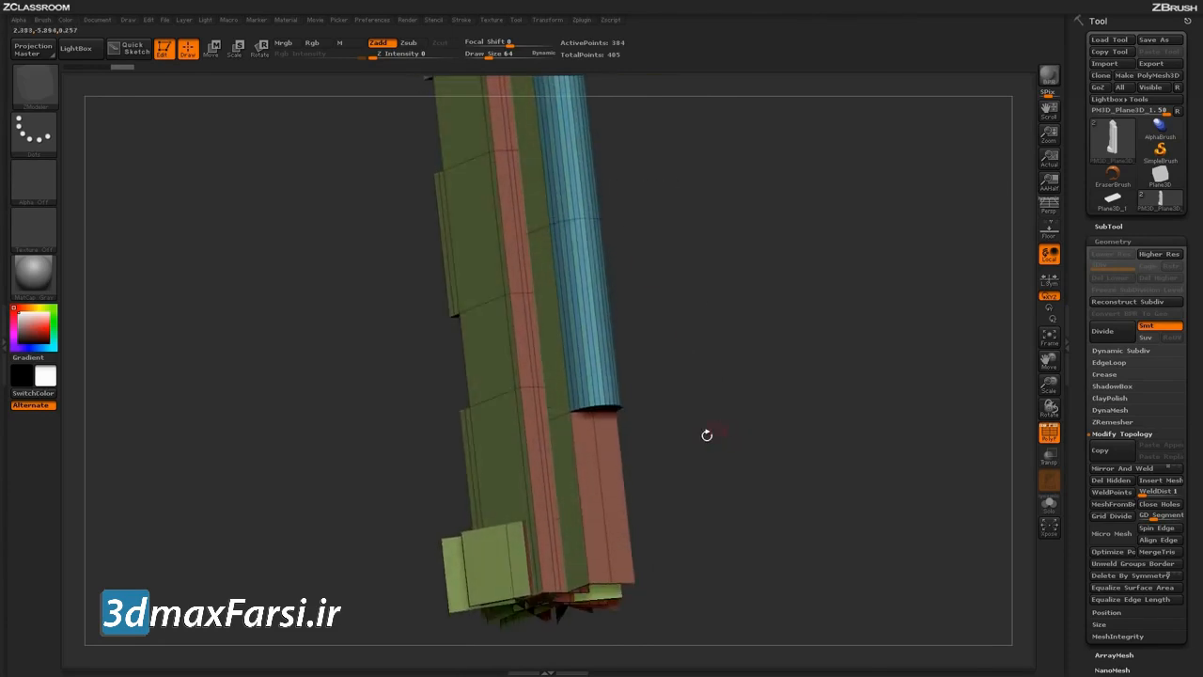
click(596, 498)
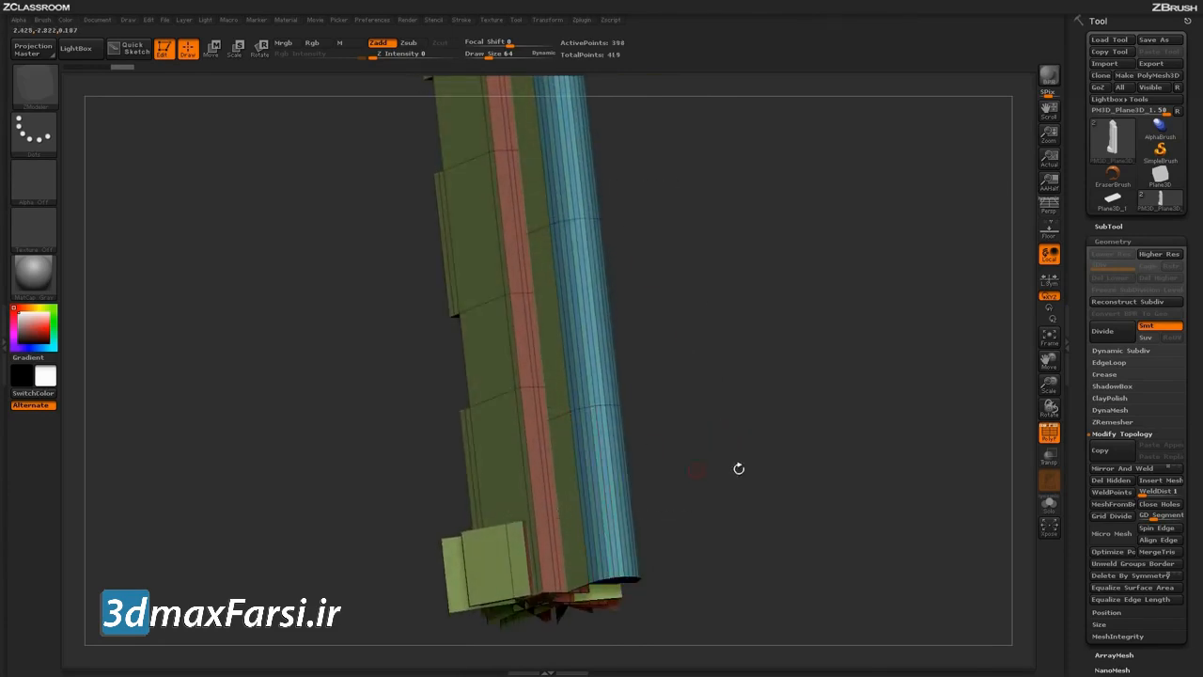
Step: Delete an edge loop and insert lengthwise edge loops near both borders of the rounded block's broad side
mouse_move(769, 482)
mouse_down()
mouse_move(742, 438)
mouse_move(626, 379)
mouse_move(742, 439)
mouse_move(786, 429)
mouse_move(757, 454)
mouse_move(757, 434)
mouse_move(780, 467)
mouse_move(765, 470)
mouse_move(776, 476)
mouse_move(763, 494)
mouse_up()
alt+click(613, 442)
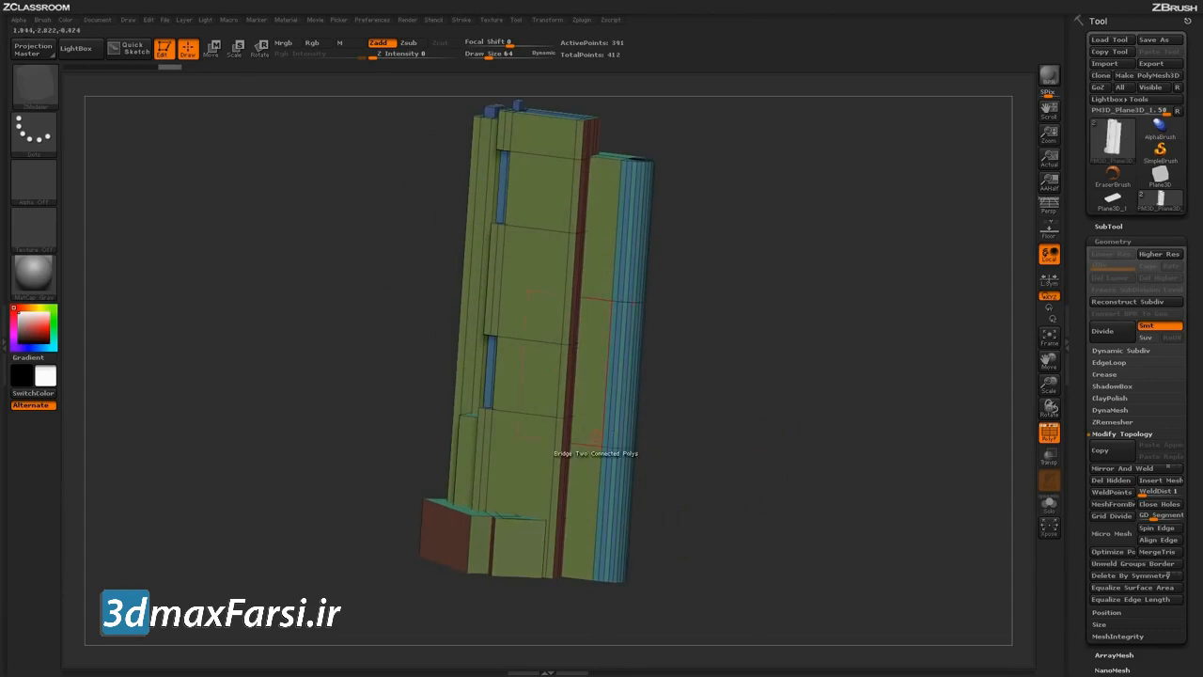
click(591, 444)
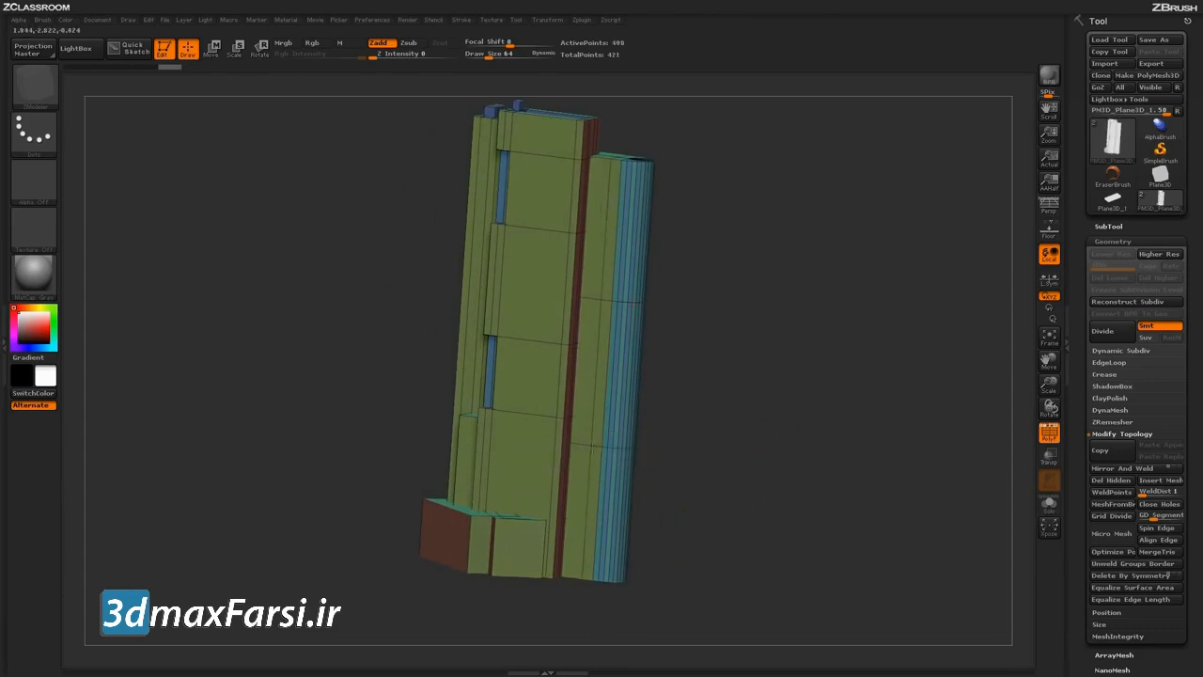
drag(987, 395, 771, 392)
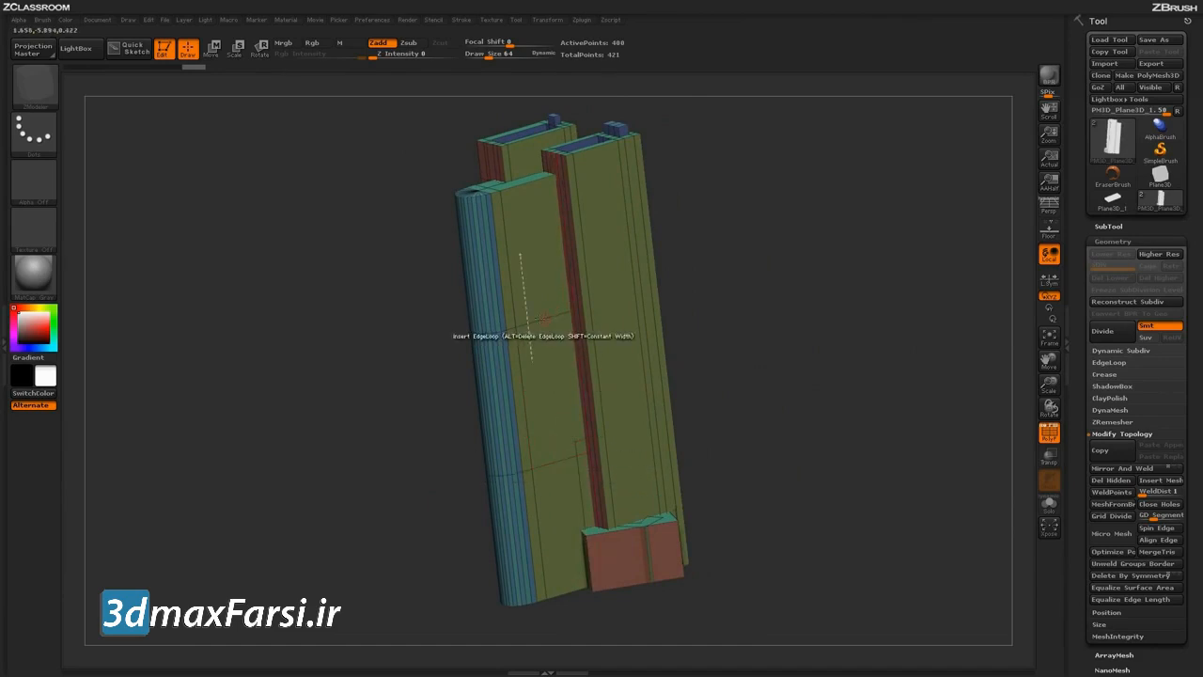
click(529, 322)
Step: Set the polygon action to QMesh on a single poly and raise the middle panel of the rounded block's broad side
drag(788, 218, 771, 310)
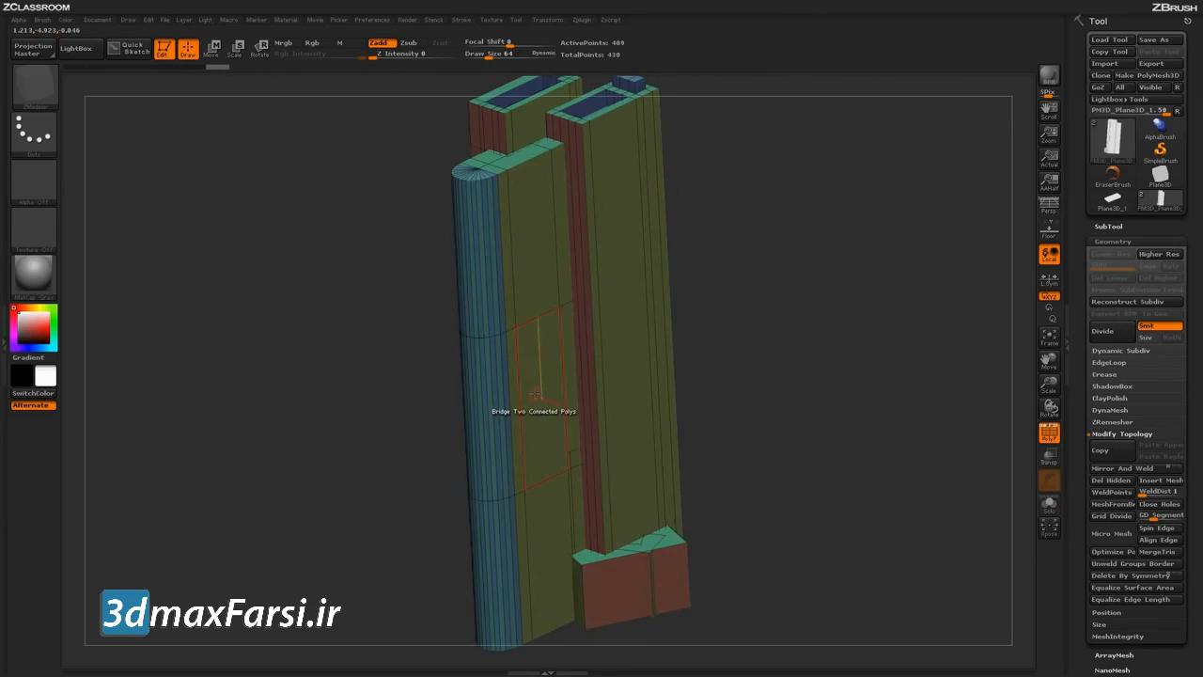
key(space)
click(628, 247)
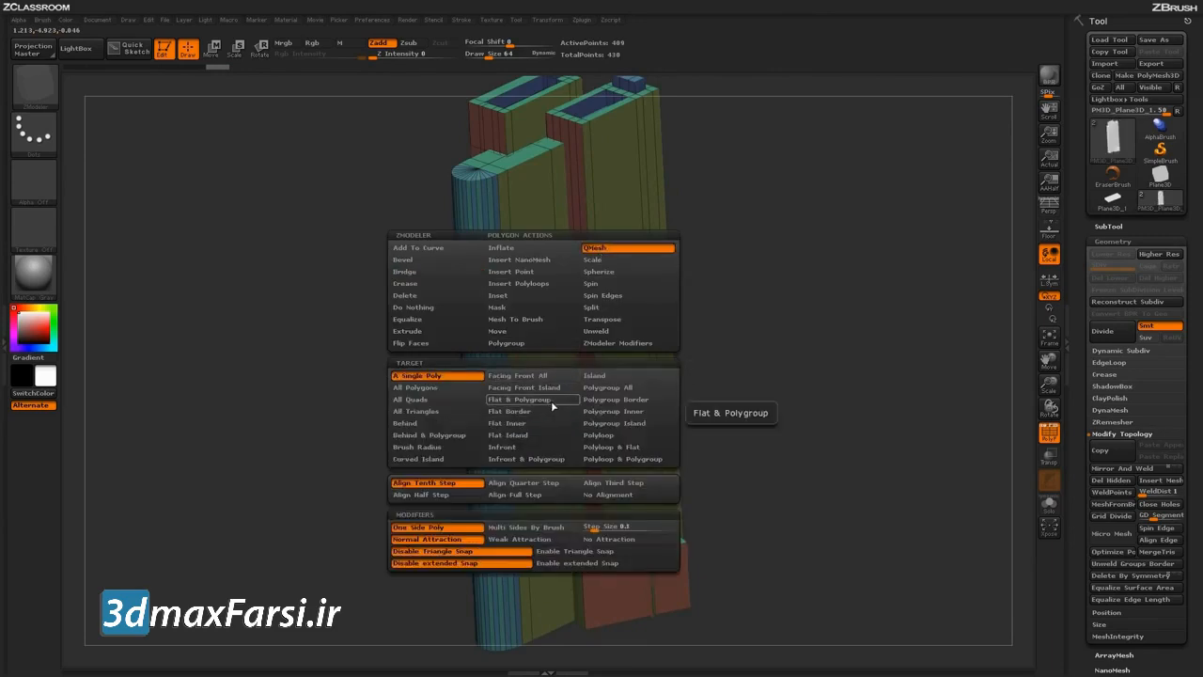
drag(549, 411, 580, 385)
Step: Insert crosswise edge loops around the neighbouring large block and cut a tall recess into its vertical corner with QMesh
alt+drag(795, 403, 791, 374)
drag(626, 379, 635, 293)
click(623, 474)
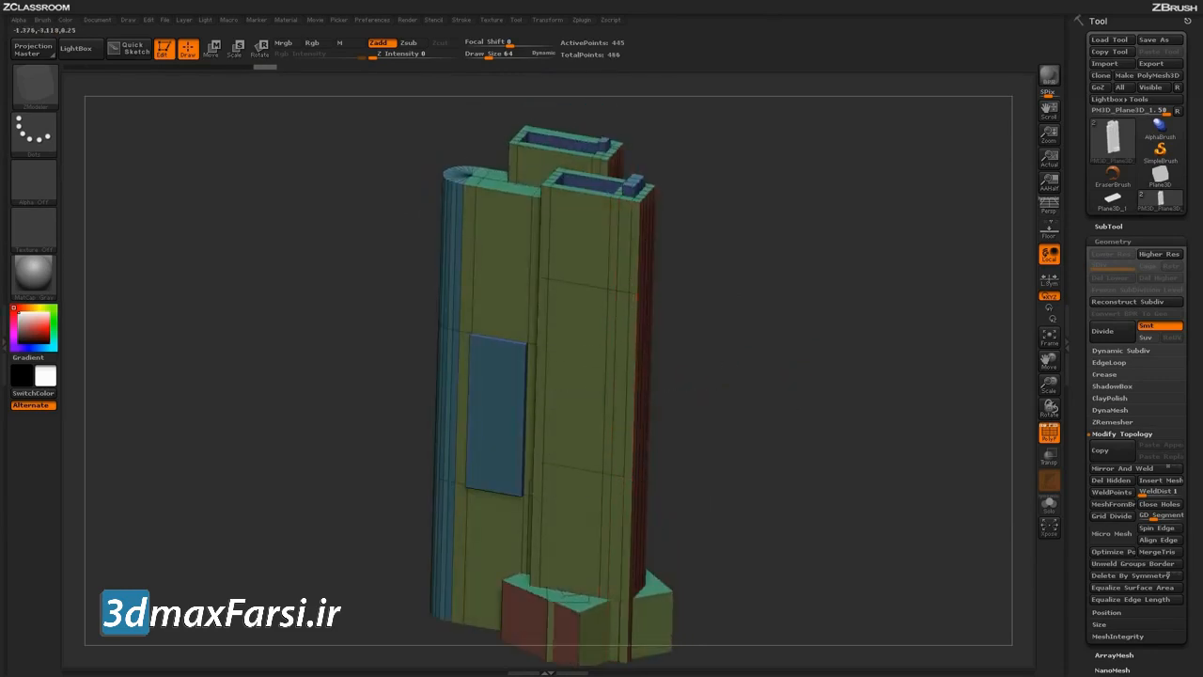
drag(771, 400, 747, 349)
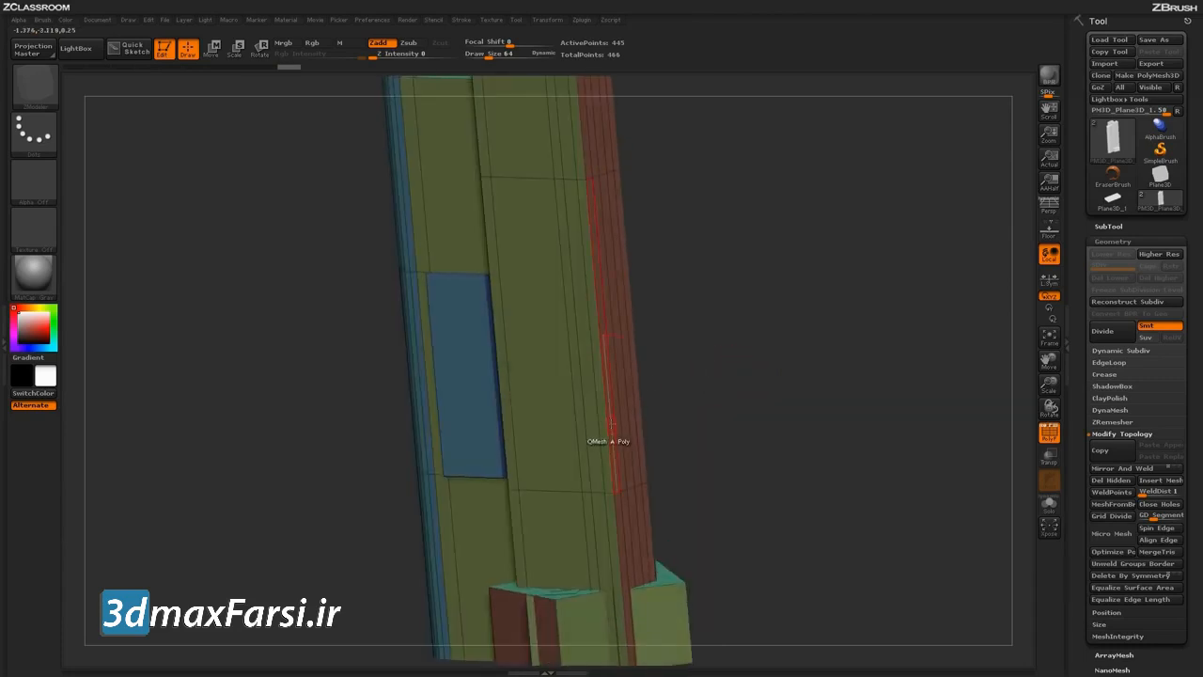
drag(610, 424, 579, 433)
Step: Pull out a vertical strip from the upper part of the large block's narrow face beside the rounded block
alt+drag(790, 357, 857, 394)
drag(856, 394, 822, 390)
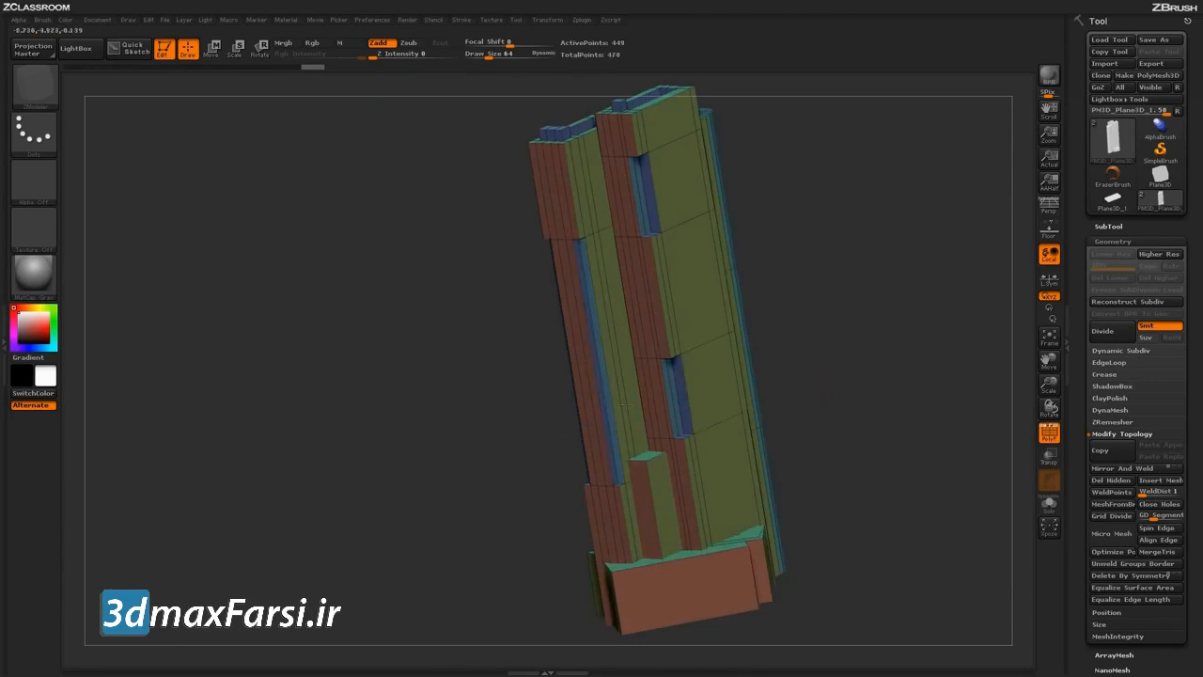
mouse_move(853, 410)
mouse_down()
mouse_move(854, 368)
mouse_move(855, 414)
mouse_move(873, 408)
mouse_move(838, 441)
mouse_move(843, 389)
mouse_move(844, 402)
mouse_up()
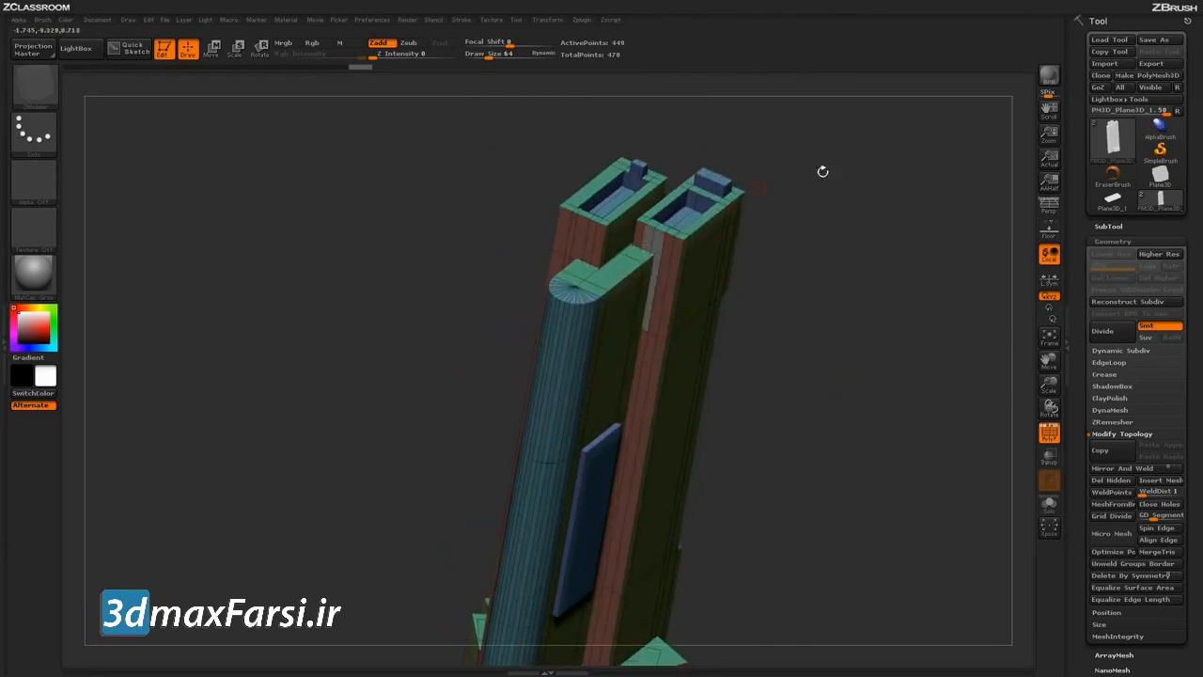
drag(789, 181, 714, 207)
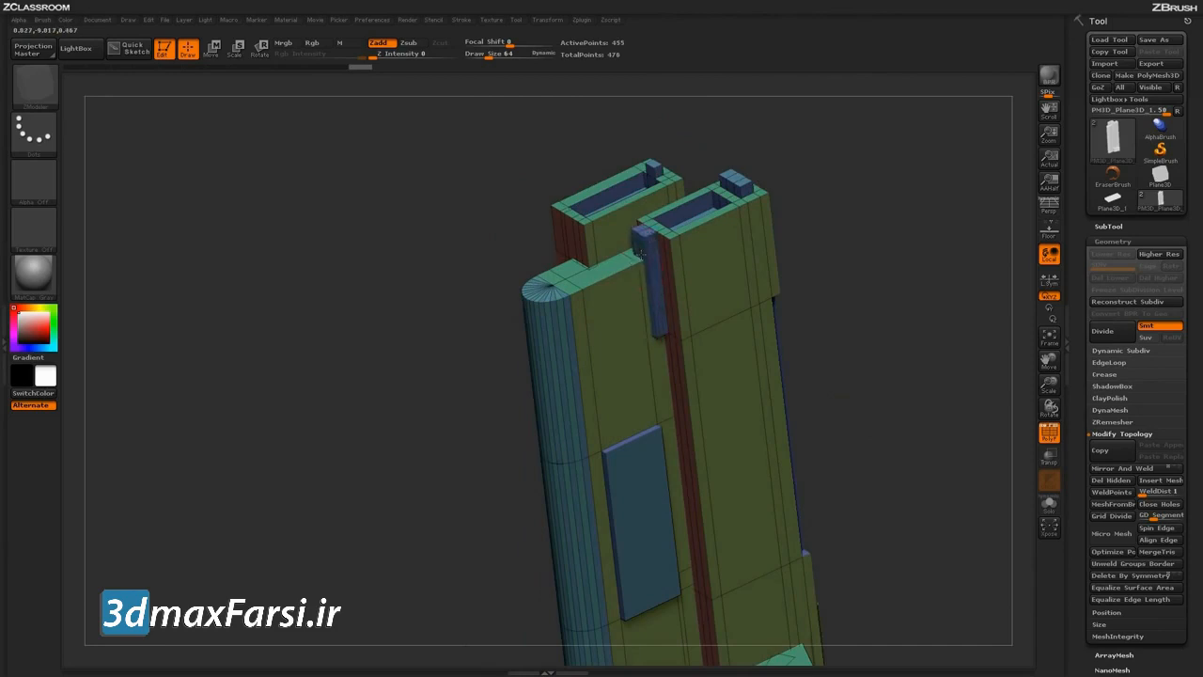
alt+drag(885, 351, 908, 293)
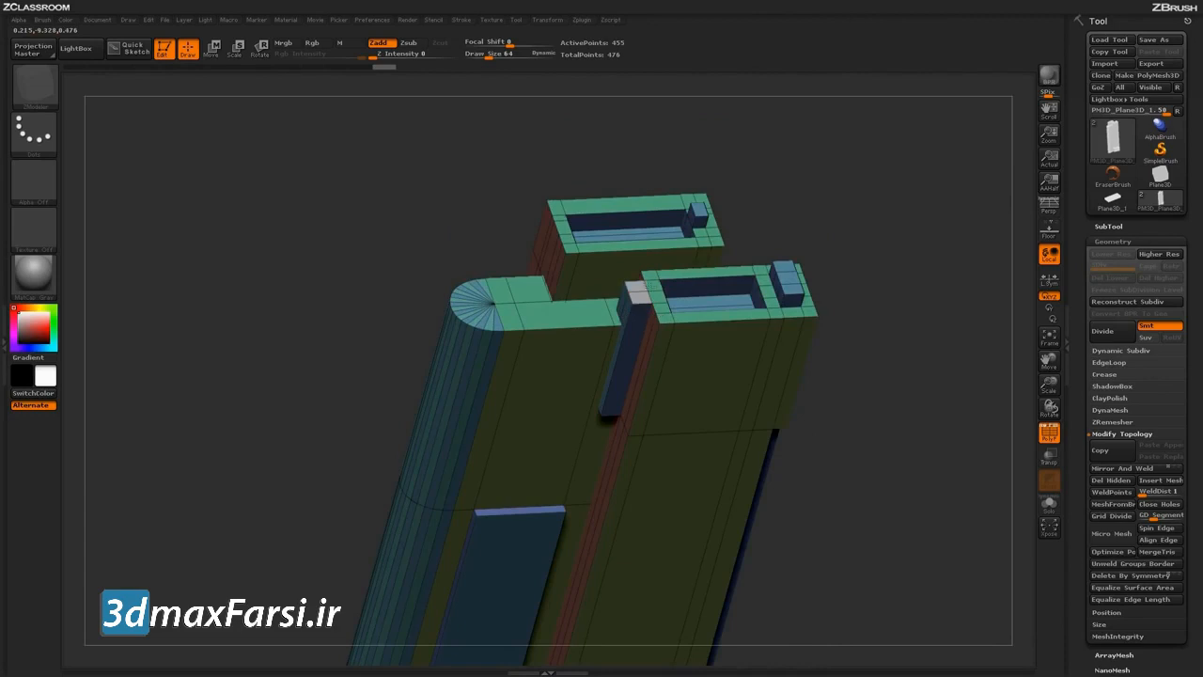
Step: Divide the front base block's face with edge loops and push its central lower part inward as a doorway
mouse_move(795, 196)
mouse_down()
mouse_move(655, 291)
mouse_move(799, 239)
mouse_move(921, 226)
mouse_move(862, 234)
mouse_move(870, 262)
mouse_move(849, 223)
mouse_move(865, 250)
mouse_move(828, 231)
mouse_move(867, 314)
mouse_move(823, 310)
mouse_move(887, 408)
mouse_move(894, 330)
mouse_move(876, 302)
mouse_move(886, 391)
mouse_move(876, 380)
mouse_move(906, 345)
mouse_move(893, 362)
mouse_up()
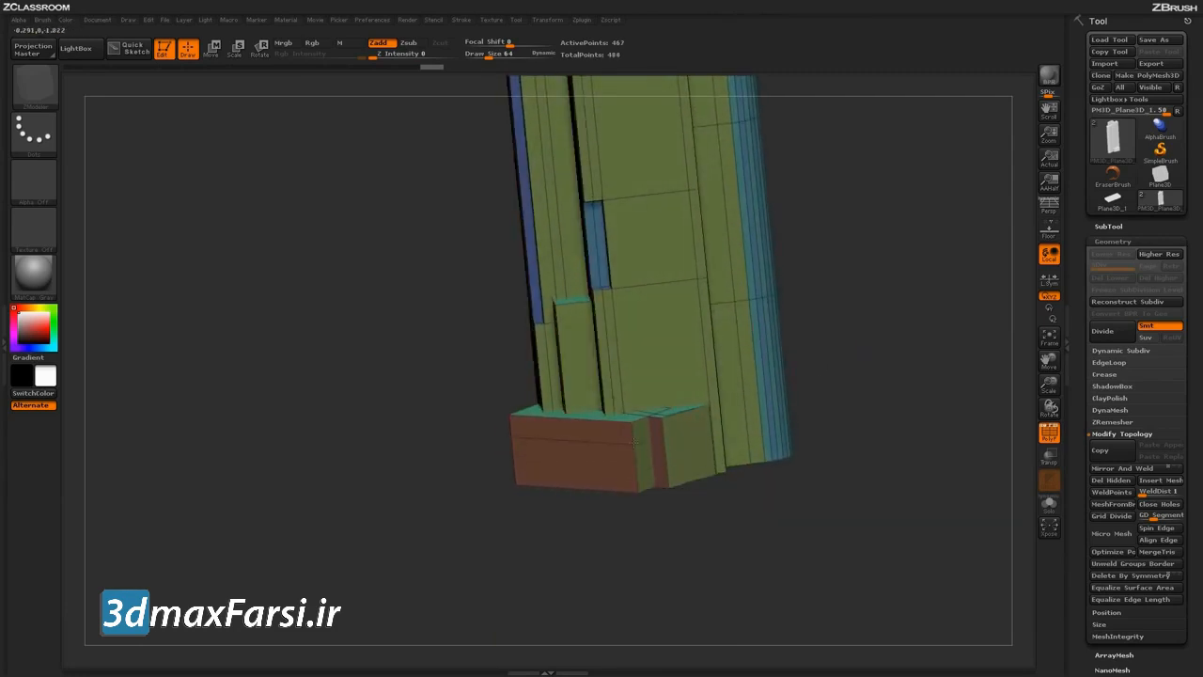
mouse_move(641, 547)
mouse_down()
mouse_move(628, 461)
mouse_move(667, 523)
mouse_move(649, 532)
mouse_up()
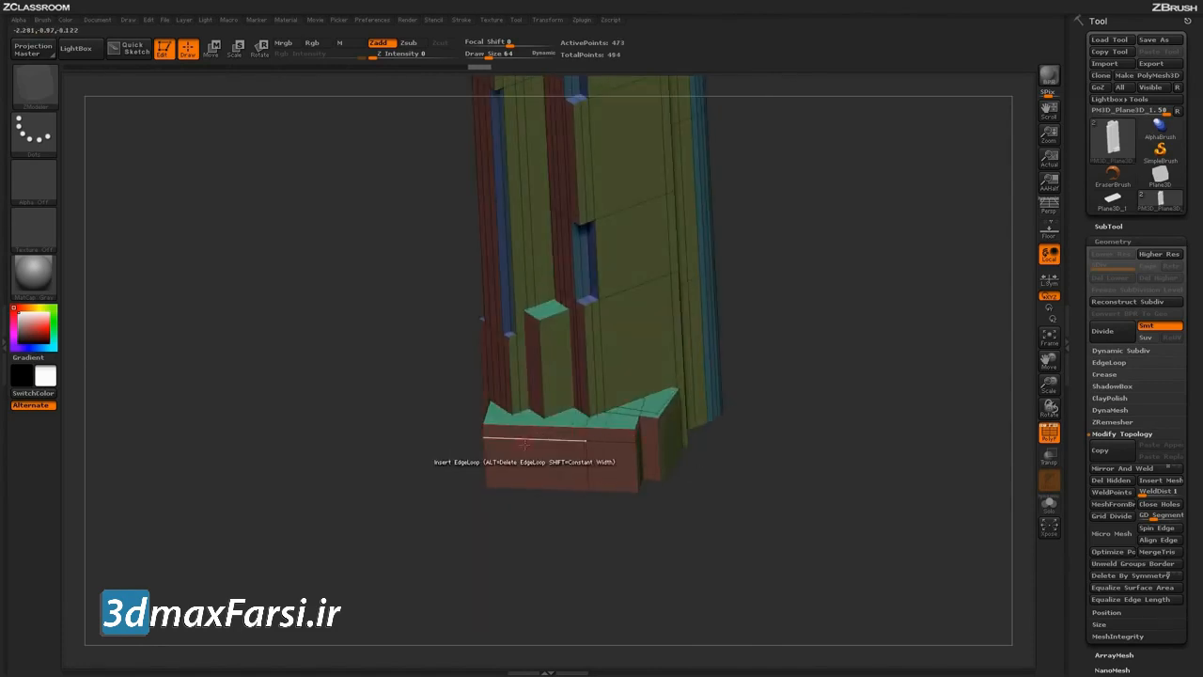
drag(780, 371, 831, 344)
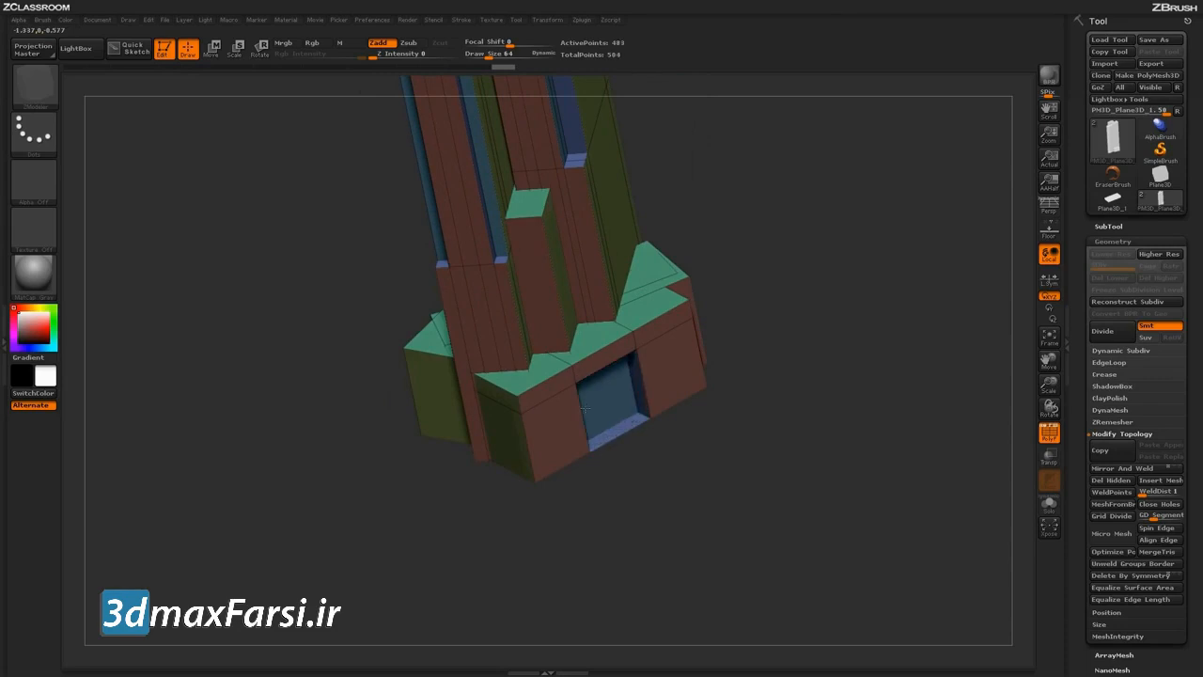
Step: Insert a horizontal edge loop near the top of the base block next to the doorway block
drag(585, 408, 742, 470)
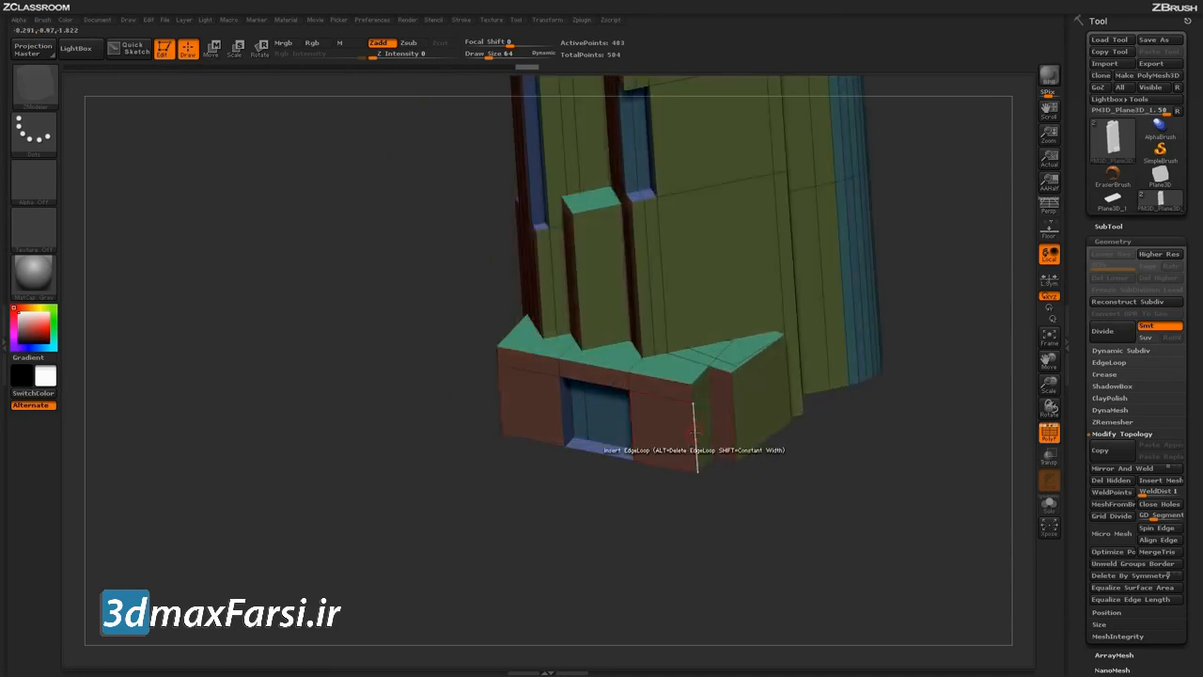
drag(679, 513, 668, 539)
drag(841, 532, 703, 454)
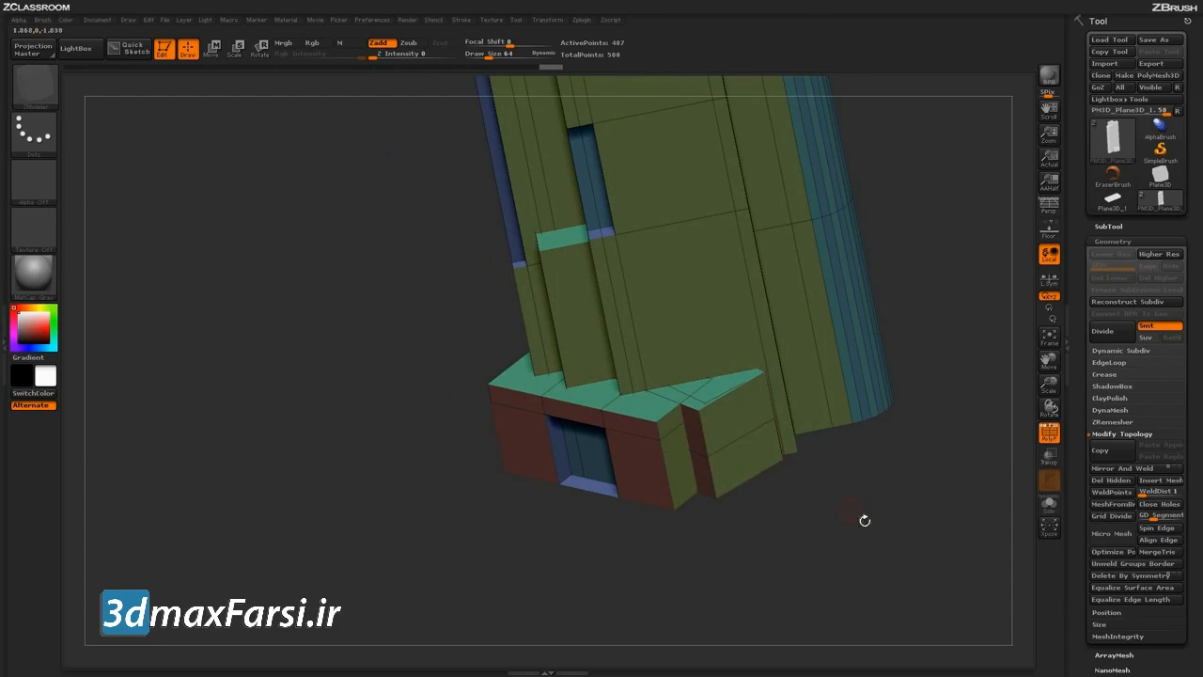
drag(856, 513, 838, 489)
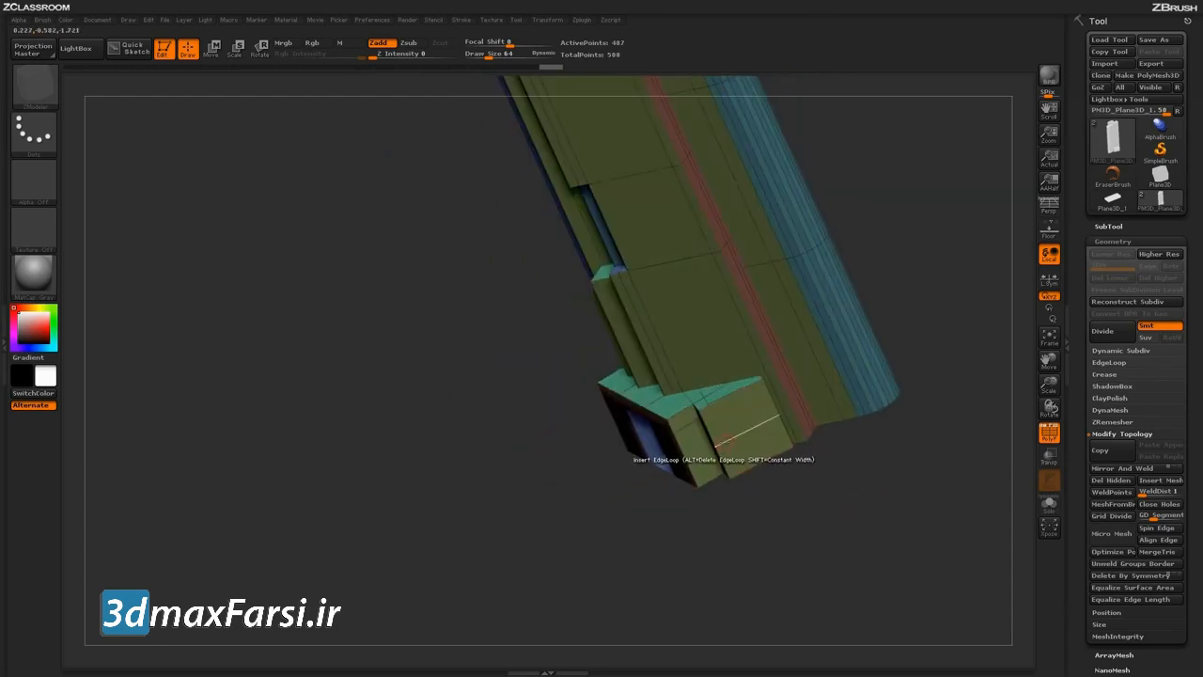
Step: Insert single horizontal edge loops around the middle of the remaining base blocks and add further single loops to the tower
mouse_move(847, 490)
mouse_down()
mouse_move(849, 464)
mouse_move(846, 475)
mouse_up()
click(639, 502)
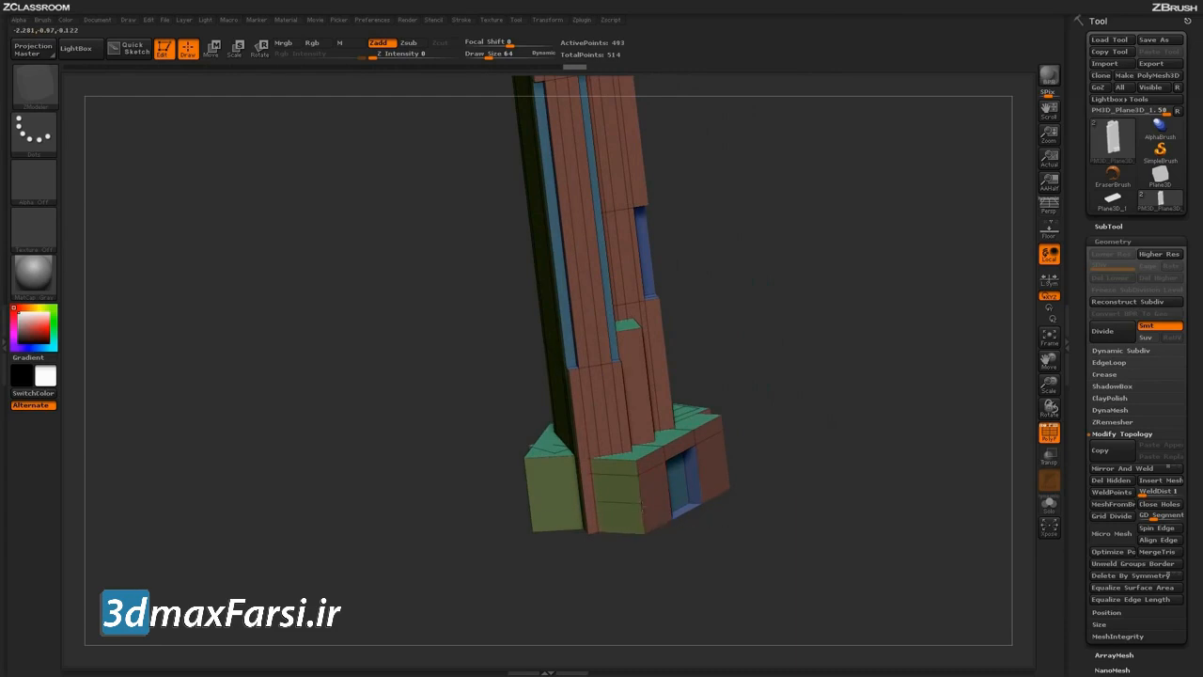
mouse_move(839, 409)
mouse_down()
mouse_move(808, 411)
mouse_move(819, 411)
mouse_up()
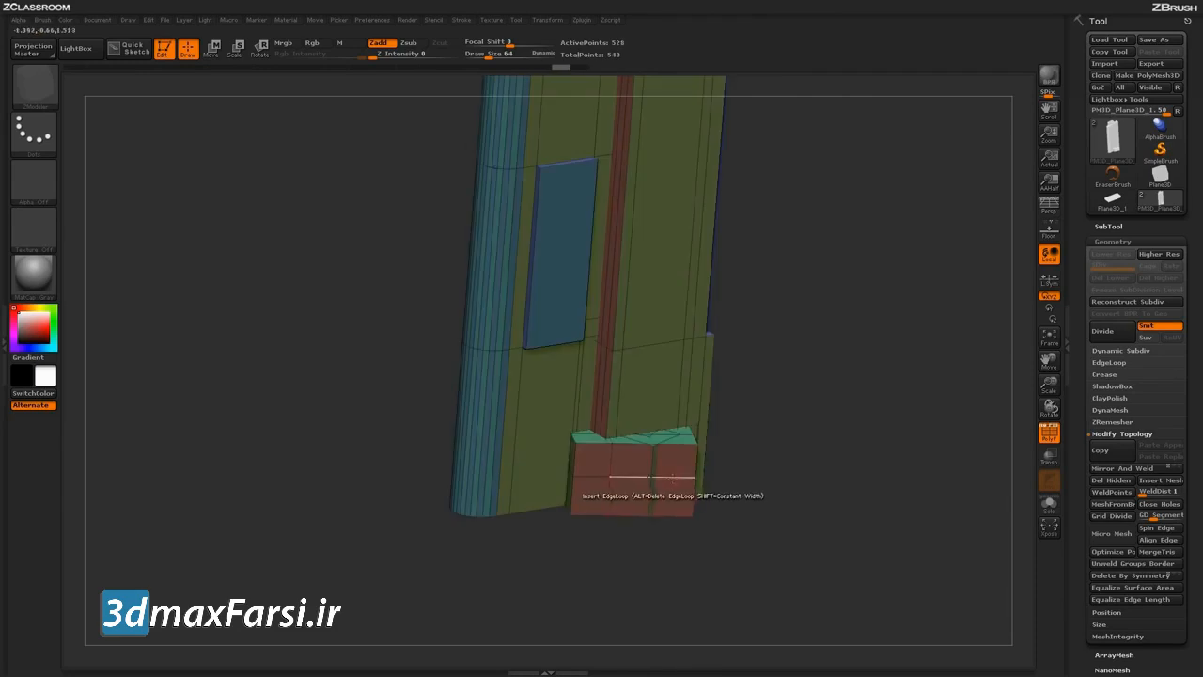
drag(844, 480, 658, 443)
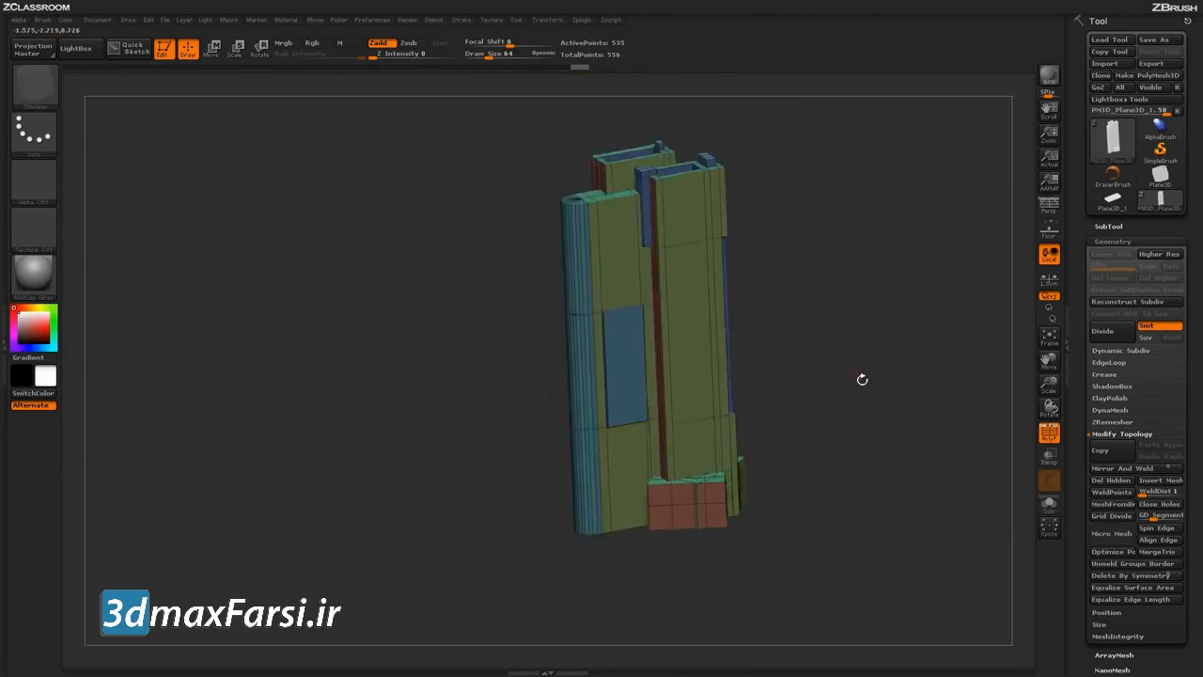
drag(862, 379, 837, 400)
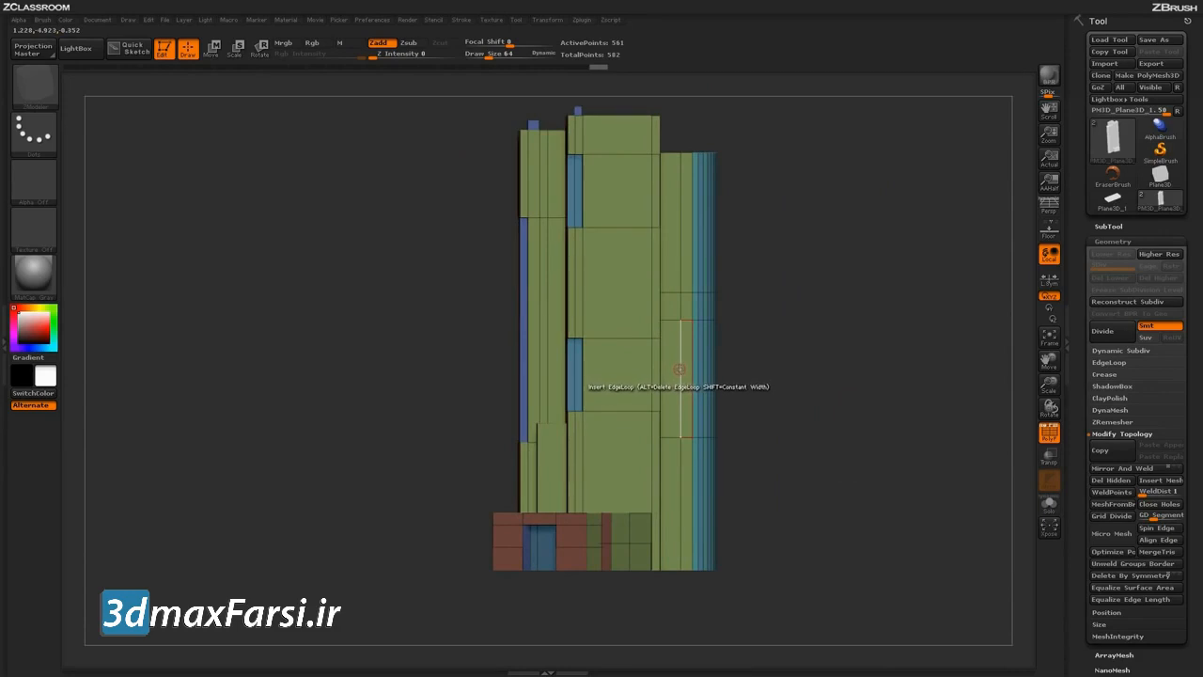
Step: Set the edge action to Insert with Multiple EdgeLoops and divide the rounded block into evenly spaced horizontal bands
key(space)
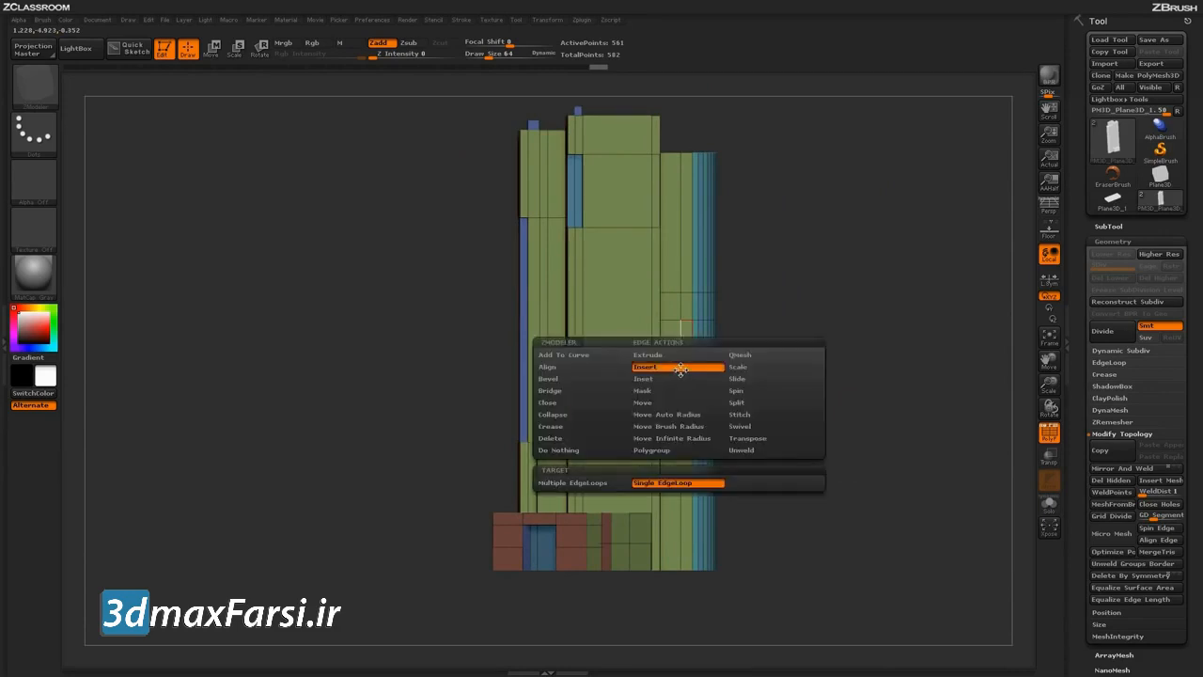
click(594, 485)
drag(833, 374, 851, 384)
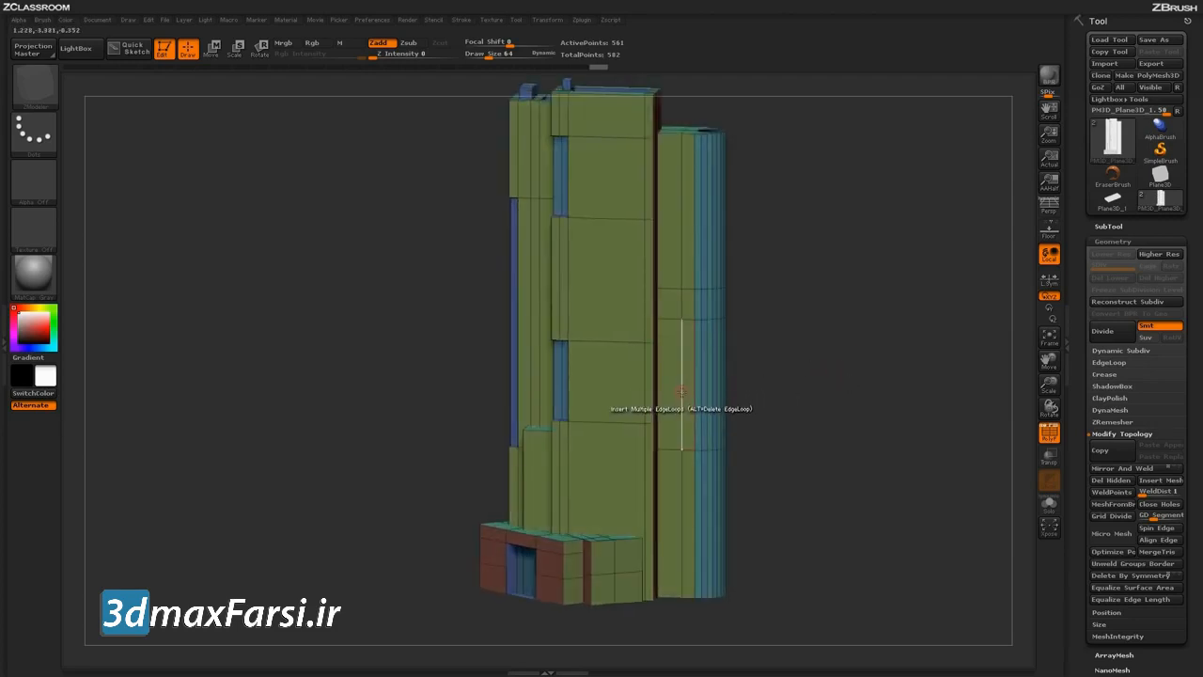
click(674, 384)
click(686, 362)
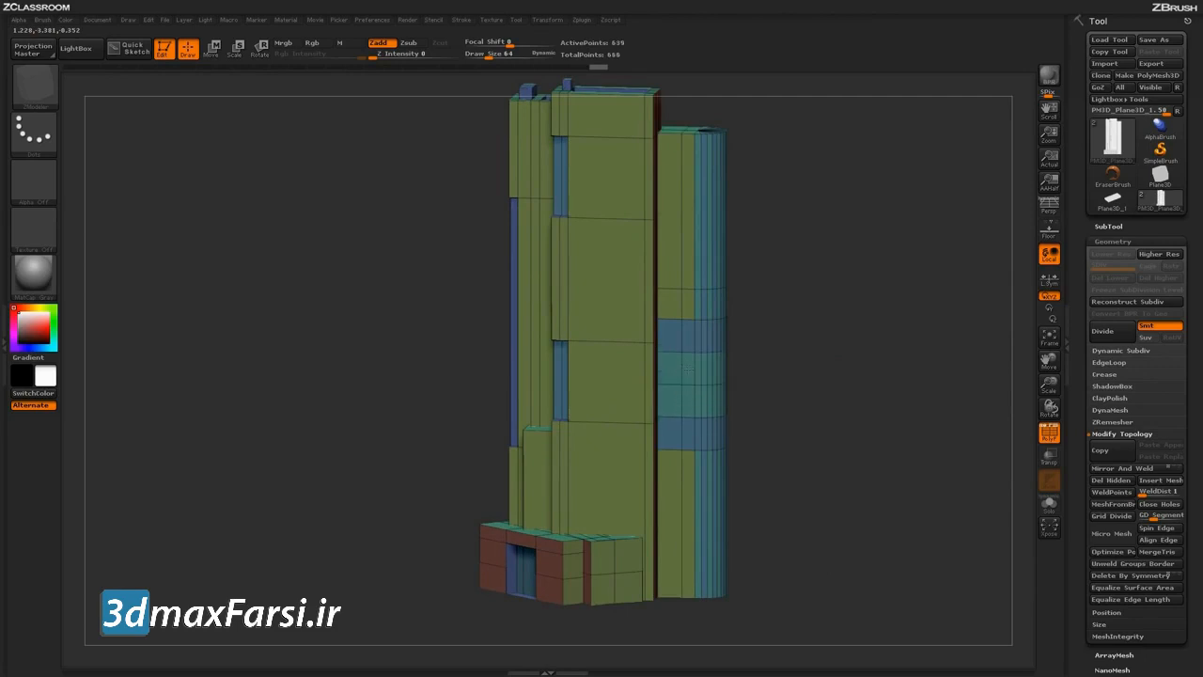
alt+drag(784, 326, 776, 378)
drag(674, 282, 679, 252)
drag(839, 356, 849, 326)
drag(697, 482, 694, 455)
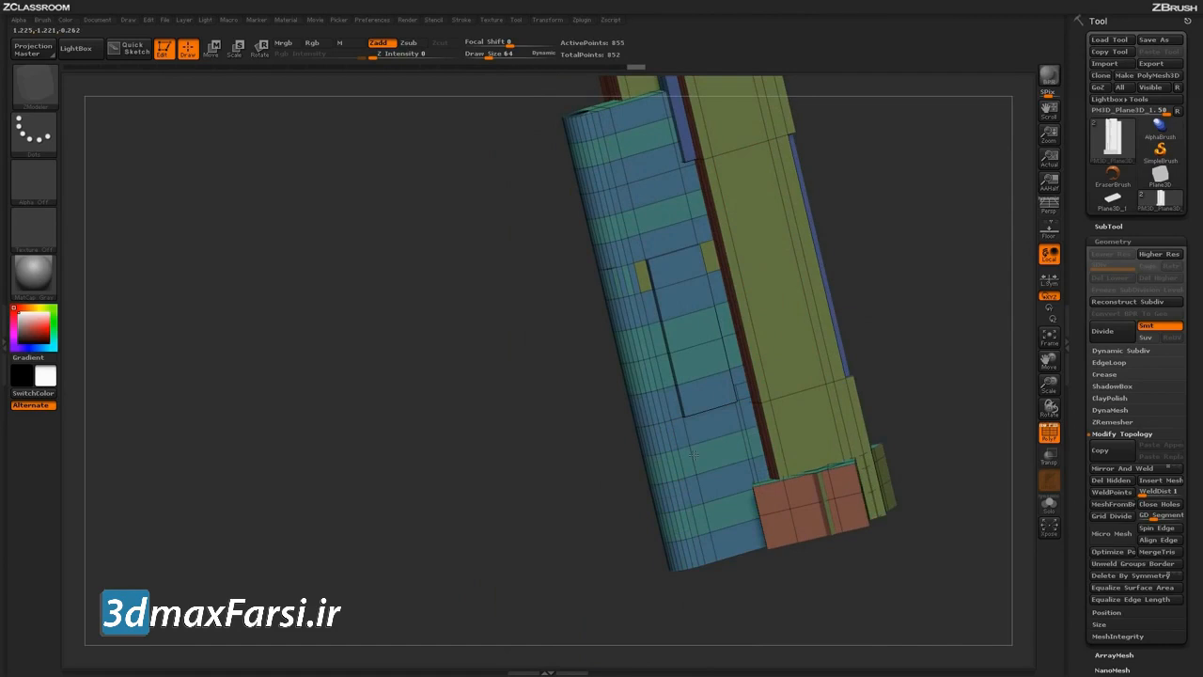
Step: Divide the large block beside the rounded one into a grid of floors and columns with multiple horizontal and vertical edge loops
drag(903, 314, 865, 338)
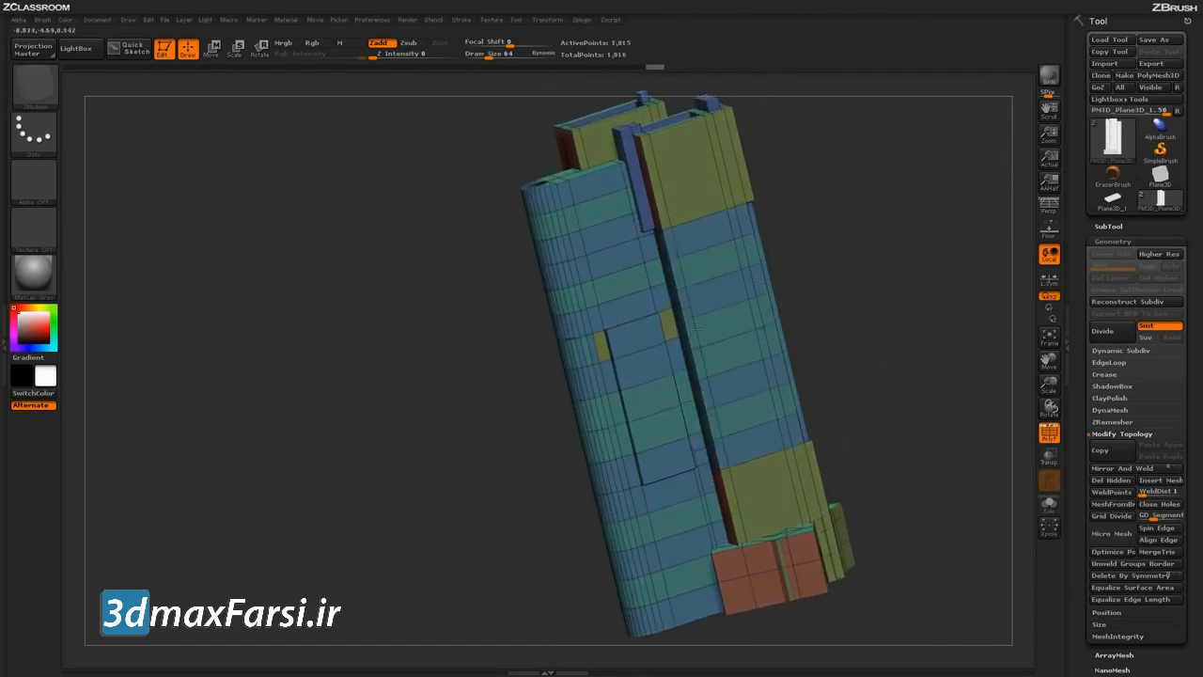
drag(864, 277, 848, 280)
drag(730, 339, 734, 336)
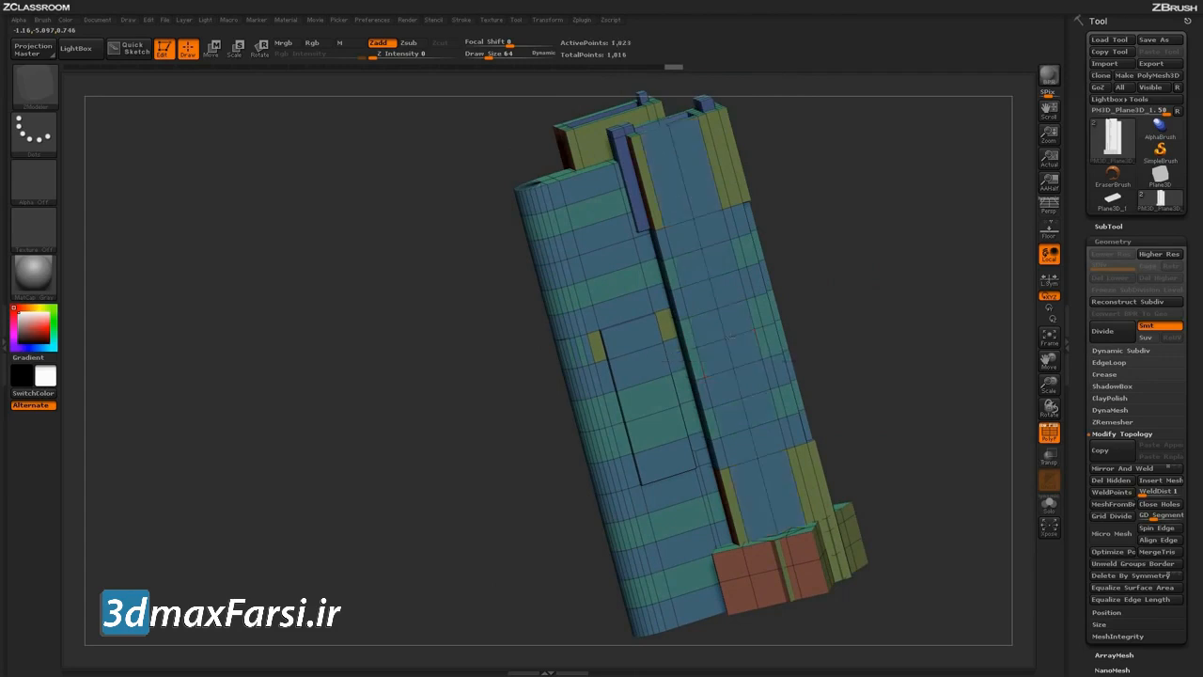
drag(869, 329, 854, 317)
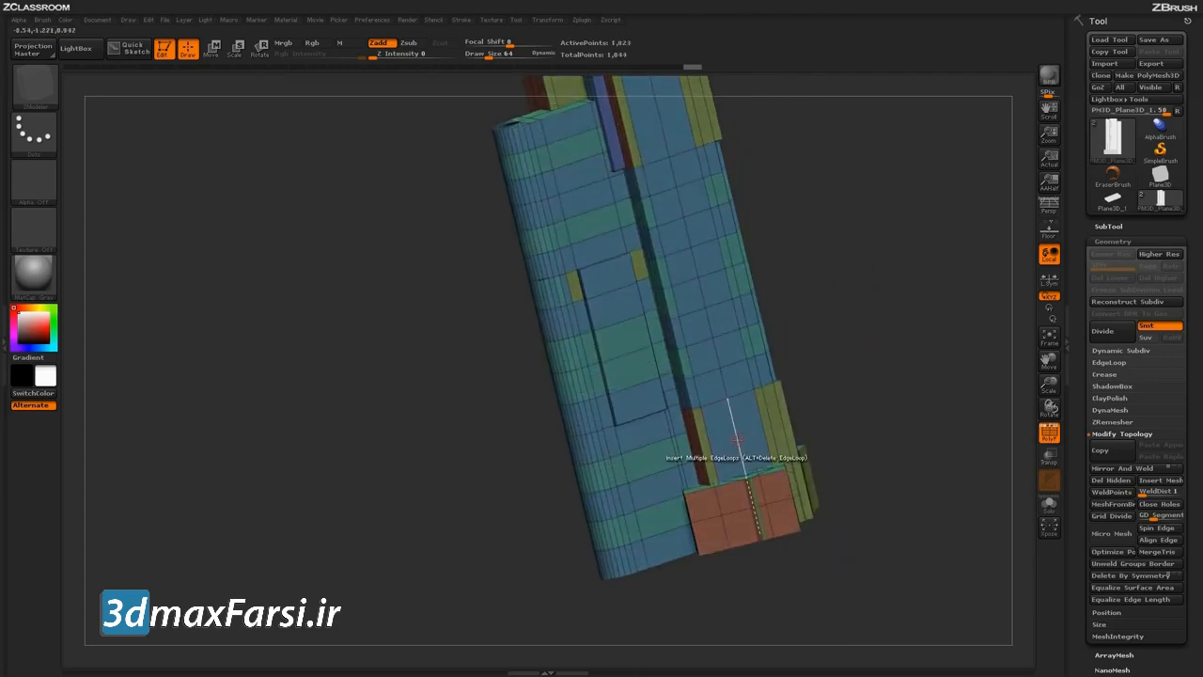
drag(854, 319, 867, 398)
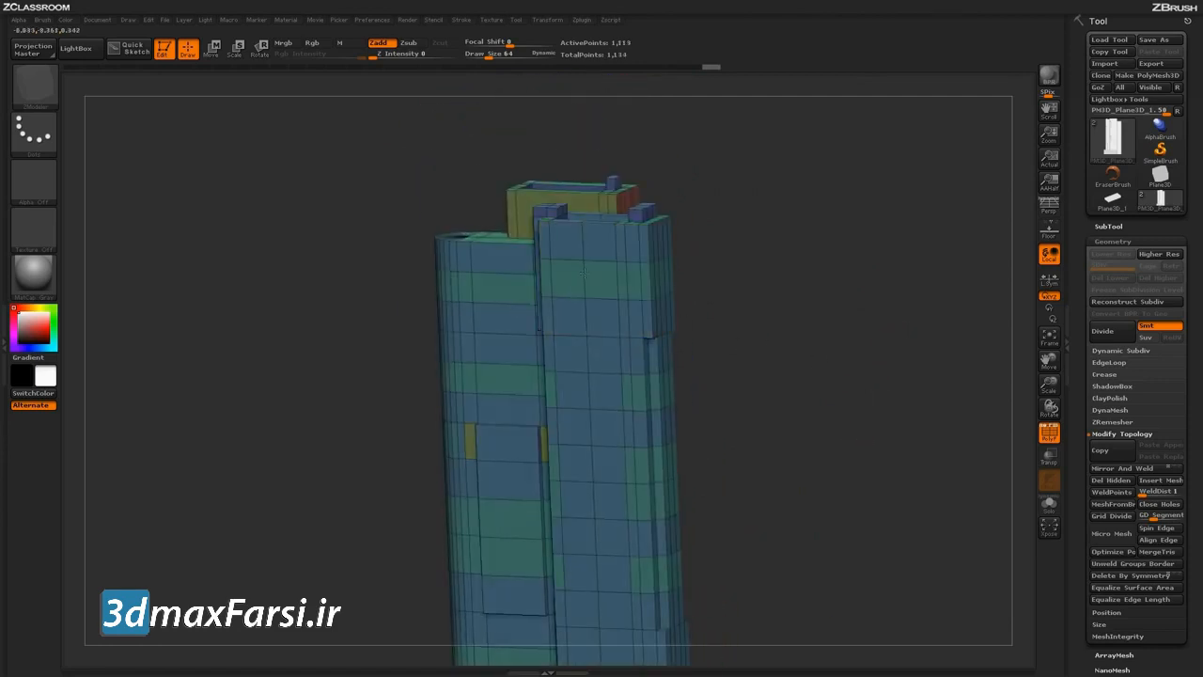
mouse_move(849, 289)
mouse_down()
mouse_move(833, 289)
mouse_move(858, 275)
mouse_up()
alt+click(603, 280)
Step: Subdivide the tall central block with multiple vertical loops and evenly spaced horizontal loops from its top section down to the base
drag(847, 271, 662, 292)
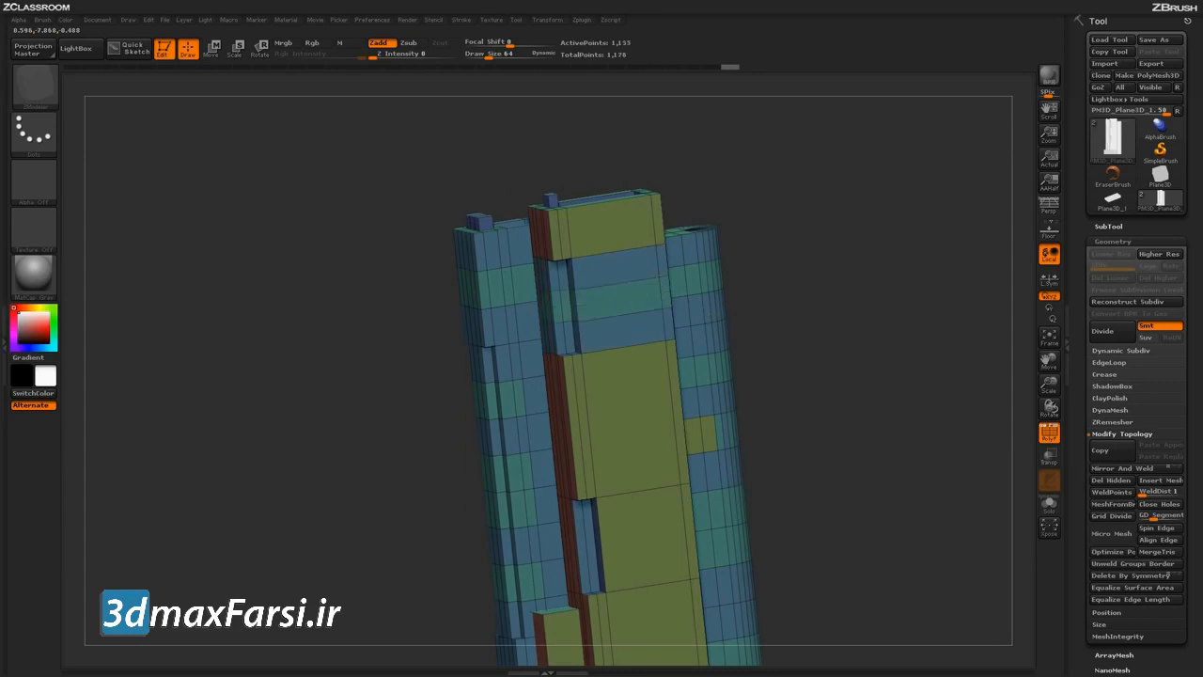
click(625, 281)
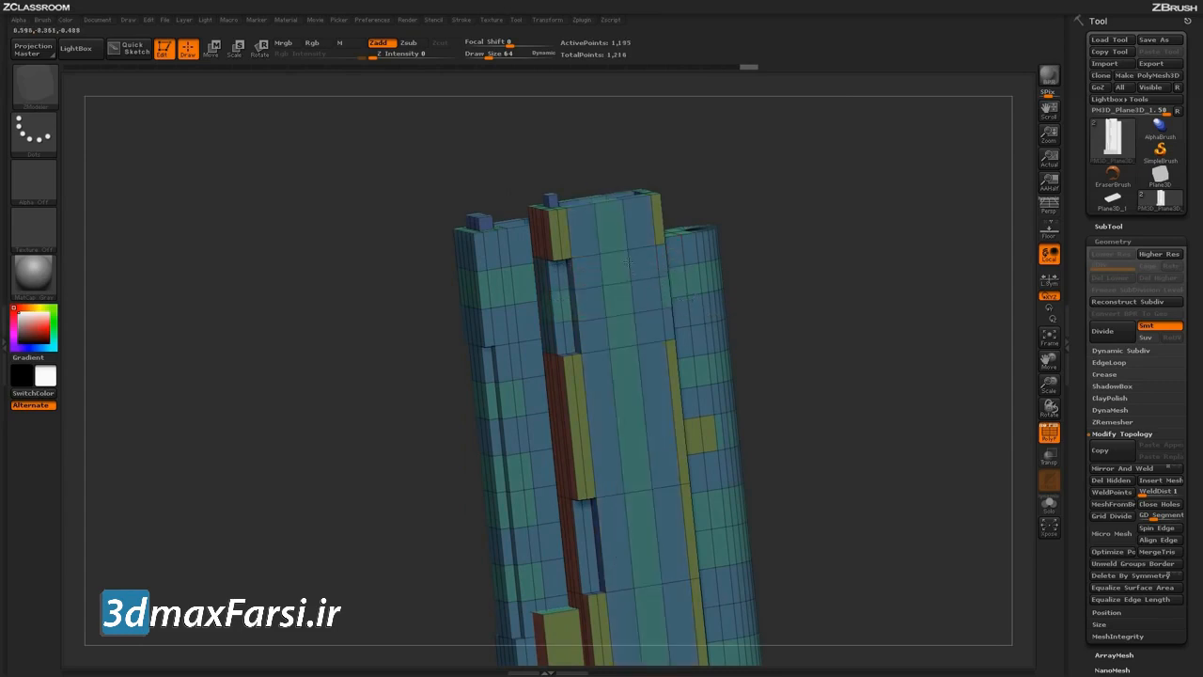
drag(693, 202, 575, 341)
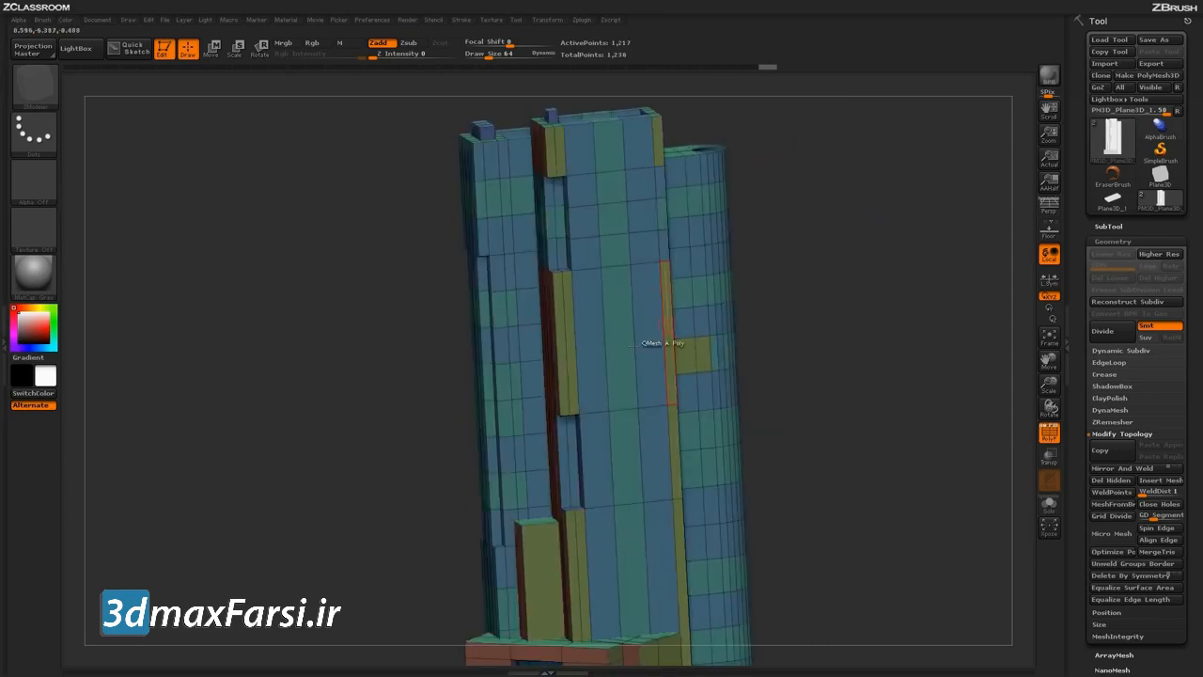
alt+drag(825, 349, 844, 248)
click(658, 371)
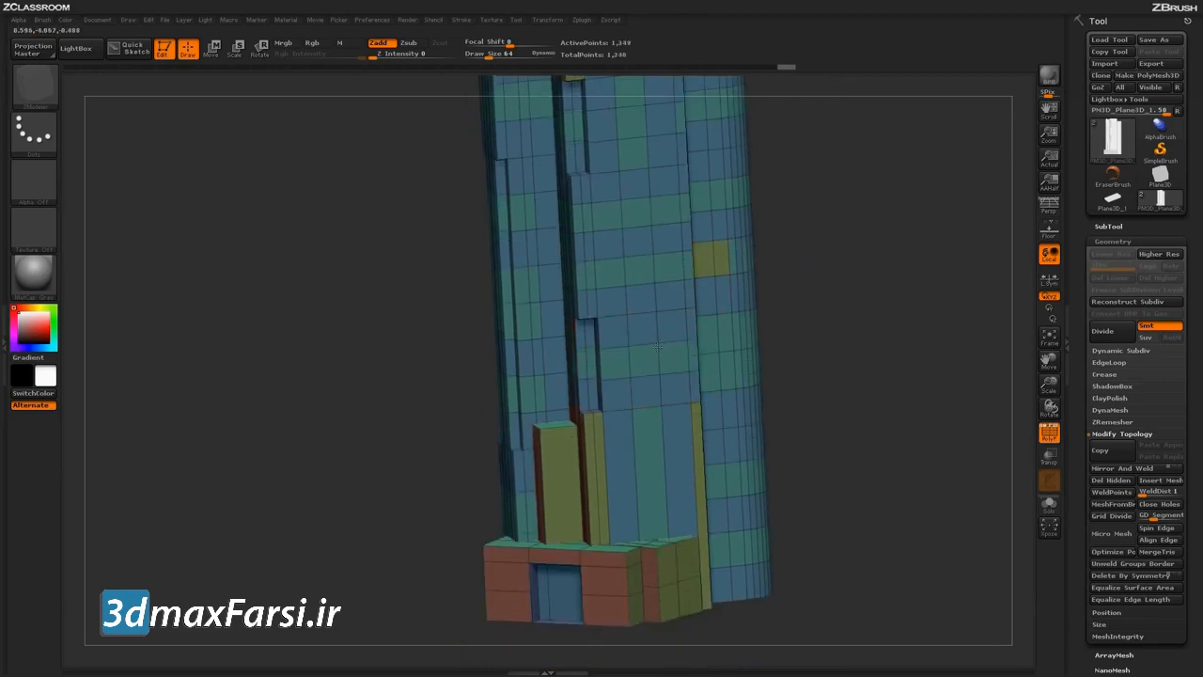
alt+right_drag(722, 409, 724, 349)
click(669, 418)
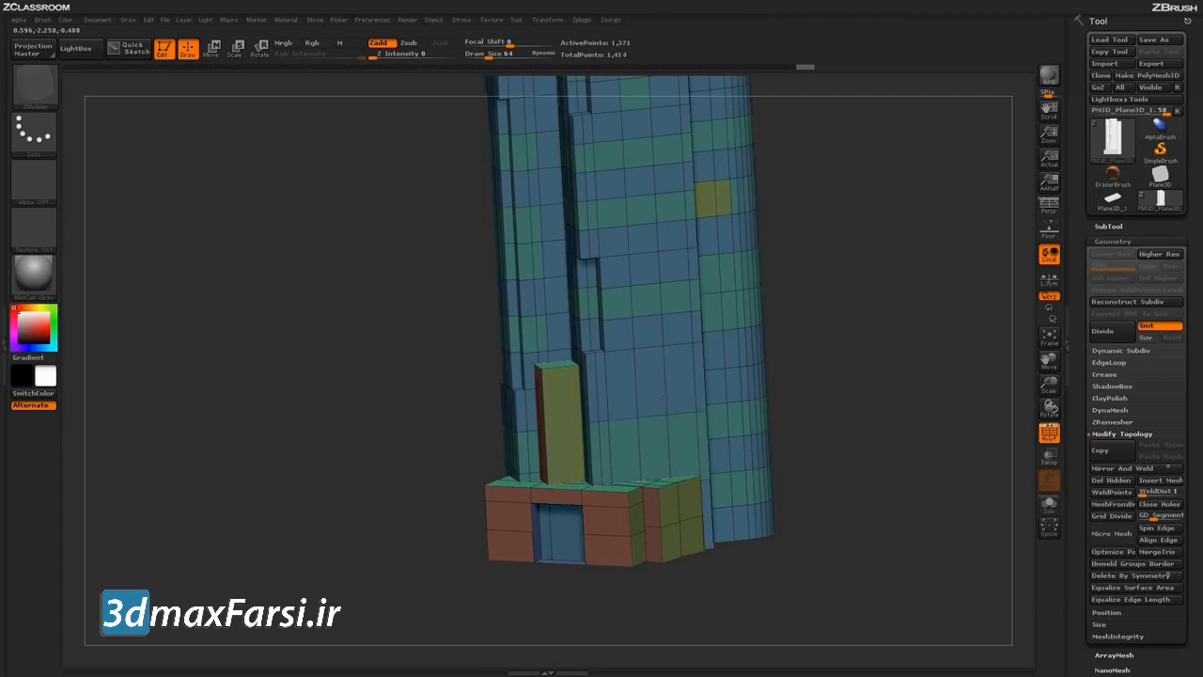
Step: Add multiple edge loops to the narrow block above the doorway and to the base block faces on both sides of it
drag(854, 369, 582, 416)
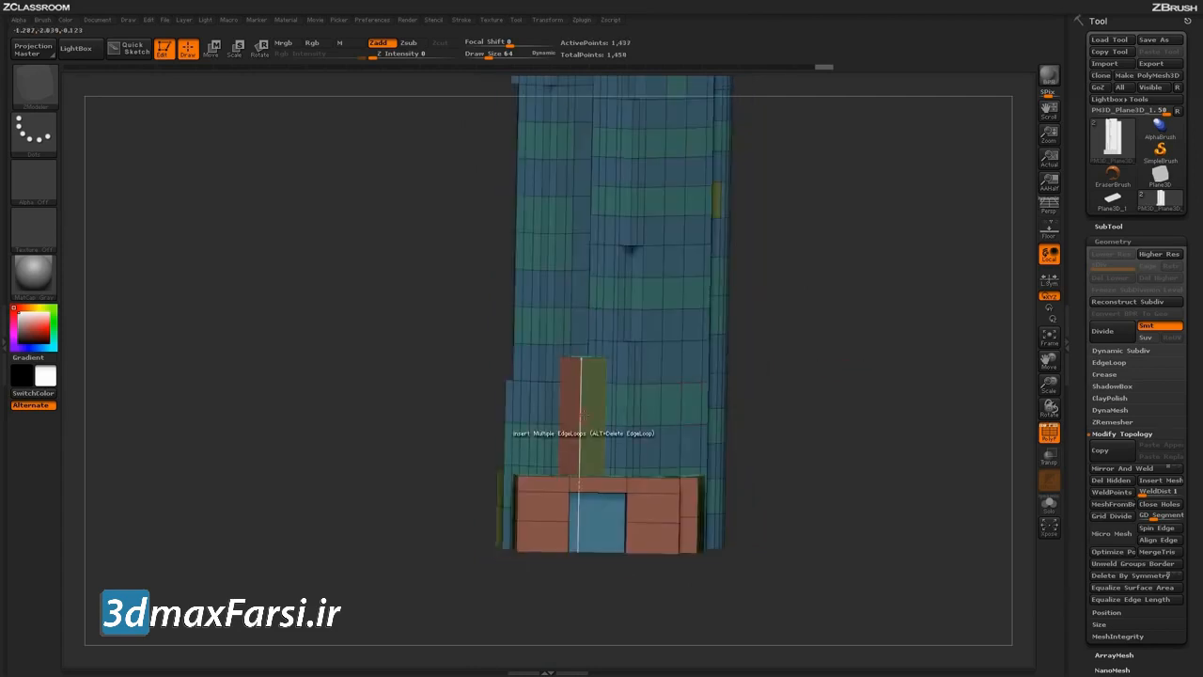
click(580, 418)
drag(902, 329, 844, 376)
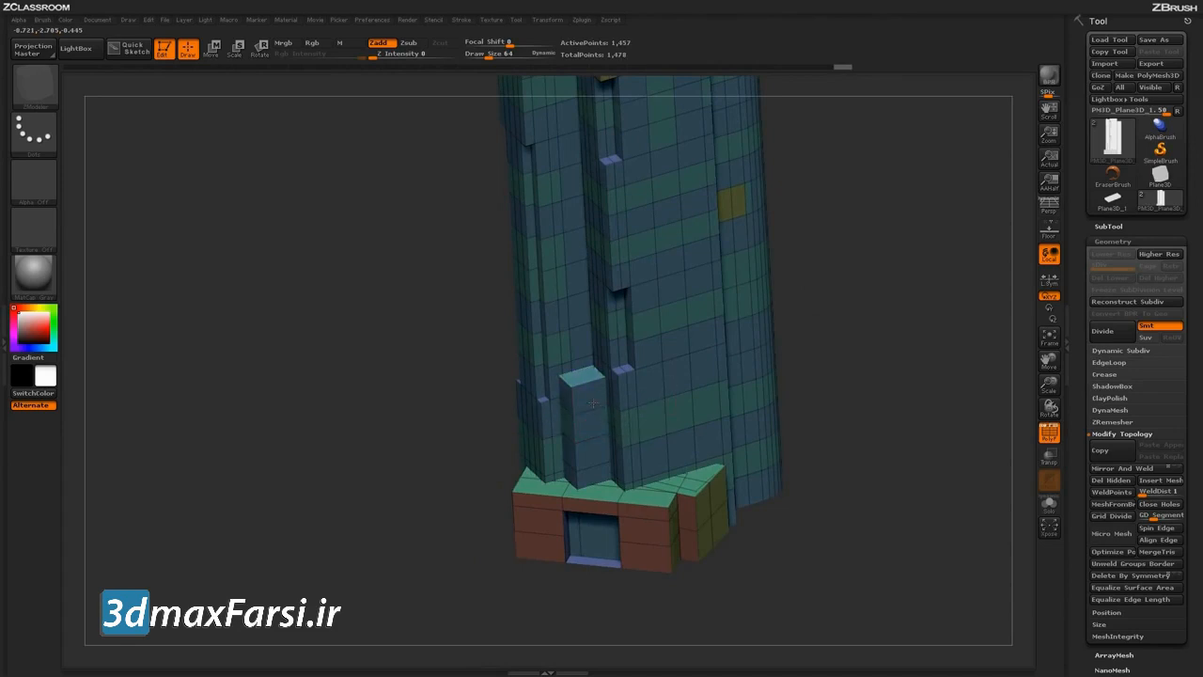
drag(873, 325, 743, 339)
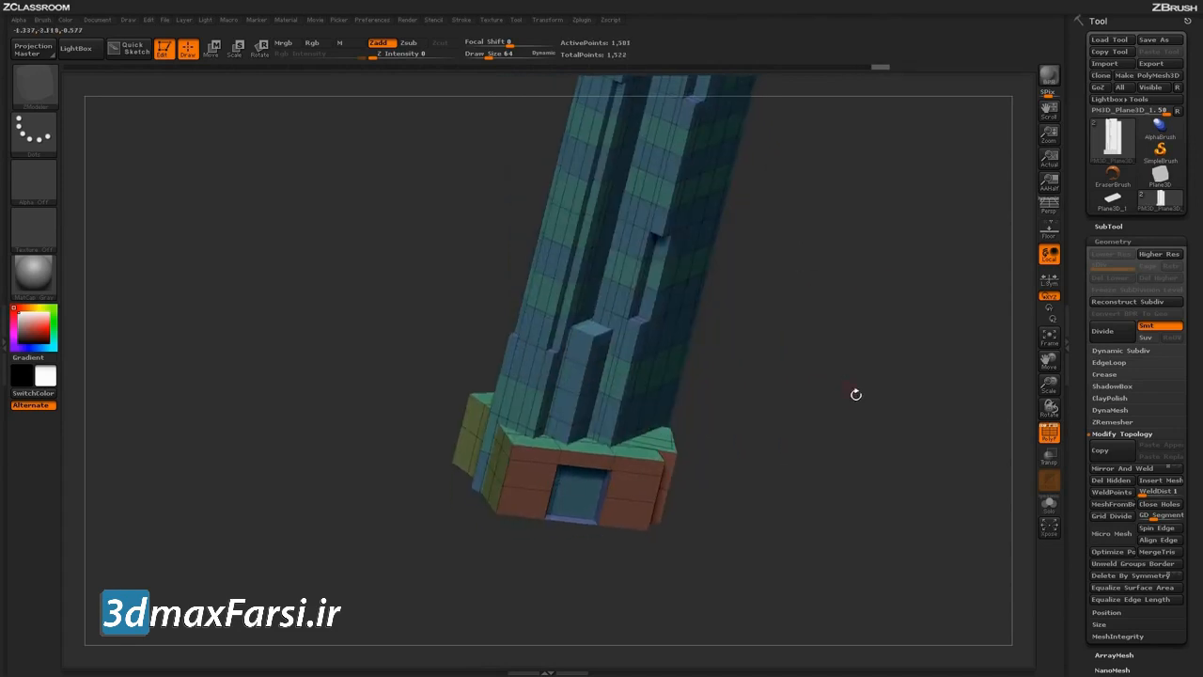
drag(849, 389, 648, 504)
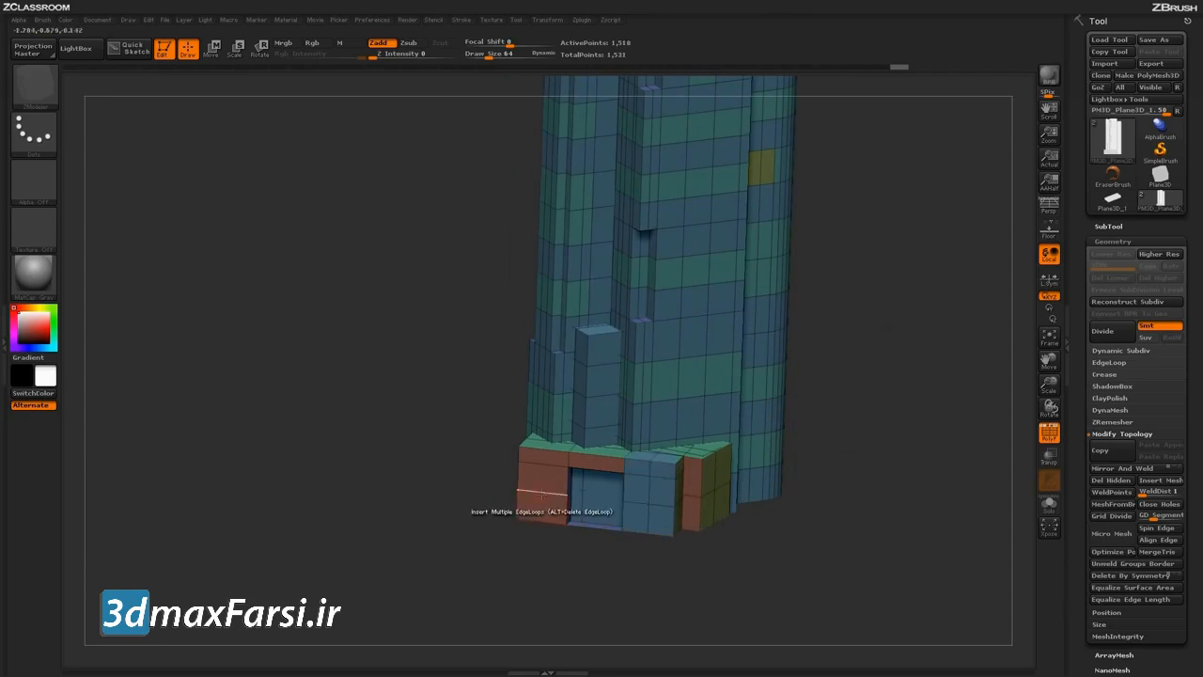
drag(880, 429, 858, 496)
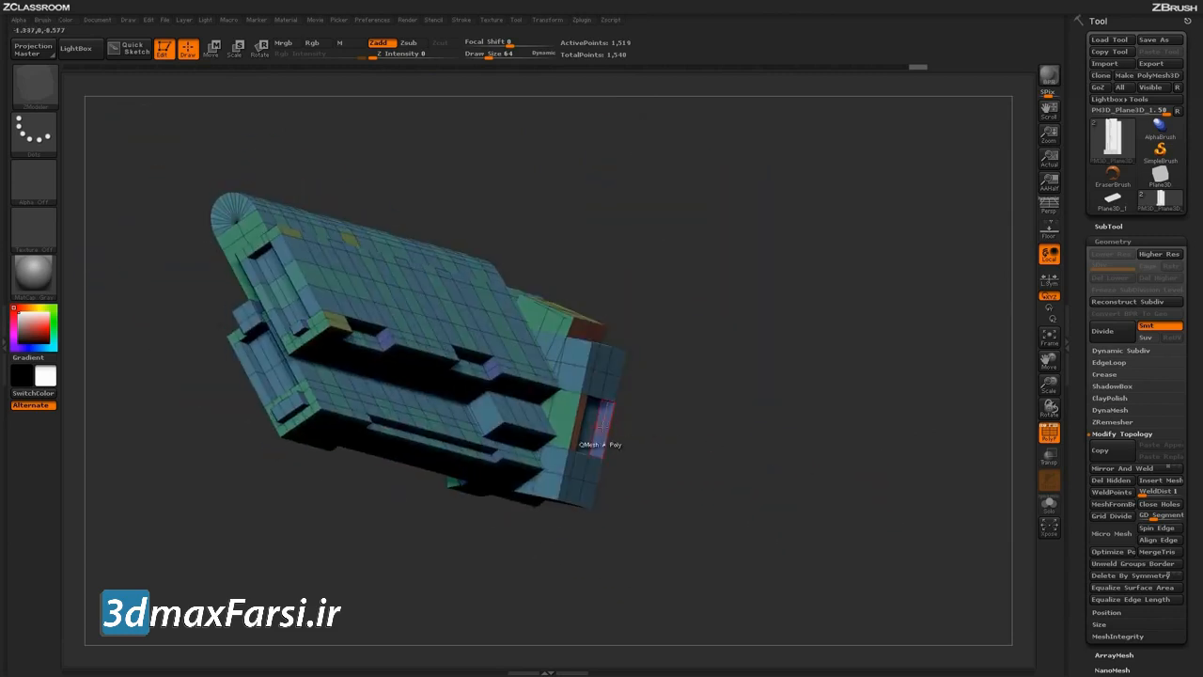
Step: Isolate the tower's underside faces, invert the visibility and delete the hidden faces with Del Hidden
drag(685, 399, 682, 419)
key(ctrl+shift)
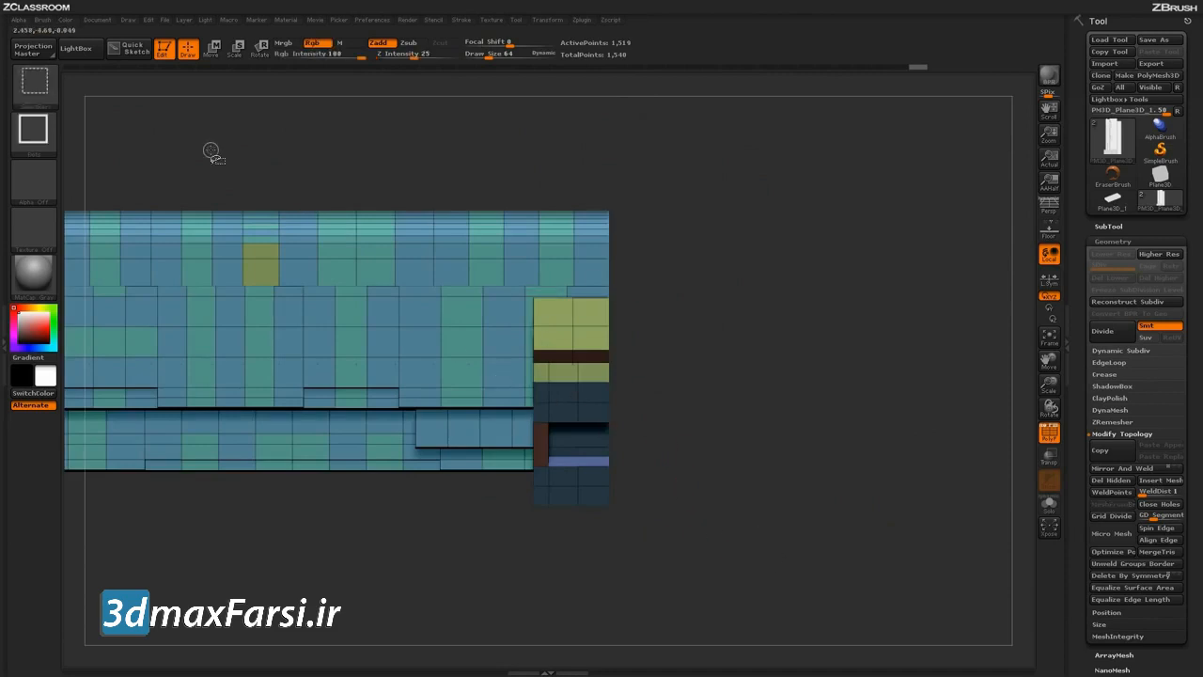
ctrl+shift+drag(788, 571, 606, 173)
drag(846, 444, 871, 453)
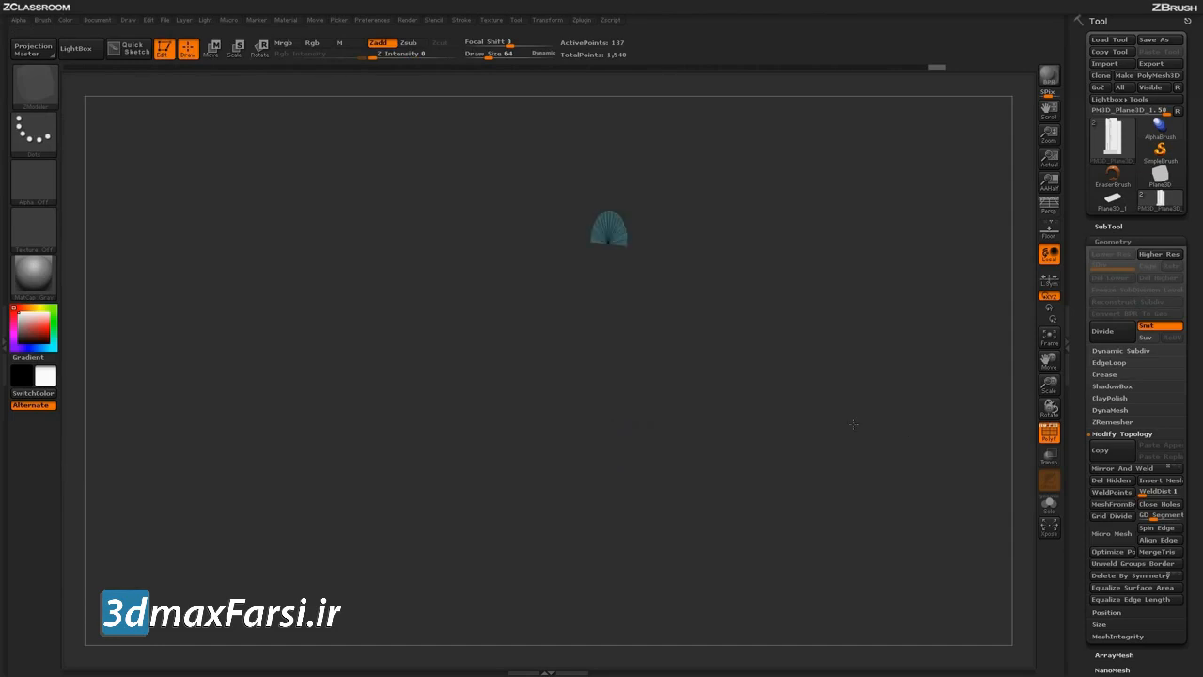
key(ctrl+shift)
ctrl+shift+drag(833, 184, 953, 434)
drag(899, 498, 944, 473)
click(1112, 480)
Step: Regroup the whole tower's polygroups with Groups By Normal
drag(918, 545, 744, 363)
drag(826, 523, 815, 442)
drag(847, 480, 936, 467)
scroll(1079, 528, down, 10)
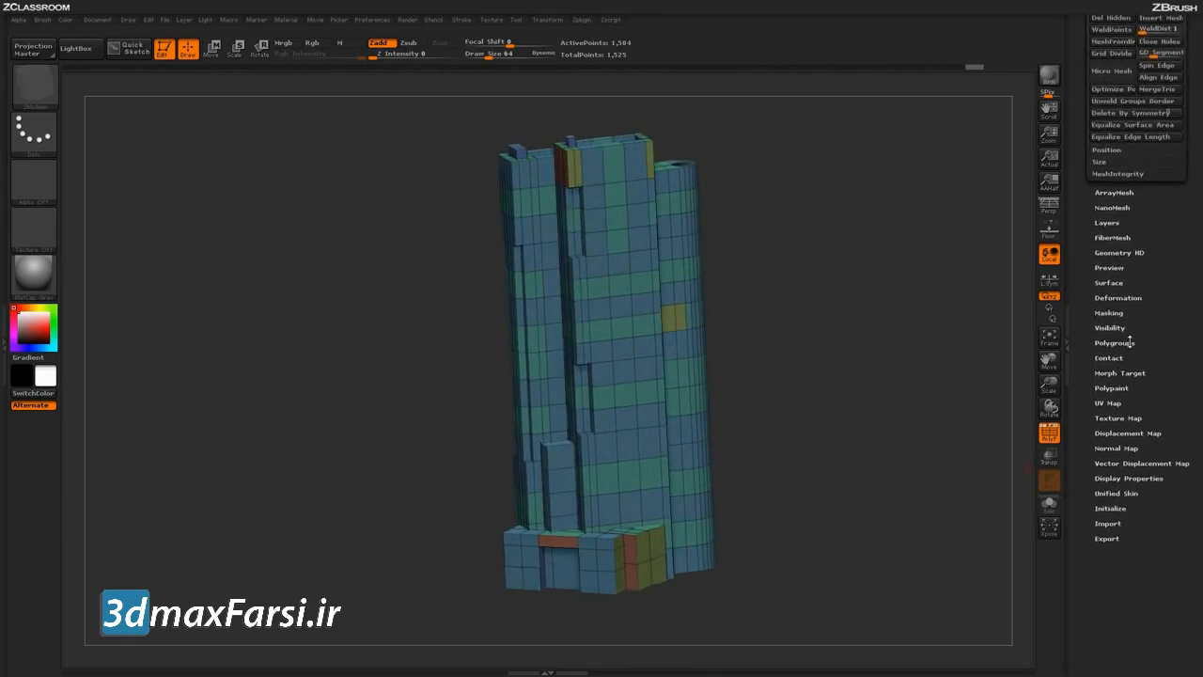
click(1130, 342)
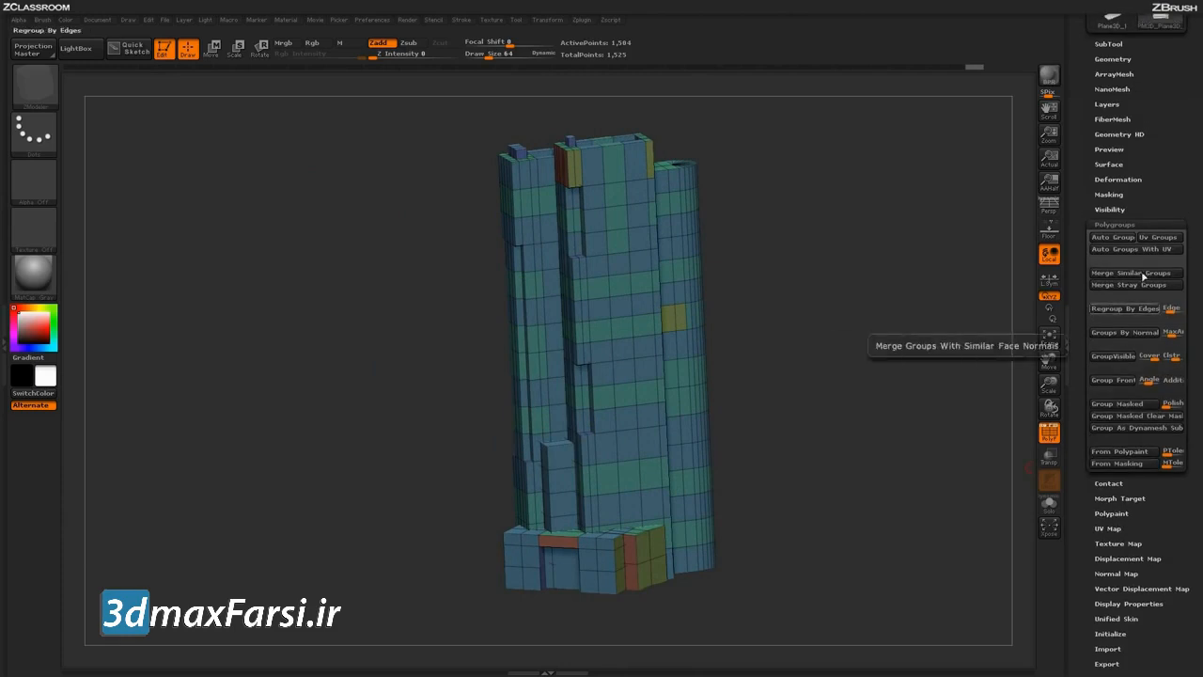
click(1116, 335)
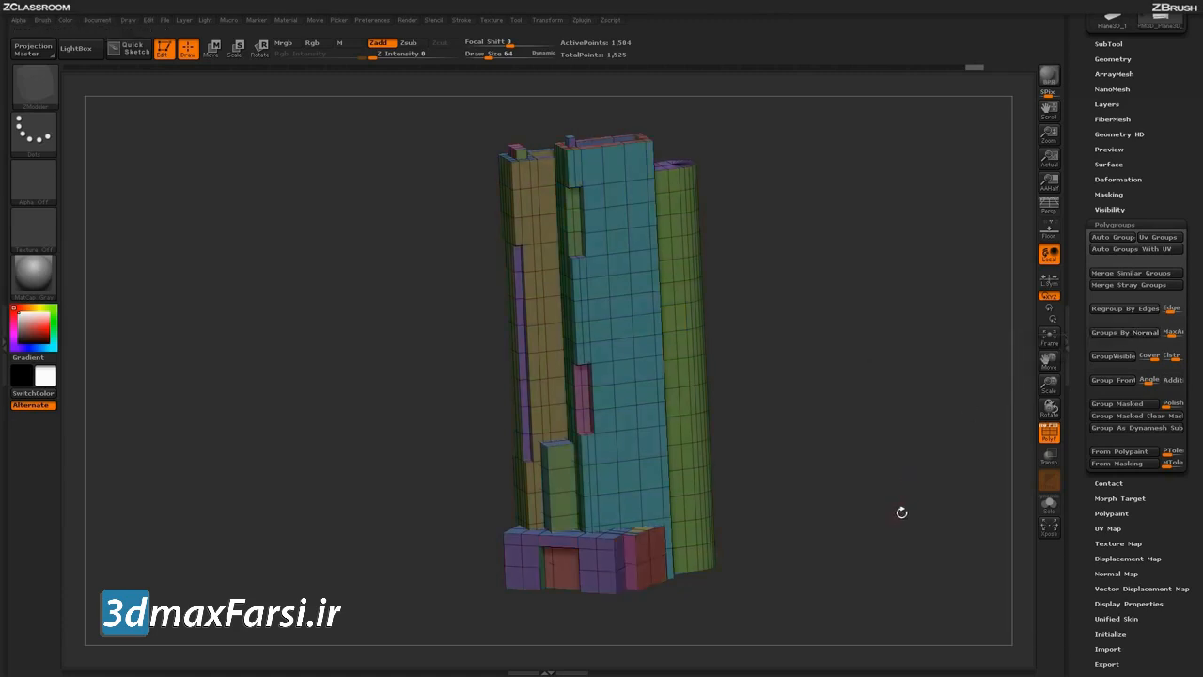
Step: Inspect the new polygroups around the tower and turn off the polyframe display
drag(836, 423, 875, 428)
drag(720, 273, 488, 331)
drag(650, 363, 882, 515)
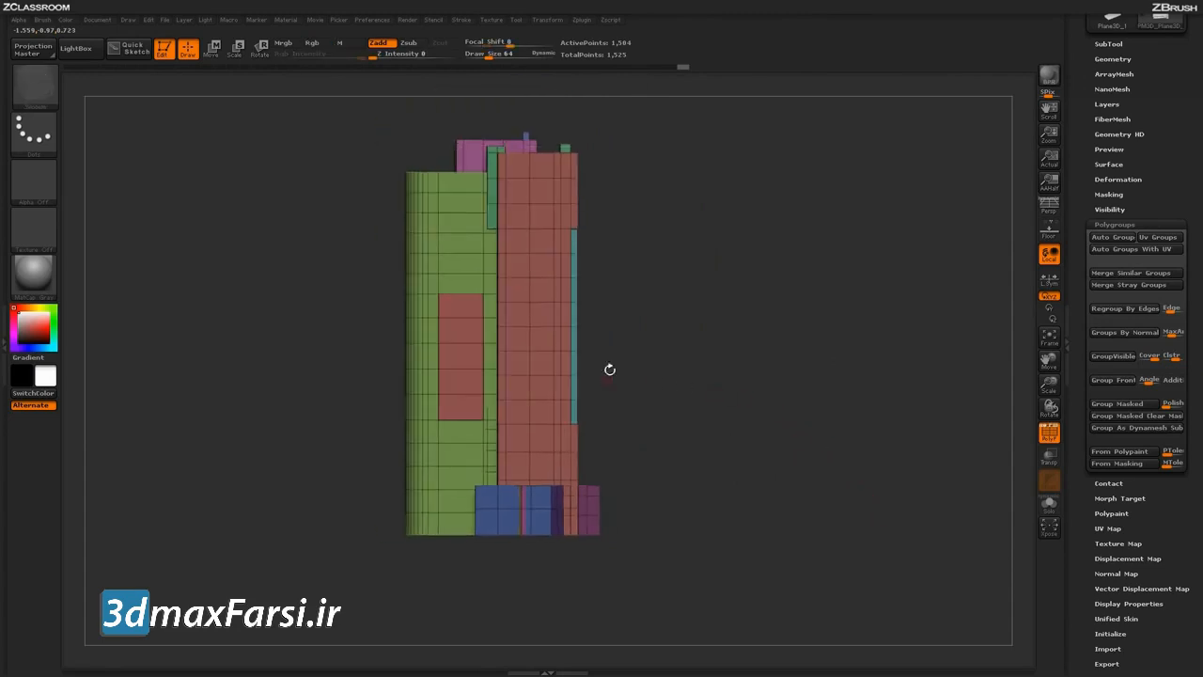
mouse_move(808, 427)
mouse_down()
mouse_move(831, 456)
mouse_move(868, 441)
mouse_move(795, 451)
mouse_move(760, 385)
mouse_up()
drag(798, 438, 856, 445)
click(1049, 432)
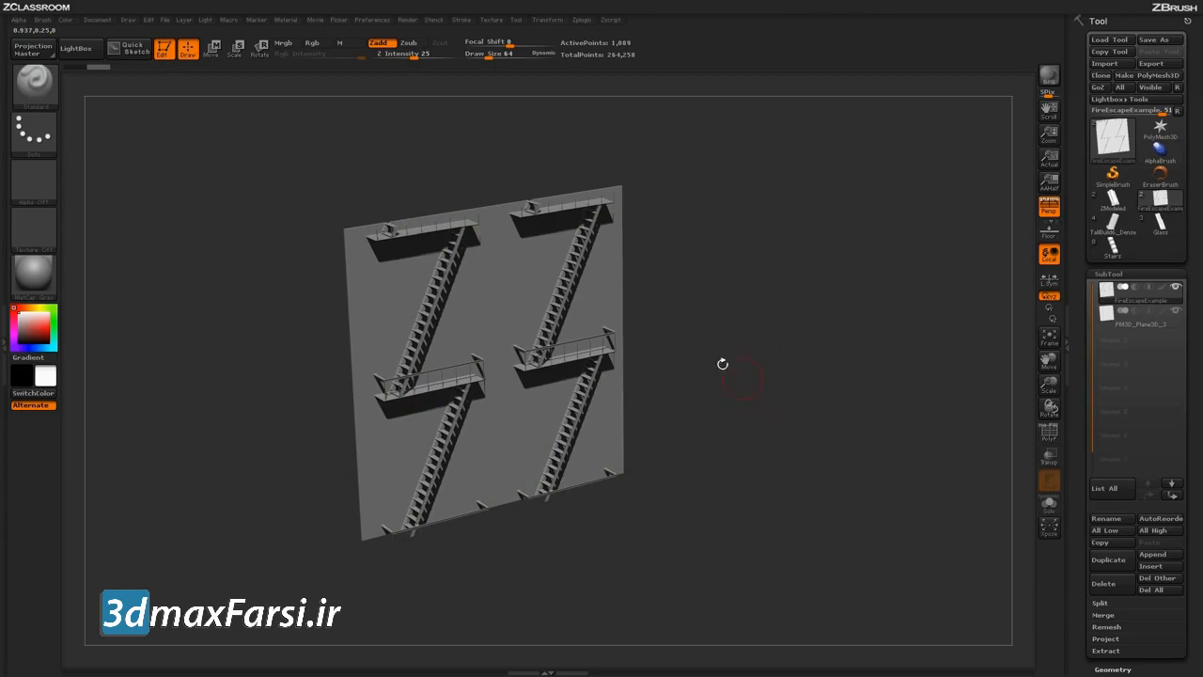
Step: Examine the plane and the fire escape subtools of FireEscapeExample one after the other in Solo mode
mouse_move(787, 430)
mouse_down()
mouse_move(807, 429)
mouse_move(774, 431)
mouse_move(771, 444)
mouse_move(776, 435)
mouse_up()
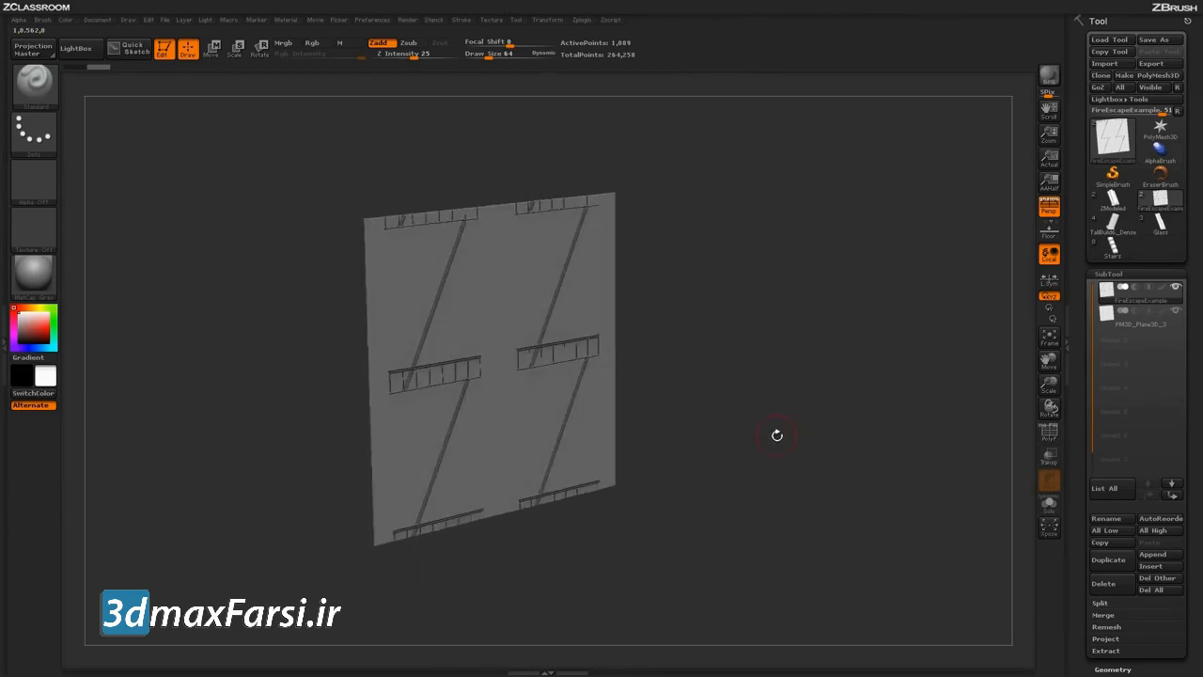
mouse_move(1134, 299)
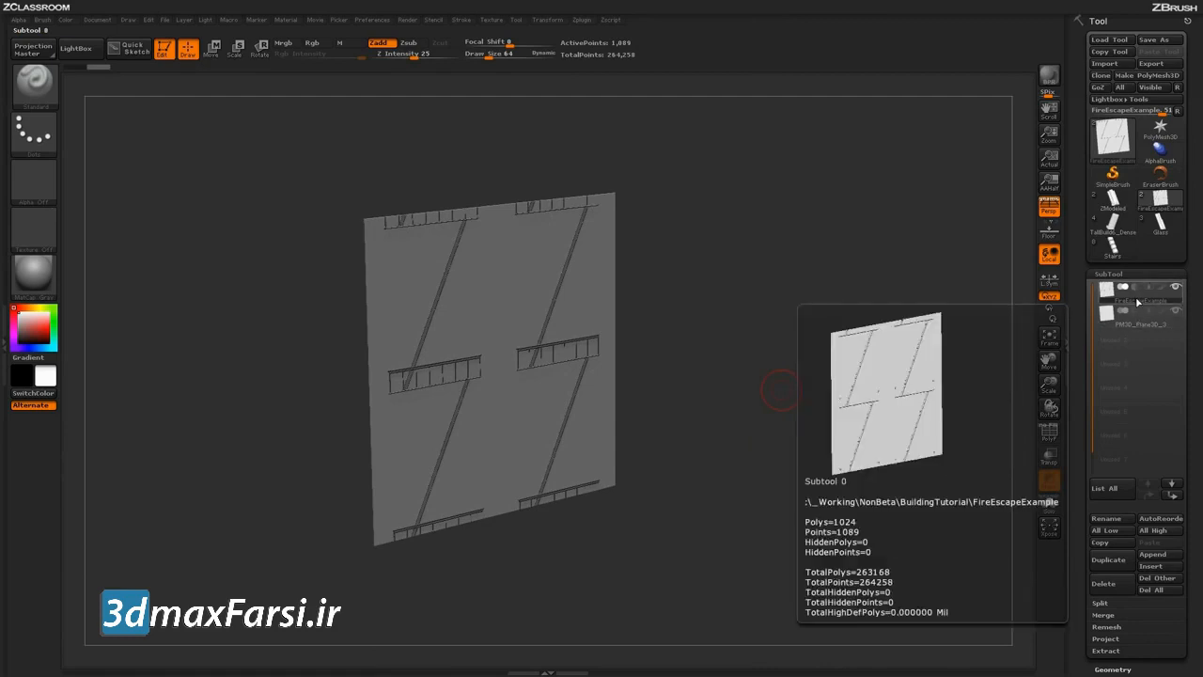
click(1049, 505)
click(1133, 314)
drag(884, 436, 742, 438)
click(1132, 299)
drag(863, 508, 868, 494)
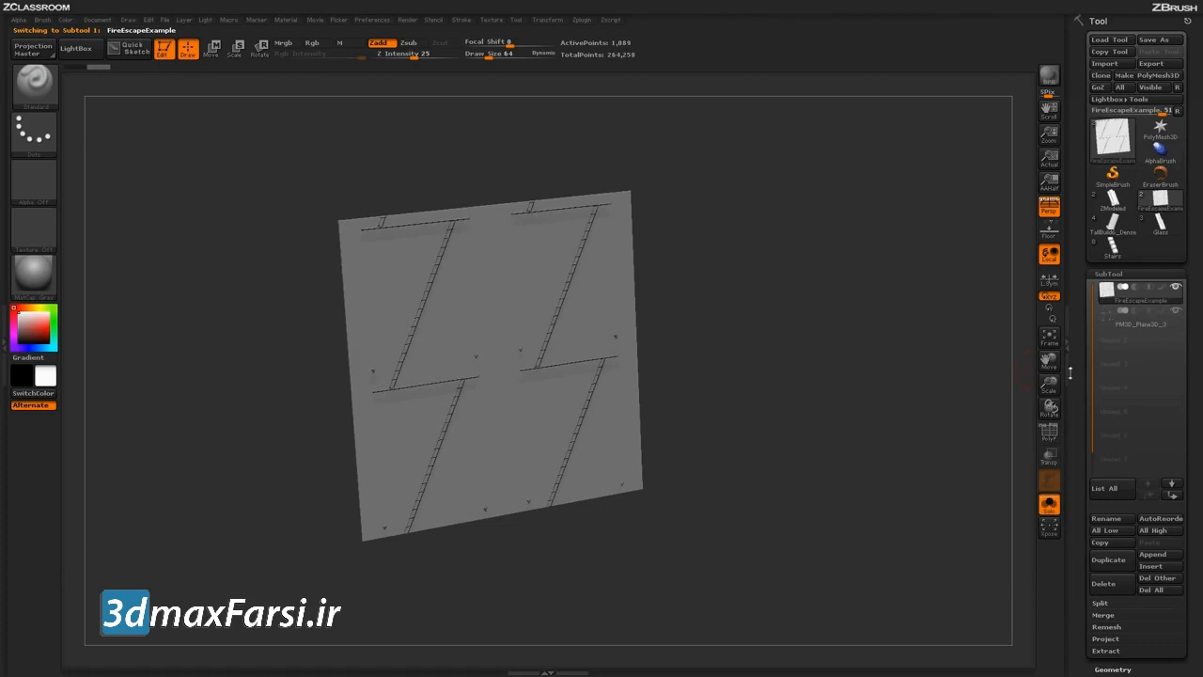
drag(886, 462, 908, 452)
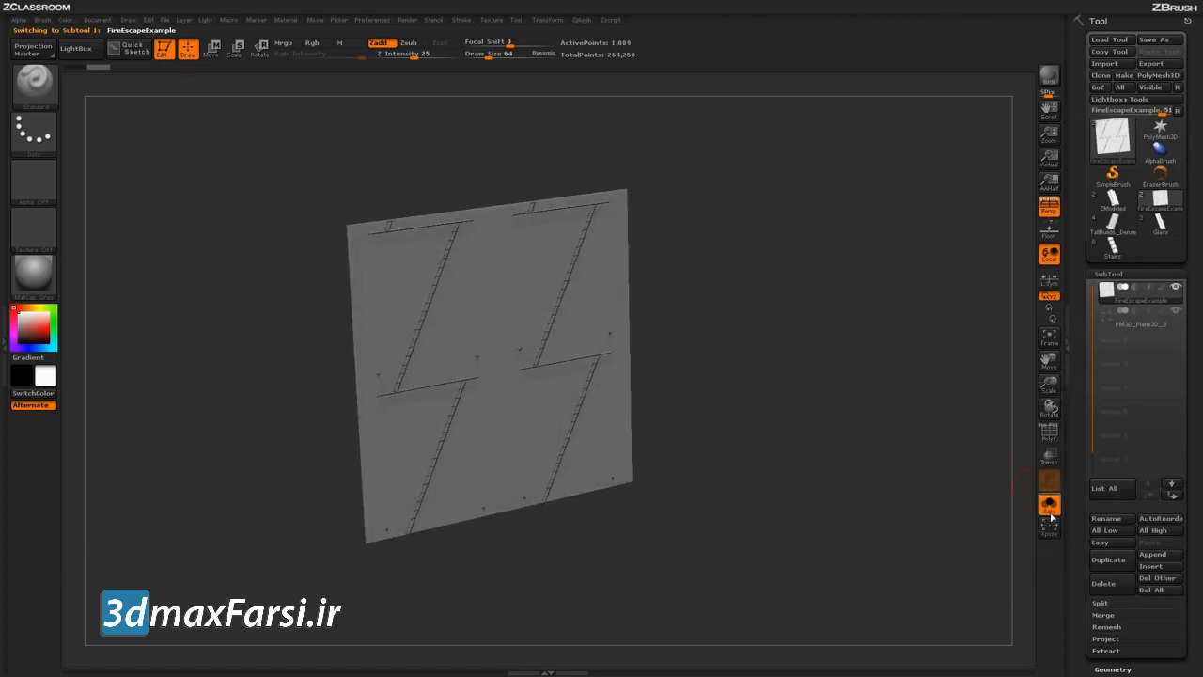
Step: Turn off Solo mode and make a BPR render of the fire escape example from an angled view
drag(997, 475, 820, 440)
key(shift+r)
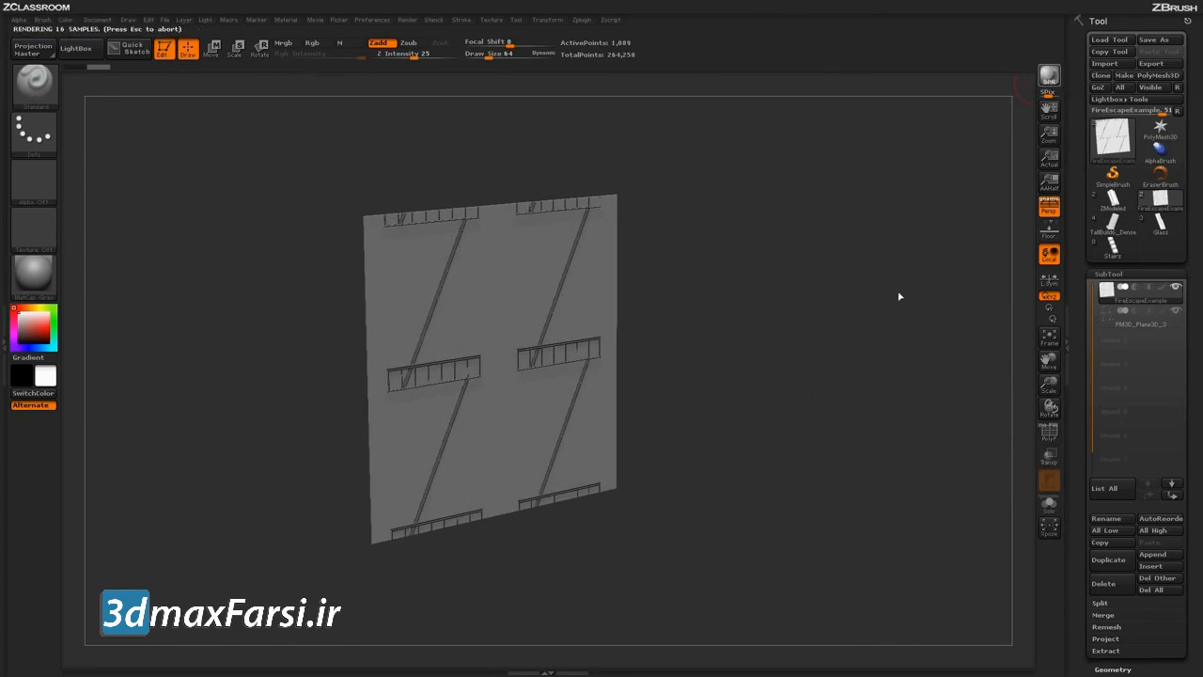
drag(842, 479, 843, 473)
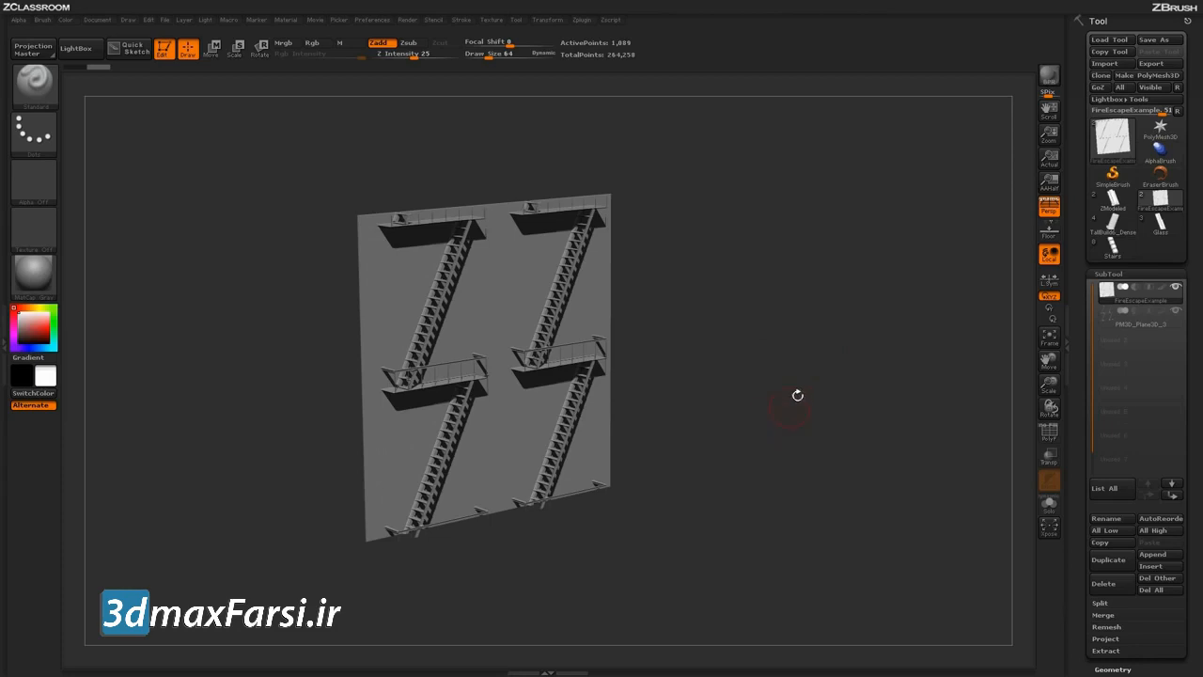
Step: Examine the FireEscapeExample and PM3D_Plane3D_3 subtools and their height maps Additives_08_Height.PSD and Additives_09_Height.PSD
mouse_move(1139, 297)
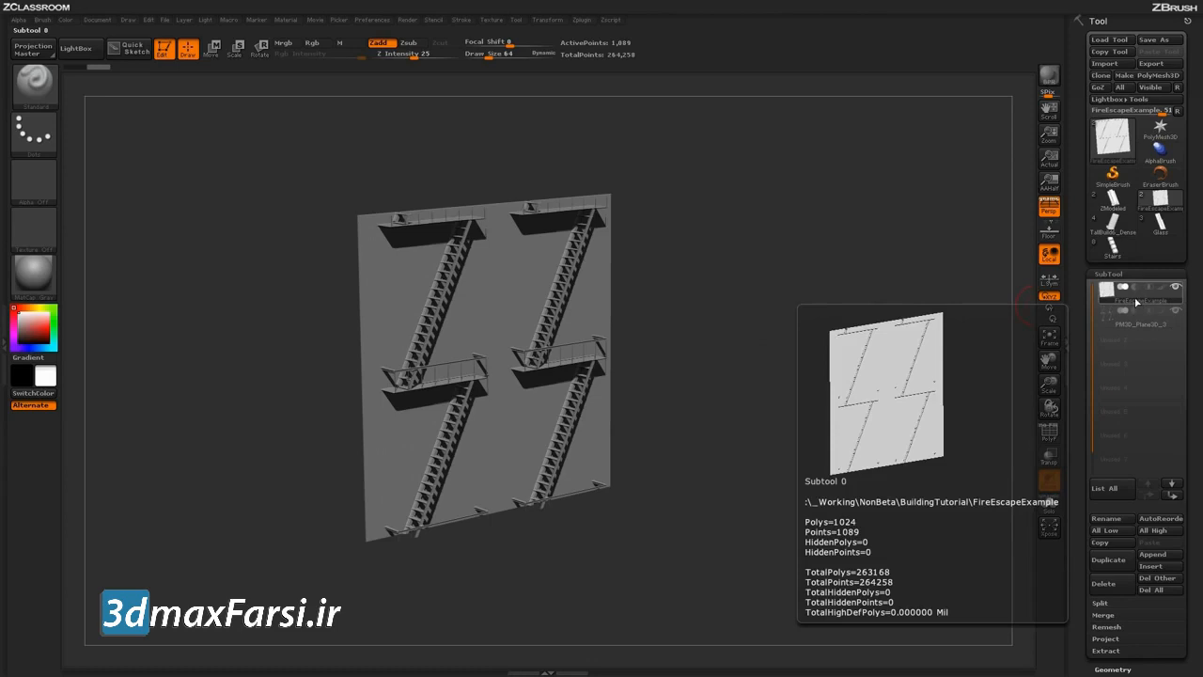
click(1133, 322)
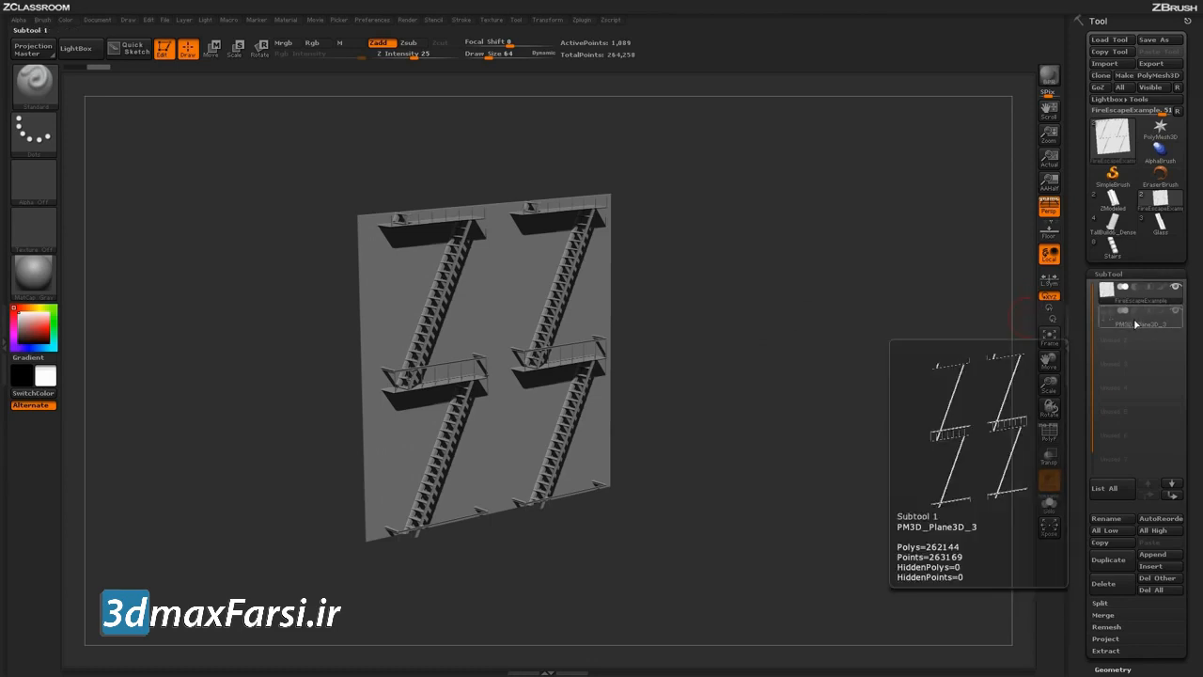
key(alt+Tab)
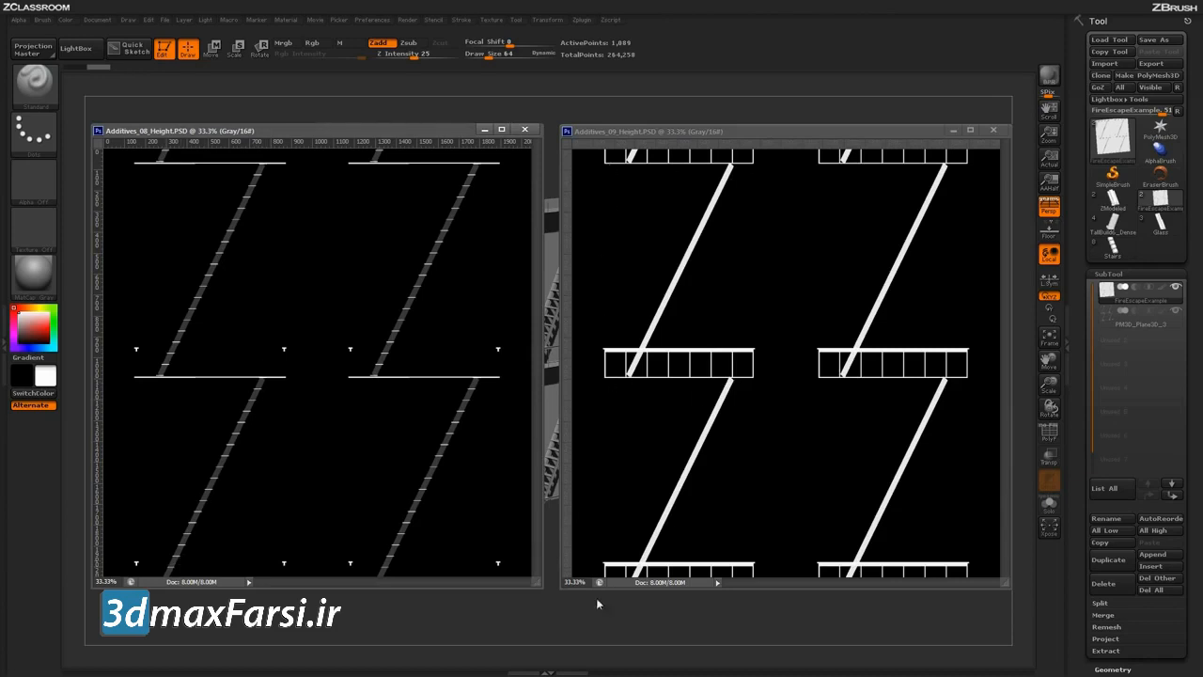
click(593, 626)
Step: Hide the PM3D_Plane3D_3 subtool and make a BPR render of the FireEscapeExample plane alone
drag(779, 403, 777, 414)
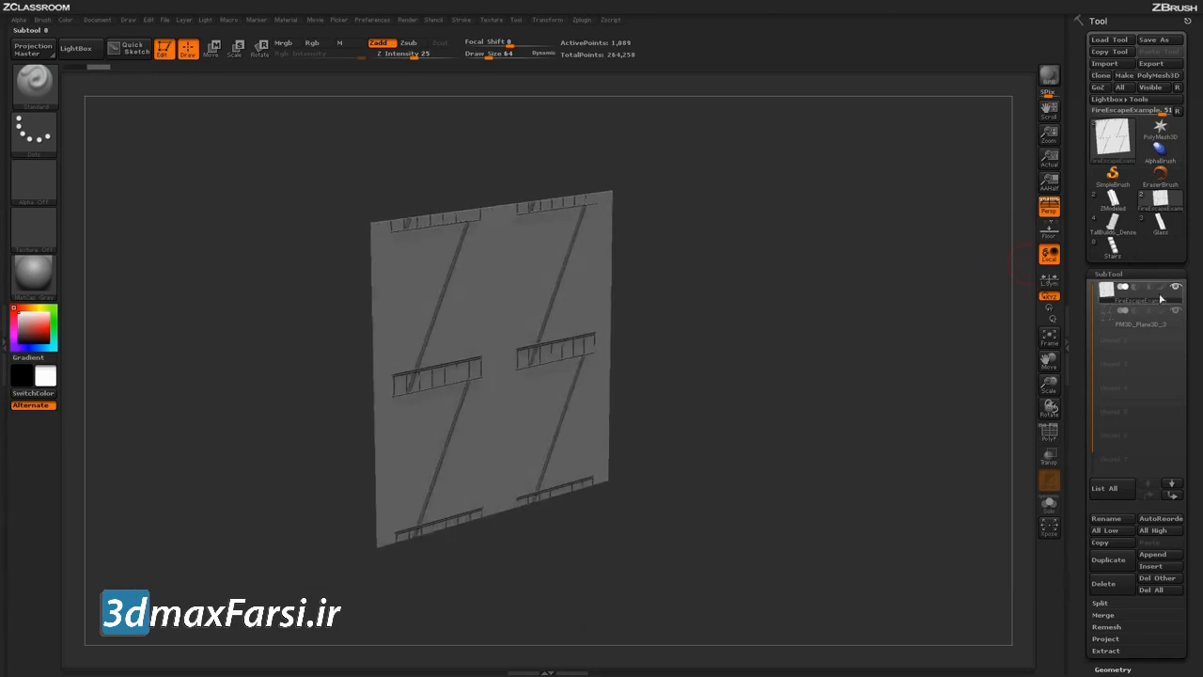
click(1176, 312)
drag(790, 500, 794, 493)
drag(788, 383, 825, 323)
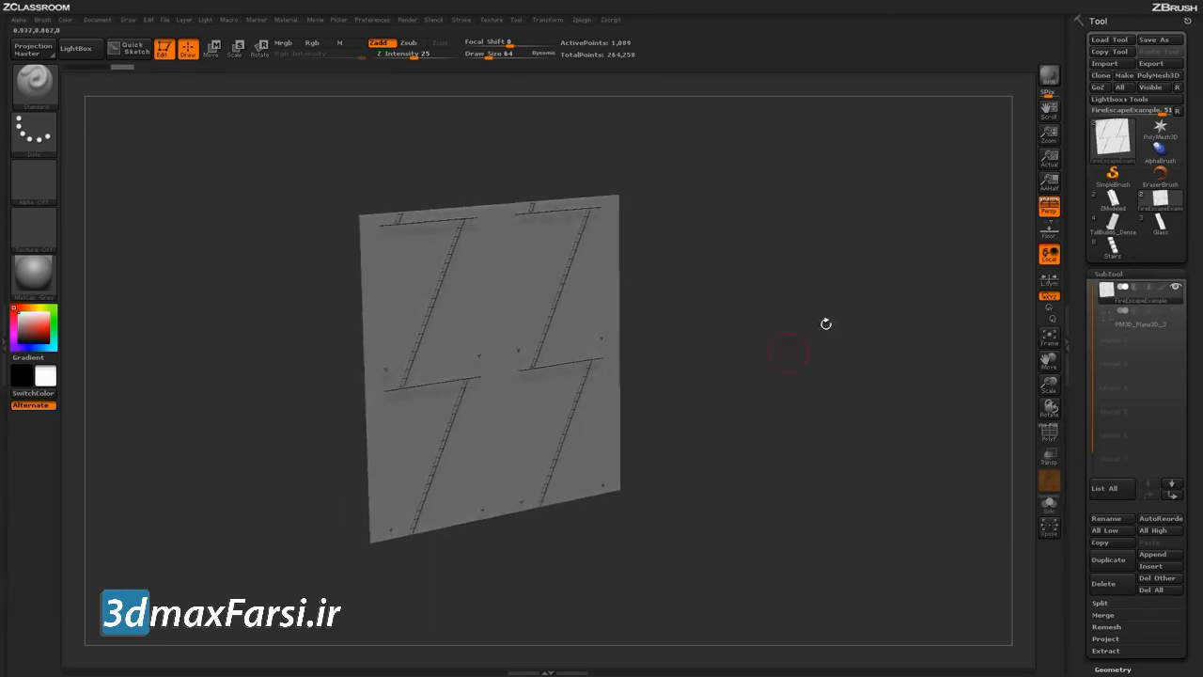
click(1049, 82)
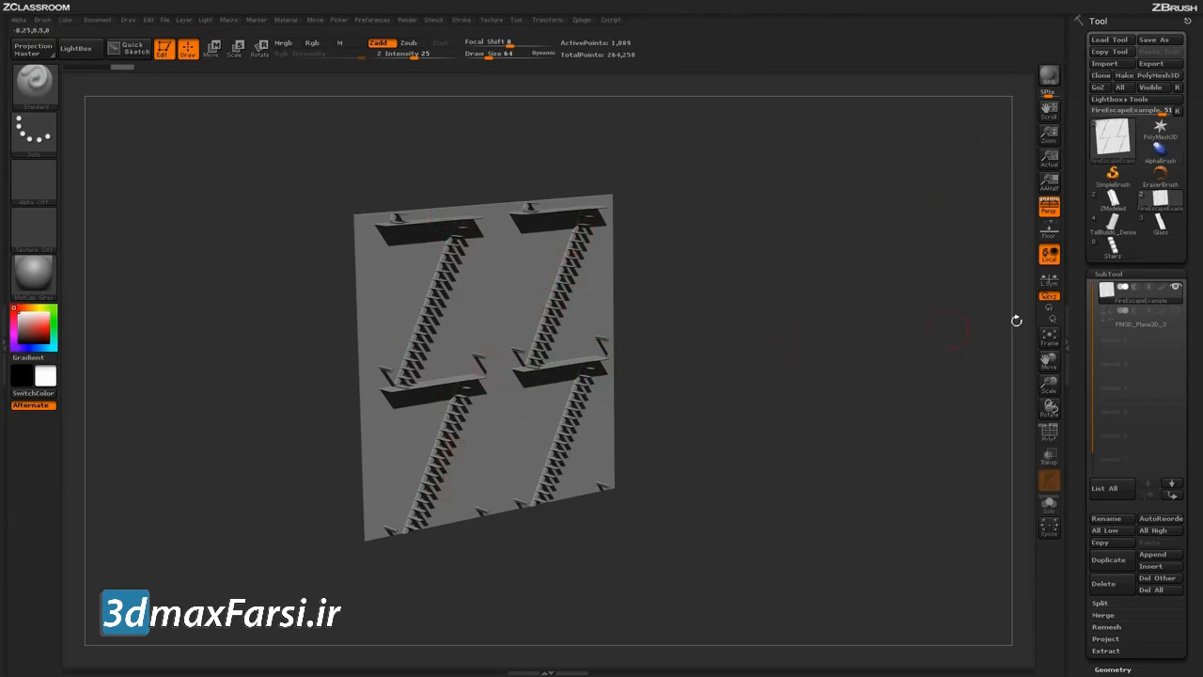
Step: Inspect PM3D_Plane3D_3 with FireEscapeExample hidden, then show both subtools again and make a BPR render of them together
click(1140, 319)
click(1174, 288)
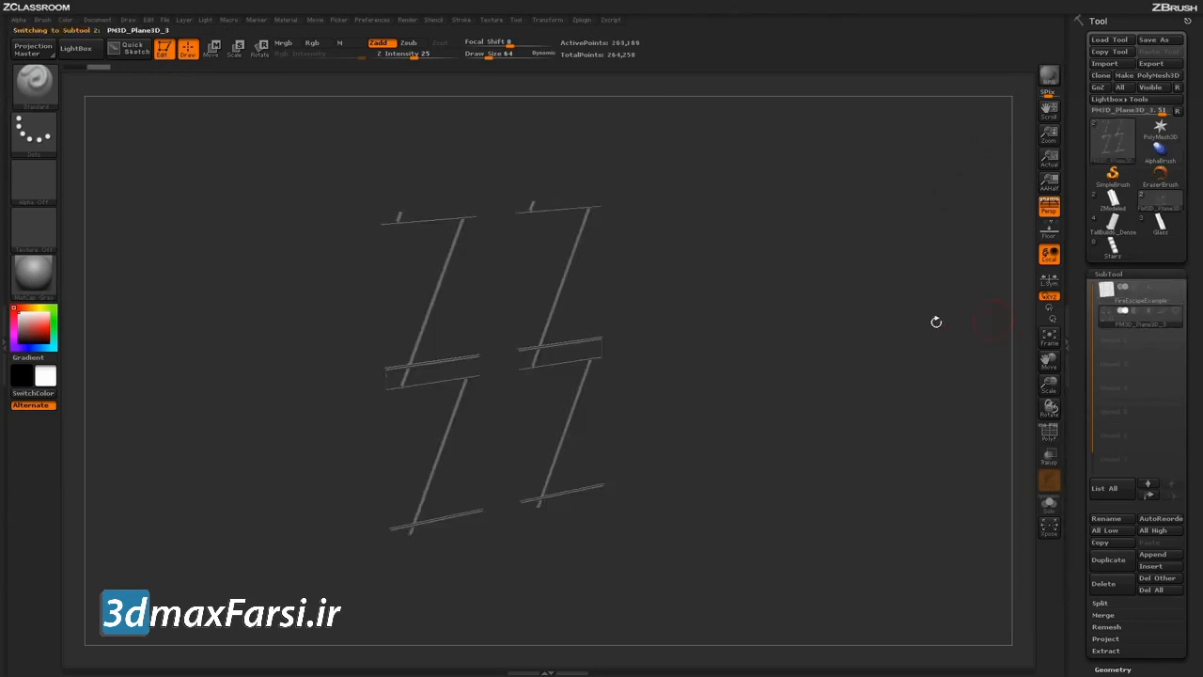
drag(812, 438, 816, 436)
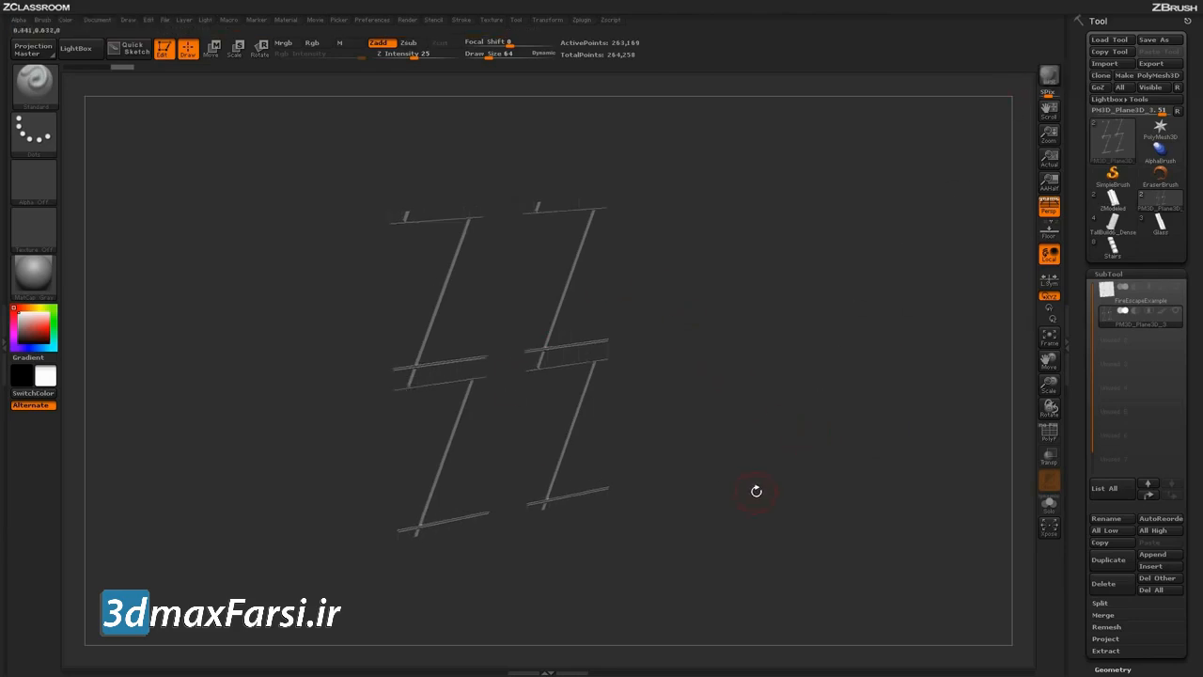
click(1174, 288)
key(shift+r)
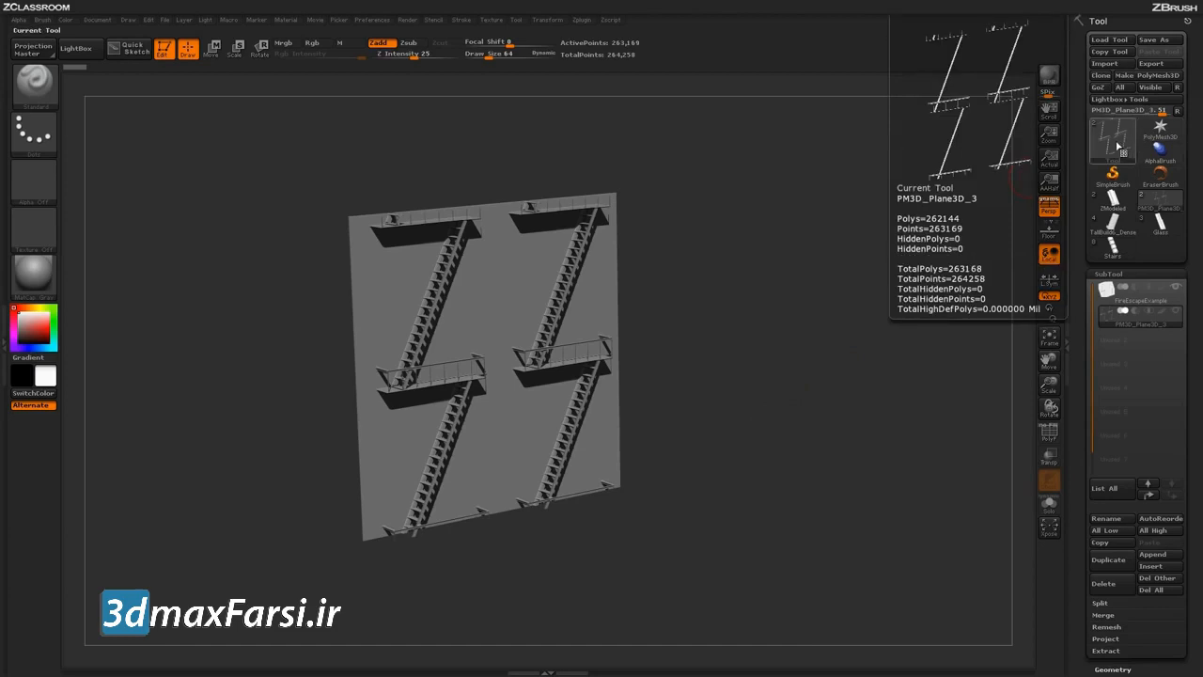
Step: Switch to the Cylinder3D primitive, snap it to a front view and turn off perspective
click(1120, 143)
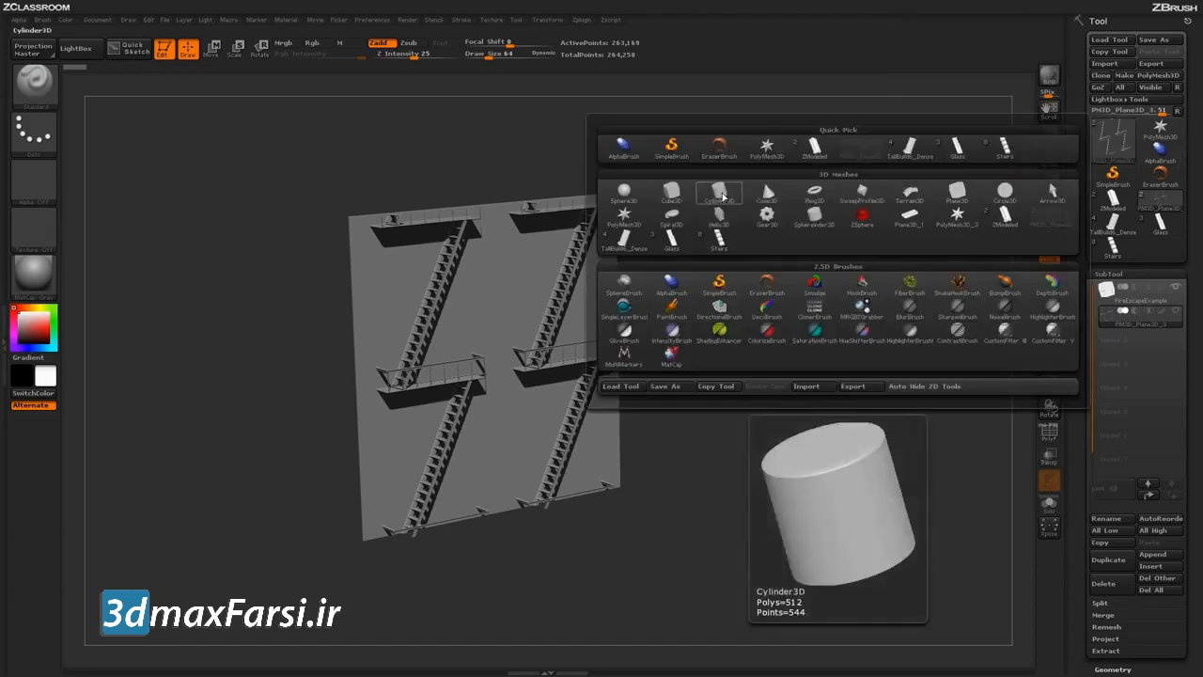
click(720, 194)
shift+drag(831, 475, 807, 432)
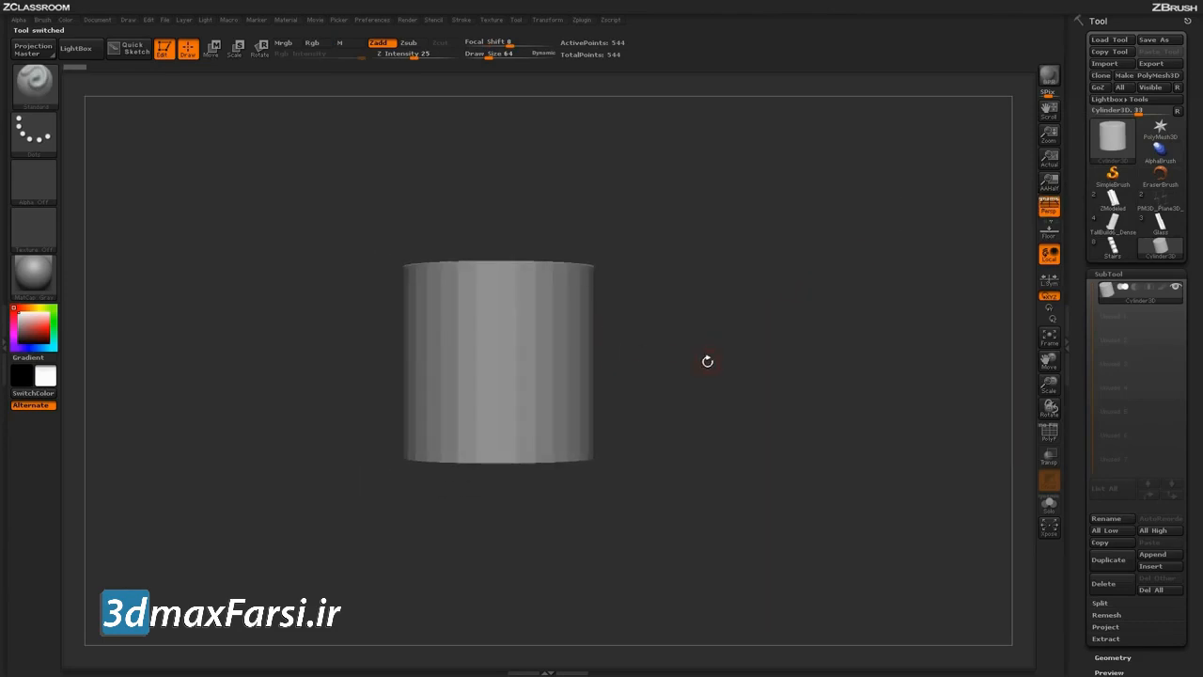
click(1050, 207)
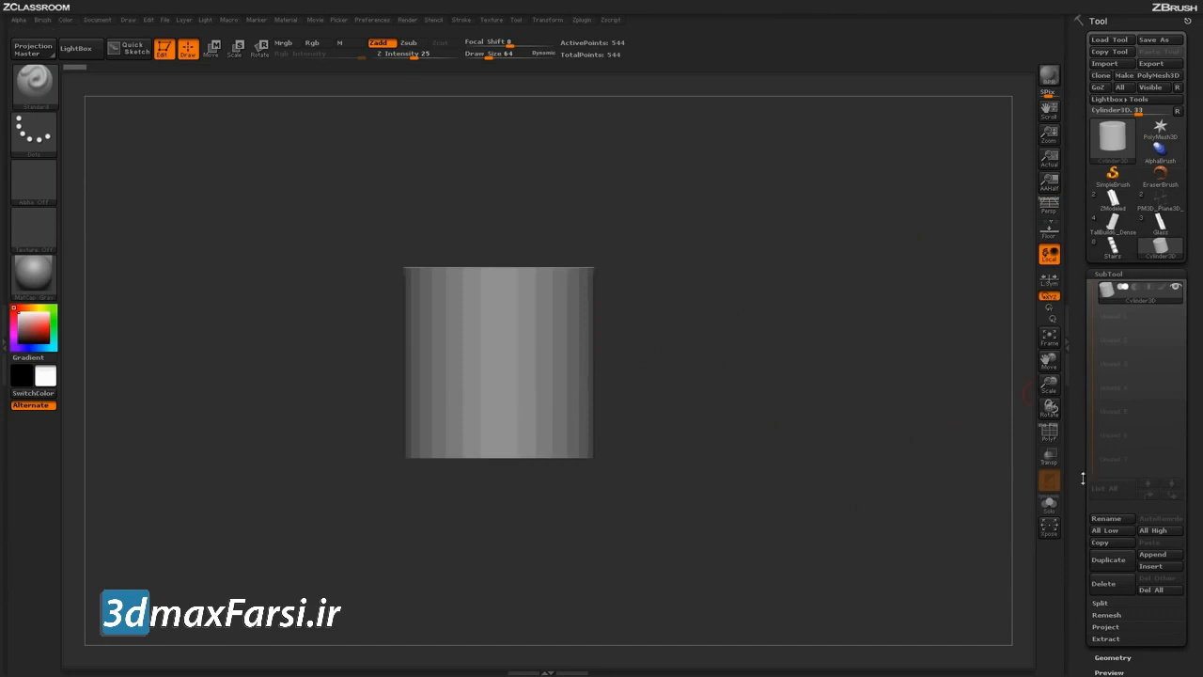
Step: Open the cylinder's Initialize settings and check its orientation with the floor grid before snapping back to the front view
scroll(1116, 385, down, 5)
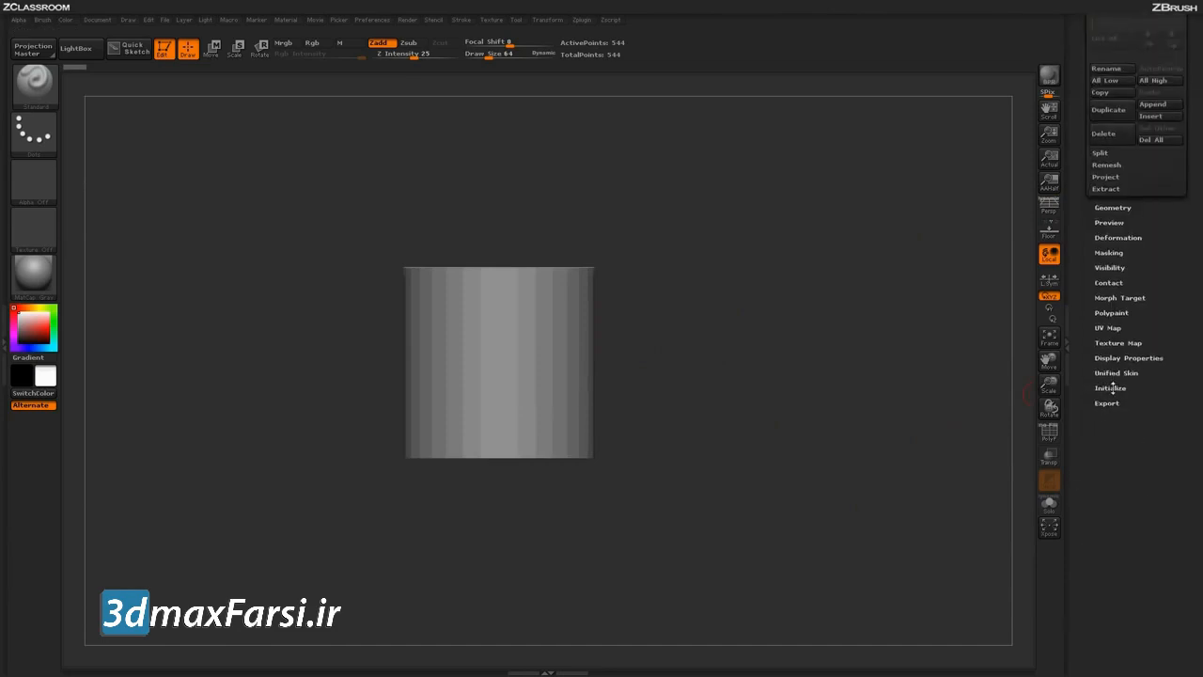
click(1111, 387)
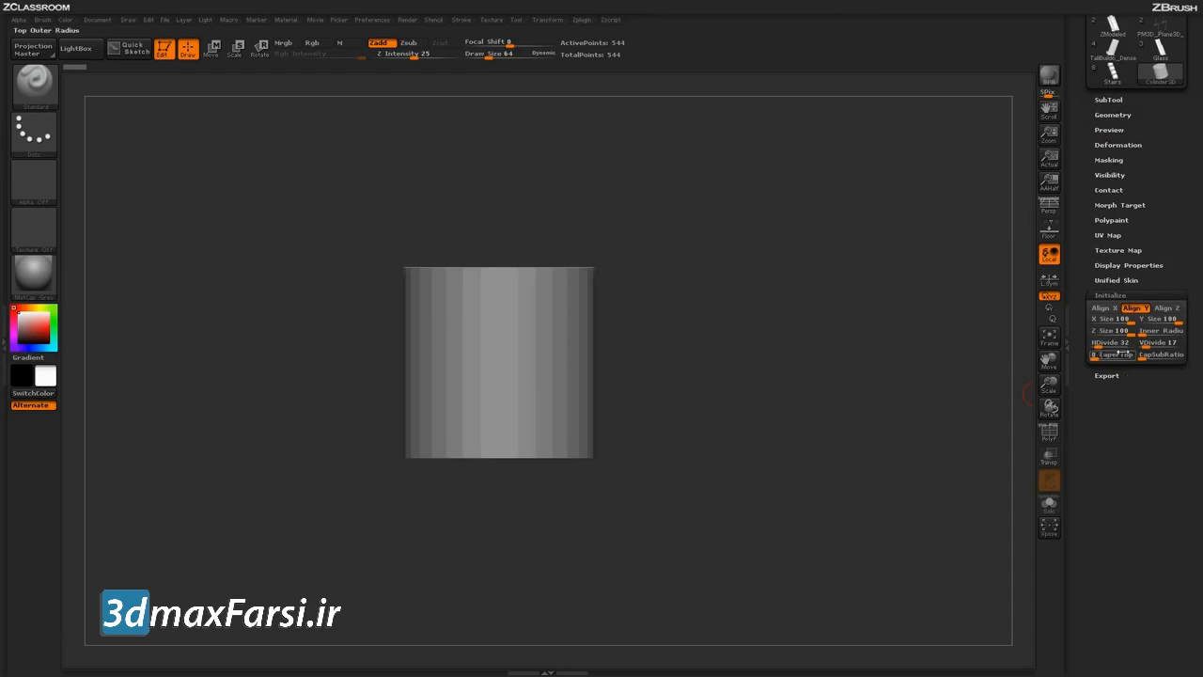
click(1048, 233)
mouse_move(916, 338)
mouse_down()
mouse_move(950, 376)
mouse_move(986, 385)
mouse_move(910, 383)
mouse_move(967, 380)
mouse_move(910, 376)
mouse_move(940, 369)
mouse_move(932, 355)
mouse_up()
click(1051, 235)
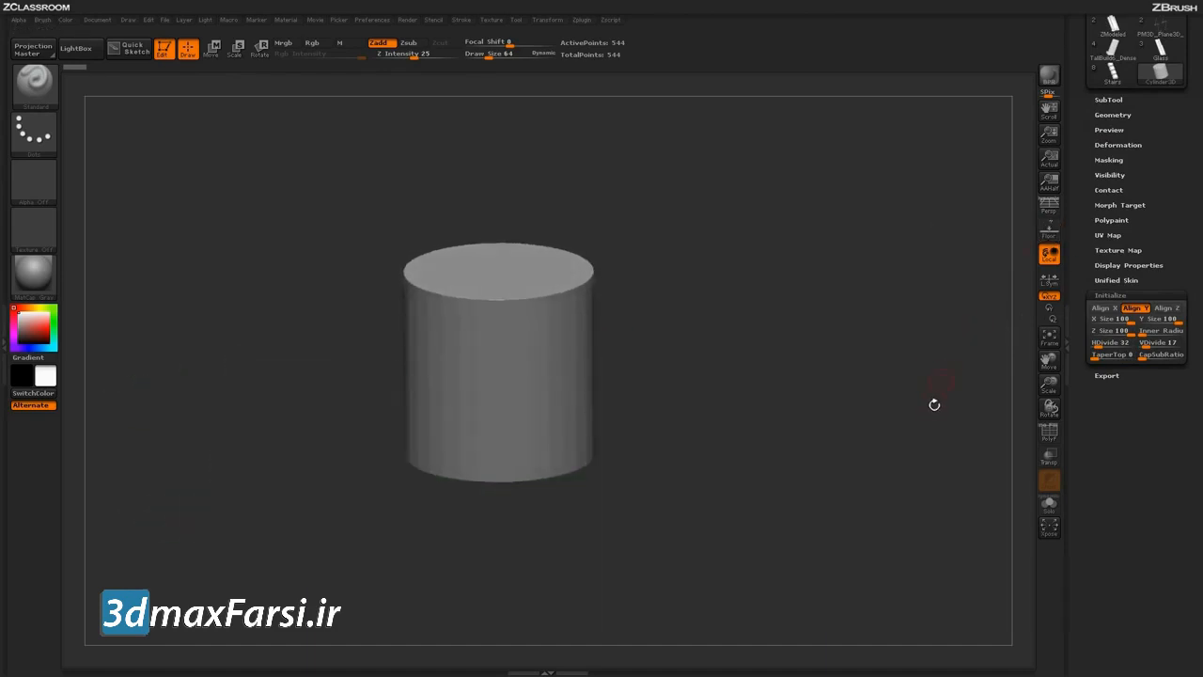
shift+drag(931, 403, 940, 407)
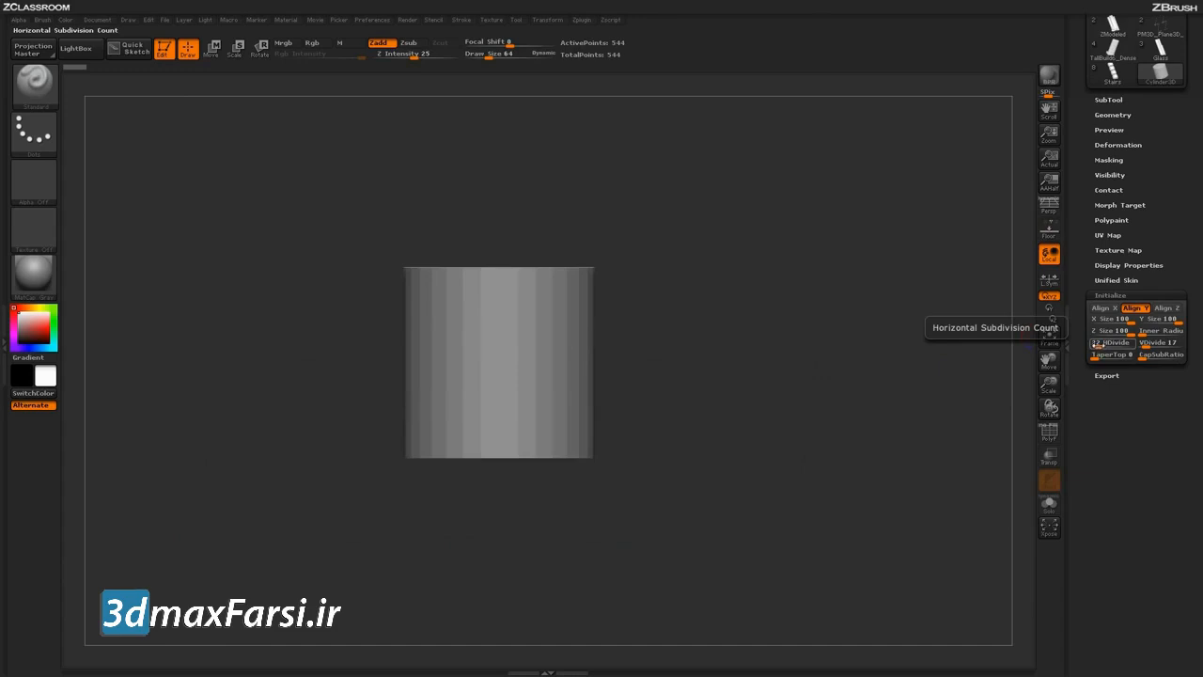
Step: Turn on the polyframe display and set the cylinder's VDivide to 4
click(1050, 432)
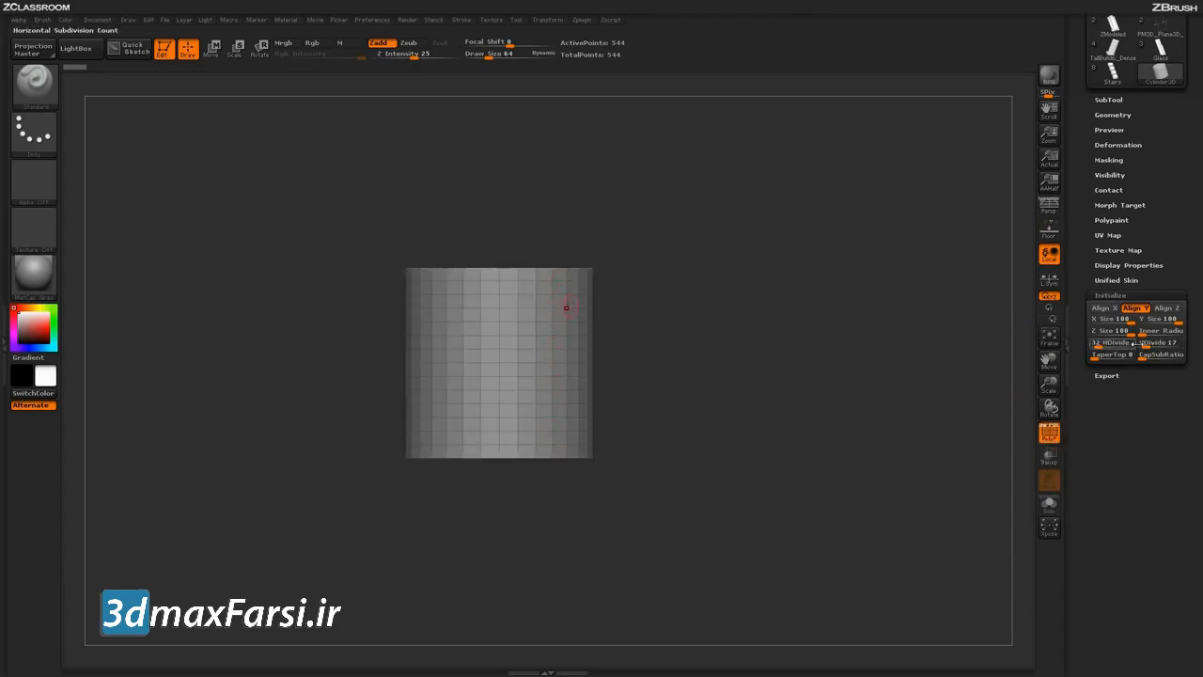
drag(1158, 344, 1116, 363)
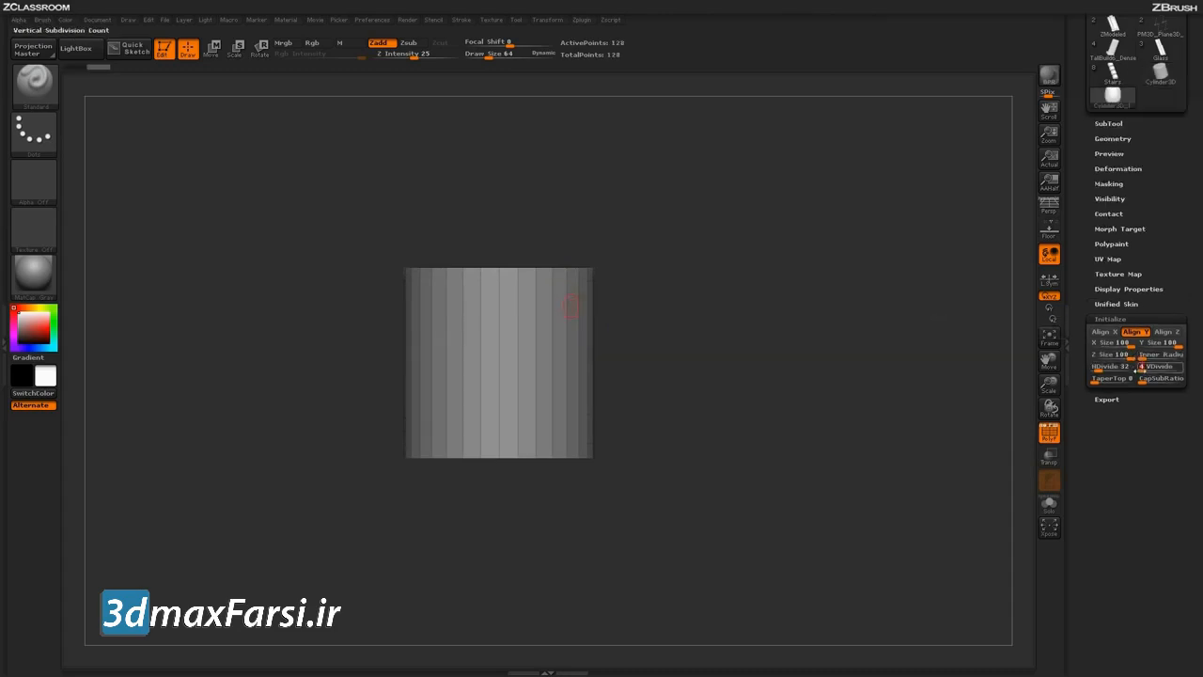
drag(875, 413, 914, 462)
click(1109, 366)
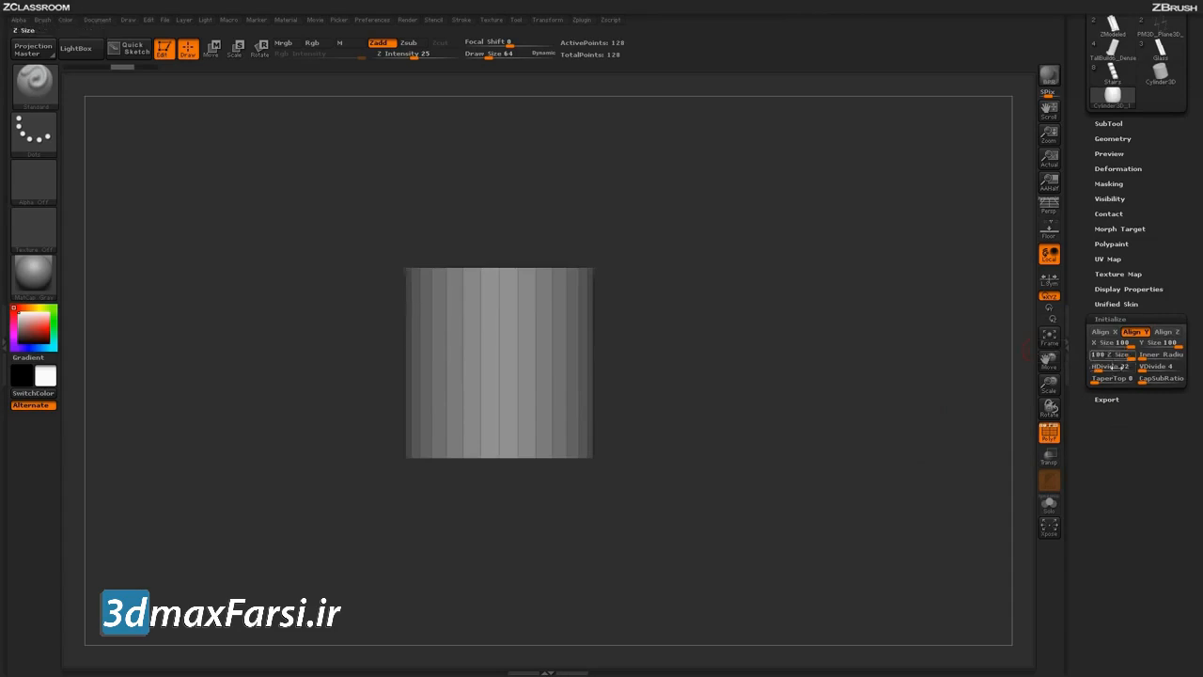
Step: Convert the cylinder into a PolyMesh3D and save the project
drag(1177, 222, 1168, 329)
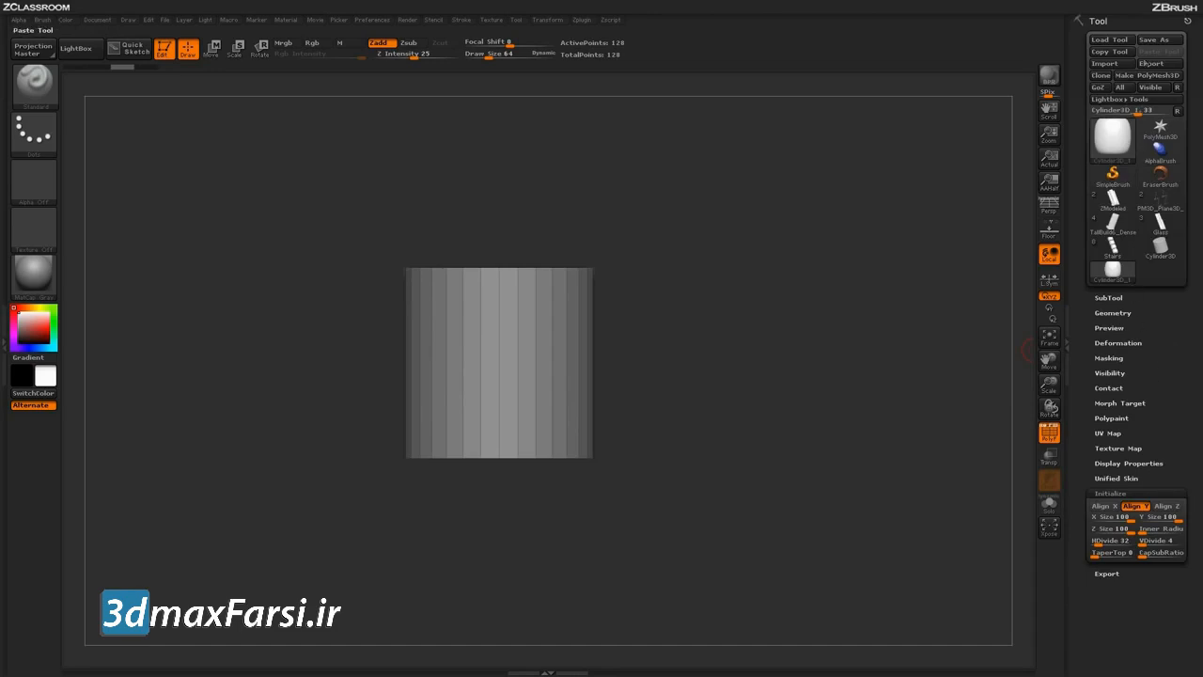
click(1140, 77)
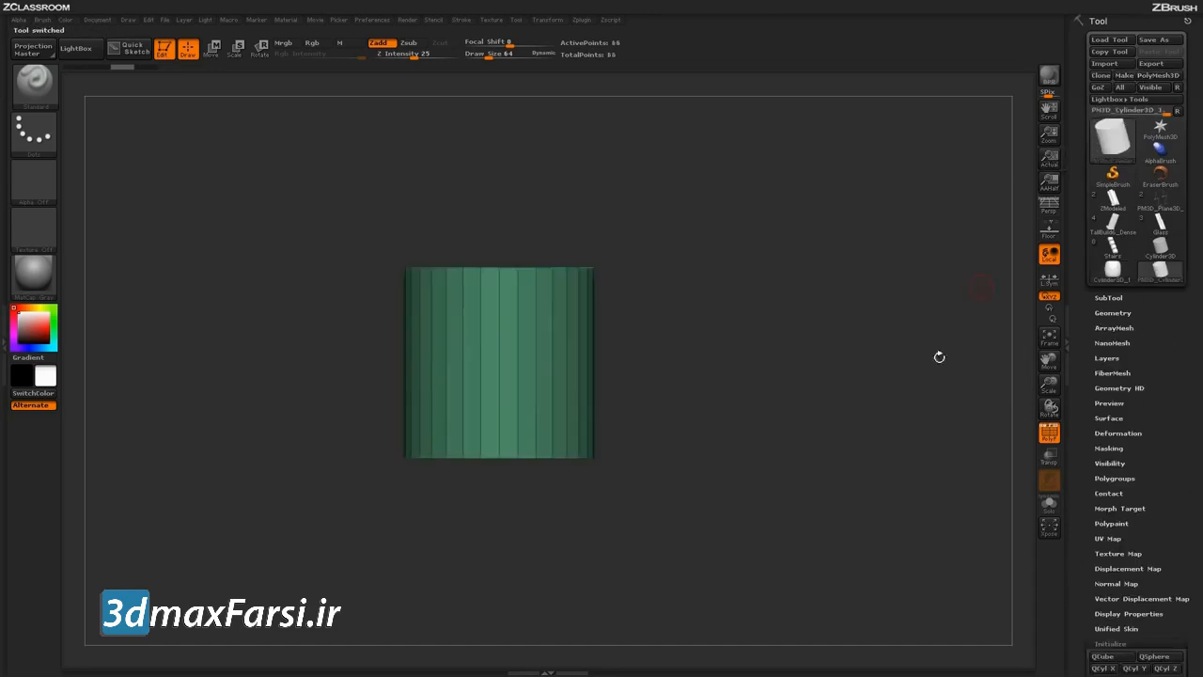
mouse_move(919, 428)
mouse_down()
mouse_move(899, 479)
mouse_move(918, 449)
mouse_up()
key(ctrl+s)
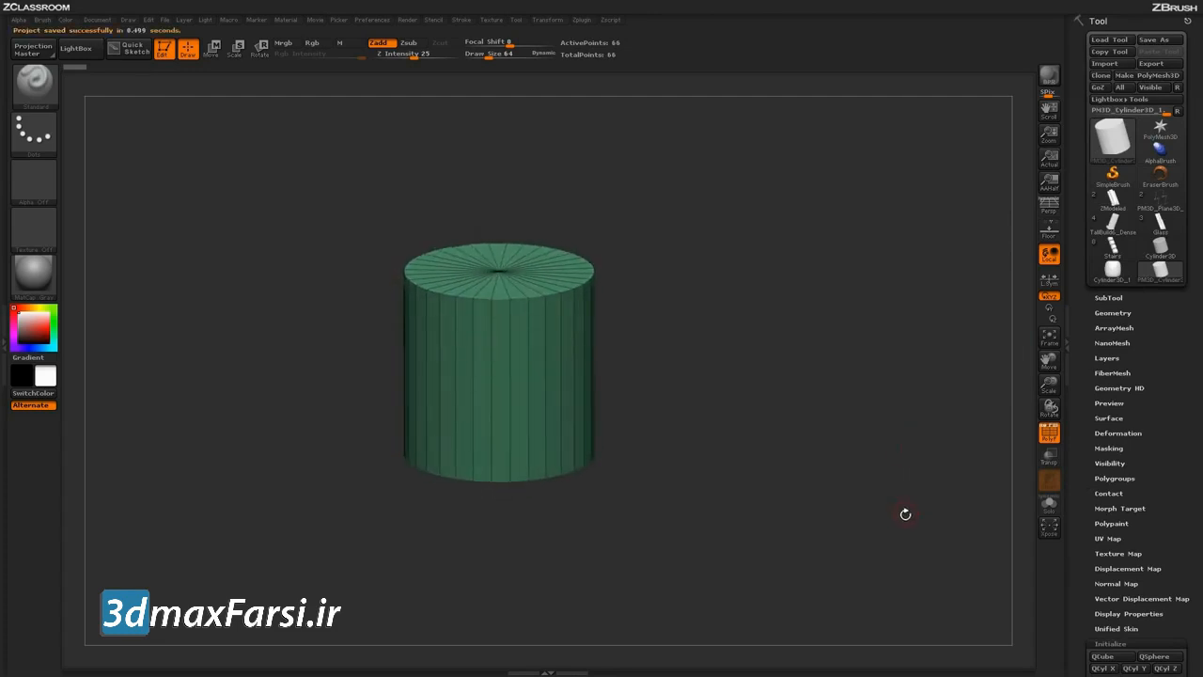
Step: Activate the ZModeler brush for editing the polymesh cylinder
mouse_move(800, 429)
mouse_down()
mouse_move(810, 454)
mouse_move(801, 444)
mouse_up()
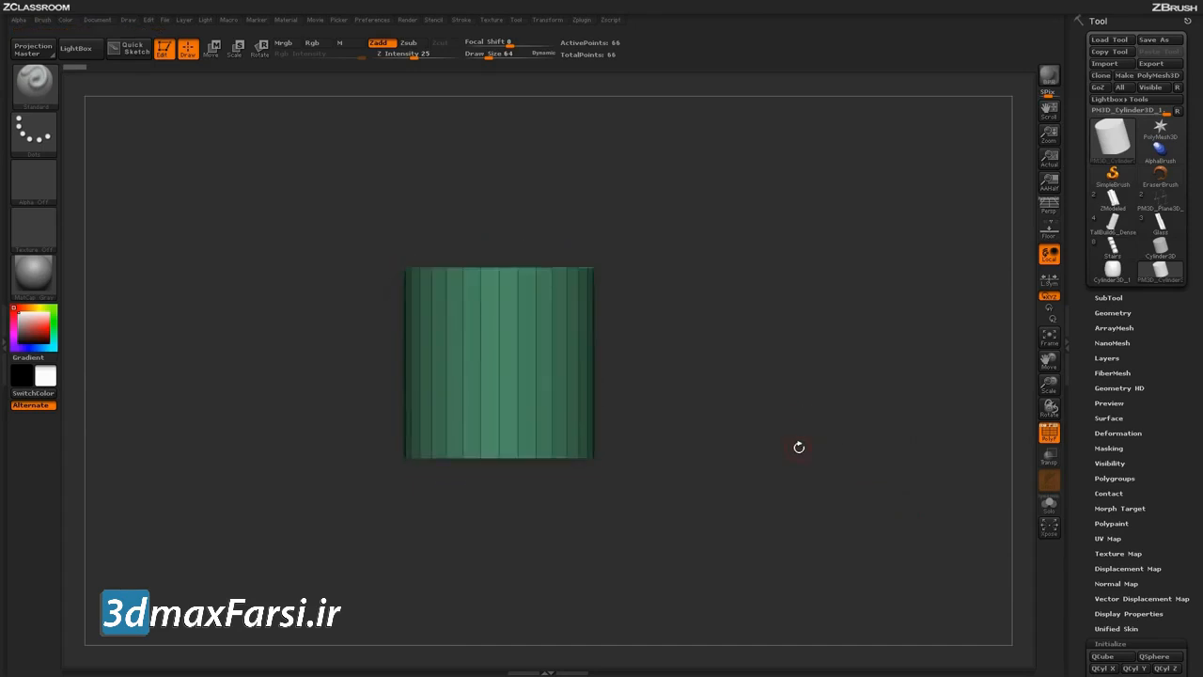
key(b)
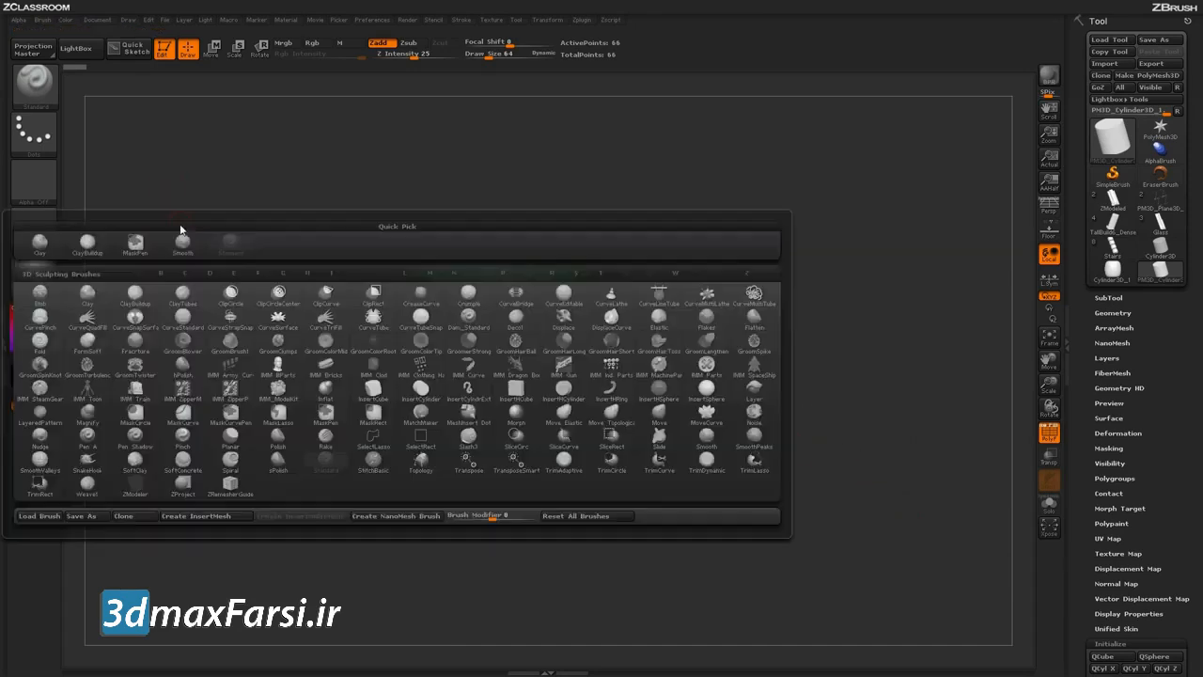
key(z)
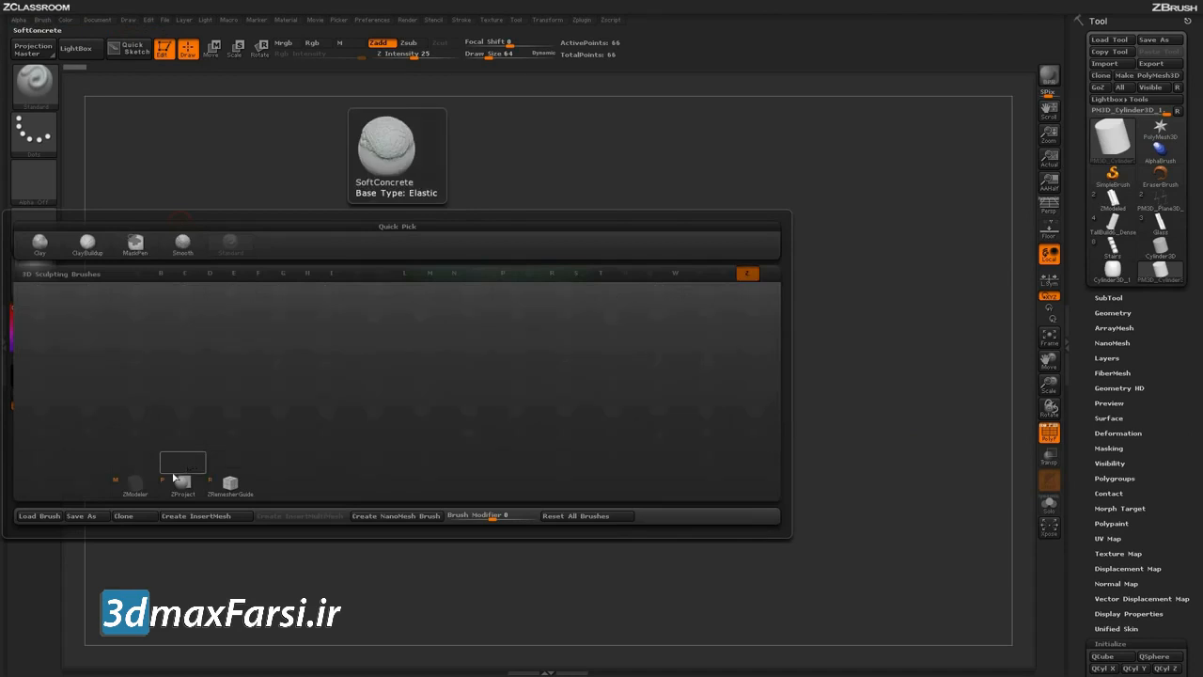
key(m)
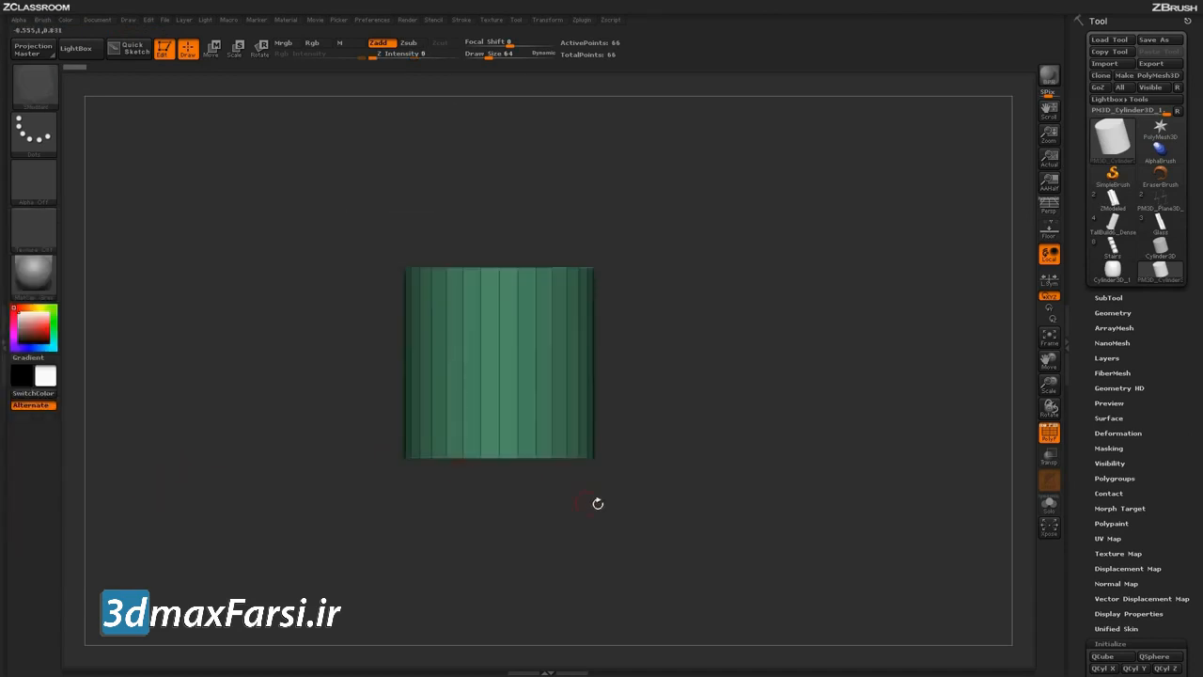
Step: Insert a circular edge loop around the centre of both the top and bottom caps of the cylinder
drag(820, 453, 820, 477)
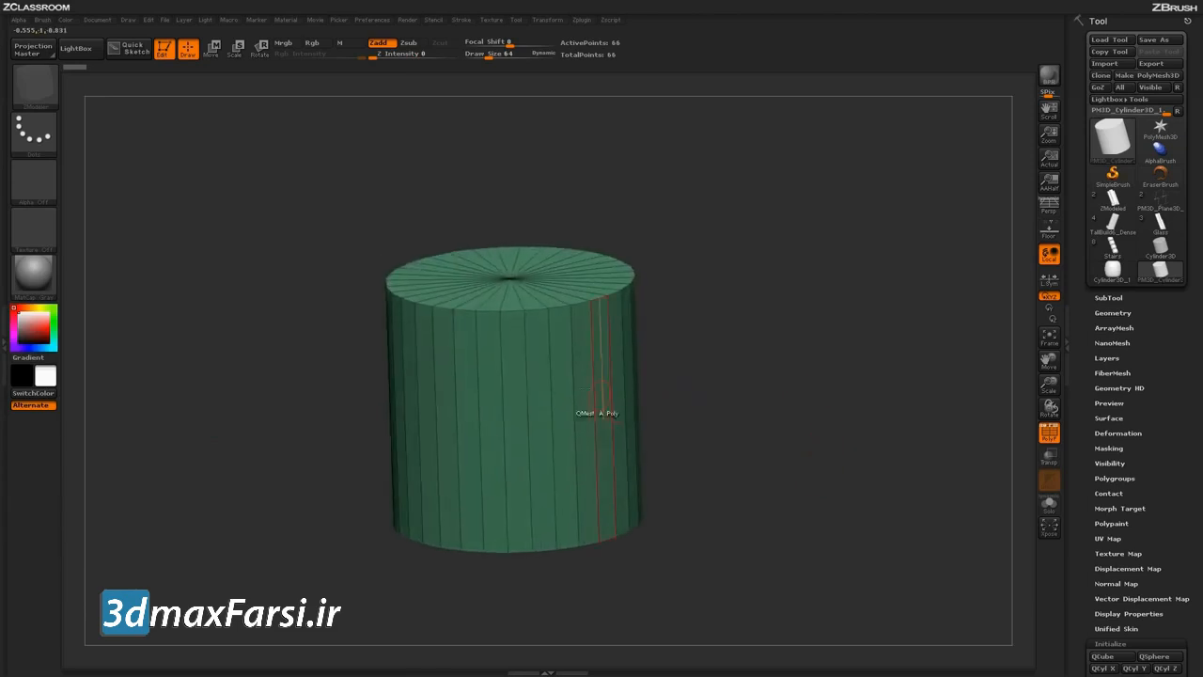
drag(735, 276, 757, 328)
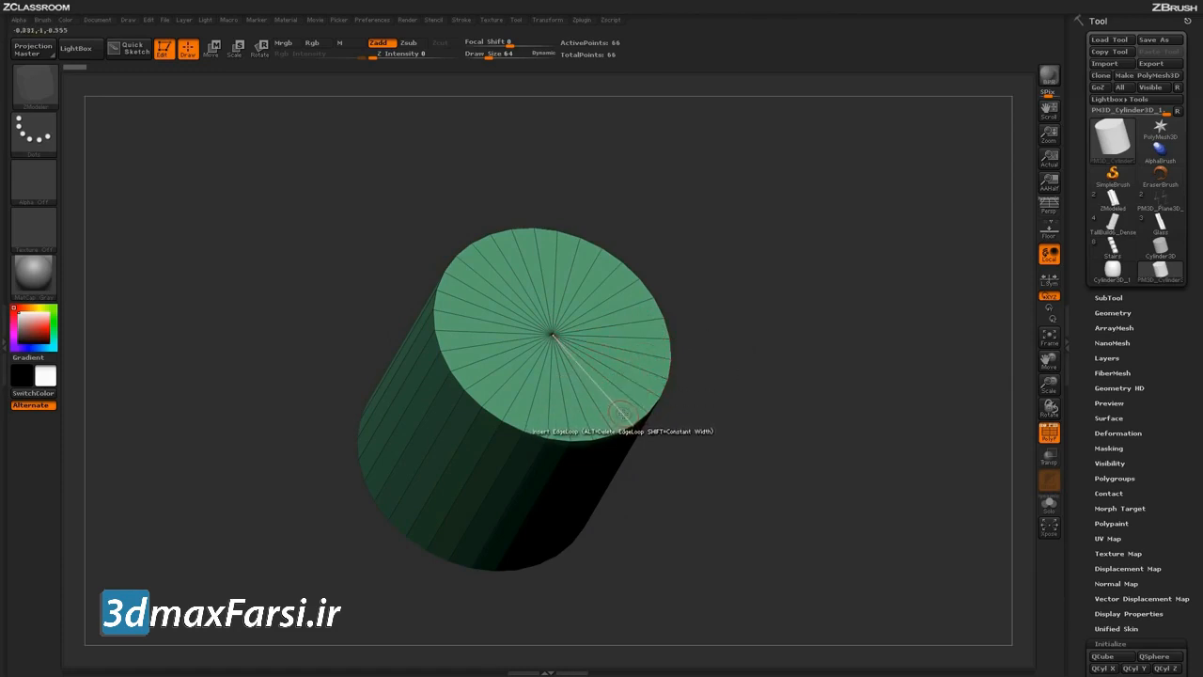
click(621, 413)
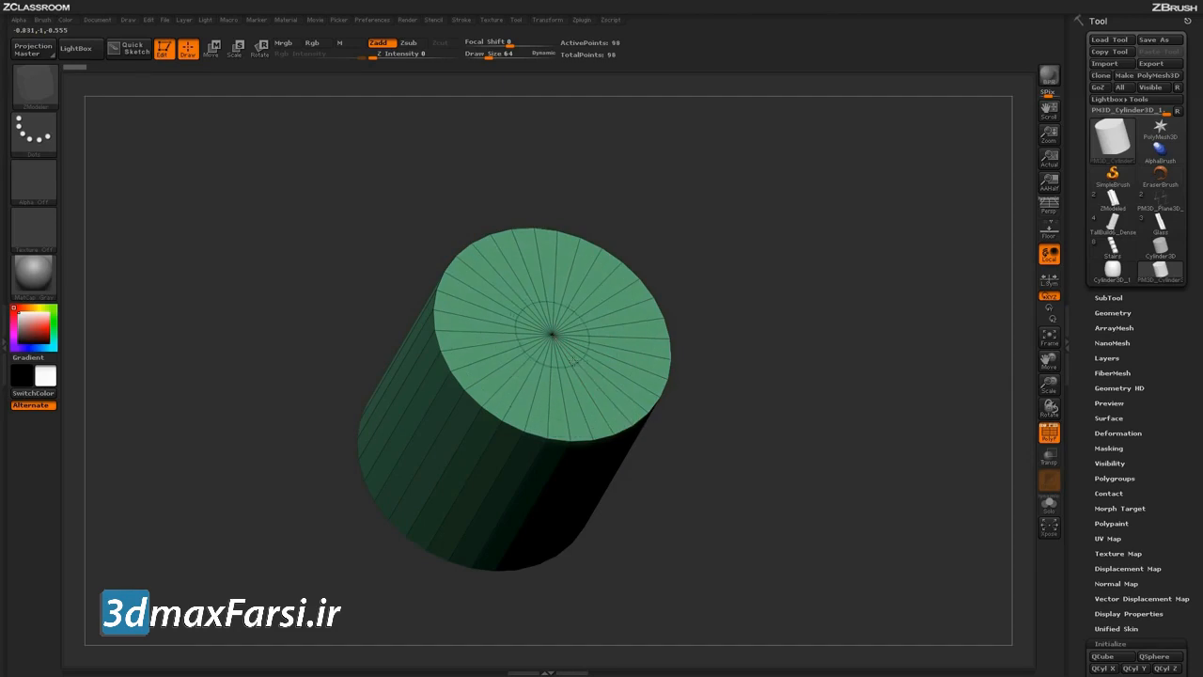
drag(754, 455, 714, 368)
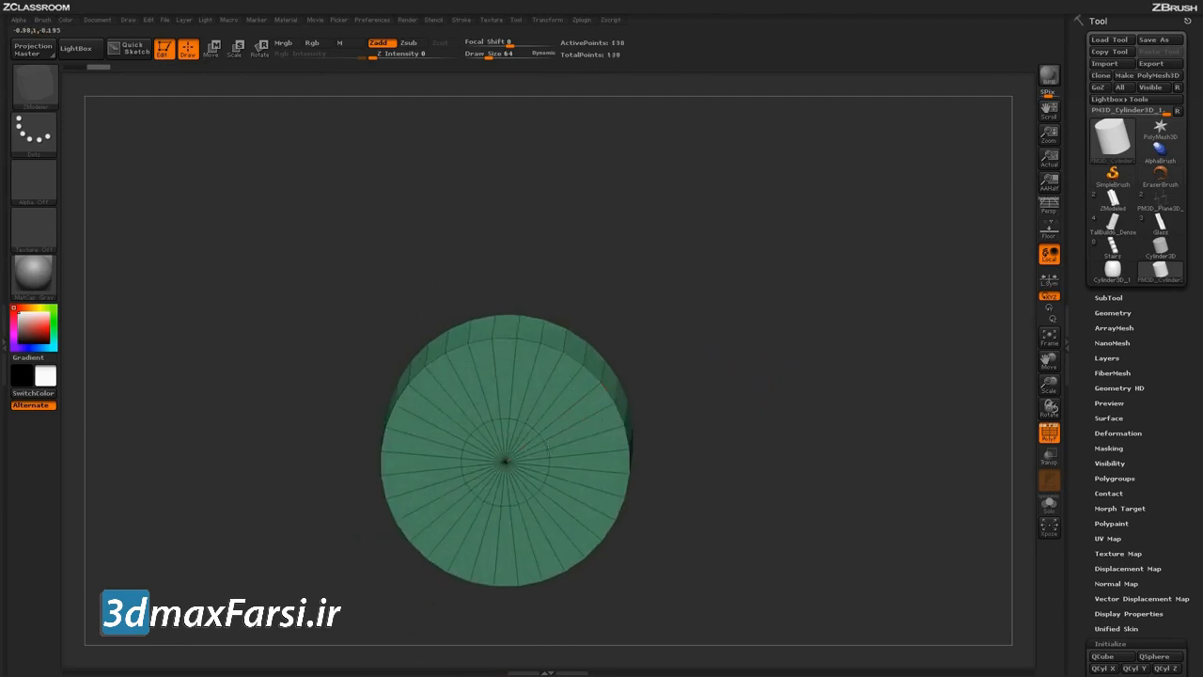
Step: Stretch the cylinder into a long column by moving both caps outward with the polygon action Move on Flat Island
drag(799, 423, 636, 384)
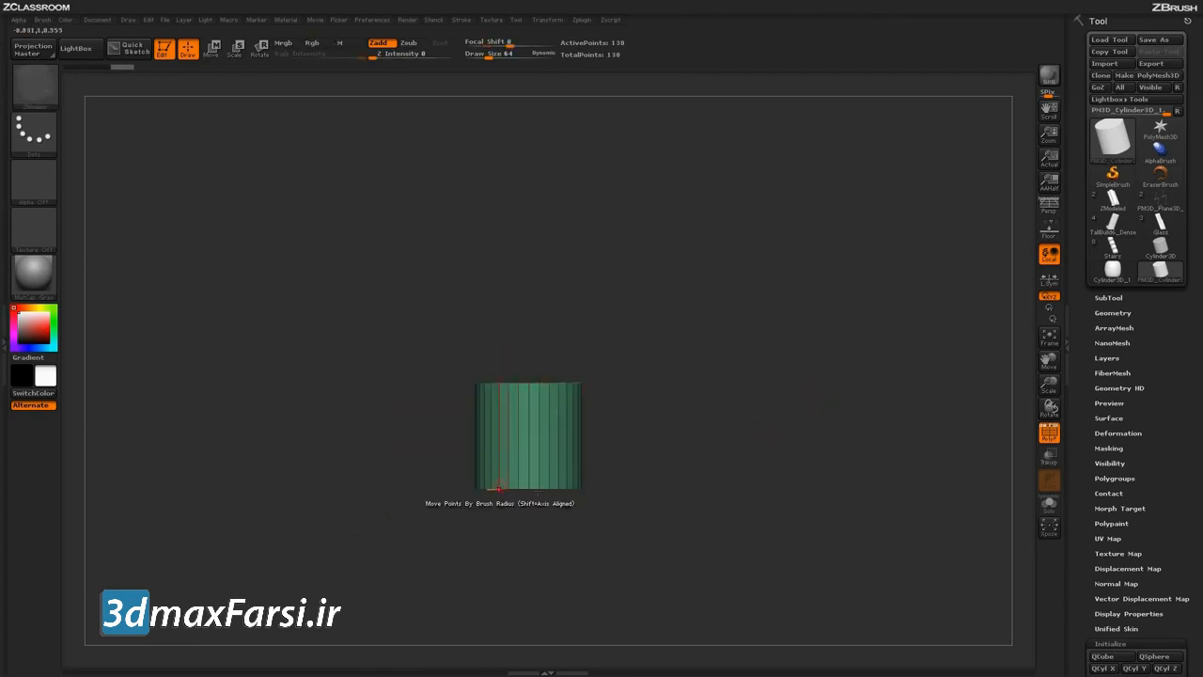
alt+drag(711, 408, 530, 323)
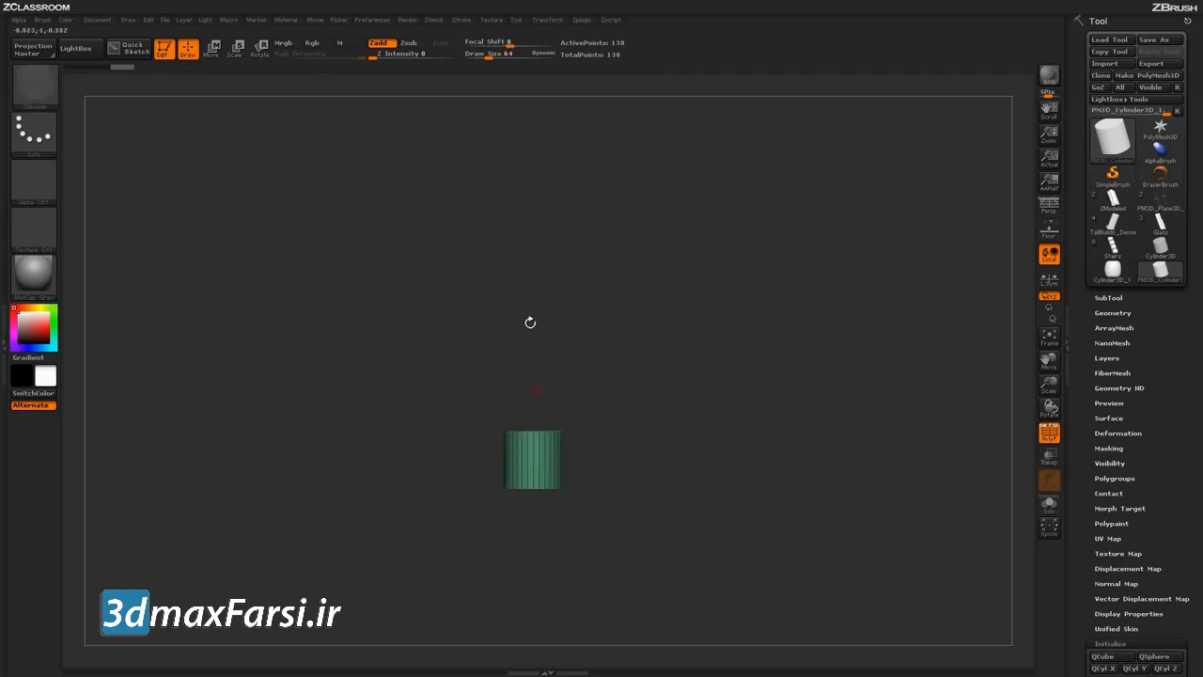
drag(567, 368, 736, 480)
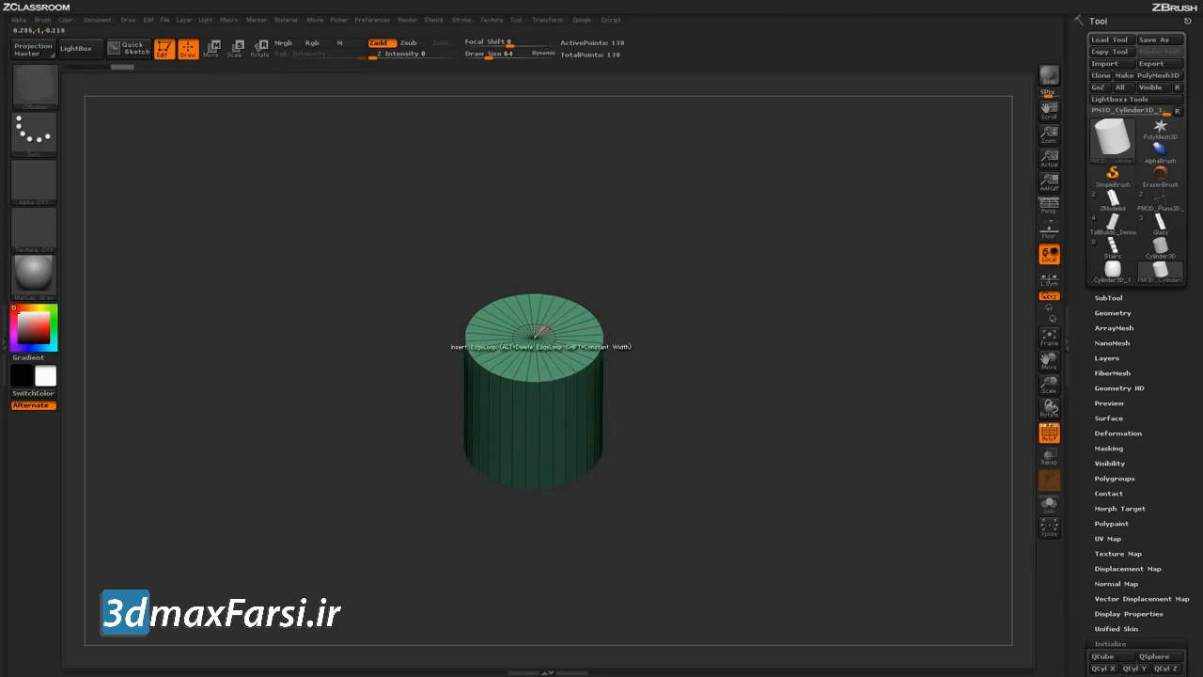
key(space)
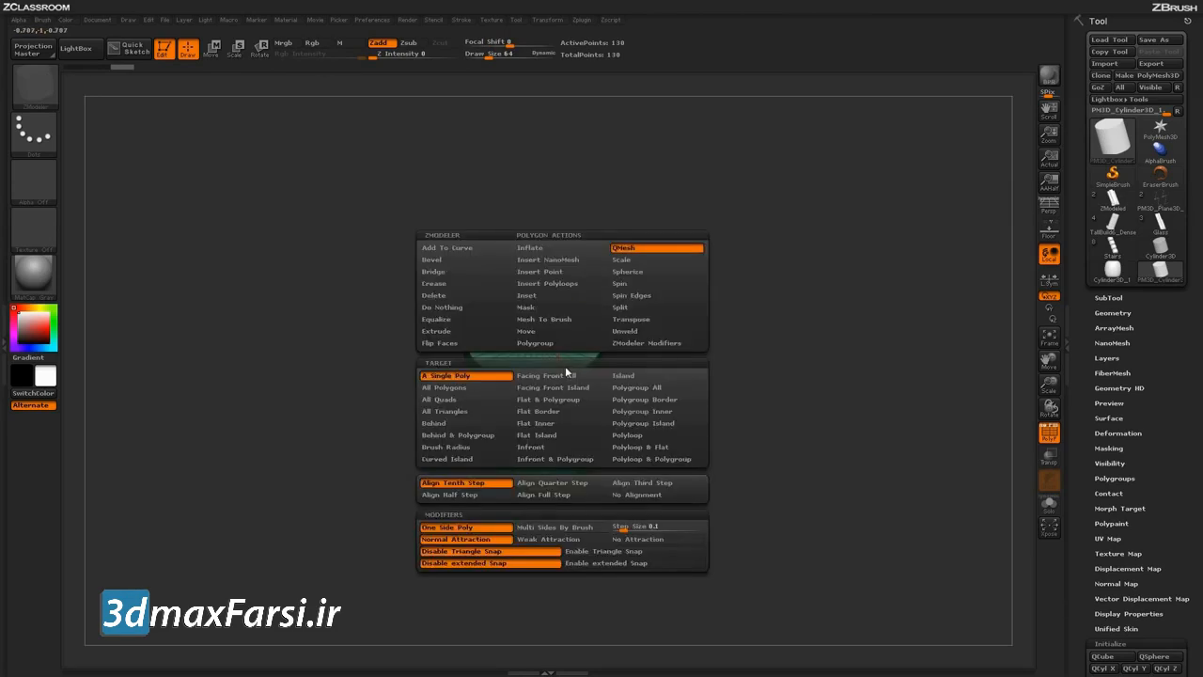
click(559, 334)
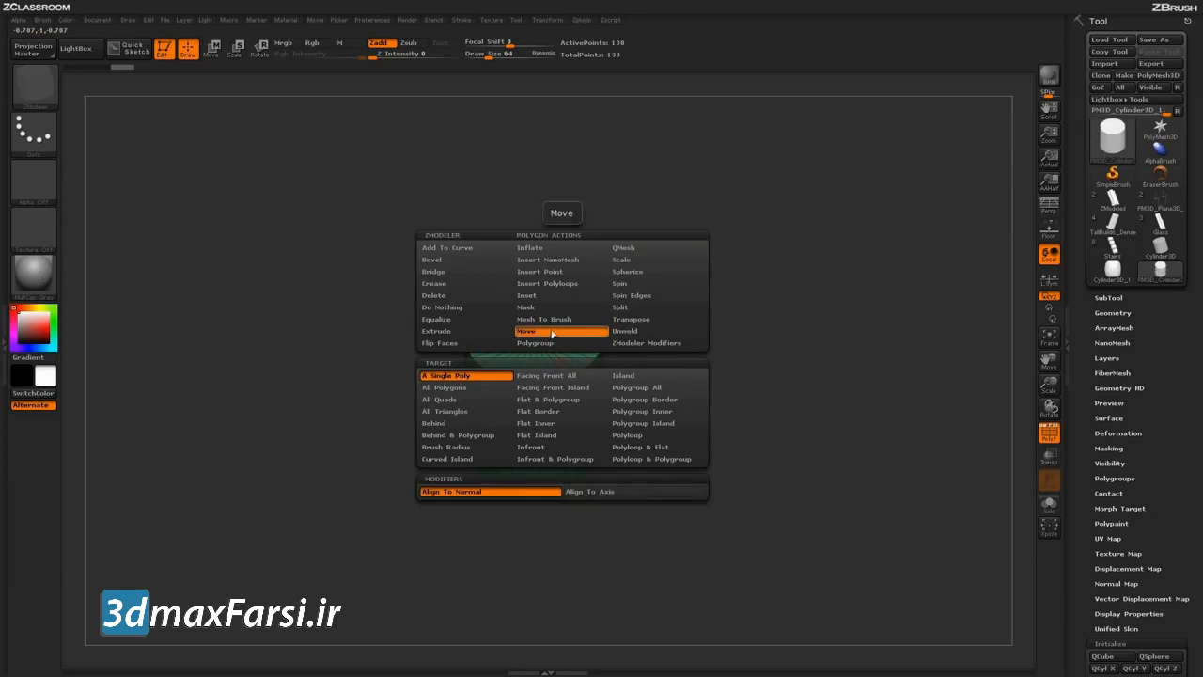
click(560, 436)
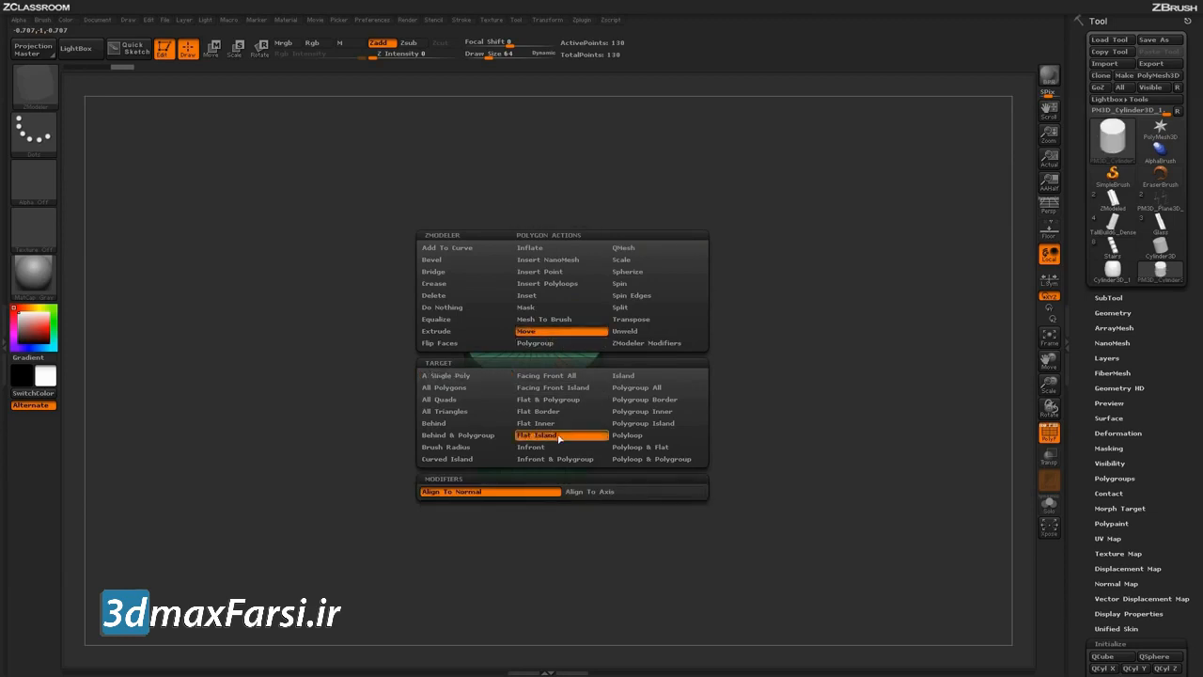
mouse_move(760, 416)
mouse_down()
mouse_move(765, 398)
mouse_move(745, 405)
mouse_move(758, 401)
mouse_up()
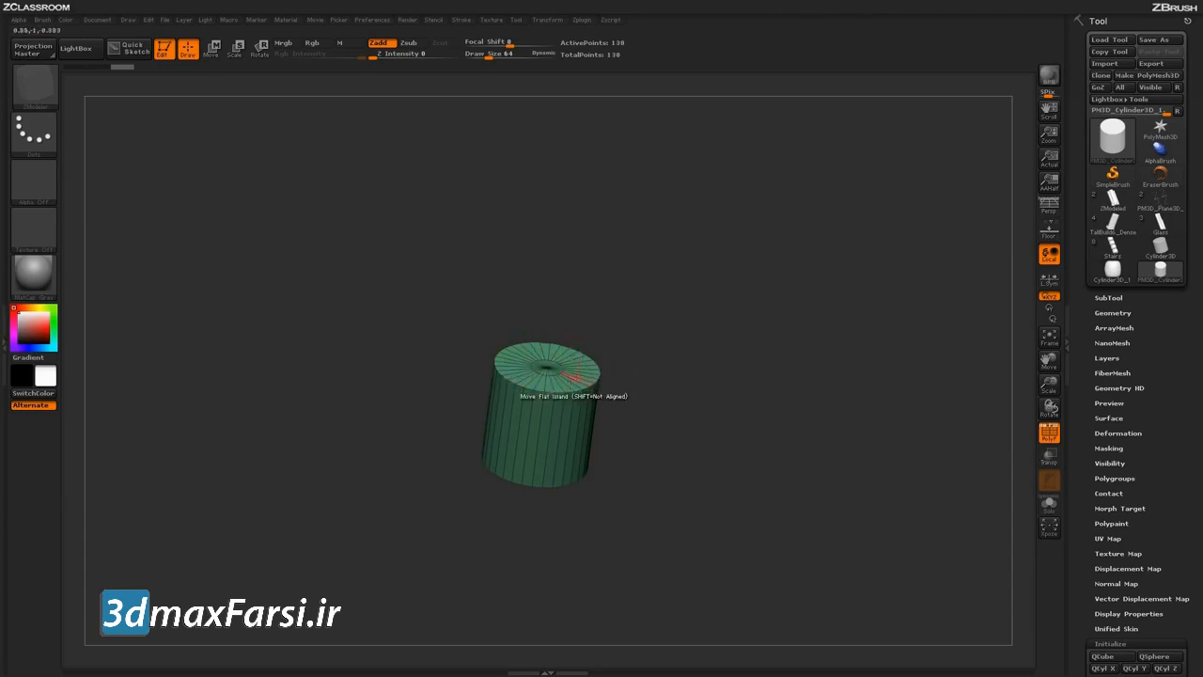
drag(548, 386, 642, 114)
mouse_move(749, 427)
shift+mouse_down()
mouse_move(739, 443)
mouse_move(668, 379)
shift+mouse_up()
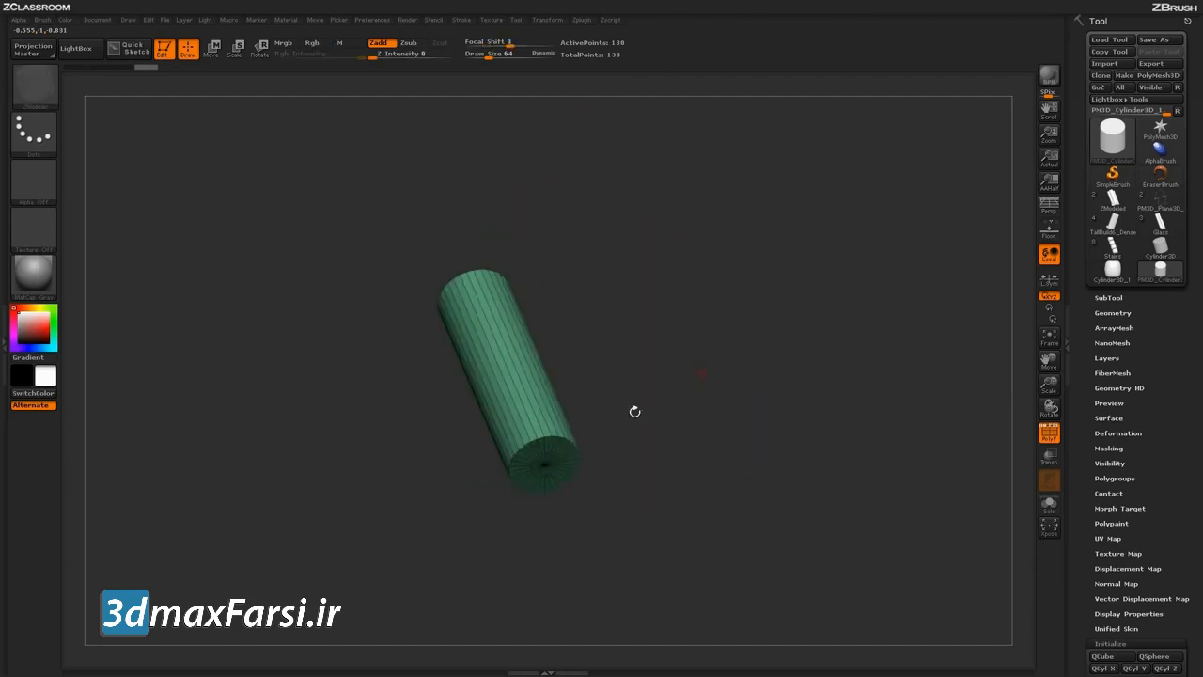
drag(579, 466, 616, 565)
mouse_move(781, 414)
shift+mouse_down()
mouse_move(765, 454)
mouse_move(772, 485)
mouse_move(792, 466)
mouse_move(755, 483)
mouse_move(789, 476)
mouse_move(733, 469)
mouse_move(766, 469)
mouse_move(757, 493)
shift+mouse_up()
alt+drag(741, 453, 727, 430)
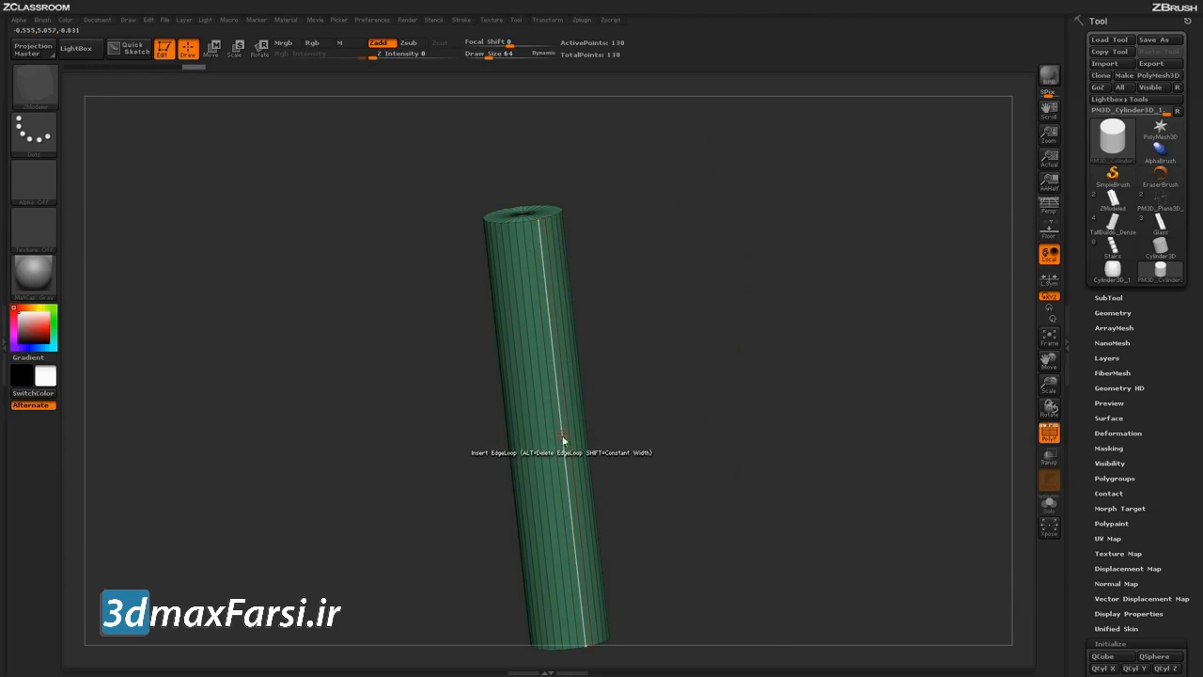
Step: Insert many evenly spaced horizontal edge loops along the column's side using the Multiple EdgeLoops target
key(space)
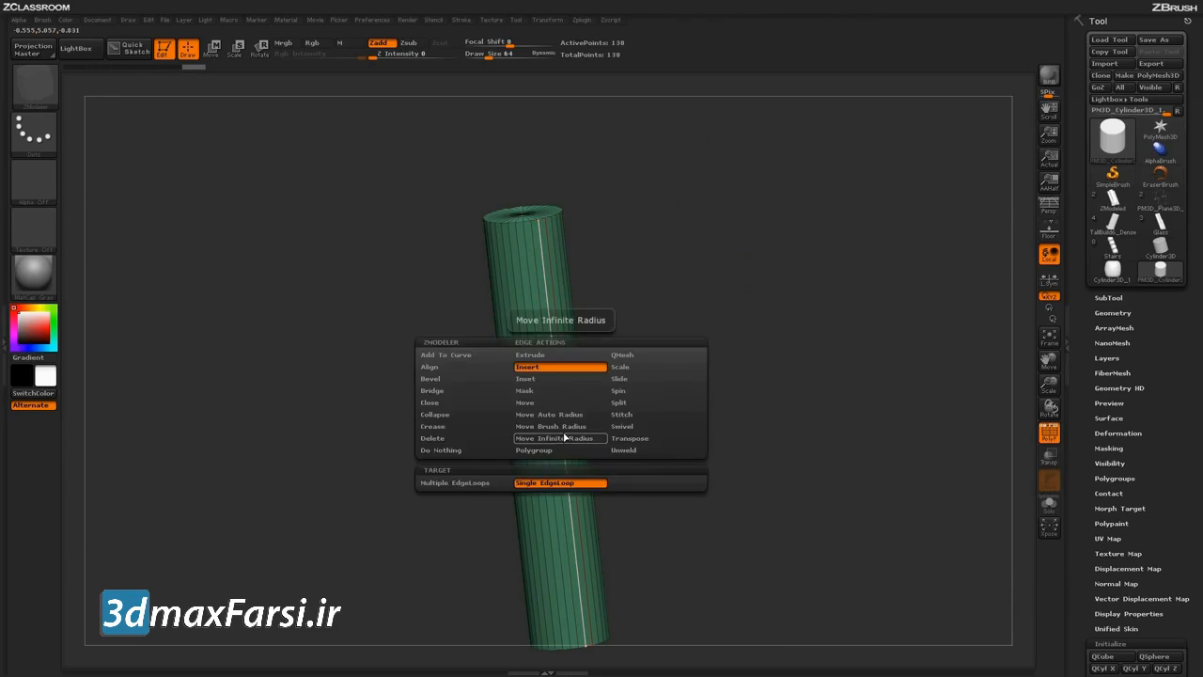
click(491, 485)
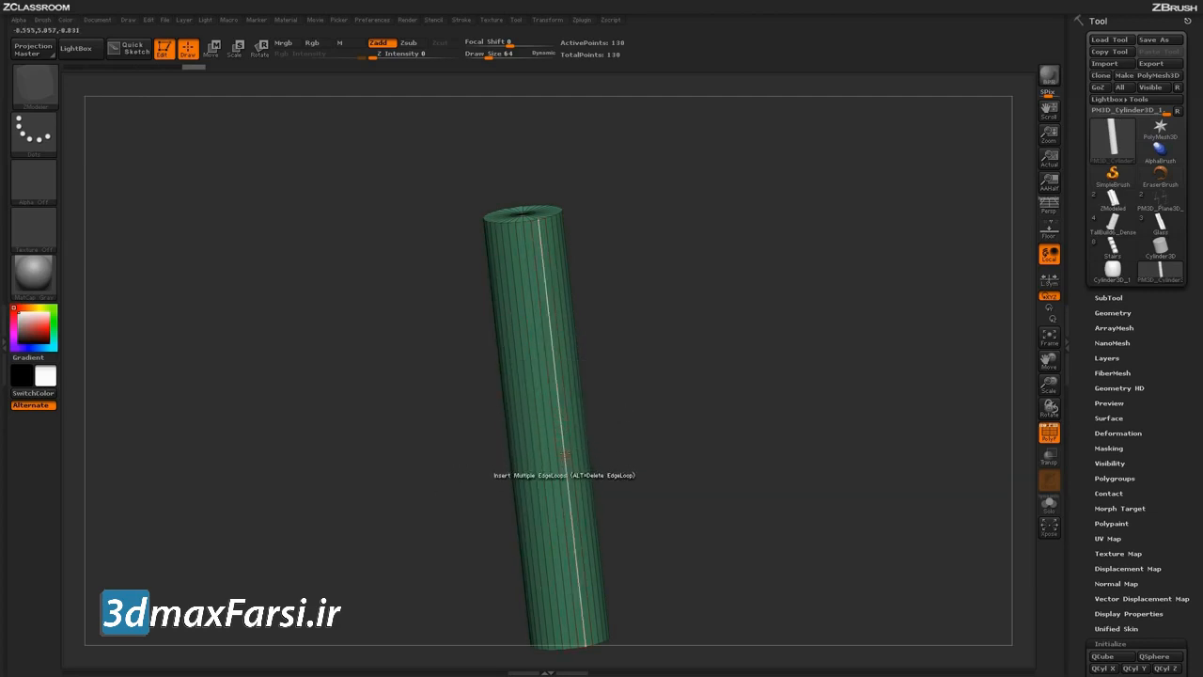
click(564, 447)
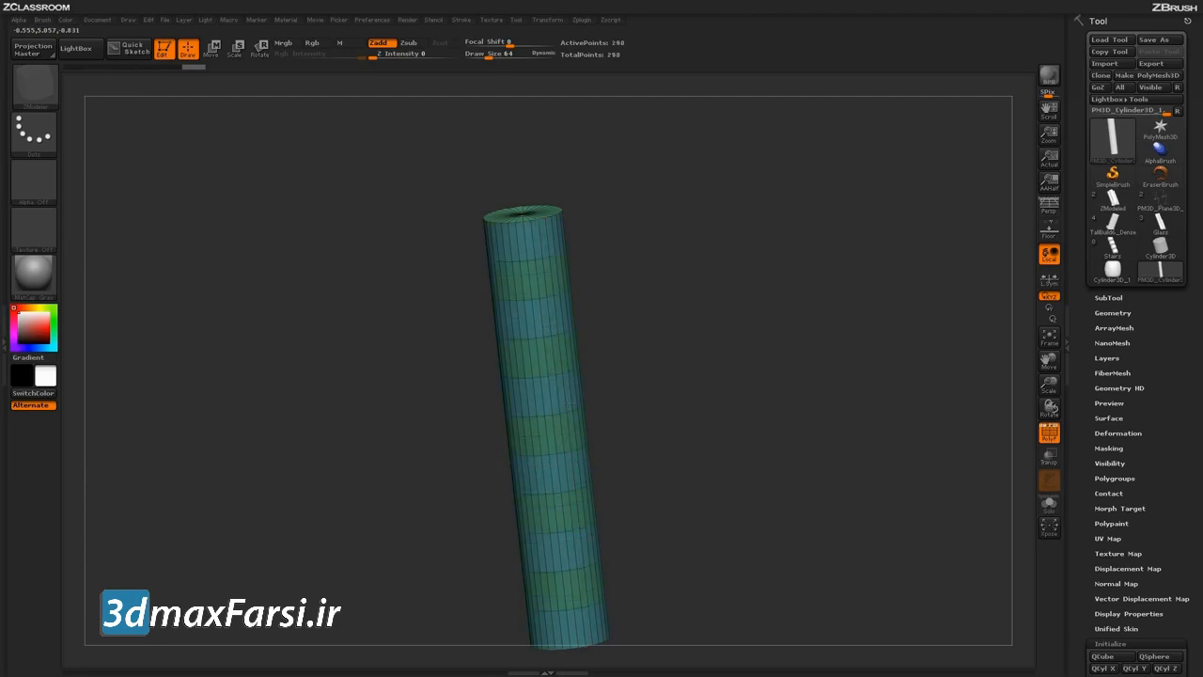
click(567, 378)
drag(569, 375, 567, 362)
drag(566, 359, 570, 358)
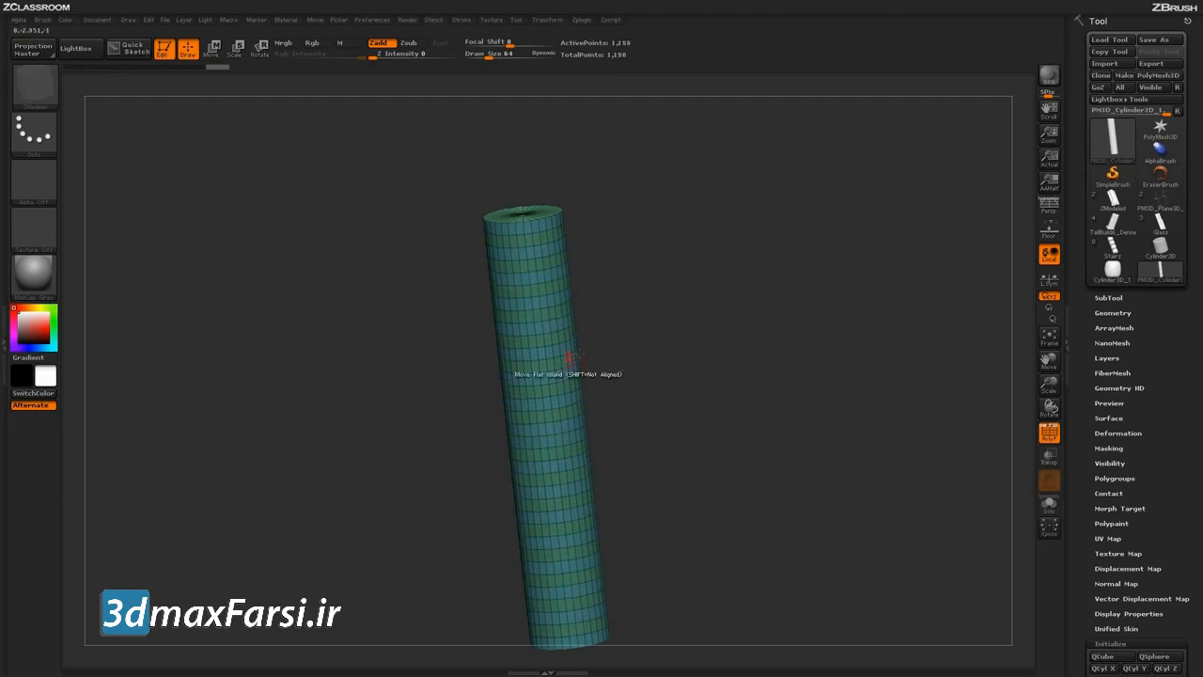
Step: With the Single EdgeLoop target, delete consecutive loops below the column's upper end to form one tall section under a thin top strip
shift+drag(700, 363, 710, 349)
key(f)
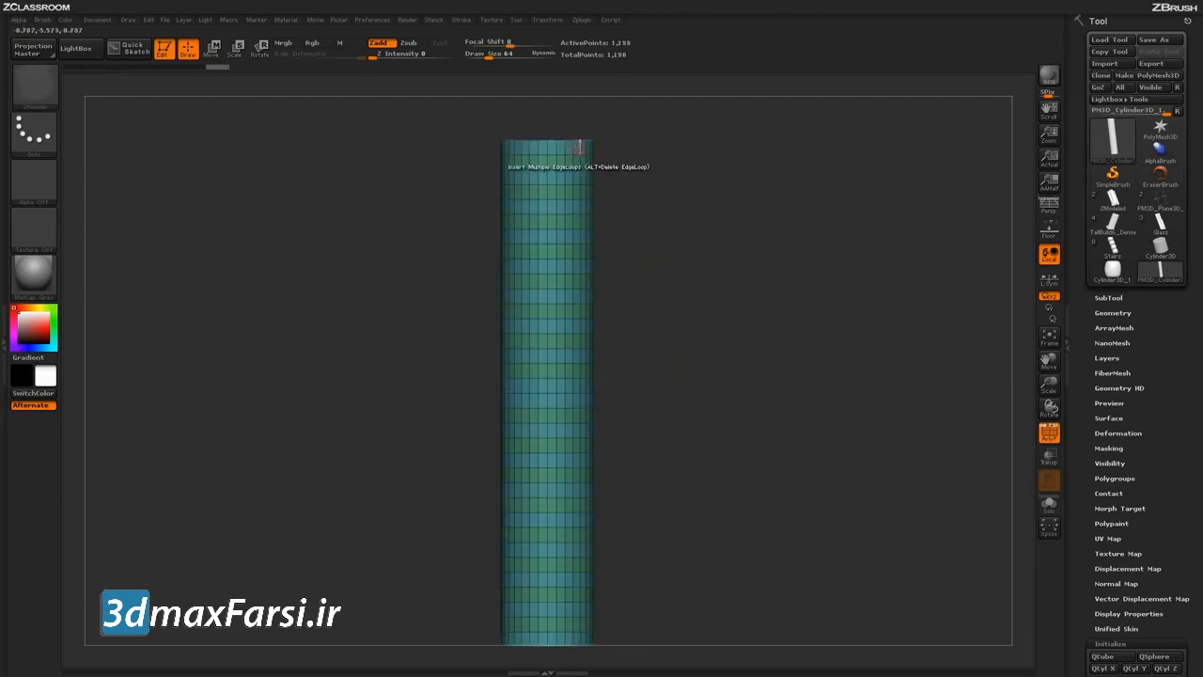
drag(750, 380, 594, 200)
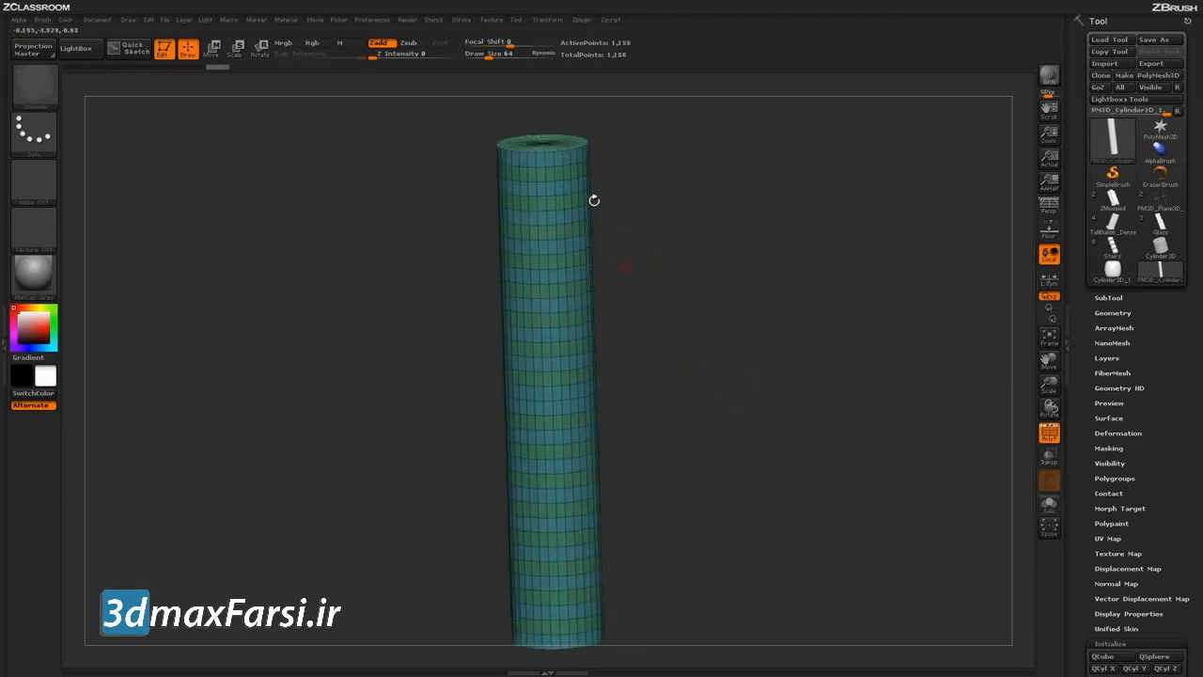
drag(700, 374, 548, 201)
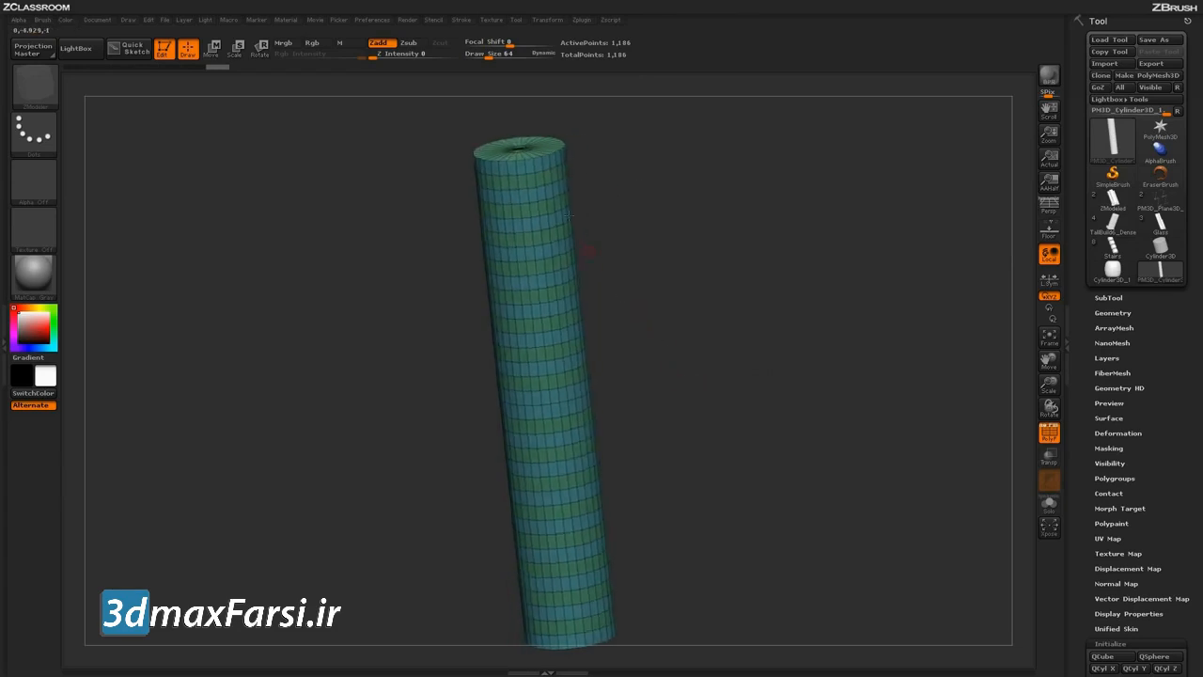
alt+drag(699, 330, 685, 390)
drag(640, 352, 639, 351)
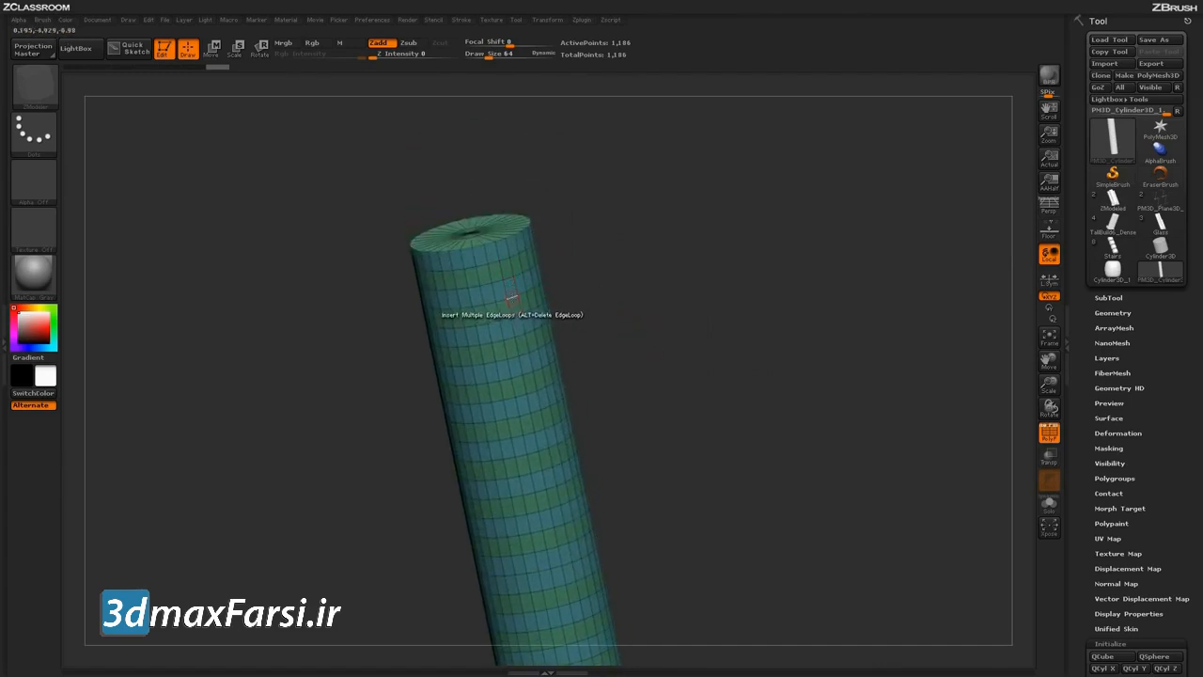
key(space)
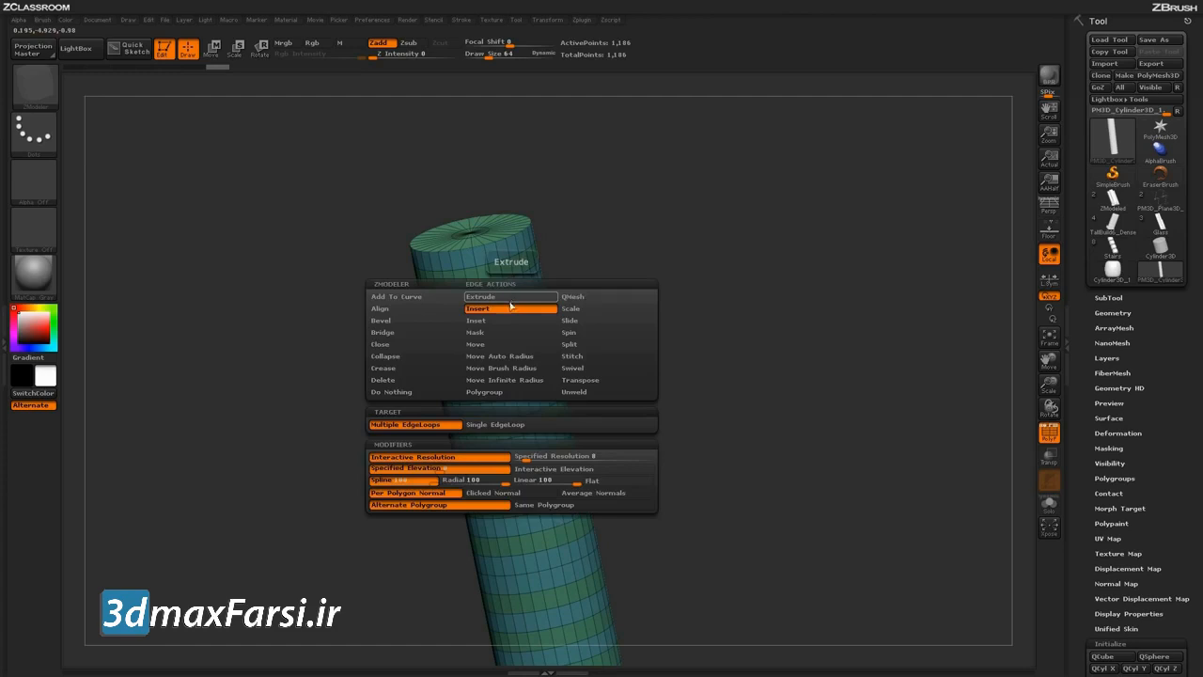
click(506, 425)
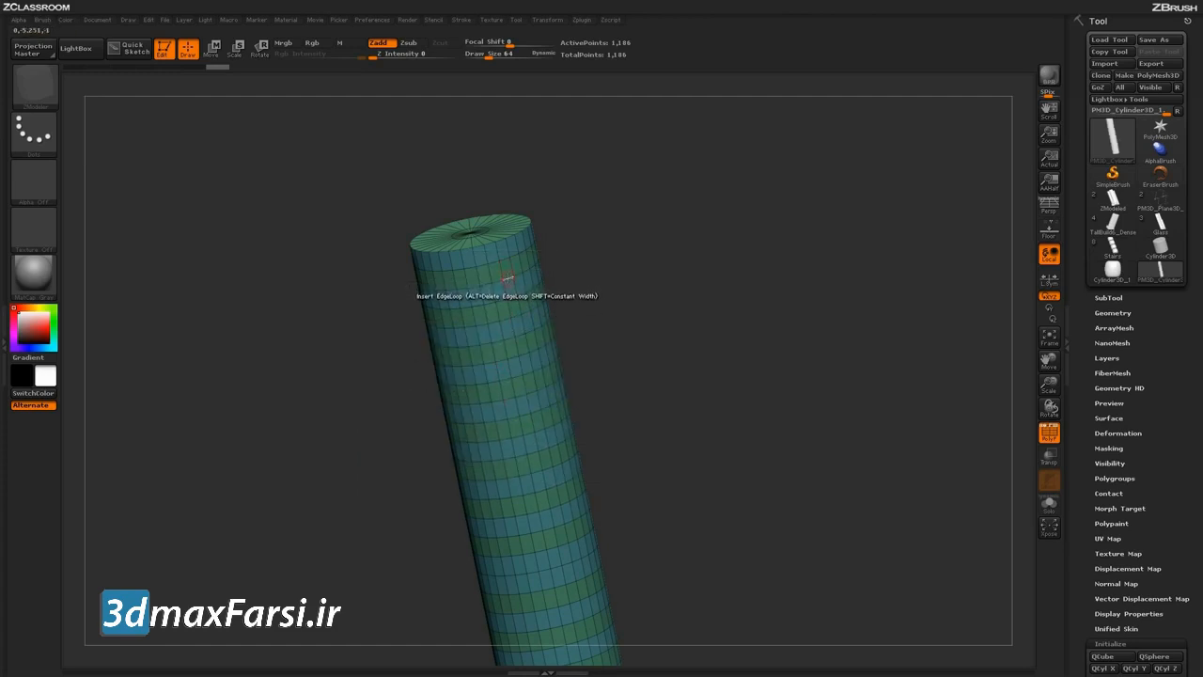
alt+click(508, 279)
alt+click(513, 299)
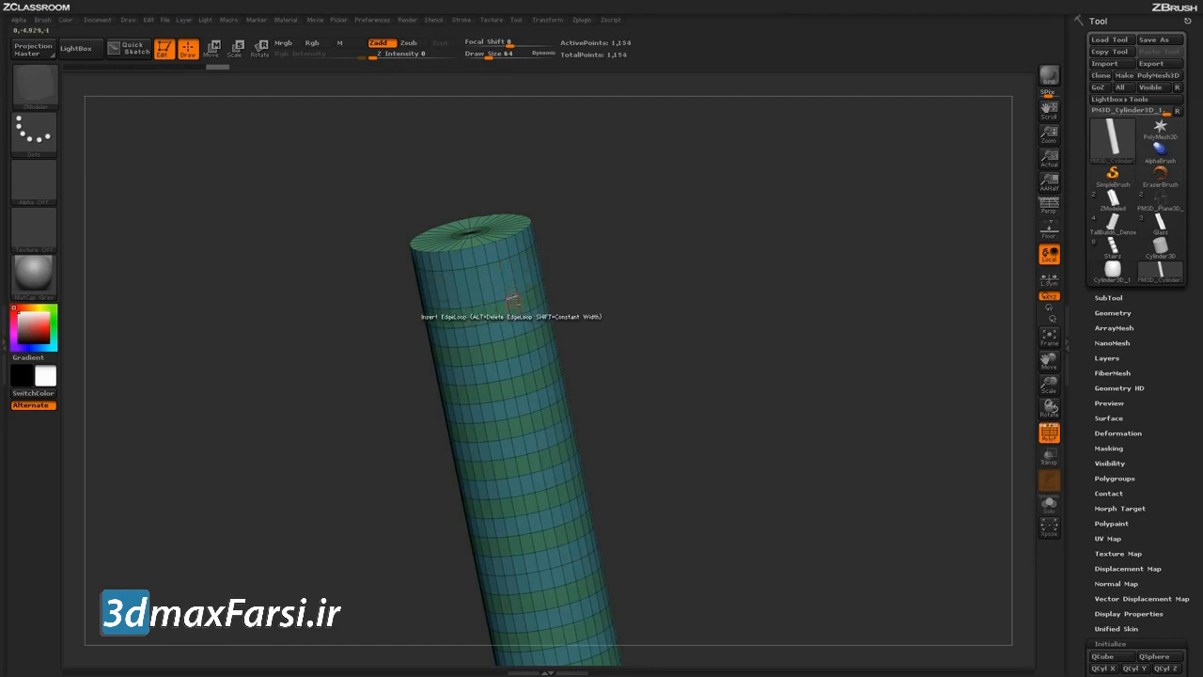
alt+click(517, 318)
alt+click(521, 336)
alt+click(524, 355)
alt+click(529, 376)
alt+click(534, 395)
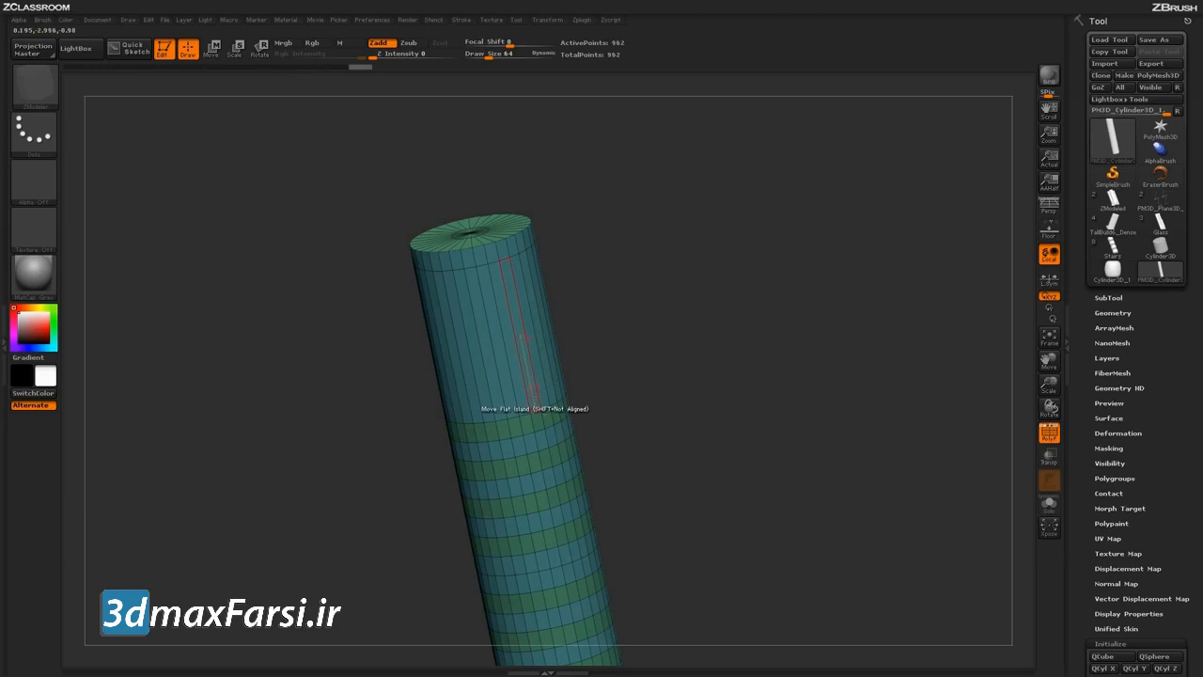
Step: Keep one narrow band below the upper section and delete the following edge loops to form a second tall section
alt+click(543, 451)
alt+click(548, 469)
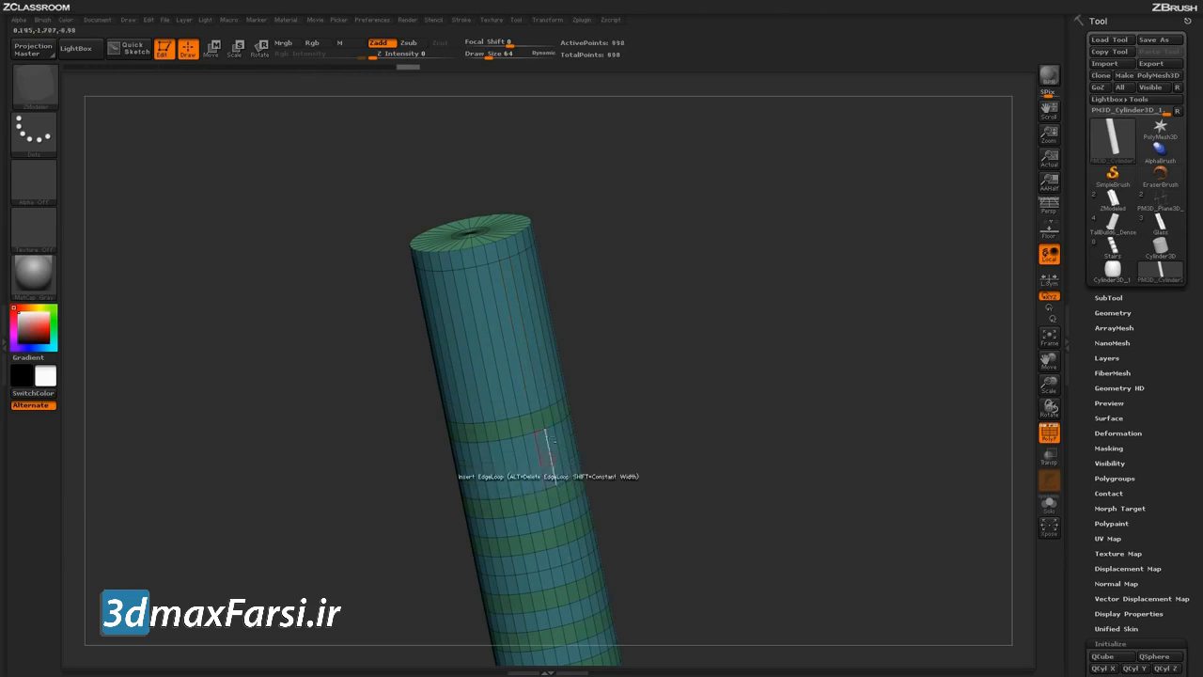
alt+drag(626, 439, 624, 300)
alt+click(549, 366)
alt+click(552, 353)
alt+click(556, 388)
alt+click(561, 406)
alt+click(564, 427)
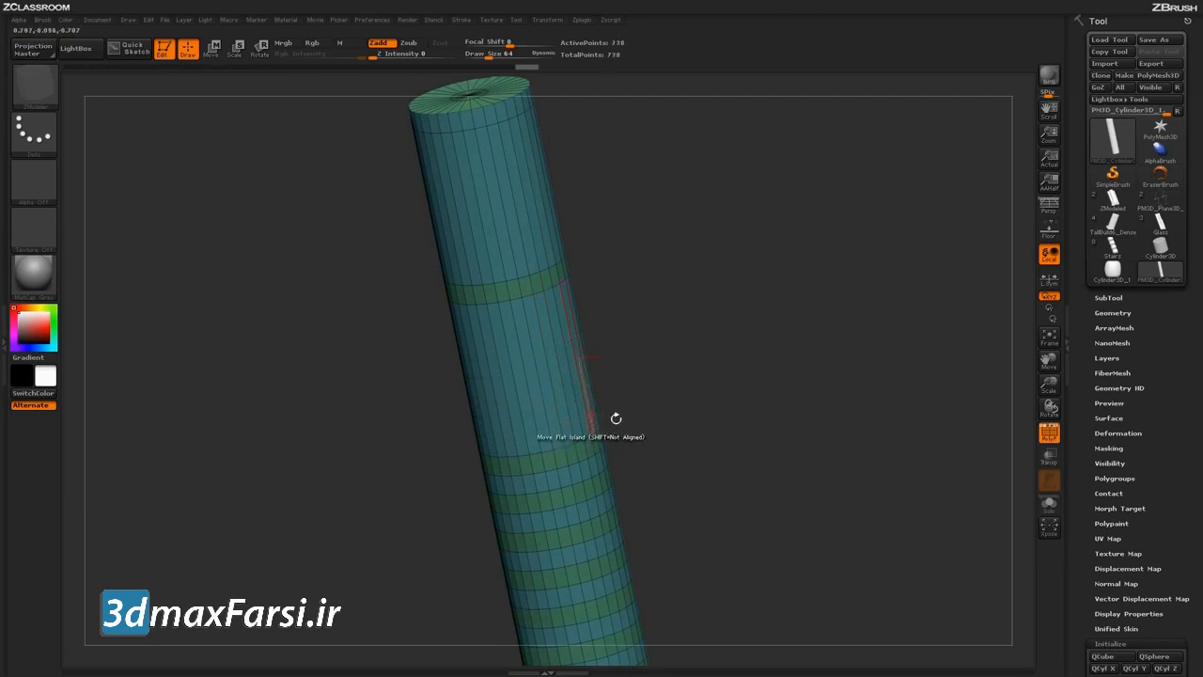
alt+drag(612, 419, 611, 318)
alt+click(570, 365)
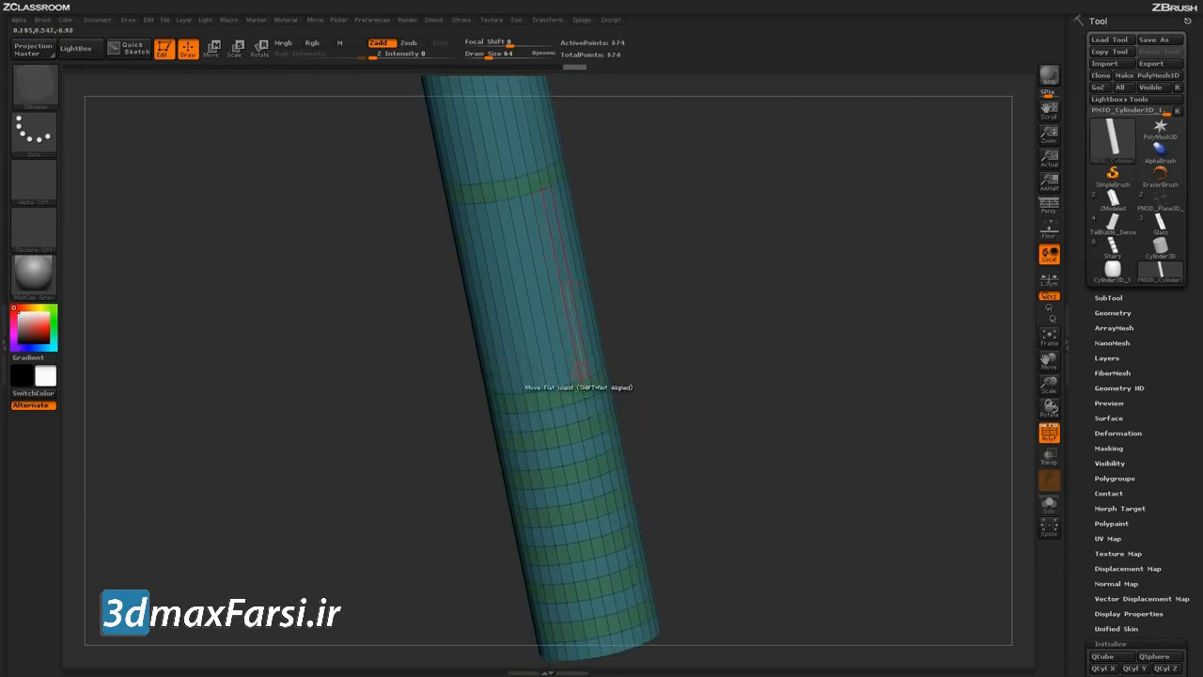
Step: Delete the surplus edge loops in the column's lower part, keeping two more narrow bands between the plain sections
alt+click(584, 430)
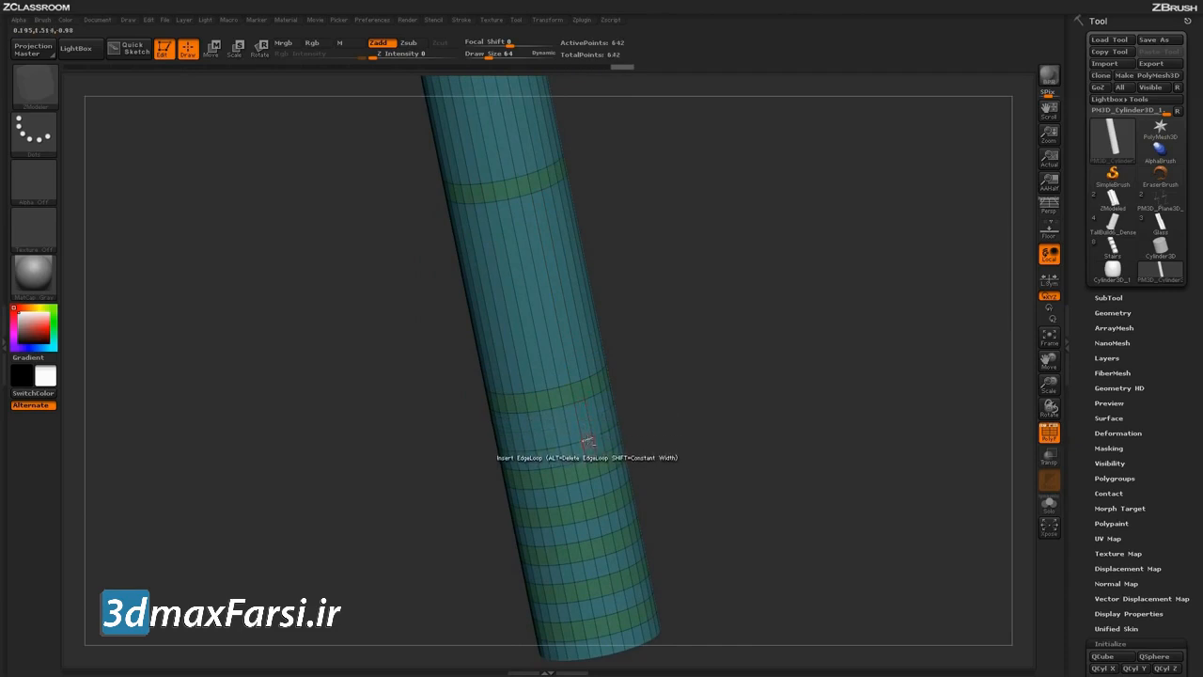
alt+drag(650, 424, 620, 327)
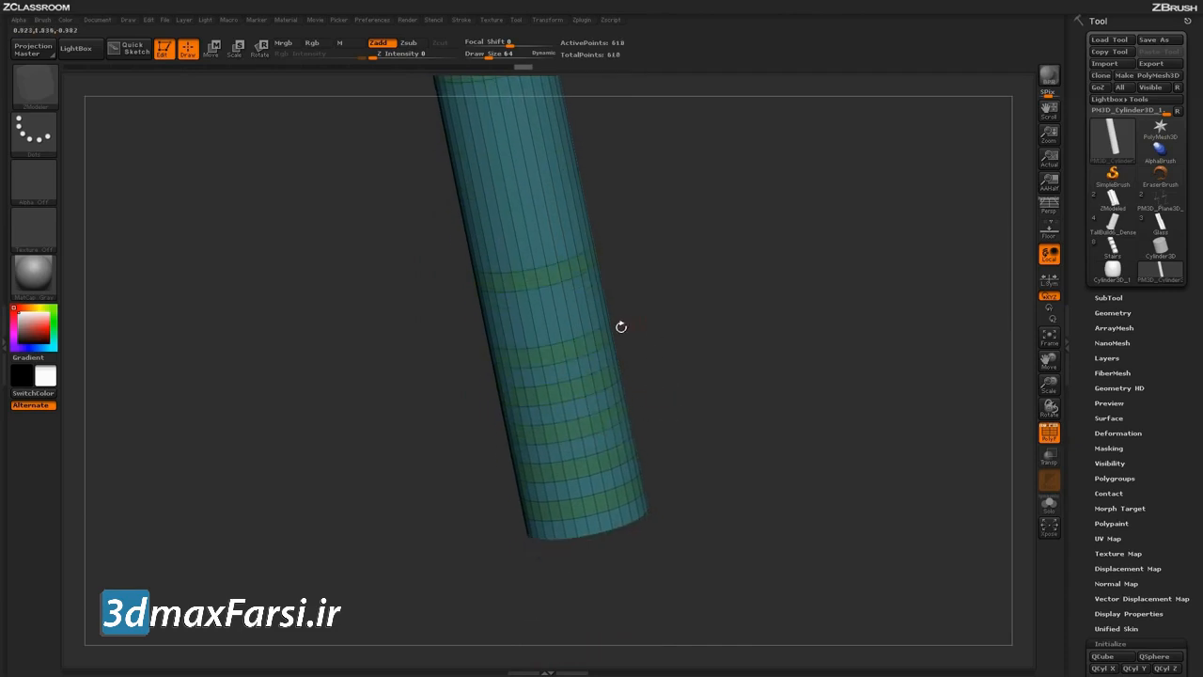
alt+click(582, 371)
alt+click(577, 410)
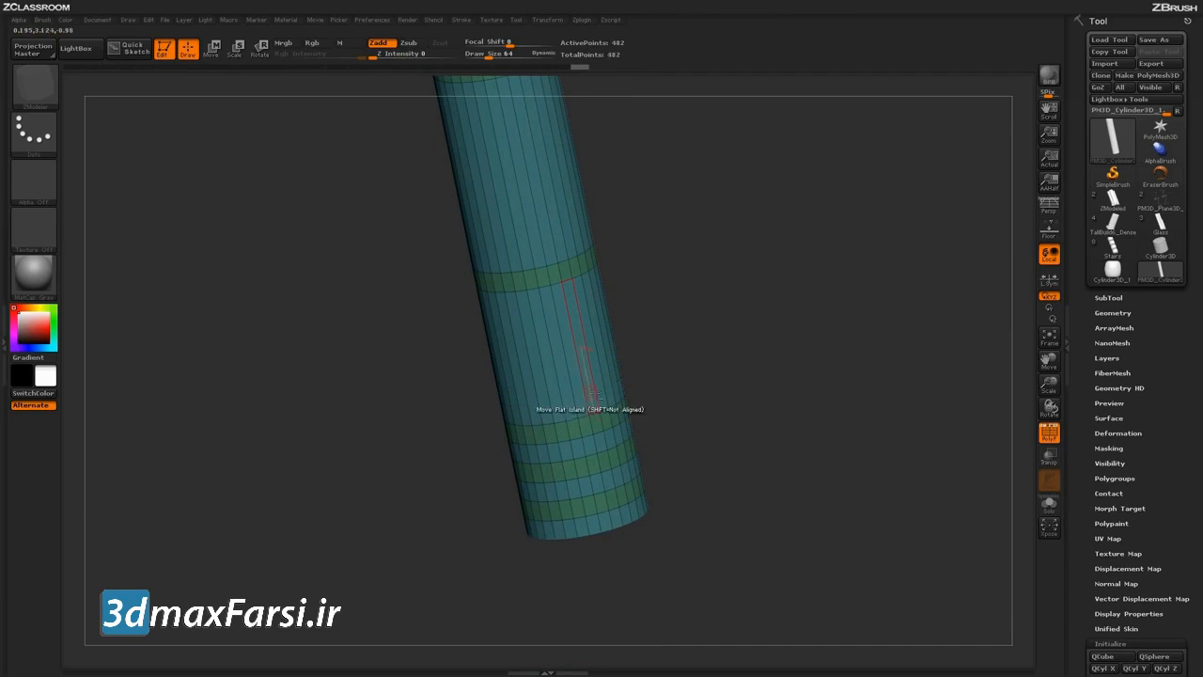
alt+click(602, 475)
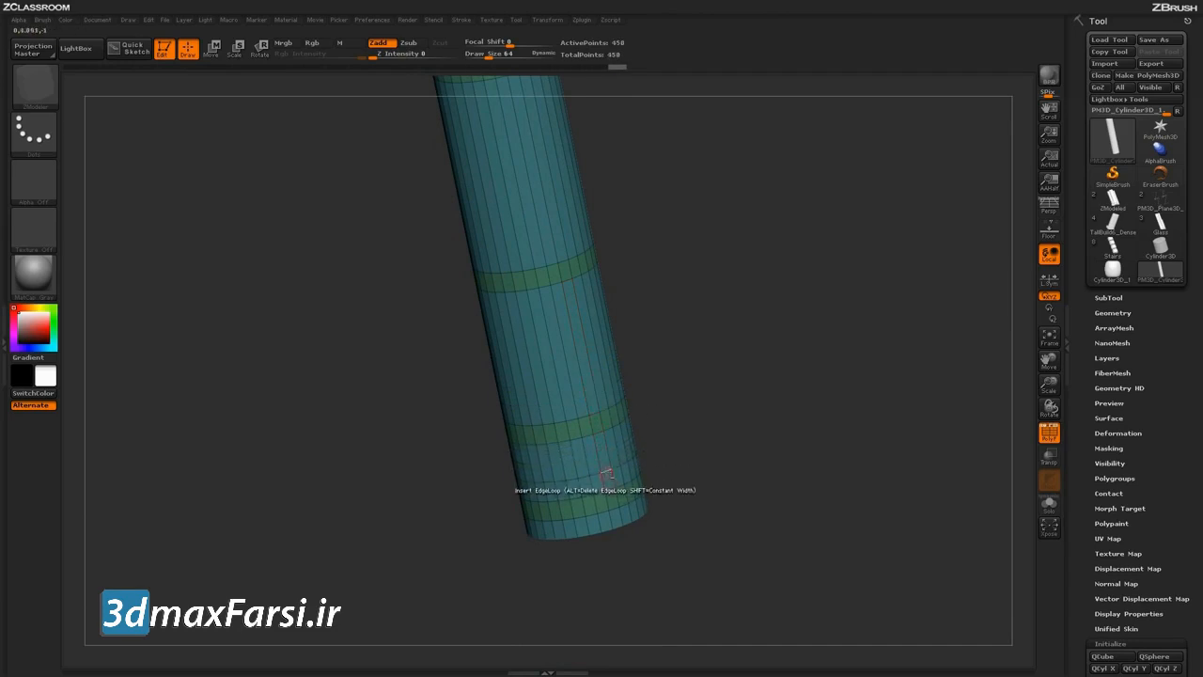
alt+click(611, 504)
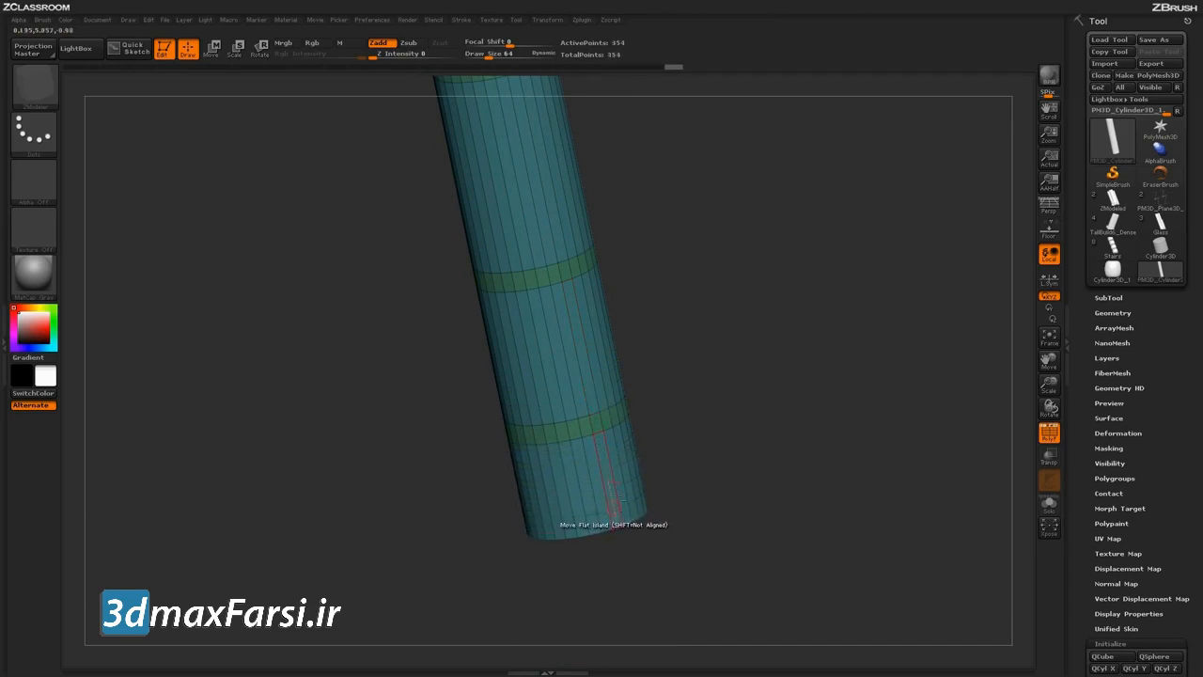
Step: Set the ZModeler edge action to Polygroup with the PolyLoop target and give the column's topmost side strip its own purple polygroup
shift+drag(705, 442, 752, 402)
ctrl+right_drag(752, 402, 727, 378)
alt+drag(727, 377, 710, 436)
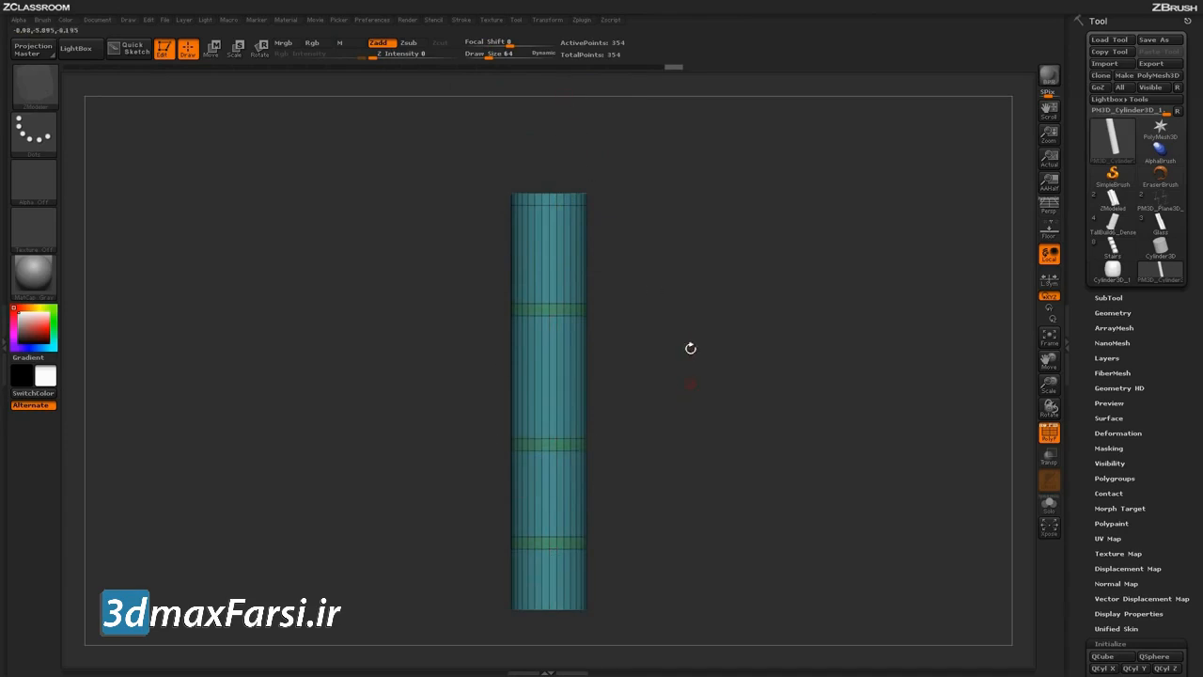
drag(768, 434, 709, 519)
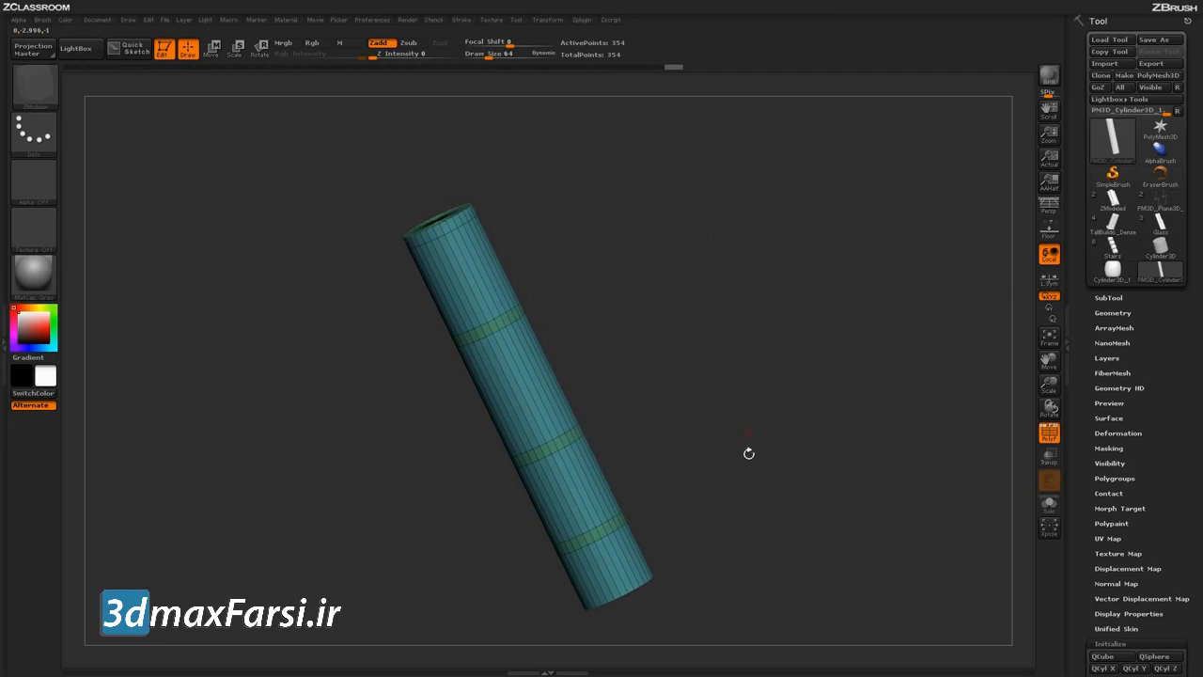
drag(756, 439, 690, 432)
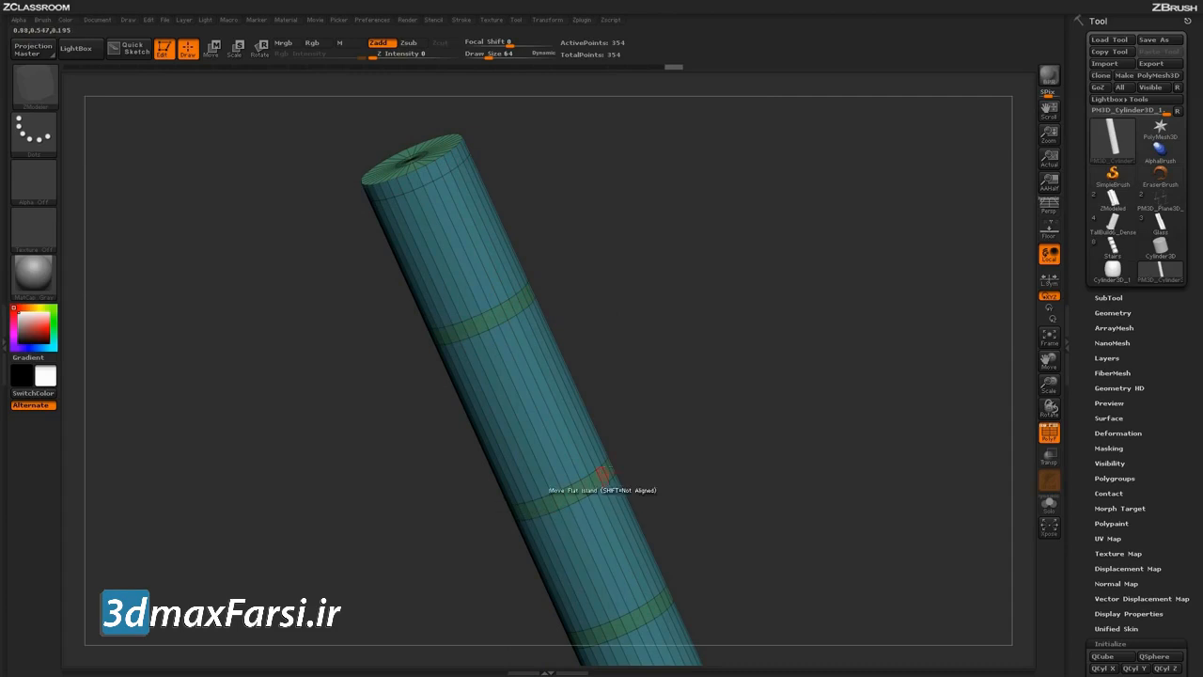
drag(715, 406, 577, 312)
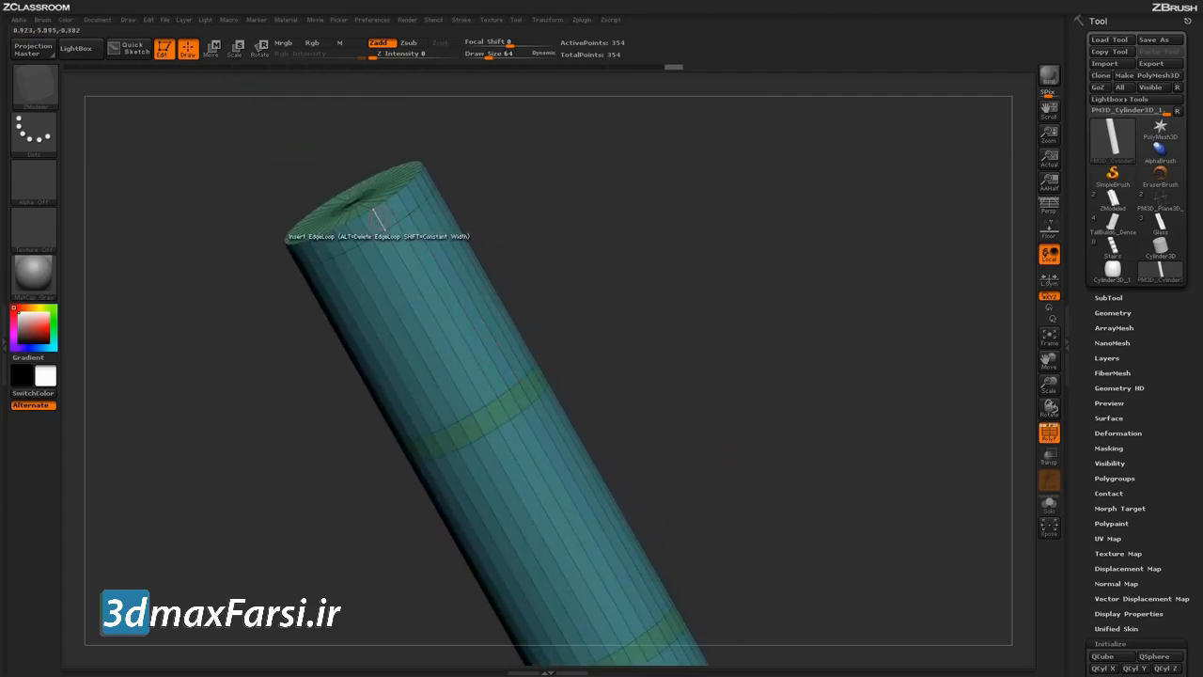
key(space)
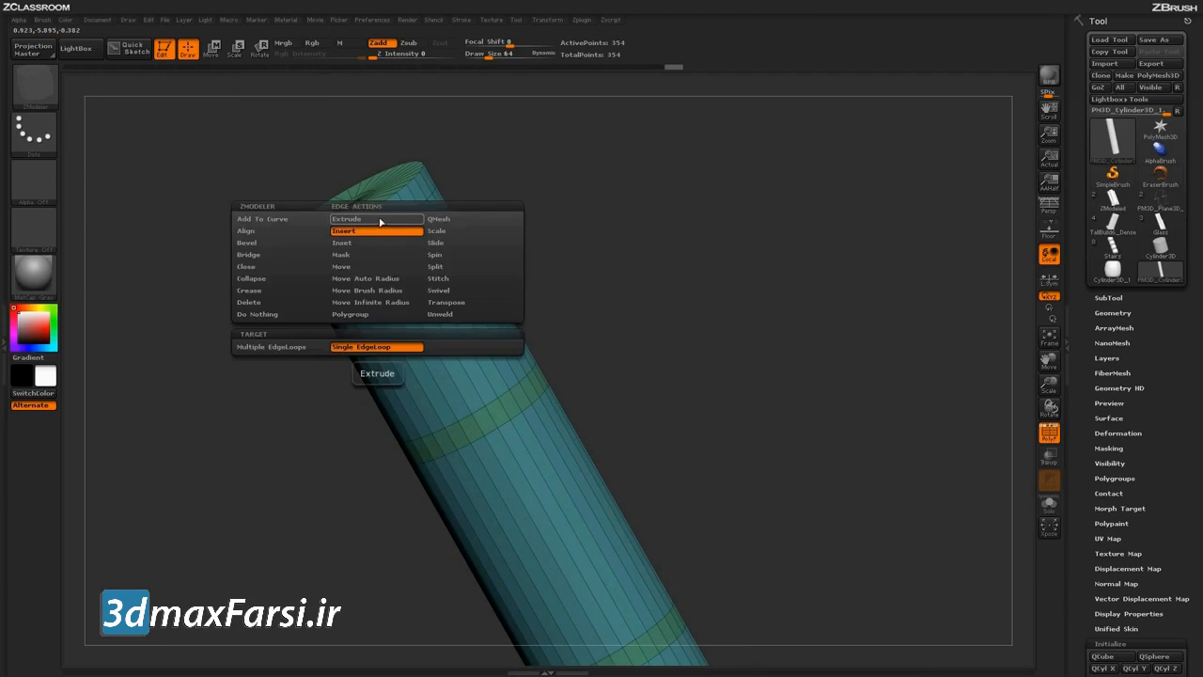
click(378, 315)
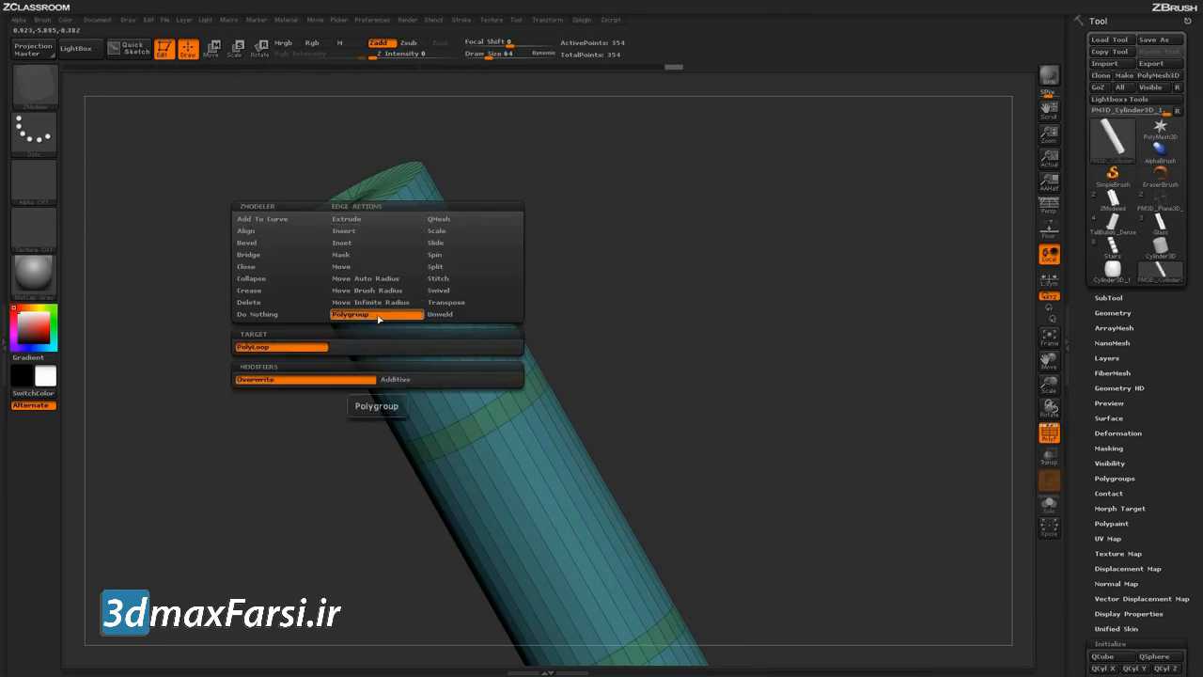
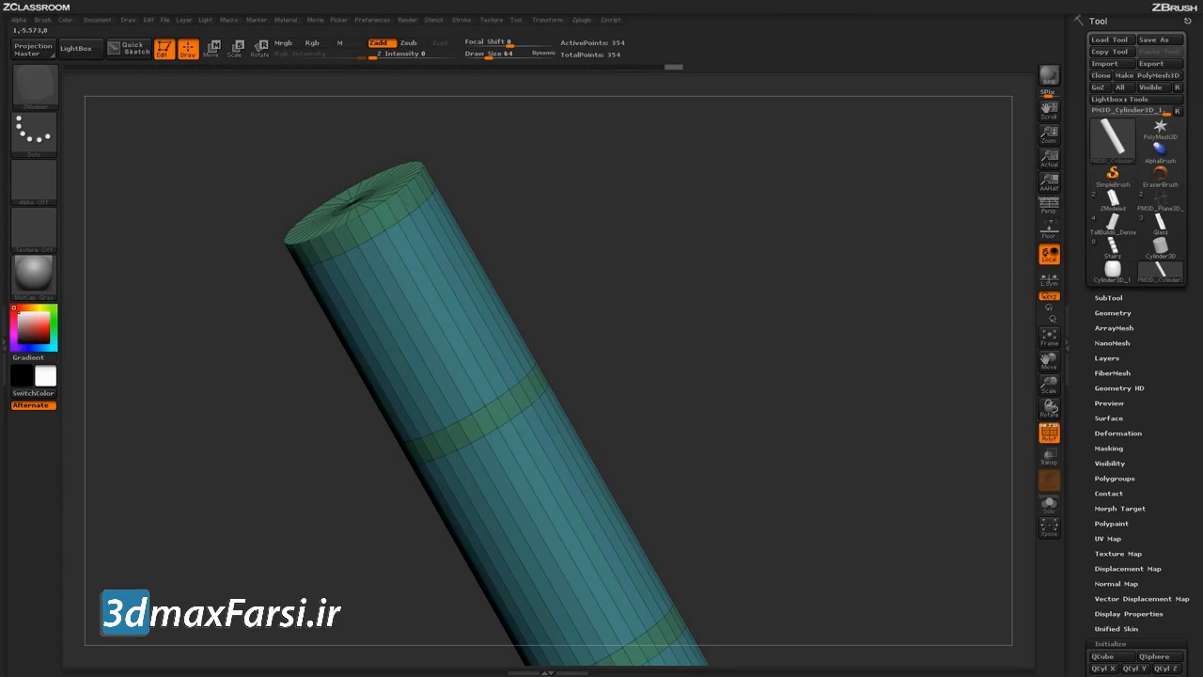
click(404, 203)
click(404, 203)
click(403, 204)
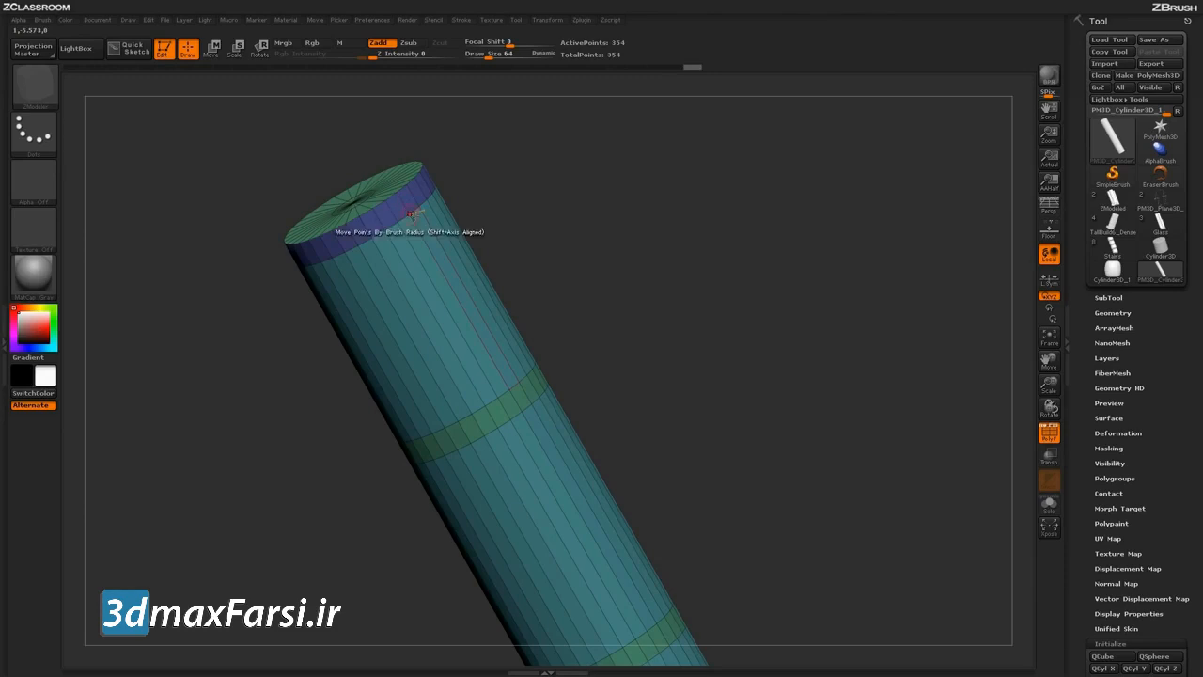
Step: Assign the three remaining narrow bands along the column to the same purple polygroup as the top strip
drag(674, 403, 613, 381)
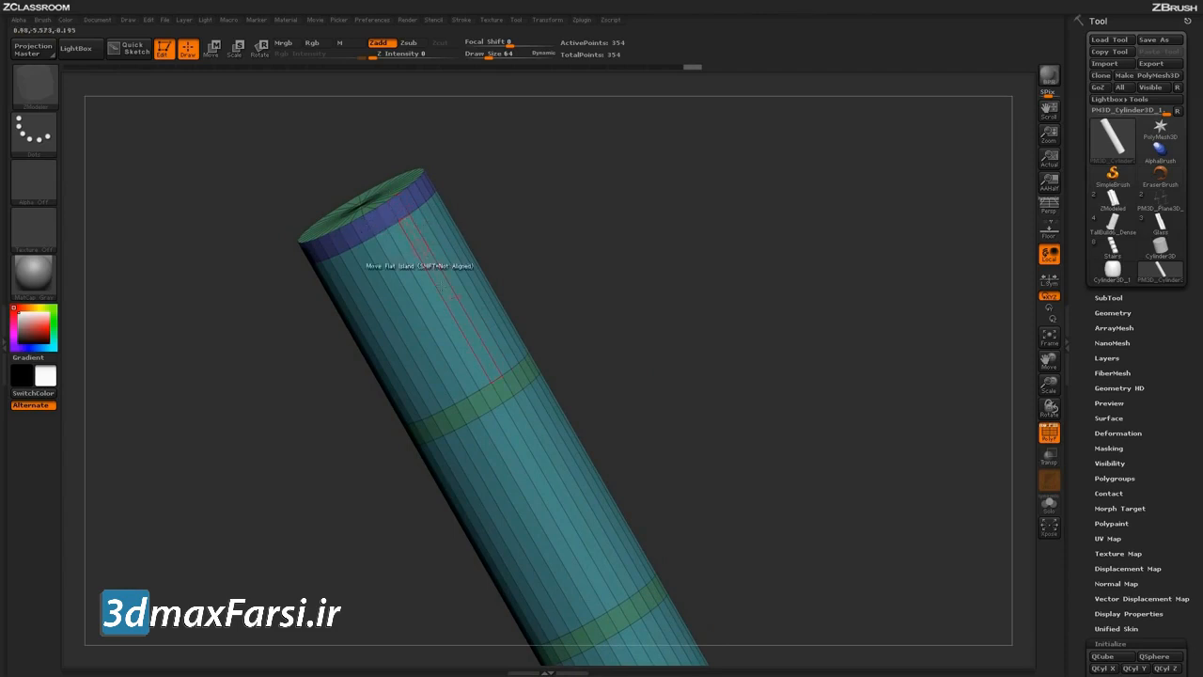
click(497, 393)
alt+drag(693, 454, 571, 216)
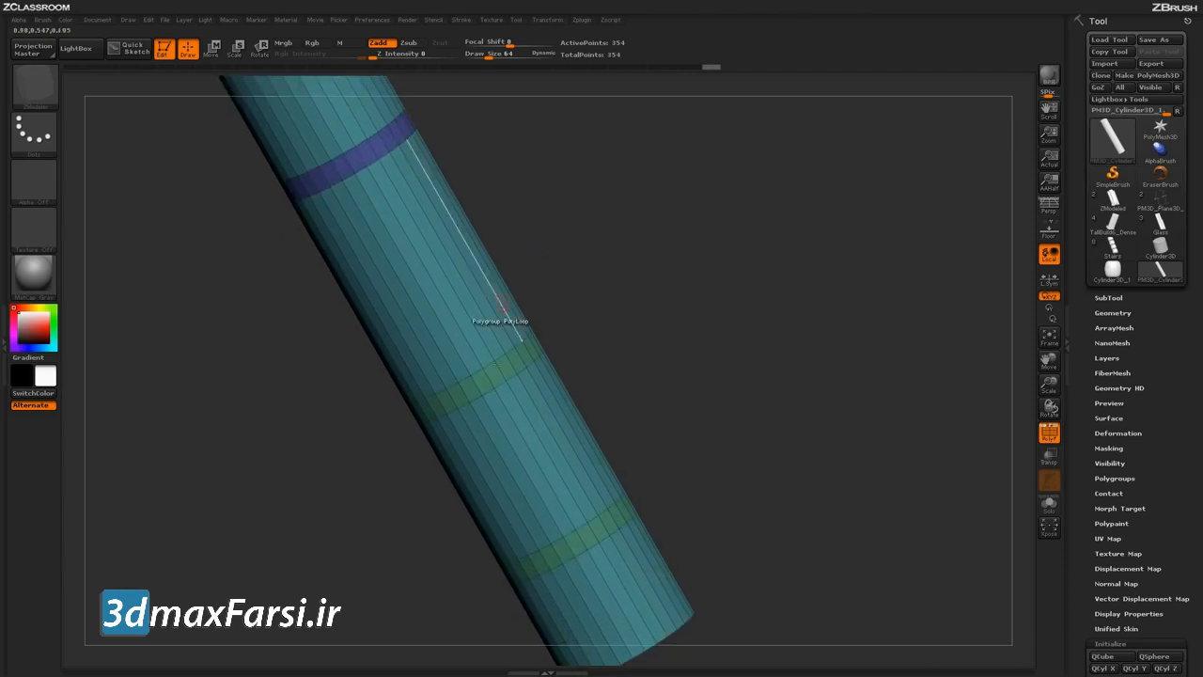
click(499, 372)
alt+drag(677, 414, 657, 285)
click(564, 408)
alt+drag(695, 395, 726, 337)
shift+drag(727, 338, 592, 301)
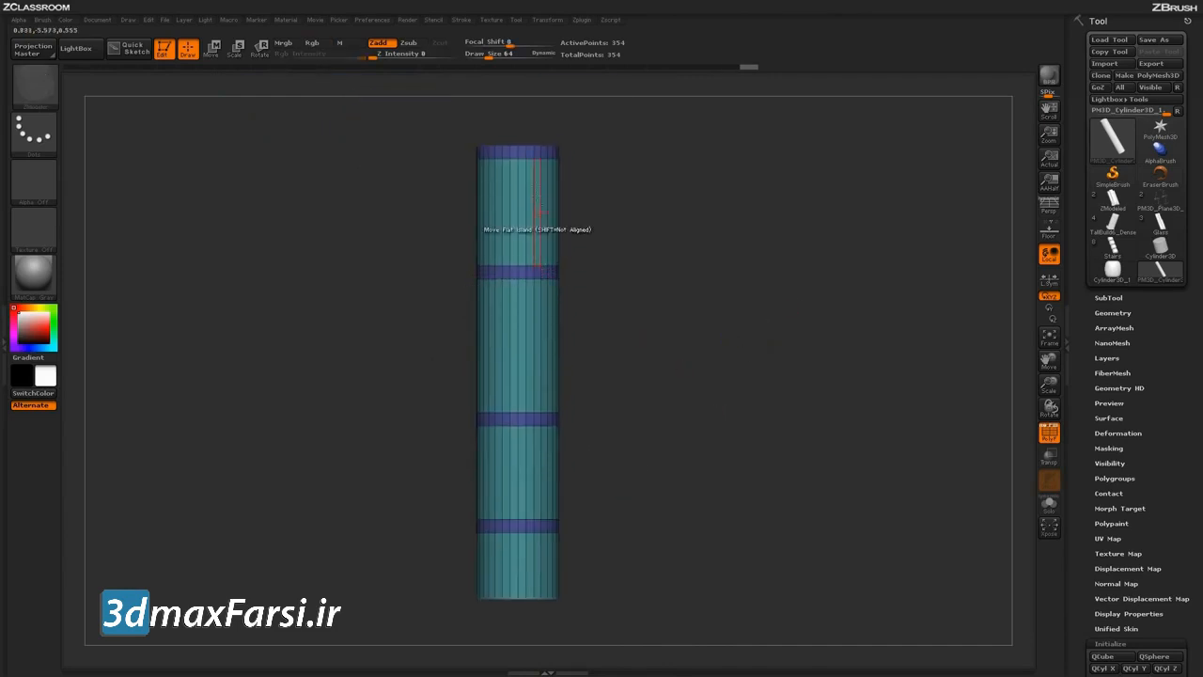
Step: Extrude the purple bands slightly outward all at once as raised rings, using the Extrude polygon action with the Polygroup All target
drag(584, 478, 701, 414)
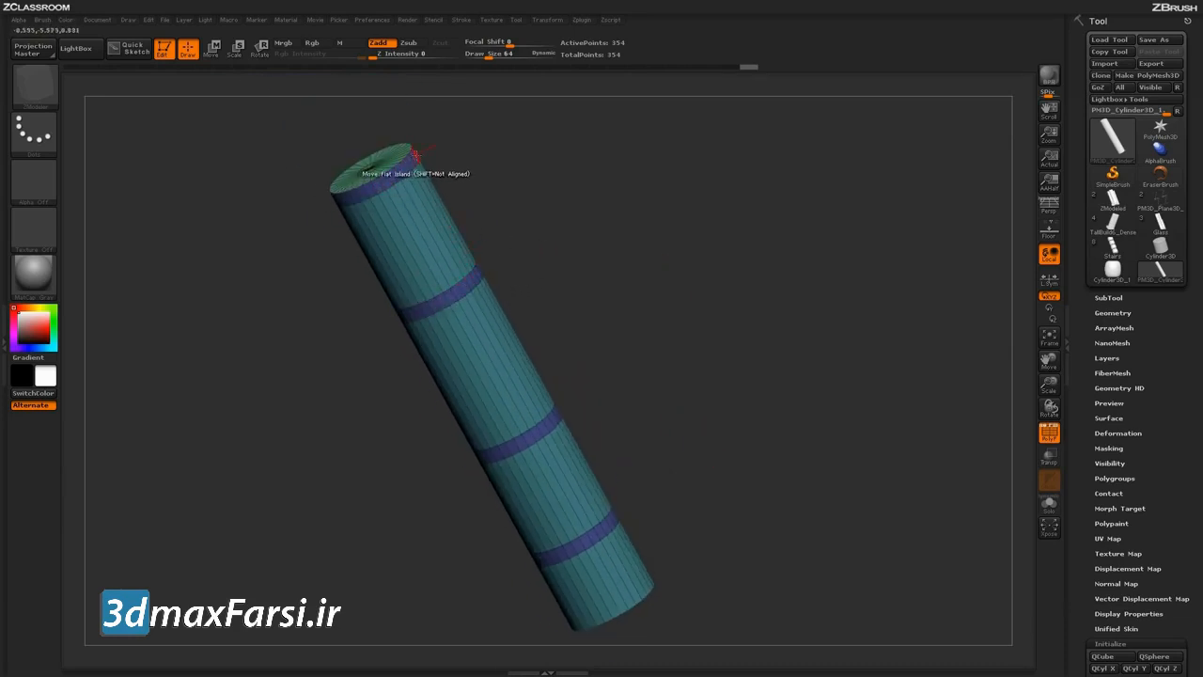
drag(657, 366, 670, 317)
mouse_move(692, 411)
mouse_down()
mouse_move(679, 396)
mouse_move(684, 421)
mouse_up()
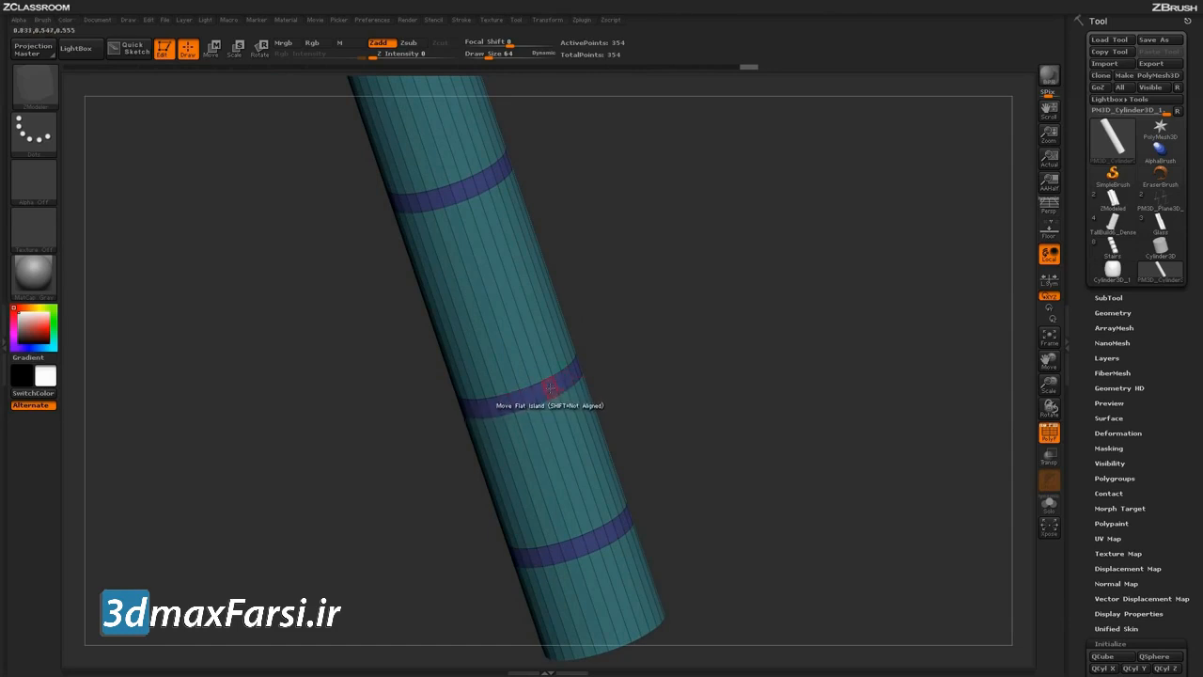
key(space)
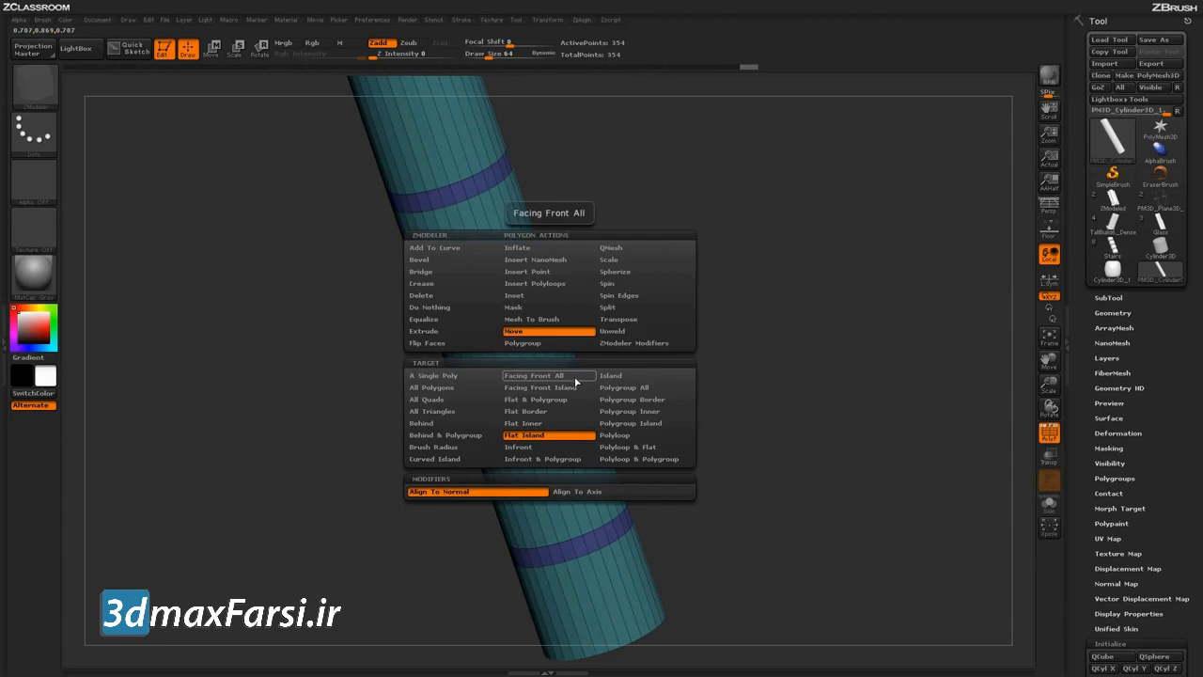
click(451, 333)
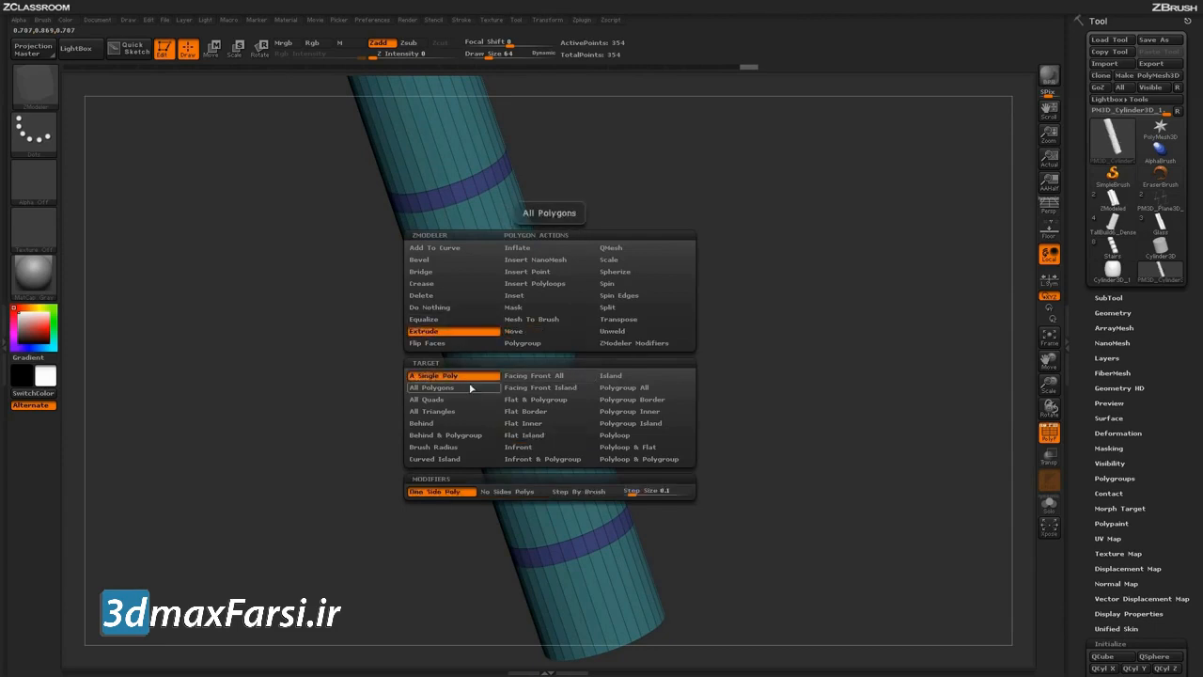
click(631, 389)
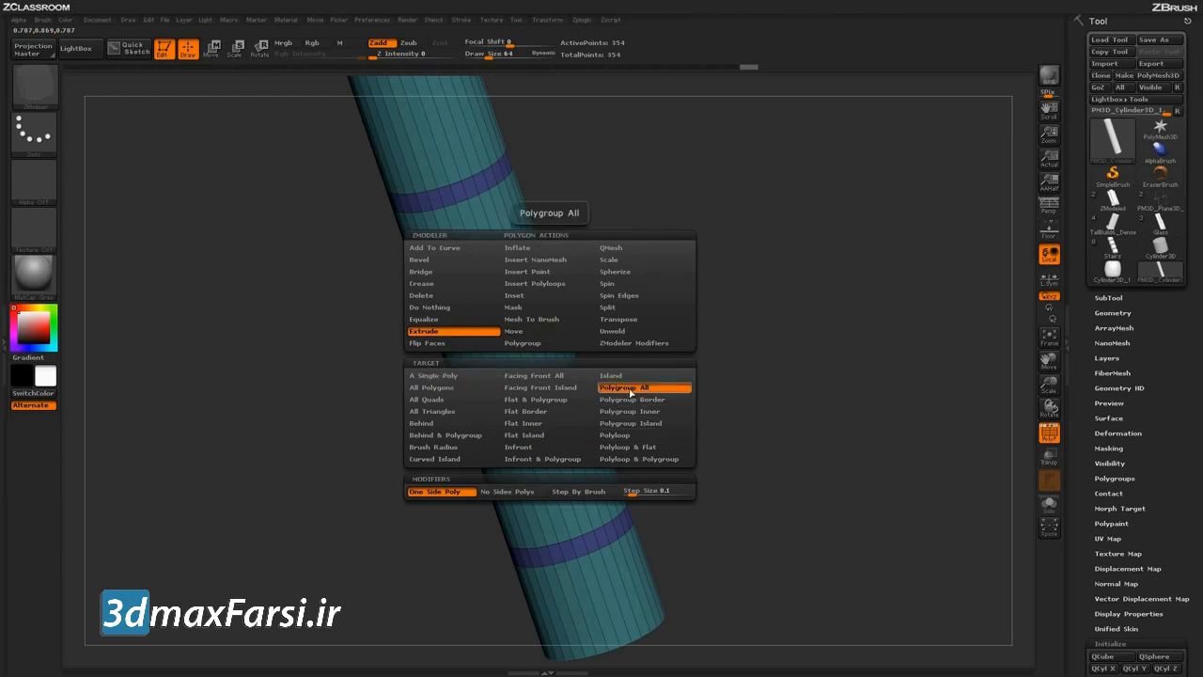
click(474, 335)
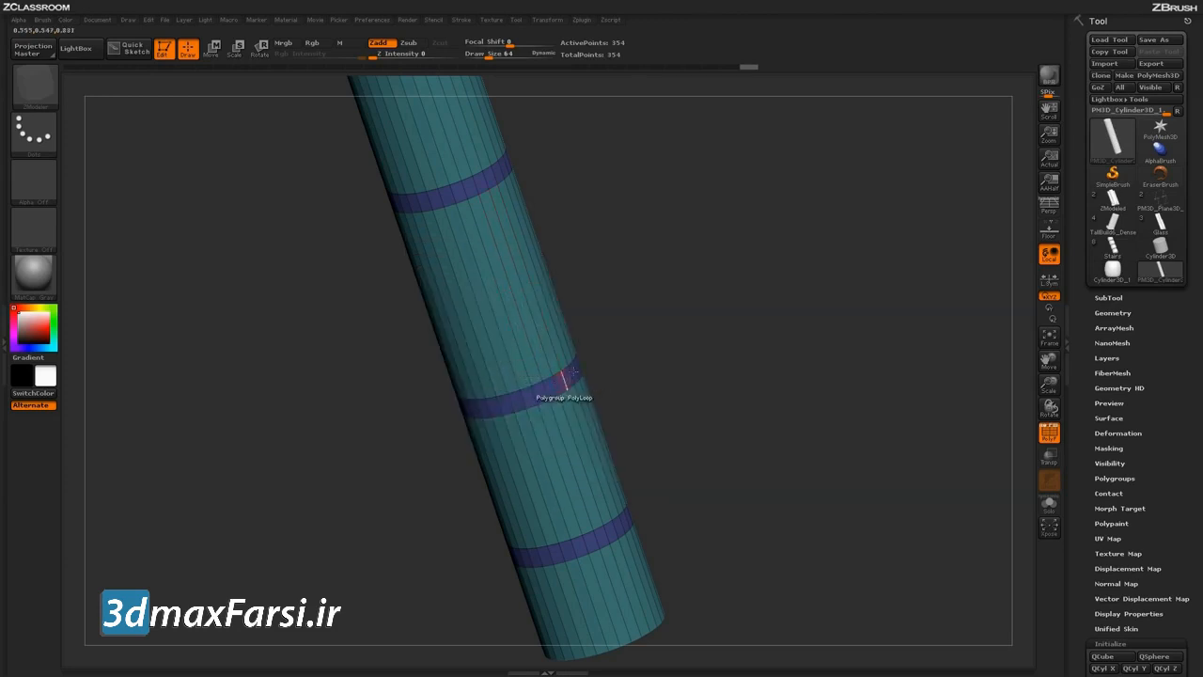
drag(659, 330, 469, 181)
mouse_move(644, 369)
mouse_down()
mouse_move(648, 384)
mouse_move(623, 377)
mouse_up()
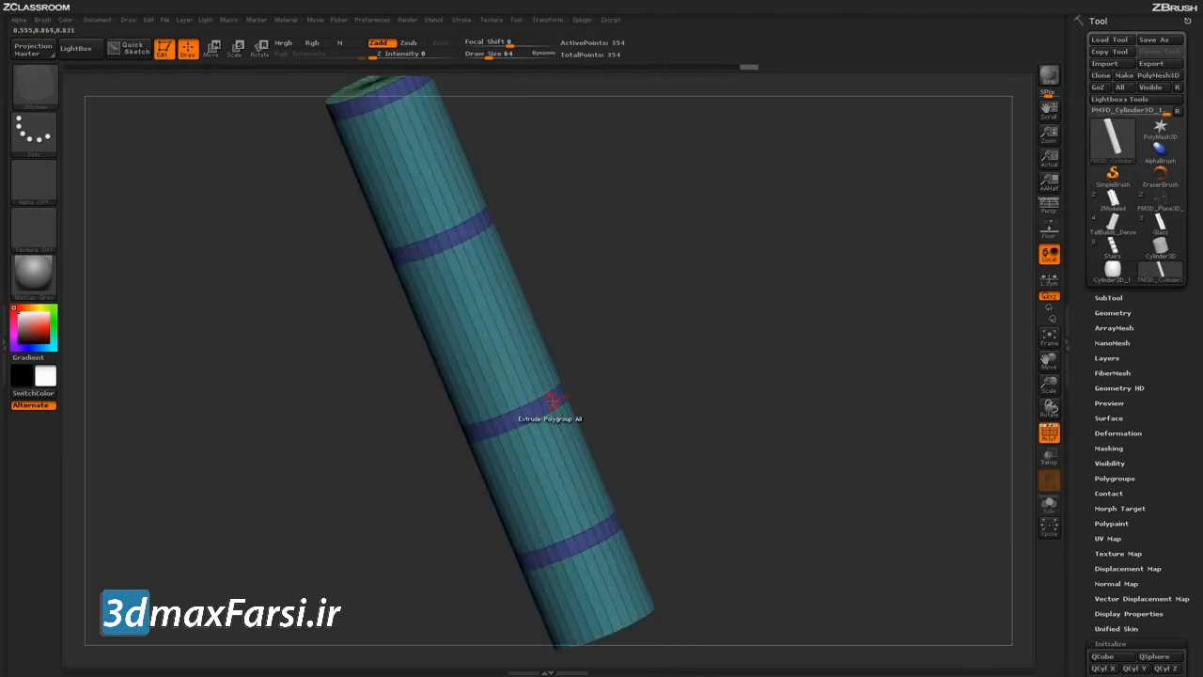
drag(555, 401, 566, 399)
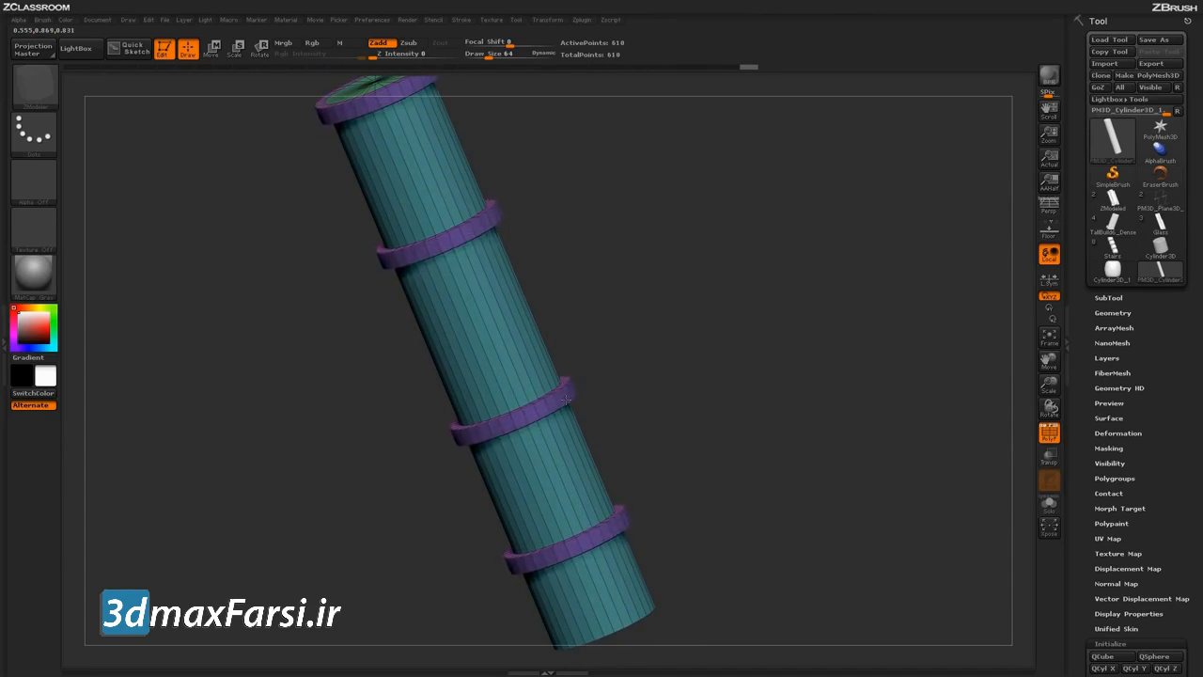
Step: Examine the ringed column's shape from the front and at an angle with the polyframe temporarily hidden
drag(689, 416, 715, 333)
drag(603, 486, 683, 450)
alt+drag(683, 449, 688, 482)
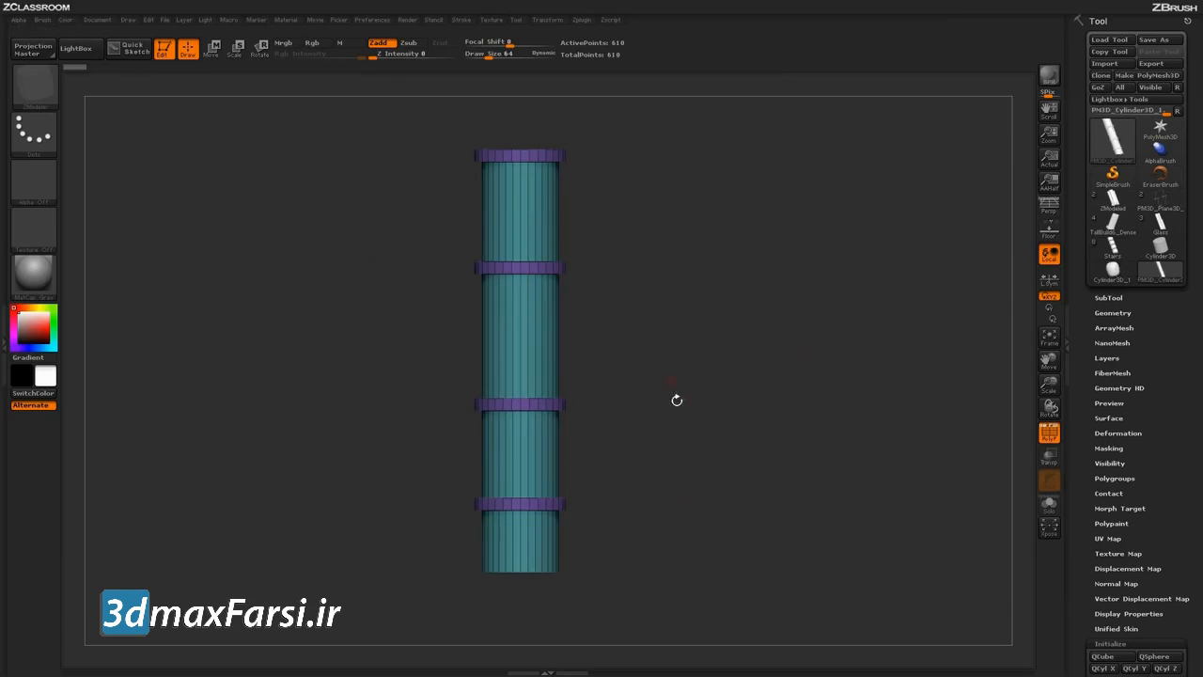
click(1046, 437)
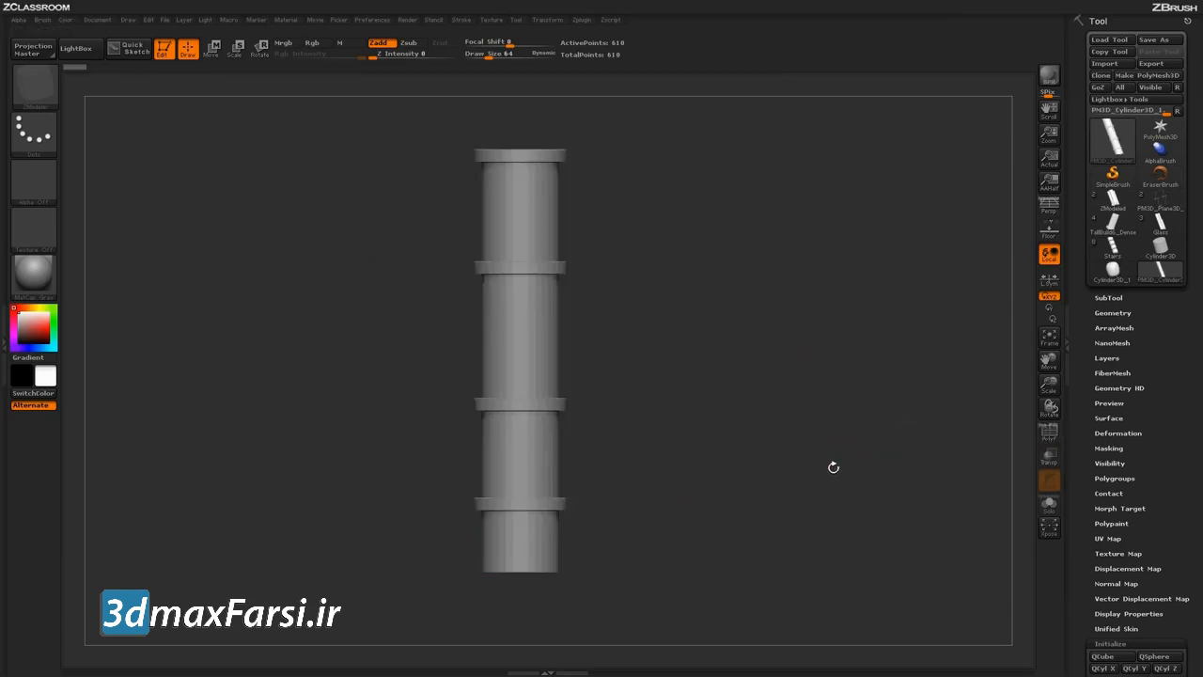
mouse_move(764, 428)
mouse_down()
mouse_move(752, 467)
mouse_move(773, 444)
mouse_move(770, 497)
mouse_move(768, 458)
mouse_move(752, 447)
mouse_up()
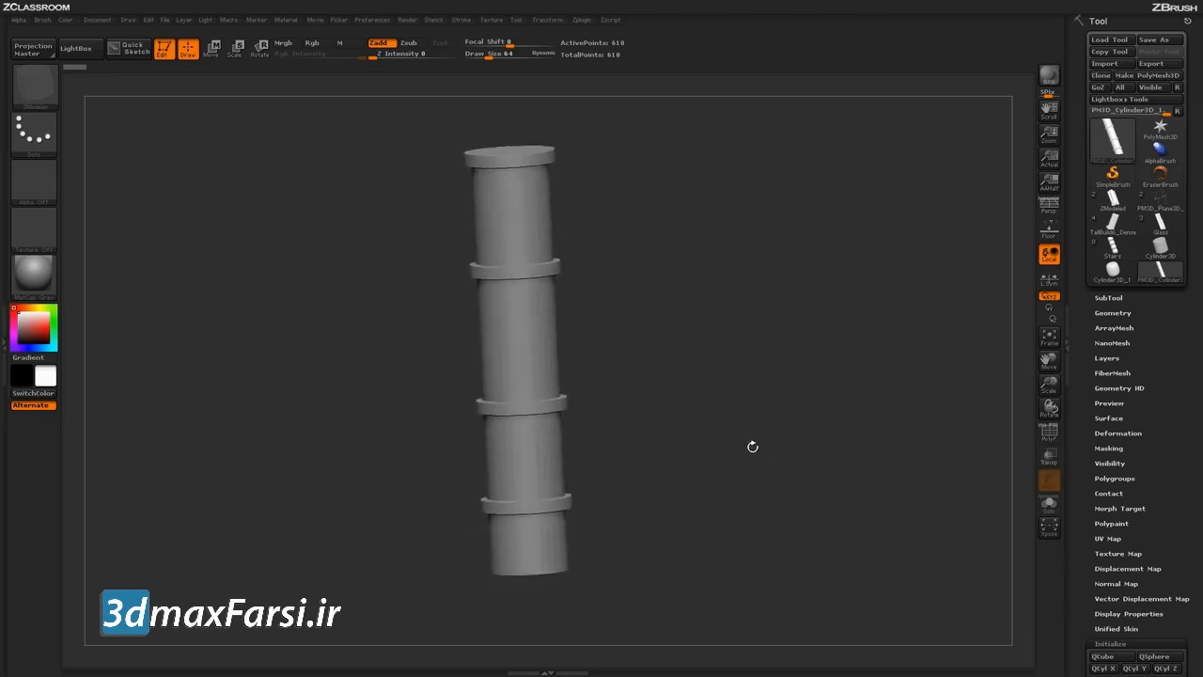
click(1048, 434)
shift+drag(837, 450, 844, 453)
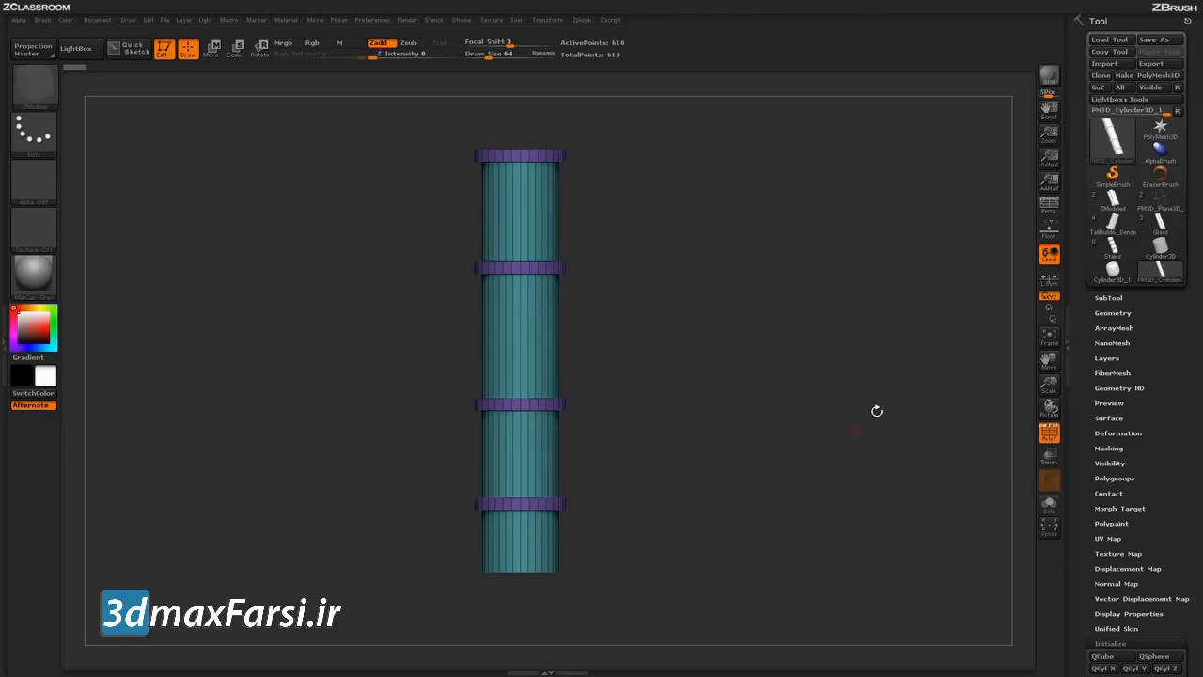
Step: Lower the crease tolerance in the geometry settings and crease the hard edges of the column and its rings
click(1117, 312)
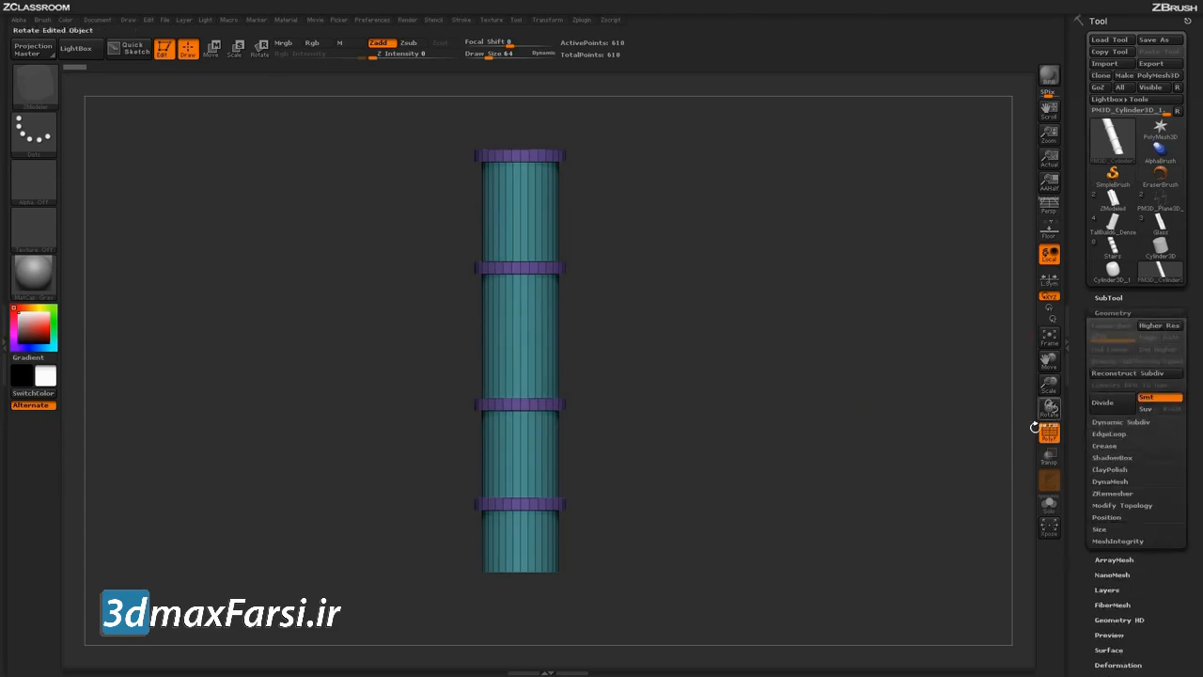
click(1110, 447)
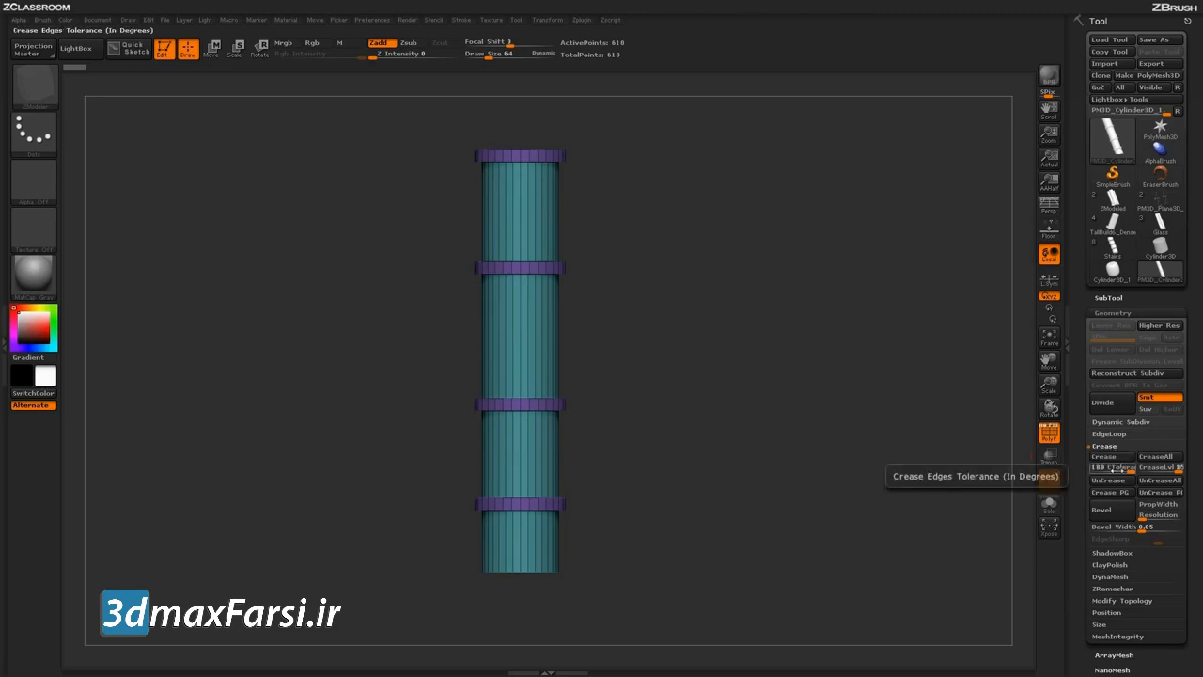
click(1120, 468)
mouse_move(860, 453)
alt+mouse_down()
mouse_move(857, 529)
mouse_move(839, 498)
mouse_move(876, 448)
alt+mouse_up()
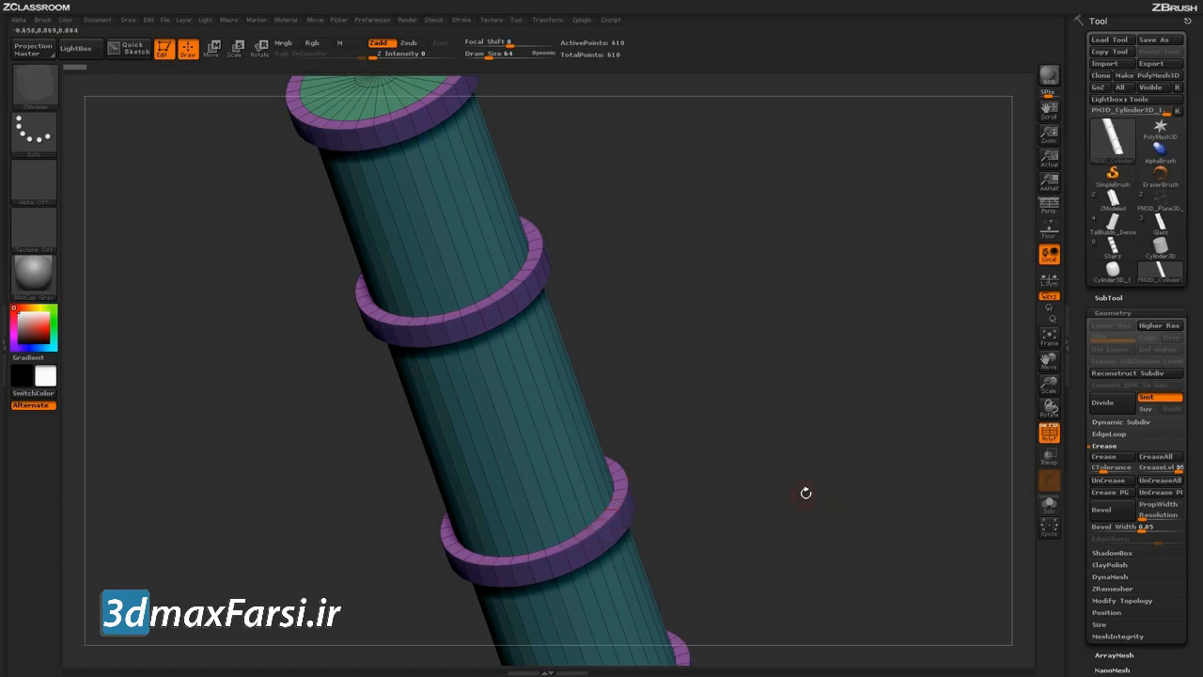
click(1105, 460)
alt+drag(781, 458, 758, 385)
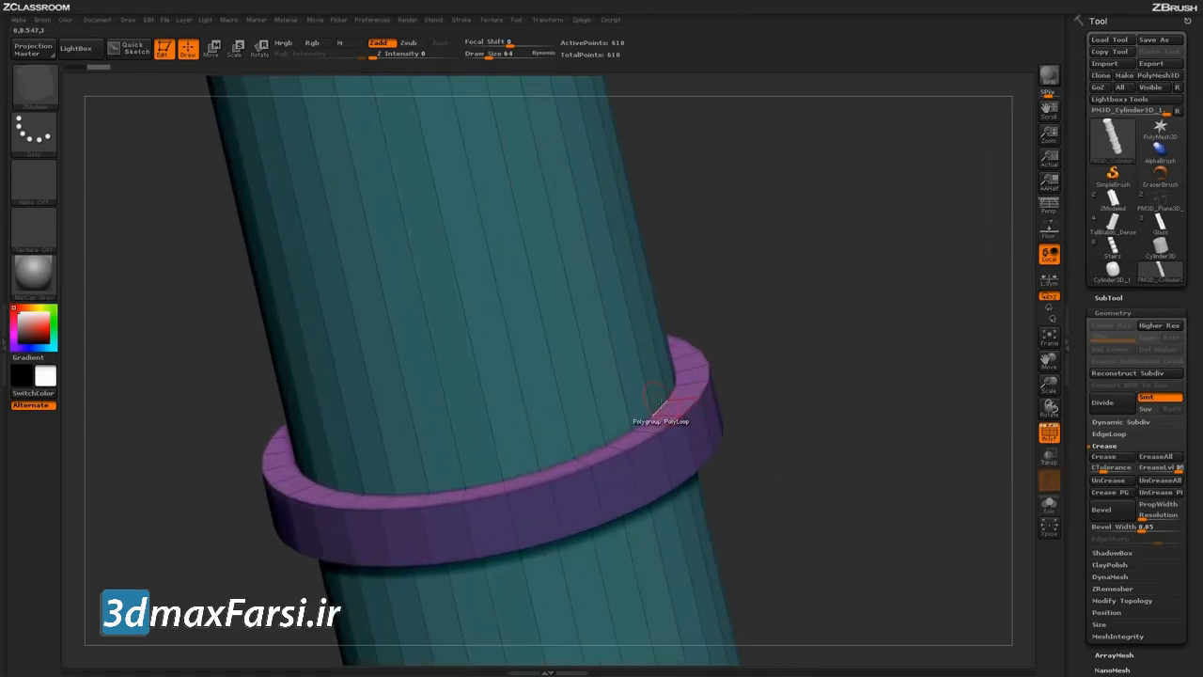
mouse_move(827, 460)
mouse_down()
mouse_move(846, 433)
mouse_move(827, 479)
mouse_move(823, 457)
mouse_move(841, 442)
mouse_up()
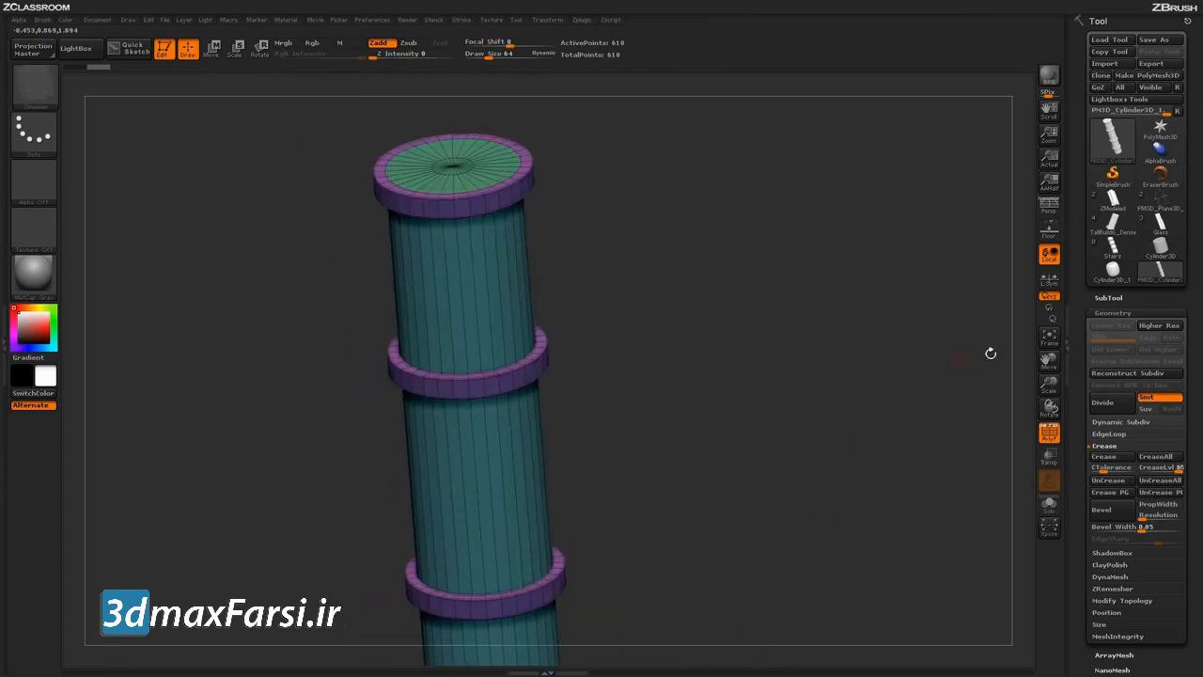
Step: Activate Dynamic Subdiv on the creased column and hide the polyframe to review the smoothed surface
click(1124, 423)
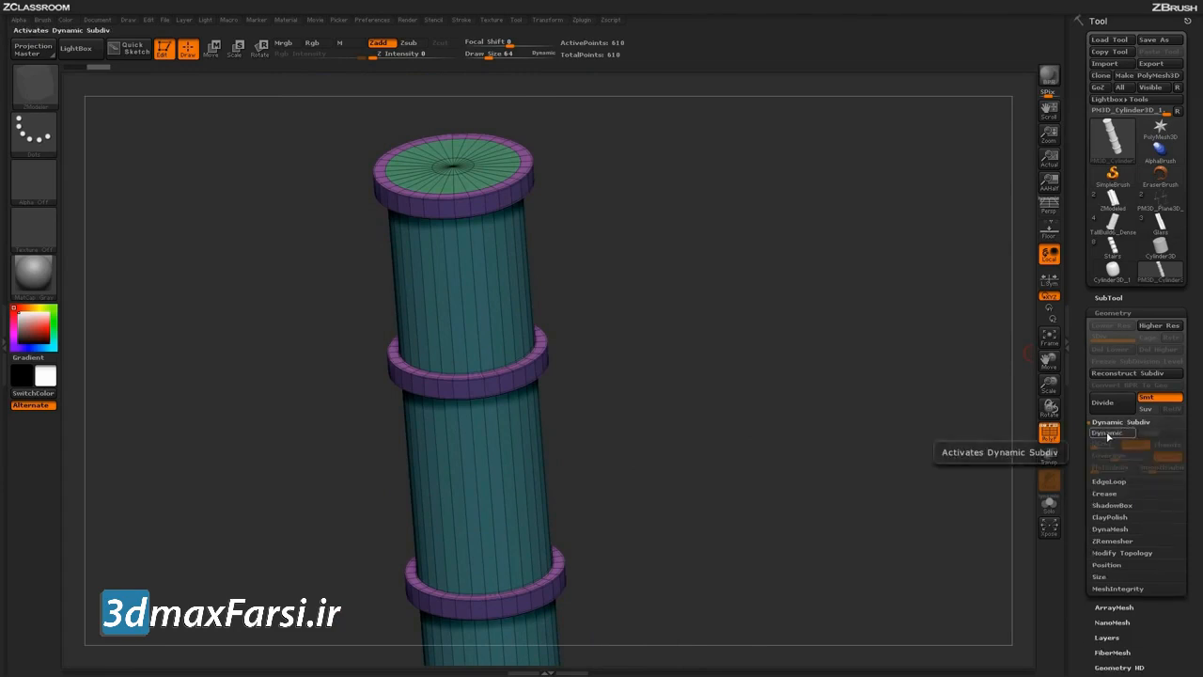
click(1109, 433)
shift+drag(907, 512, 931, 491)
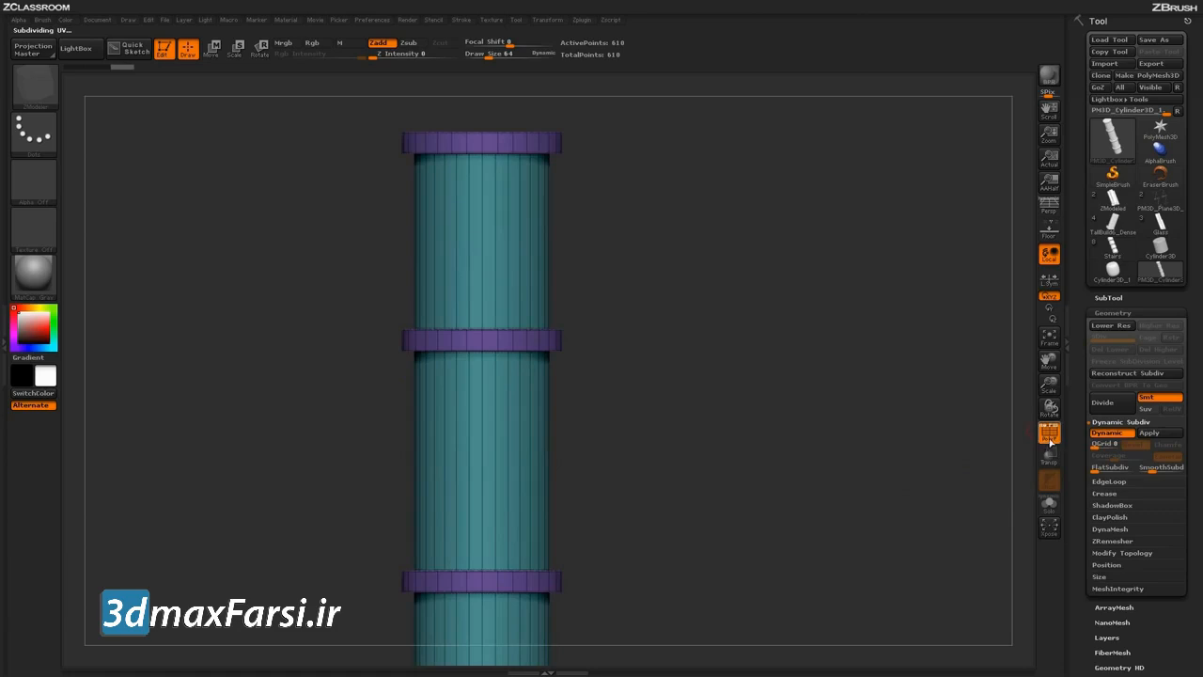
click(1049, 434)
alt+drag(849, 547, 853, 461)
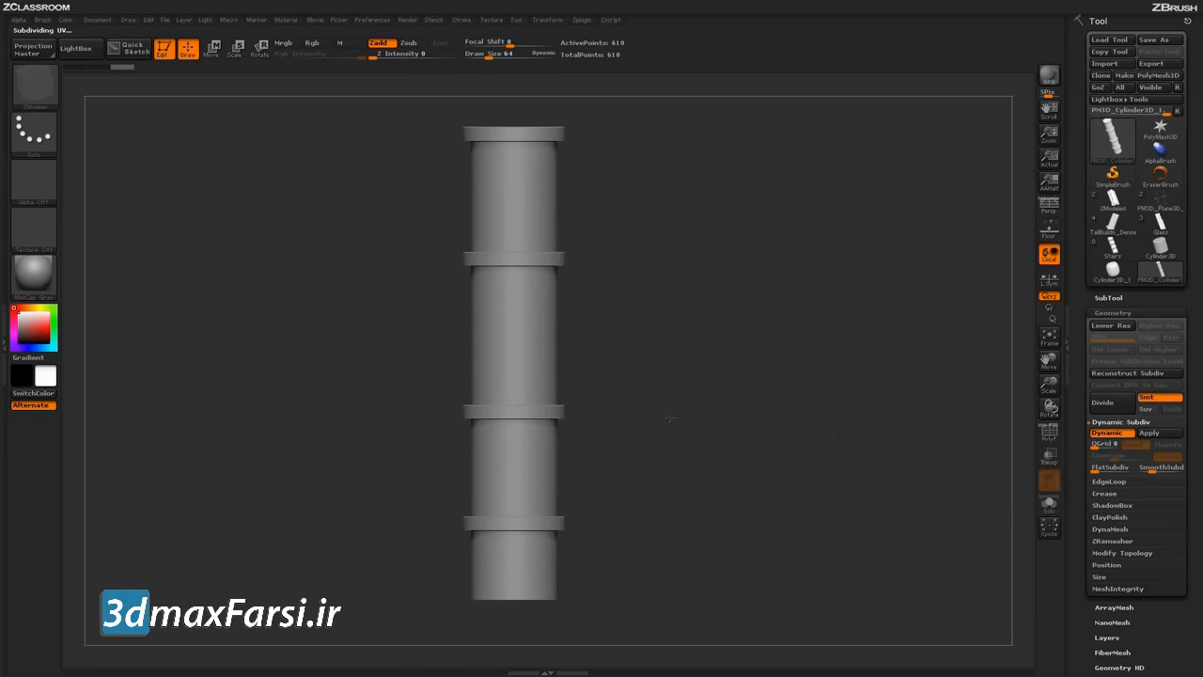
drag(672, 415, 657, 418)
drag(766, 444, 744, 476)
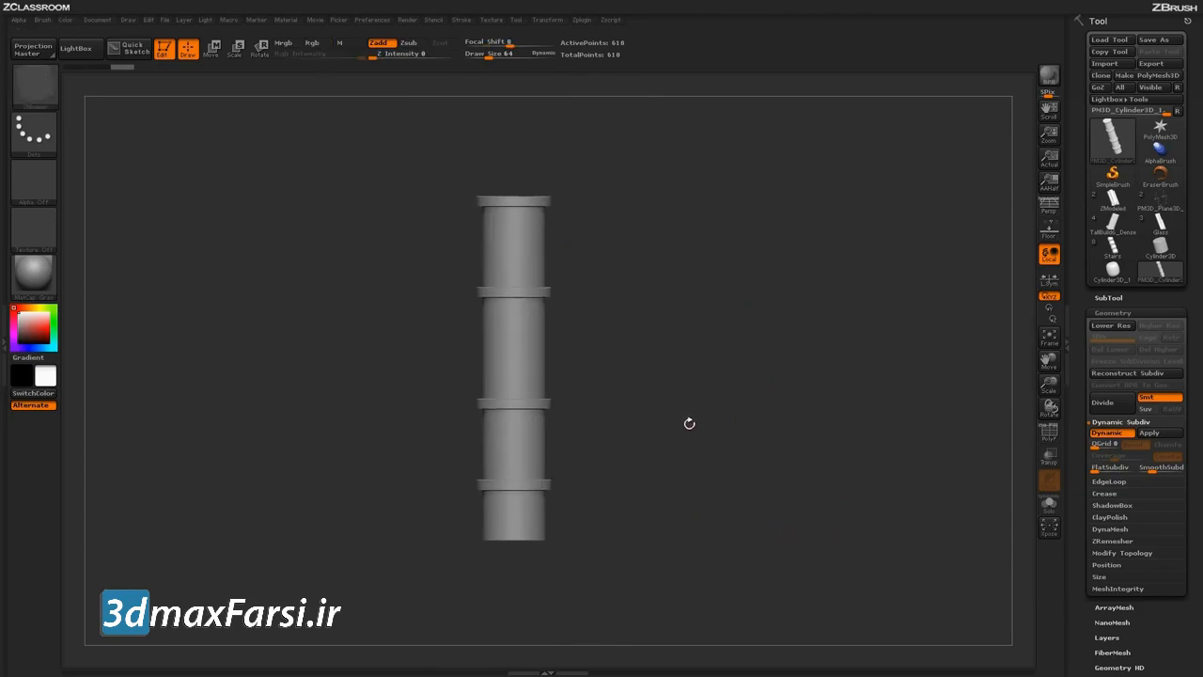
Step: Remove all creases from the column while Dynamic Subdiv is active
drag(647, 357, 593, 272)
alt+drag(700, 367, 705, 404)
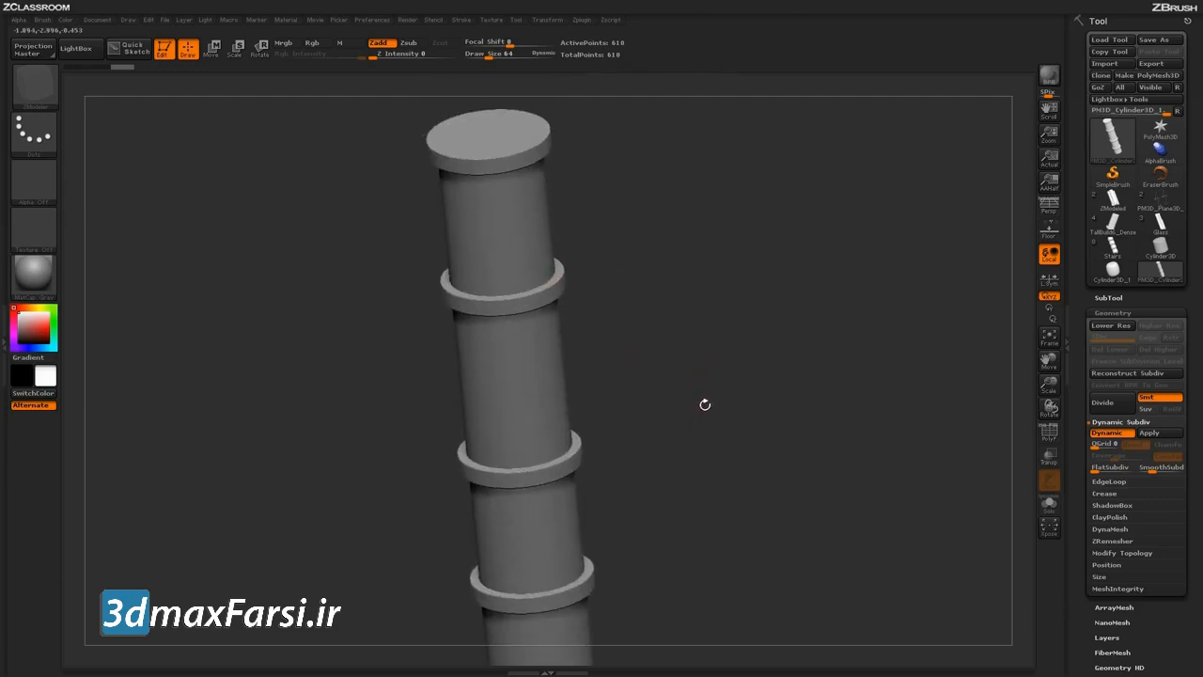
click(1104, 493)
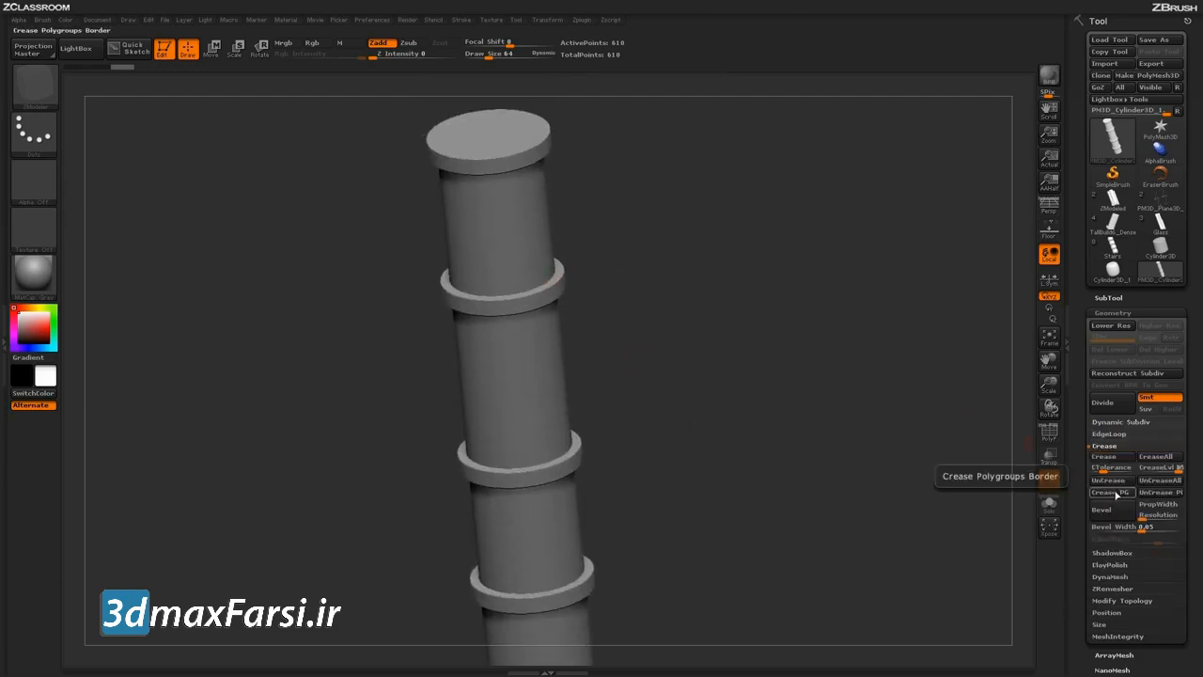
click(1153, 483)
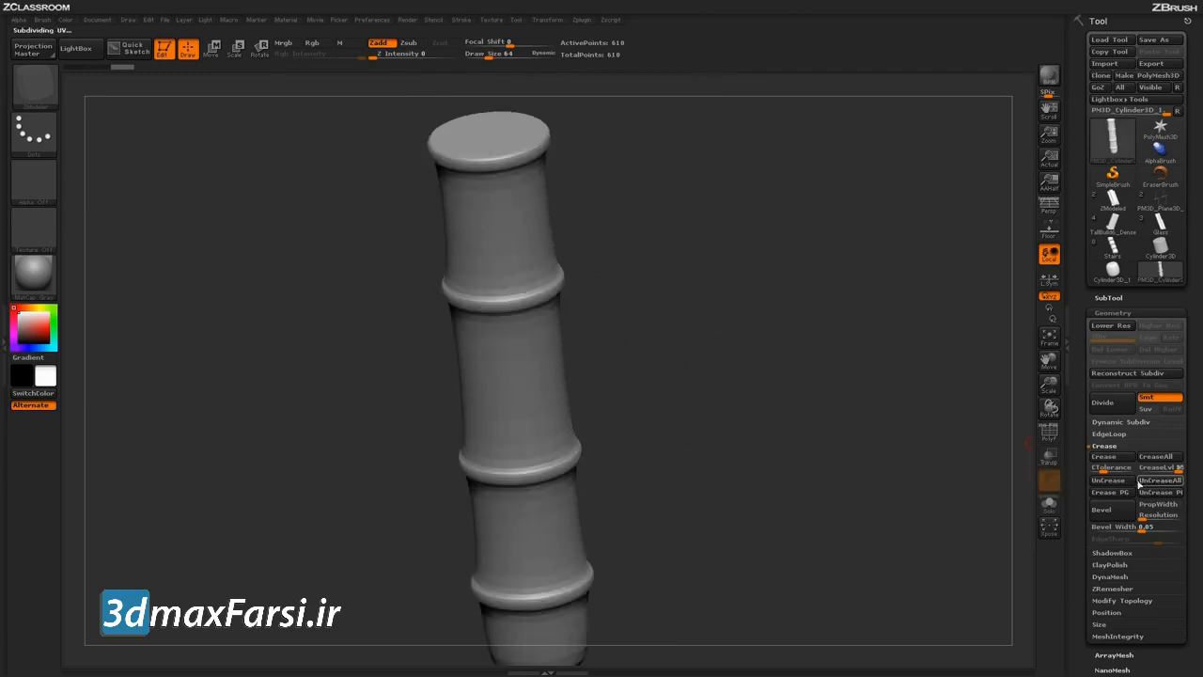
Step: Show the polyframe on the smoothed column and crease the hard edges of its body, cap and rings again
shift+drag(909, 540, 866, 558)
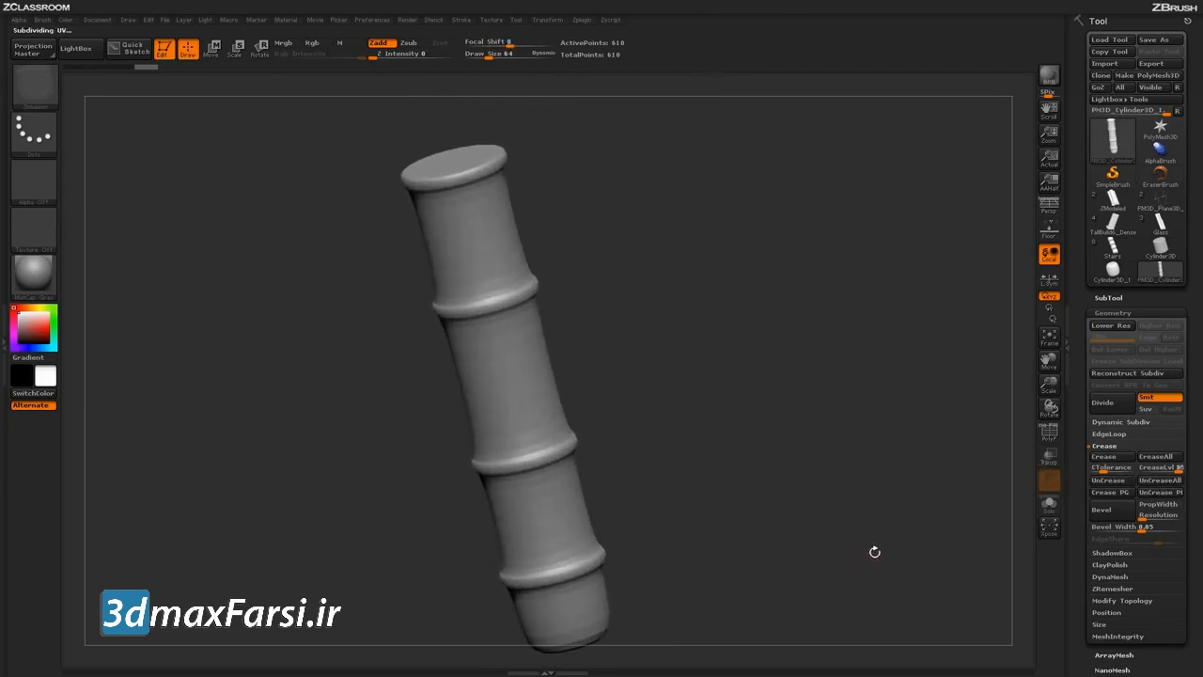
click(1045, 437)
drag(851, 430, 819, 452)
shift+drag(730, 393, 753, 493)
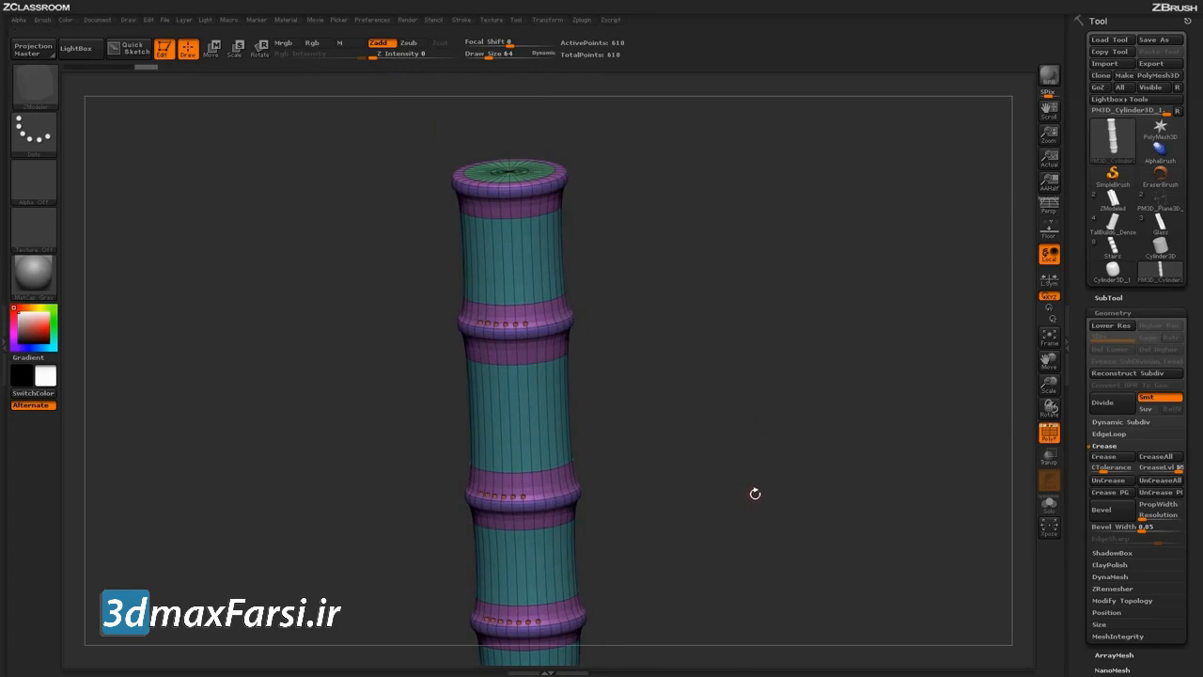
click(1101, 460)
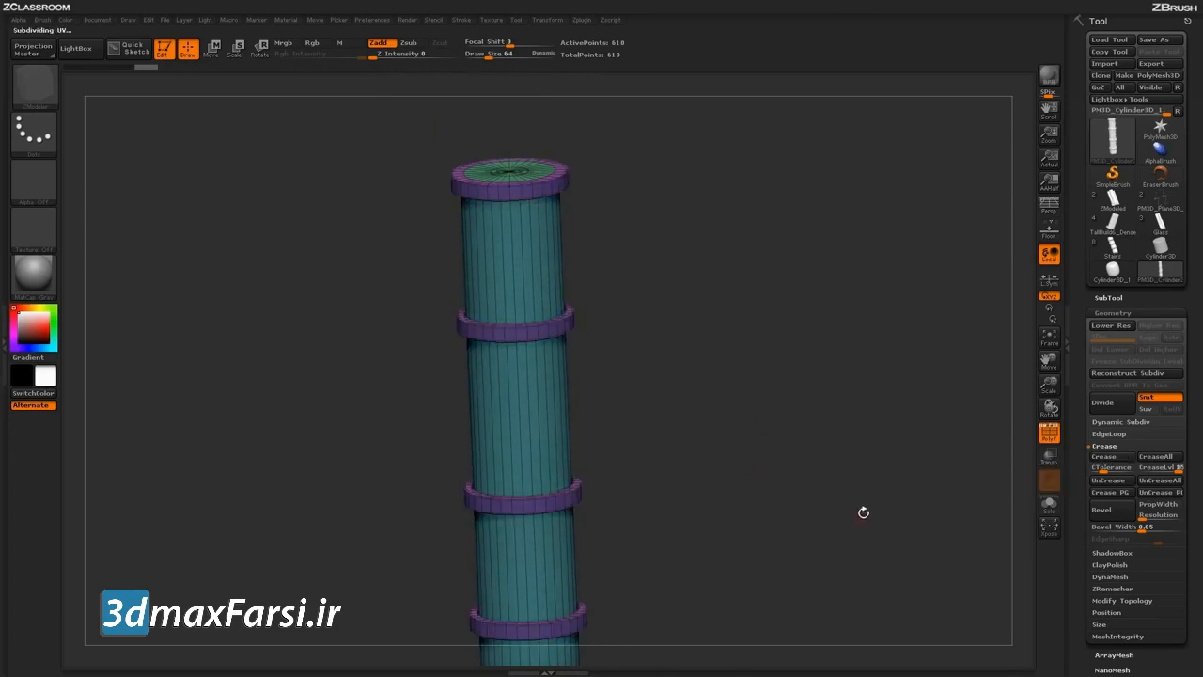
Step: Set the ZModeler edge action to Crease with the EdgeLoop Complete target on one of the middle rings
mouse_move(862, 513)
mouse_down()
mouse_move(876, 501)
mouse_move(893, 511)
mouse_move(588, 355)
mouse_up()
key(shift+f)
mouse_move(740, 425)
mouse_down()
mouse_move(740, 454)
mouse_move(709, 470)
mouse_move(739, 592)
mouse_up()
click(1046, 433)
alt+drag(852, 427, 847, 391)
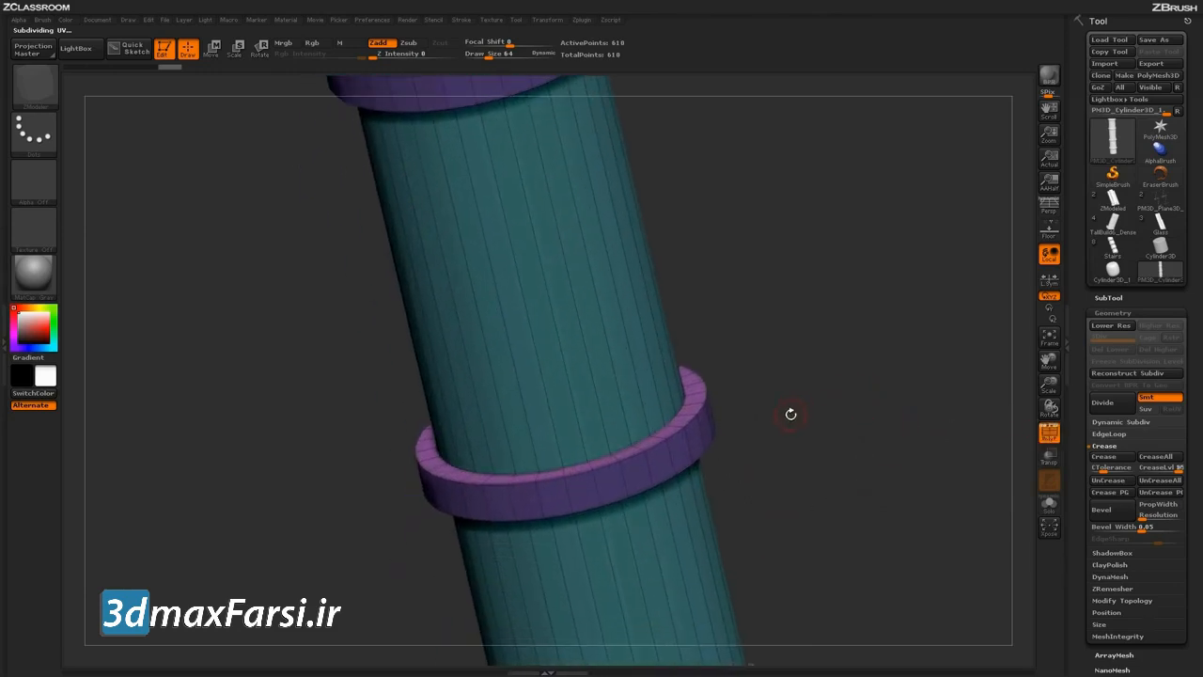
drag(777, 393, 741, 421)
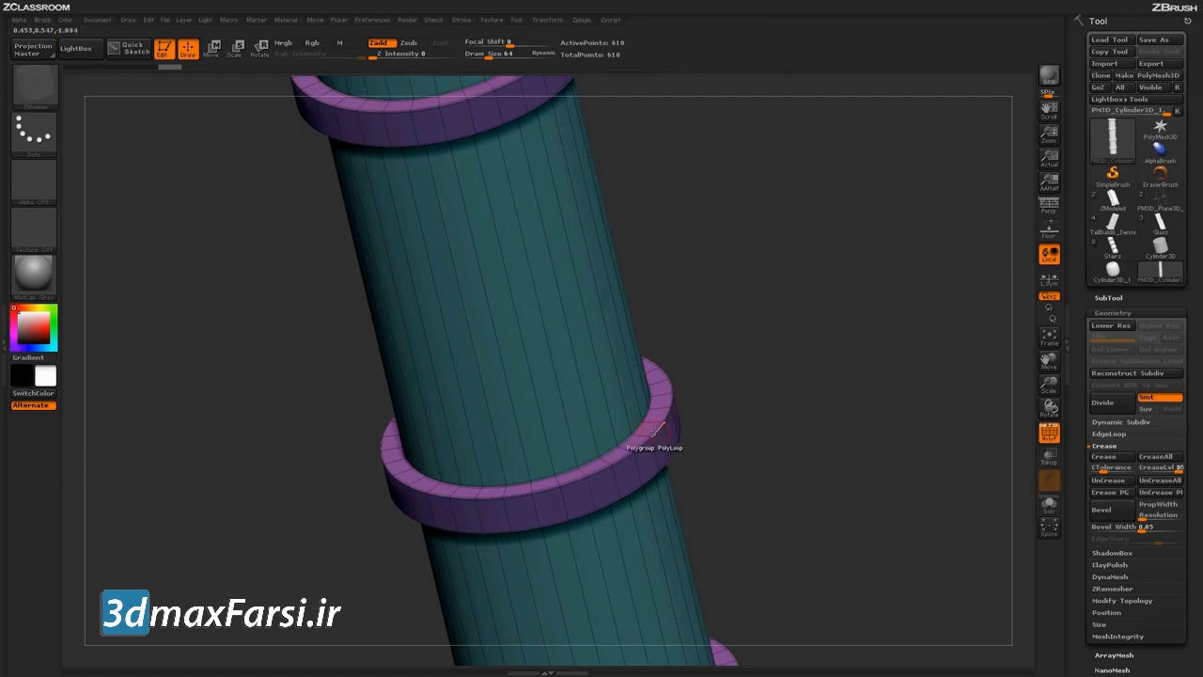
key(space)
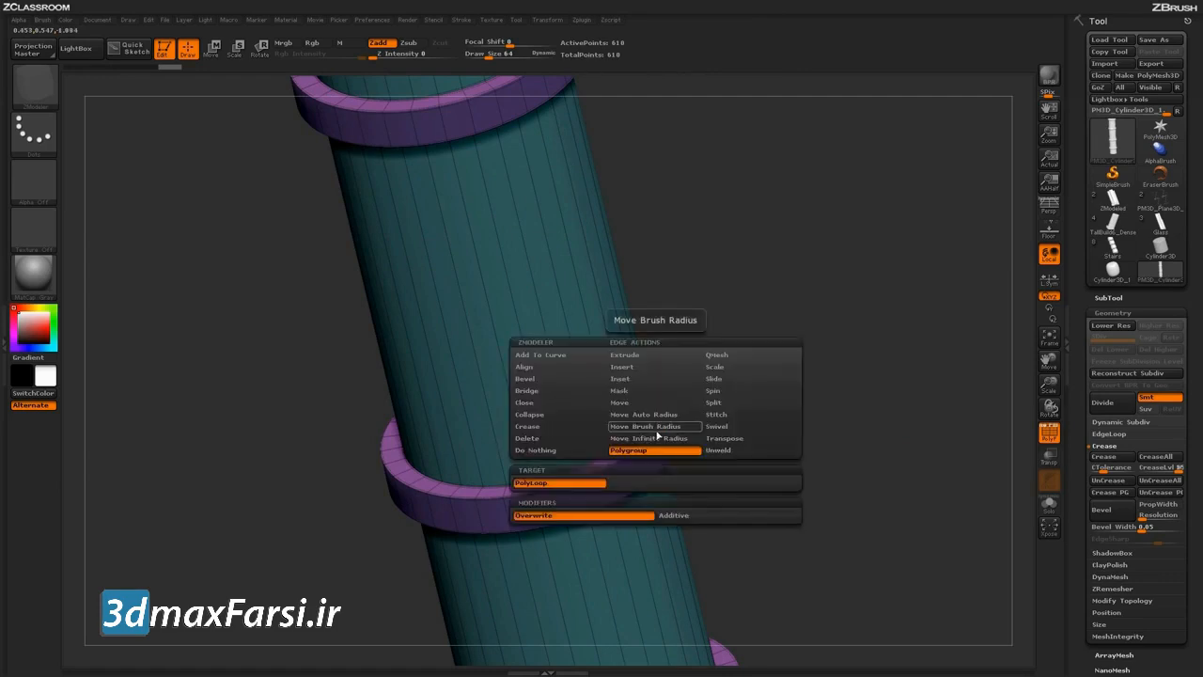
click(544, 429)
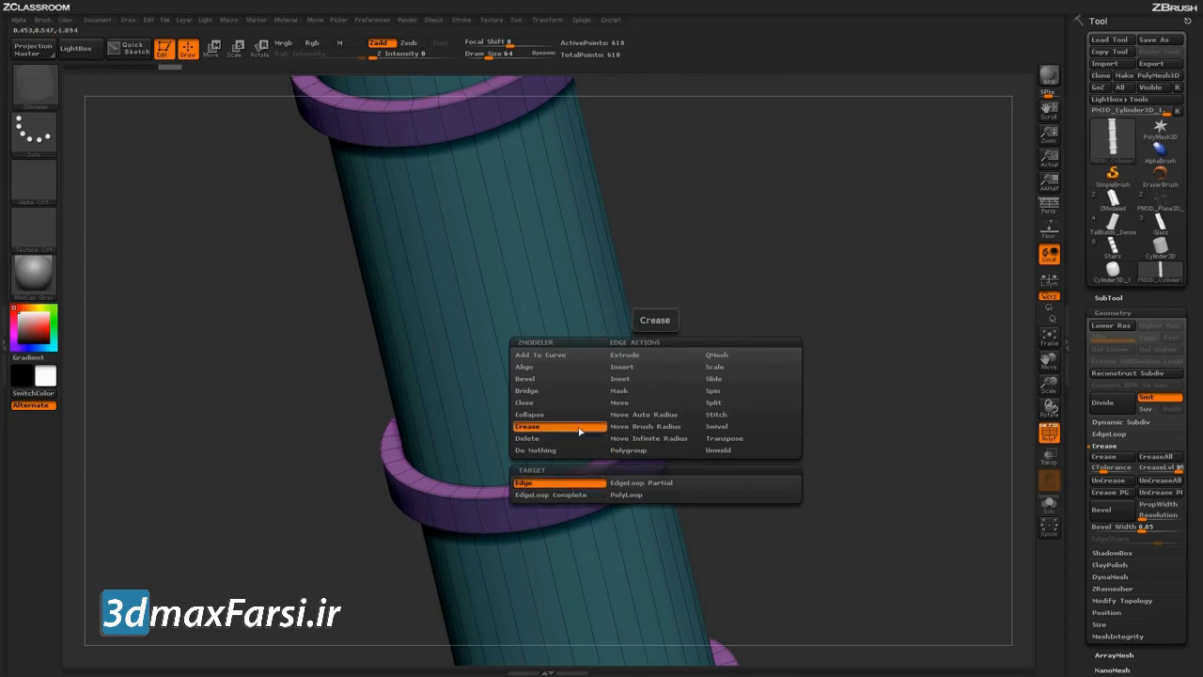
click(579, 500)
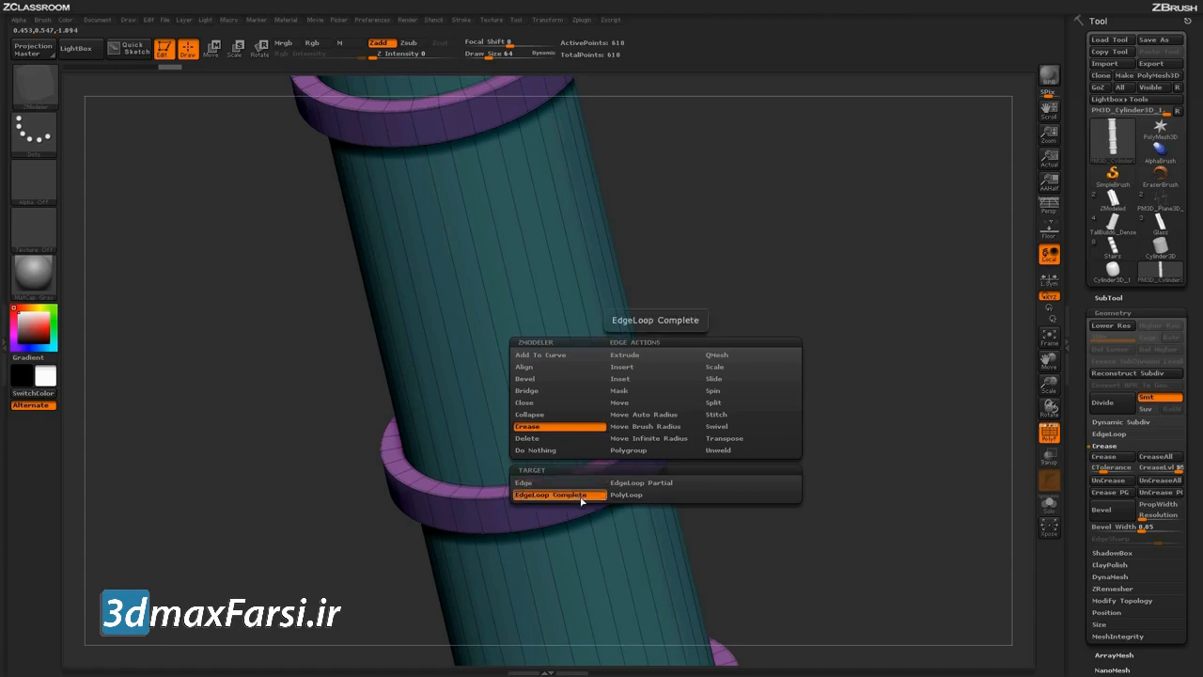
Step: Uncrease the upper and lower outer edge loops of the middle ring
drag(771, 405, 760, 429)
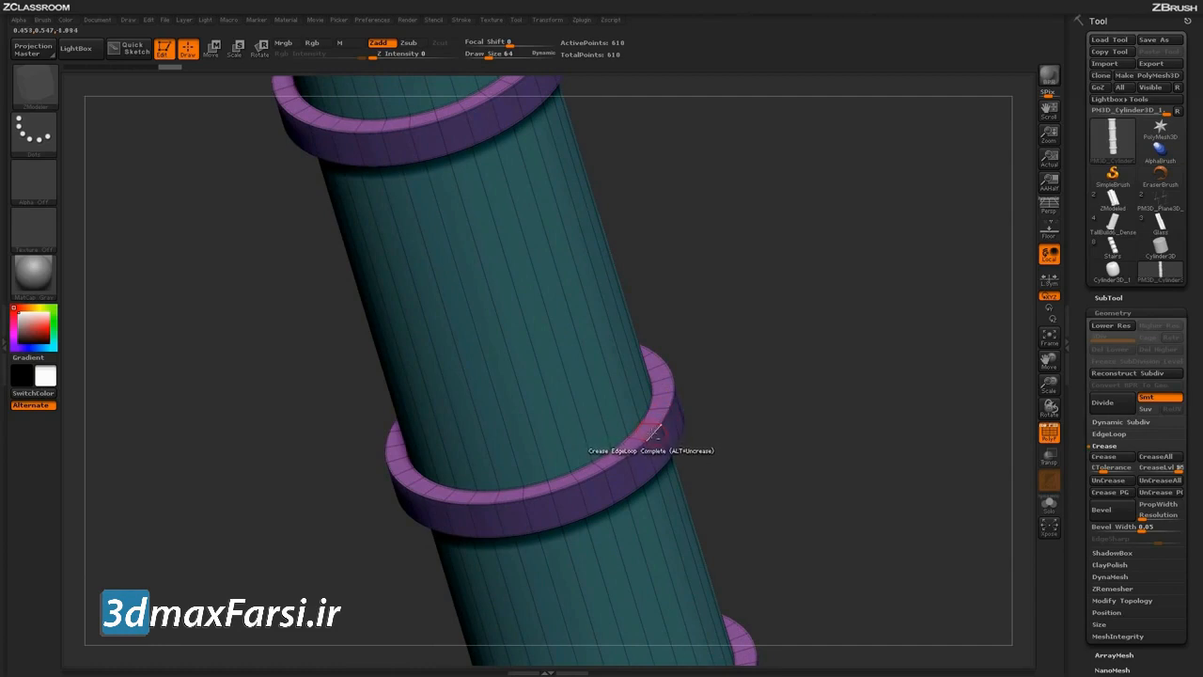
alt+click(653, 434)
shift+drag(806, 484, 954, 440)
click(1046, 437)
click(1049, 439)
drag(859, 424, 764, 351)
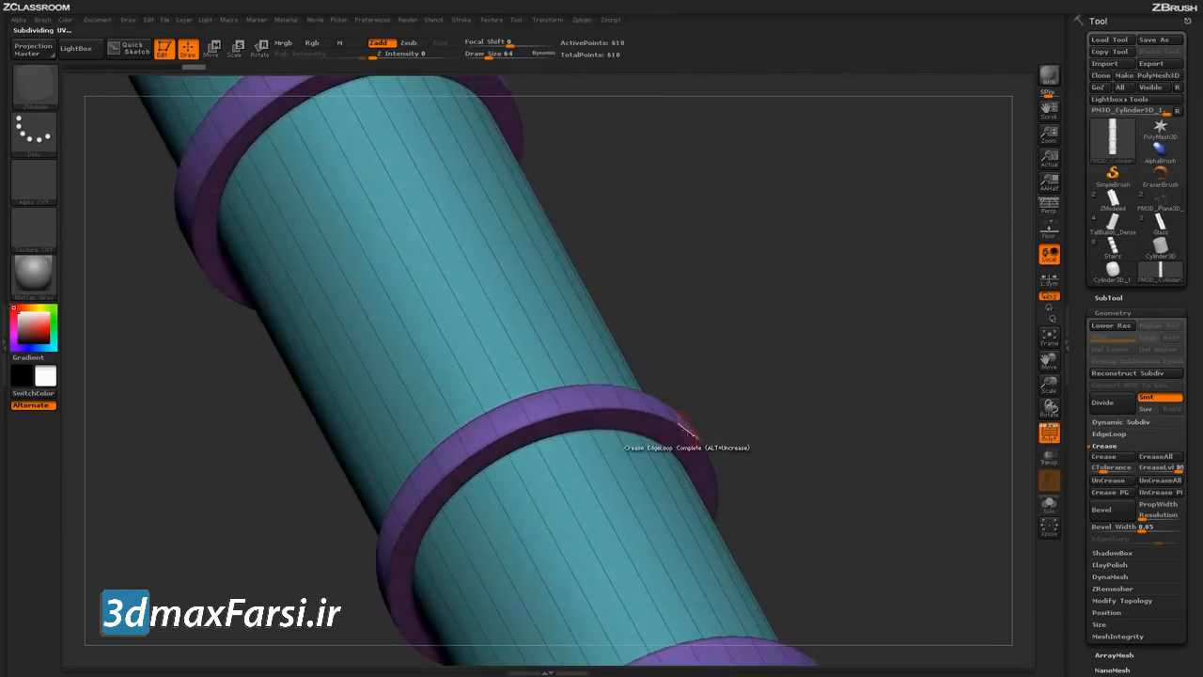
alt+click(691, 429)
Step: Examine the softened ring against the sharp rings on the whole column with the polyframe hidden
shift+drag(735, 392, 795, 475)
click(1049, 432)
drag(899, 472, 645, 480)
drag(759, 452, 714, 486)
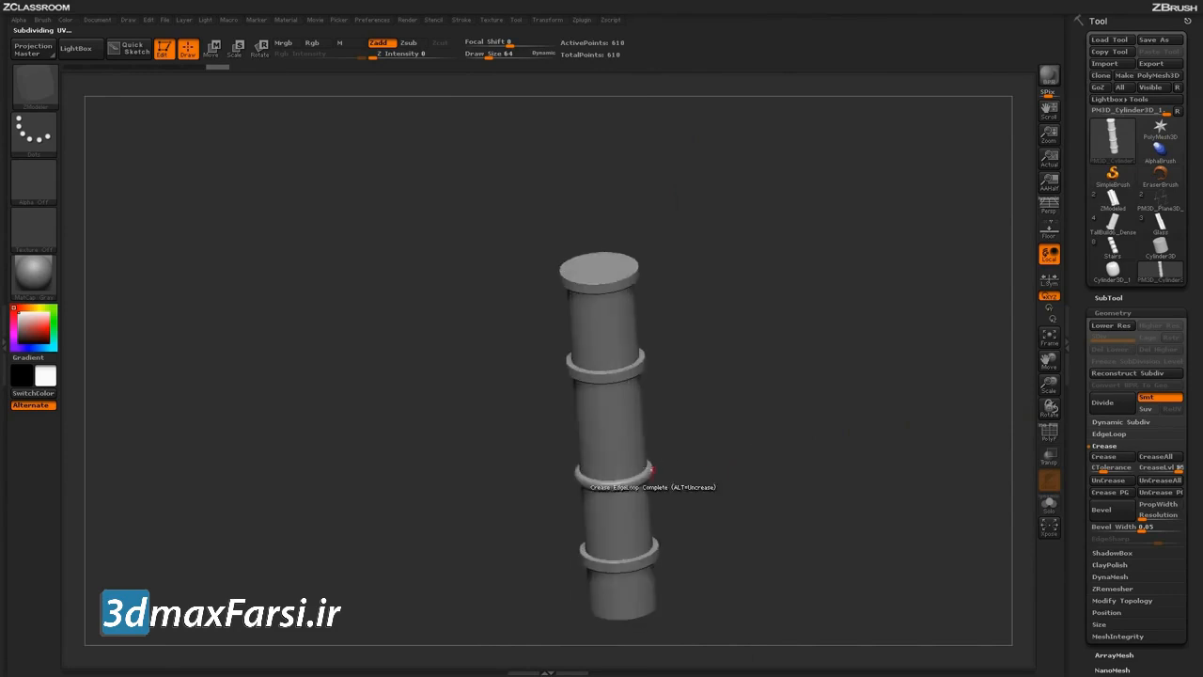
drag(696, 446, 716, 503)
alt+drag(727, 310, 724, 455)
alt+drag(725, 455, 743, 423)
Step: Show the polyframe and crease the complete upper outer edge loop of the softened ring
click(1049, 431)
drag(852, 412, 837, 411)
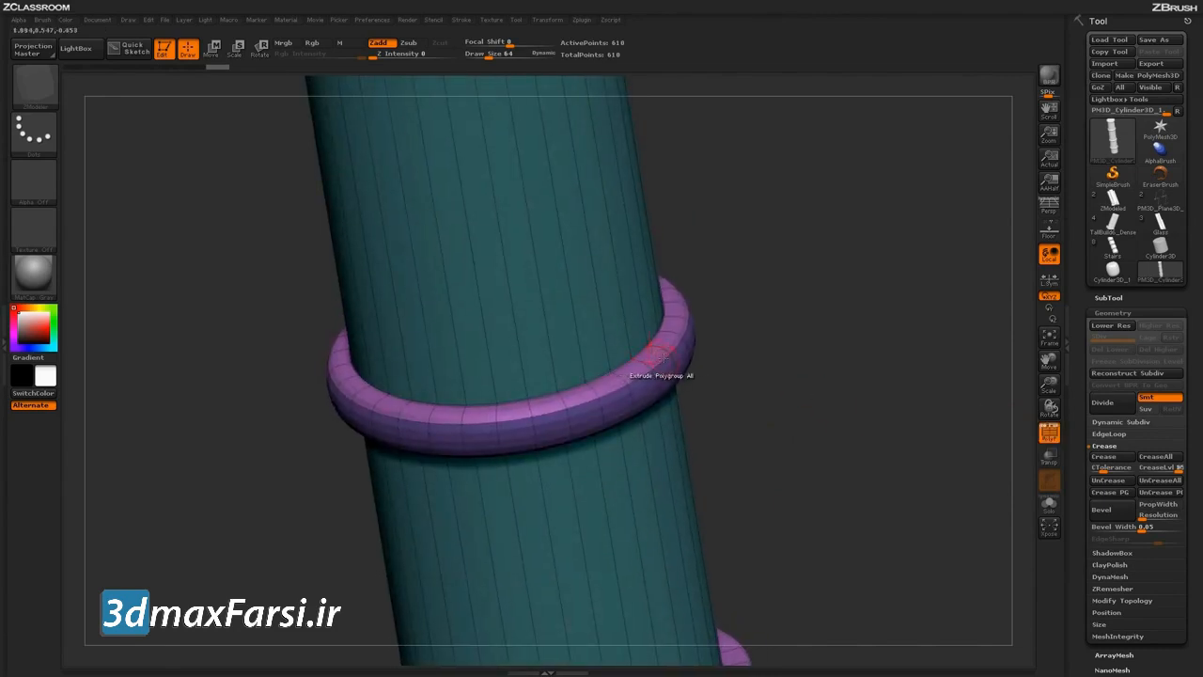
click(664, 355)
drag(794, 459, 744, 363)
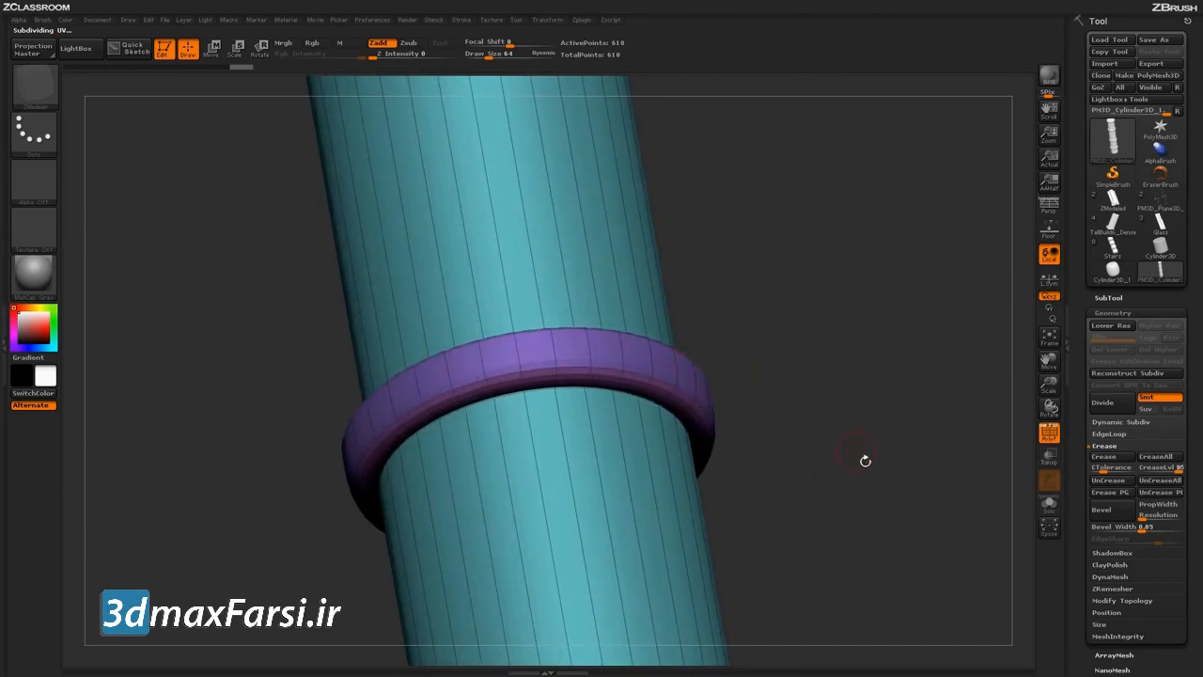
Step: Switch Dynamic Subdiv off and back on to compare the ring's base mesh with its smoothed surface
click(1109, 425)
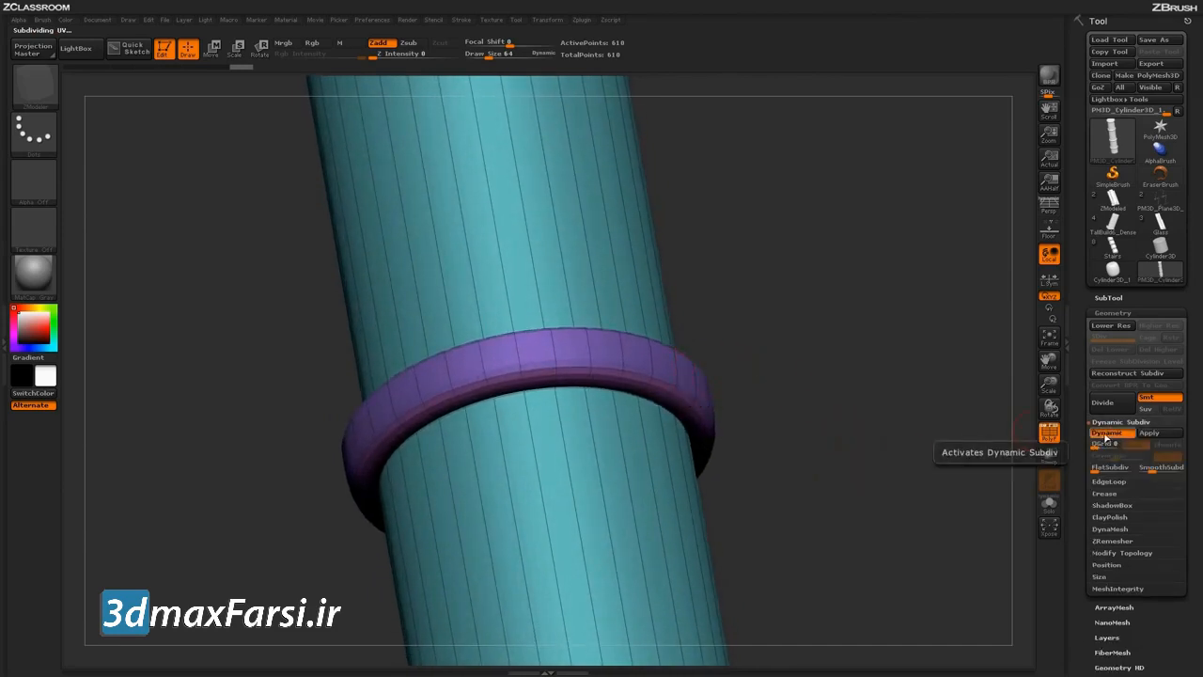
click(1101, 435)
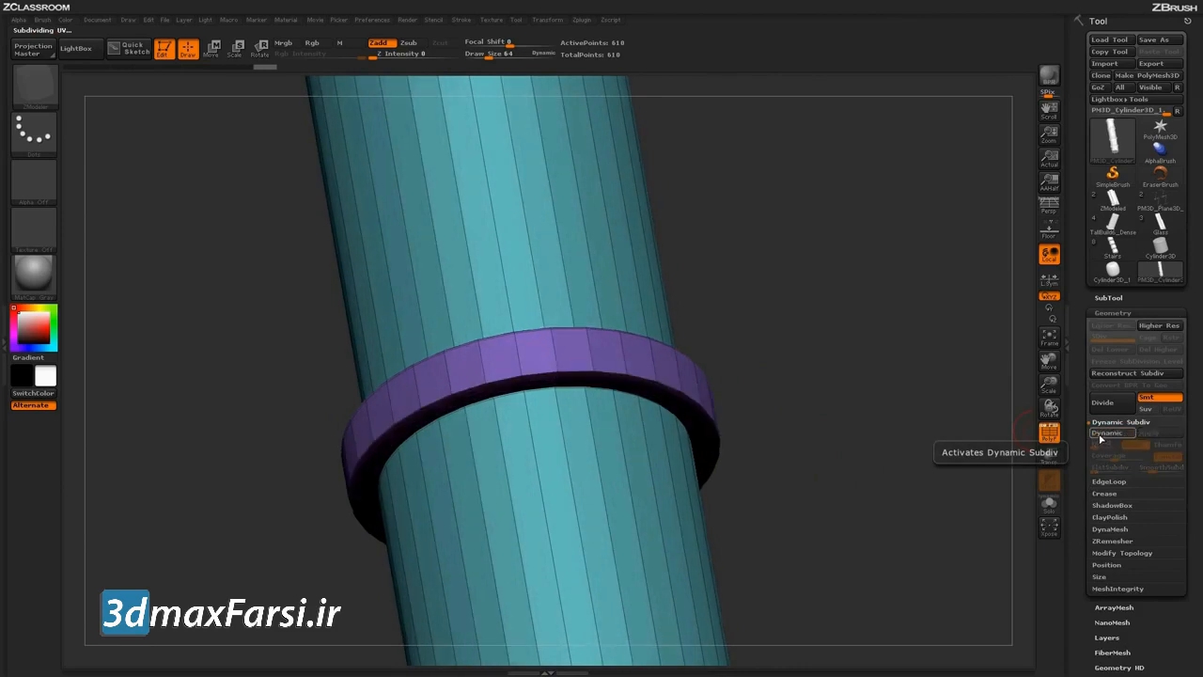
click(1100, 436)
drag(886, 486, 883, 439)
key(shift+d)
key(d)
drag(857, 456, 854, 424)
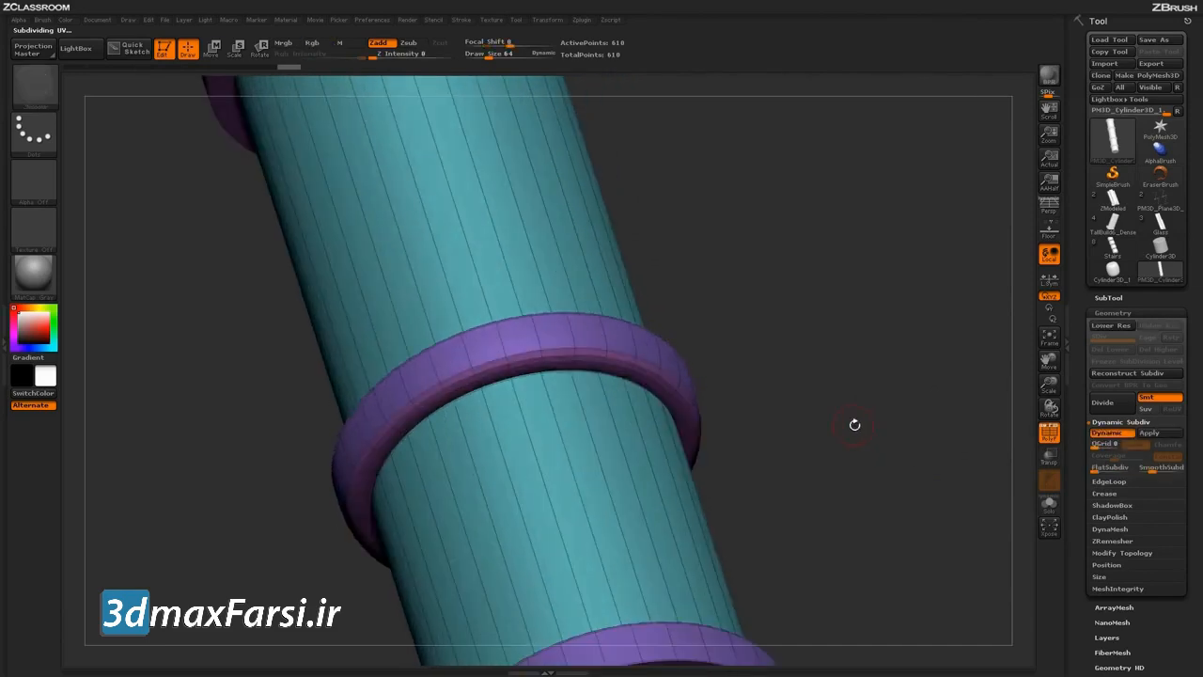
Step: Compare the ring with and without Dynamic Subdiv from several angles, finishing with the polyframe toggled off
key(shift+d)
mouse_move(860, 454)
mouse_down()
mouse_move(836, 447)
mouse_move(843, 439)
mouse_up()
key(d)
drag(764, 358, 811, 410)
key(shift+d)
key(d)
drag(806, 357, 821, 414)
drag(752, 380, 779, 363)
drag(796, 447, 759, 449)
click(1049, 433)
drag(855, 435, 837, 457)
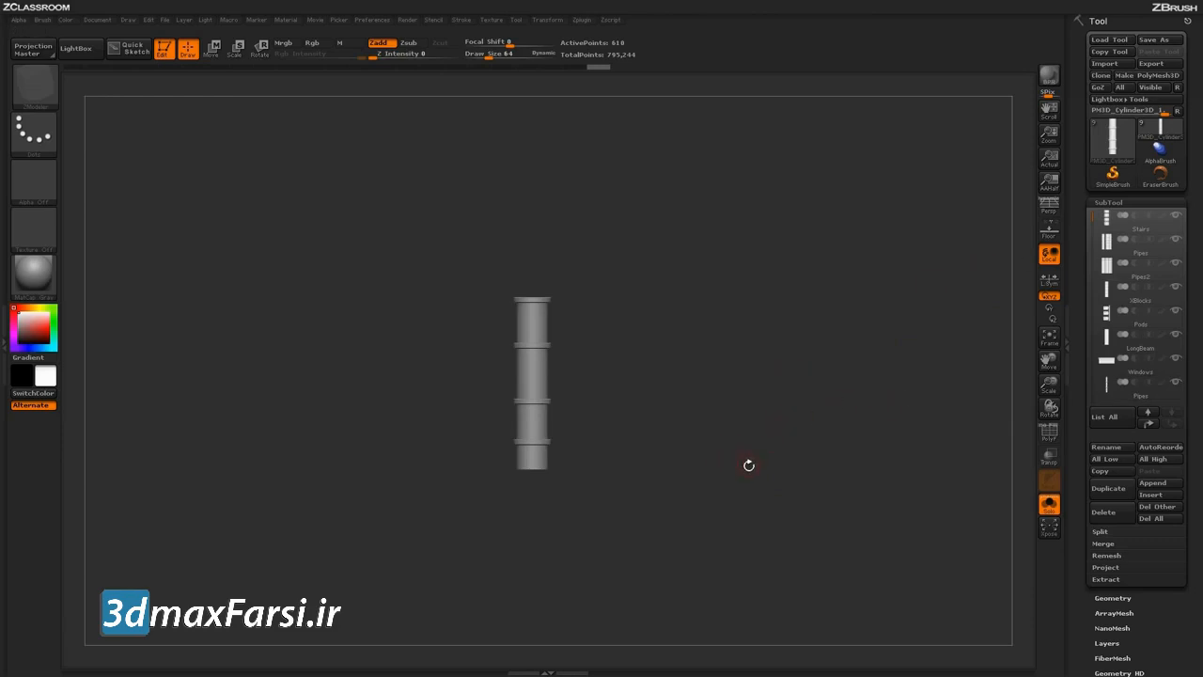
Step: Step up through the isolated subtools, from Pipes and Windows past LongBeam to Pods, to inspect each part
key(Up)
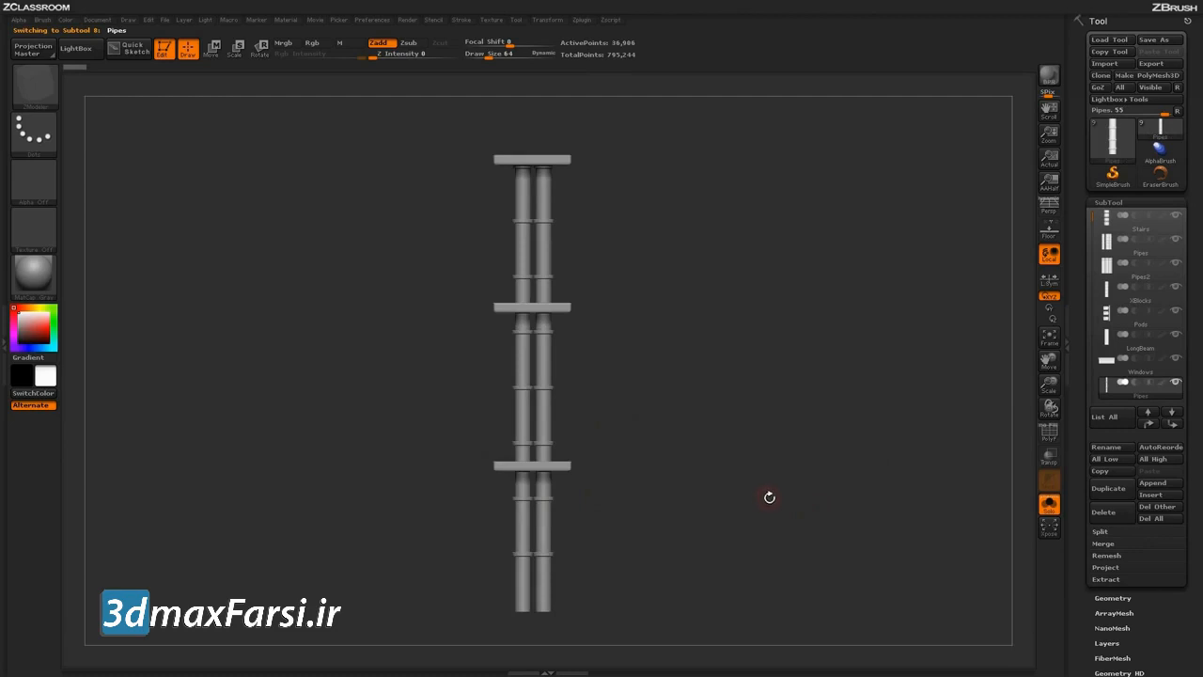
key(Up)
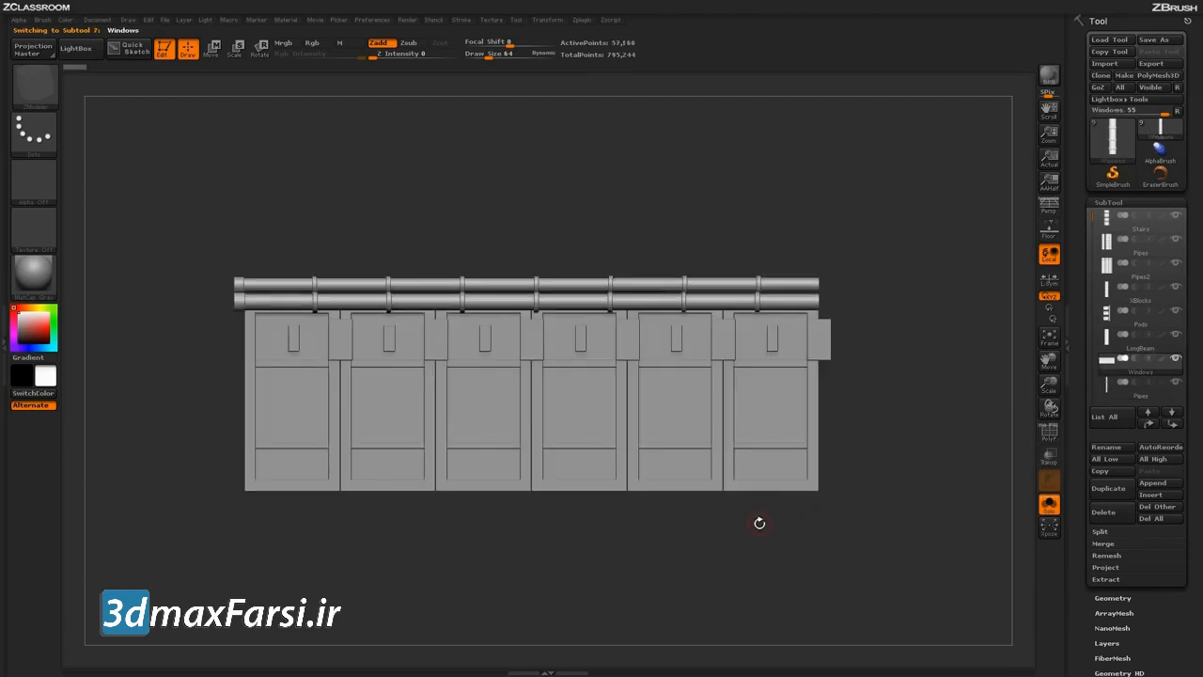
key(Up)
key(Up)
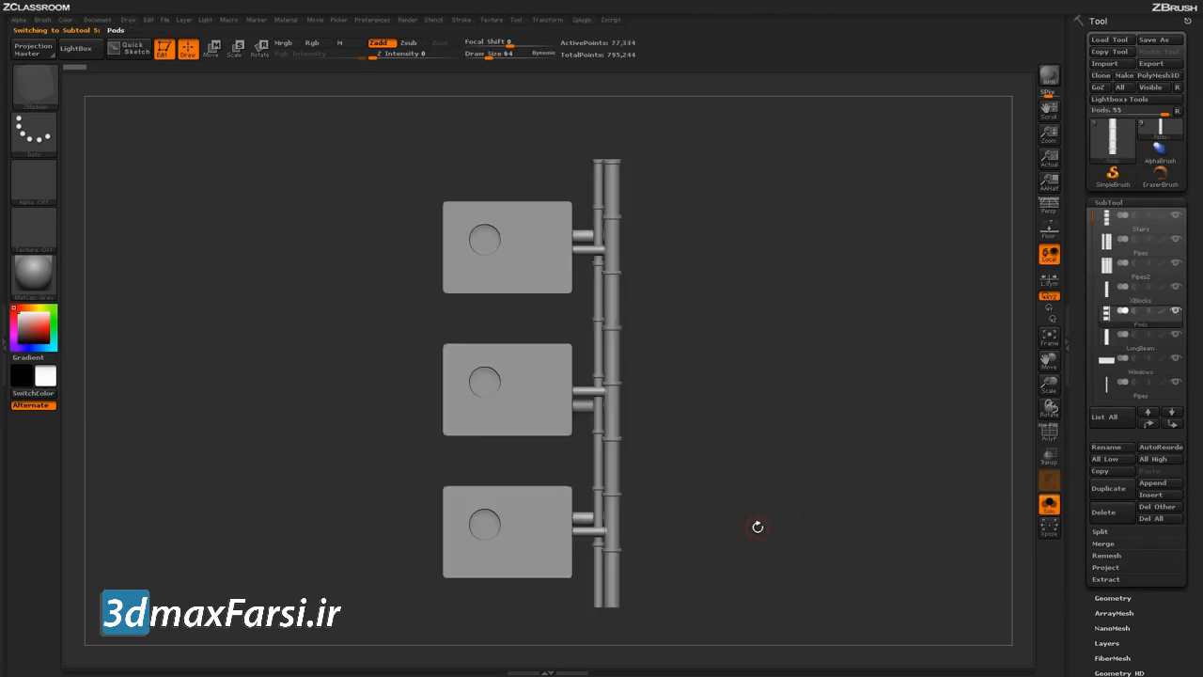
Step: Examine every subtool of the kit in solo view, from Pods up to Stairs and down to the last cylinder
key(Up)
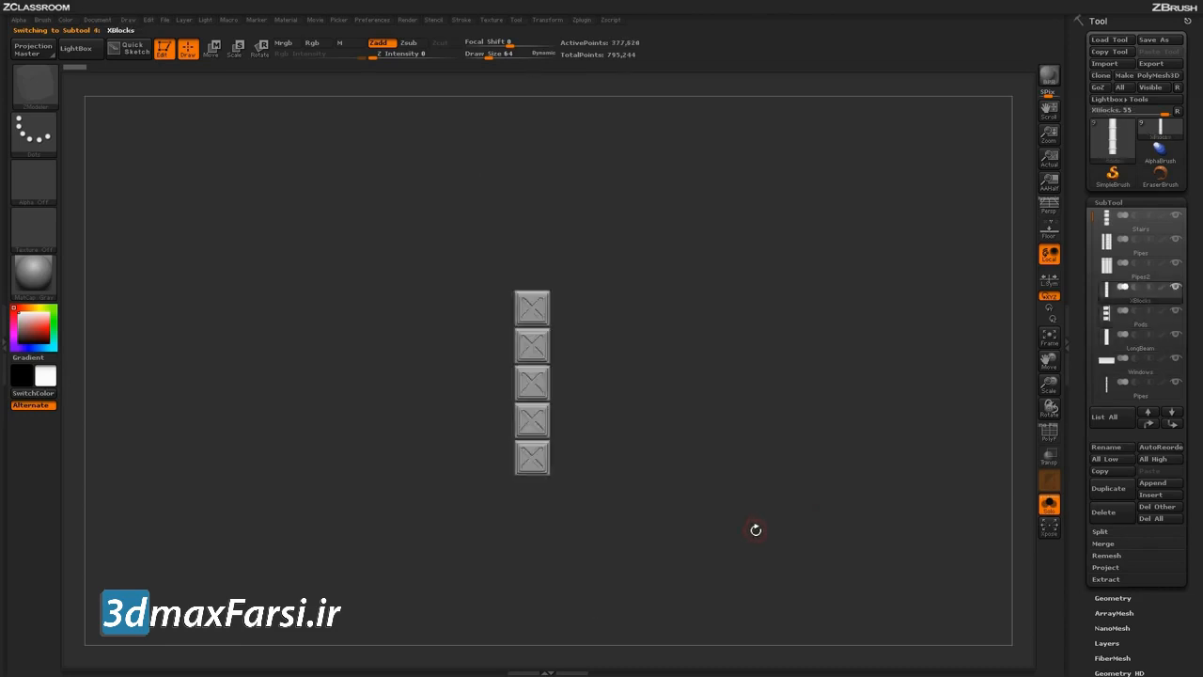
key(Up)
key(Up)
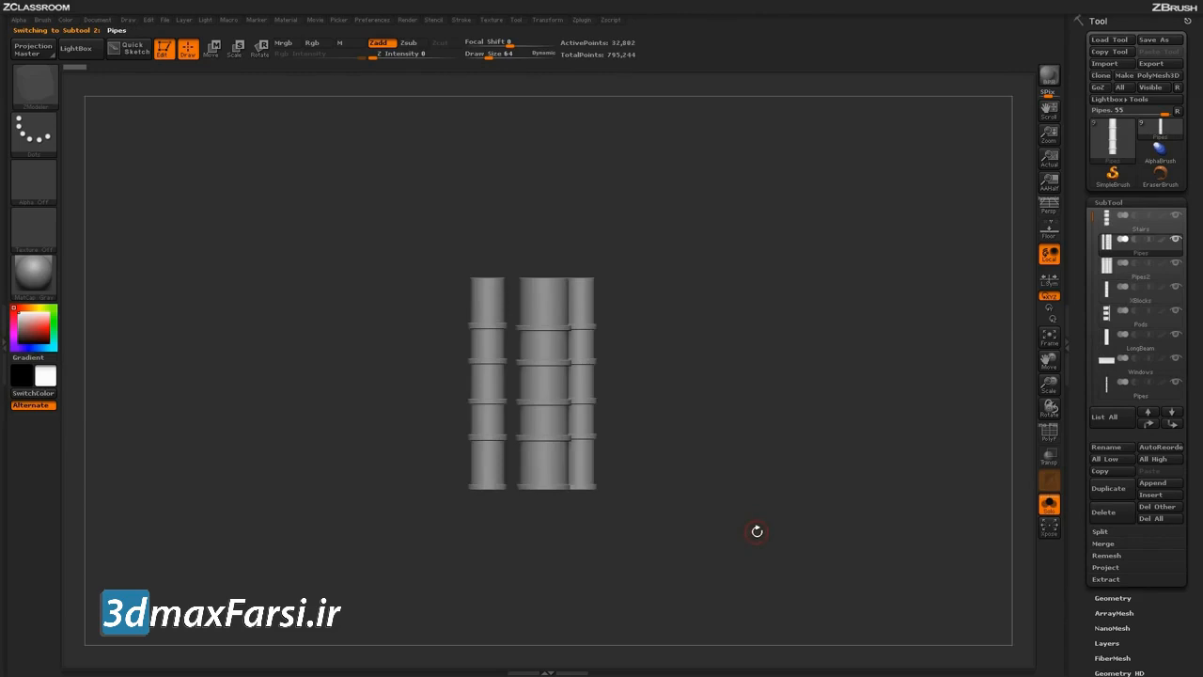
key(Up)
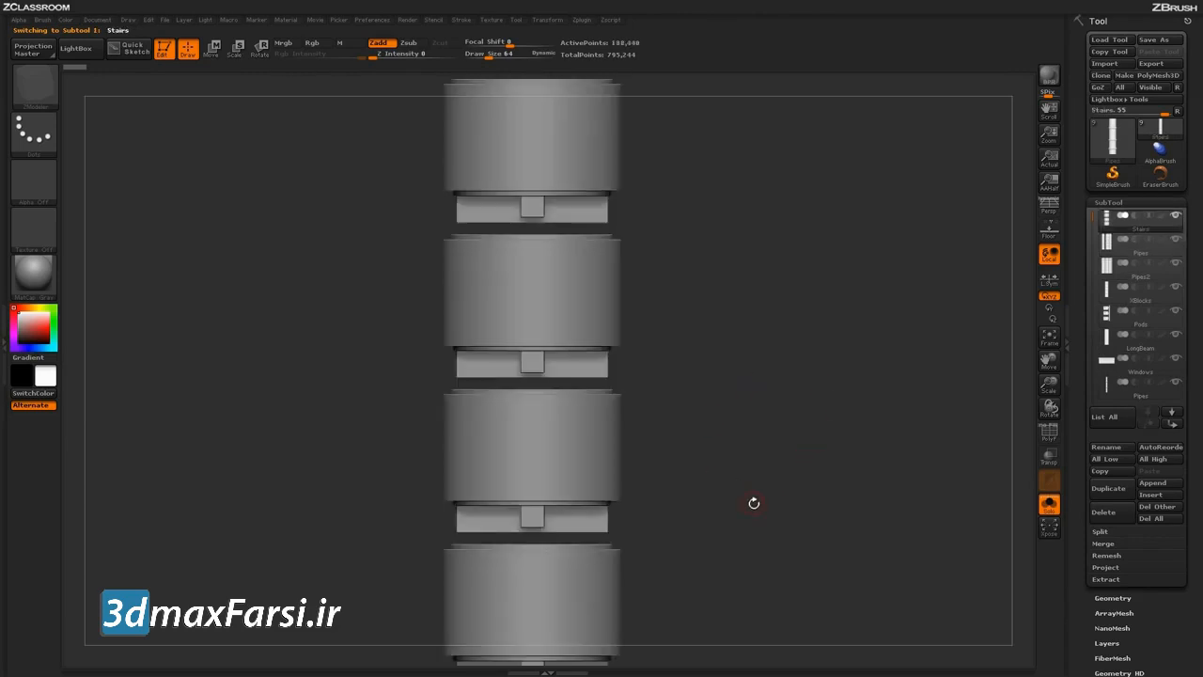
key(Down)
key(Down)
key(Down)
key(Down)
key(Down)
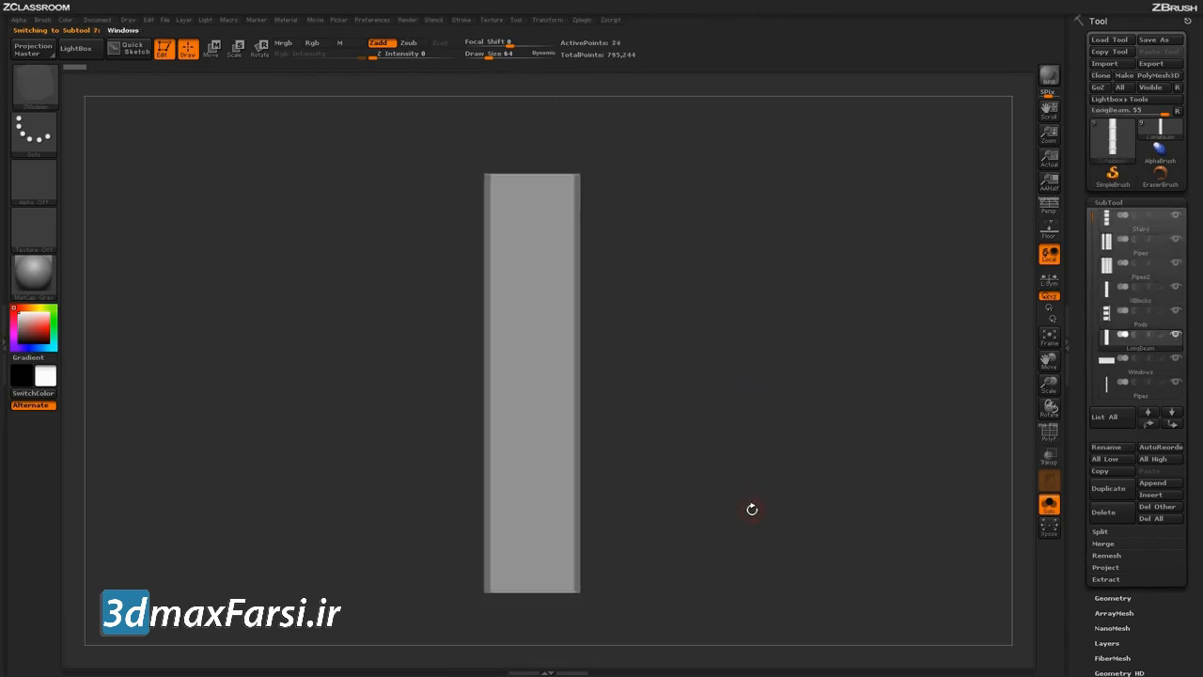
key(Down)
key(Down)
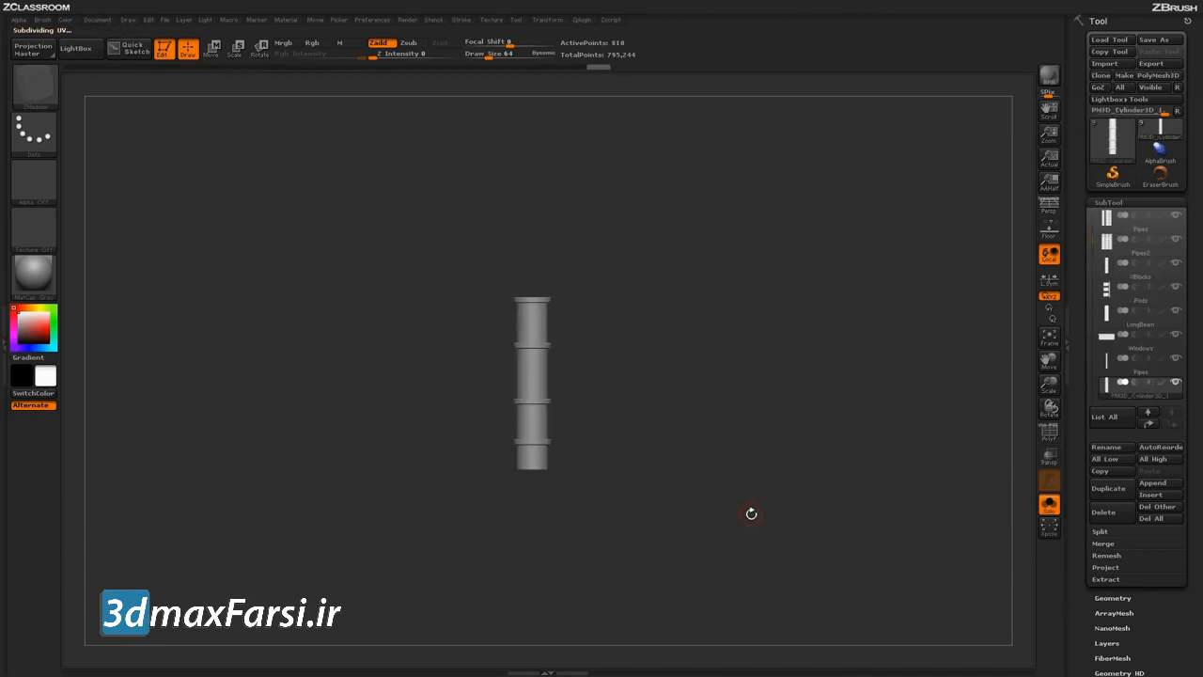
drag(1094, 237, 1094, 214)
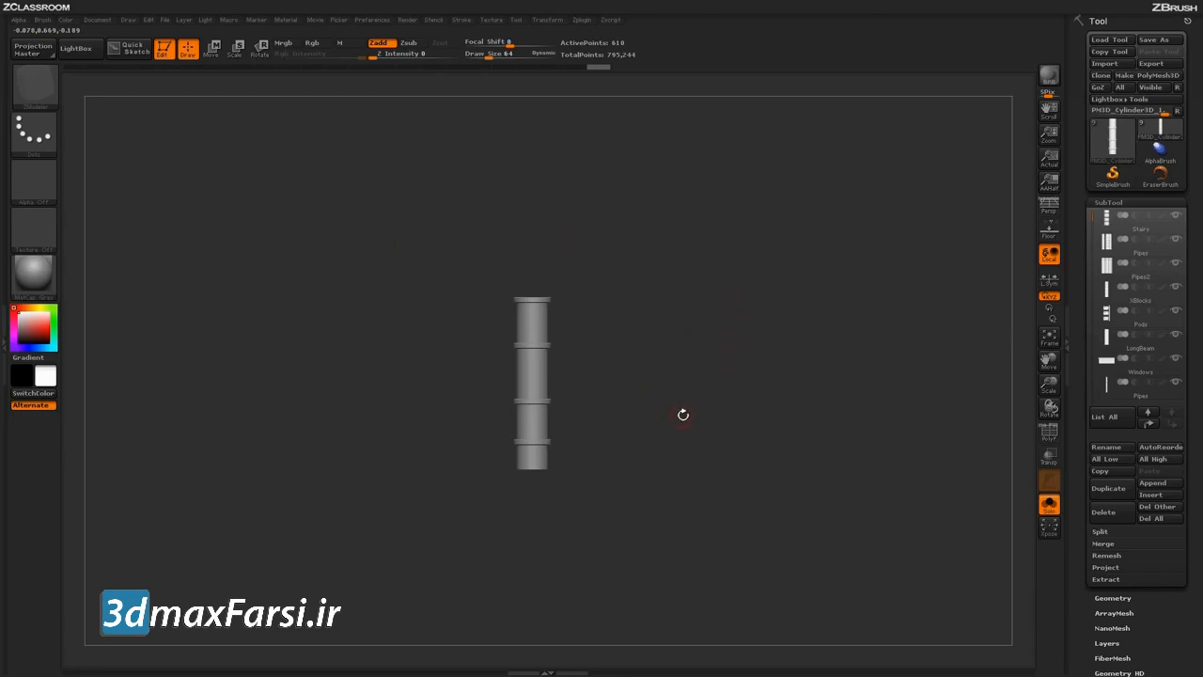
Step: Turn off the document's proportion constraint and resize the document to 1024 wide by 1024 high
click(99, 20)
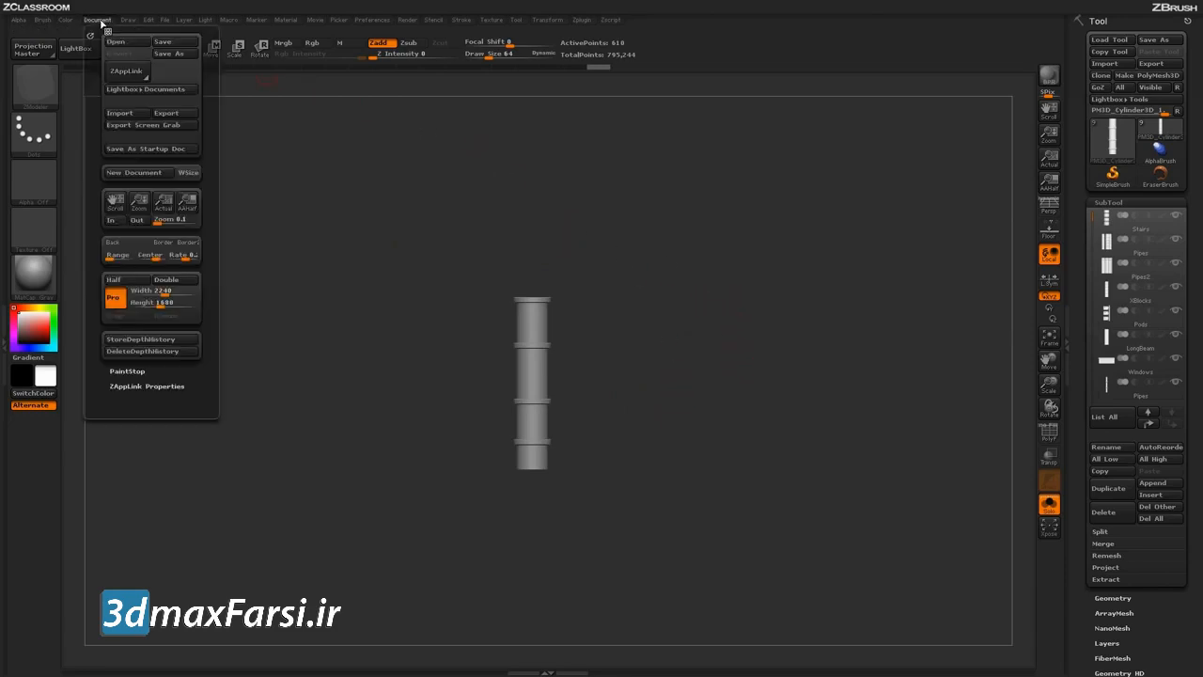
click(116, 301)
click(158, 302)
click(163, 291)
click(159, 290)
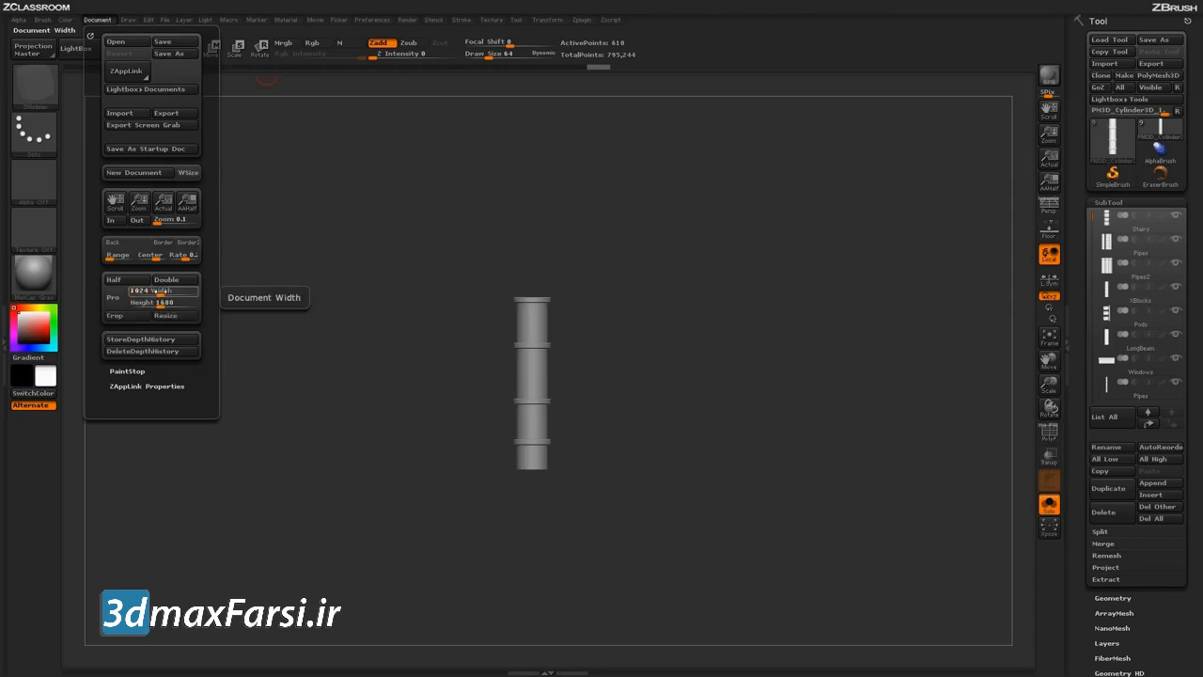
click(158, 302)
text(10)
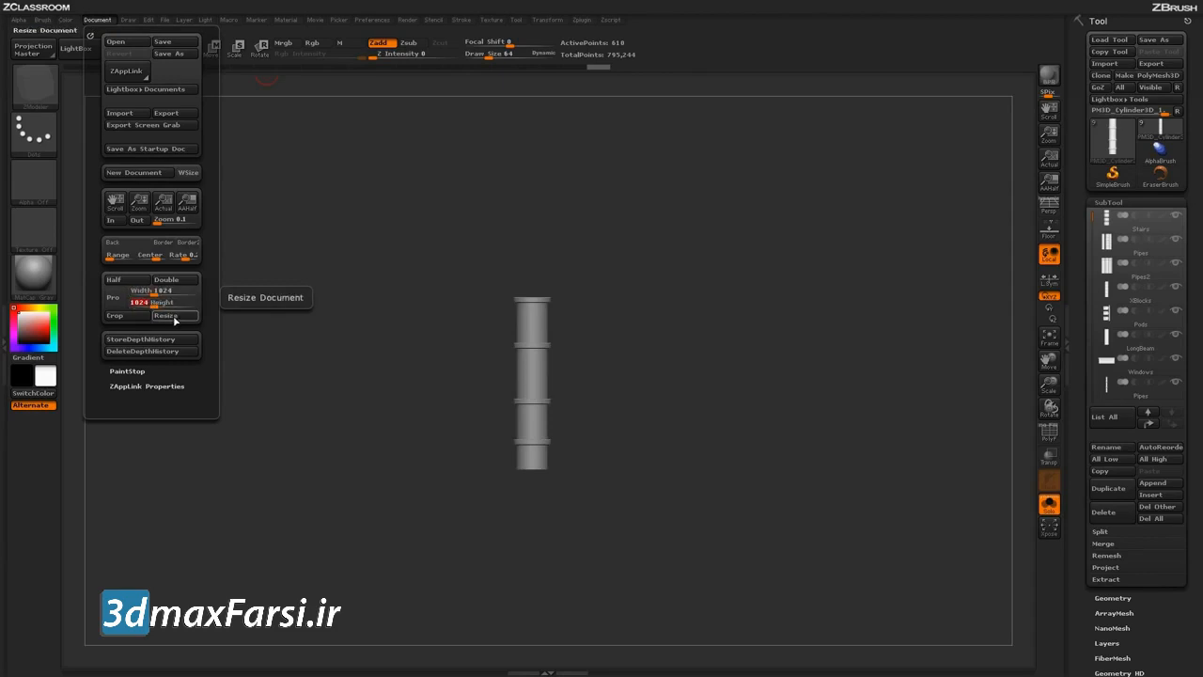
click(173, 315)
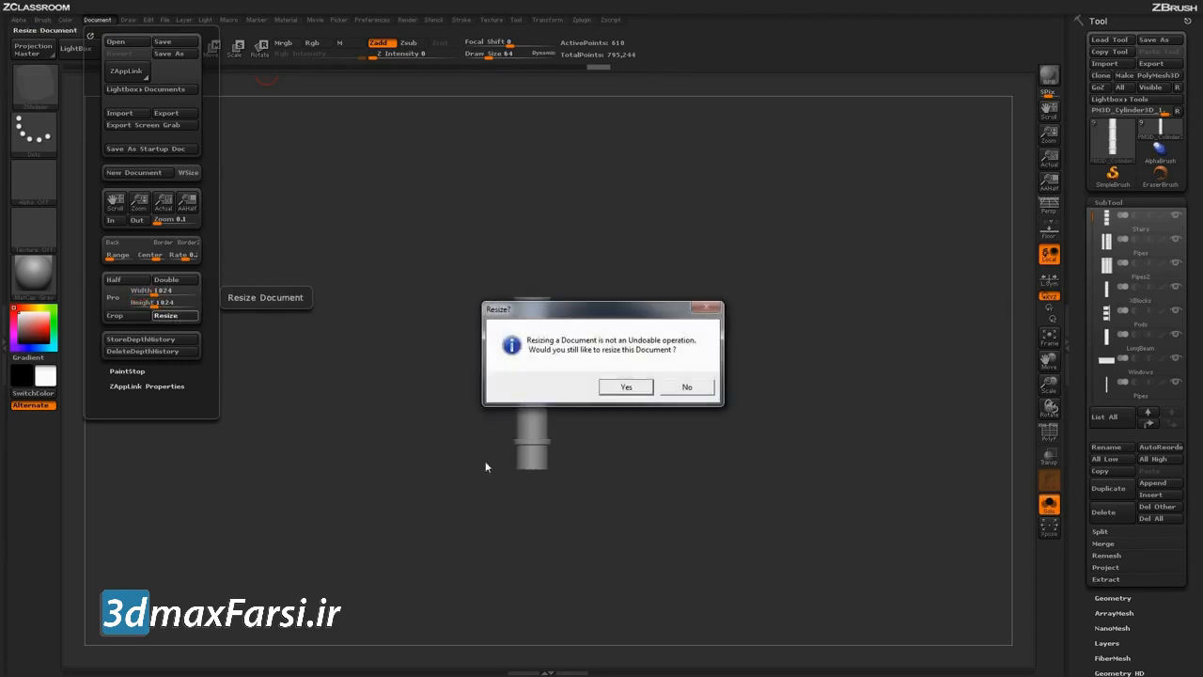
click(627, 388)
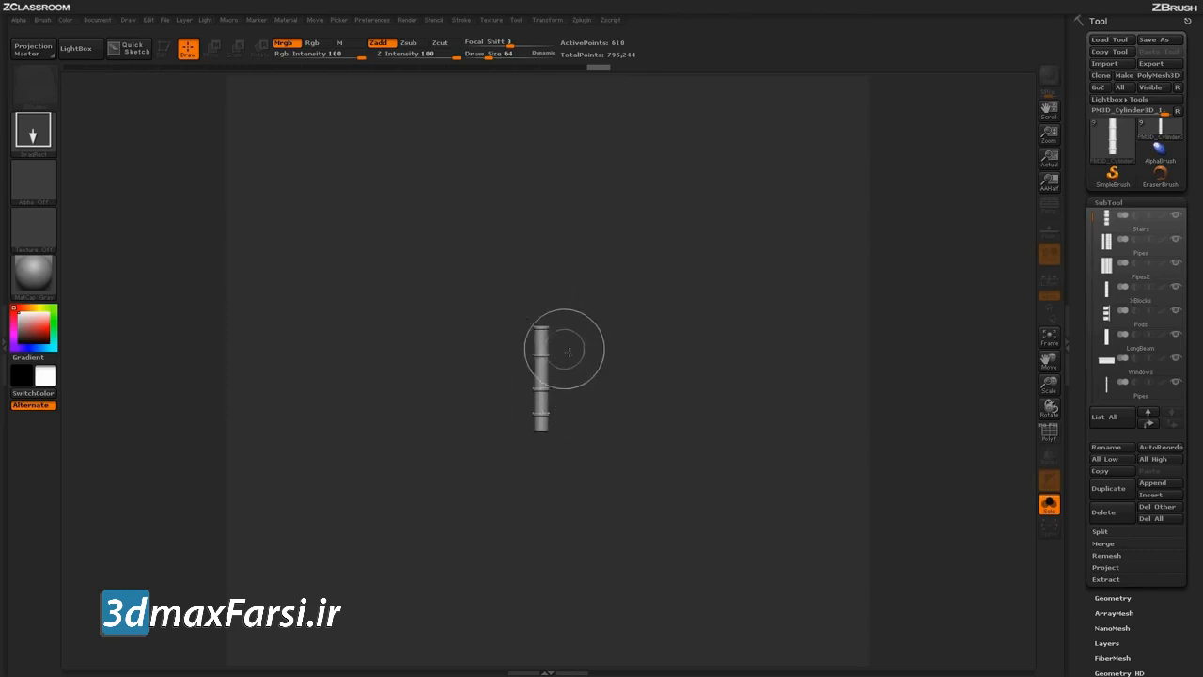
Step: Clear the canvas, draw the cylinder tool onto it again and enter Edit mode
key(ctrl+n)
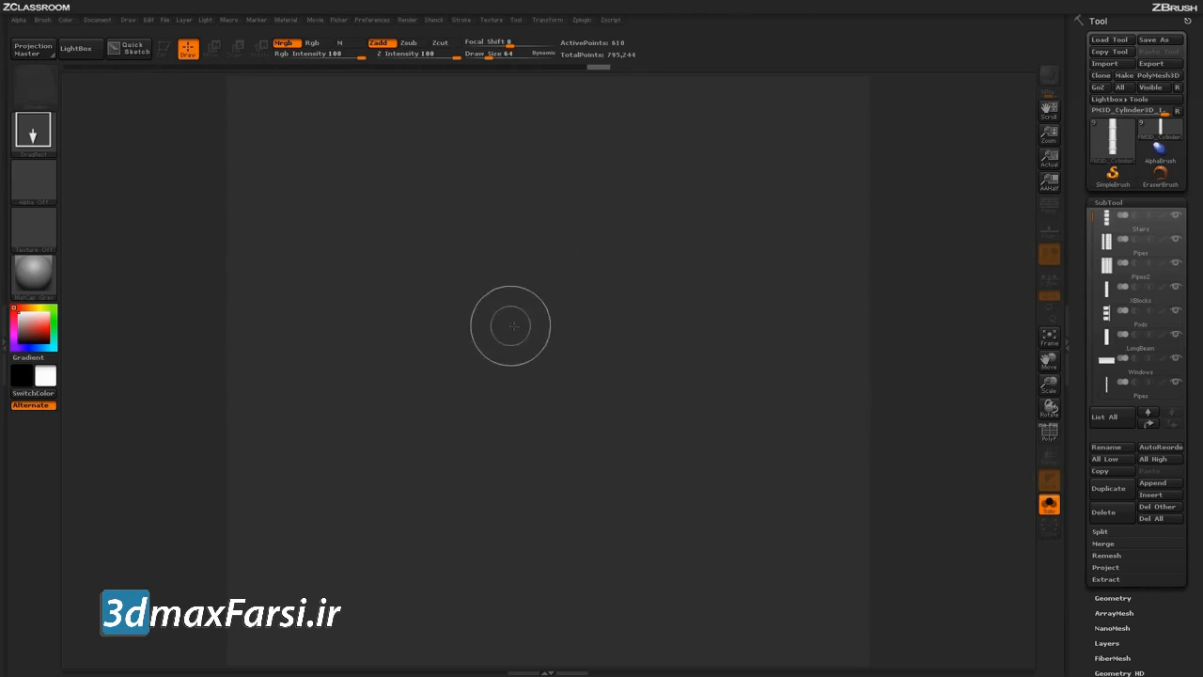
drag(519, 326, 521, 493)
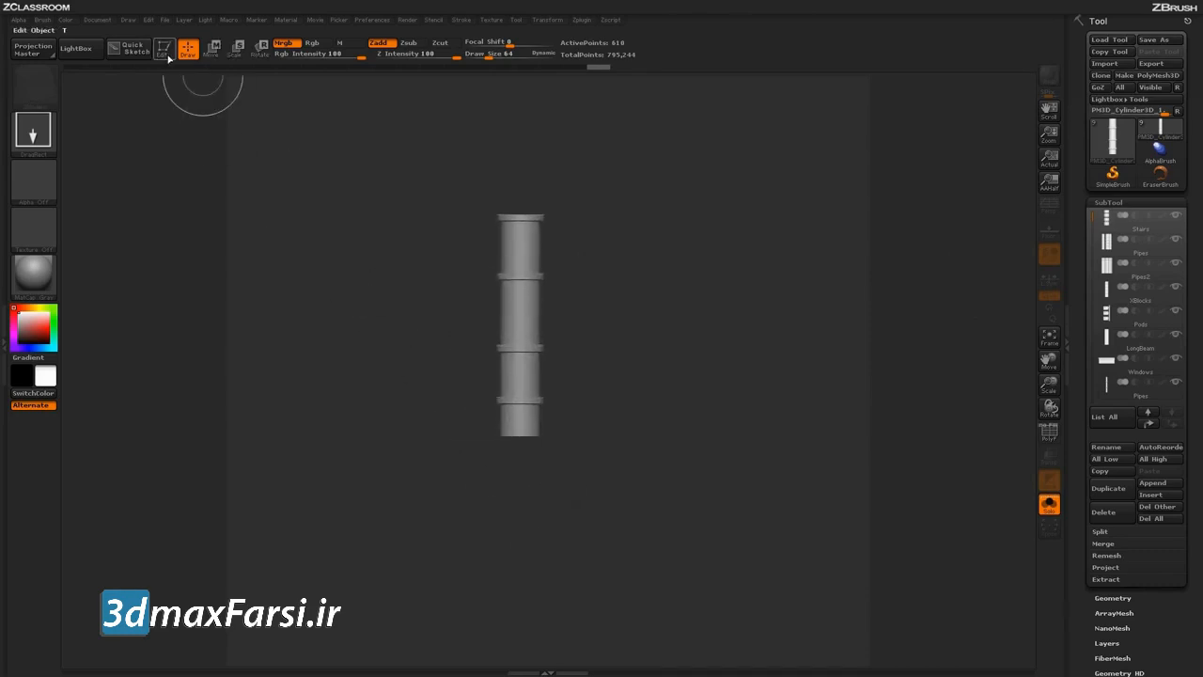
click(165, 51)
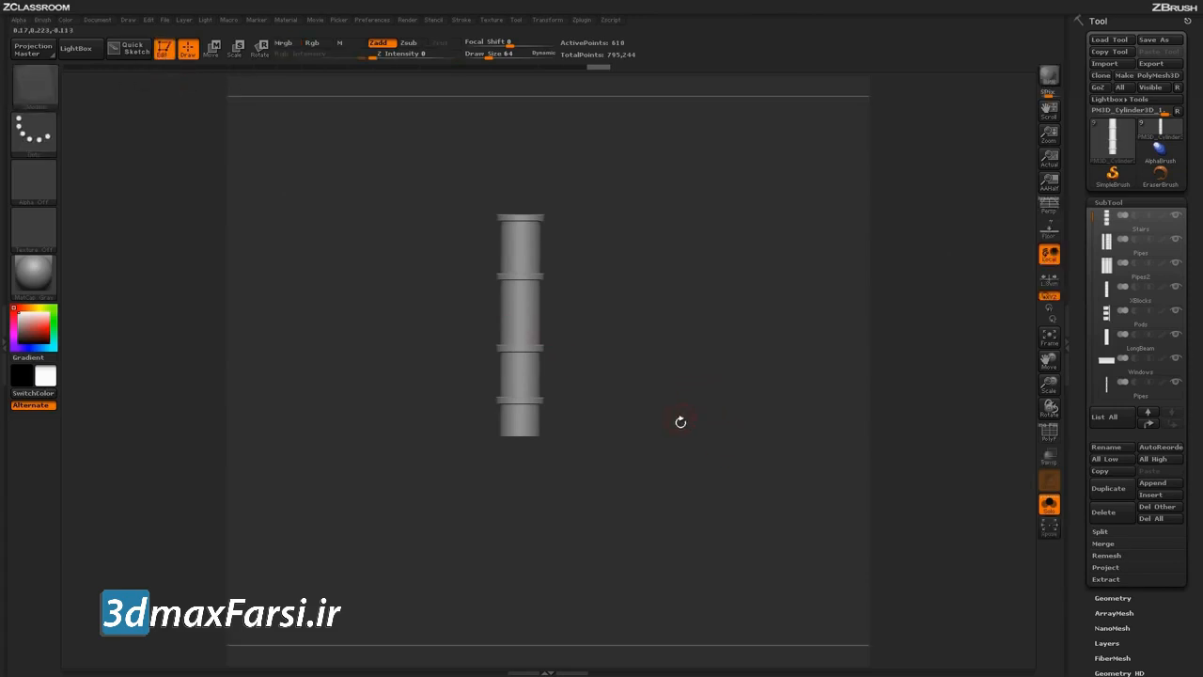
Step: Check the kit's subtools at a reduced scale from a straight-on view, ending with Stairs active
alt+drag(694, 481, 606, 464)
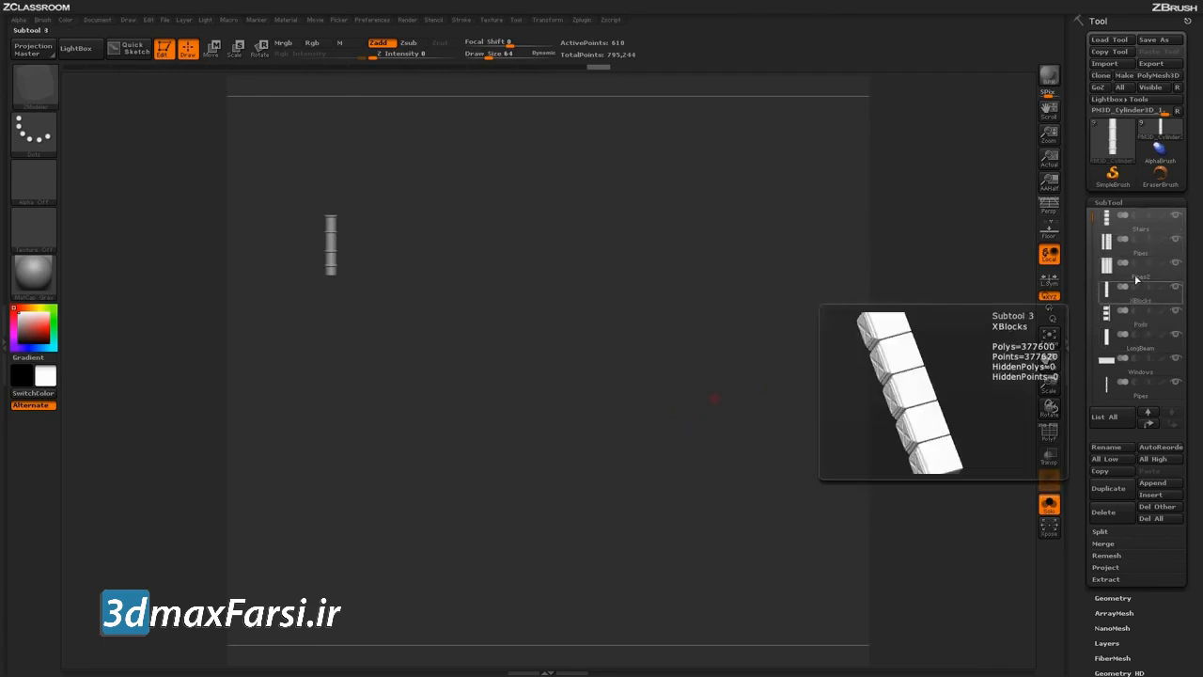
click(1138, 385)
key(Up)
key(Up)
key(Down)
drag(657, 427, 722, 440)
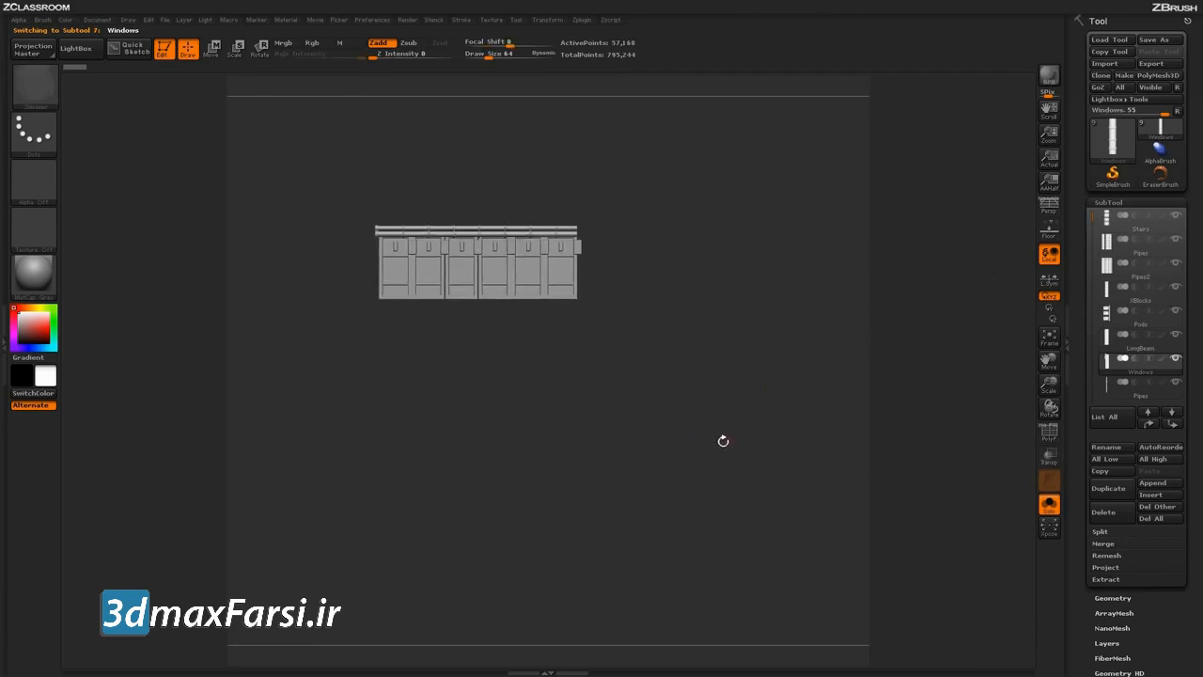
key(Up)
key(Up)
key(Up)
key(Down)
key(Up)
key(Up)
key(Up)
key(Up)
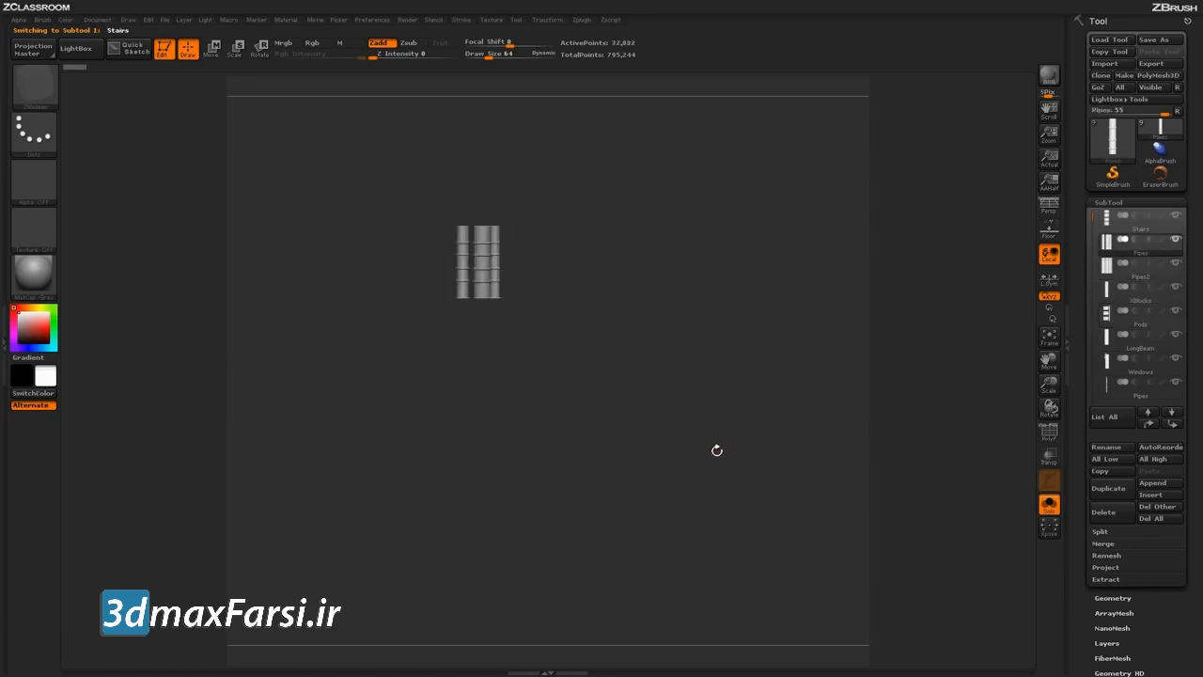
Step: Place the Stairs piece upright in the canvas's upper-left corner and stamp a snapshot of it
alt+drag(715, 443, 558, 376)
mouse_move(594, 417)
alt+mouse_down()
mouse_move(567, 424)
mouse_move(832, 422)
mouse_move(897, 443)
mouse_move(577, 430)
alt+mouse_up()
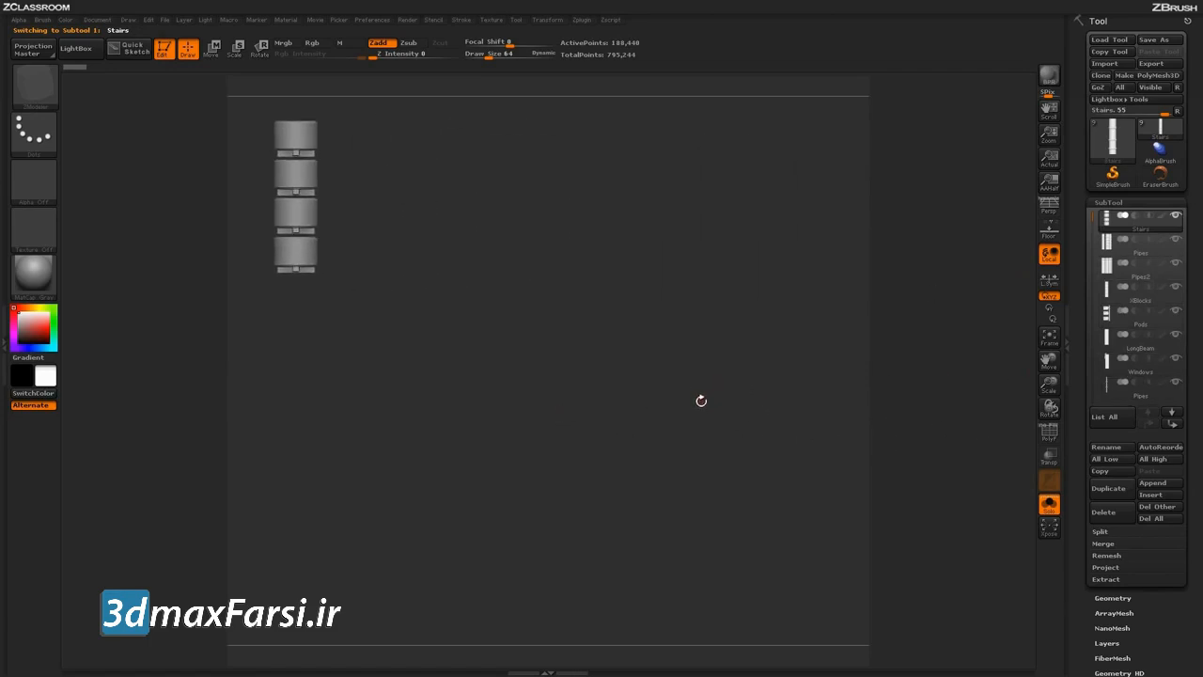
alt+drag(645, 407, 580, 420)
alt+drag(498, 365, 508, 369)
key(shift)
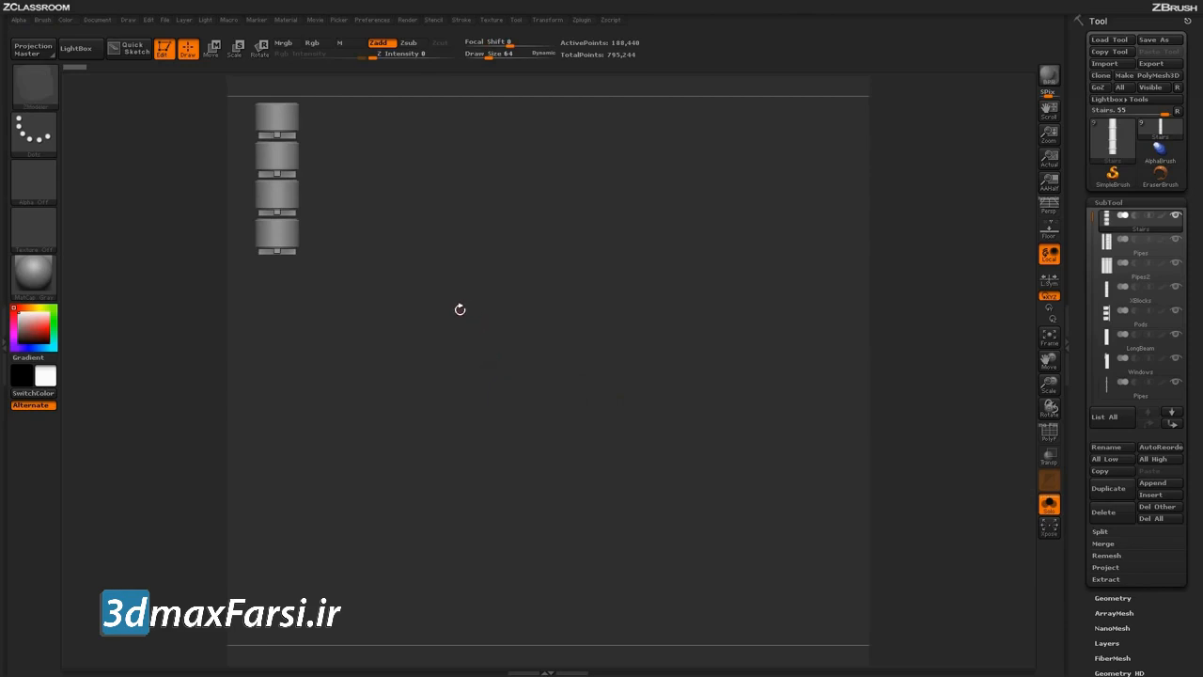
Step: Stamp two more Stairs snapshots end to end below the first to form one long column, then move the live piece clear
alt+drag(457, 307, 456, 462)
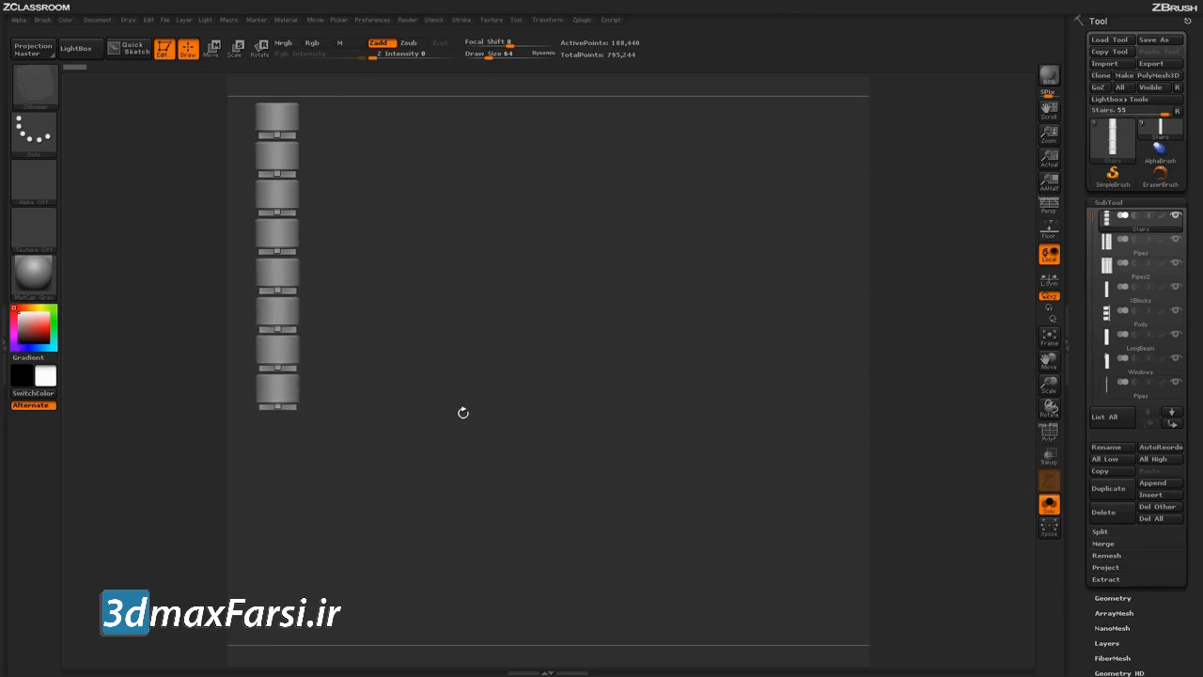
mouse_move(459, 427)
alt+mouse_down()
mouse_move(682, 405)
mouse_move(479, 461)
mouse_move(453, 439)
mouse_move(479, 428)
alt+mouse_up()
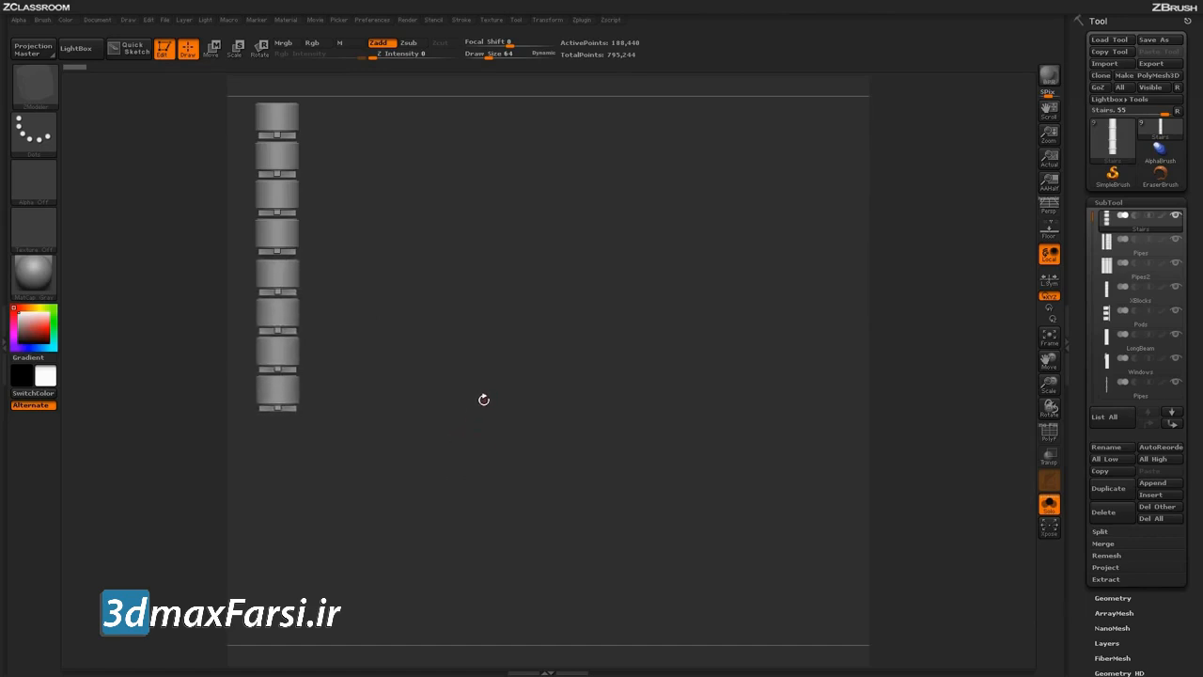
key(shift+s)
alt+drag(450, 413, 481, 543)
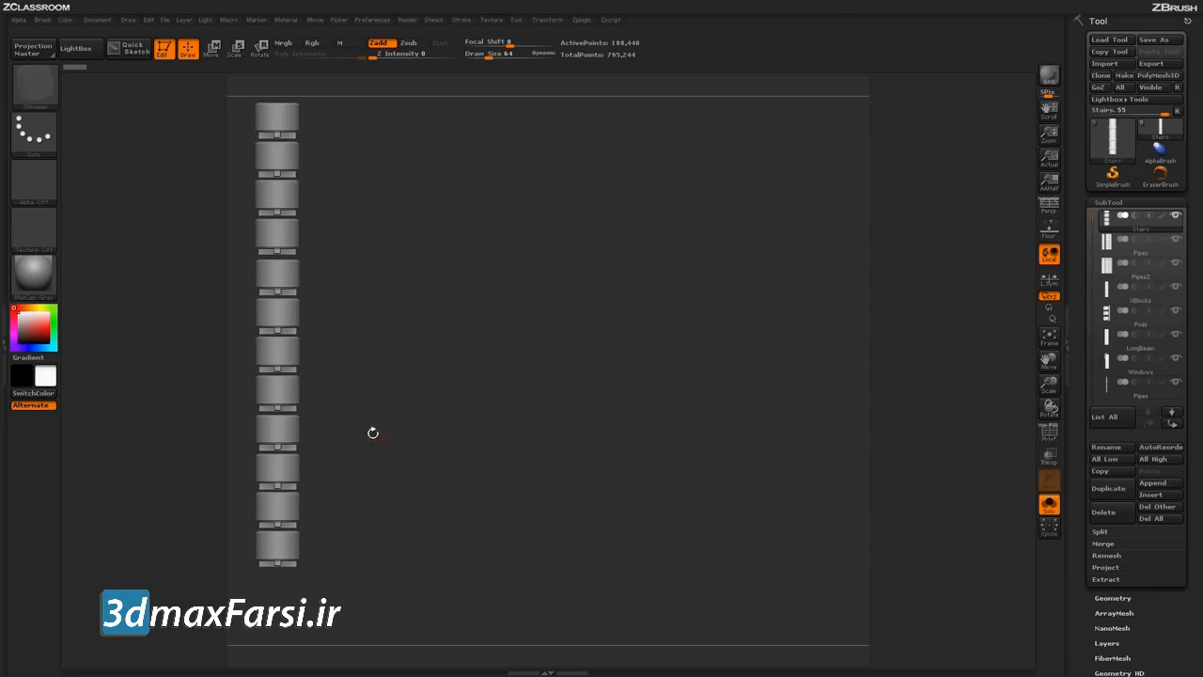
key(shift+s)
alt+drag(426, 498, 571, 377)
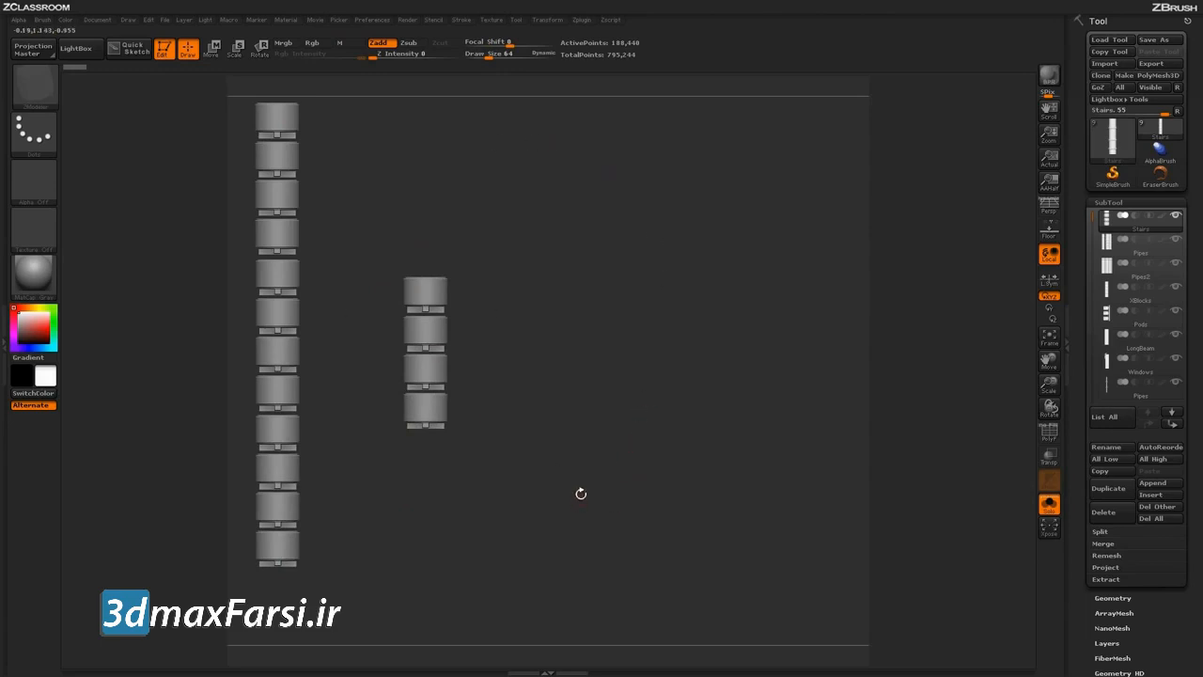
Step: Select the upper Pipes subtool, scale it down and stamp snapshots in a continuous vertical run beside the Stairs column
click(1109, 243)
mouse_move(618, 459)
alt+mouse_down()
mouse_move(569, 331)
mouse_move(519, 266)
alt+mouse_up()
alt+drag(532, 327, 532, 380)
key(shift+s)
key(shift+s)
key(shift+s)
alt+drag(527, 331, 771, 363)
key(shift+s)
key(shift+s)
key(shift+s)
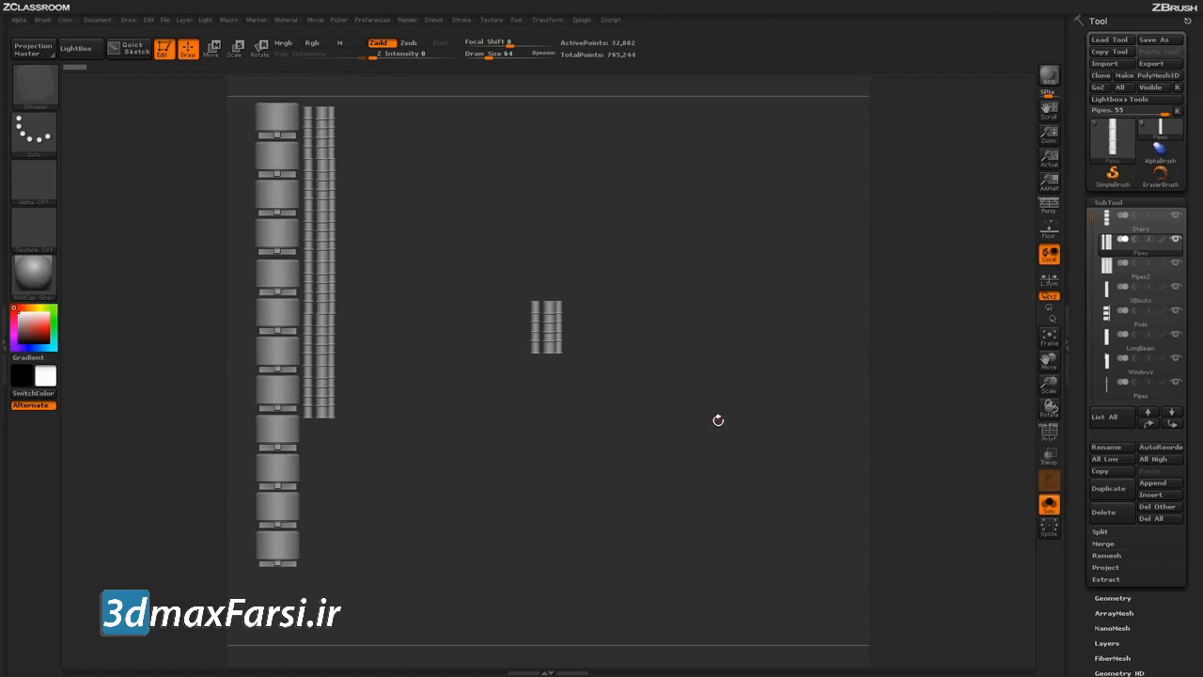
Step: Stamp repeated Pipes2 snapshots end to end in a vertical run near the canvas's right edge
key(alt+Down)
alt+drag(703, 436, 781, 398)
key(shift+s)
key(shift+s)
key(shift+s)
alt+drag(781, 353, 792, 447)
key(shift+s)
key(shift+s)
key(shift+s)
alt+drag(799, 439, 679, 425)
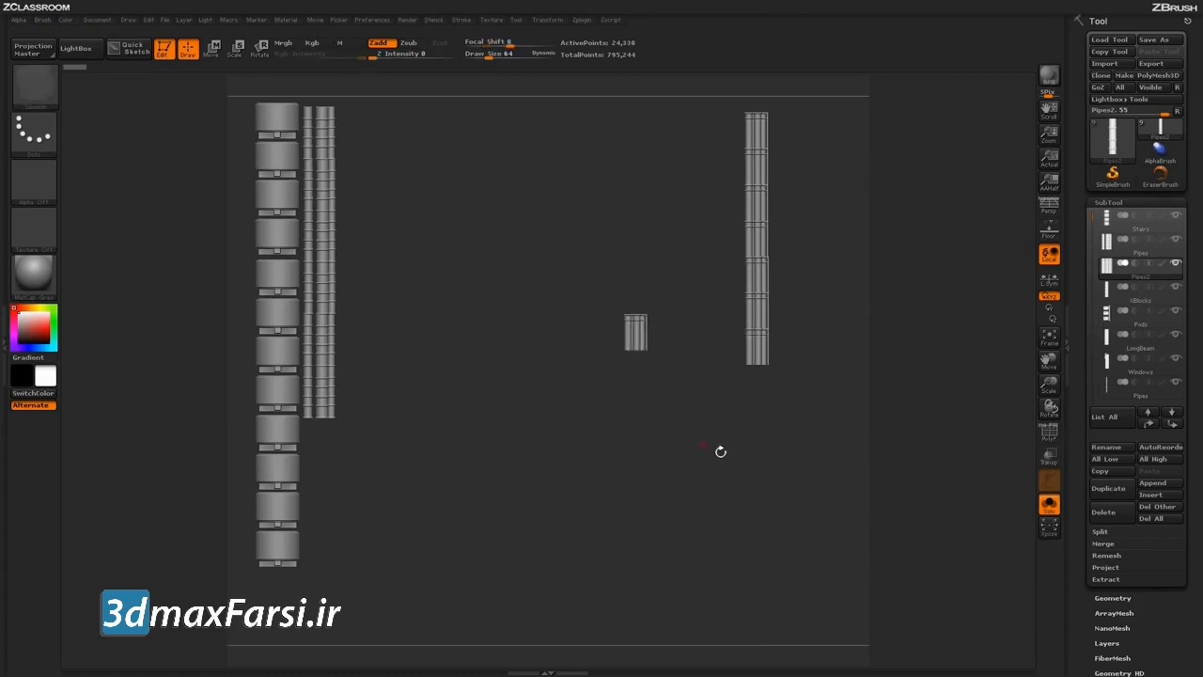
Step: Switch to XBlocks and stamp end-to-end snapshots as a vertical column of blocks near the canvas centre
key(alt+Down)
alt+drag(504, 365, 471, 342)
ctrl+drag(599, 483, 600, 556)
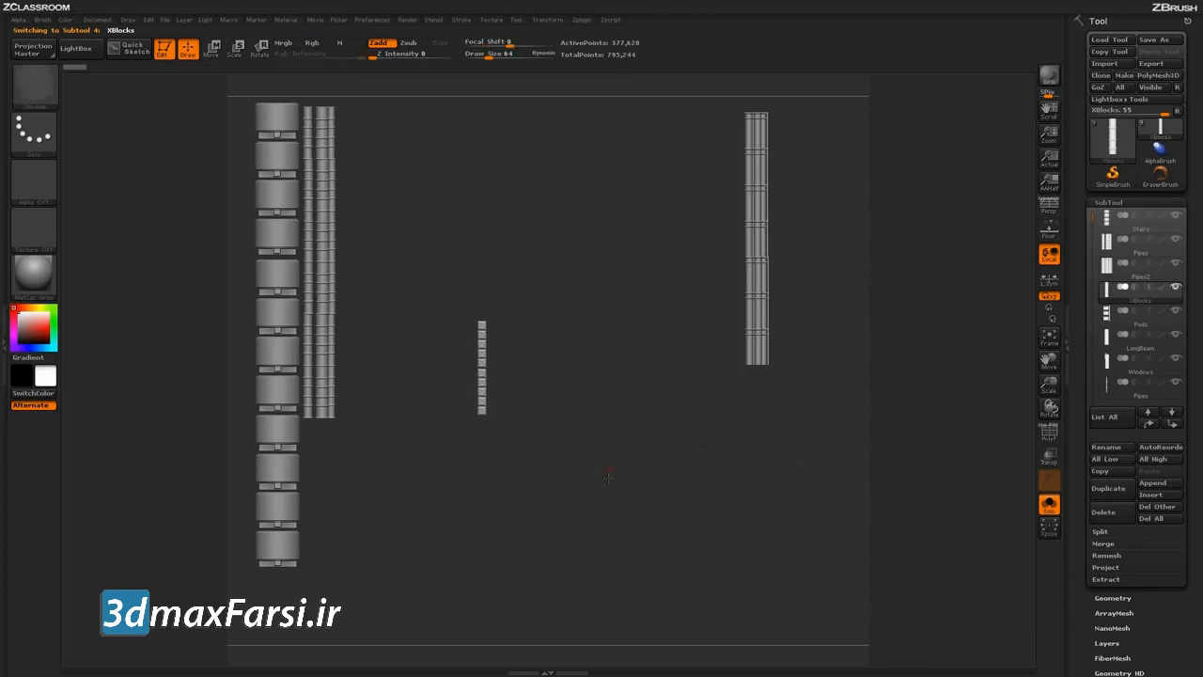
ctrl+drag(624, 505, 724, 421)
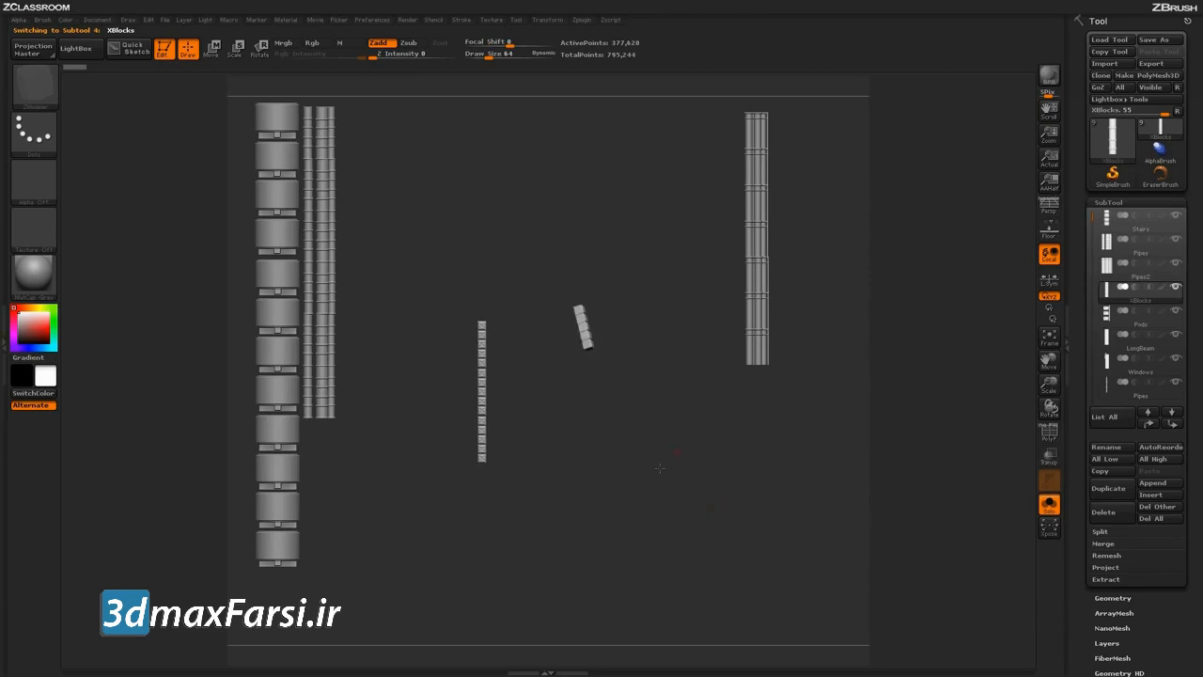
Step: Rotate the XBlocks strip to horizontal and stamp one at each end of the central block column
drag(697, 458, 661, 517)
drag(702, 473, 667, 477)
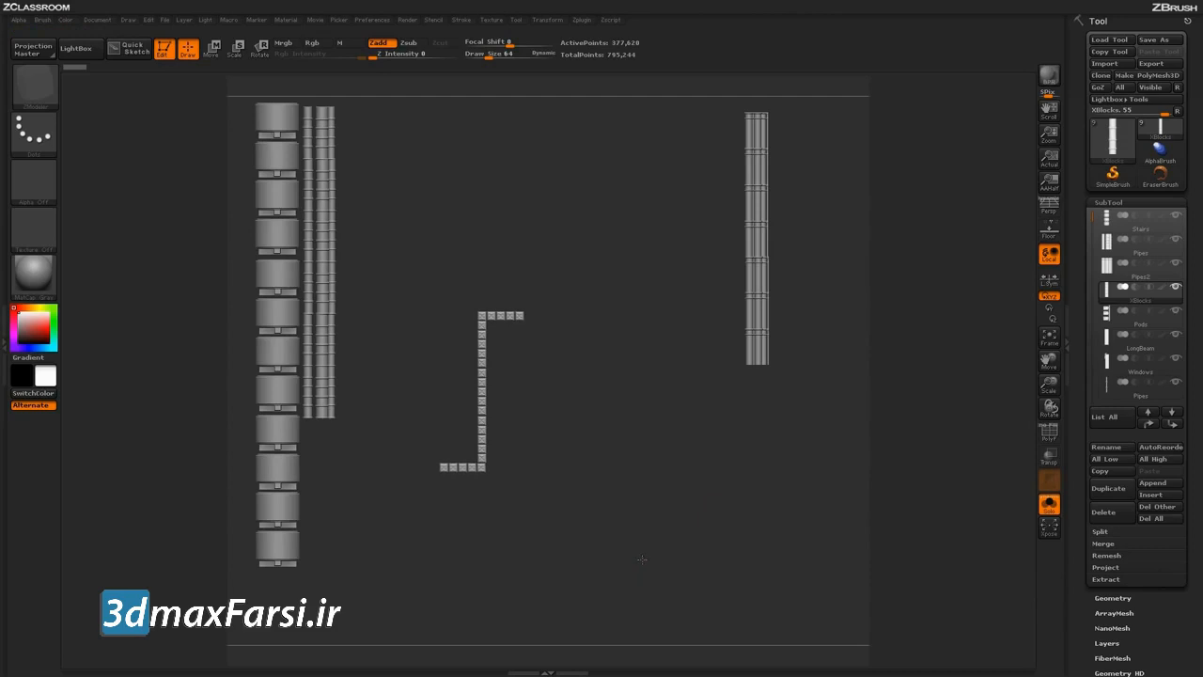
key(shift+s)
Step: Stamp further horizontal XBlocks strips under the central column's upper strip and beneath the Pipes2 and Pipes runs
alt+drag(650, 541, 681, 463)
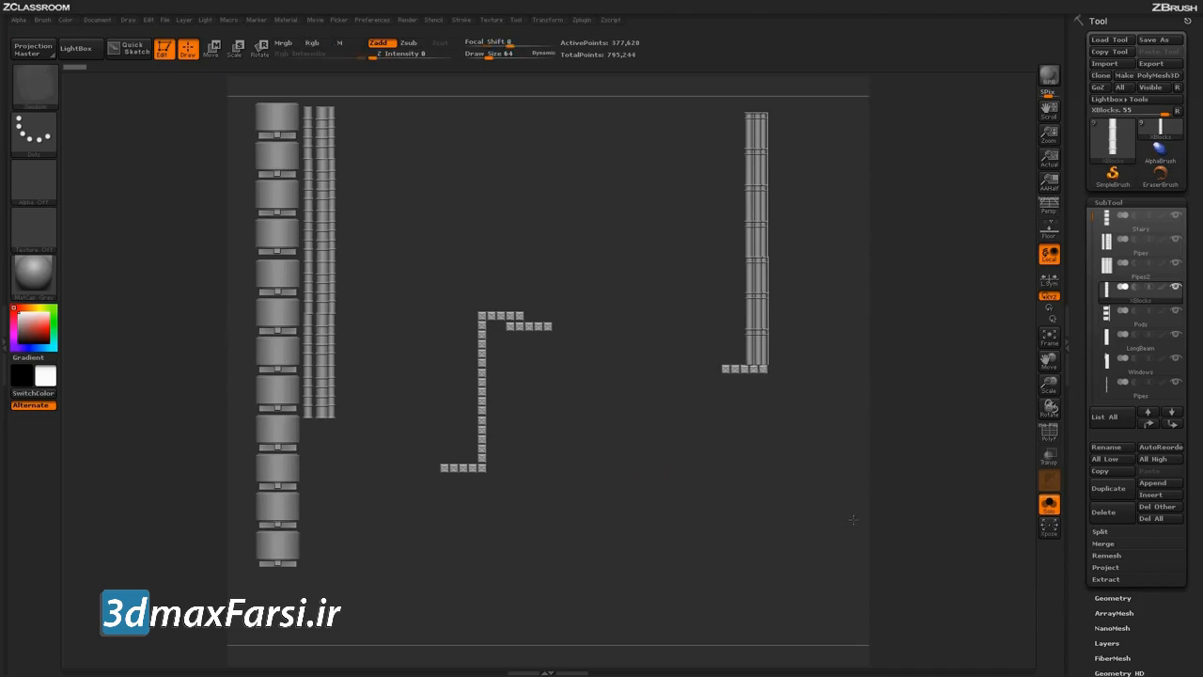
key(shift+s)
alt+drag(780, 527, 674, 506)
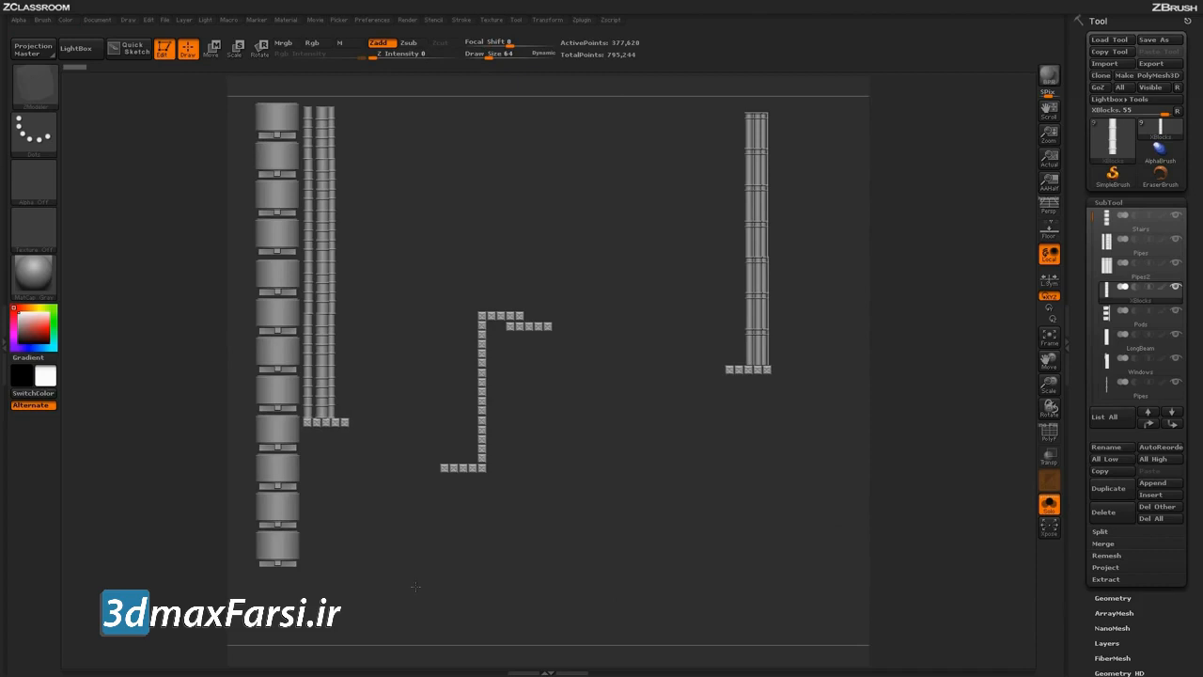
key(shift+s)
alt+drag(561, 563, 792, 530)
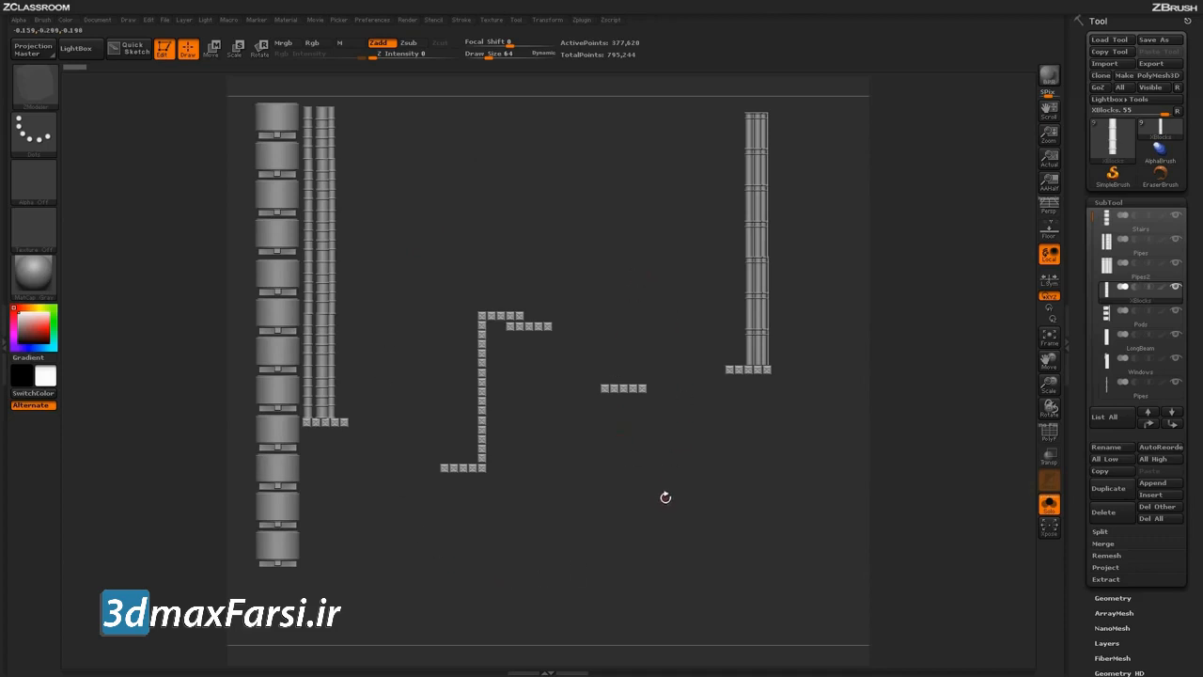
Step: Switch to Pods, scale the piece down and stamp three snapshots stacked vertically alongside the Pipes2 run
key(Down)
shift+drag(699, 512, 770, 455)
alt+drag(720, 545, 769, 486)
key(shift+s)
alt+drag(774, 435, 794, 508)
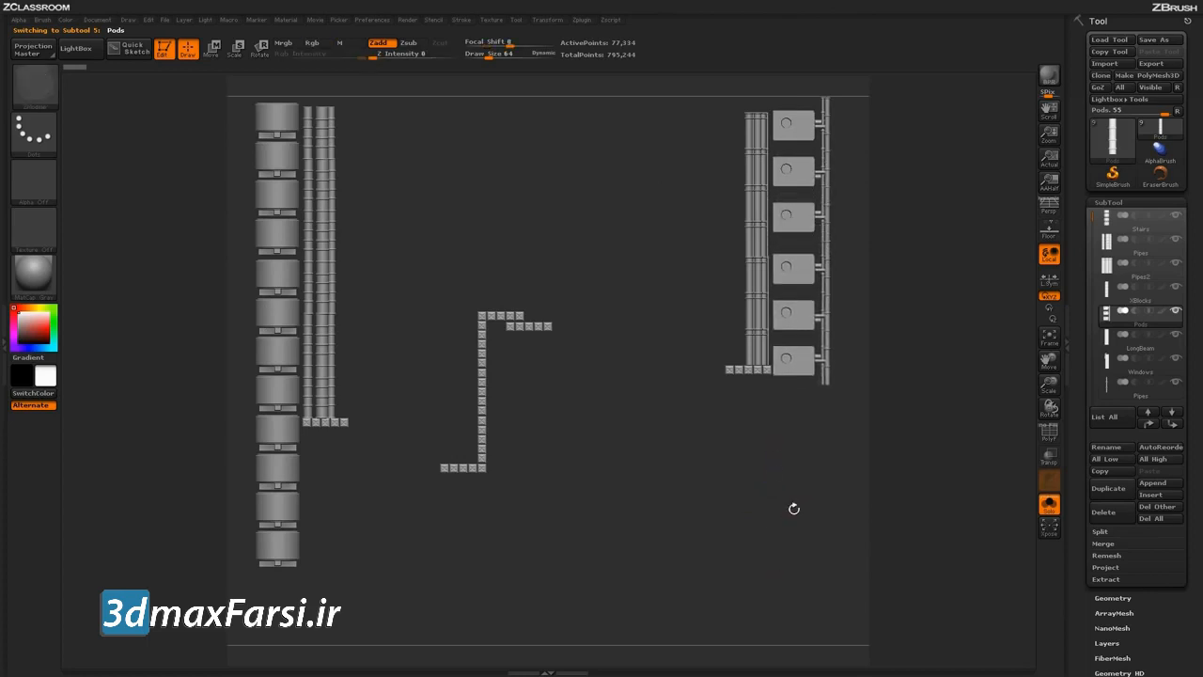
key(shift+s)
alt+drag(689, 398, 689, 540)
key(shift+s)
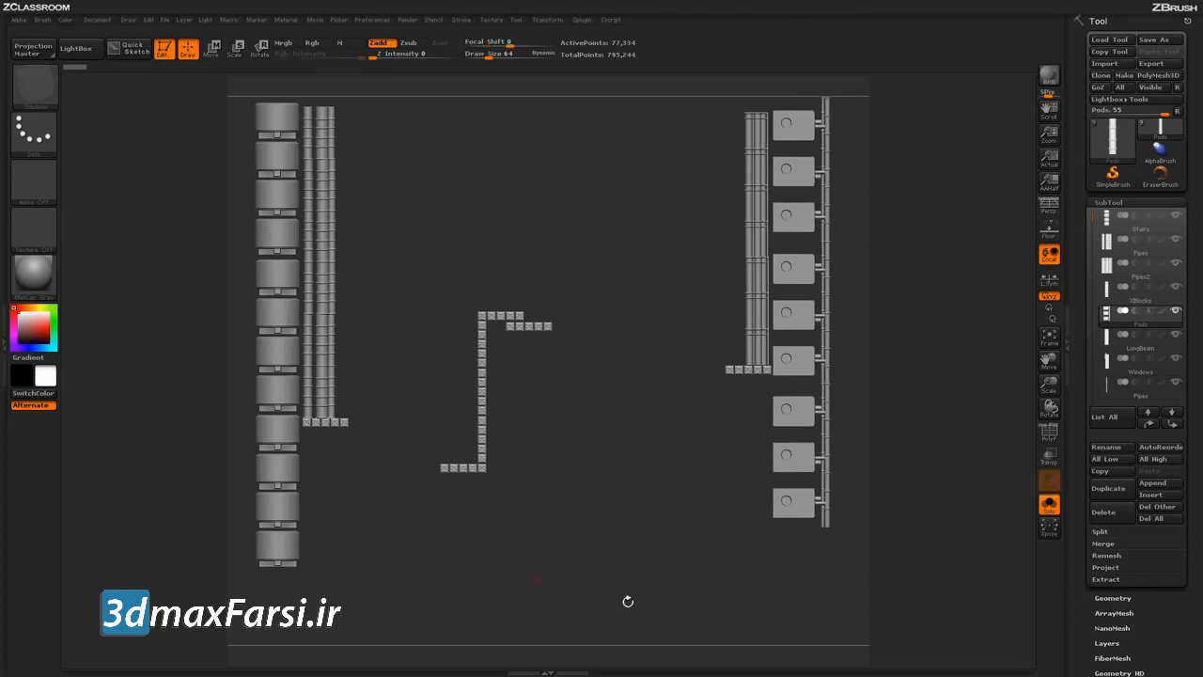
Step: Stamp two more Pods snapshots stacked vertically against the outer side of the central XBlocks column
alt+drag(703, 549, 582, 652)
mouse_move(595, 599)
alt+mouse_down()
mouse_move(606, 457)
mouse_move(619, 453)
mouse_move(737, 600)
alt+mouse_up()
key(shift+s)
key(shift+s)
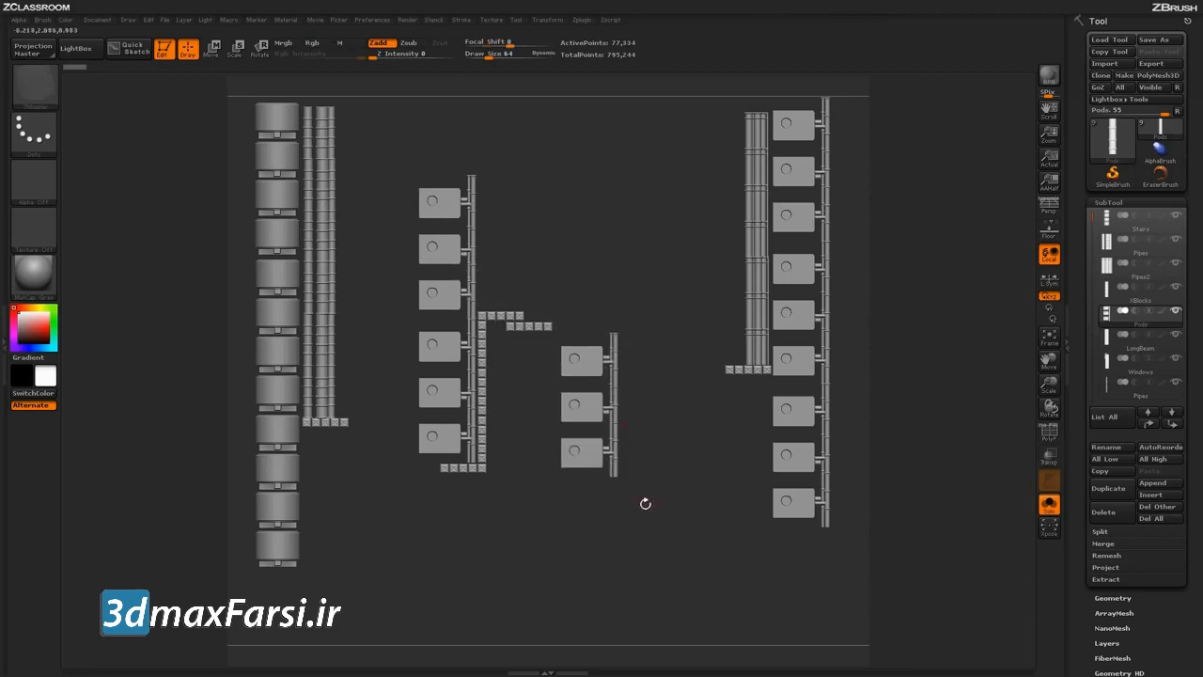
Step: Switch to LongBeam and stamp snapshots end to end as one tall vertical beam between the short and outer Pods columns
key(Down)
alt+drag(686, 517, 673, 476)
key(shift+s)
alt+drag(686, 341, 688, 475)
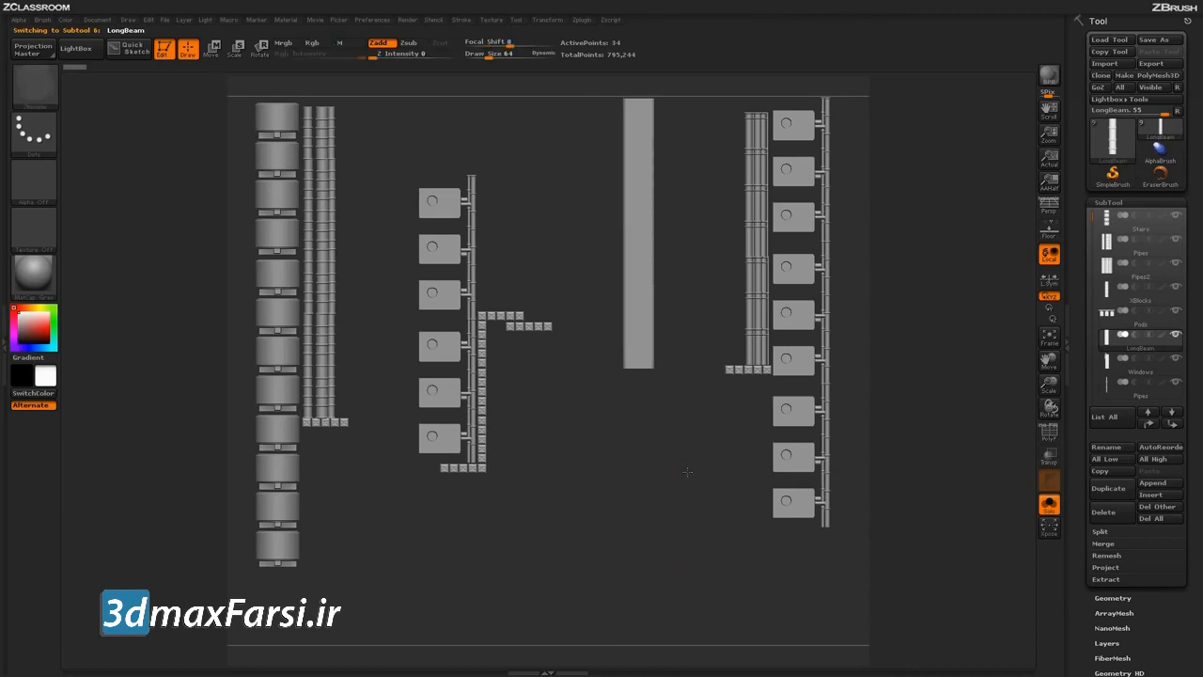
key(shift+s)
alt+drag(700, 333, 701, 468)
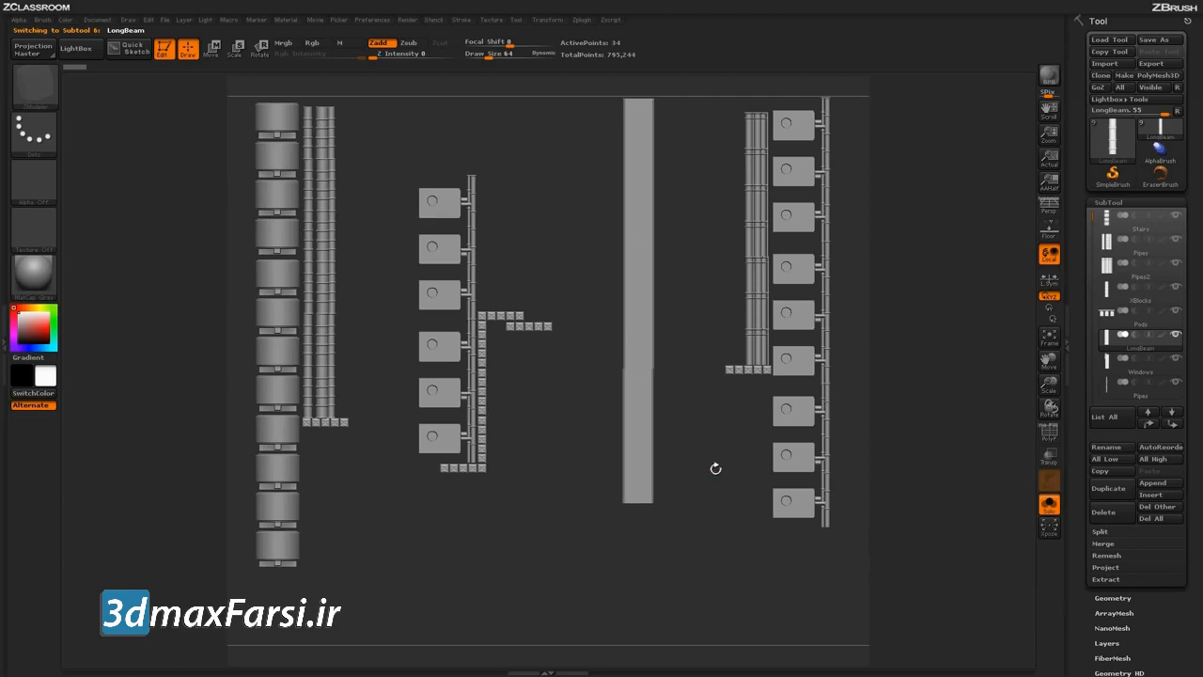
key(shift+s)
alt+drag(712, 430, 707, 504)
key(shift+s)
Step: Switch to Windows and stamp two horizontal panels end to end across the lower canvas, from the cylinder column past the LongBeam
key(Down)
key(Down)
key(Up)
alt+drag(715, 547, 692, 556)
key(shift+s)
alt+drag(694, 508, 722, 559)
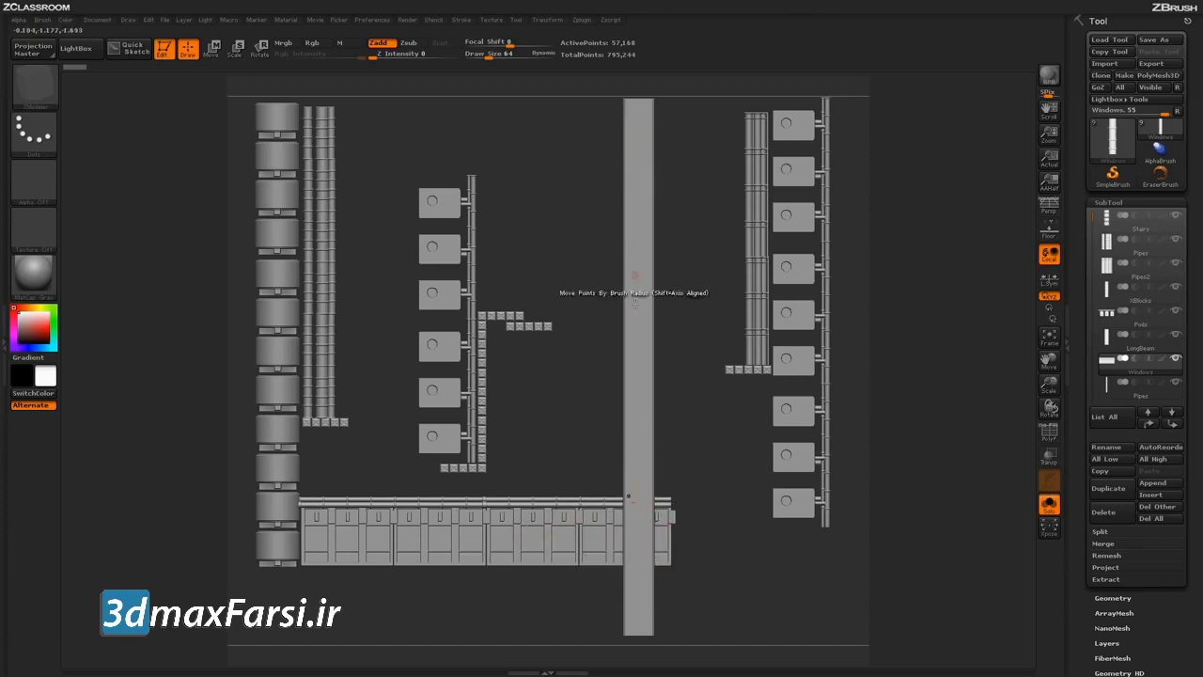
Step: Stamp another Windows panel higher up, spanning from the central Pods column to the LongBeam
key(shift)
mouse_move(671, 564)
mouse_down()
mouse_move(704, 438)
mouse_move(684, 468)
mouse_move(698, 464)
mouse_move(689, 543)
mouse_move(708, 576)
mouse_up()
key(shift+s)
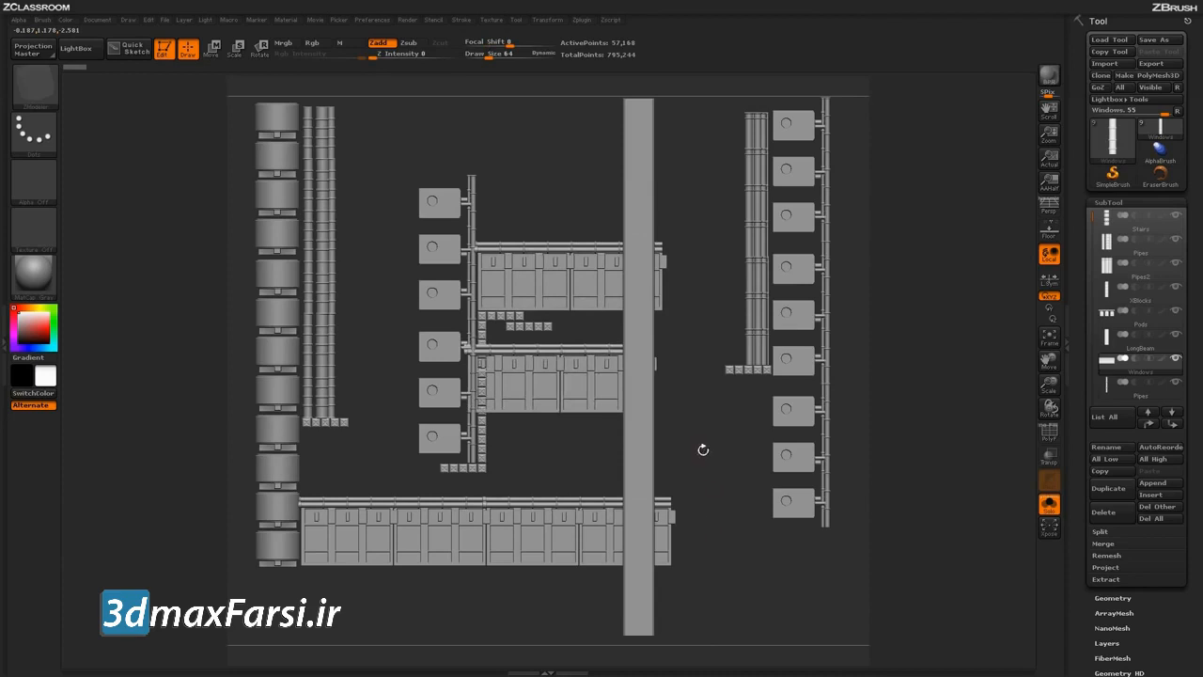
Step: Switch to the thin Pipes subtool and stamp vertical runs beside the paired pipe columns and along the outer side of the LongBeam
key(Down)
alt+drag(723, 499, 564, 311)
key(shift+s)
key(shift+s)
key(shift+s)
key(shift+s)
key(shift+s)
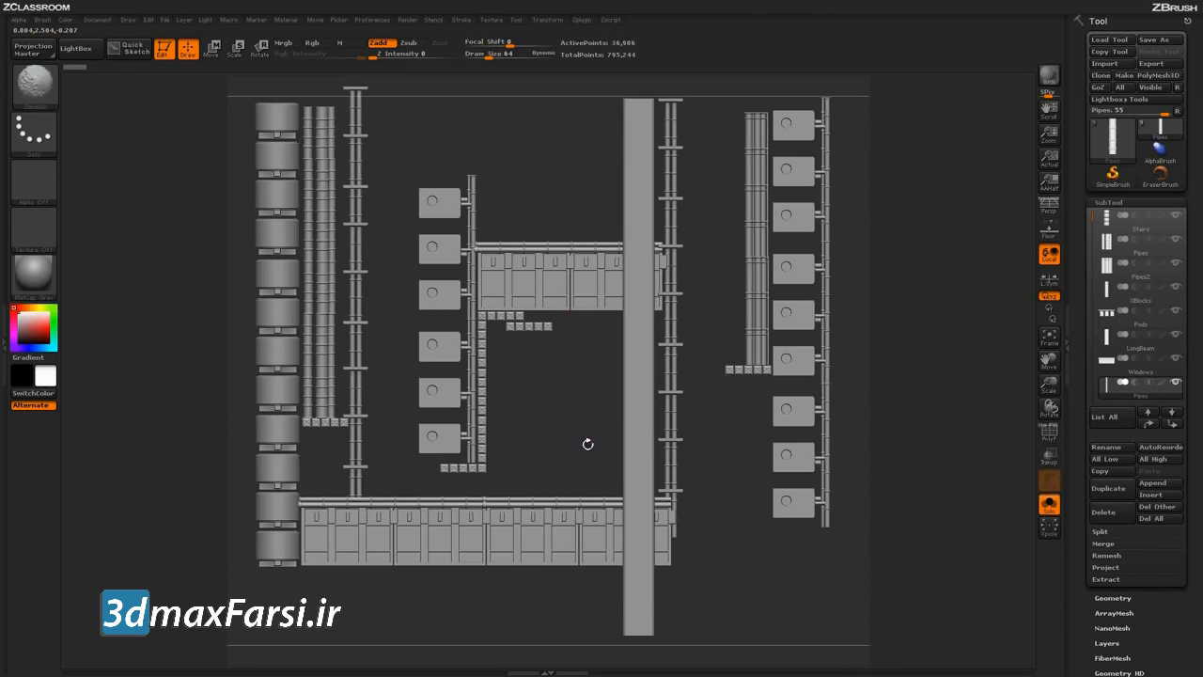
key(shift+s)
Step: Place a short Pipes piece between the LongBeam and outer Pods column, and offset the canvas outside Edit mode to center its seams
alt+drag(546, 413, 733, 541)
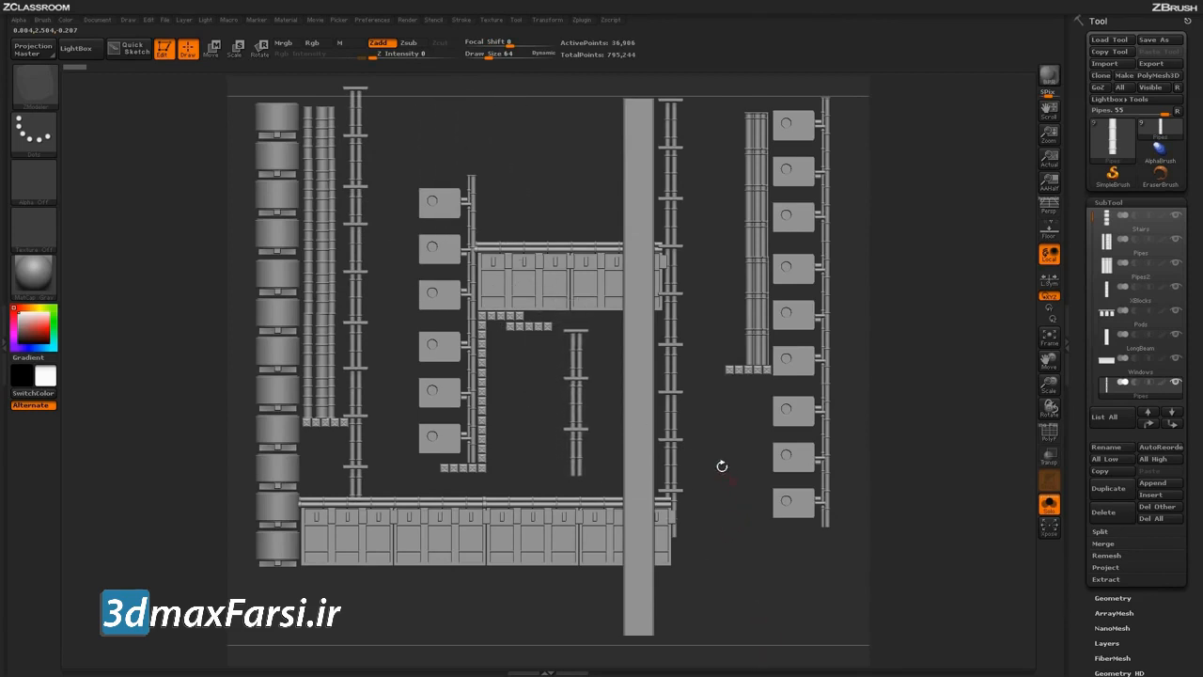
alt+drag(728, 515, 800, 570)
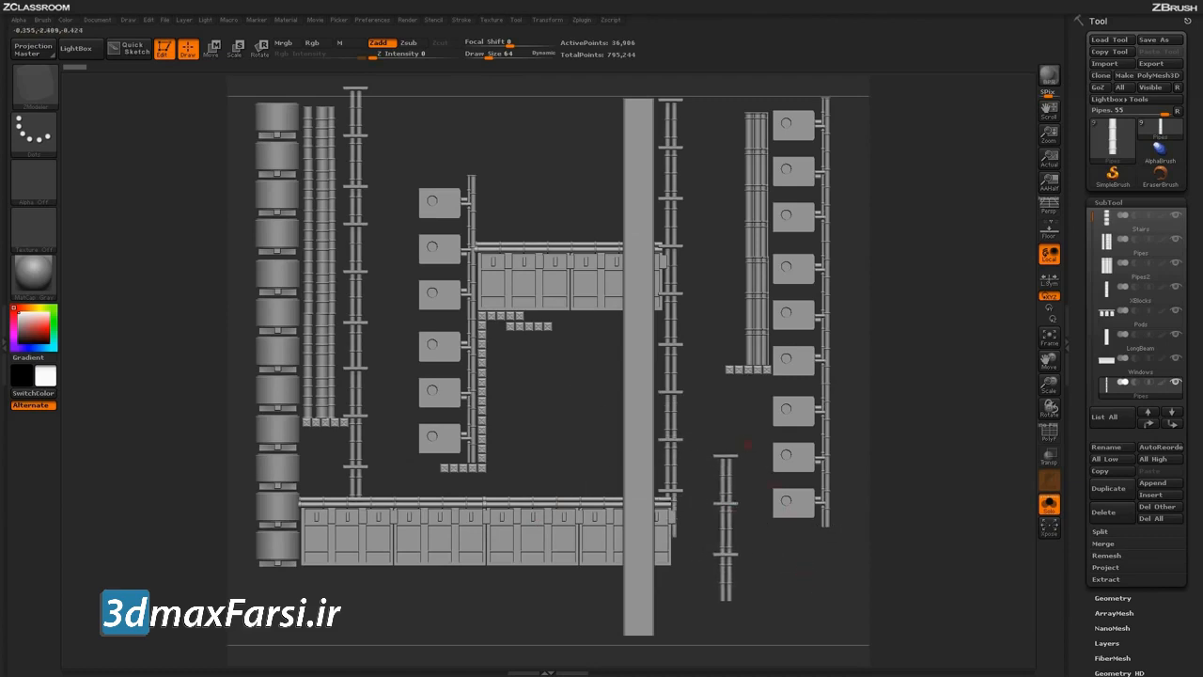
click(166, 52)
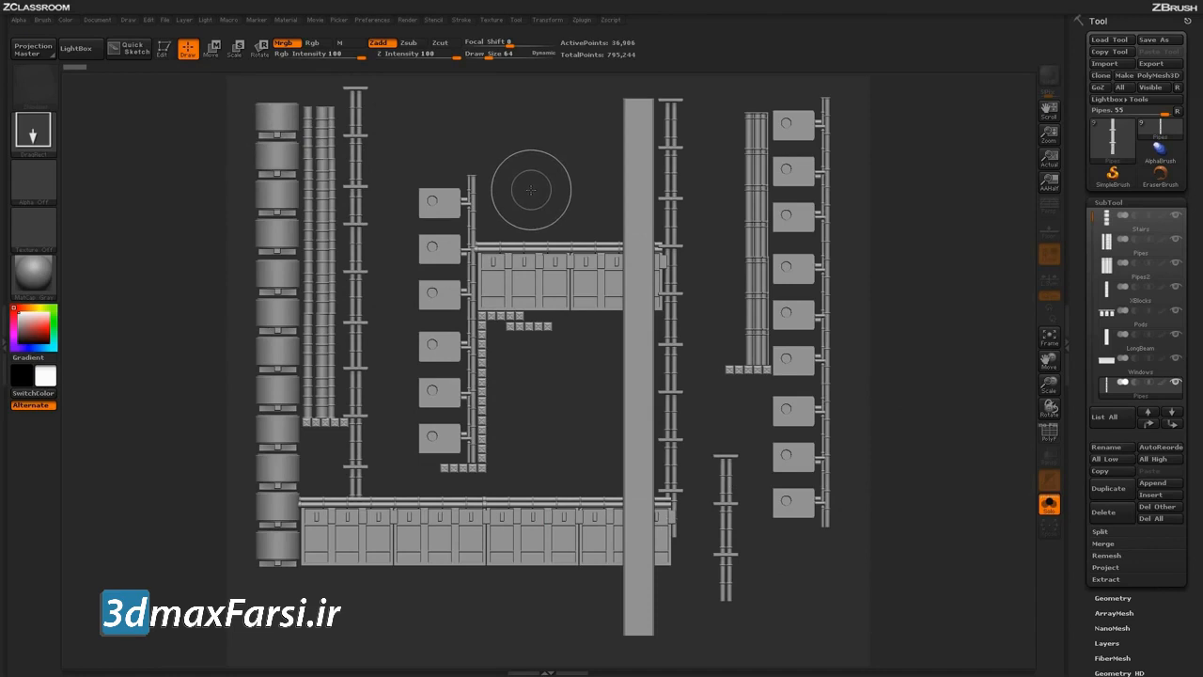
alt+drag(523, 173, 868, 483)
mouse_move(636, 310)
alt+mouse_down()
mouse_move(685, 423)
mouse_move(662, 416)
mouse_move(670, 369)
mouse_move(658, 365)
alt+mouse_up()
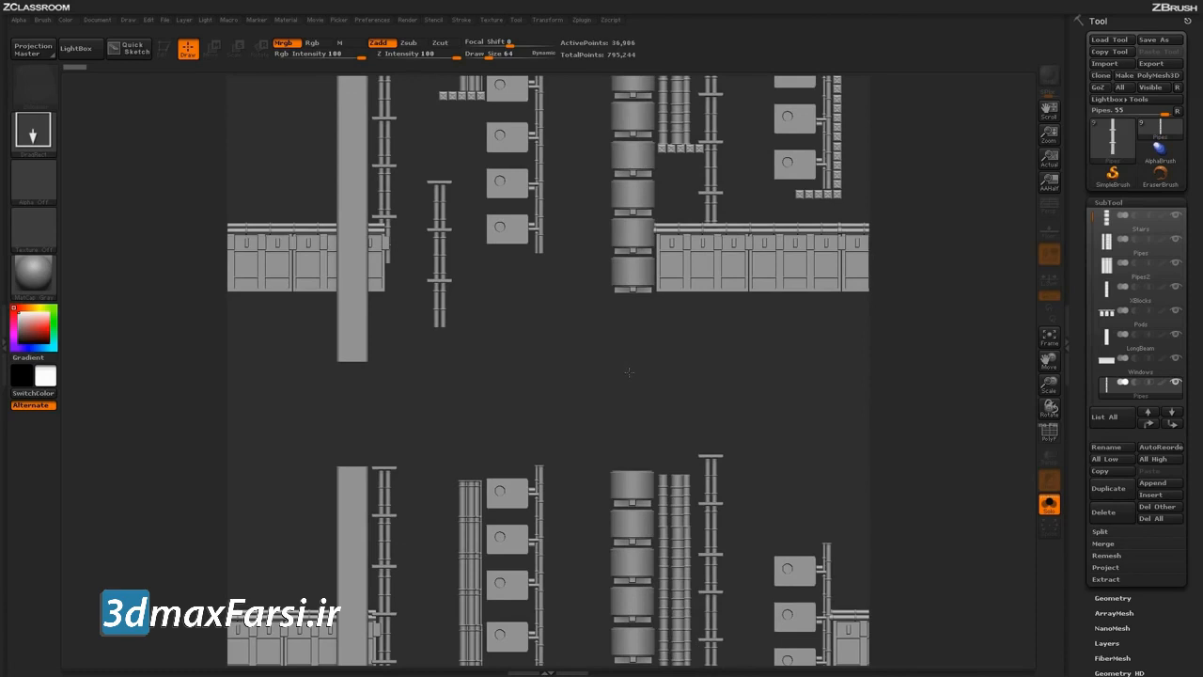
Step: Draw a fresh Pipes piece in Edit mode and stamp it below the loose Pipes segment to lengthen that run
drag(630, 417, 630, 438)
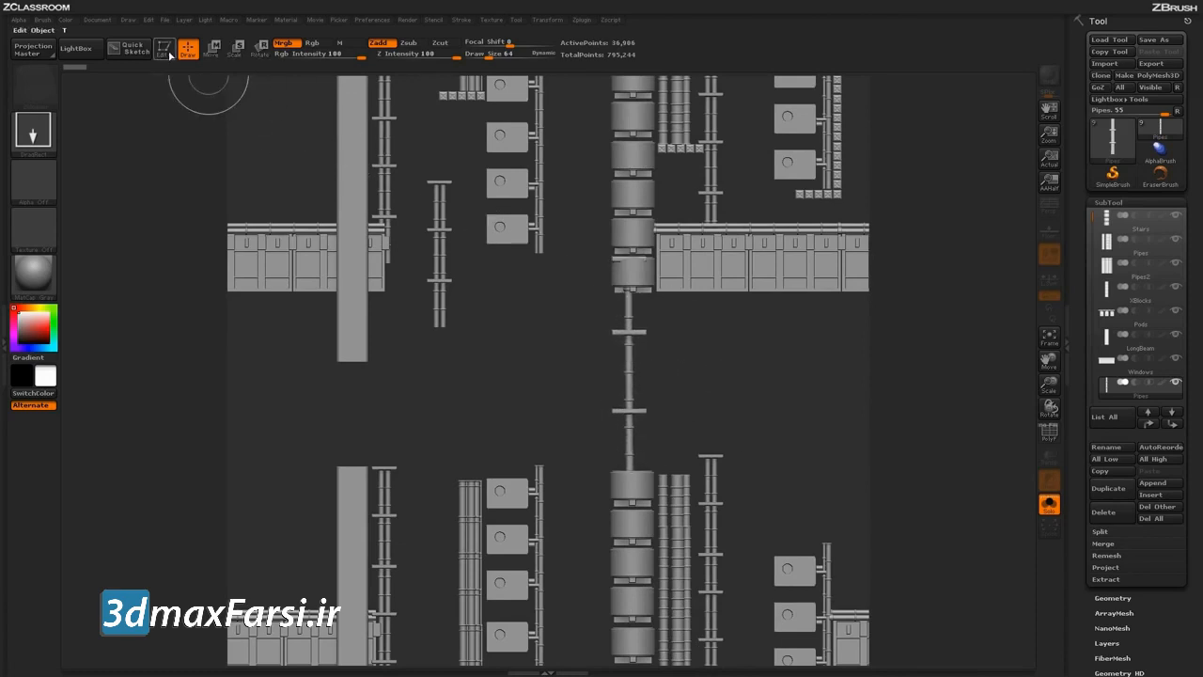
click(164, 49)
drag(711, 377, 626, 403)
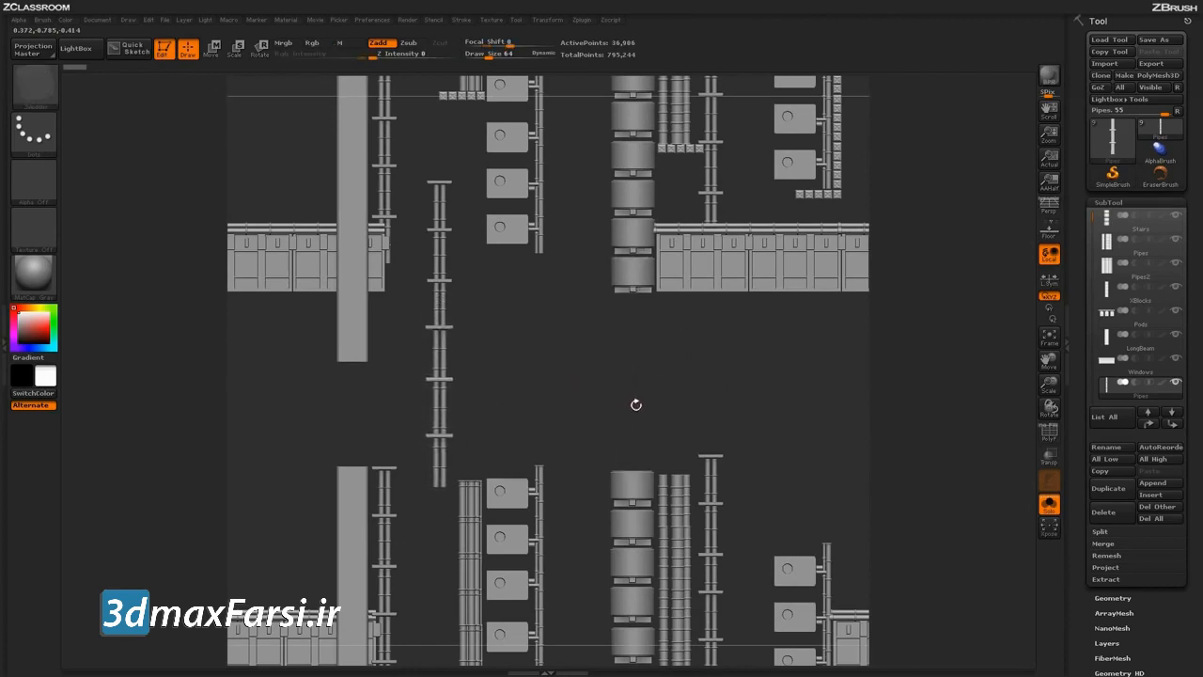
key(shift)
key(shift+s)
Step: Stamp Pipes pieces across the seam gap in the run beside the LongBeam and in the run beside the paired pipe columns
mouse_move(662, 400)
alt+mouse_down()
mouse_move(606, 397)
mouse_move(627, 388)
mouse_move(628, 284)
alt+mouse_up()
key(shift+s)
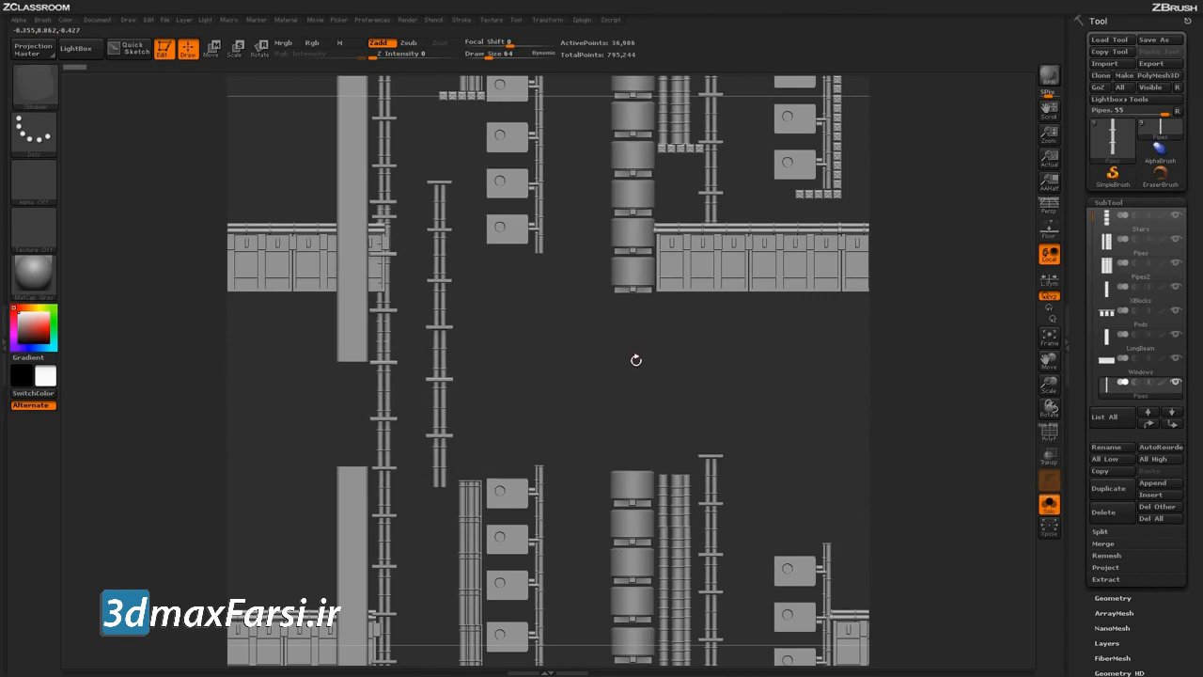
key(shift+s)
mouse_move(625, 363)
alt+mouse_down()
mouse_move(735, 368)
mouse_move(788, 402)
mouse_move(783, 425)
mouse_move(792, 422)
alt+mouse_up()
key(shift+s)
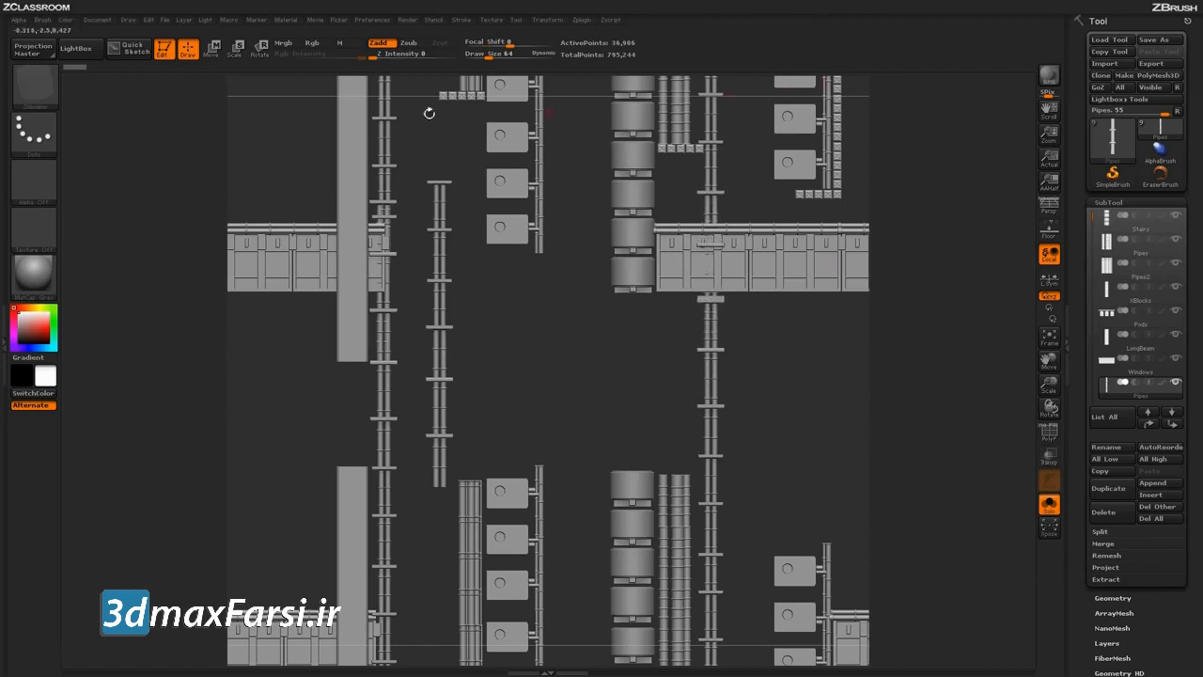
Step: Stamp Windows to complete the horizontal band across the canvas, and fill the seam gap in the vertical beam with a LongBeam snapshot
key(shift)
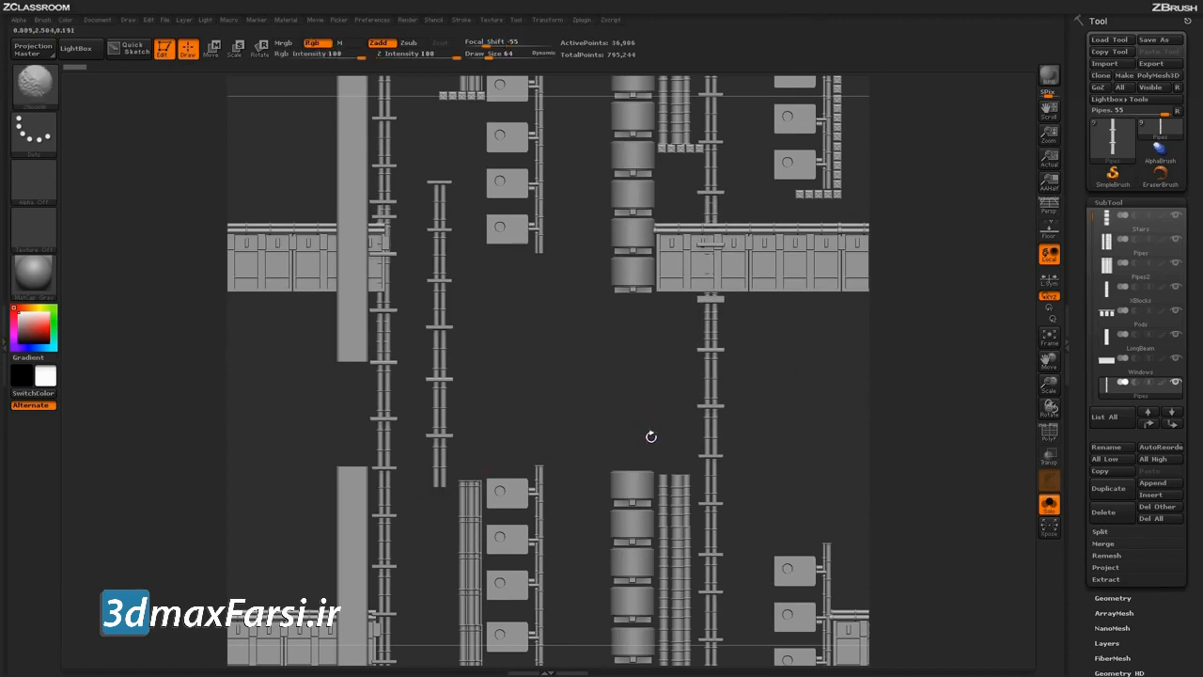
key(shift+s)
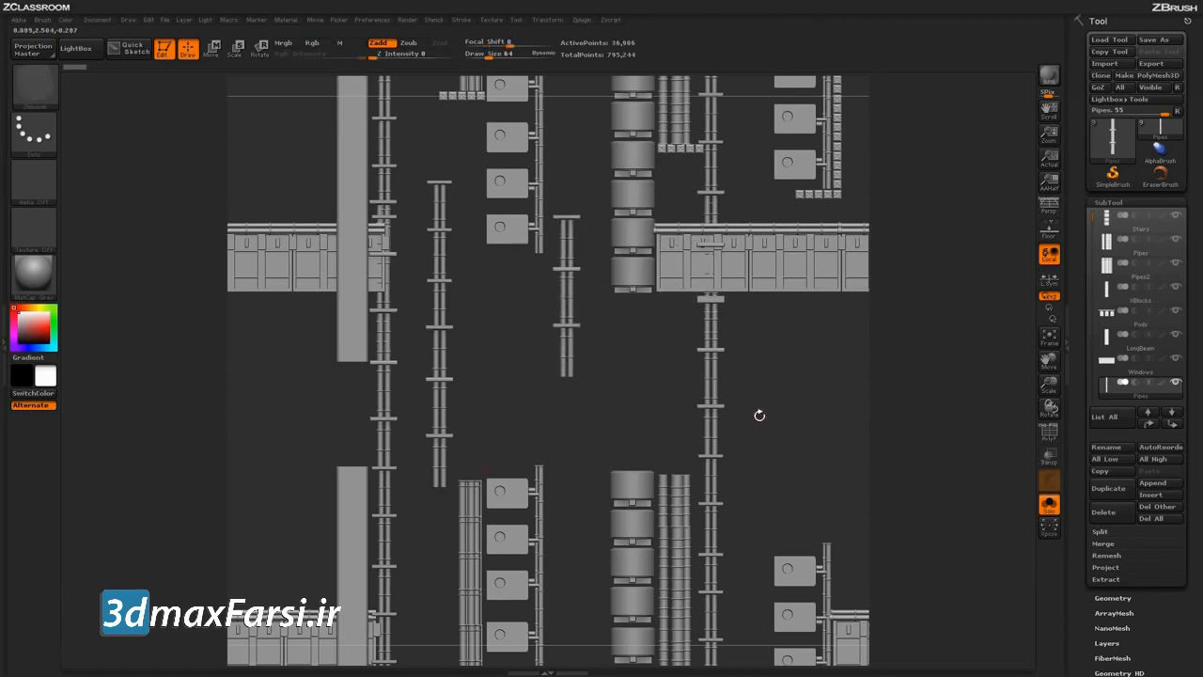
key(Up)
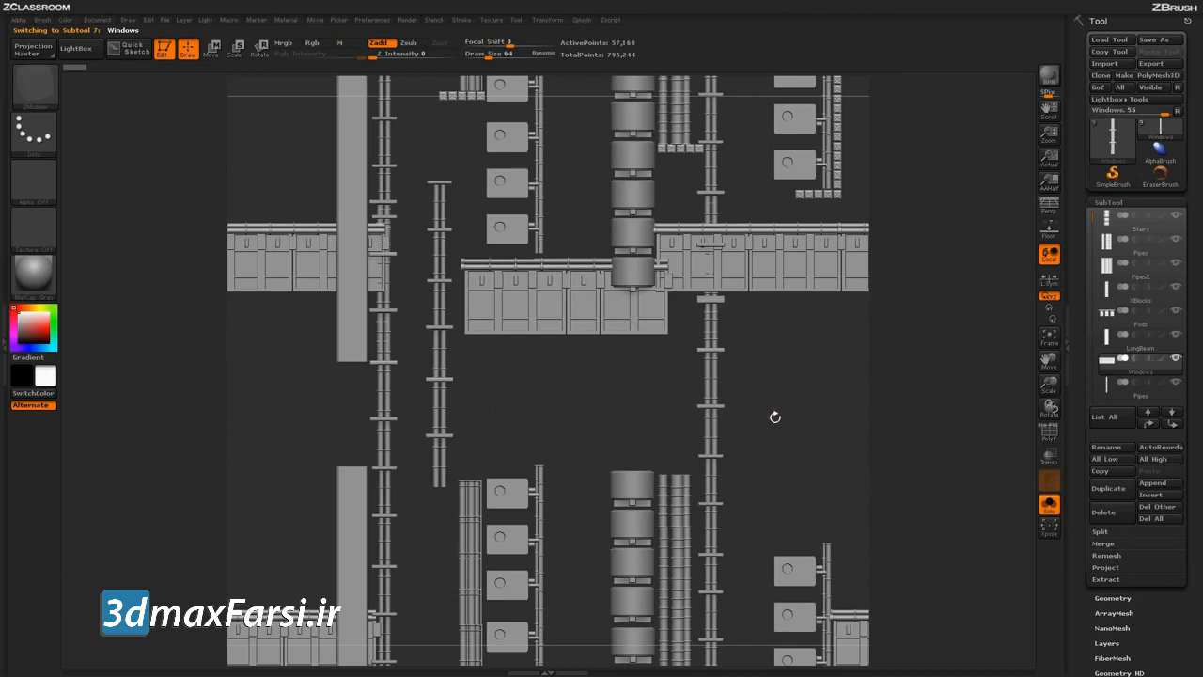
mouse_move(782, 435)
alt+mouse_down()
mouse_move(757, 414)
mouse_move(805, 416)
mouse_move(787, 422)
mouse_move(800, 413)
mouse_move(792, 449)
mouse_move(800, 413)
mouse_move(755, 417)
alt+mouse_up()
key(shift)
key(Up)
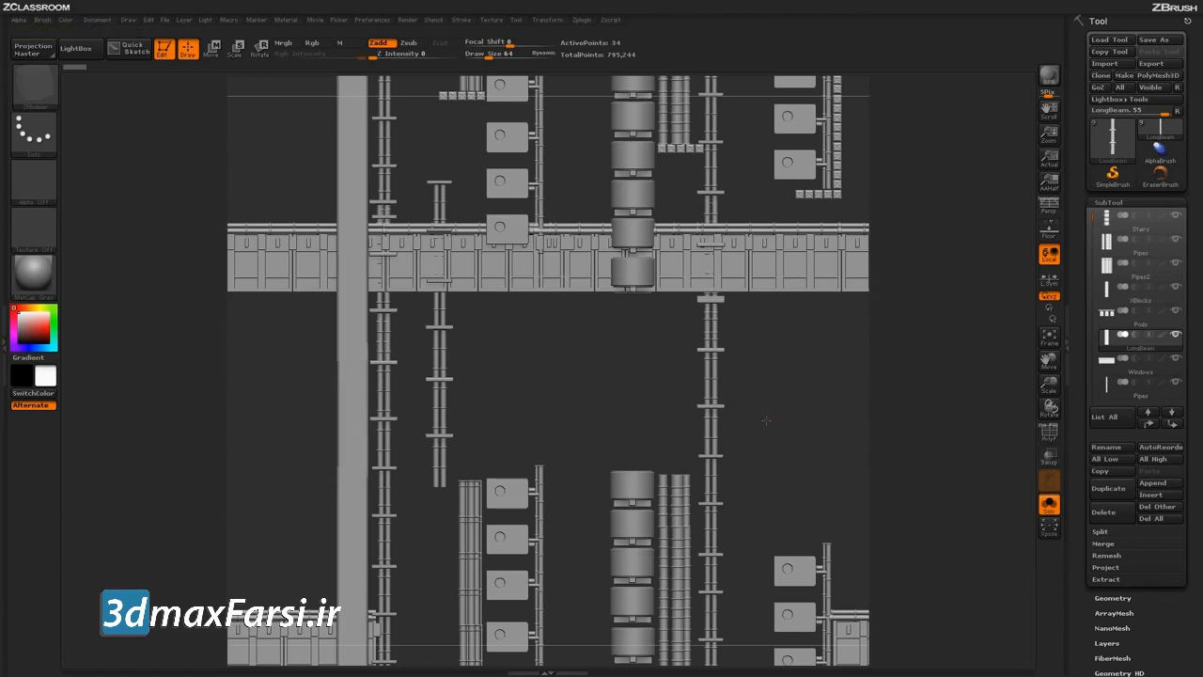
key(shift+s)
Step: Switch to Pods and stamp triple-pod snapshots in the seam gaps of the two existing Pods columns
alt+drag(679, 432, 864, 381)
key(ctrl+z)
alt+drag(819, 427, 626, 386)
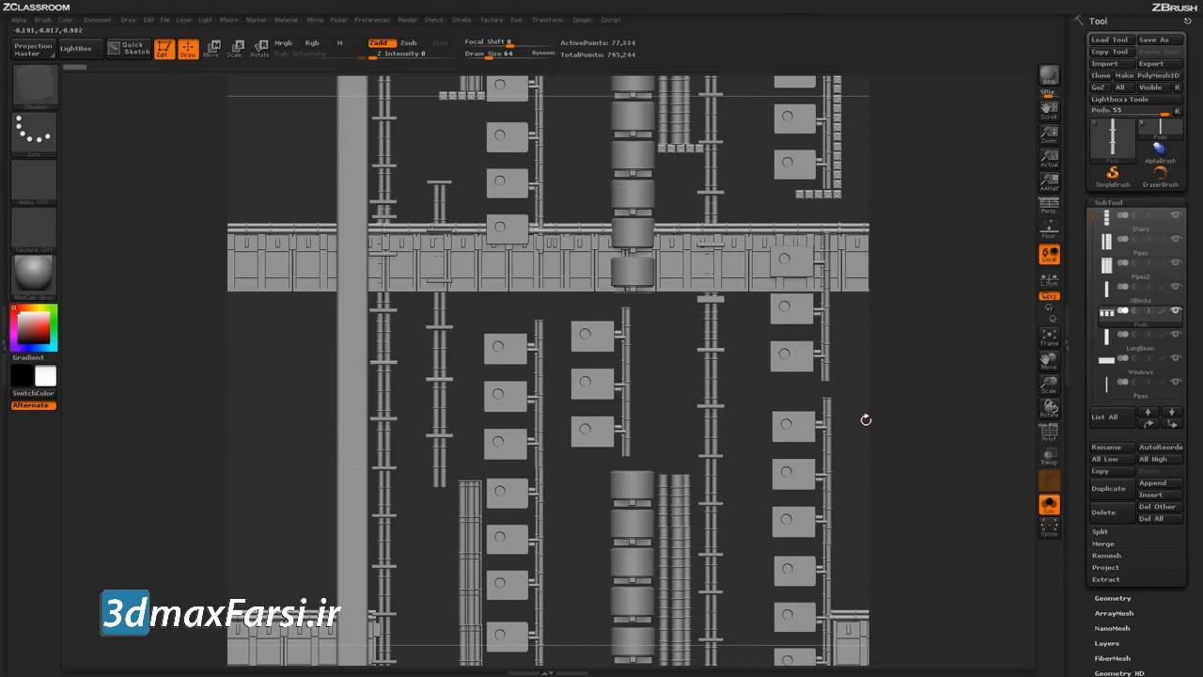
key(ctrl+z)
Step: Switch to XBlocks and stamp side-by-side vertical strips at both ends of the lengthened Pipes run
drag(606, 404, 442, 537)
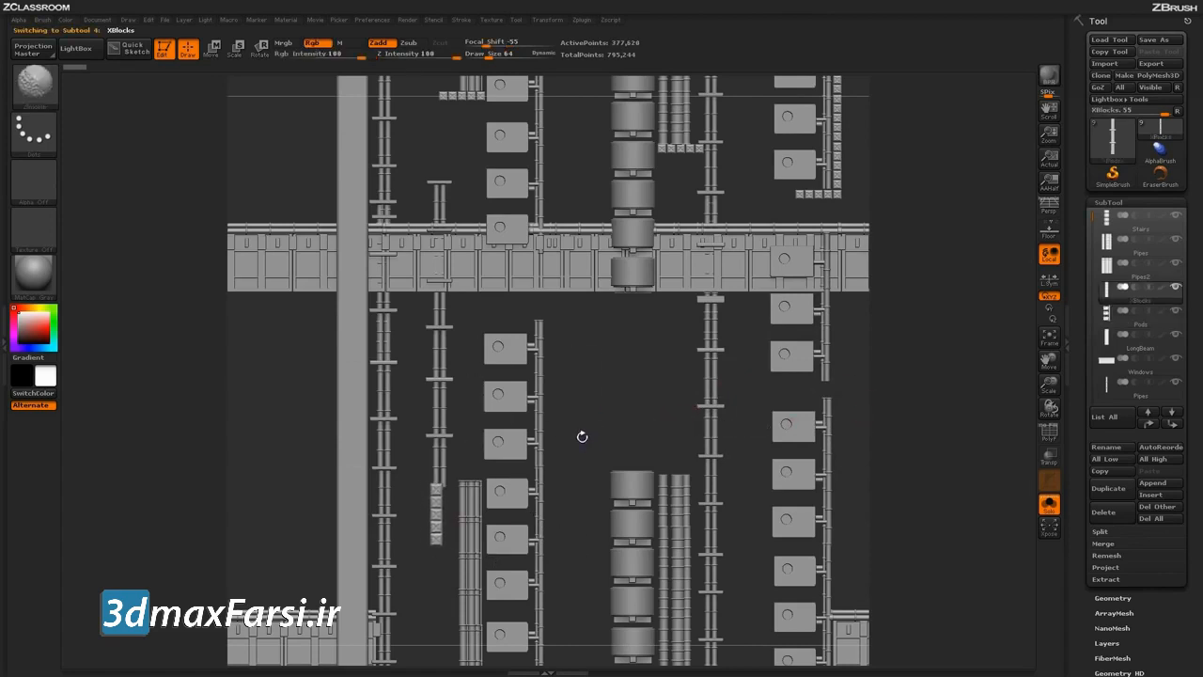
mouse_move(596, 428)
mouse_down()
mouse_move(746, 336)
mouse_move(569, 53)
mouse_move(580, 71)
mouse_up()
key(shift+s)
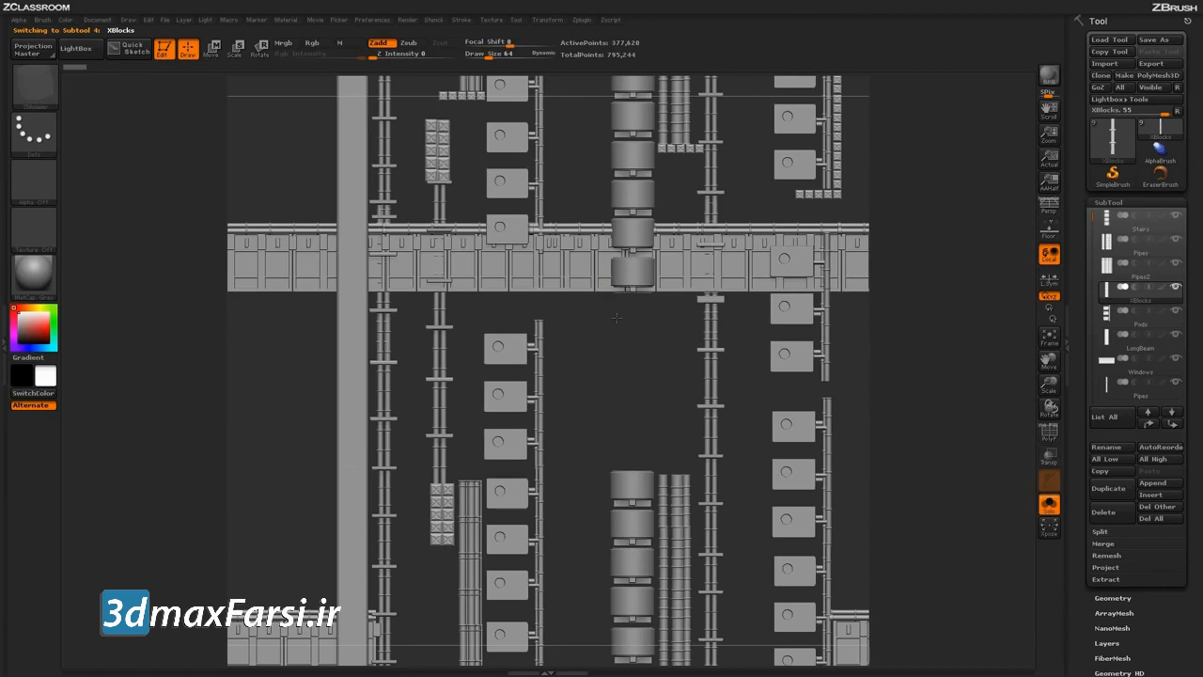
drag(614, 324, 636, 320)
Step: Stamp a staggered cluster of vertical XBlocks strips in the empty gap of the cylinder column, and save the project
mouse_move(515, 208)
alt+mouse_down()
mouse_move(620, 387)
mouse_move(666, 427)
mouse_move(665, 406)
mouse_move(641, 445)
mouse_move(676, 417)
mouse_move(678, 397)
mouse_move(677, 410)
alt+mouse_up()
key(shift+s)
key(shift+s)
key(shift+s)
key(shift+s)
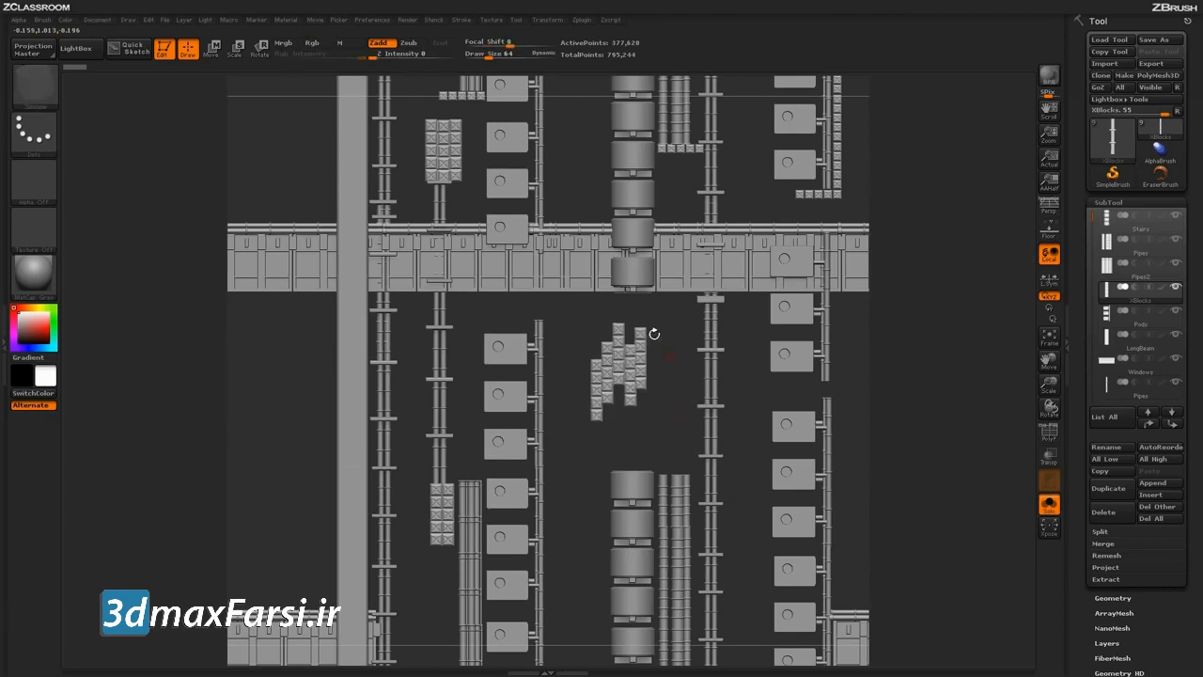
key(t)
key(ctrl+s)
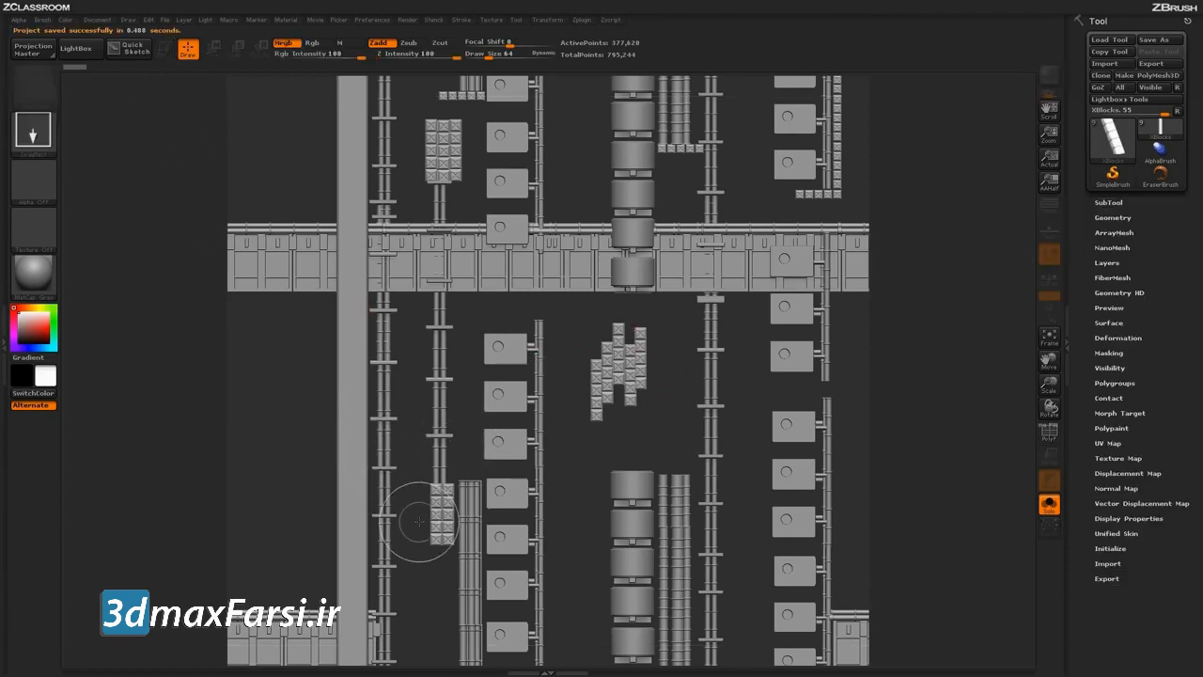
Step: Try erasing the staggered XBlocks cluster using the EraserBrush at Draw Size 30, and undo the erasure
click(1162, 182)
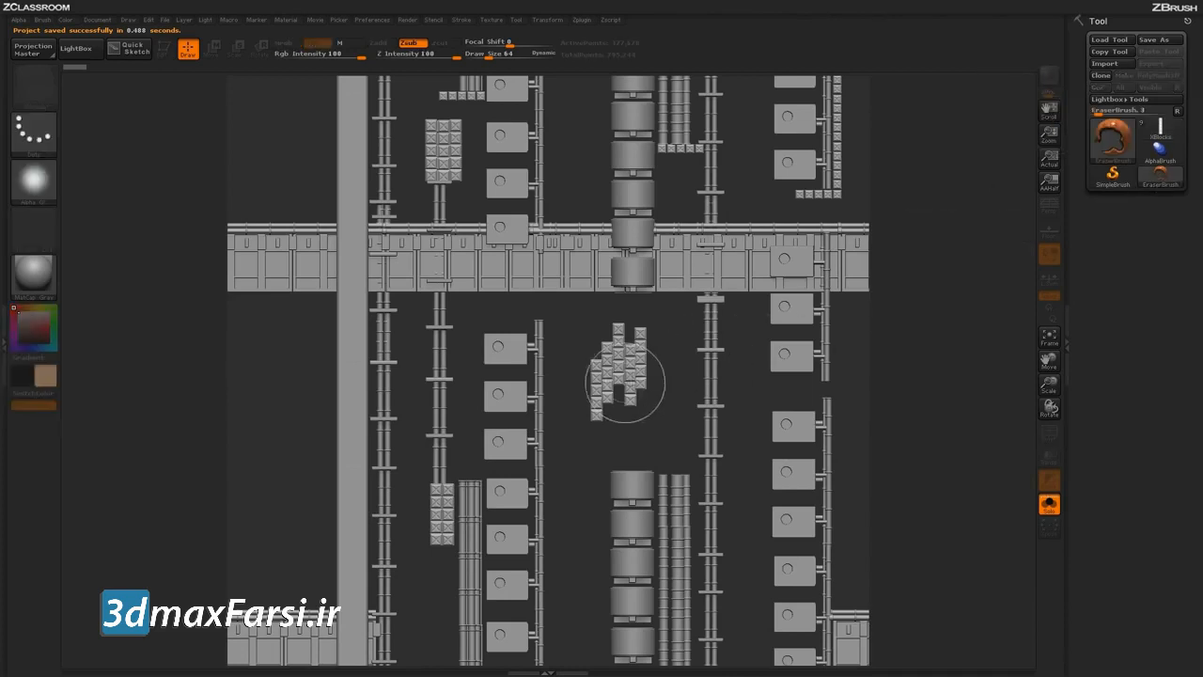
key(space)
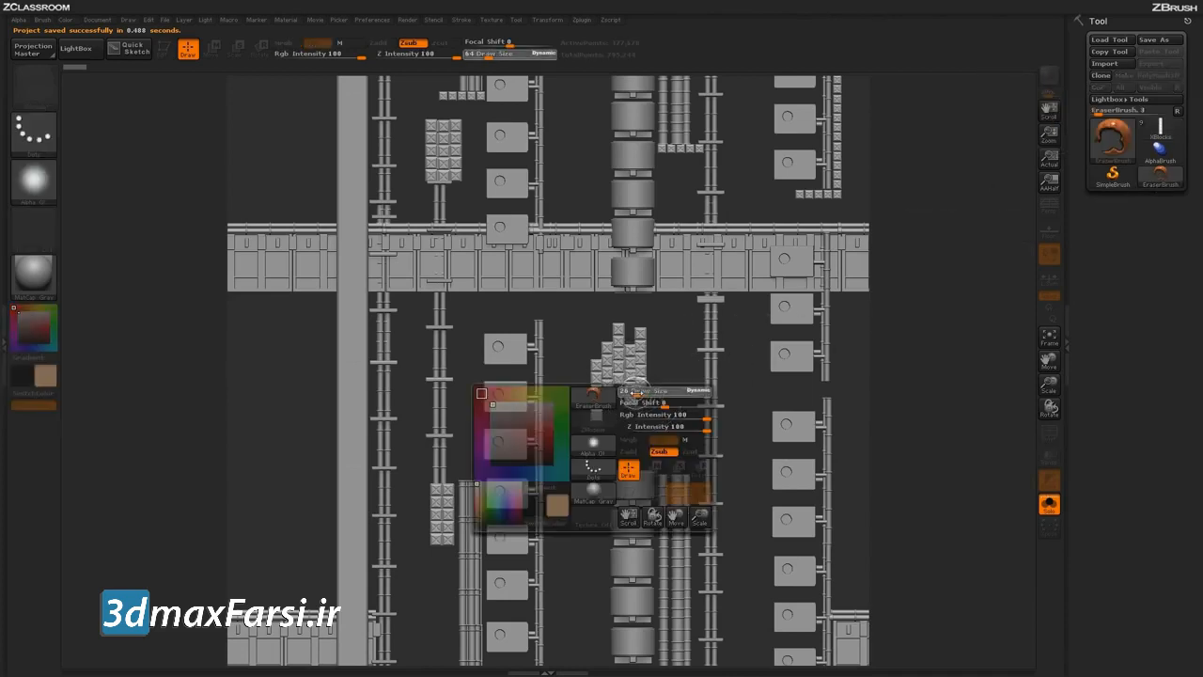
mouse_move(591, 411)
mouse_down()
mouse_move(599, 367)
mouse_move(627, 339)
mouse_move(635, 384)
mouse_up()
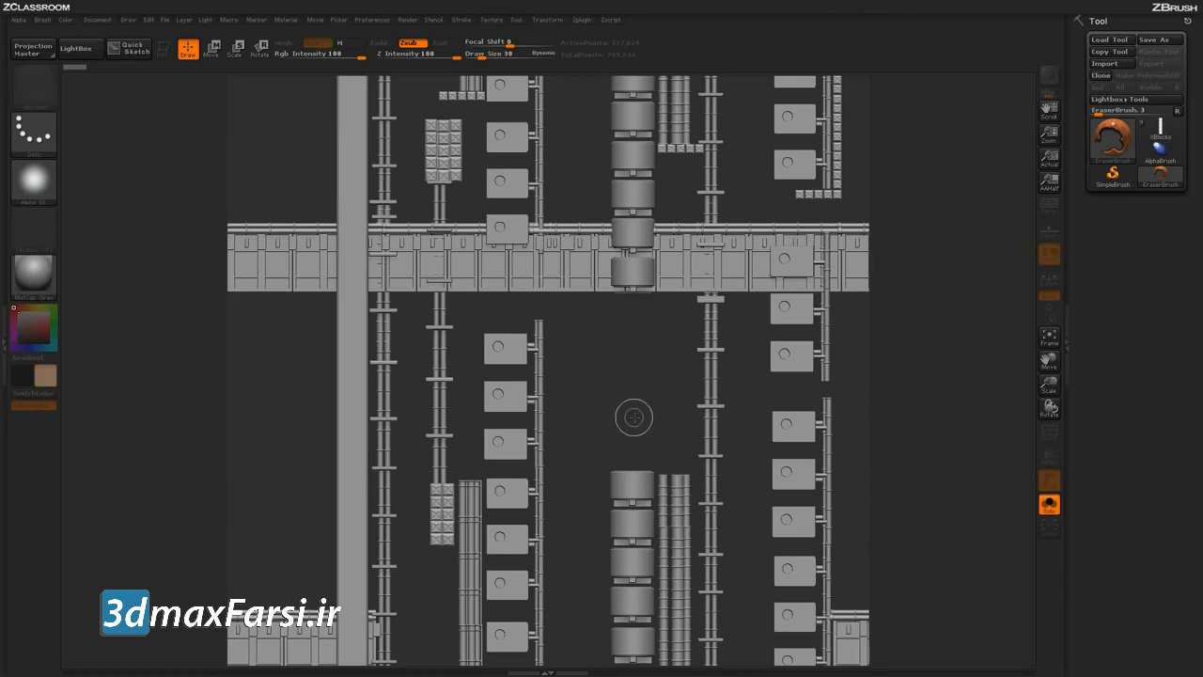
key(ctrl+z)
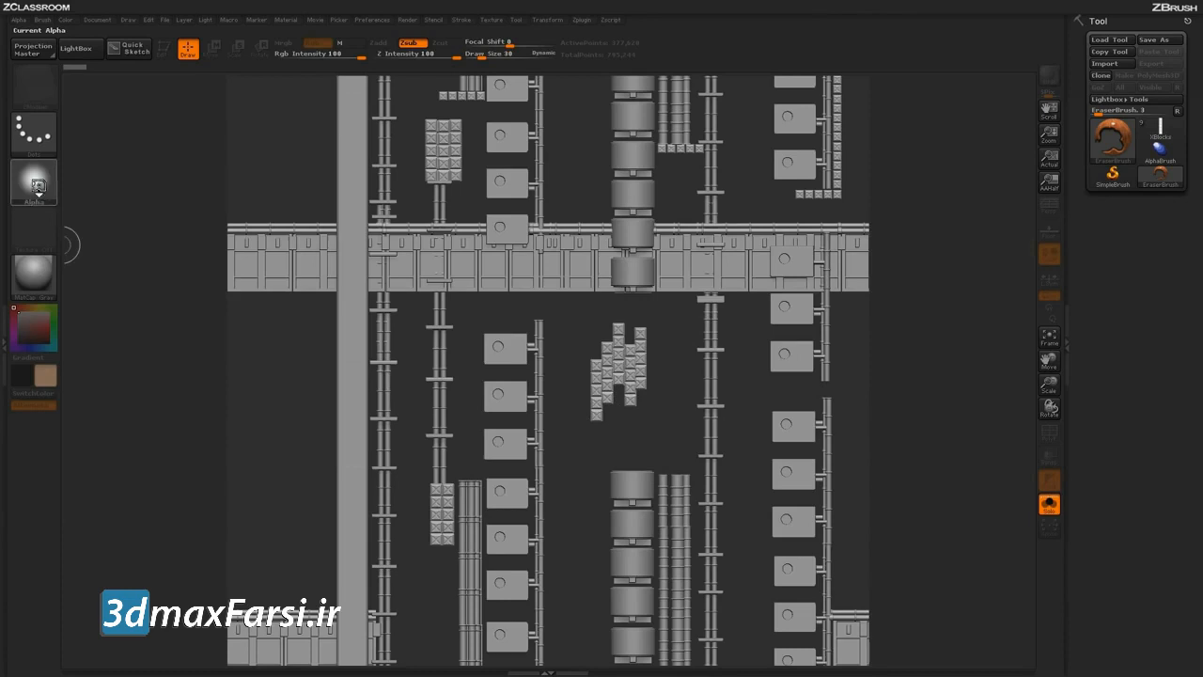
Step: Change the eraser's alpha to the square Alpha 28 and erase the whole staggered XBlocks cluster
click(34, 183)
click(193, 192)
mouse_move(643, 363)
mouse_down()
mouse_move(602, 362)
mouse_move(621, 376)
mouse_move(601, 400)
mouse_move(643, 381)
mouse_up()
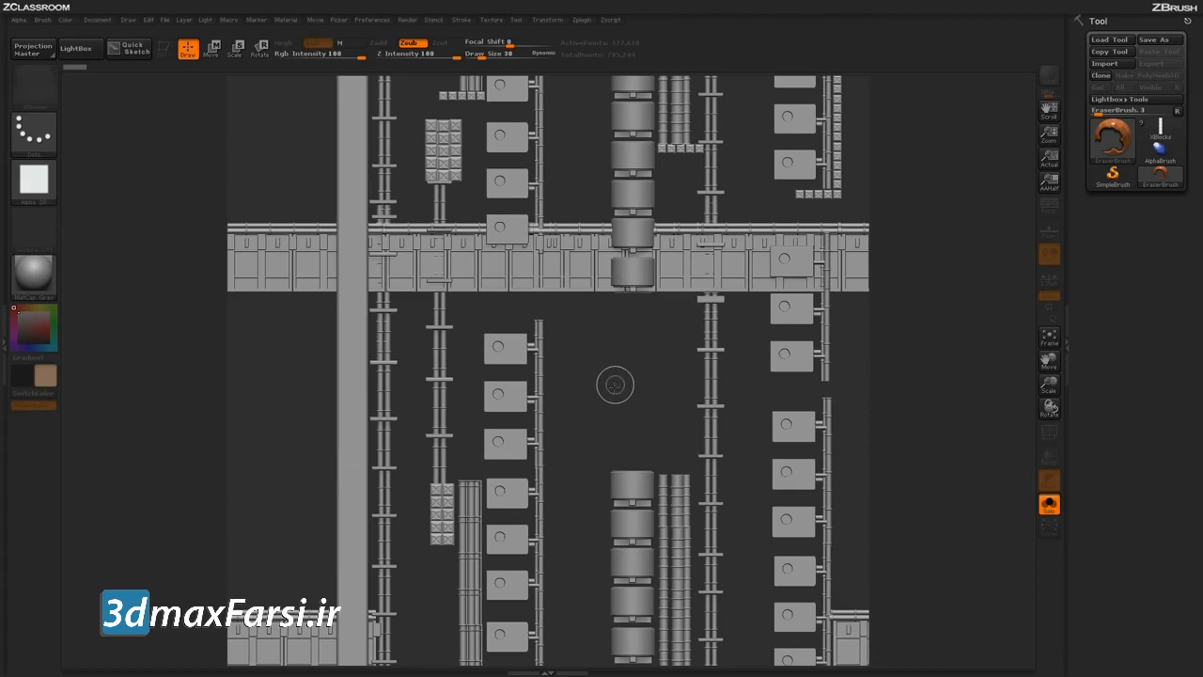
Step: Capture the finished canvas layout as a new alpha with GrabDoc
click(18, 20)
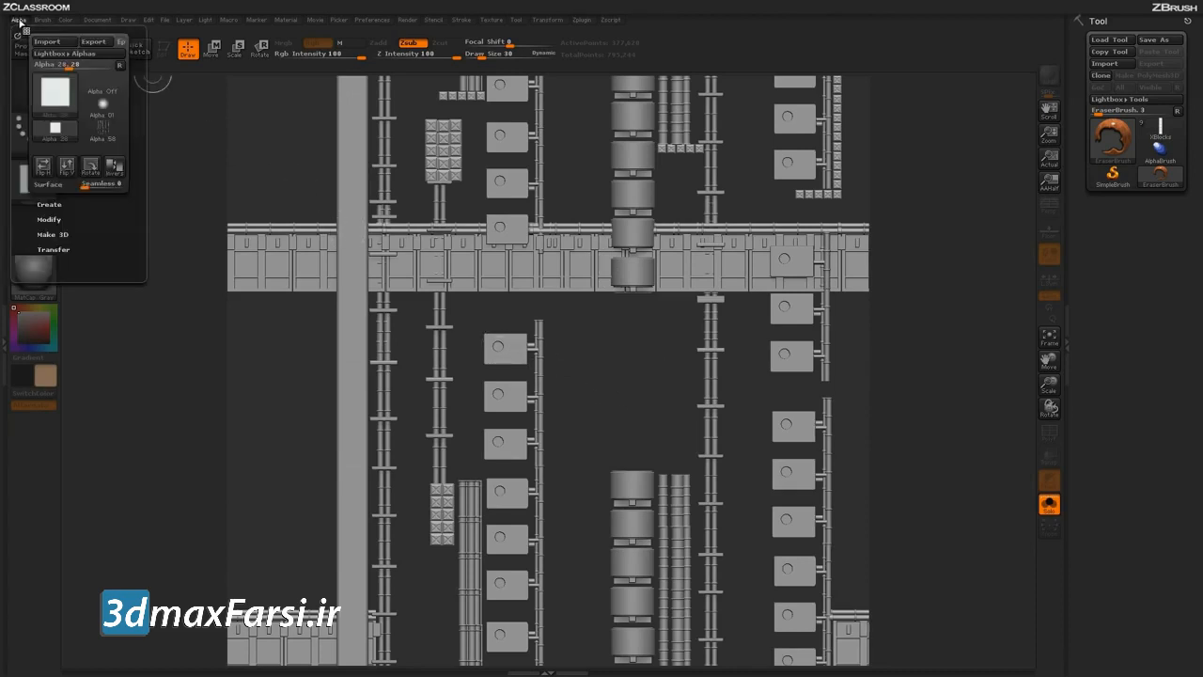
click(63, 250)
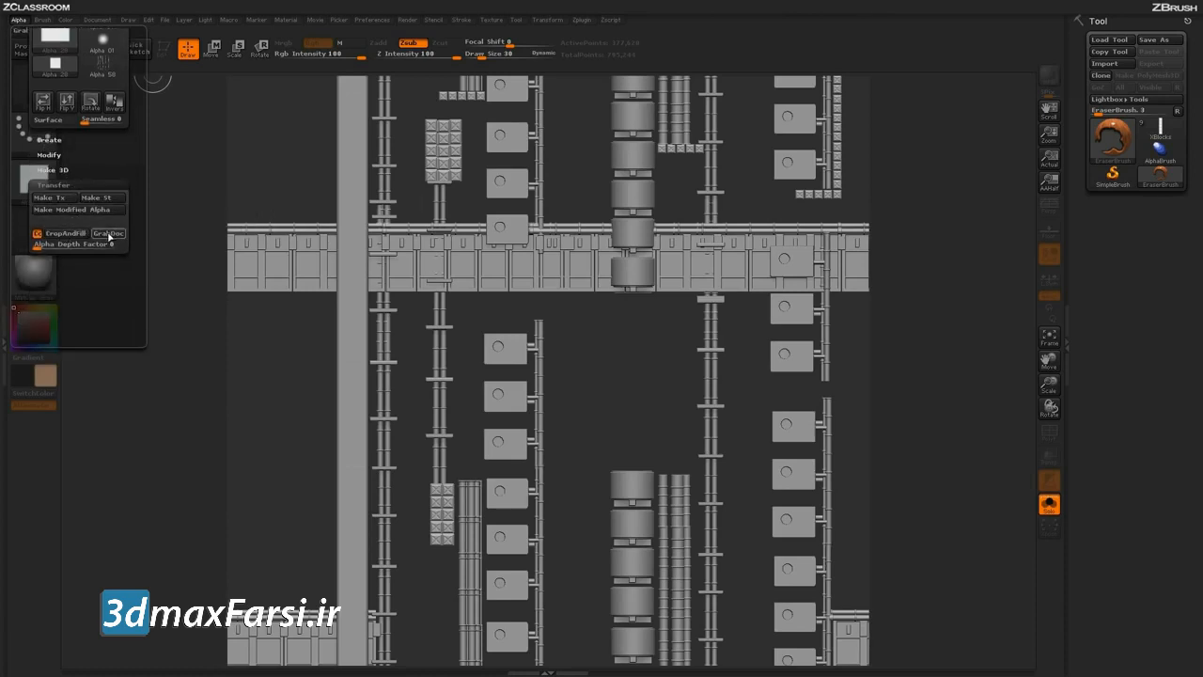
click(109, 233)
drag(107, 204, 107, 258)
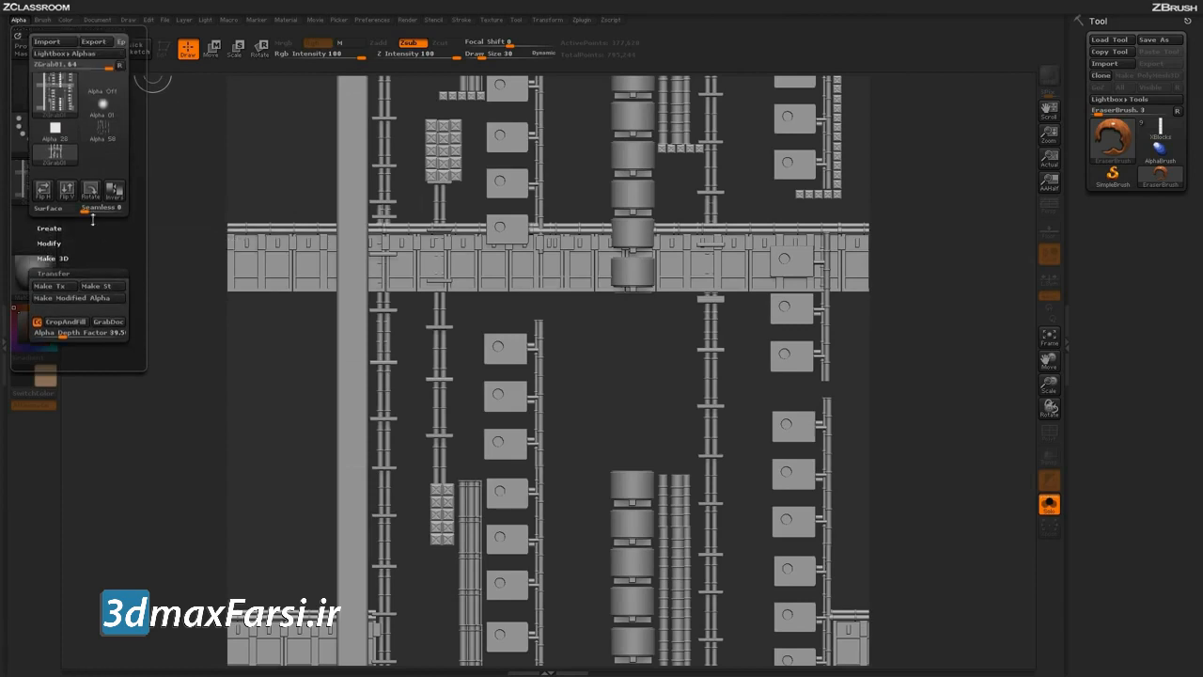
mouse_move(64, 158)
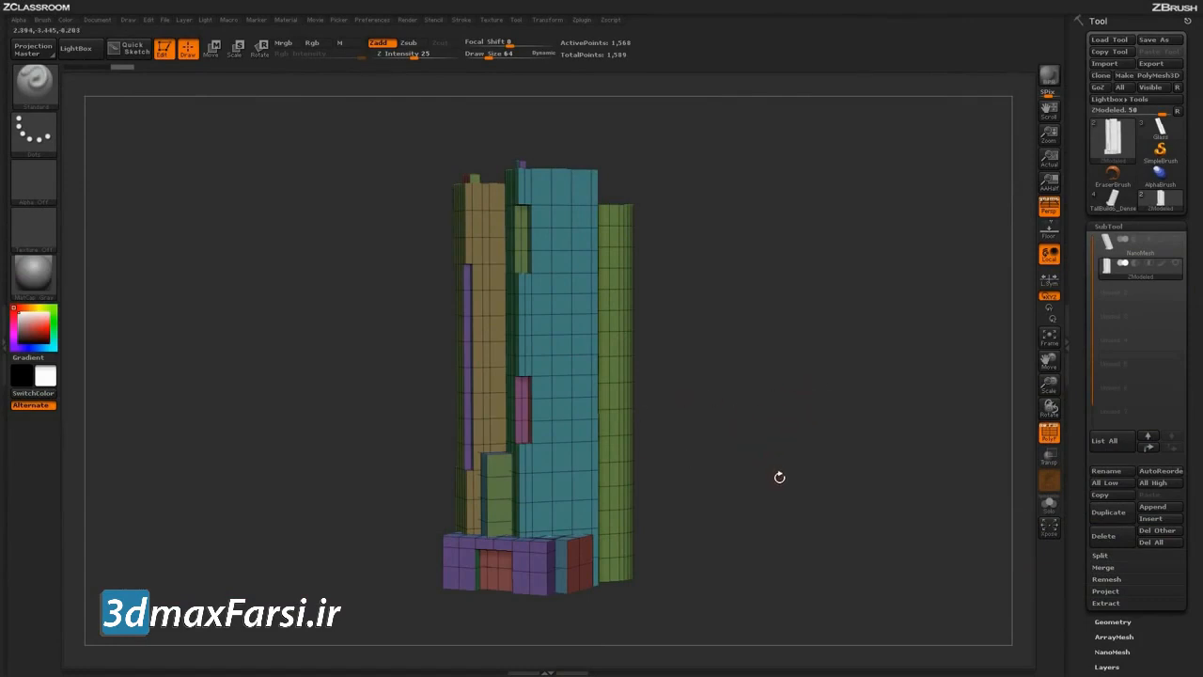
Step: Duplicate the ZModeled building subtool and make the lower of the two ZModeled subtools active
drag(796, 440, 822, 448)
mouse_move(1143, 267)
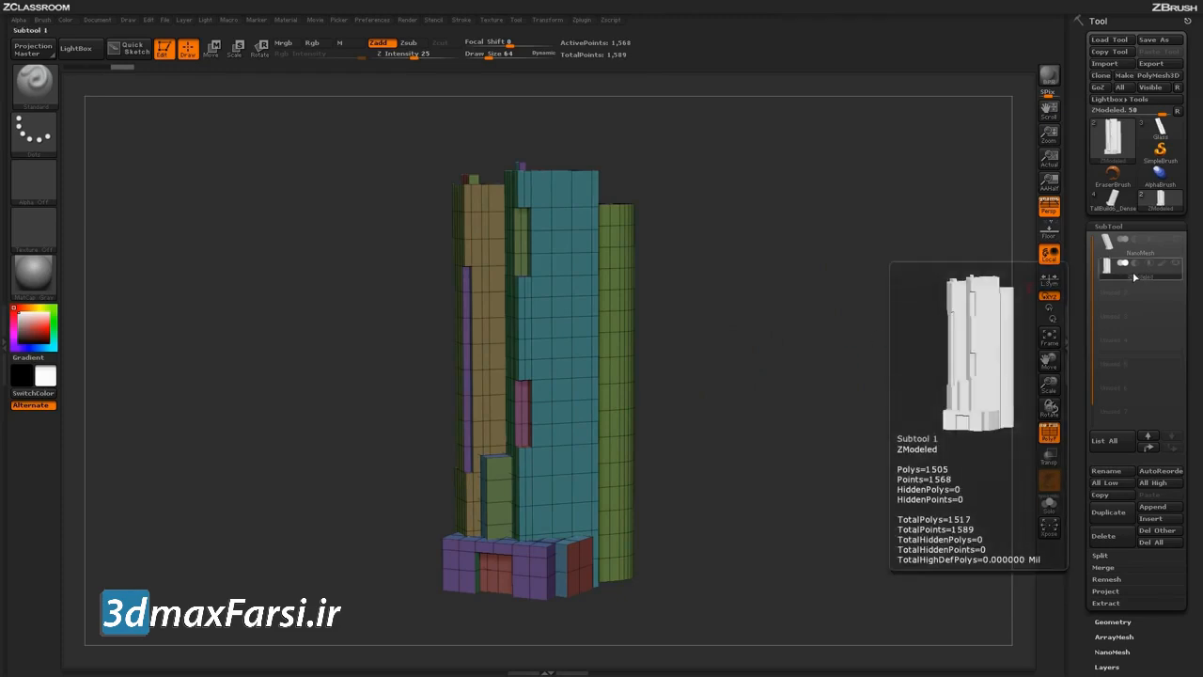
click(1118, 515)
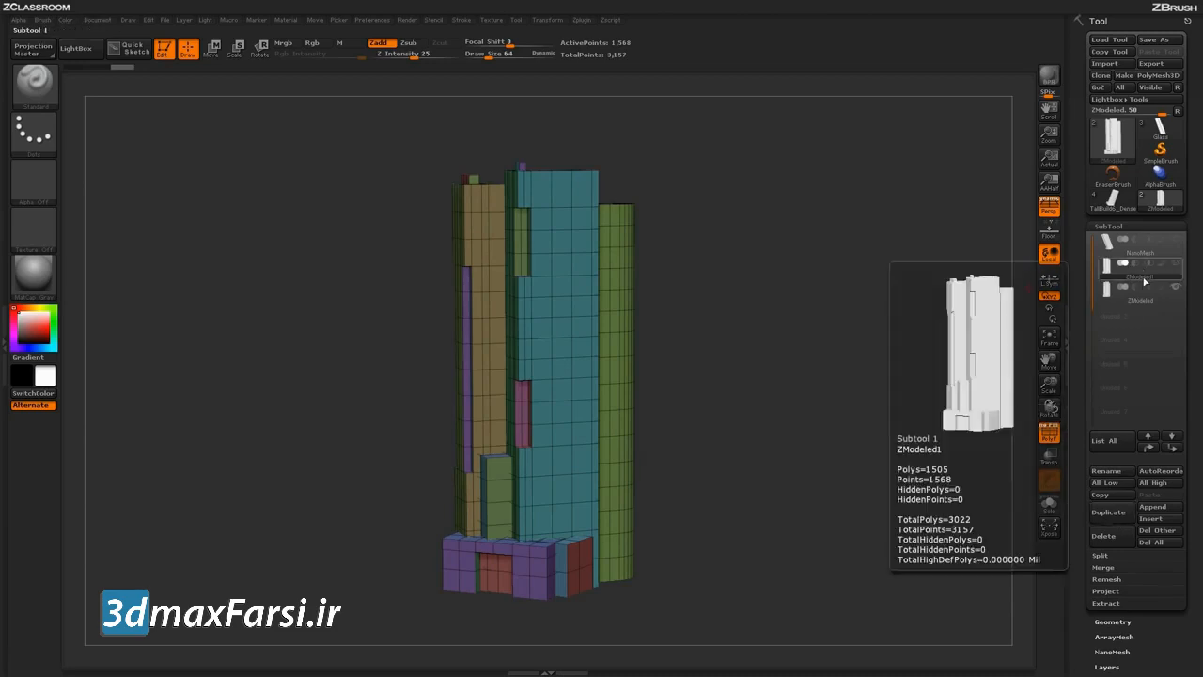
mouse_move(1141, 299)
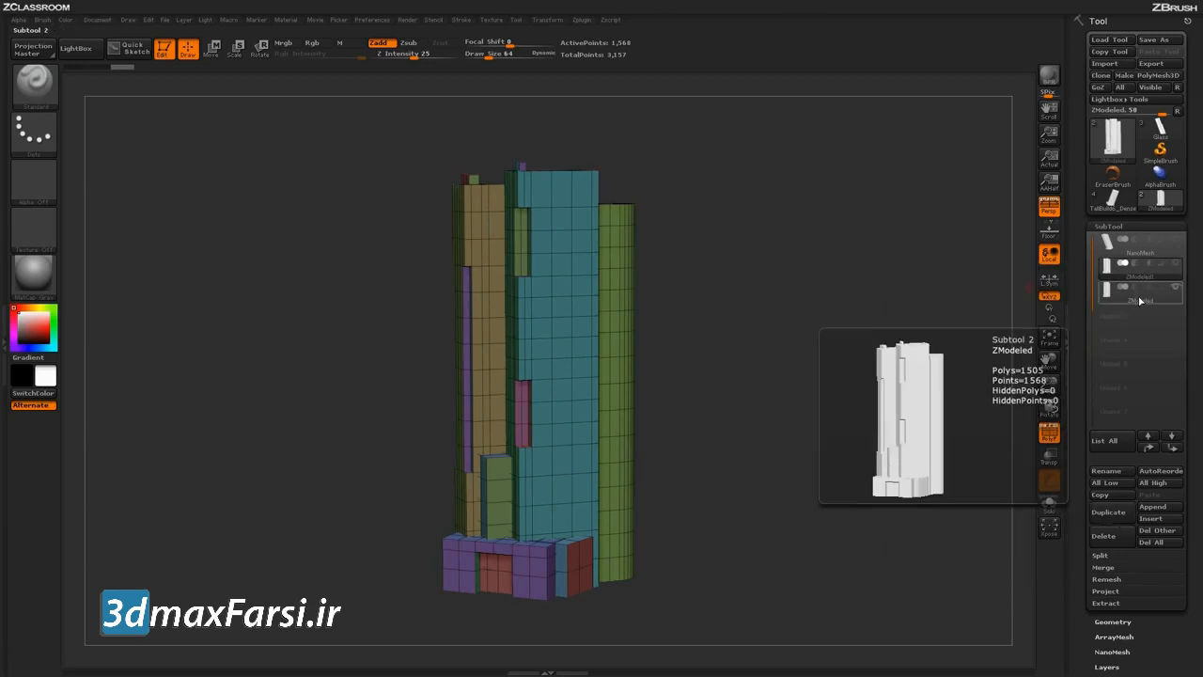
click(1160, 300)
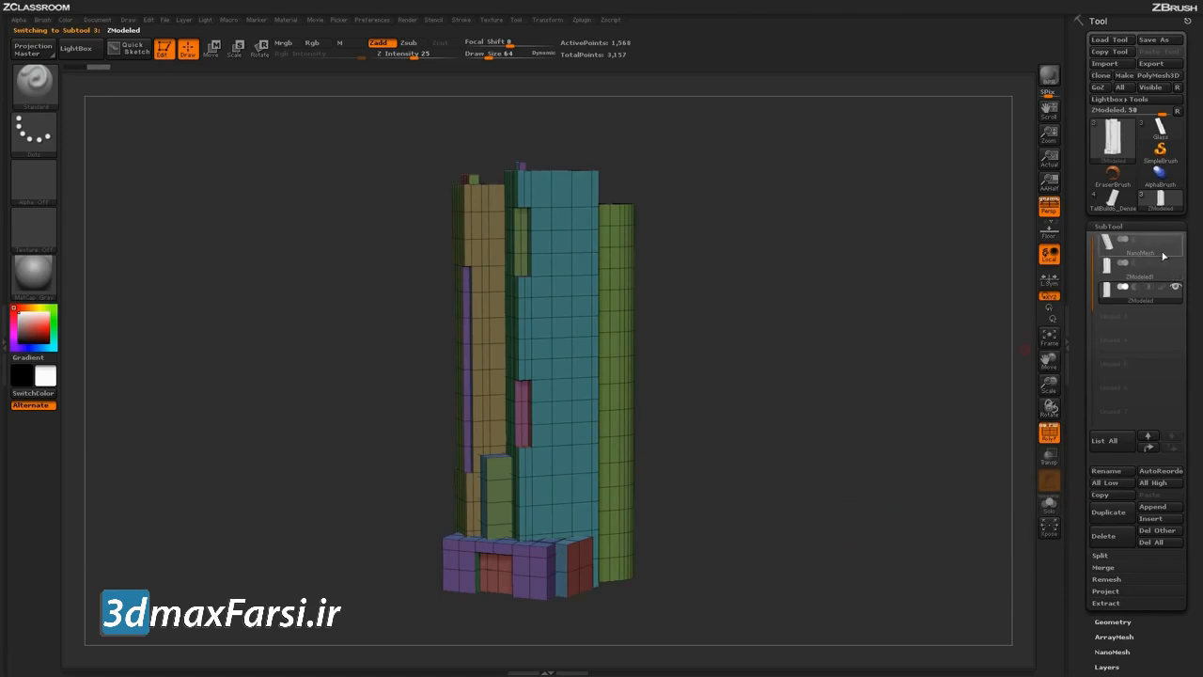
Step: Activate Surface Noise on the ZModeled building and inspect the building from several angles in the NoiseMaker preview
mouse_move(854, 524)
mouse_down()
mouse_move(881, 520)
mouse_move(858, 542)
mouse_up()
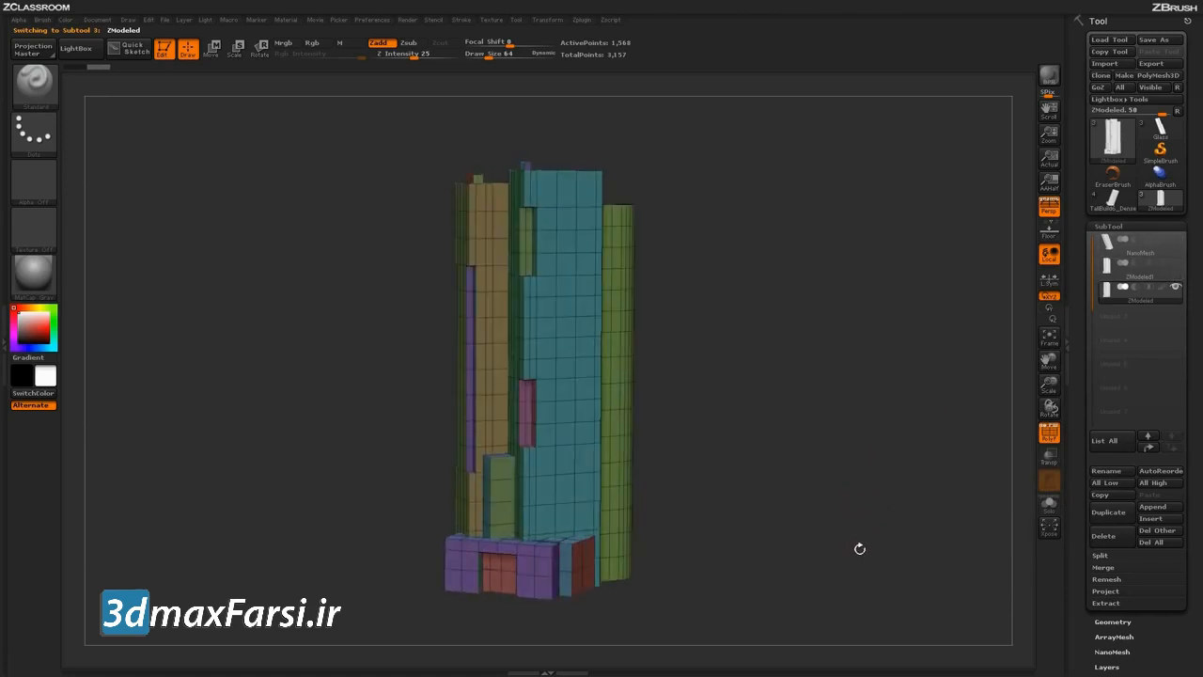
drag(1084, 407, 1085, 300)
click(1110, 397)
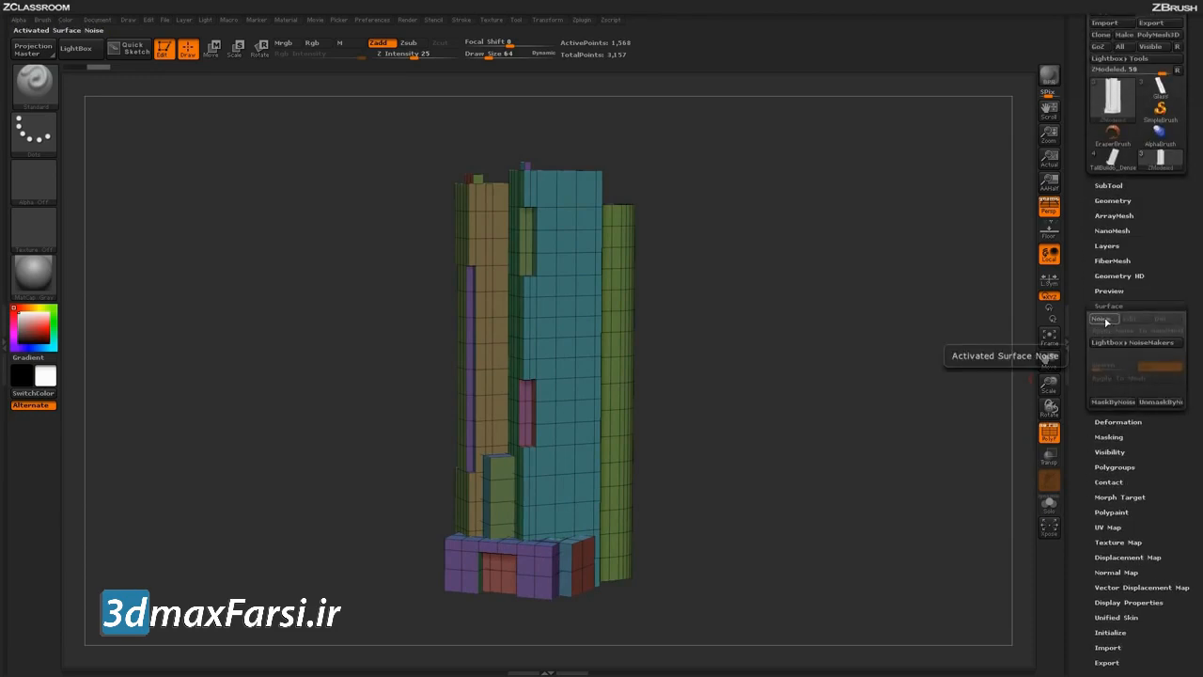
click(1105, 321)
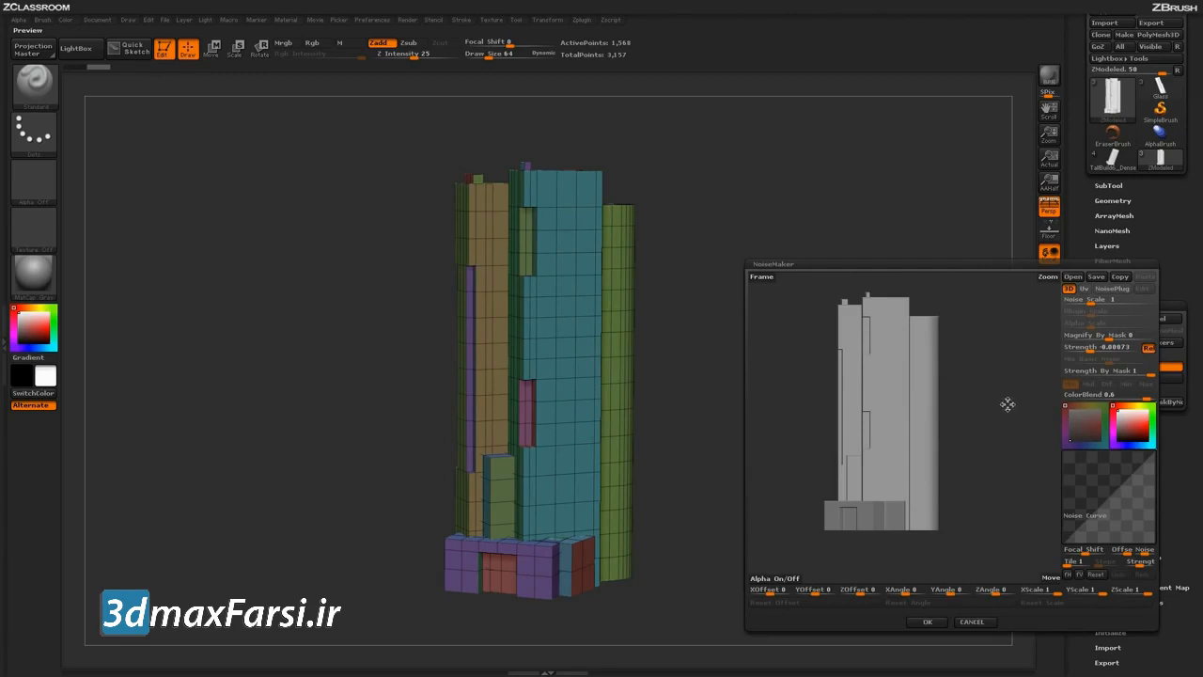
drag(1001, 429, 1002, 473)
mouse_move(1000, 338)
mouse_down()
mouse_move(998, 349)
mouse_move(1000, 336)
mouse_up()
mouse_move(970, 470)
mouse_down()
mouse_move(1005, 473)
mouse_move(983, 480)
mouse_move(986, 462)
mouse_move(991, 473)
mouse_up()
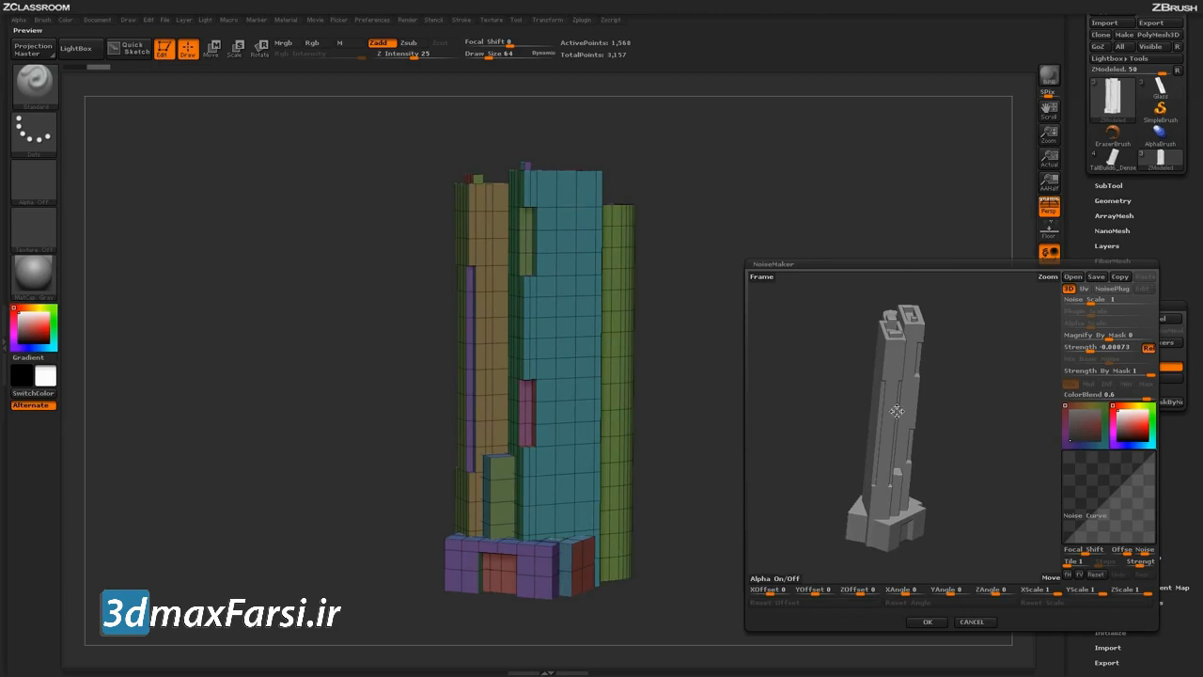
mouse_move(983, 486)
mouse_down()
mouse_move(972, 494)
mouse_move(988, 483)
mouse_up()
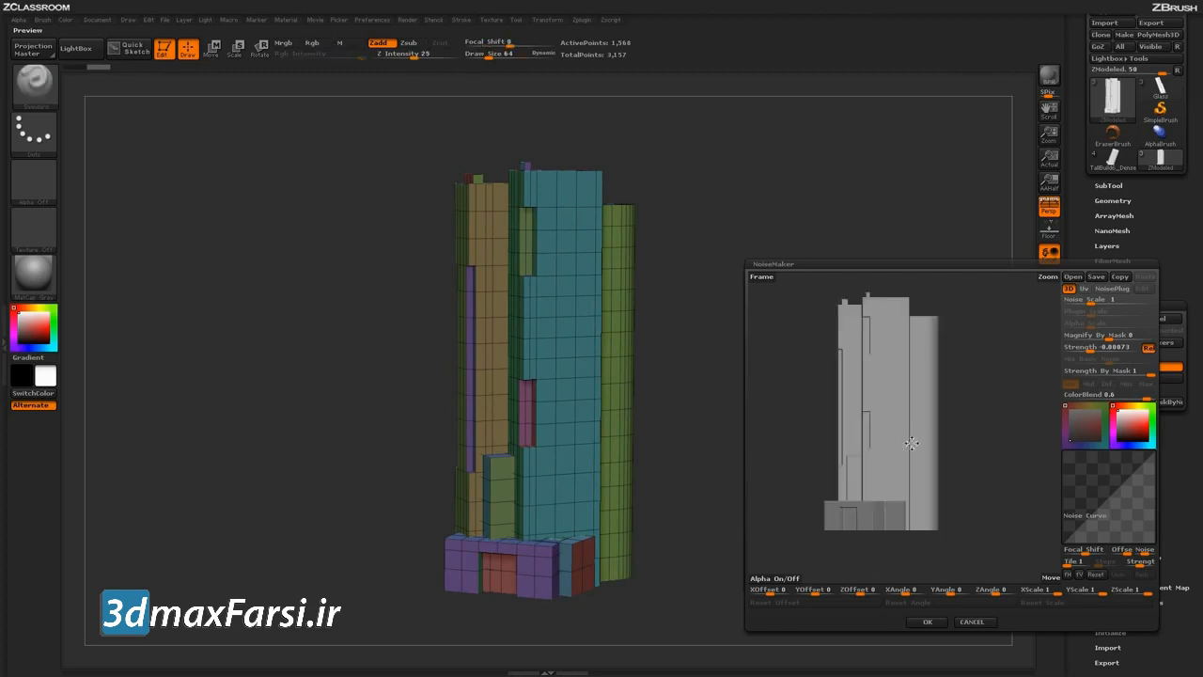
Step: Load SkyscraperWindow_15_Height from the BuildingAlphas folder as the noise alpha
click(781, 580)
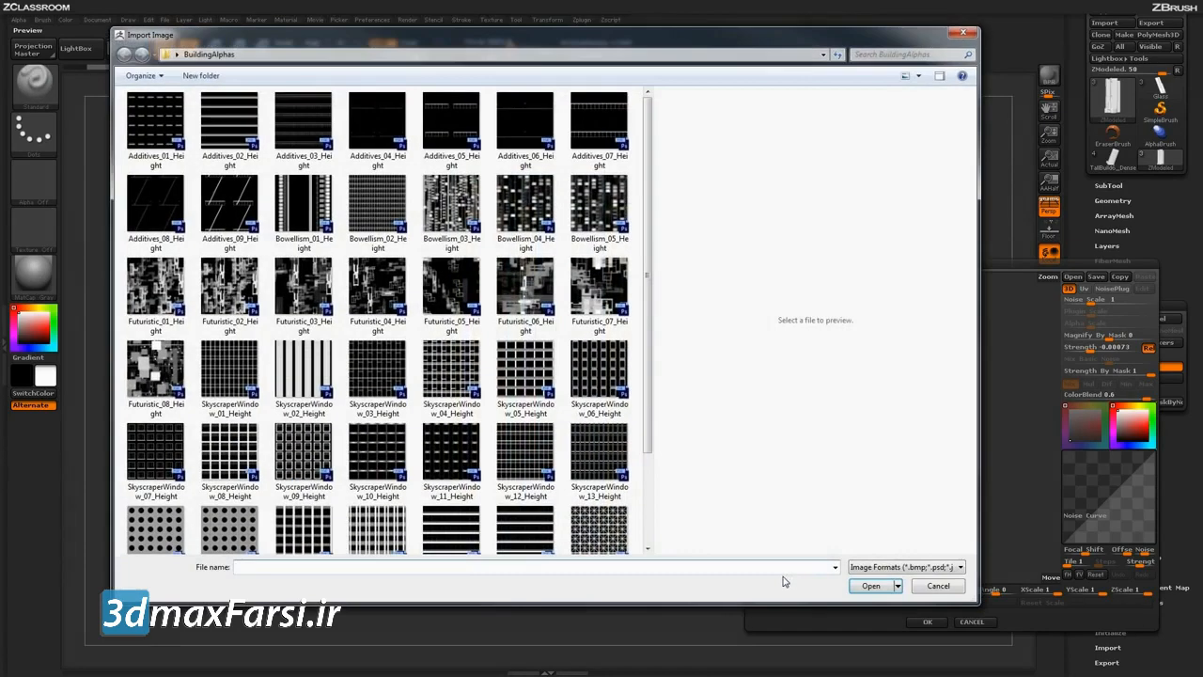
scroll(644, 319, down, 2)
scroll(643, 306, up, 2)
scroll(643, 301, up, 1)
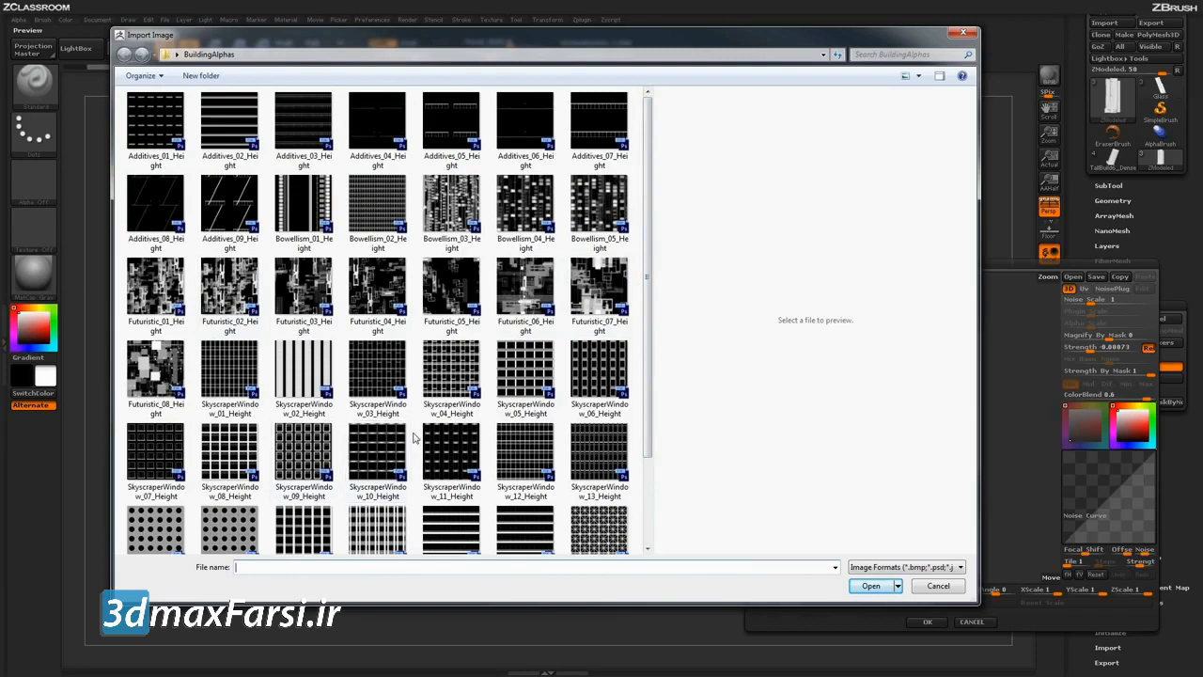
double_click(223, 533)
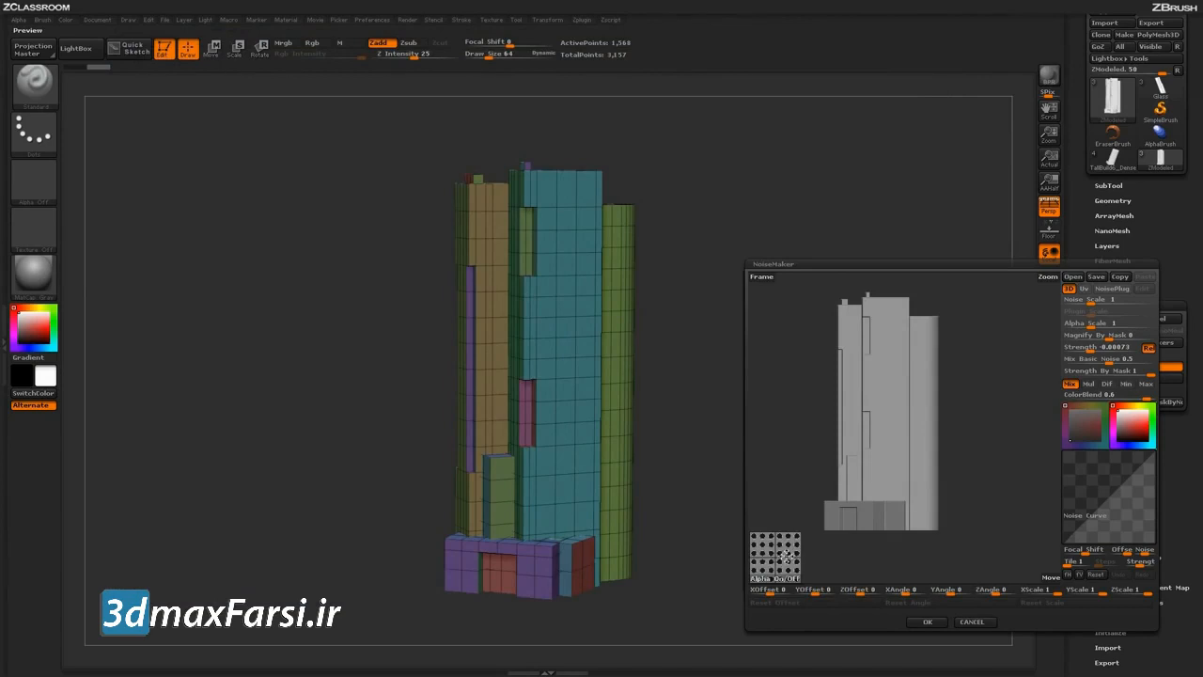
Step: Set the noise Strength to -0.13466 and Mix Basic Noise to 0, and check the dot pattern on all sides of the building
click(1092, 347)
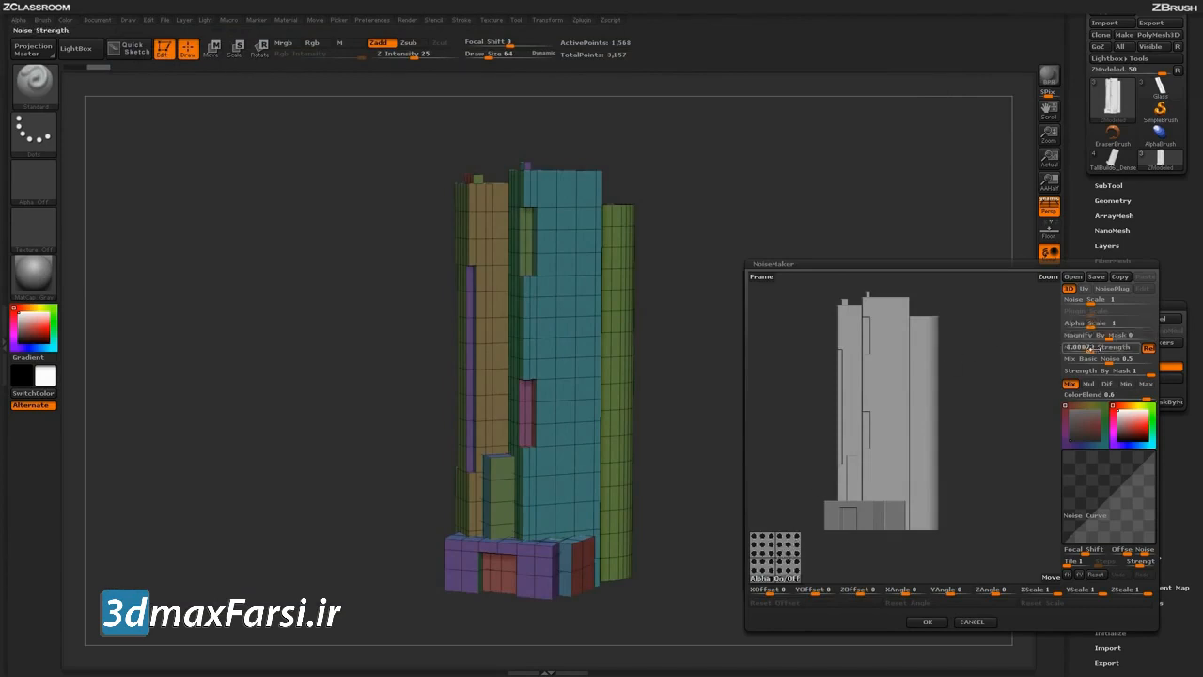
drag(1090, 348, 1053, 365)
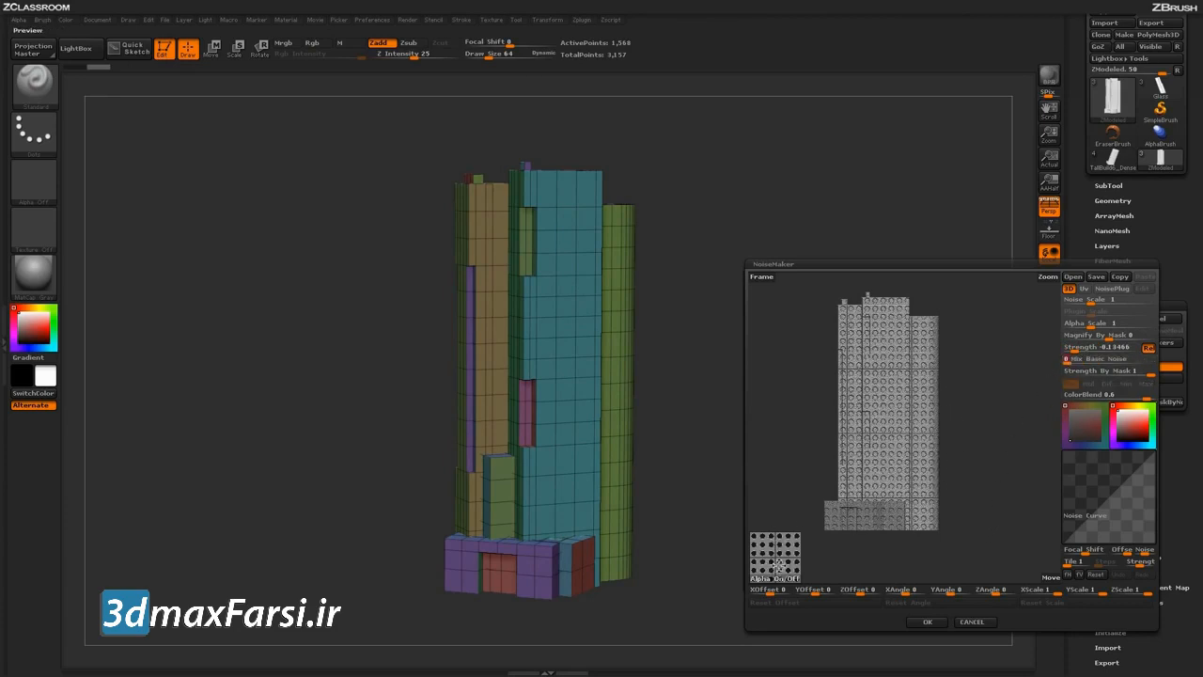
mouse_move(975, 457)
mouse_down()
mouse_move(991, 457)
mouse_move(953, 452)
mouse_move(986, 464)
mouse_up()
drag(808, 520, 933, 474)
drag(963, 448, 1002, 457)
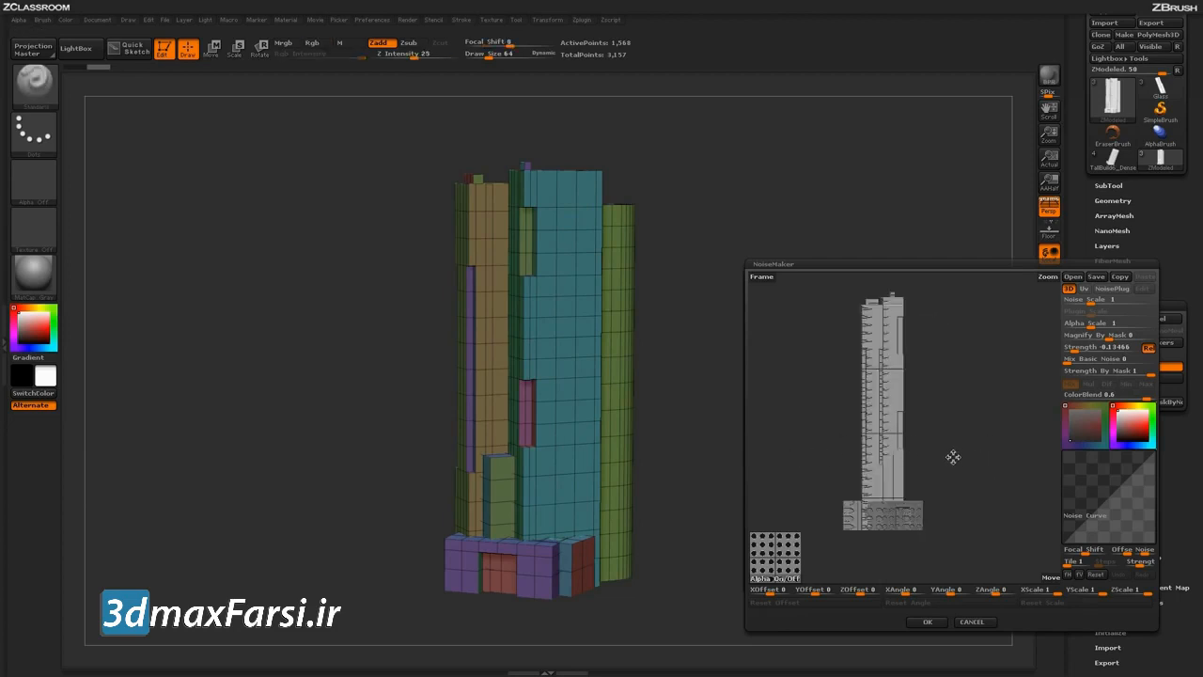
mouse_move(926, 449)
mouse_down()
mouse_move(975, 445)
mouse_move(969, 422)
mouse_move(934, 424)
mouse_up()
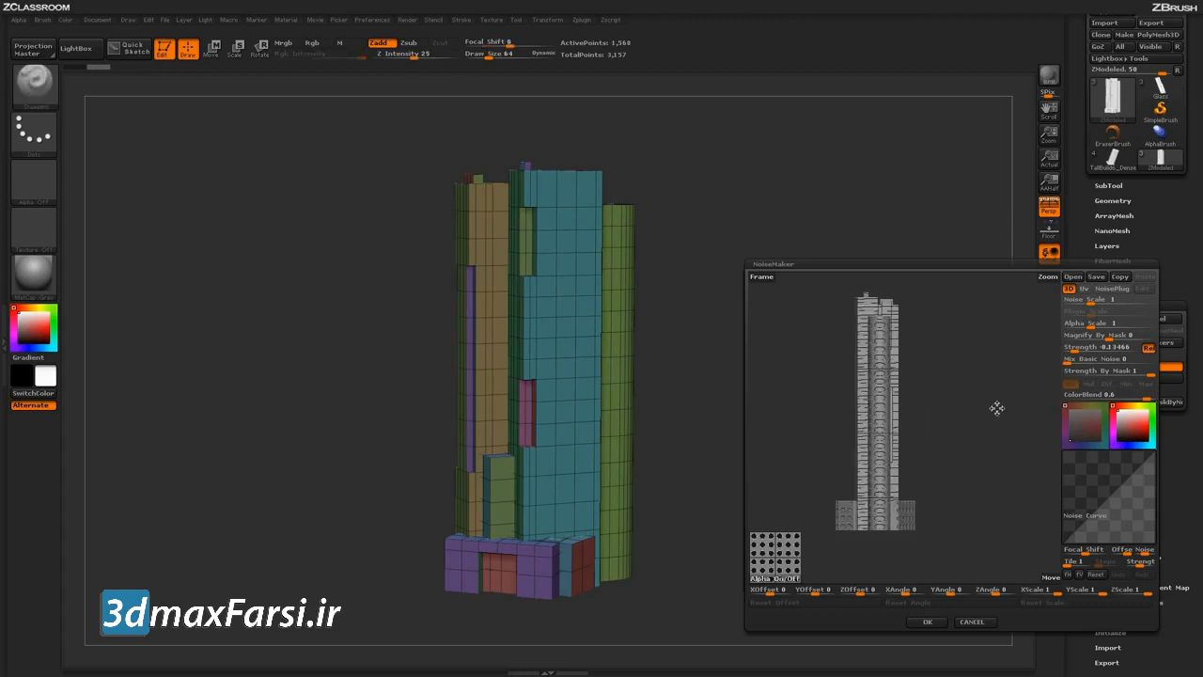
drag(959, 423, 988, 408)
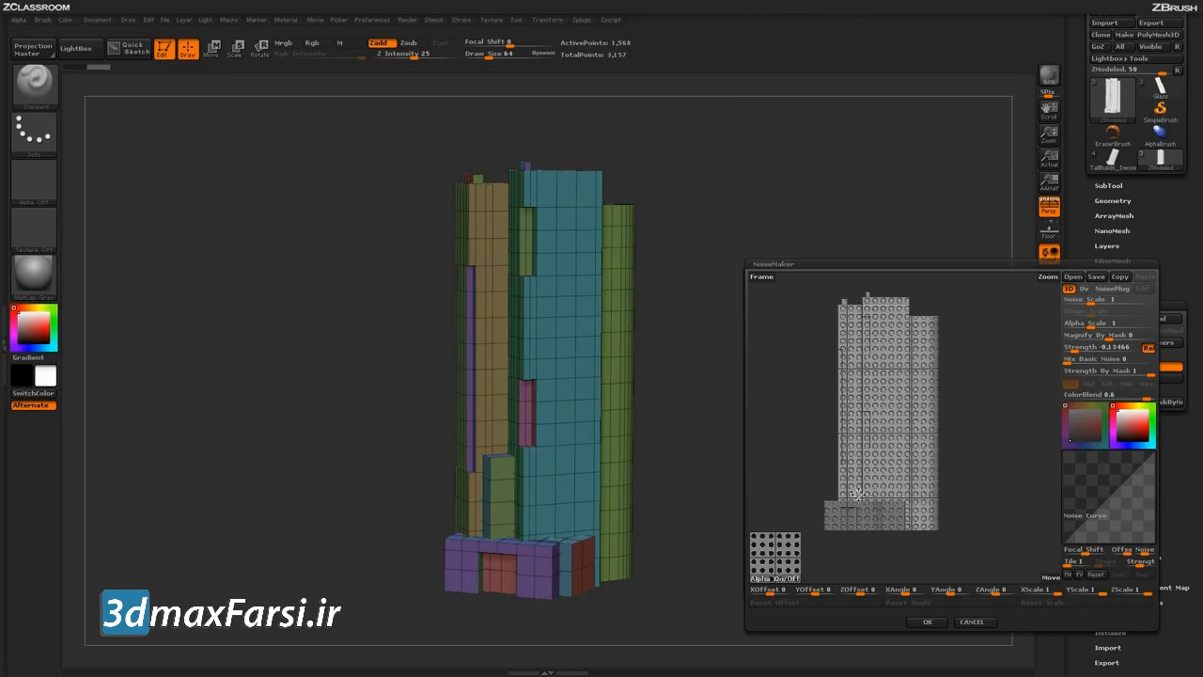
drag(963, 402, 991, 404)
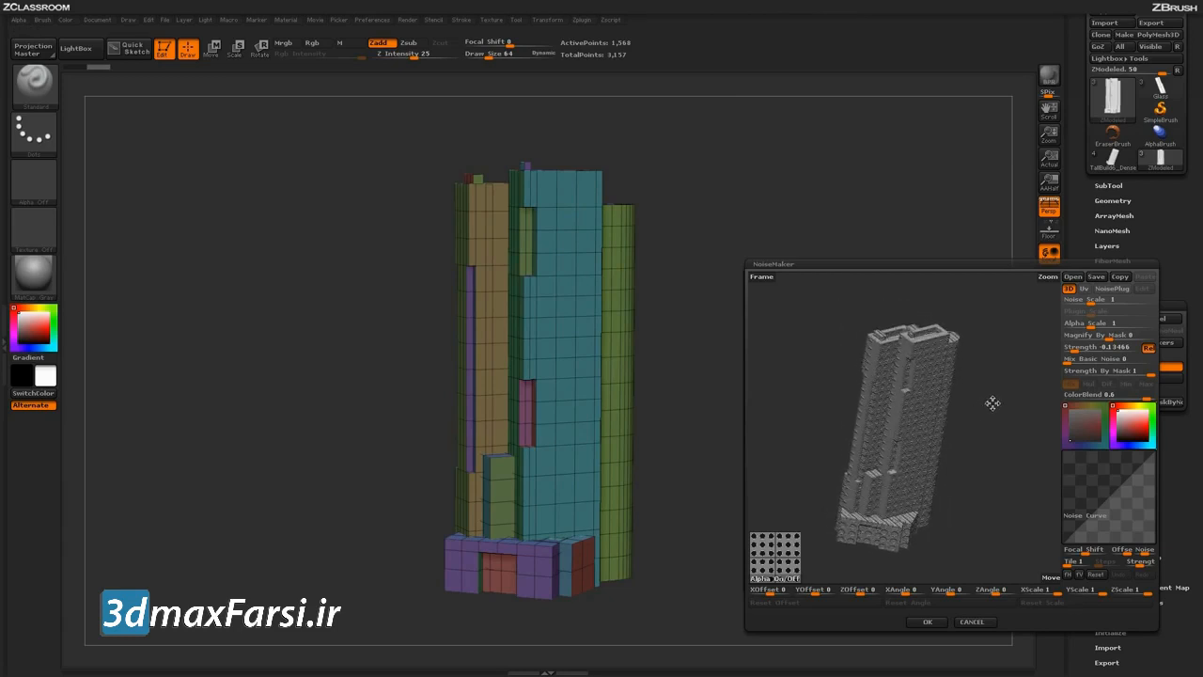
Step: Remove the noise alpha and reload SkyscraperWindow_15_Height with the preview building tilted, then check how the pattern projects
click(784, 577)
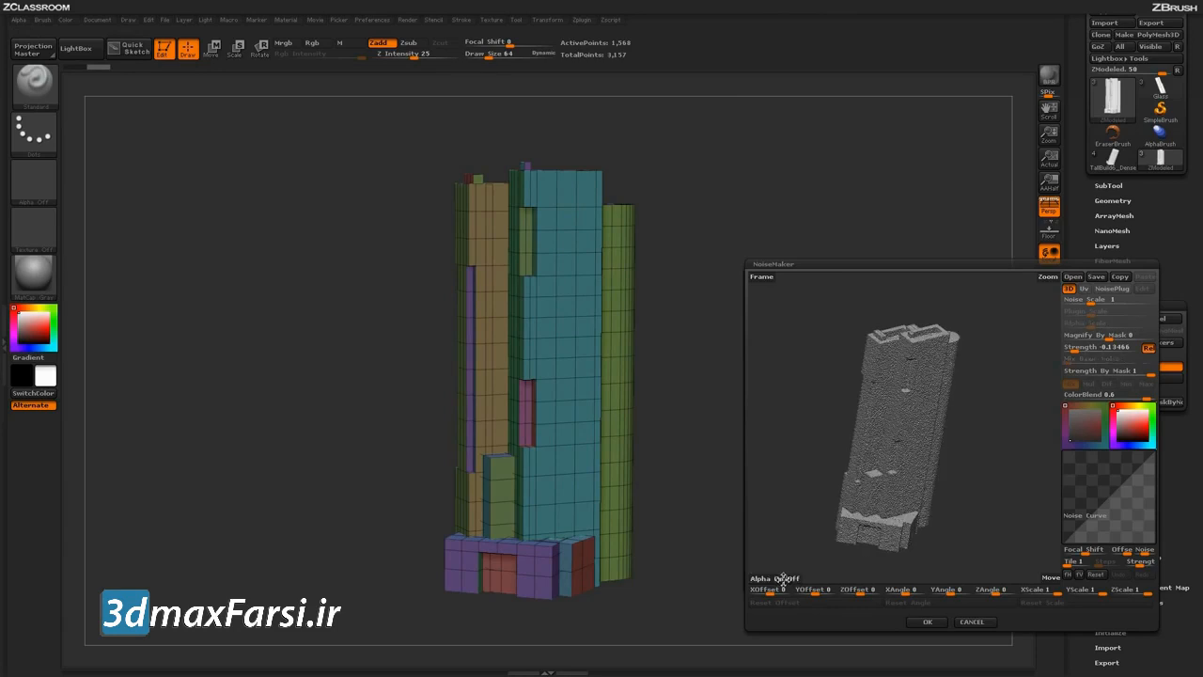
click(784, 579)
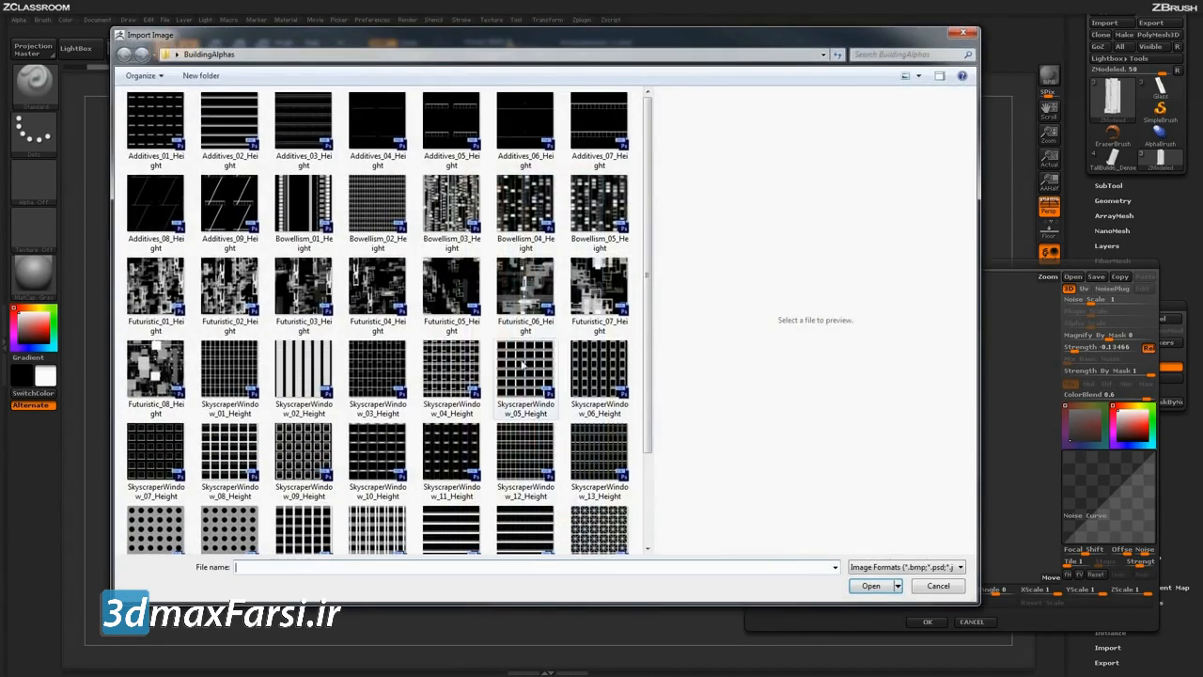
double_click(233, 541)
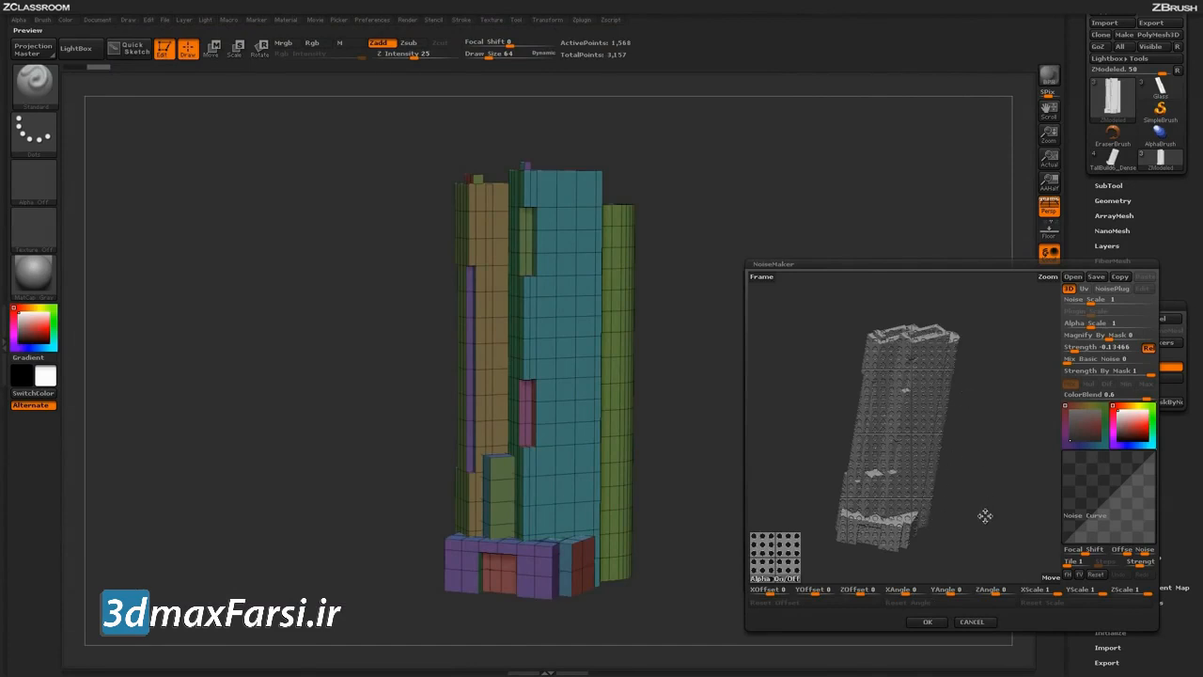
mouse_move(990, 522)
mouse_down()
mouse_move(983, 504)
mouse_move(982, 520)
mouse_move(999, 527)
mouse_move(972, 524)
mouse_move(996, 523)
mouse_move(975, 535)
mouse_move(988, 527)
mouse_up()
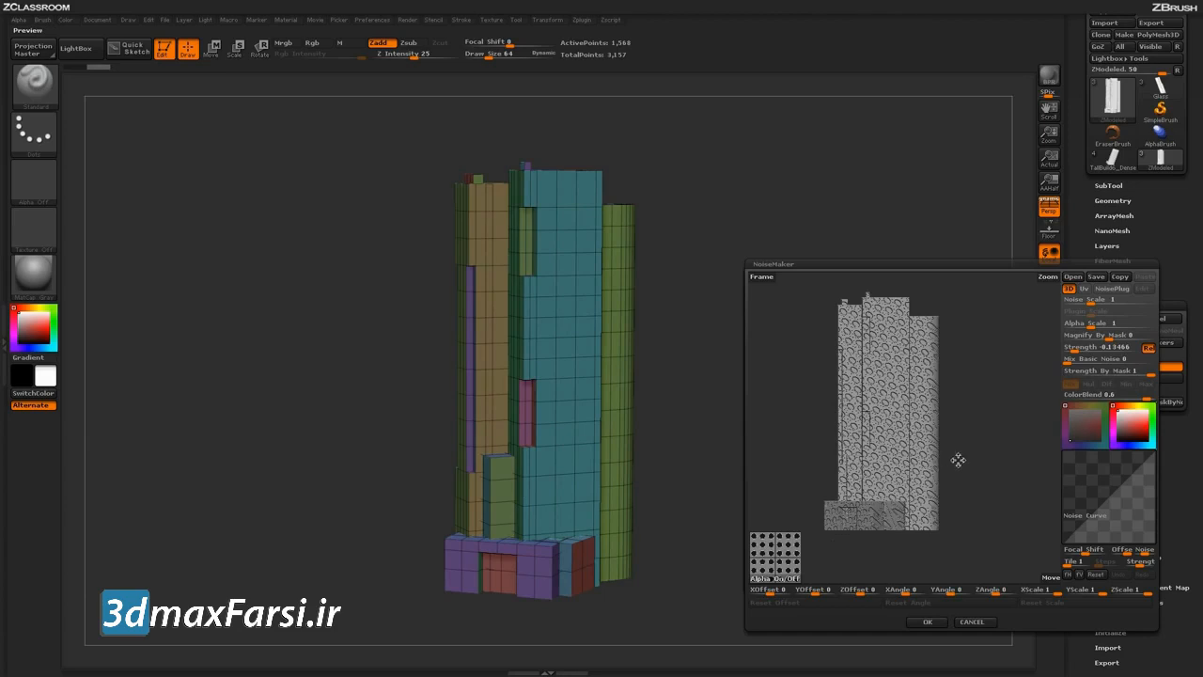
drag(970, 473, 1010, 478)
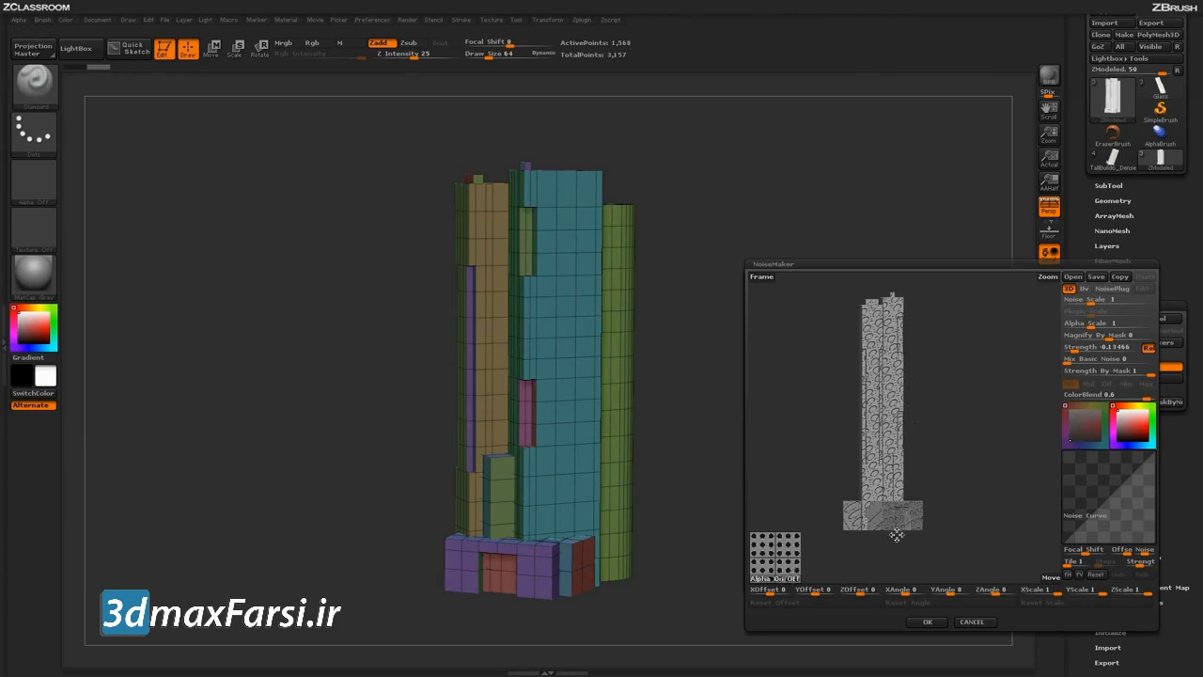
Step: Replace the noise alpha with SkyscraperWindow_12_Height and inspect the window grid across the building's front and sides
click(784, 578)
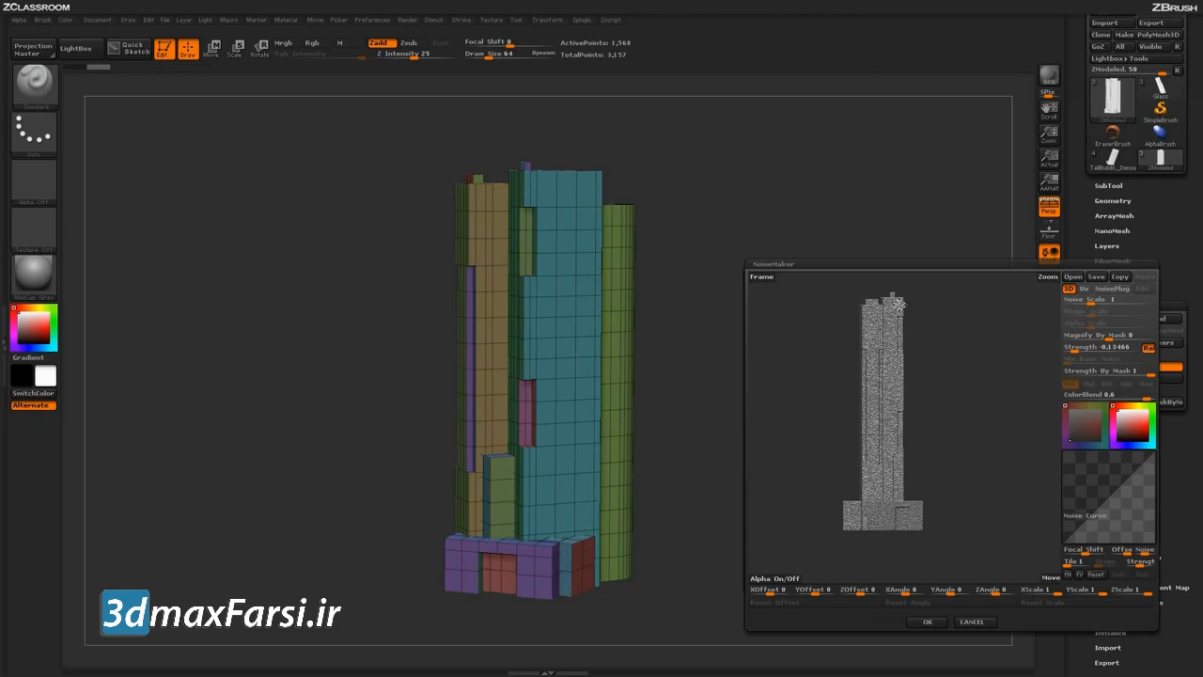
click(791, 578)
drag(647, 335, 647, 386)
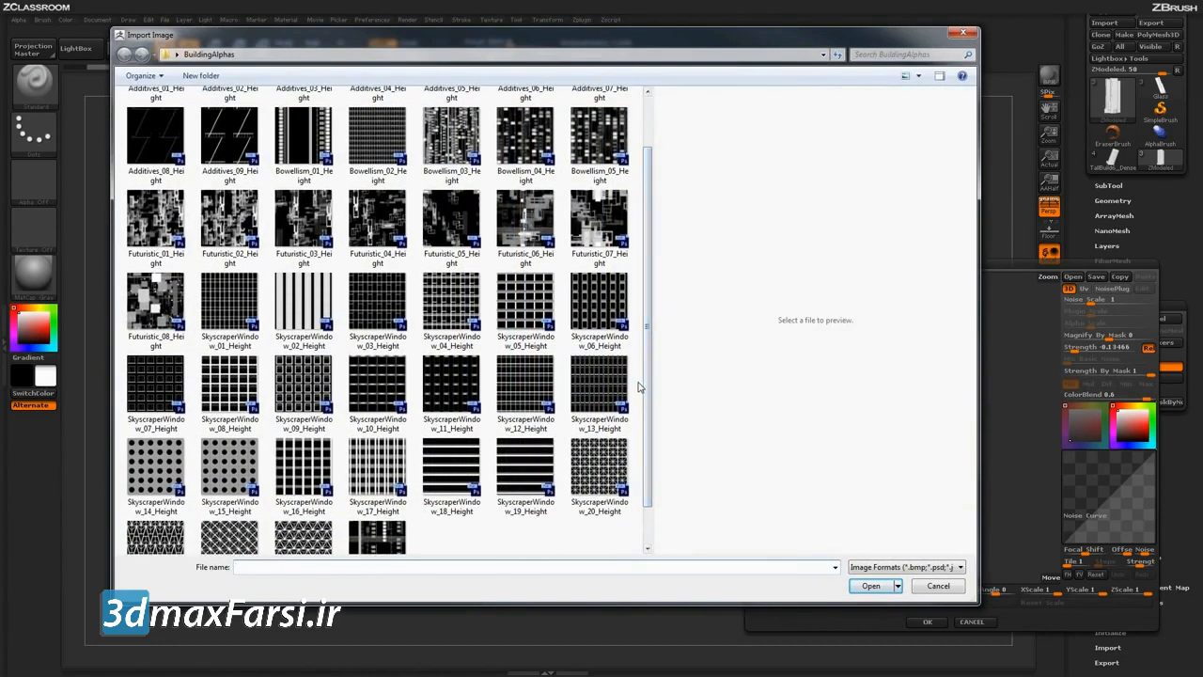
click(555, 387)
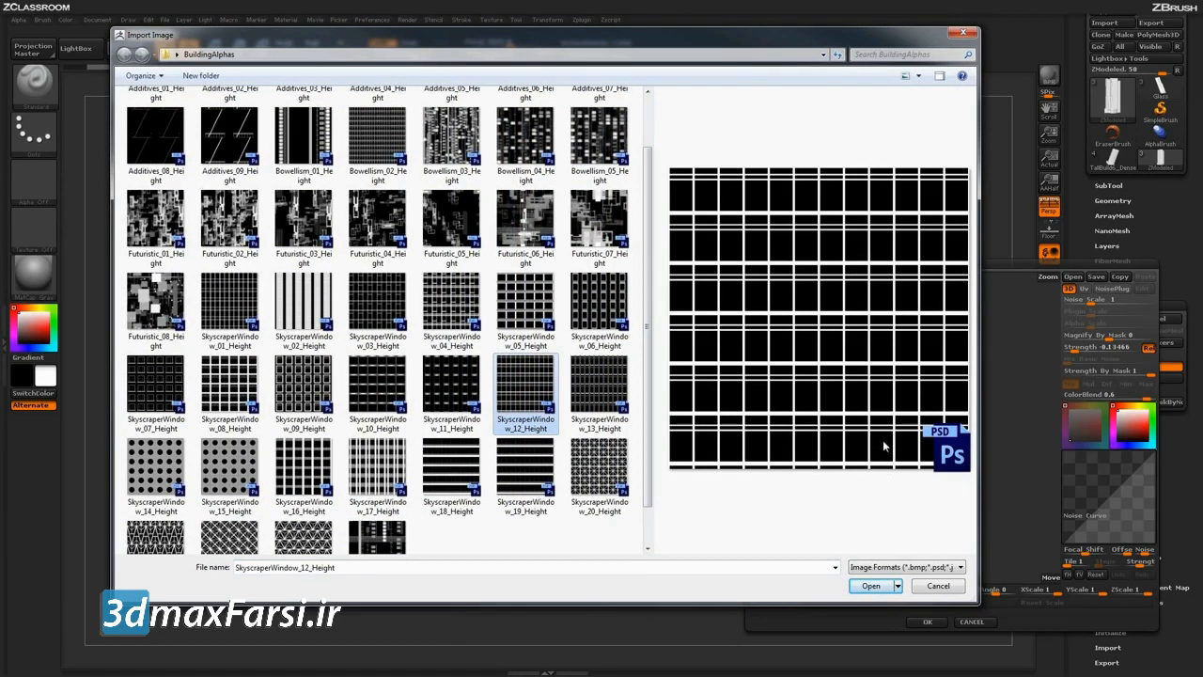
click(871, 585)
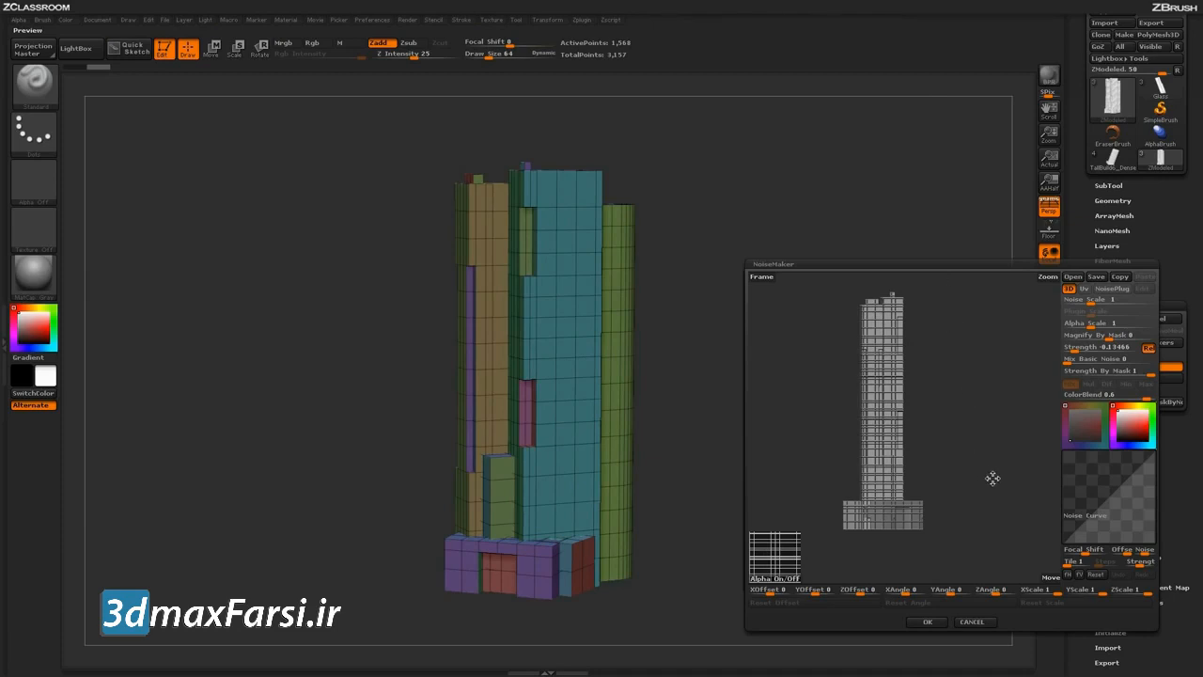
drag(1001, 477, 968, 473)
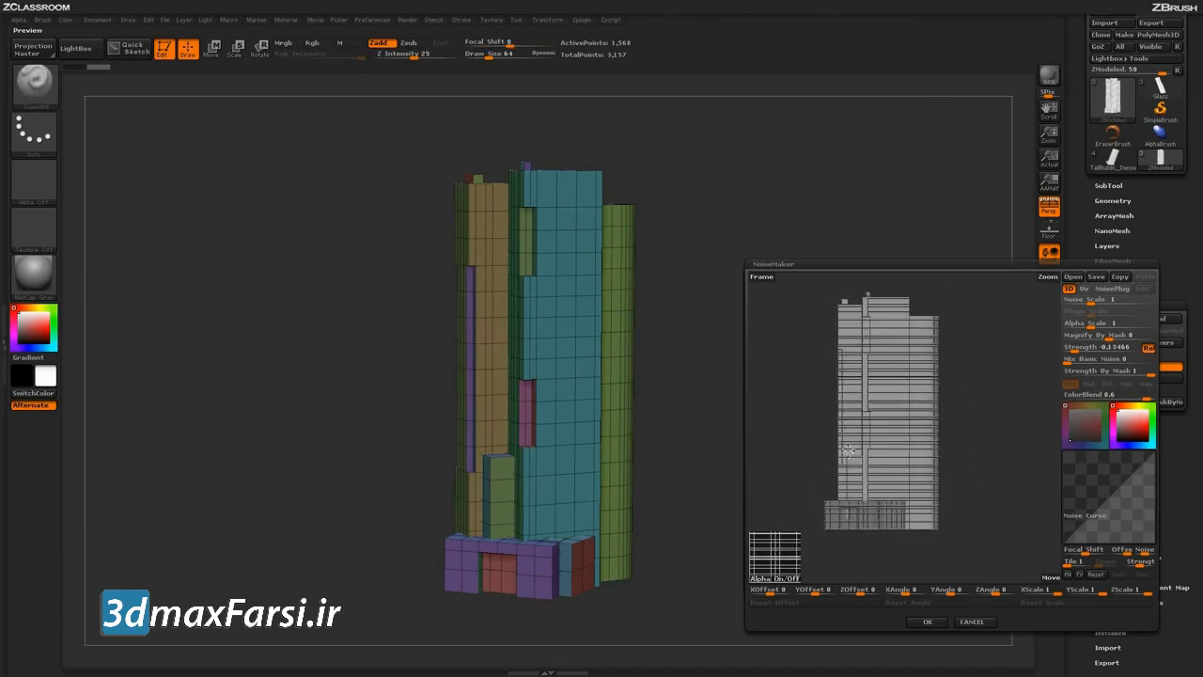
drag(981, 441, 1005, 457)
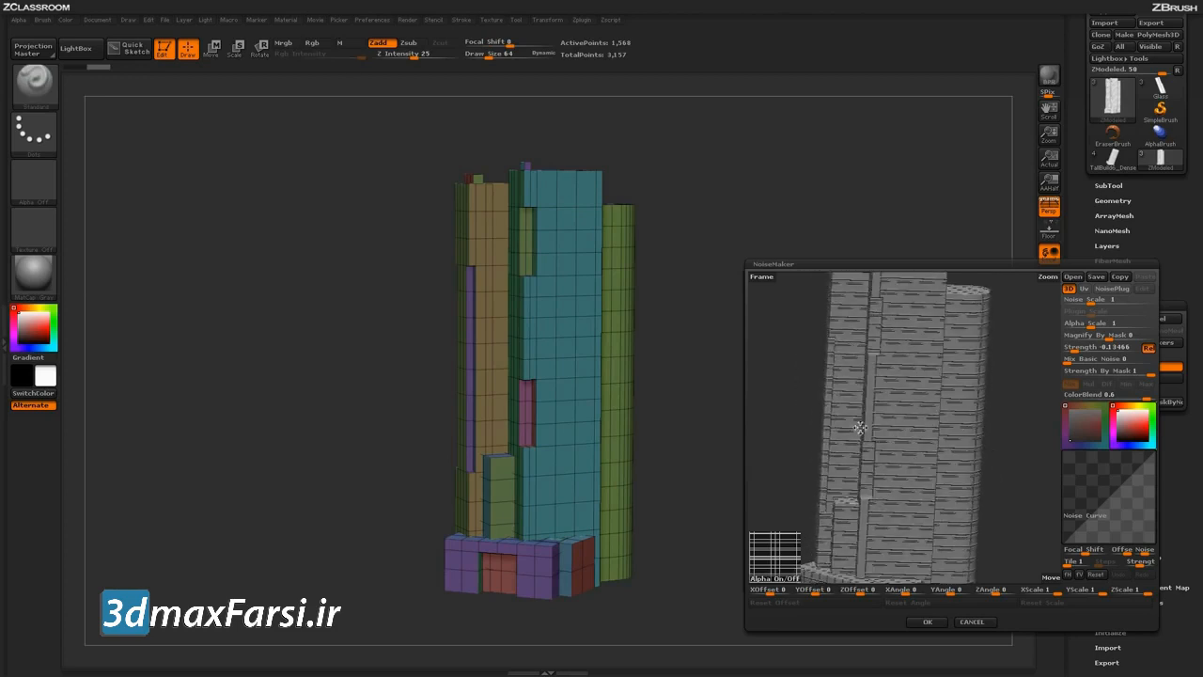
drag(993, 409, 851, 408)
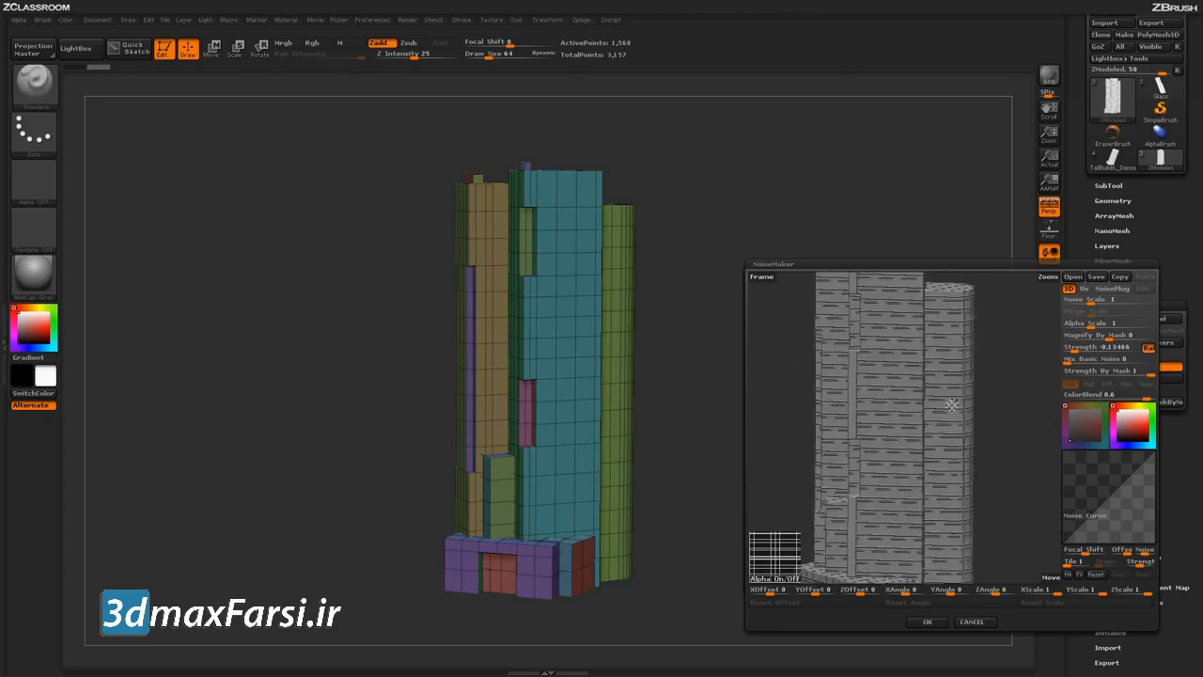
drag(1010, 443, 972, 447)
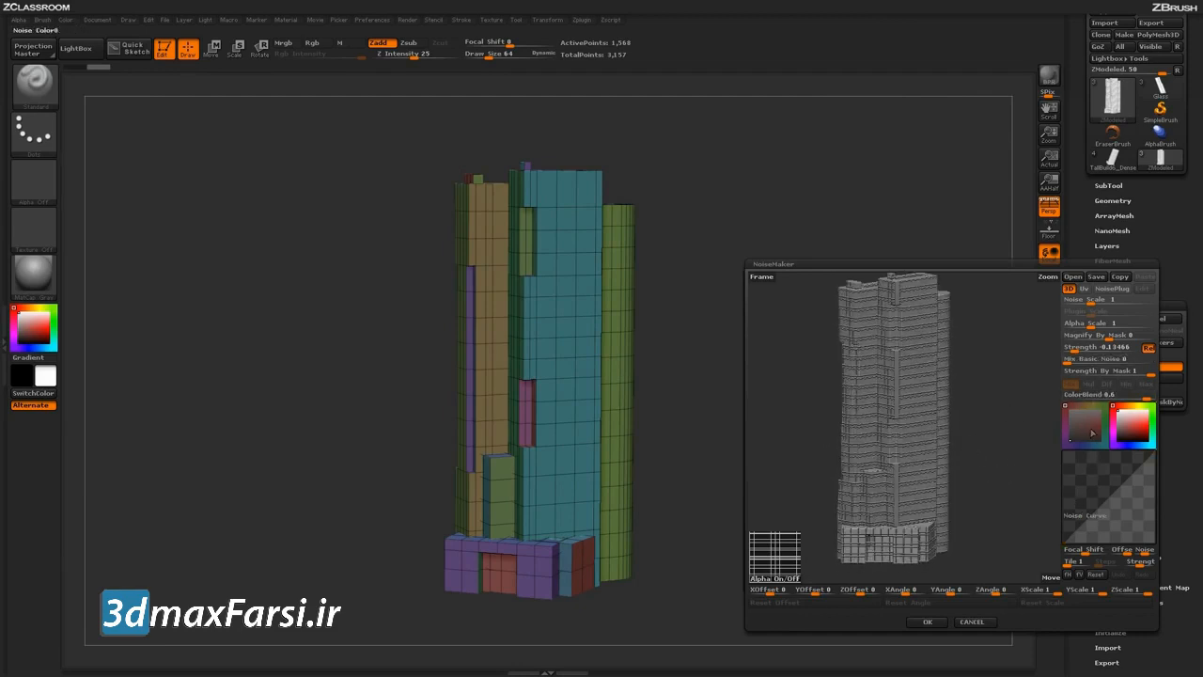
Step: Set the noise Strength to 0.11865 and flip the noise curve horizontally
click(1068, 348)
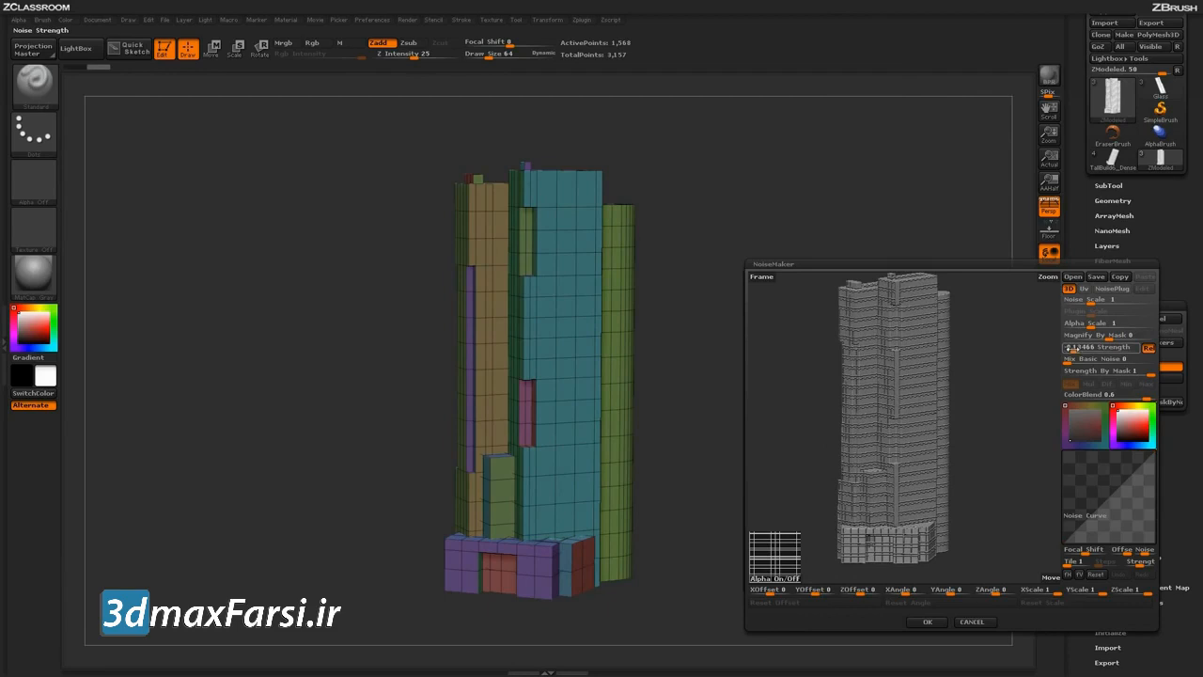
drag(1072, 348, 1126, 349)
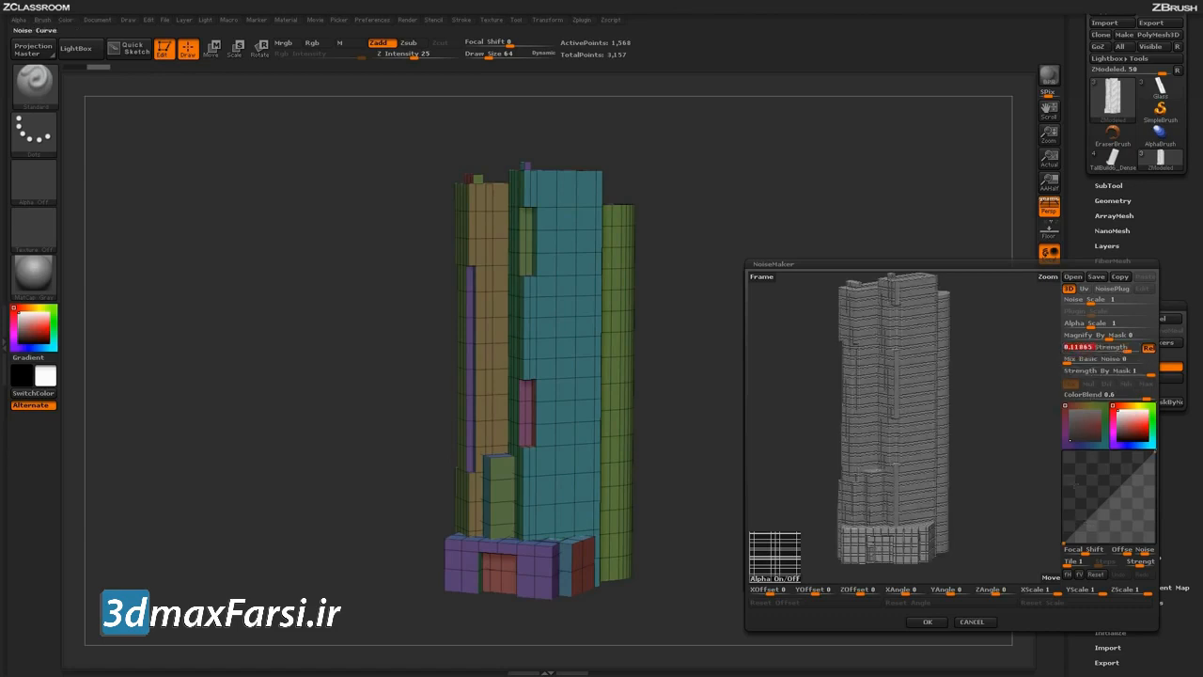
click(1068, 575)
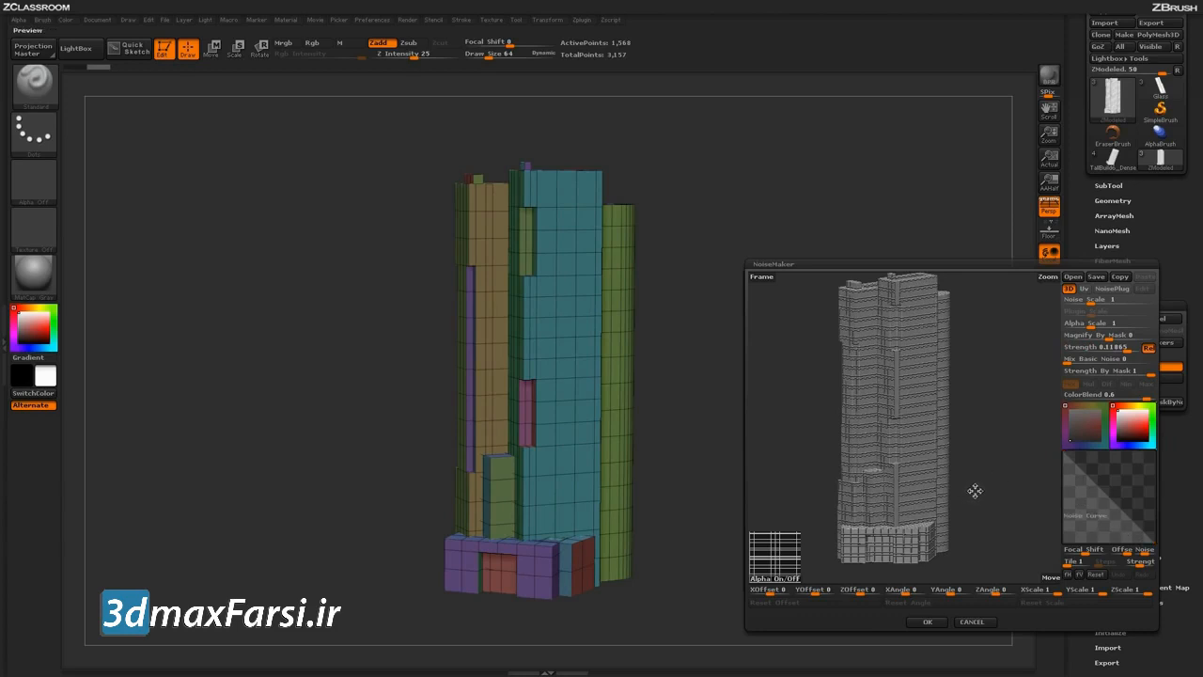
Step: Raise the noise Strength to 0.5, check the relief around the building, and accept the NoiseMaker settings
mouse_move(1128, 350)
mouse_down()
mouse_move(1083, 348)
mouse_move(1139, 354)
mouse_up()
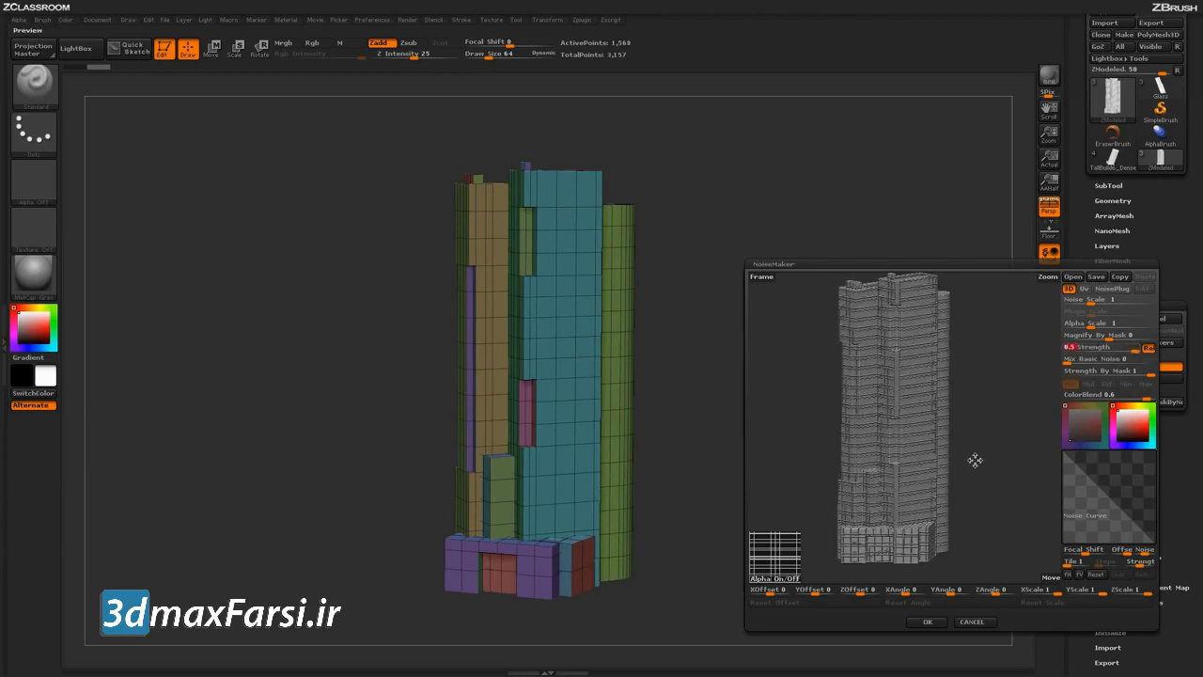
mouse_move(983, 477)
mouse_down()
mouse_move(980, 464)
mouse_move(989, 485)
mouse_up()
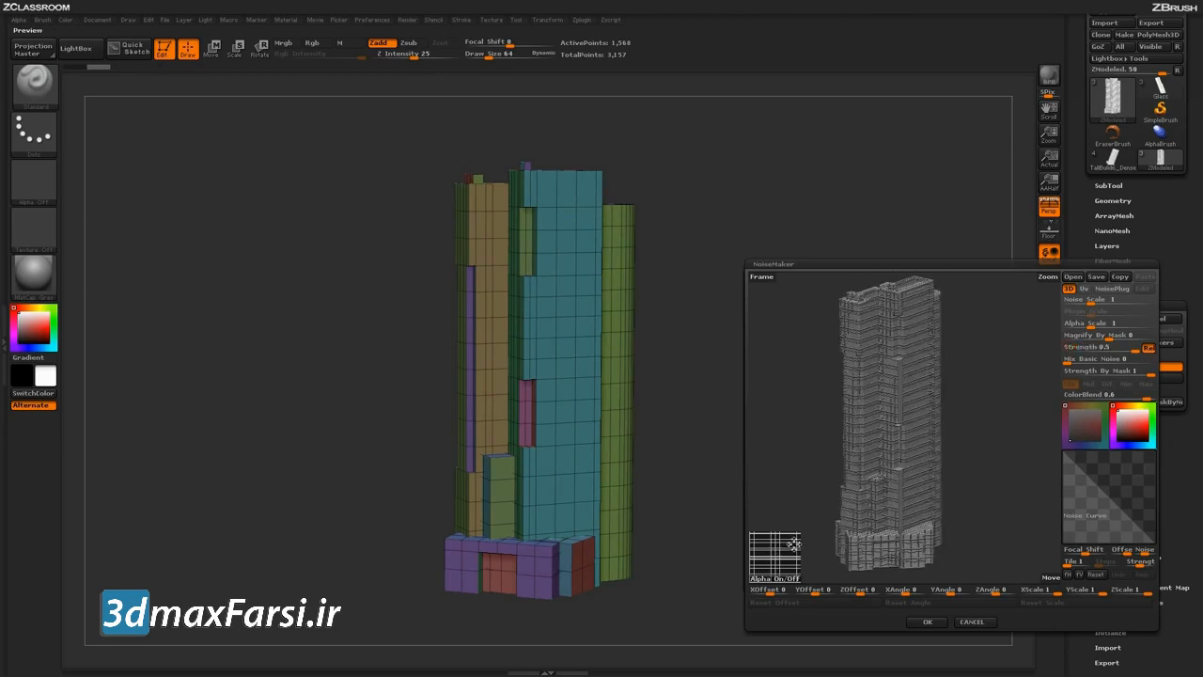
drag(997, 495, 1008, 501)
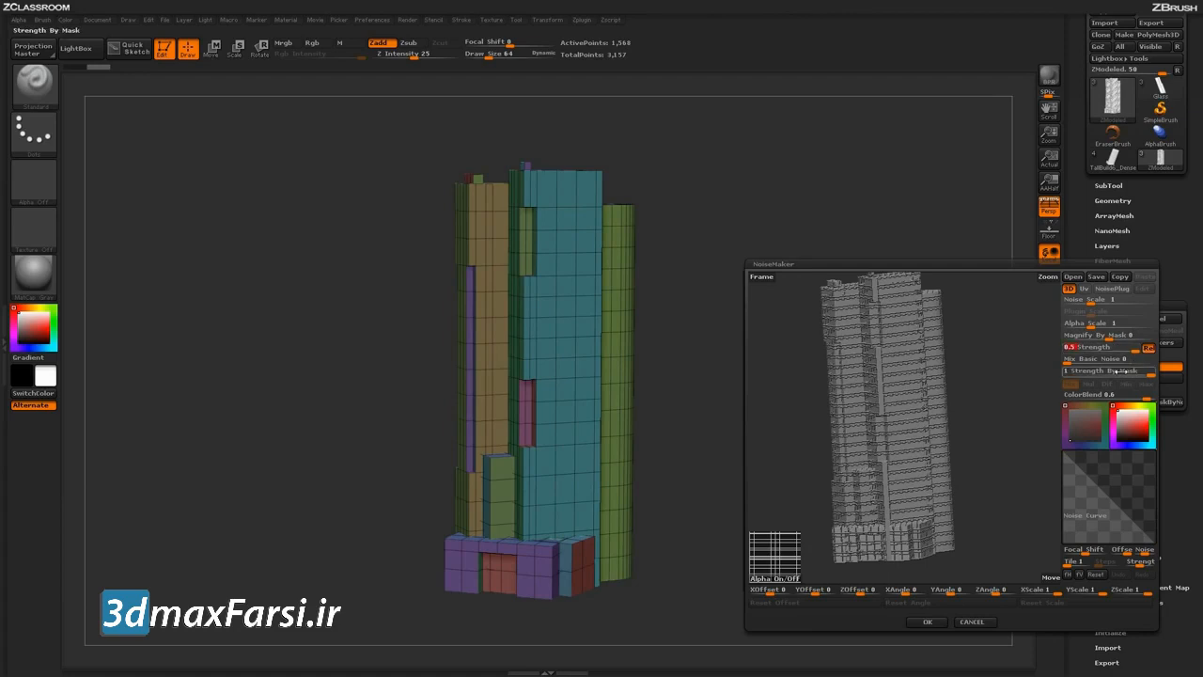
mouse_move(996, 461)
mouse_down()
mouse_move(1002, 473)
mouse_move(1018, 467)
mouse_up()
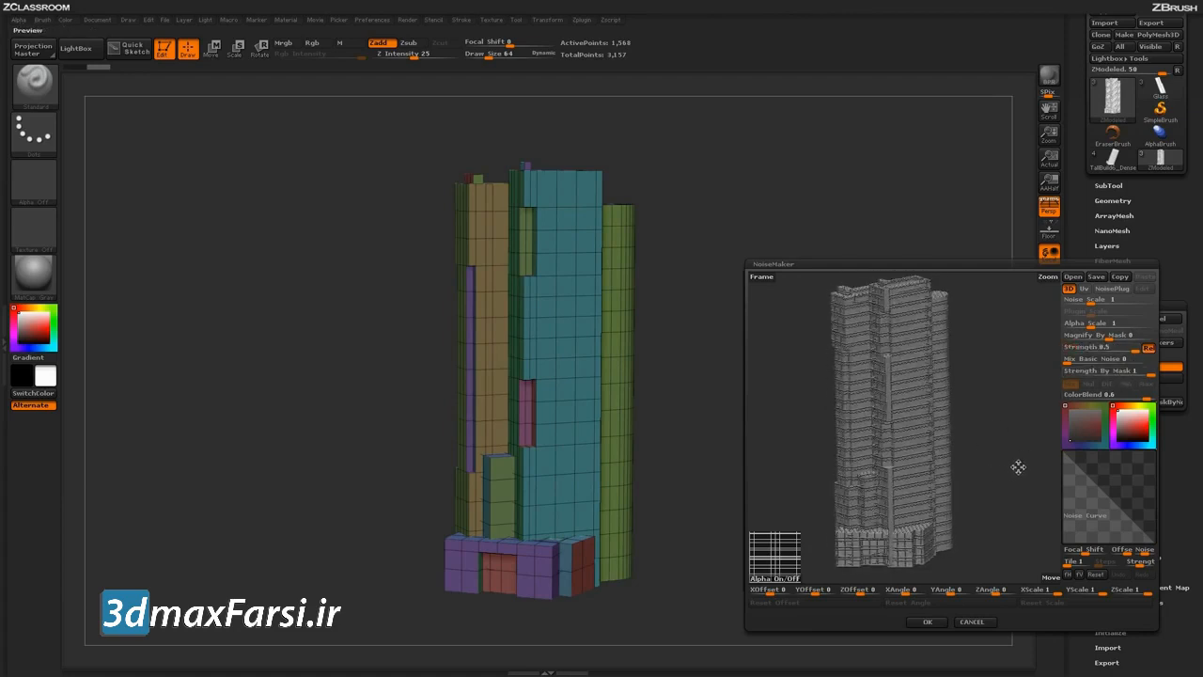
click(927, 622)
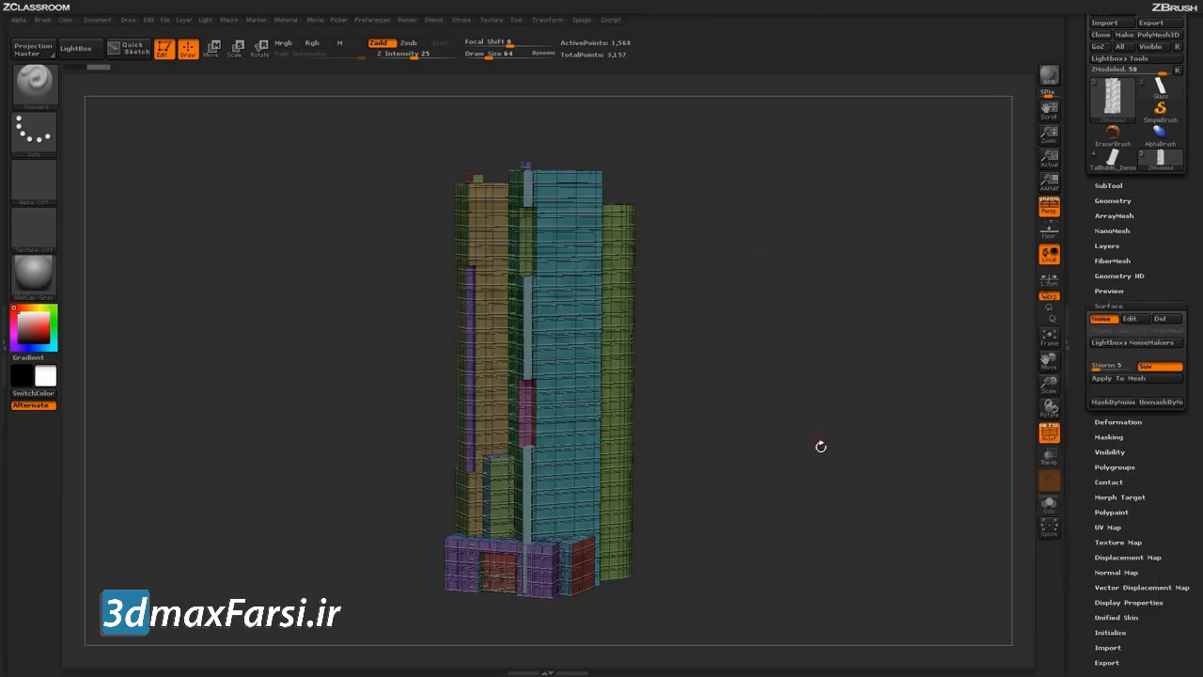
Step: Hide the polyframe and inspect the window noise around the building's front and sides
drag(791, 464, 820, 455)
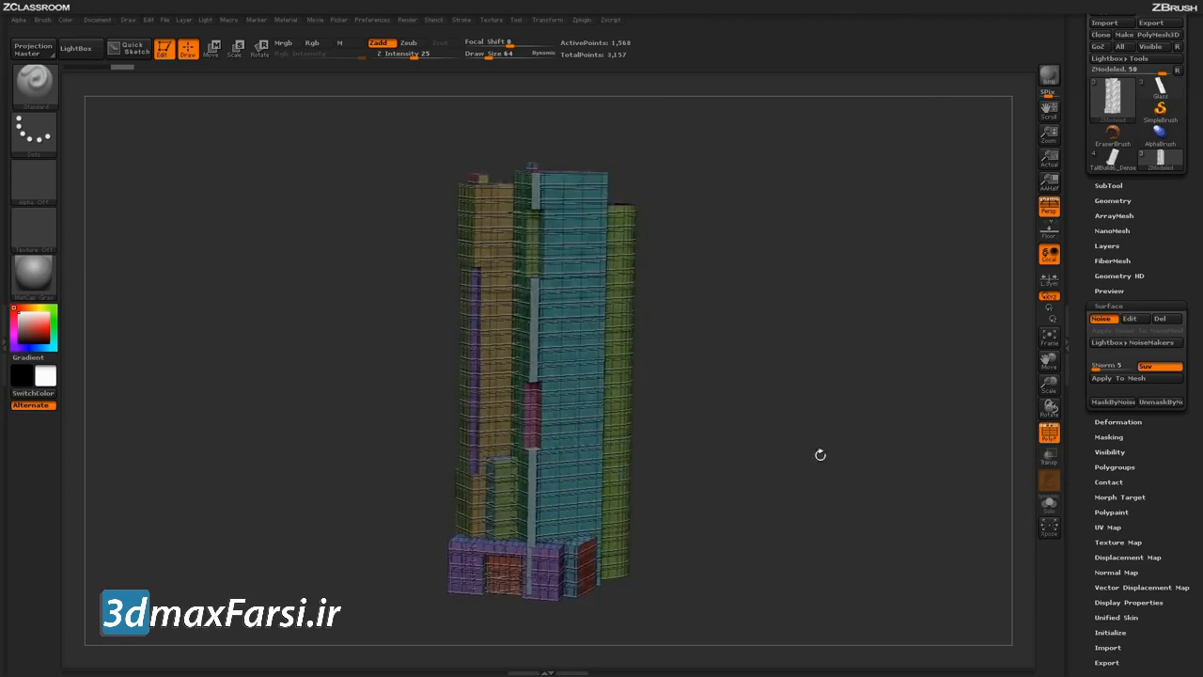
click(1101, 319)
click(1102, 319)
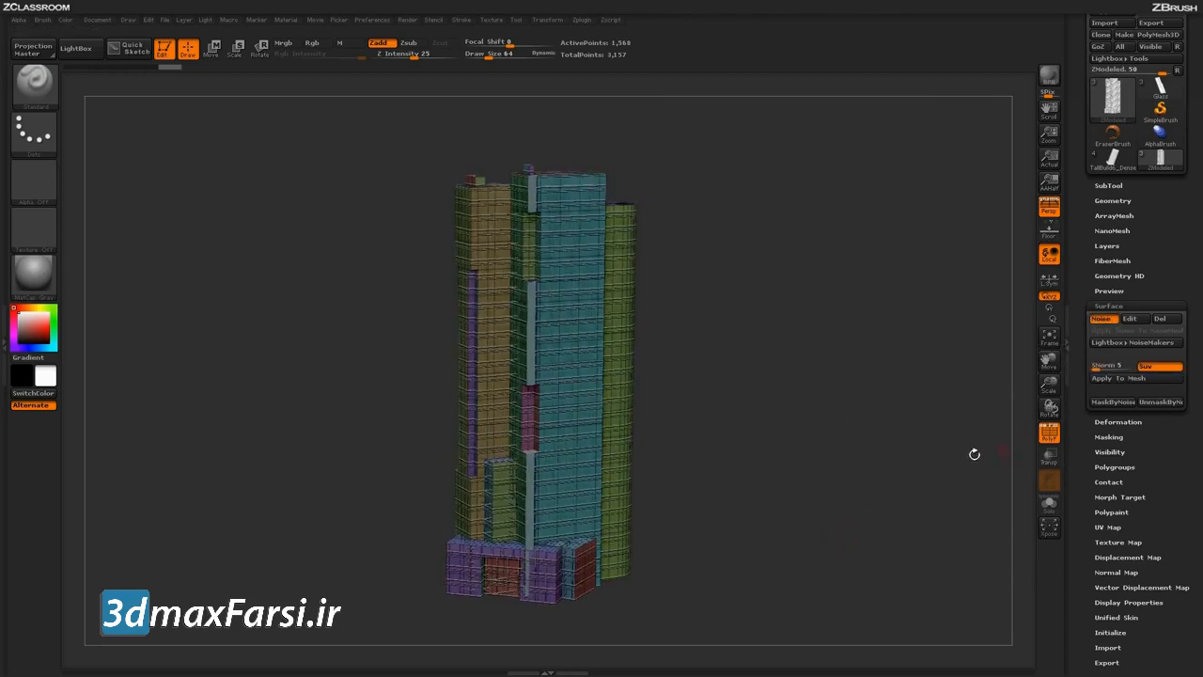
click(1036, 435)
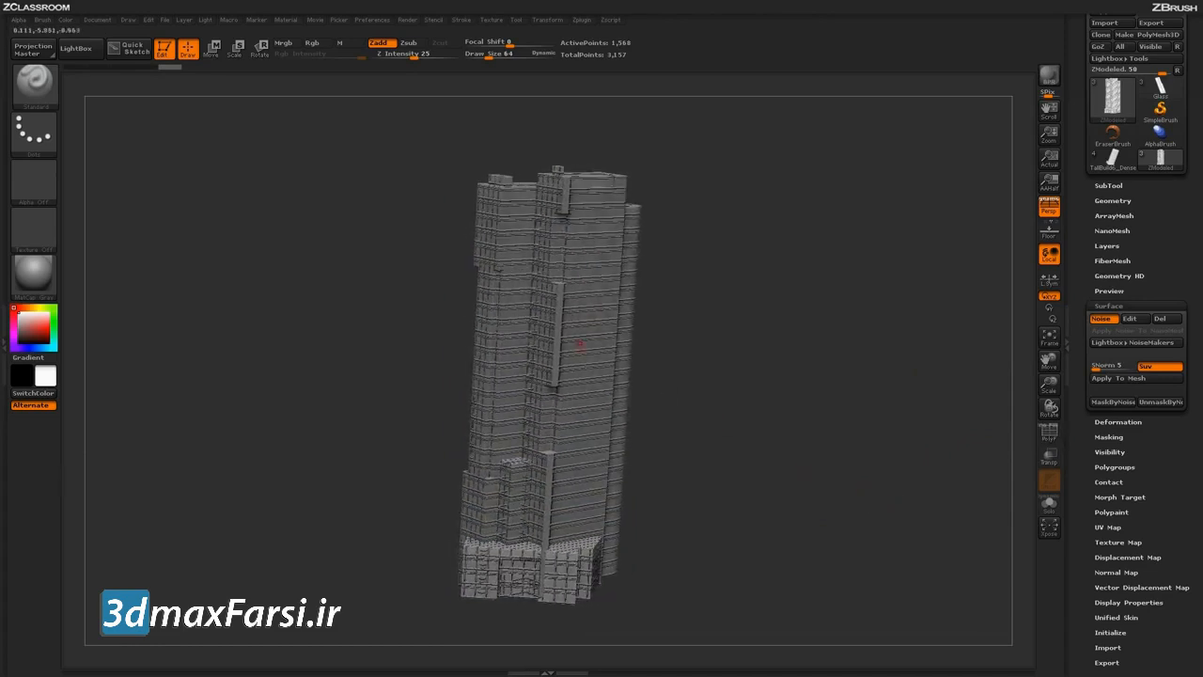
mouse_move(801, 509)
mouse_down()
mouse_move(788, 506)
mouse_move(806, 498)
mouse_up()
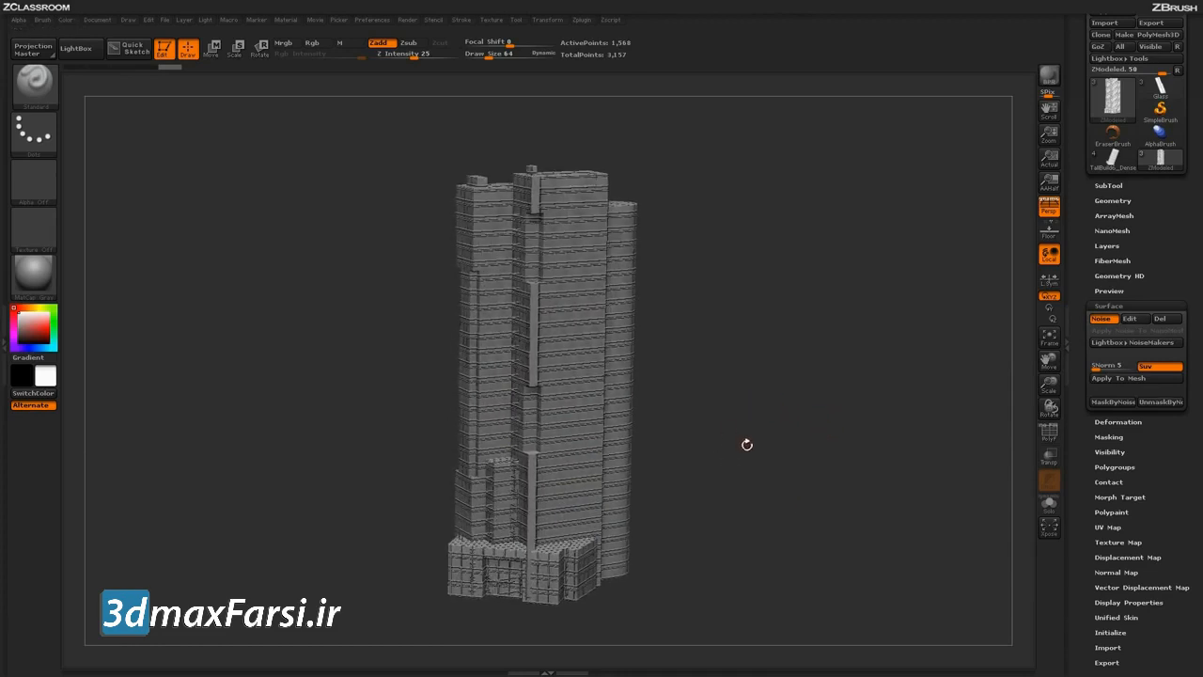
drag(767, 499, 778, 537)
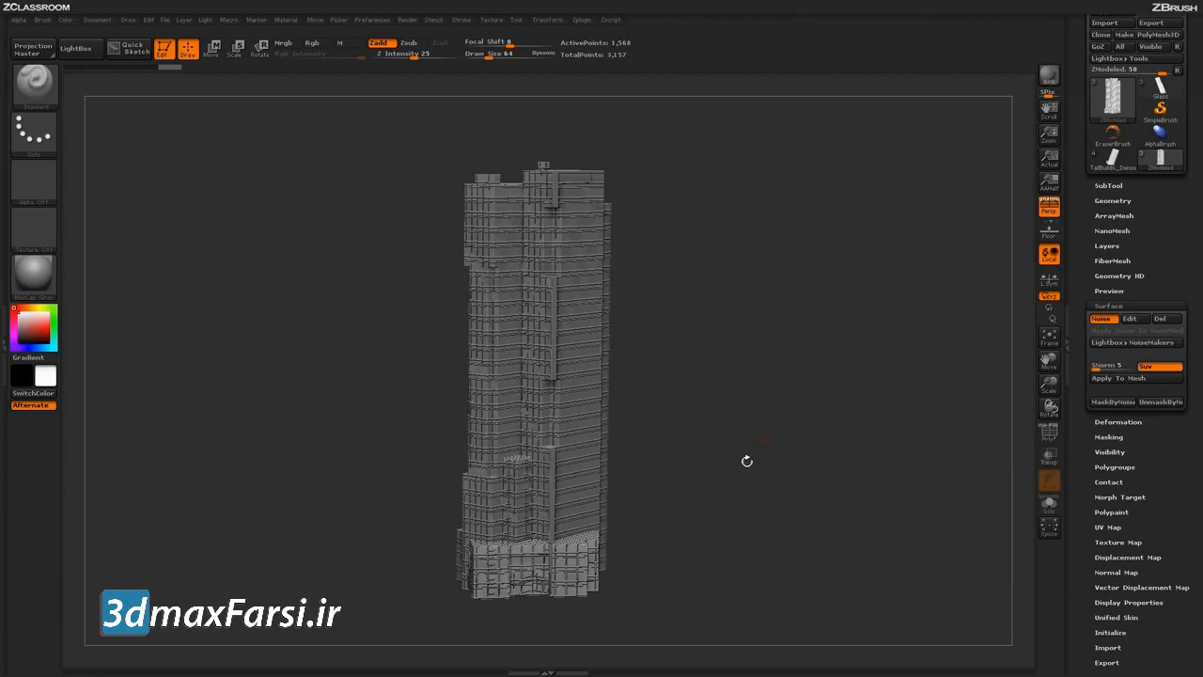
drag(759, 550, 805, 476)
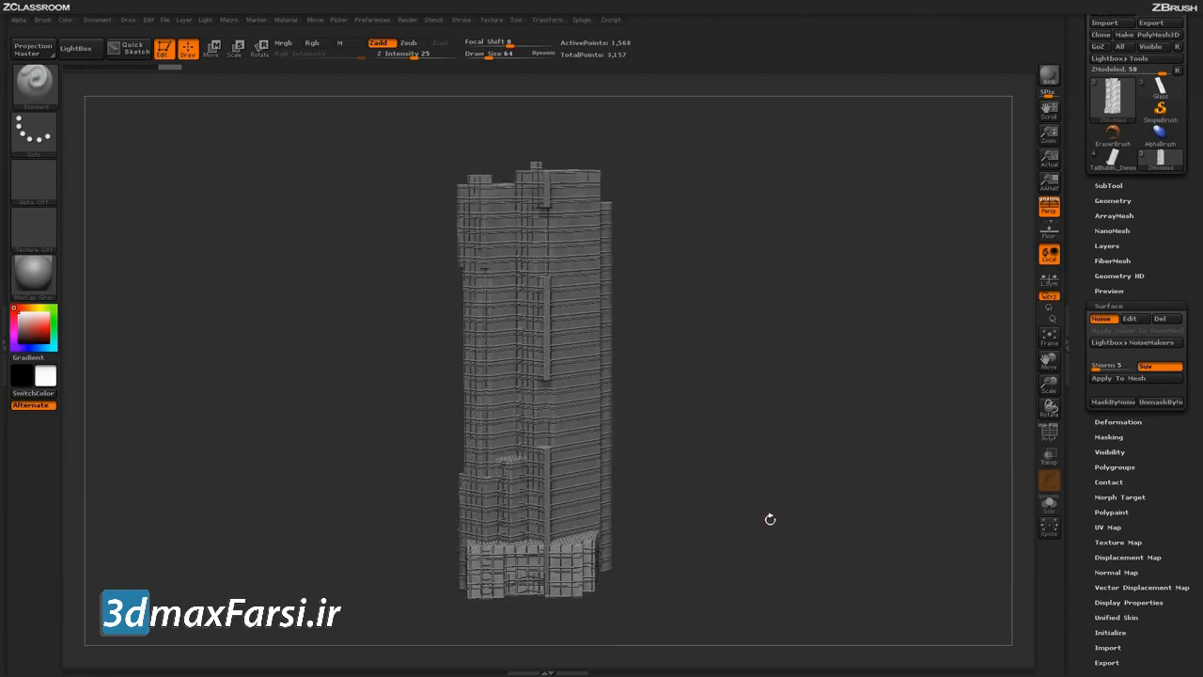
Step: Render the noise-covered building with BPR from two different viewing angles
click(1117, 380)
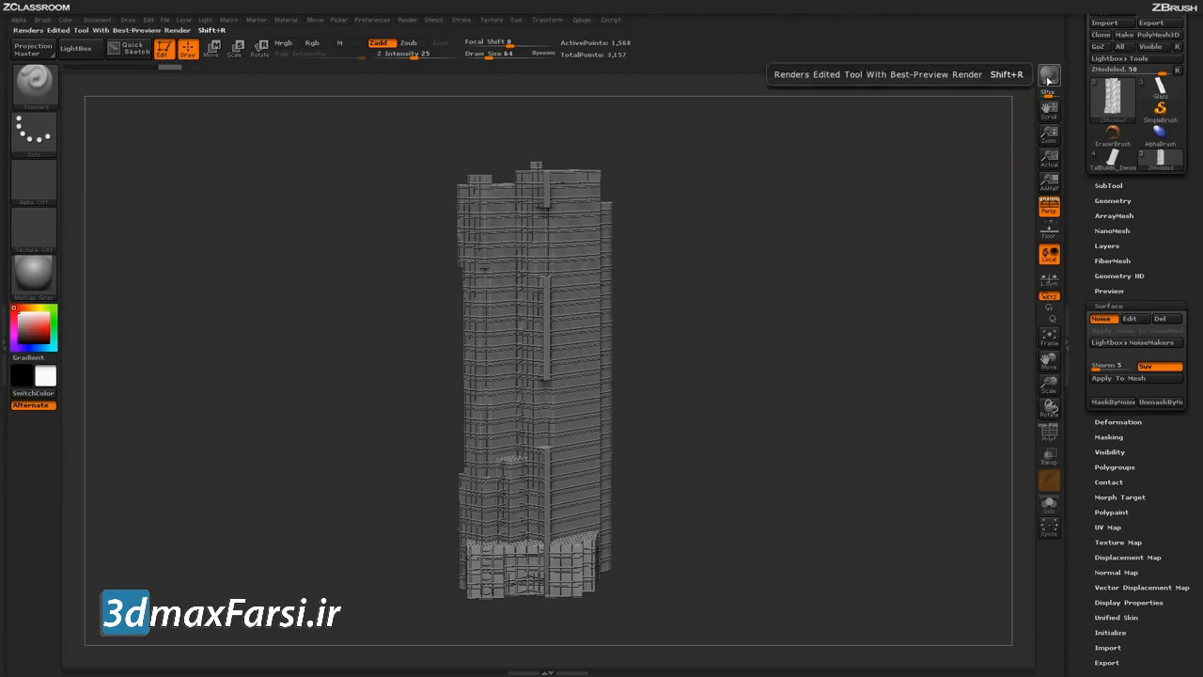
click(1050, 78)
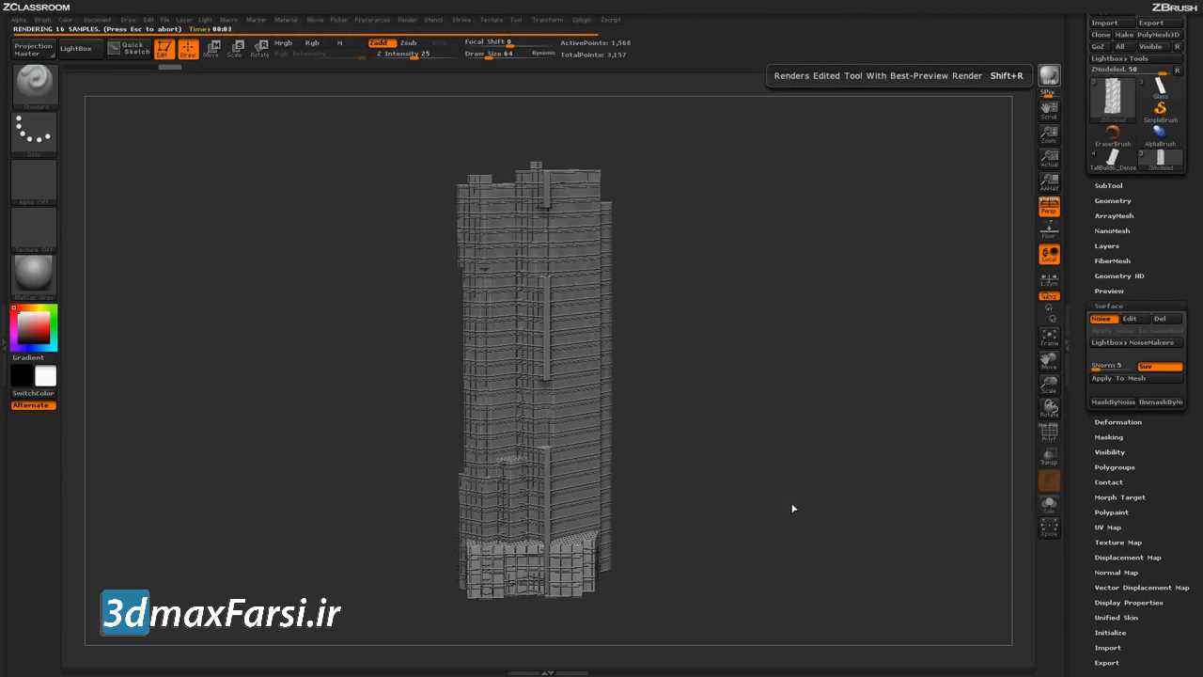
drag(769, 475, 756, 506)
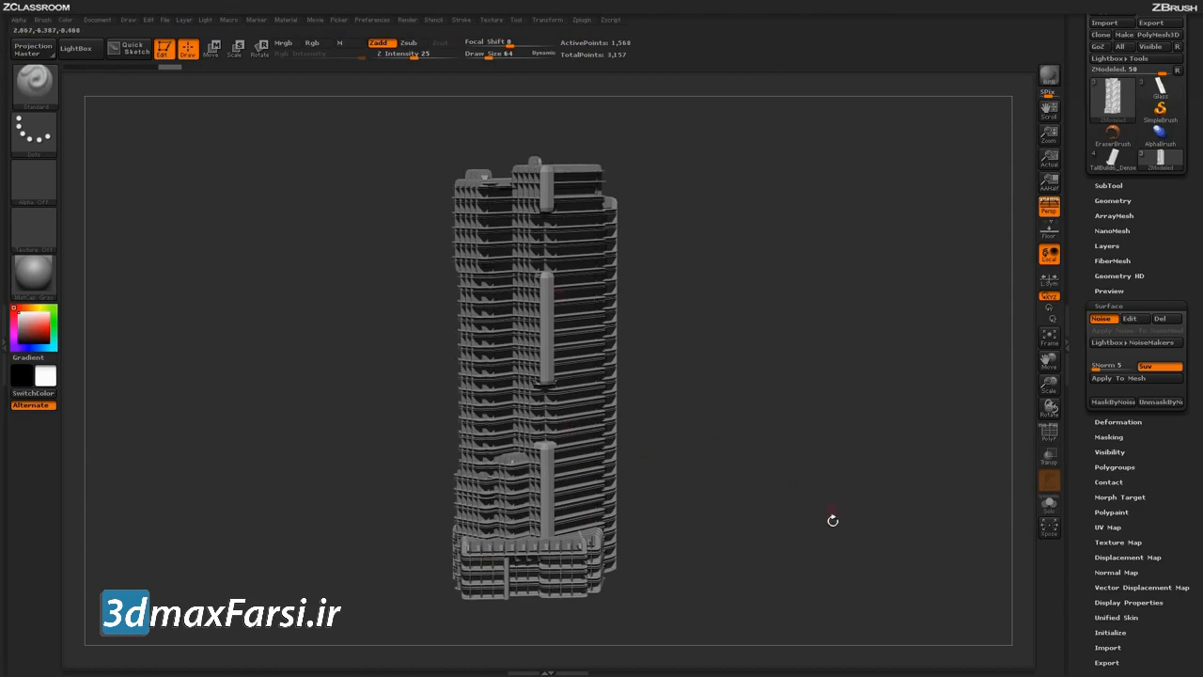
mouse_move(842, 544)
mouse_down()
mouse_move(584, 472)
mouse_move(820, 540)
mouse_up()
click(1047, 78)
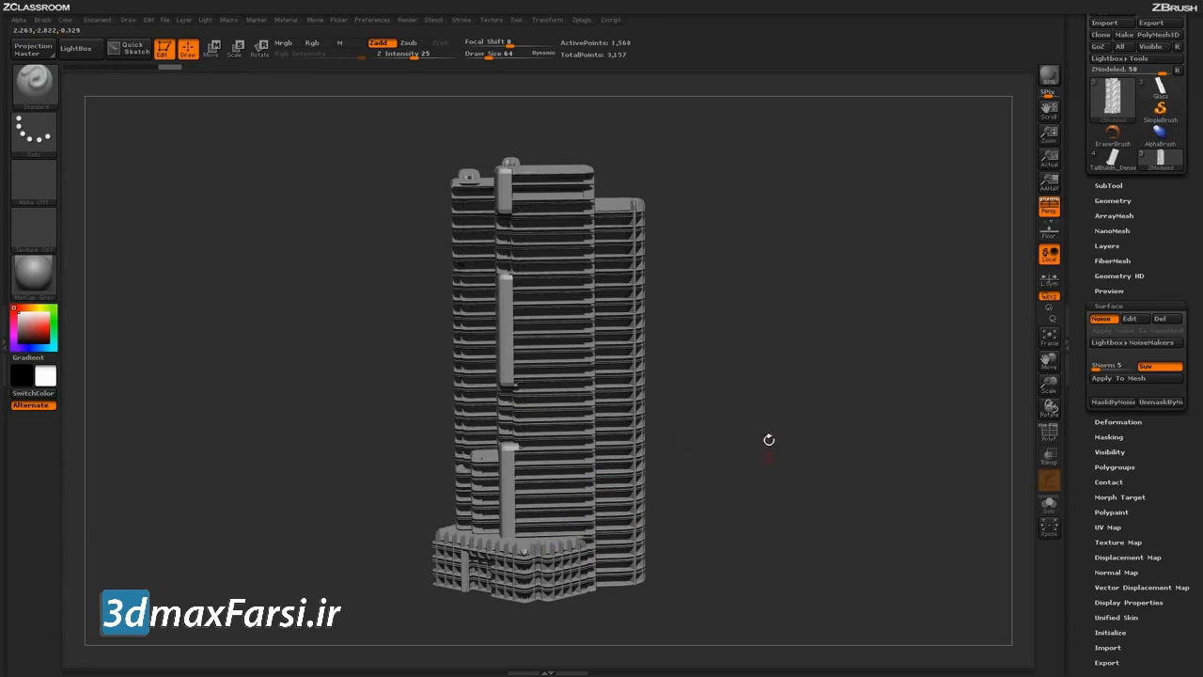
Step: Lower the noise curve's Offset to -0.55 in NoiseMaker, accept the settings, and render the building with BPR
click(1135, 320)
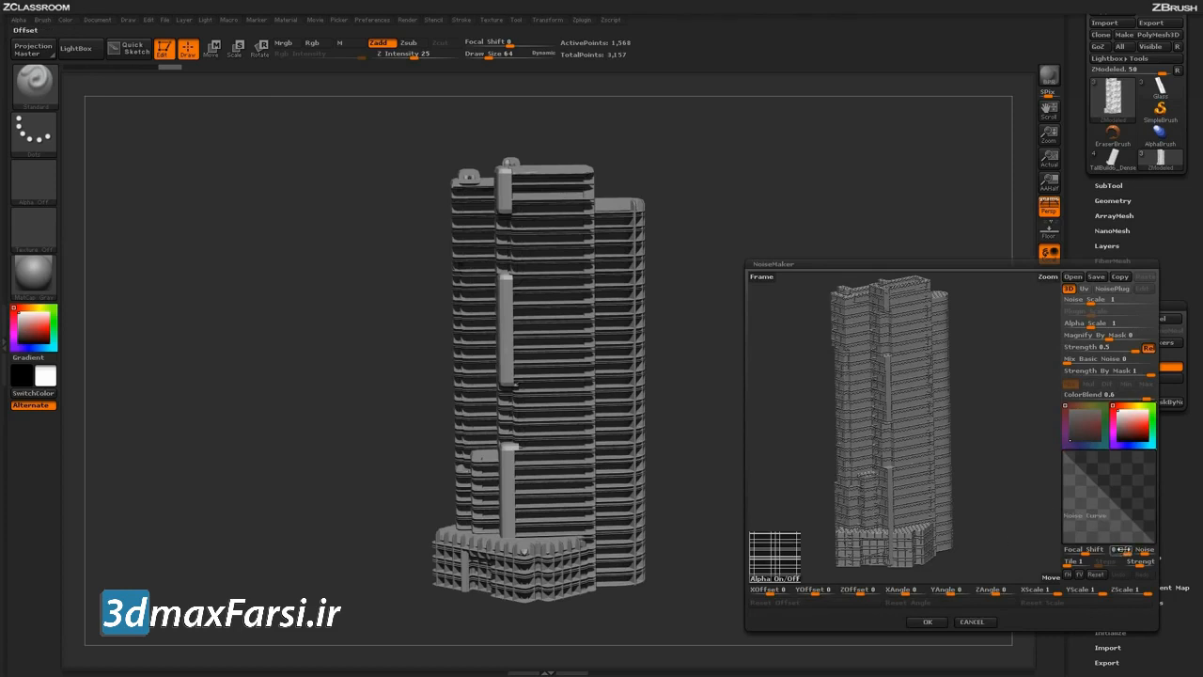
drag(999, 516, 1014, 516)
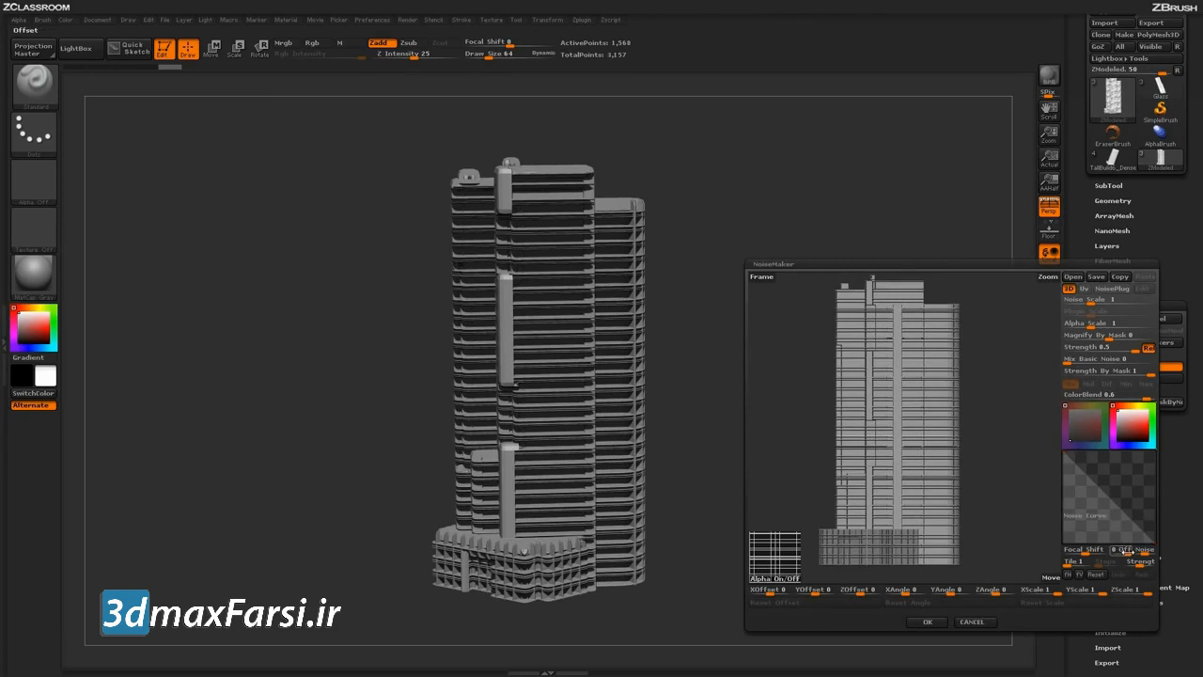
drag(1126, 553, 1122, 553)
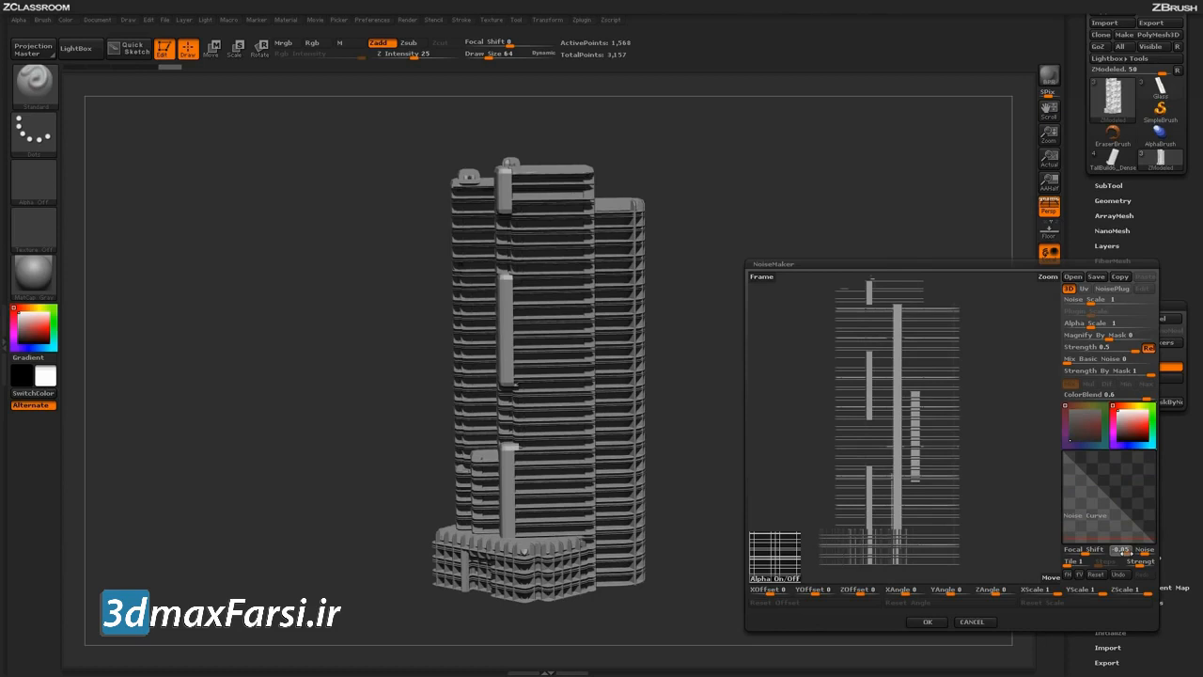
drag(1122, 553, 1122, 553)
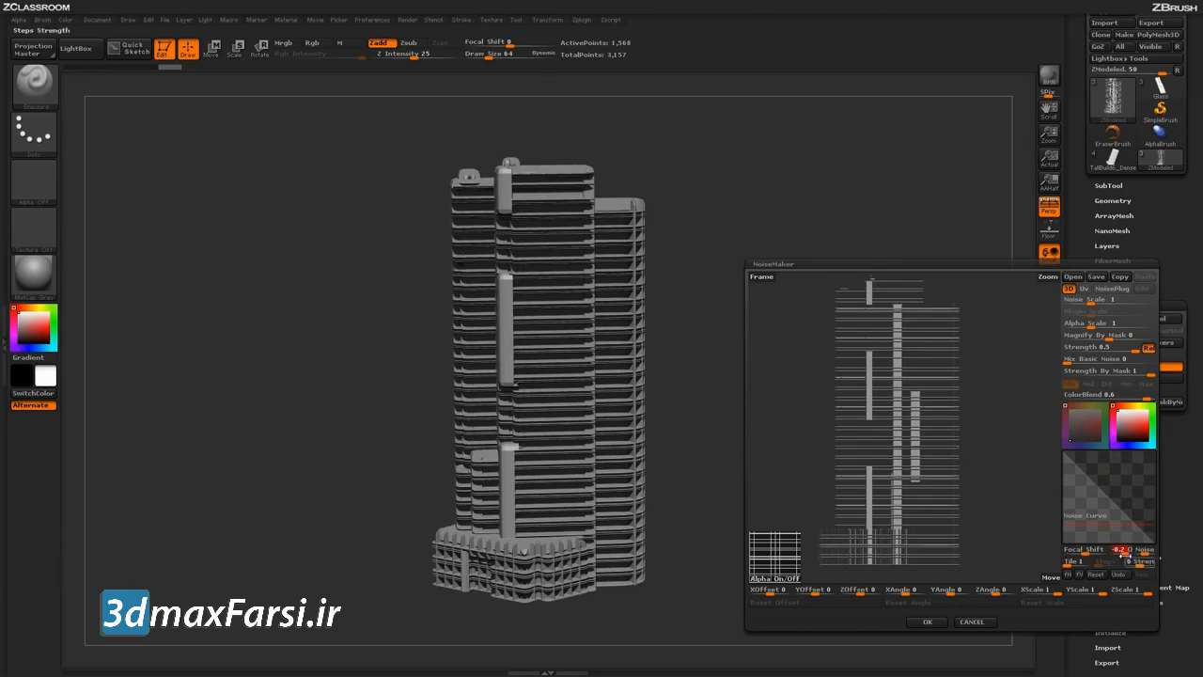
drag(1124, 554, 1121, 555)
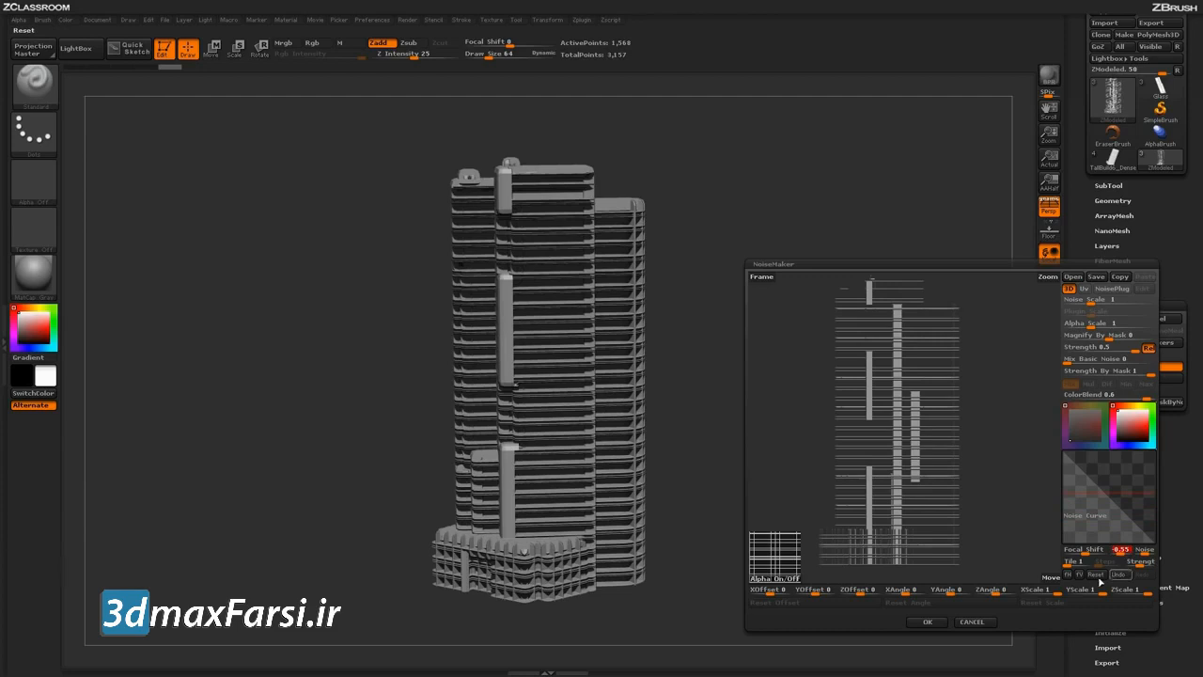
click(939, 625)
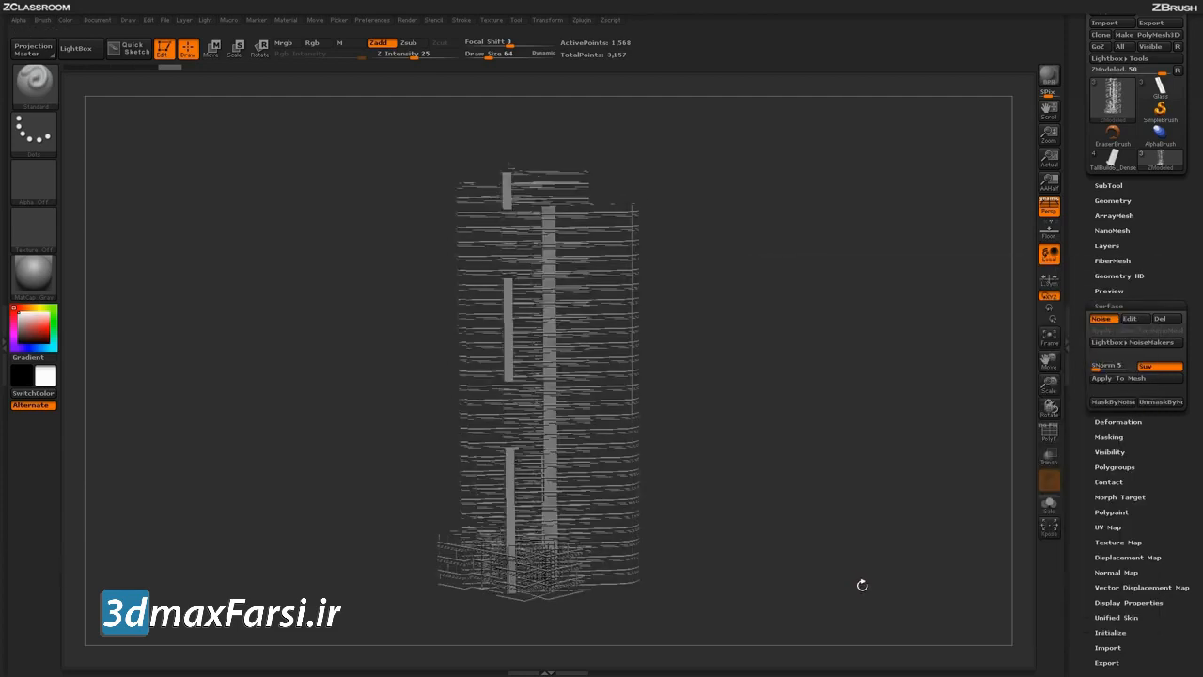
click(1048, 77)
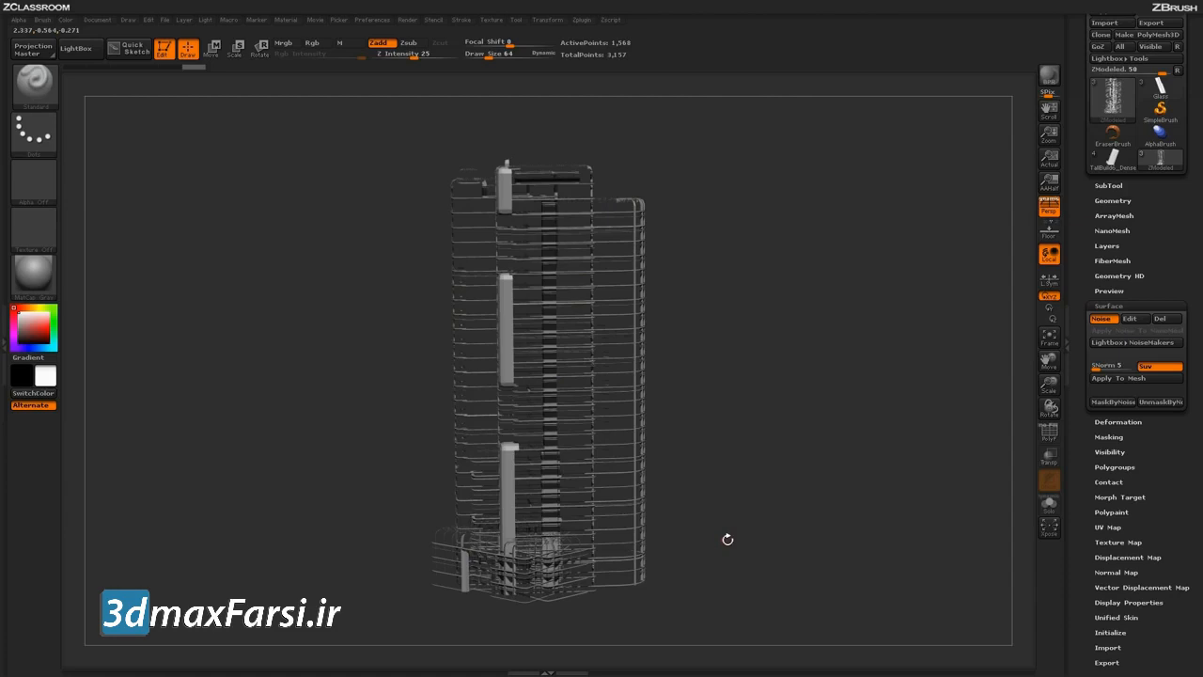
Step: Restore the noise Offset to 0 and accept the NoiseMaker settings
key(ctrl+z)
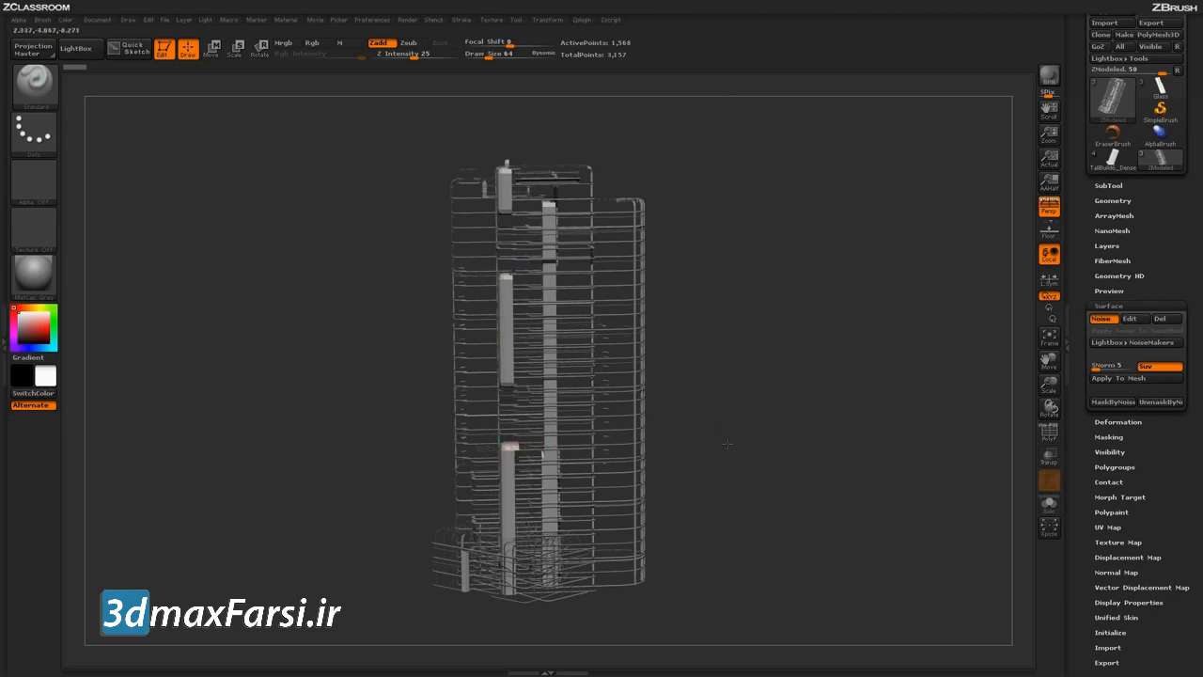
drag(725, 443, 757, 417)
click(1137, 320)
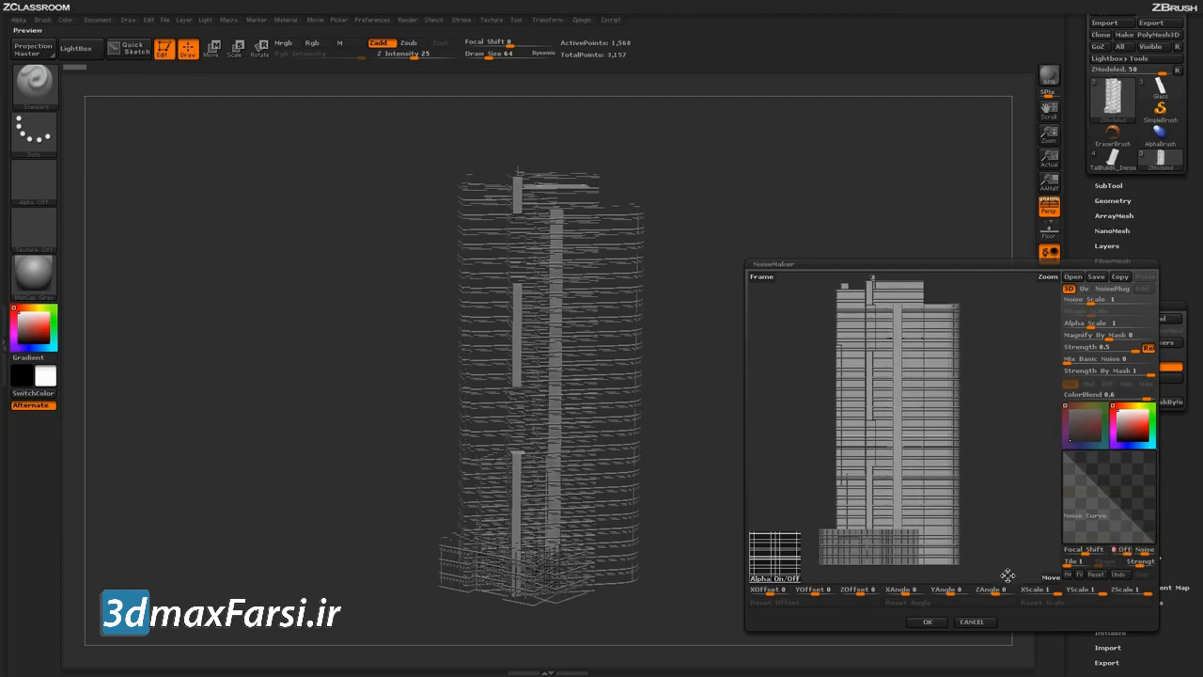
click(927, 621)
Step: Render a close-up of the noise bands around the building's lower ledges with BPR
drag(794, 435, 792, 473)
alt+drag(795, 362, 888, 387)
drag(775, 402, 584, 348)
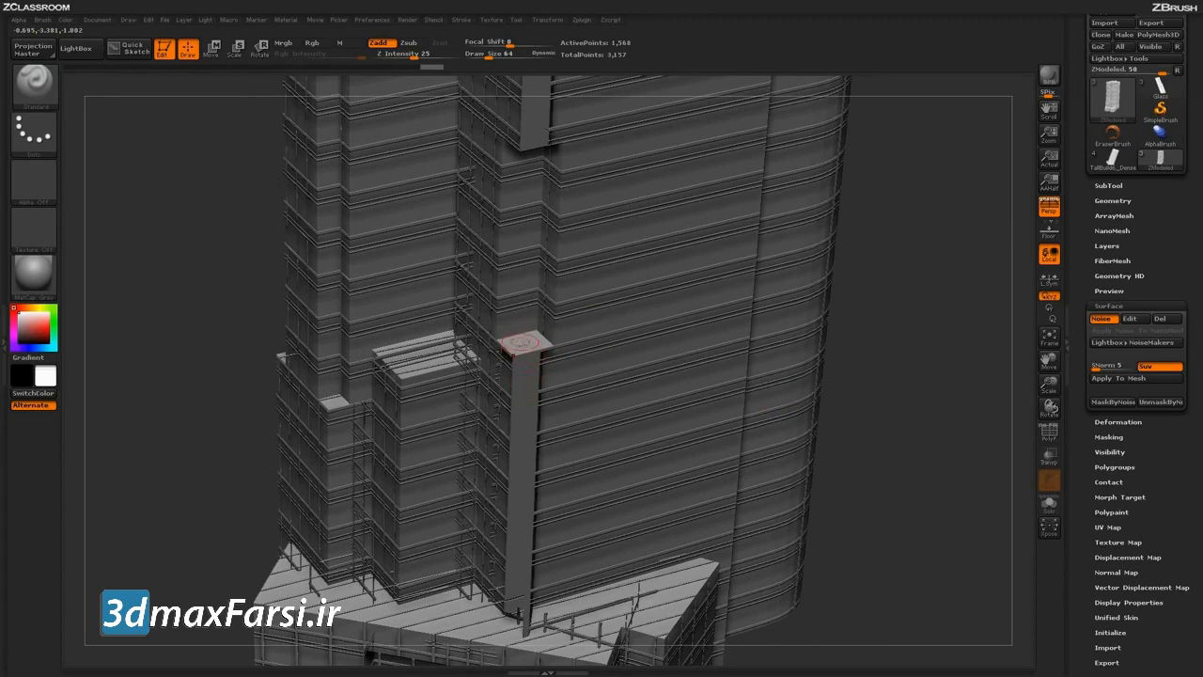
key(shift+r)
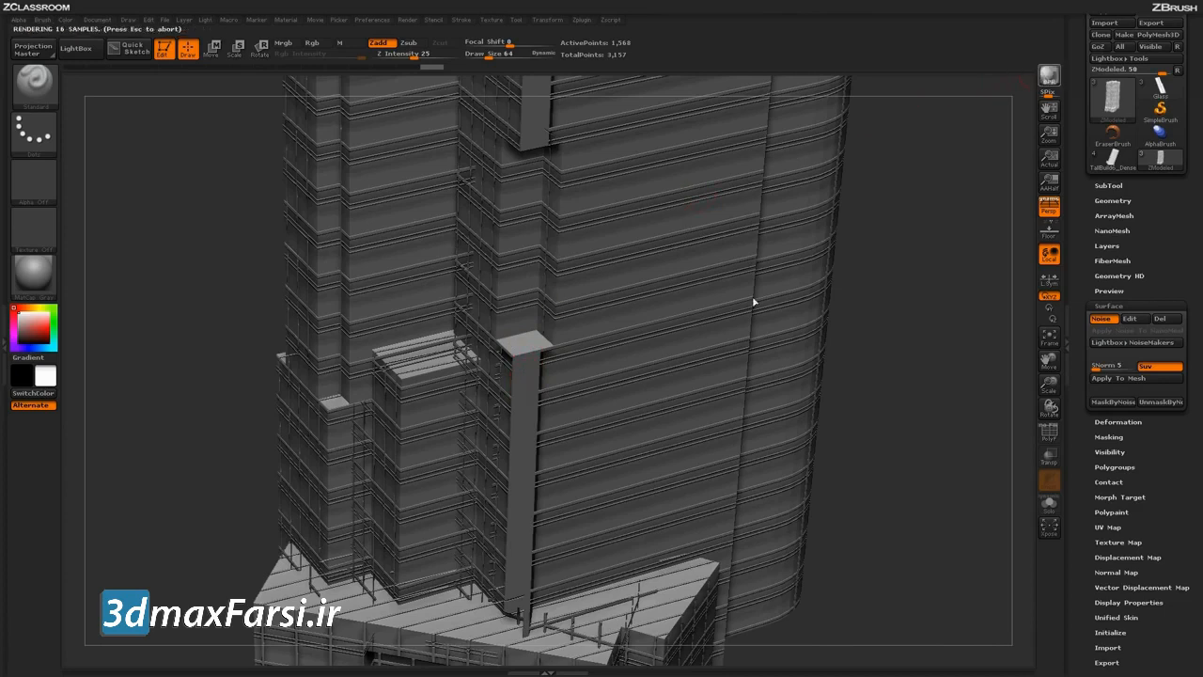
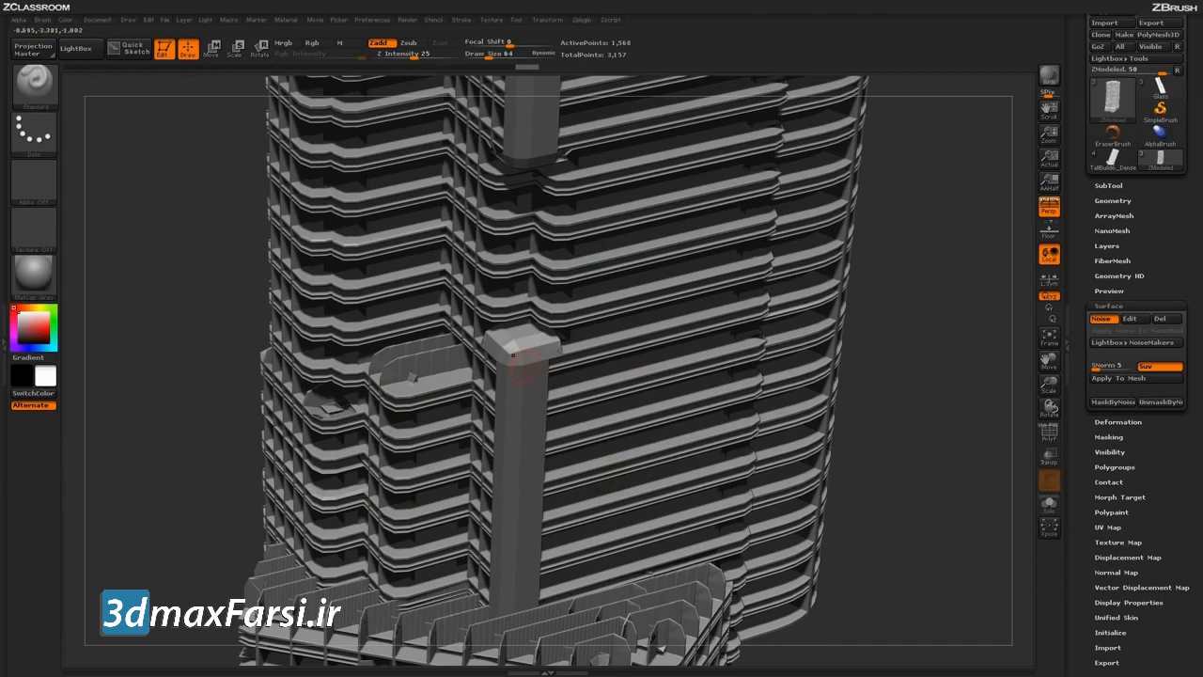
Step: Turn off the surface noise and display the polyframe to examine the polygroups where the building's walls meet
click(1100, 320)
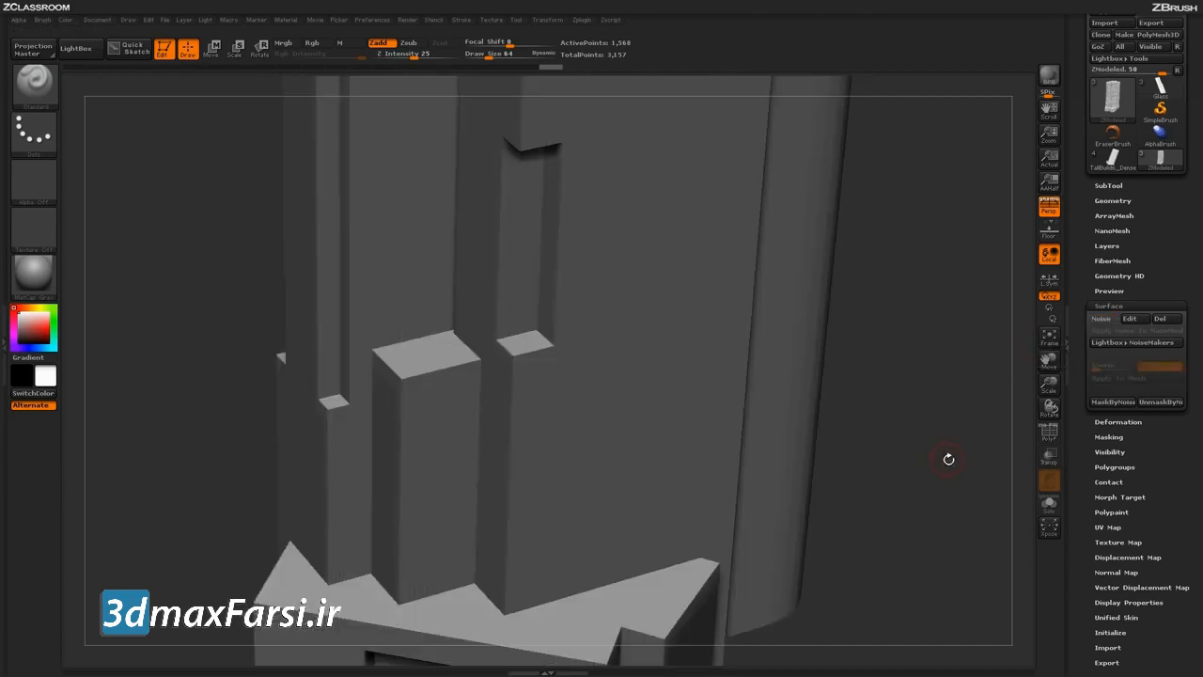
click(1049, 433)
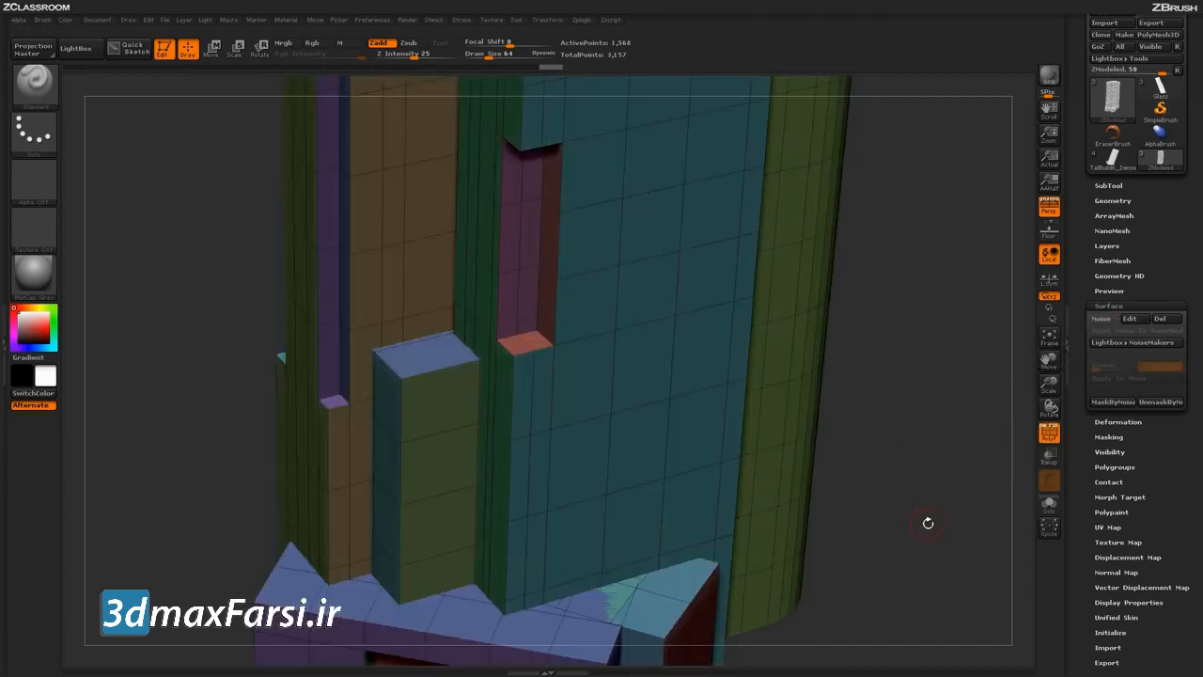
drag(900, 515, 755, 373)
mouse_move(787, 454)
mouse_down()
mouse_move(756, 500)
mouse_move(781, 524)
mouse_move(813, 437)
mouse_move(806, 493)
mouse_move(794, 460)
mouse_up()
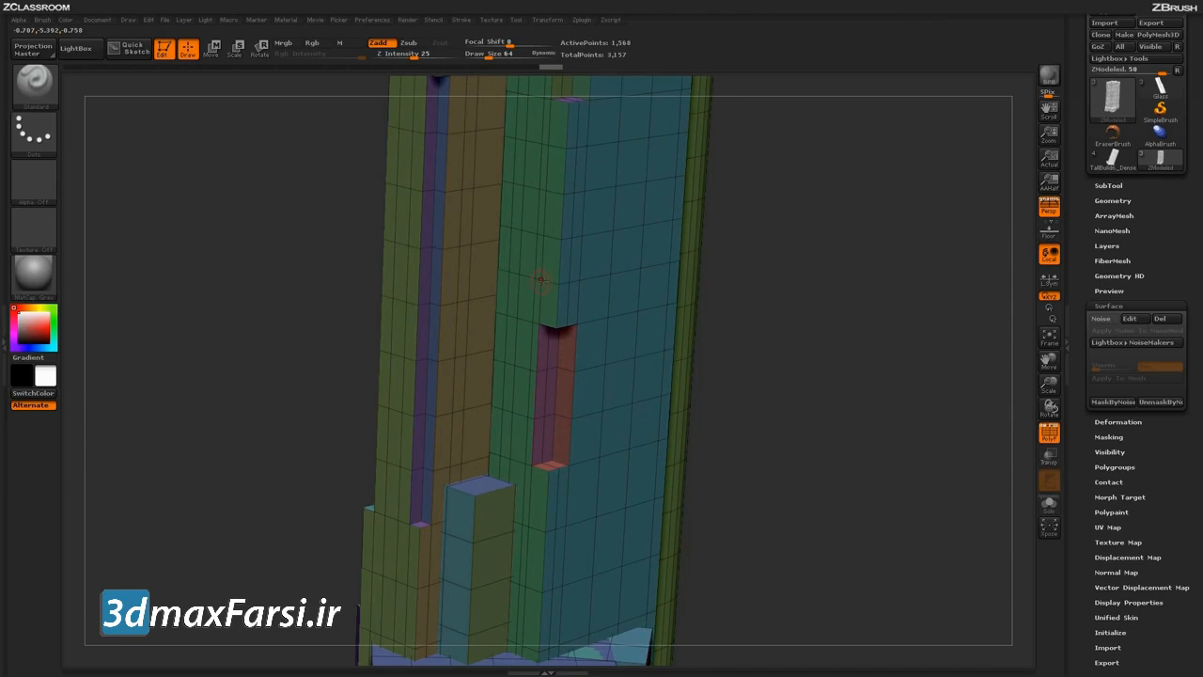
Step: Isolate the narrow green wall polygroup beside the teal facade so its full height is in view
key(ctrl+shift)
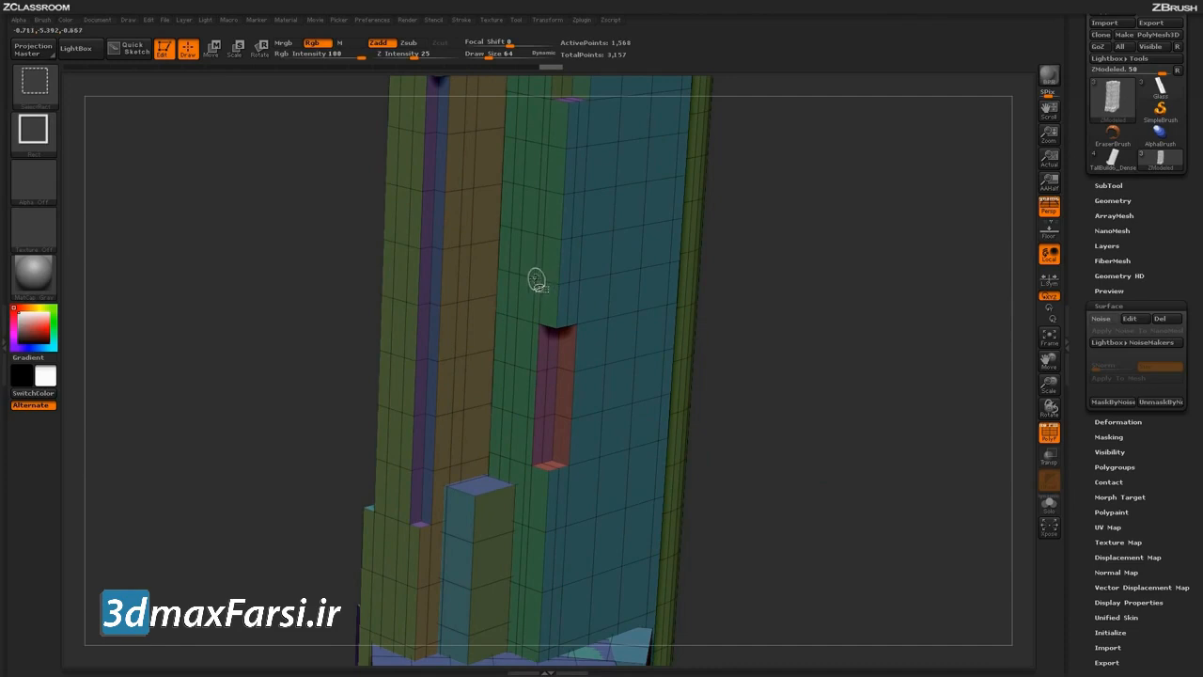
ctrl+shift+click(534, 279)
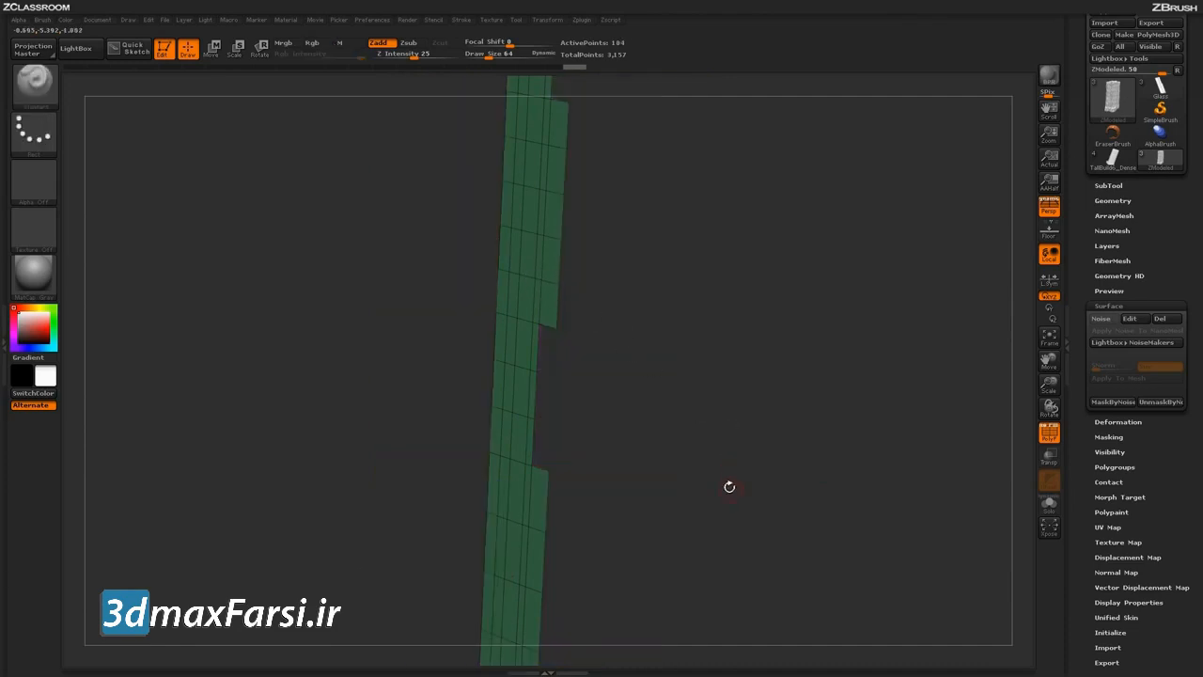
mouse_move(724, 479)
mouse_down()
mouse_move(739, 453)
mouse_move(714, 459)
mouse_up()
drag(564, 204, 602, 236)
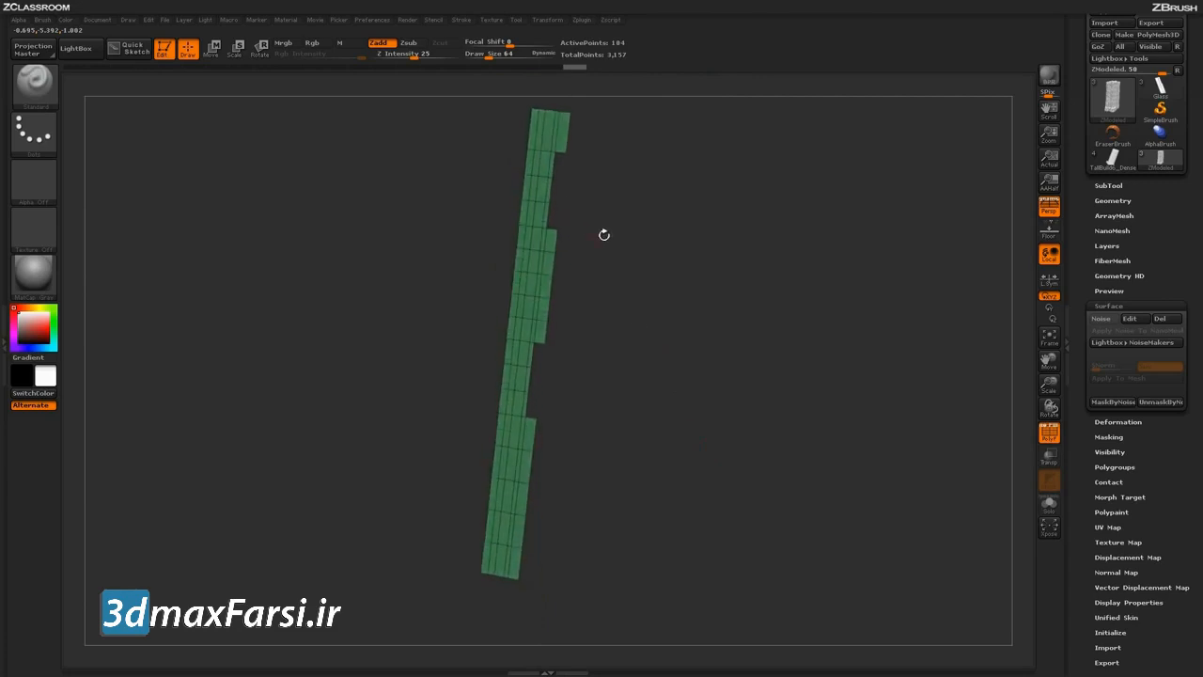
key(shift)
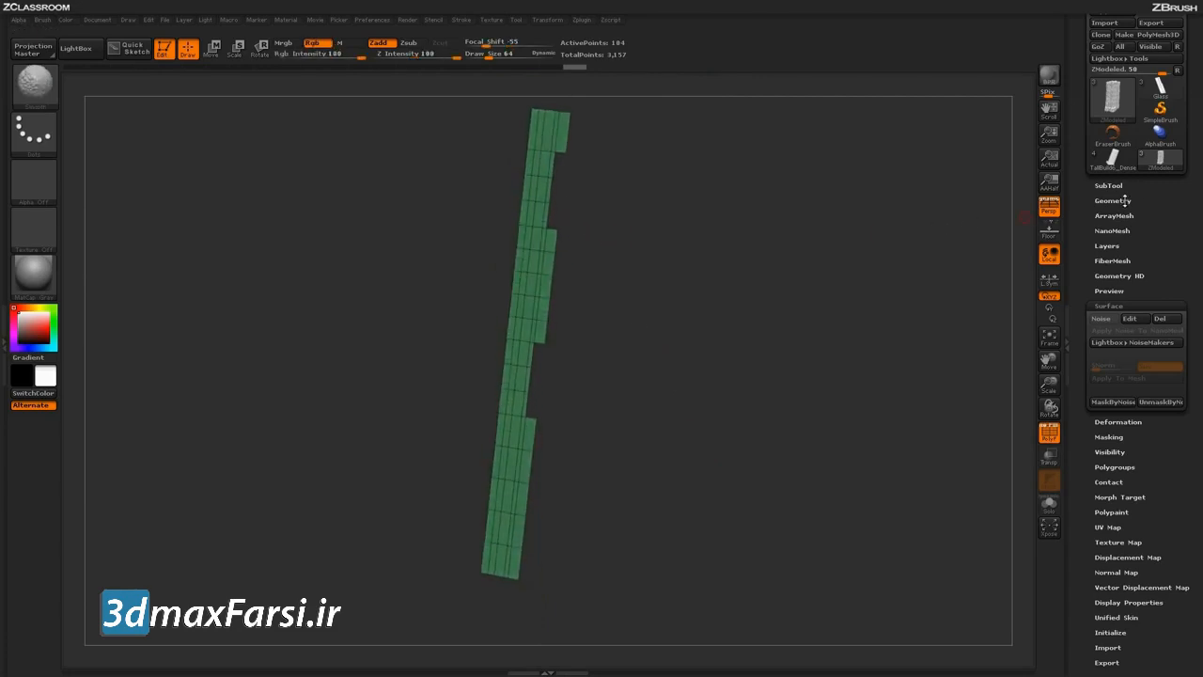
Step: Unweld the group borders of the isolated green wall strip and check the strip on the whole building
click(1113, 200)
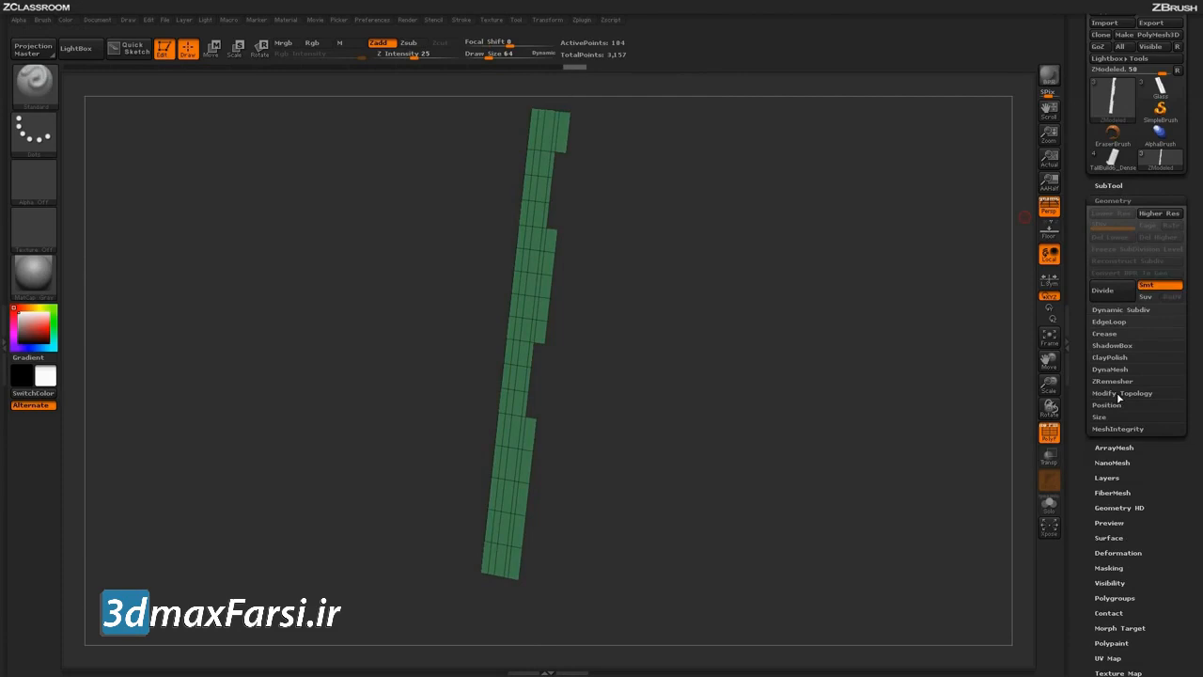
click(1120, 393)
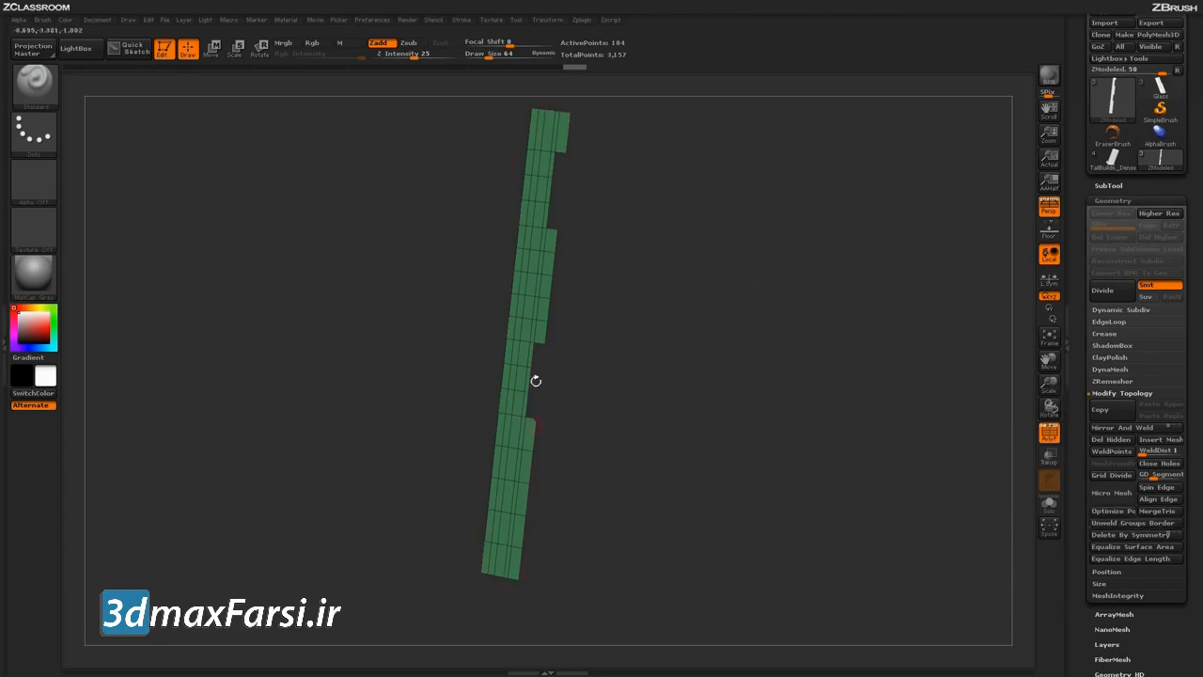
drag(626, 371, 641, 403)
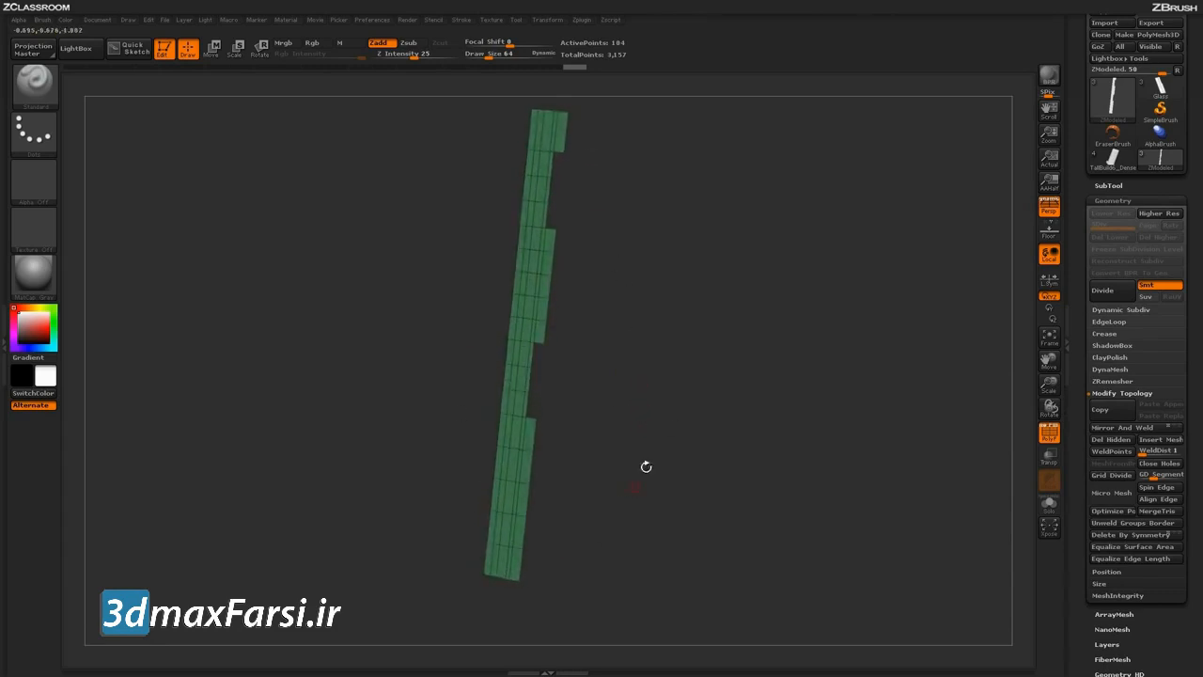
click(1114, 523)
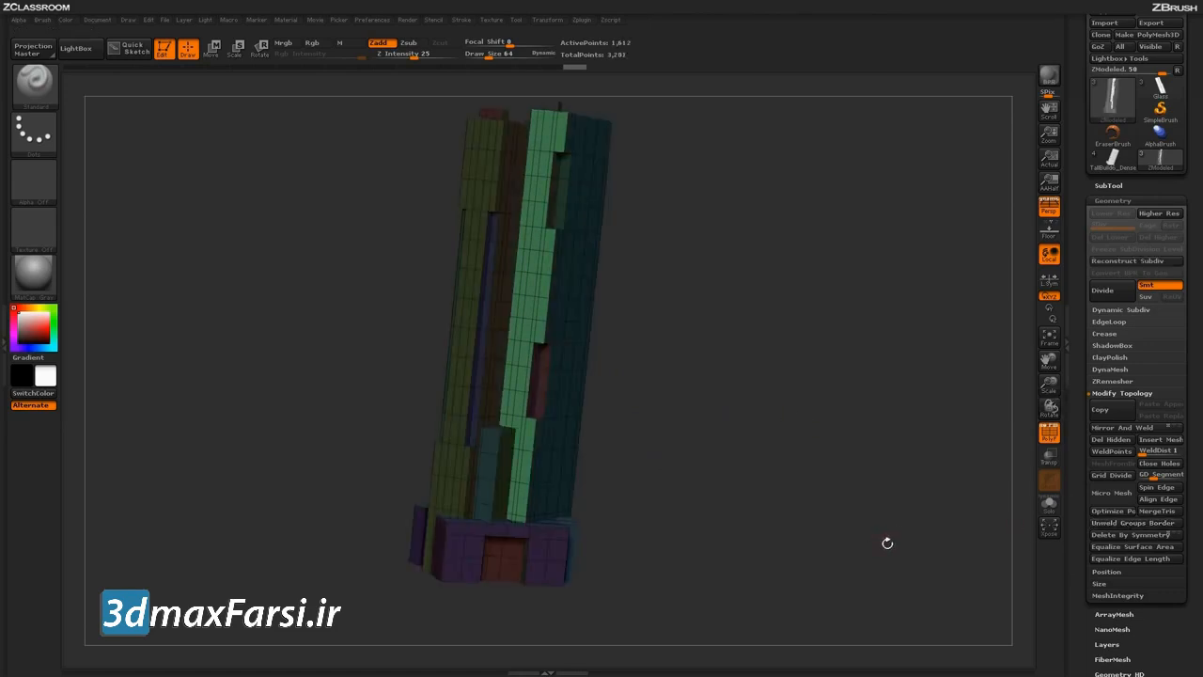
drag(812, 435, 772, 452)
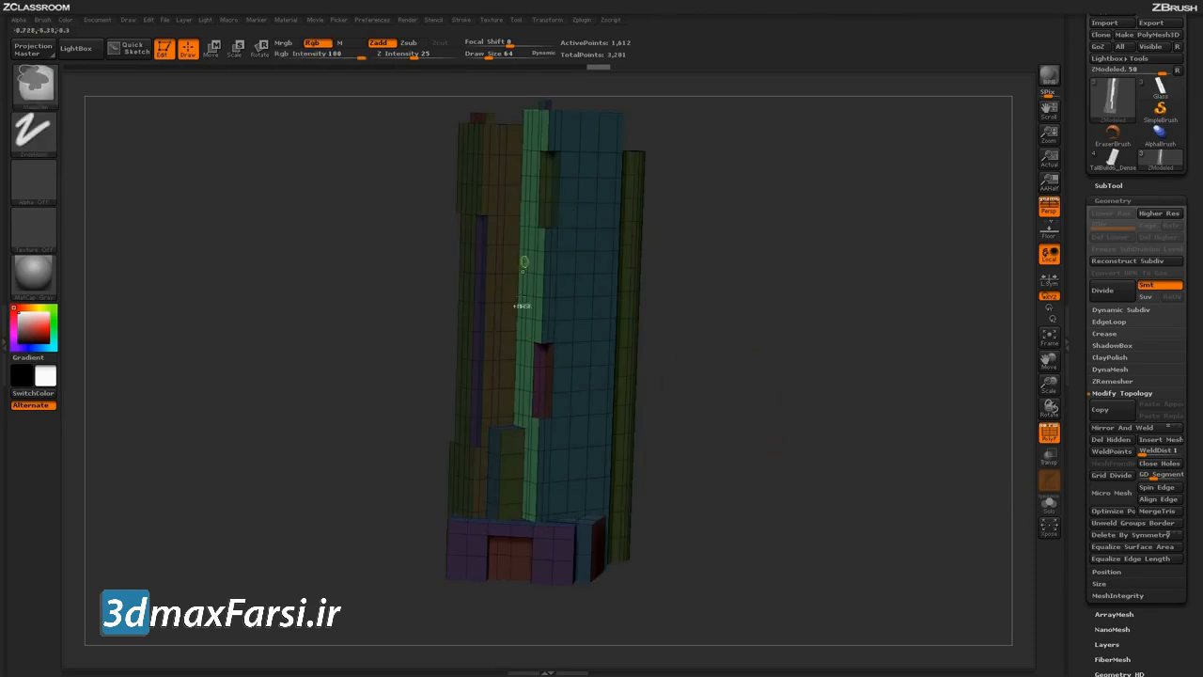
drag(730, 382, 731, 294)
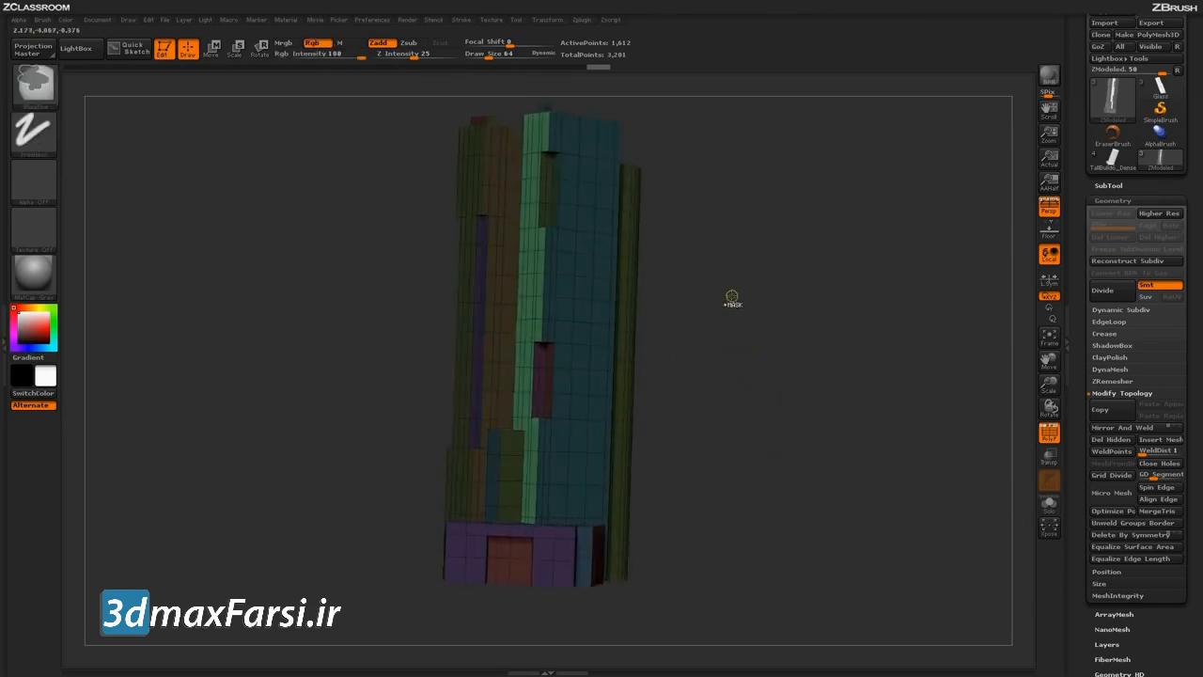
Step: Clear the mask from the building and turn its surface noise back on
ctrl+drag(739, 282, 855, 399)
mouse_move(805, 505)
mouse_down()
mouse_move(795, 462)
mouse_move(799, 491)
mouse_up()
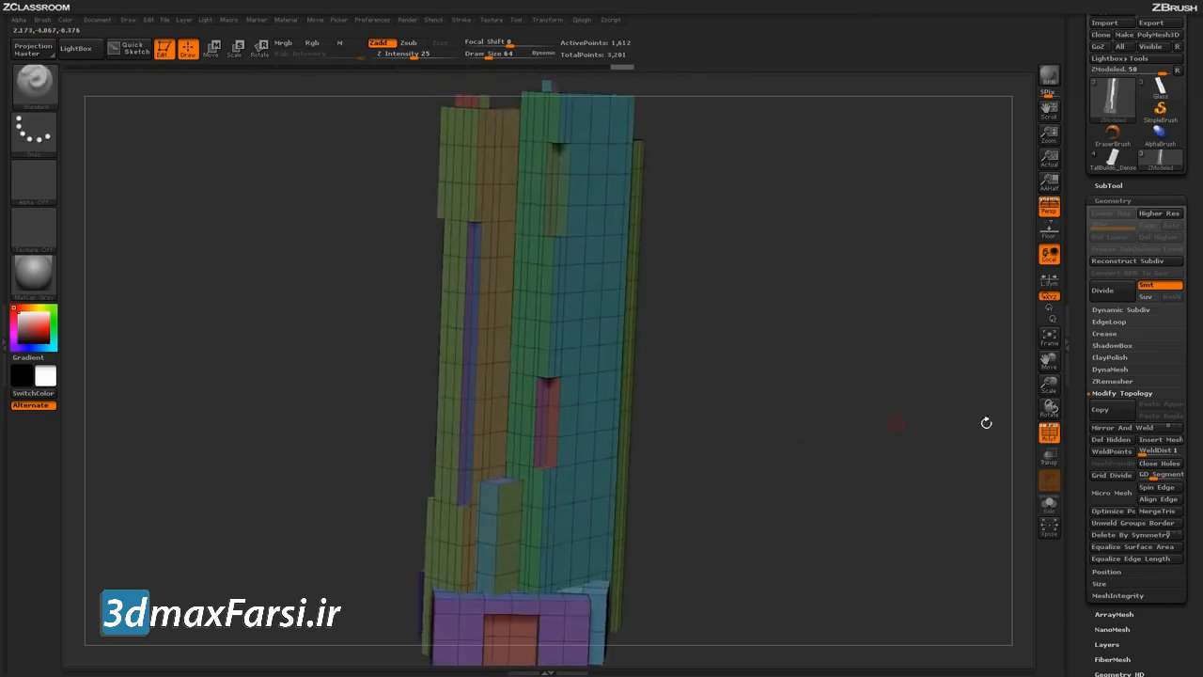
drag(1076, 448, 1080, 334)
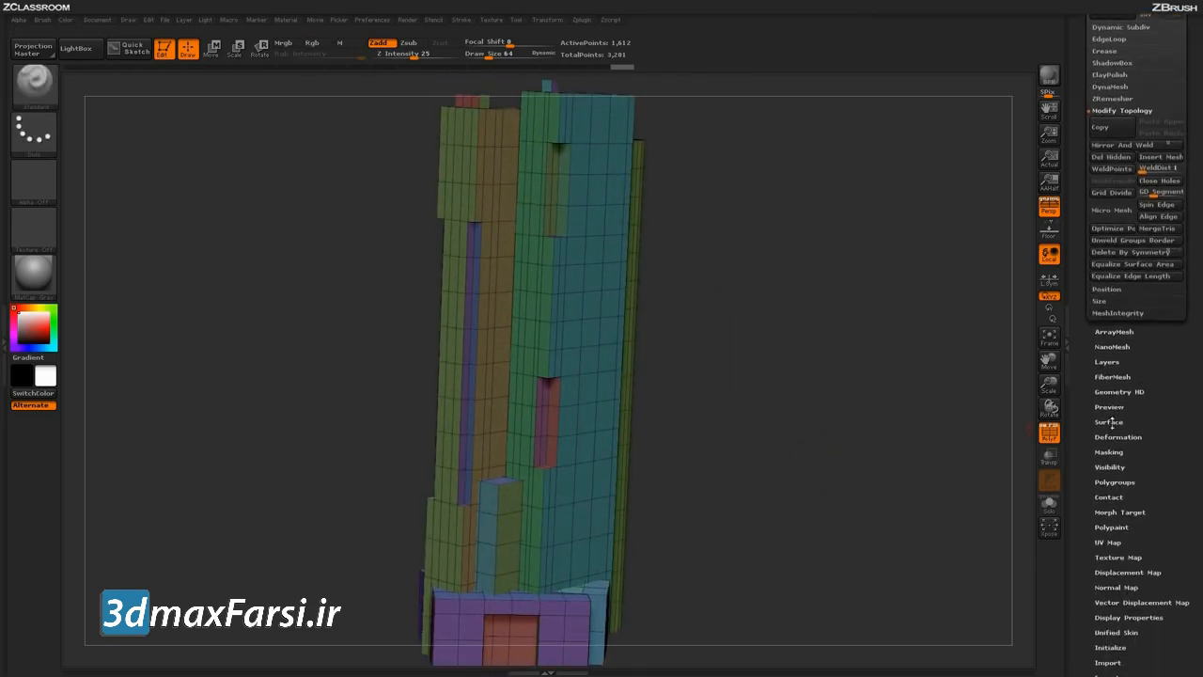
click(1109, 422)
click(1101, 255)
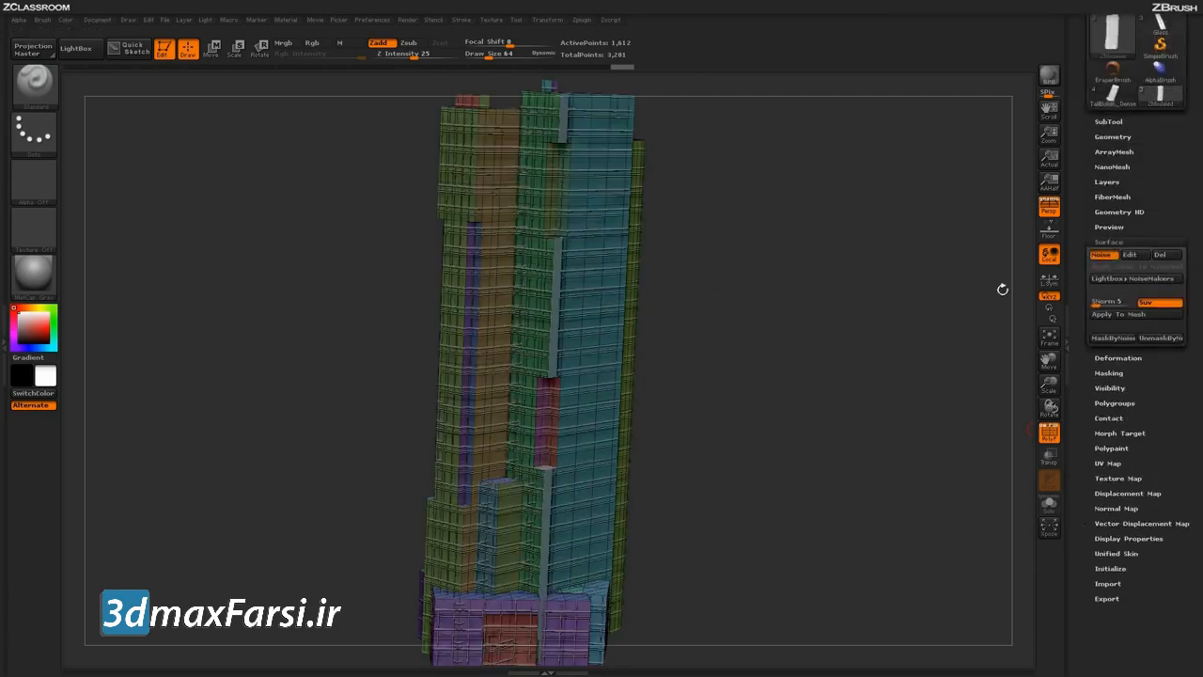
Step: Render a close-up of the unwelded green wall strip and adjoining facades with BPR, with the polyframe hidden
alt+drag(868, 373, 690, 422)
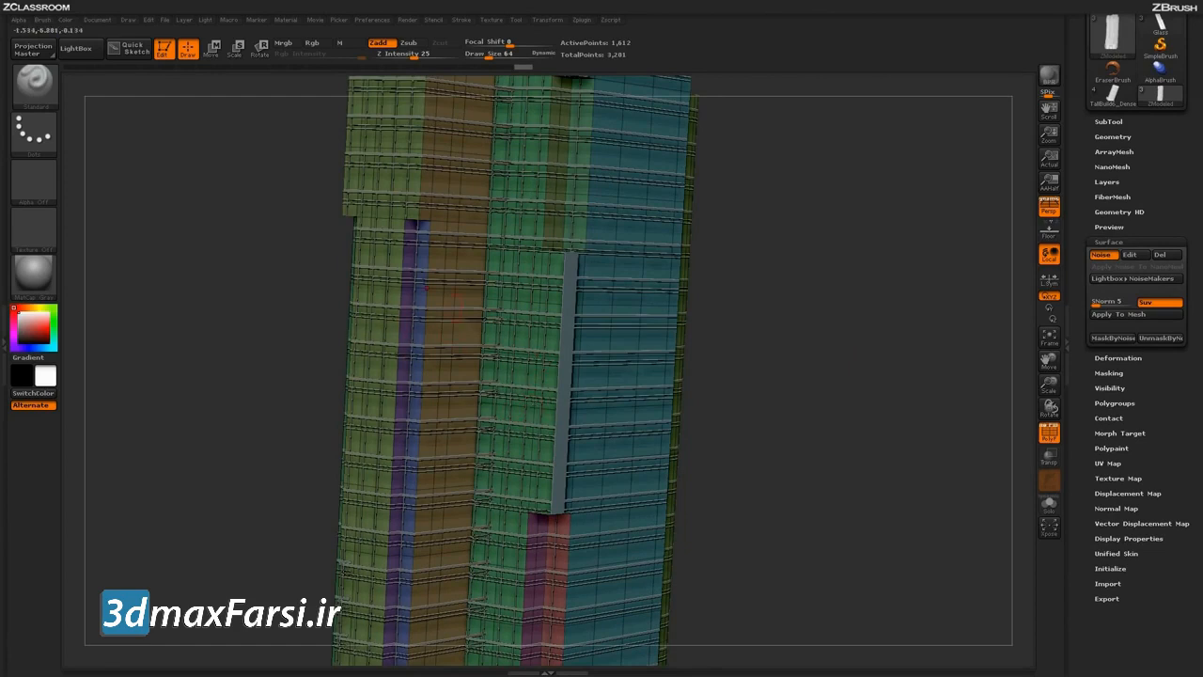
mouse_move(774, 372)
mouse_down()
mouse_move(806, 407)
mouse_move(868, 285)
mouse_up()
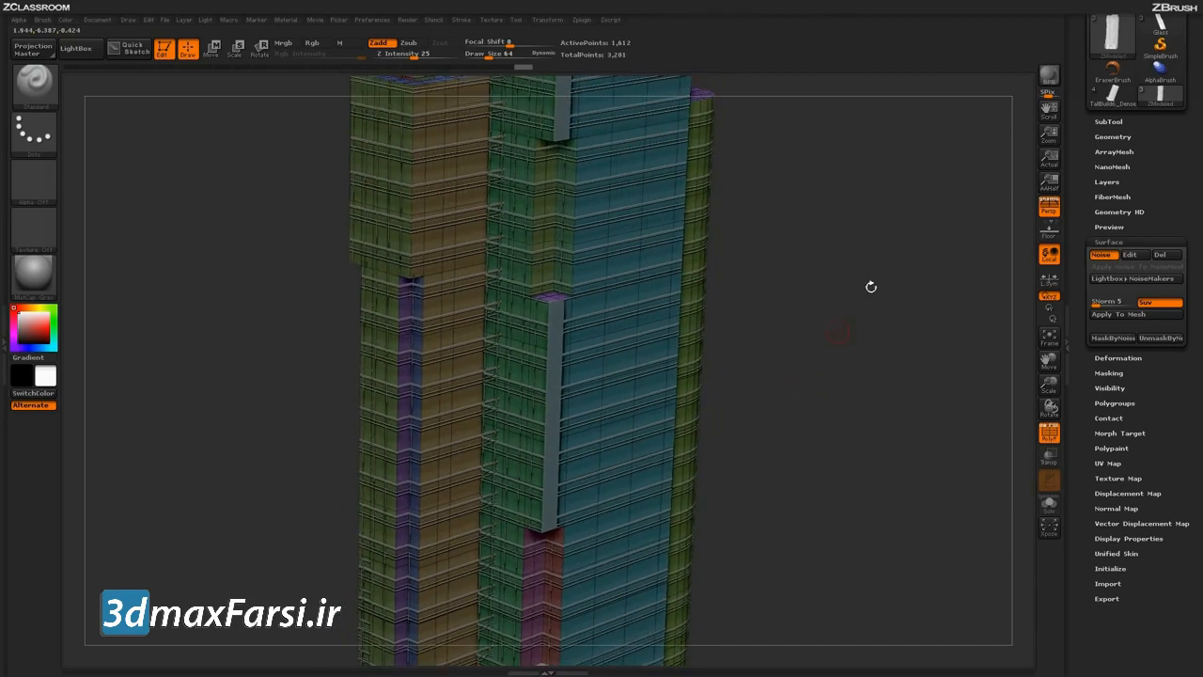
click(1047, 439)
click(1049, 75)
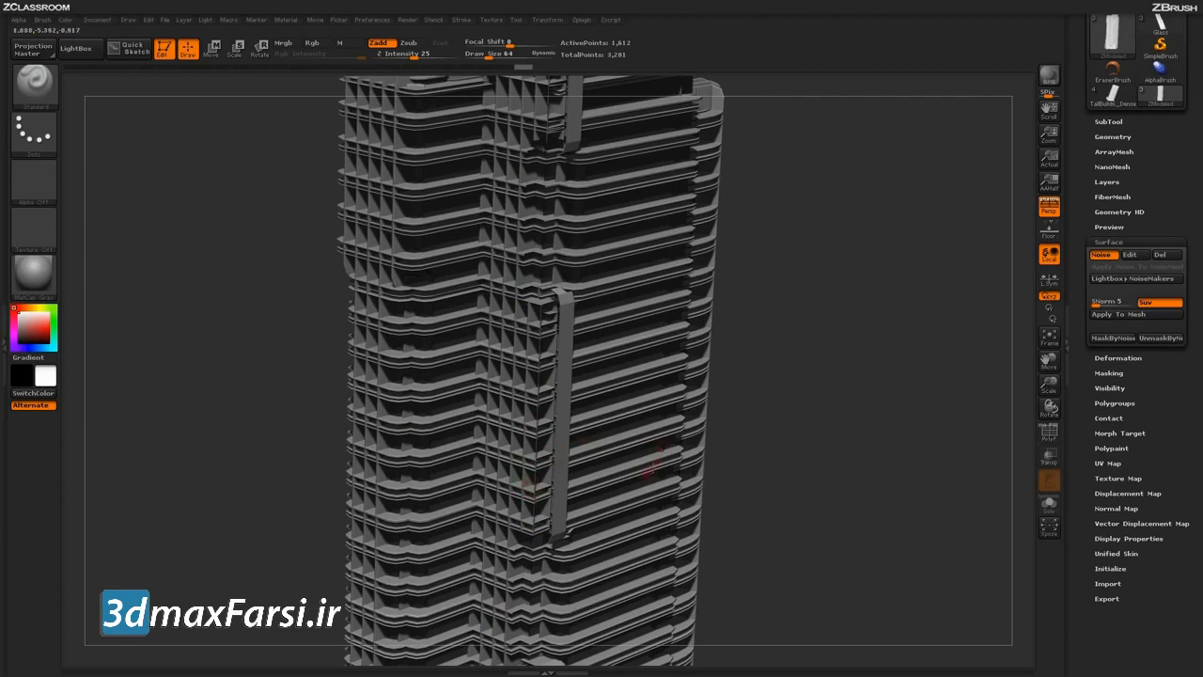
Step: Turn off the surface noise and display the polyframe on the whole building
mouse_move(875, 373)
mouse_down()
mouse_move(844, 438)
mouse_move(847, 297)
mouse_up()
click(1100, 256)
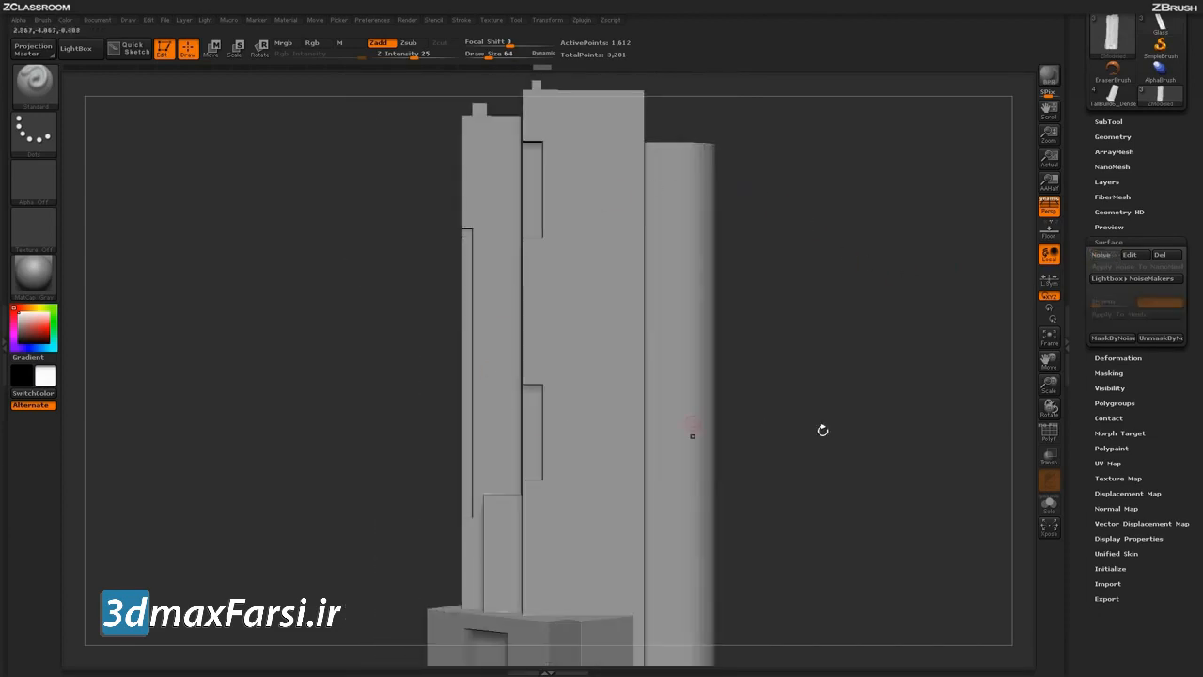
click(1052, 441)
drag(868, 470, 854, 478)
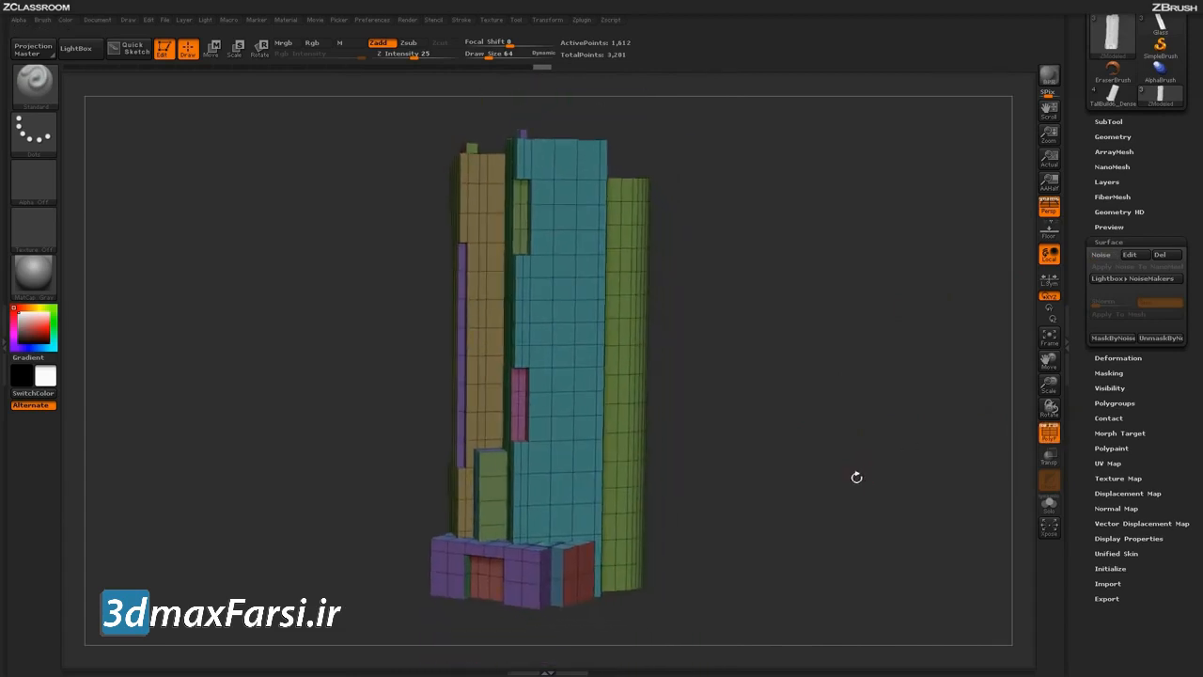
Step: Unweld the group borders across the entire building, leaving every polygroup visible
click(1115, 138)
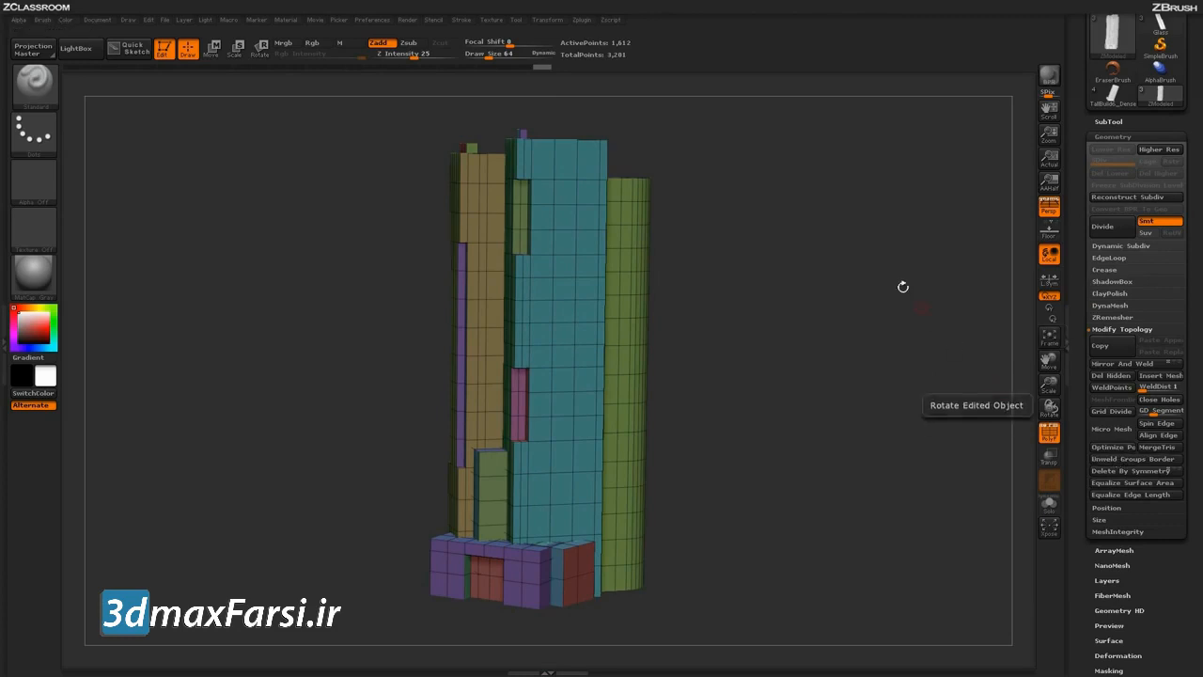
drag(685, 523, 788, 505)
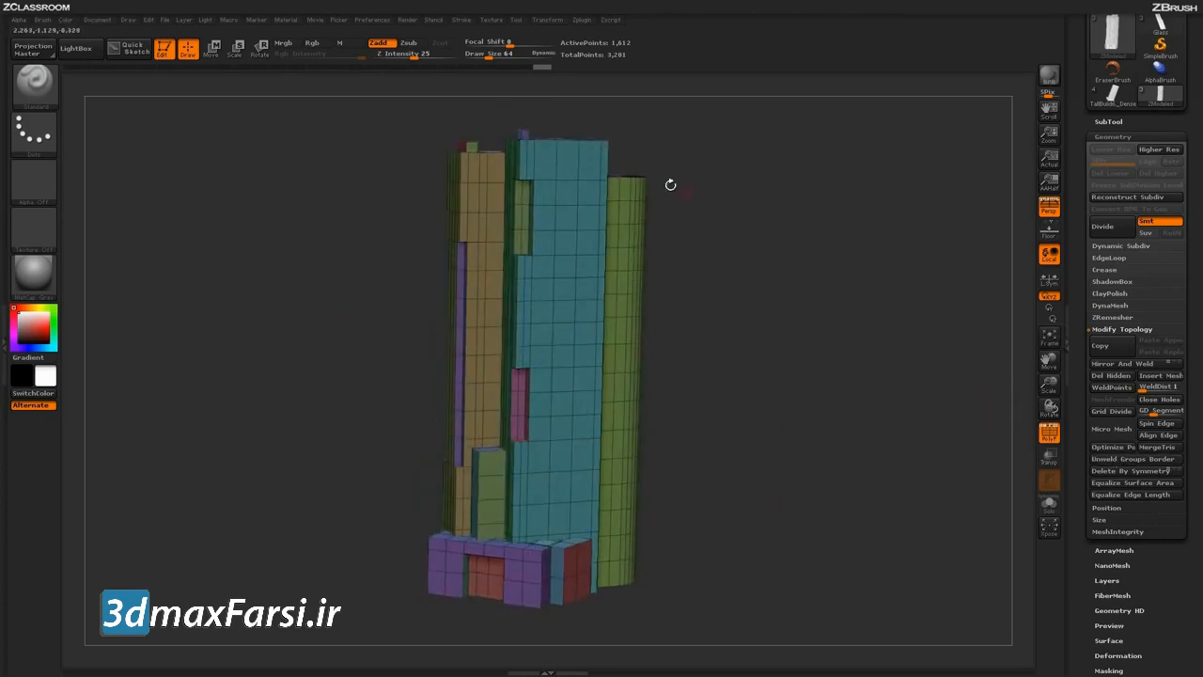
drag(805, 443, 751, 404)
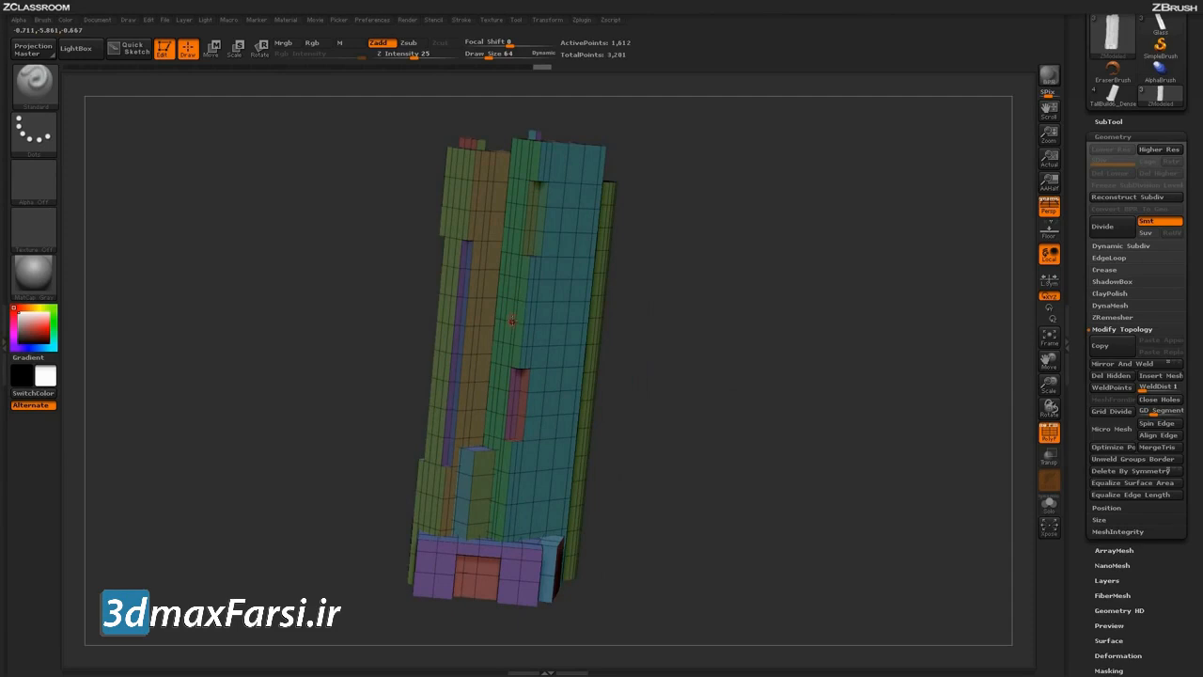
drag(698, 519, 756, 515)
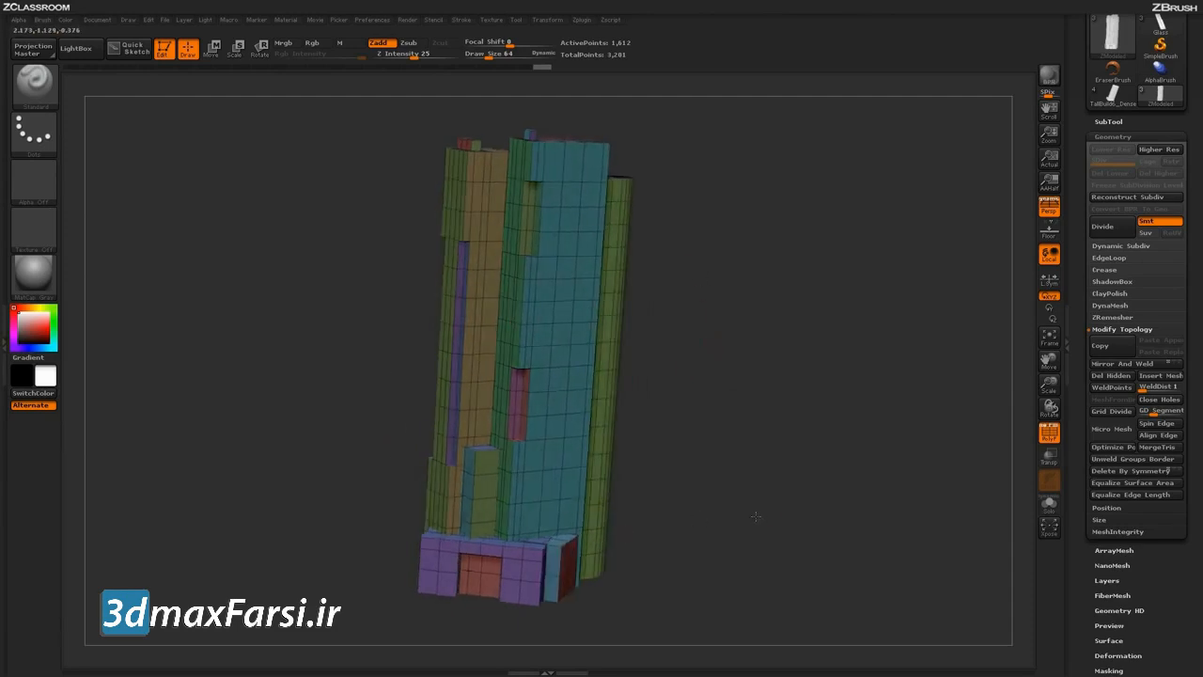
click(1123, 460)
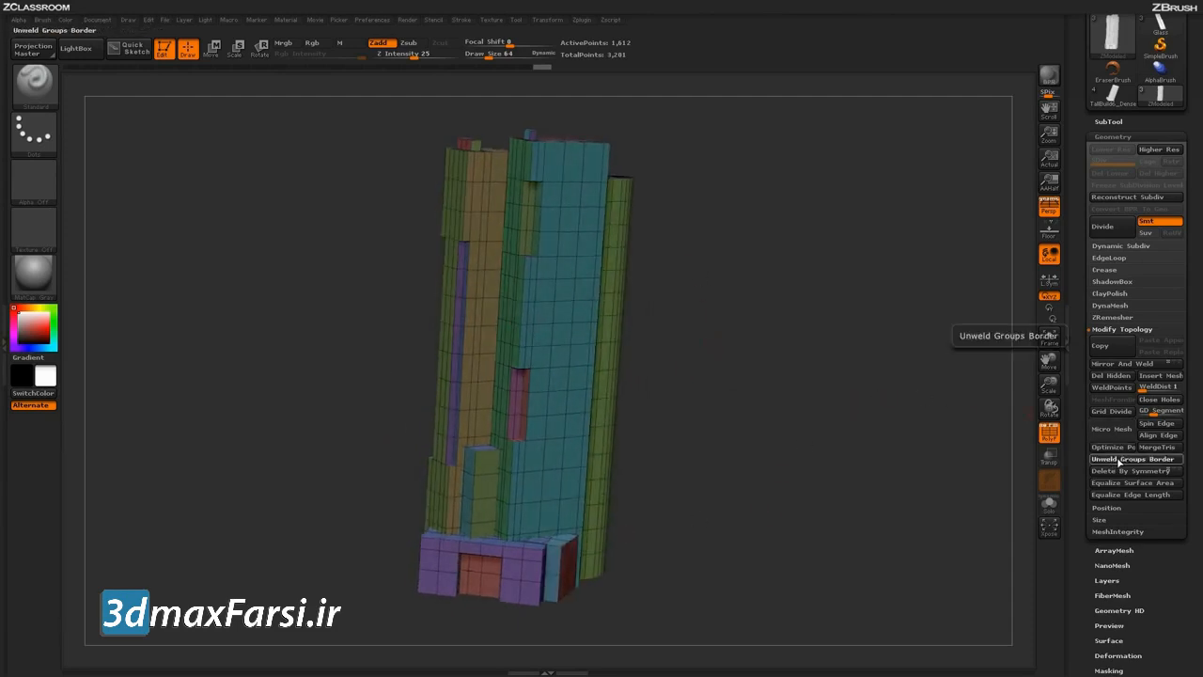
drag(792, 486, 780, 513)
Step: Reactivate the surface noise and render the unwelded facades close up with BPR, without the polyframe
scroll(1128, 395, down, 6)
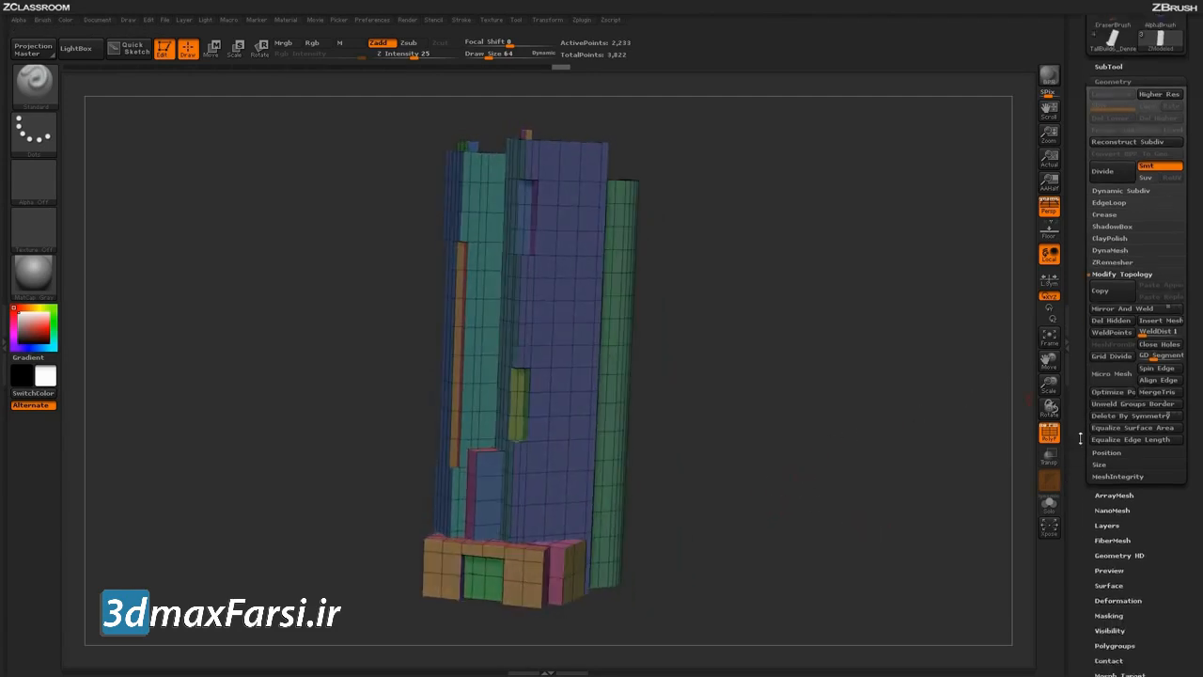
click(1118, 333)
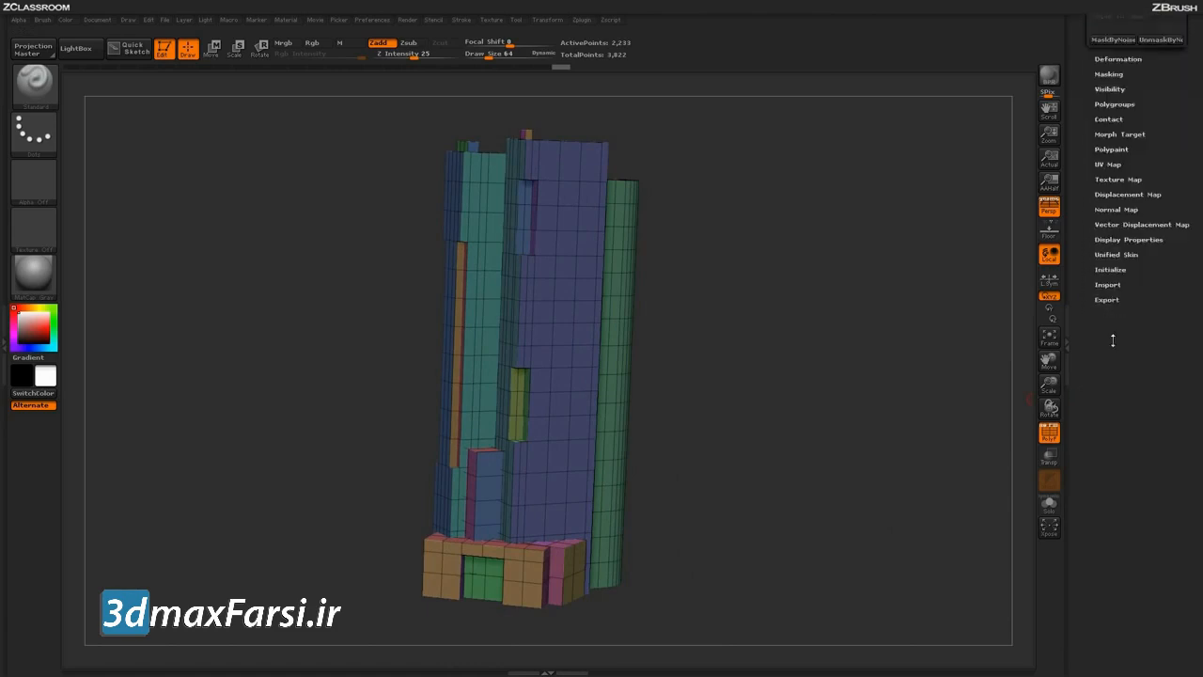
click(1102, 214)
drag(814, 360, 796, 385)
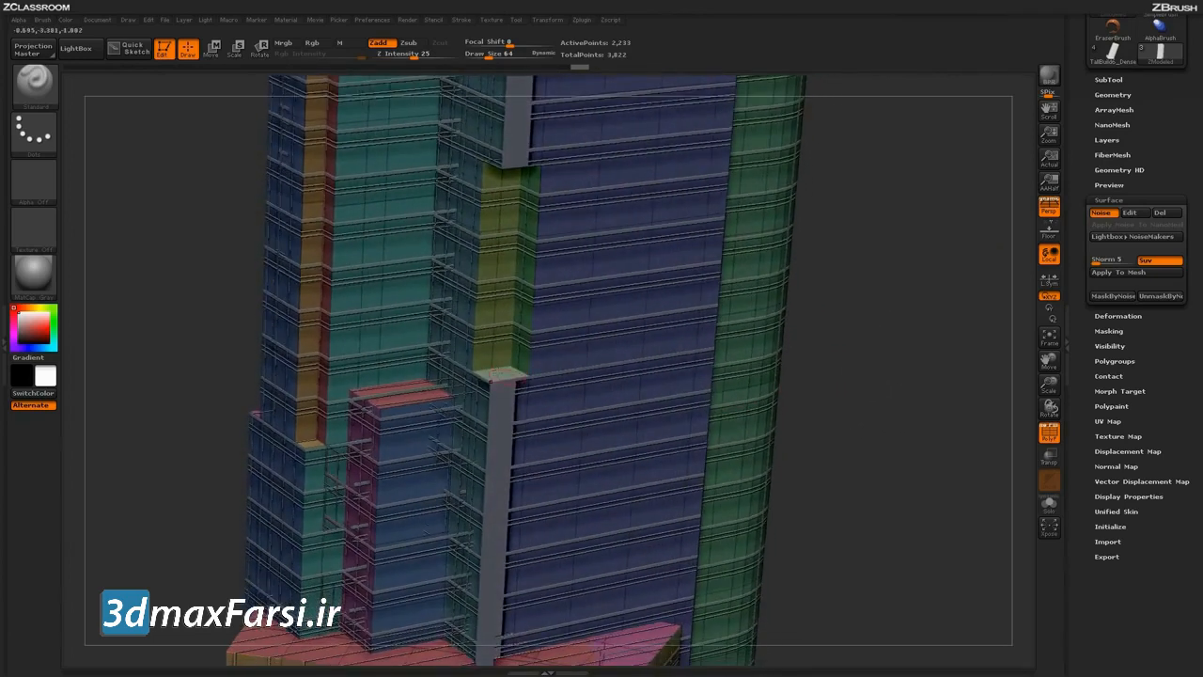
click(1049, 432)
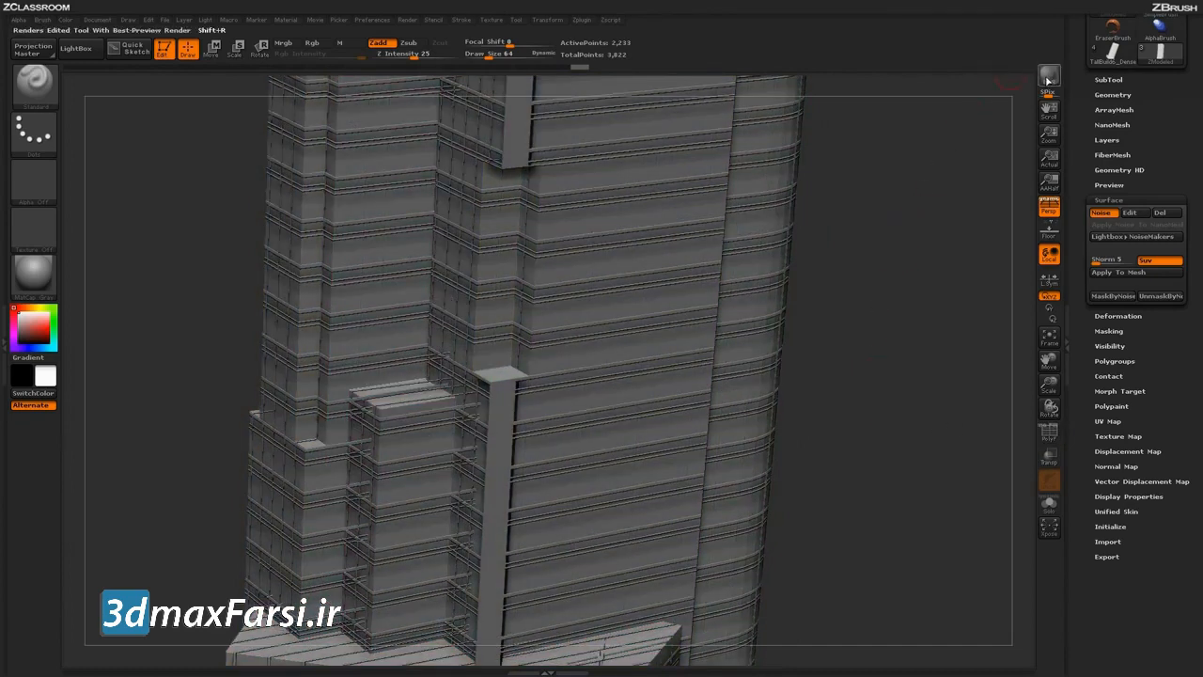
click(1049, 75)
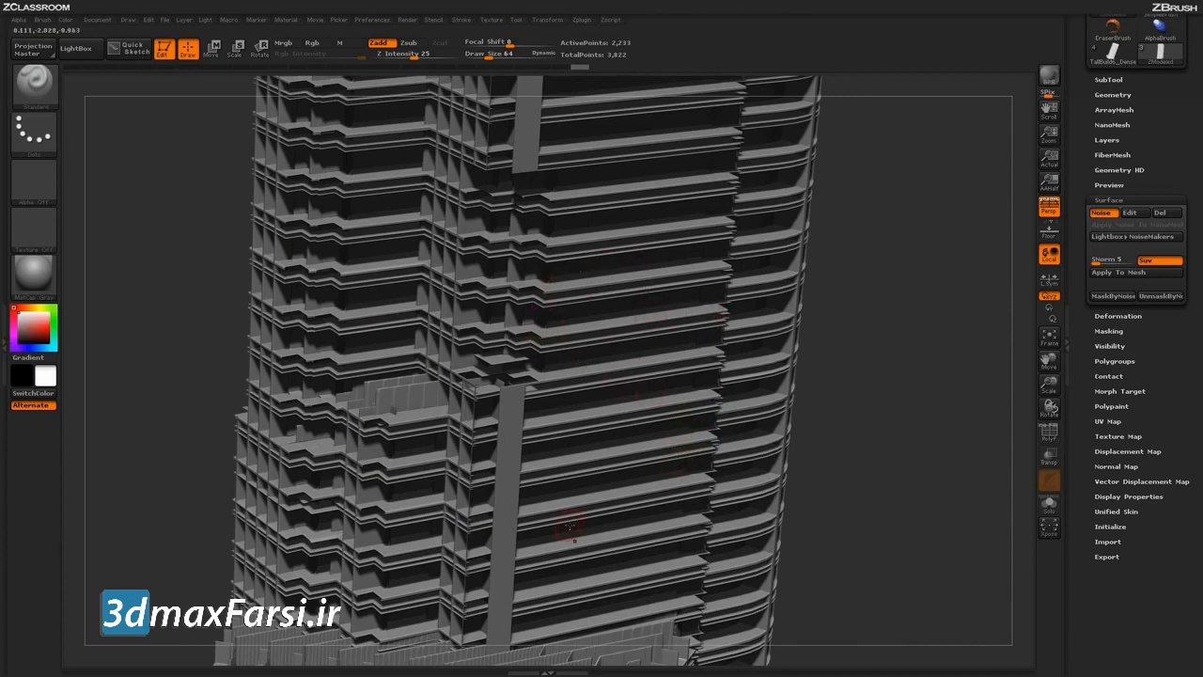
Step: Lower the noise Offset in NoiseMaker and render the whole tower with BPR
click(1133, 215)
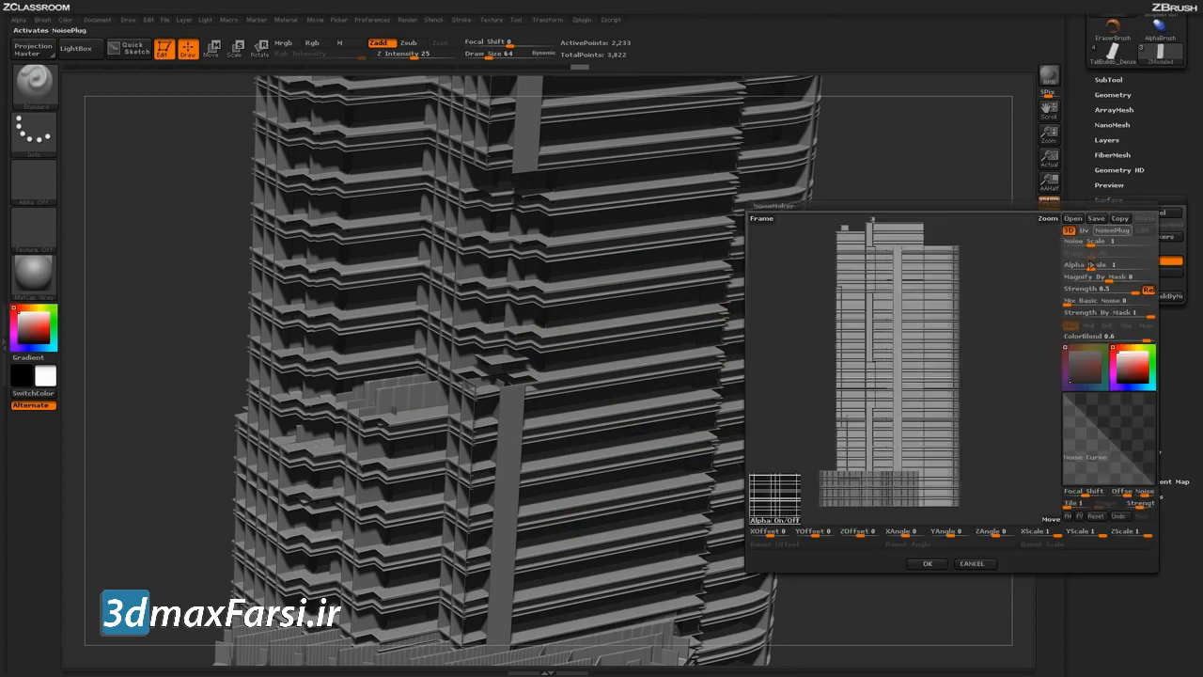
drag(1126, 494, 1120, 498)
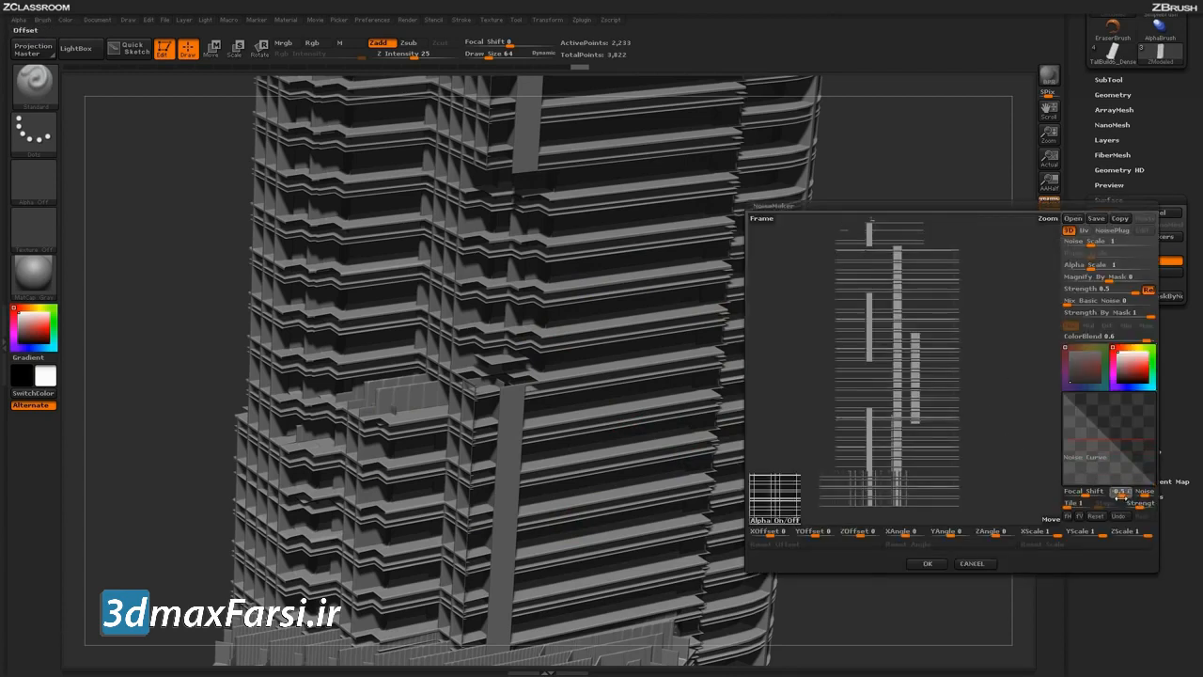
click(928, 564)
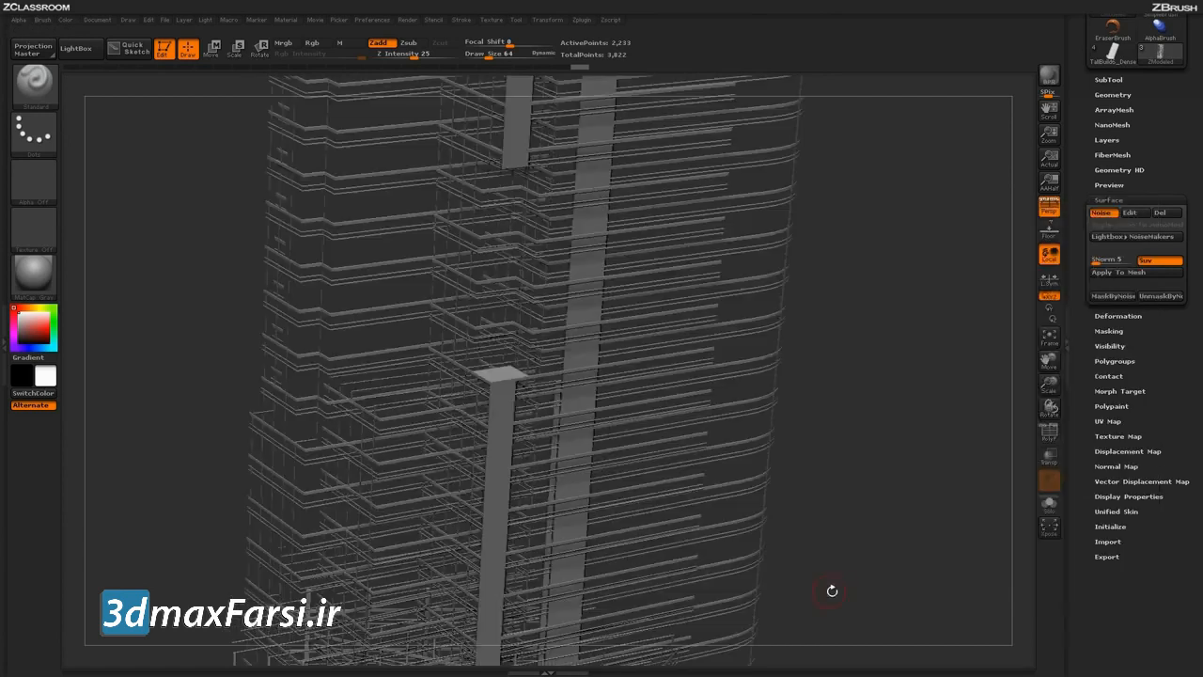
alt+drag(897, 559, 807, 497)
click(1043, 88)
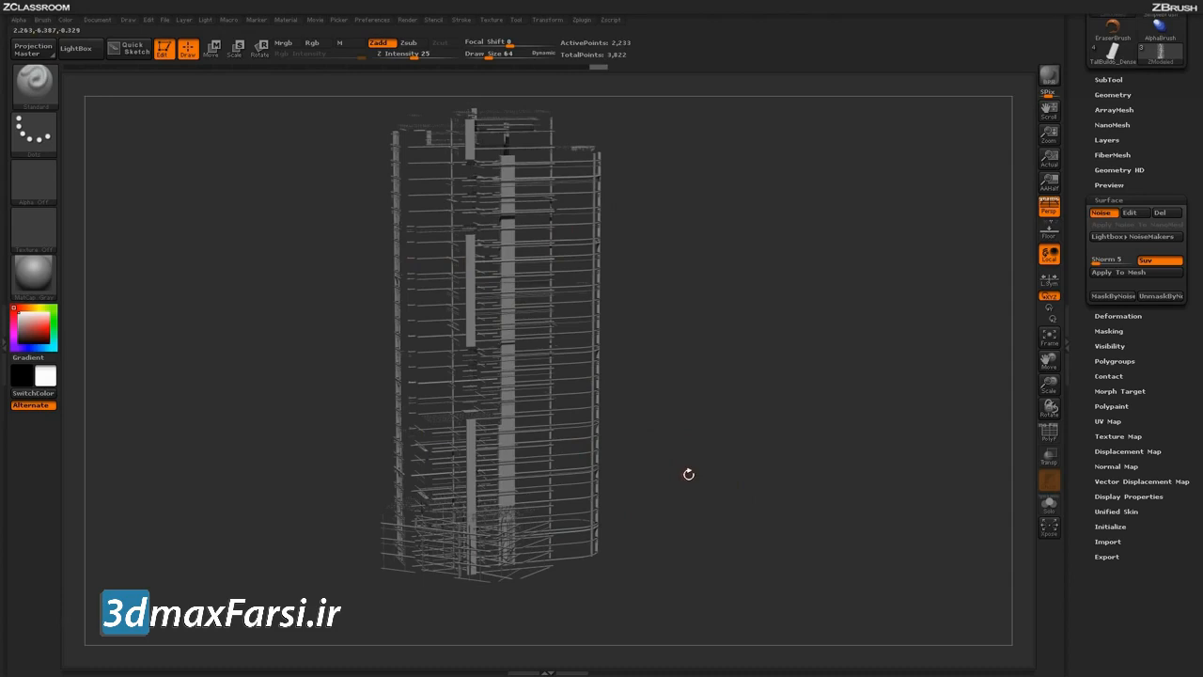
Step: Show the ZModeled1 subtool together with the noise-covered building and render both with BPR
click(1112, 79)
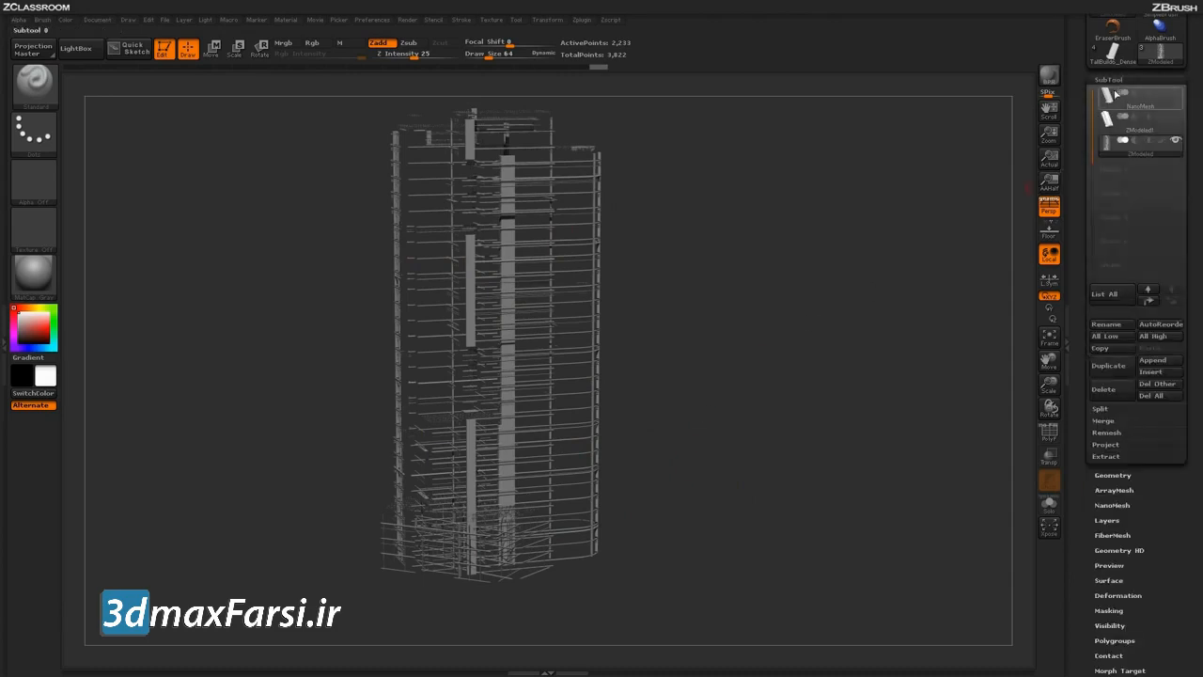
mouse_move(1146, 128)
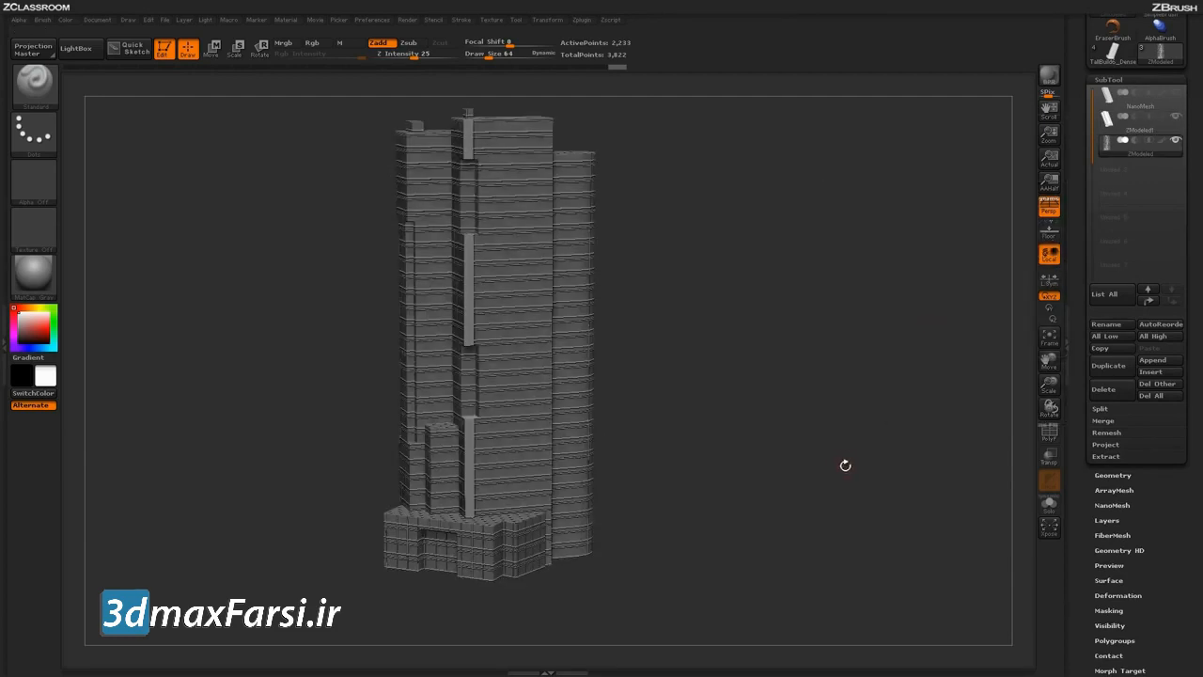
mouse_move(801, 492)
mouse_down()
mouse_move(824, 490)
mouse_move(817, 482)
mouse_up()
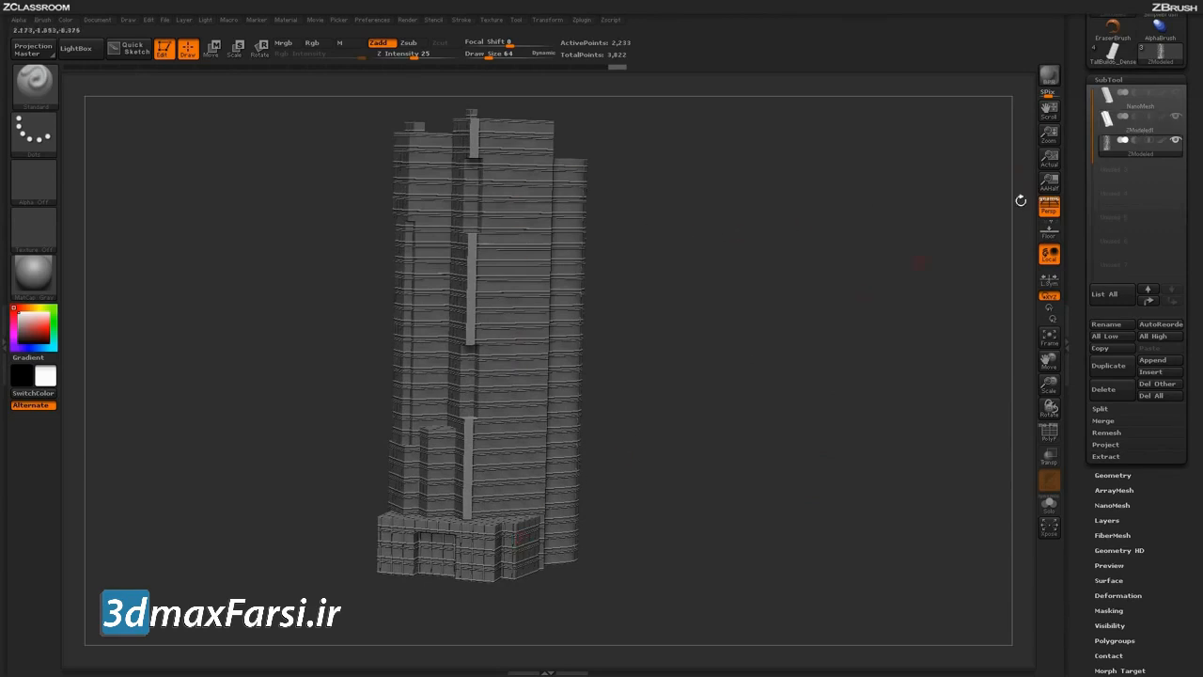
mouse_move(1138, 151)
click(1049, 75)
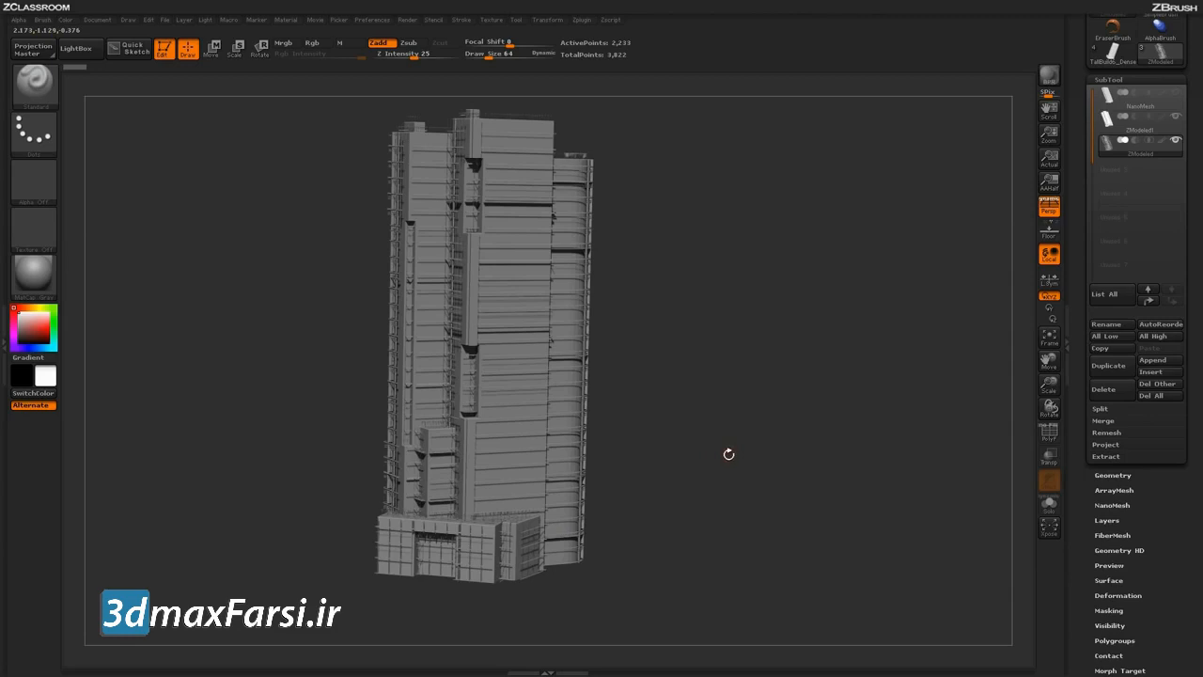
Step: Duplicate the ZModeled1 subtool, select the lower of the two copies and hide the other subtools
click(1148, 132)
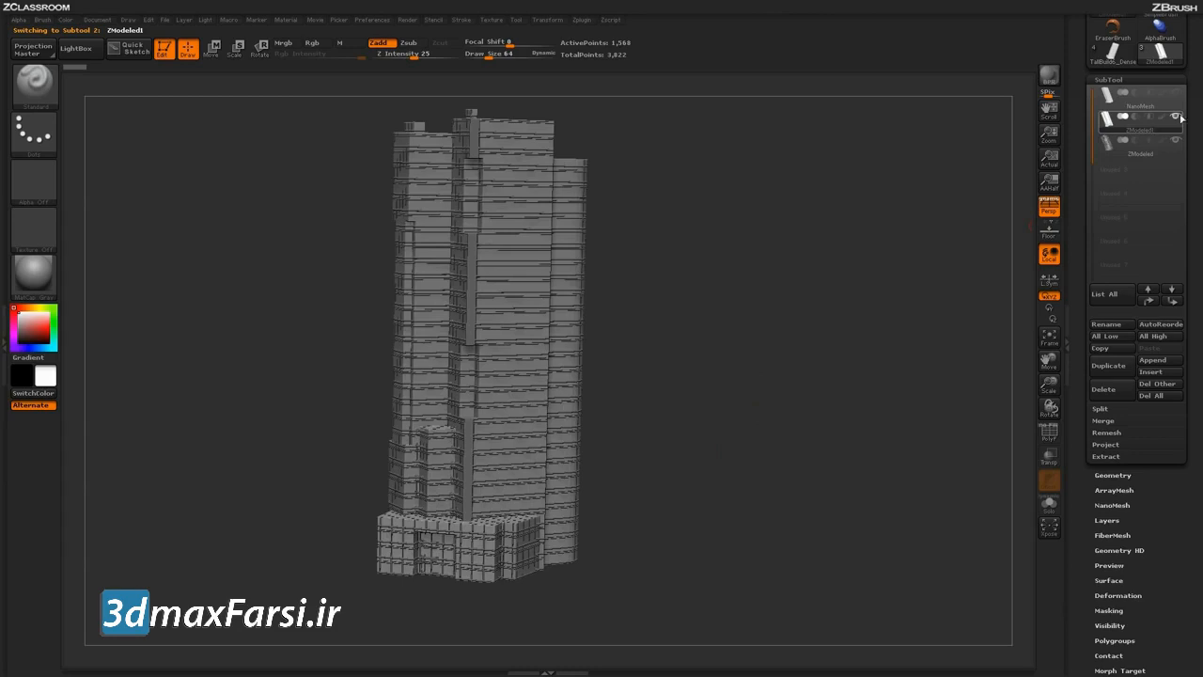
click(1110, 369)
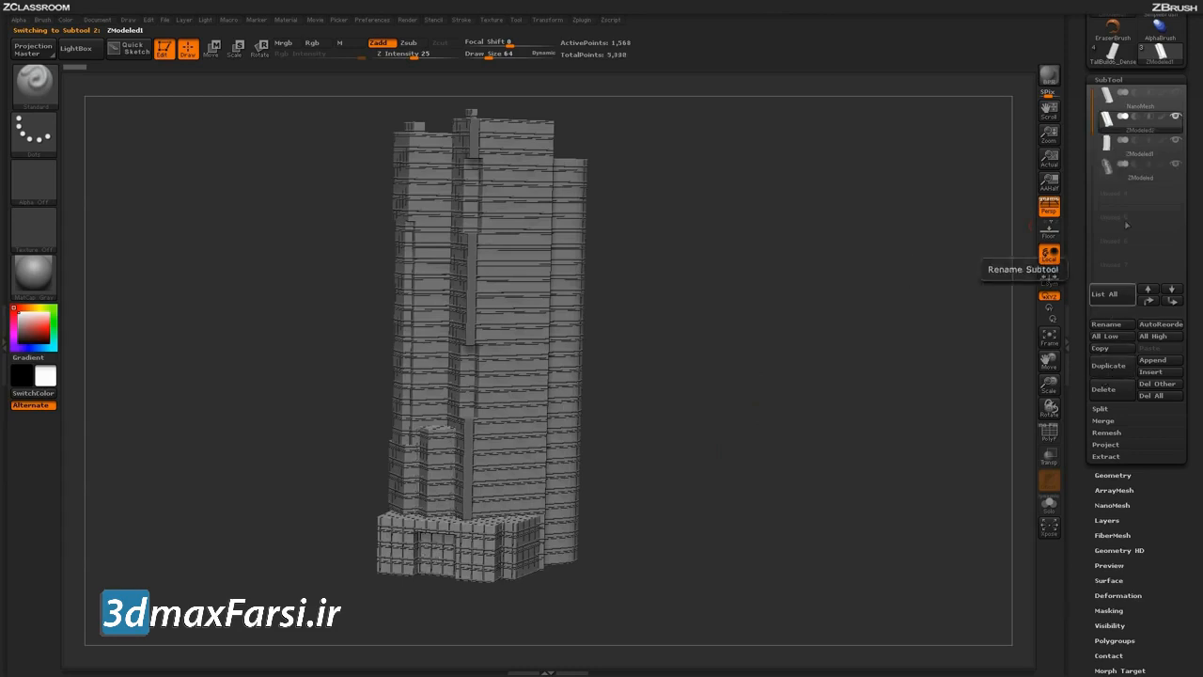
mouse_move(1146, 153)
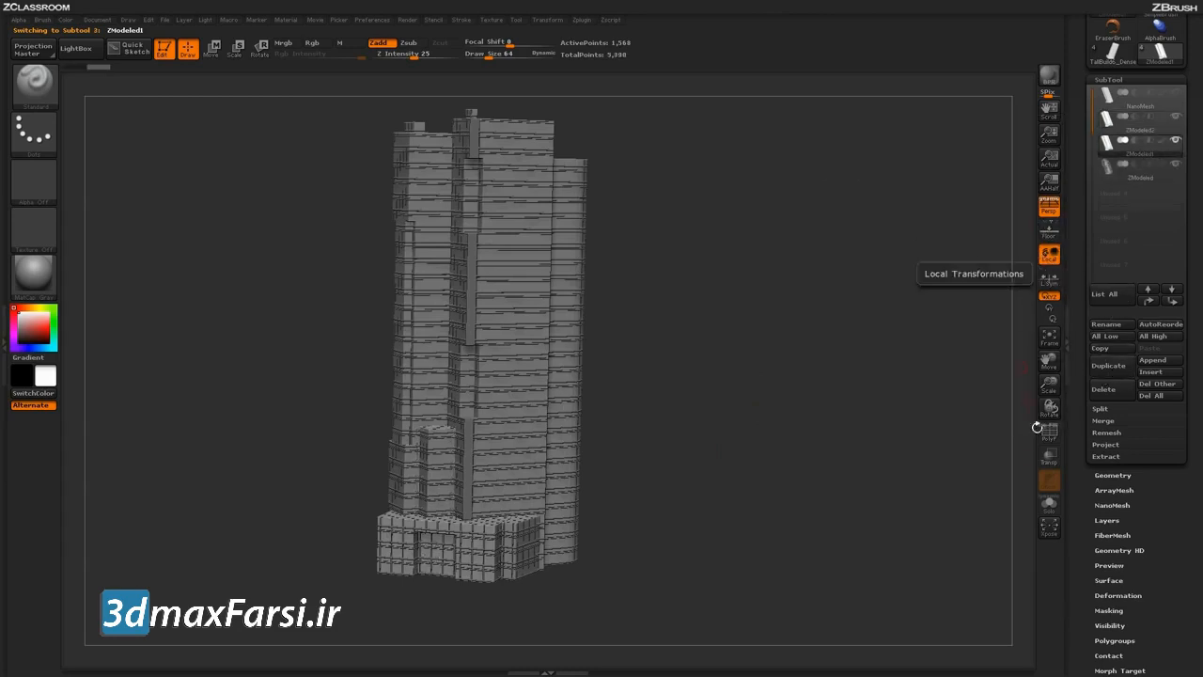
mouse_move(1176, 143)
click(1176, 143)
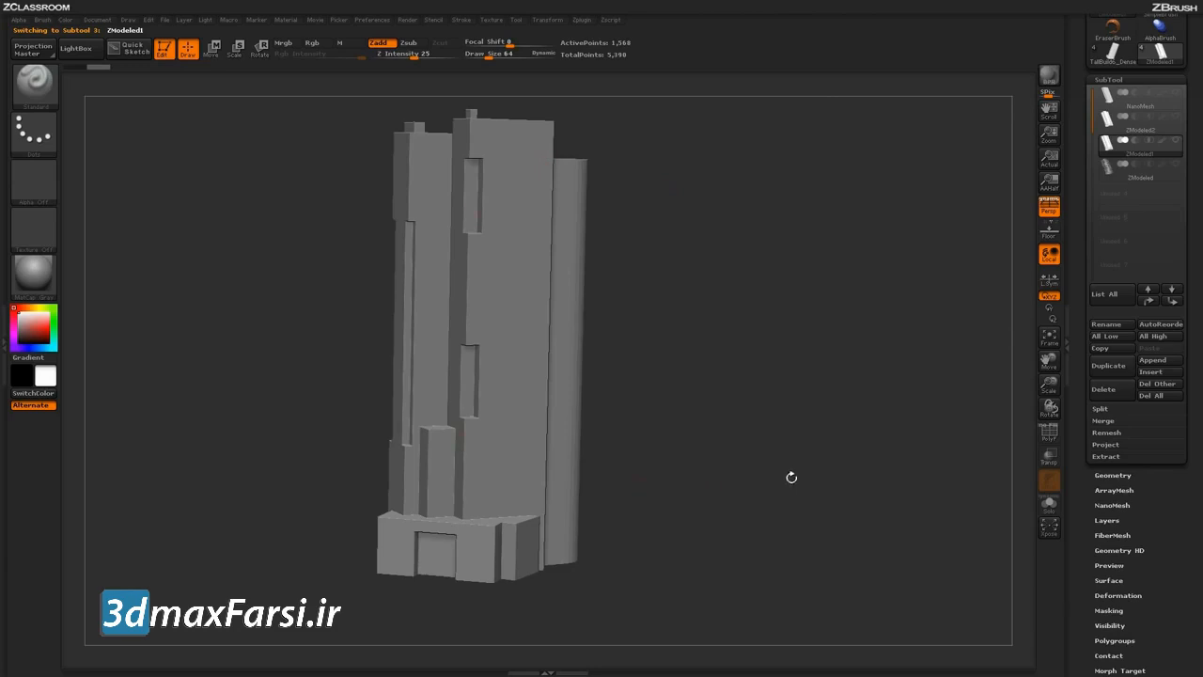
mouse_move(773, 497)
mouse_down()
mouse_move(797, 481)
mouse_move(785, 515)
mouse_up()
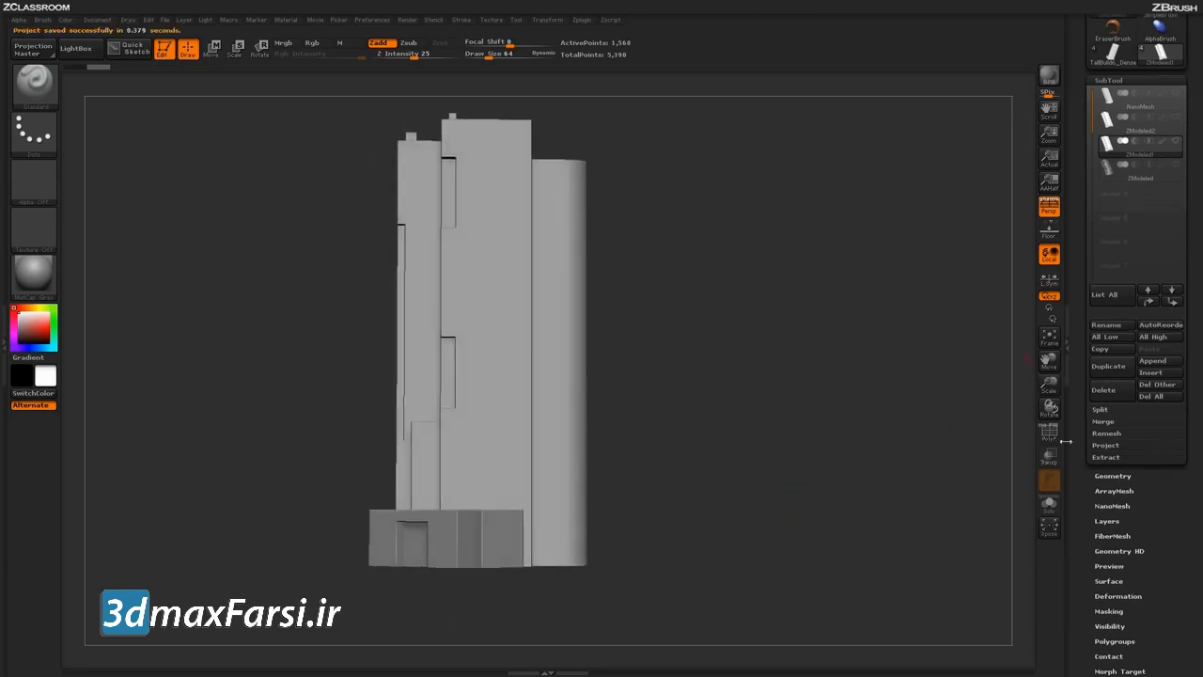
Step: Open NoiseMaker for the selected ZModeled1 subtool and turn its preview to look straight down on the building
drag(1078, 486, 1087, 397)
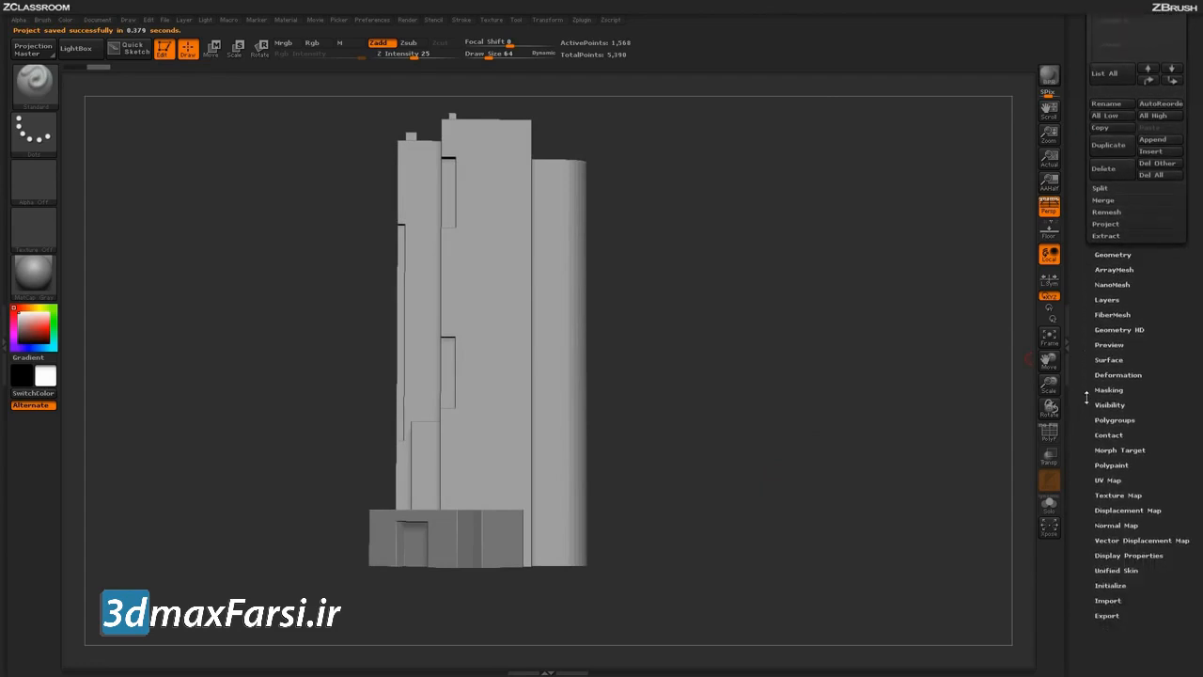
click(1107, 360)
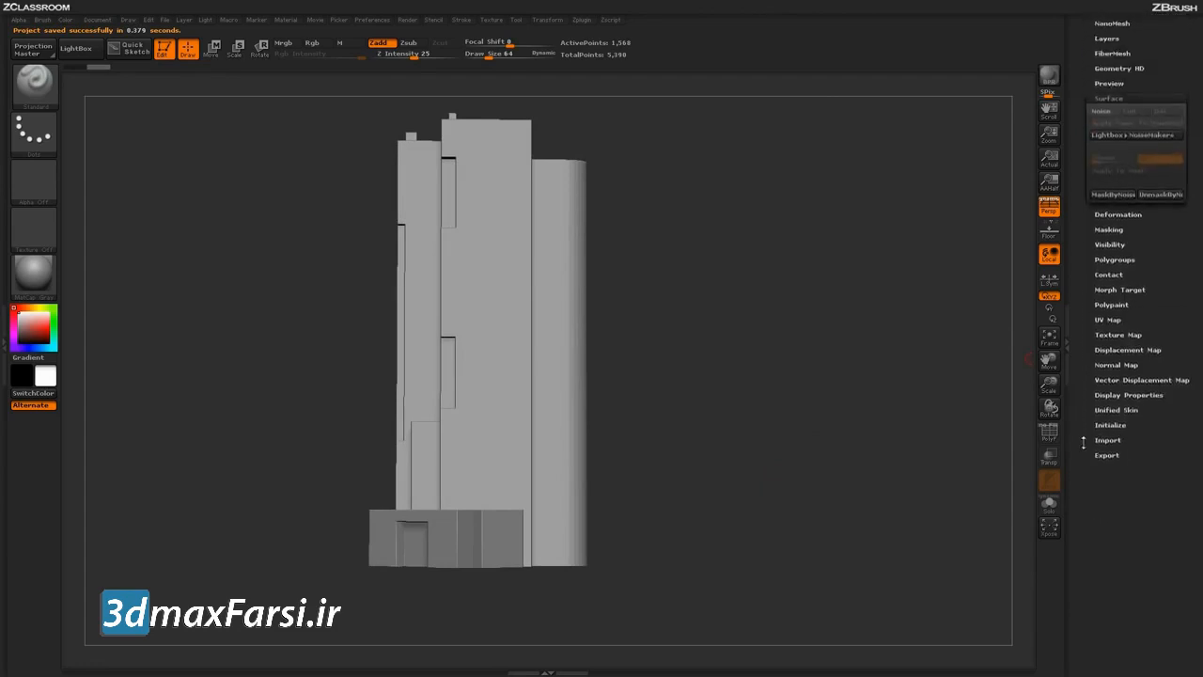
click(1105, 327)
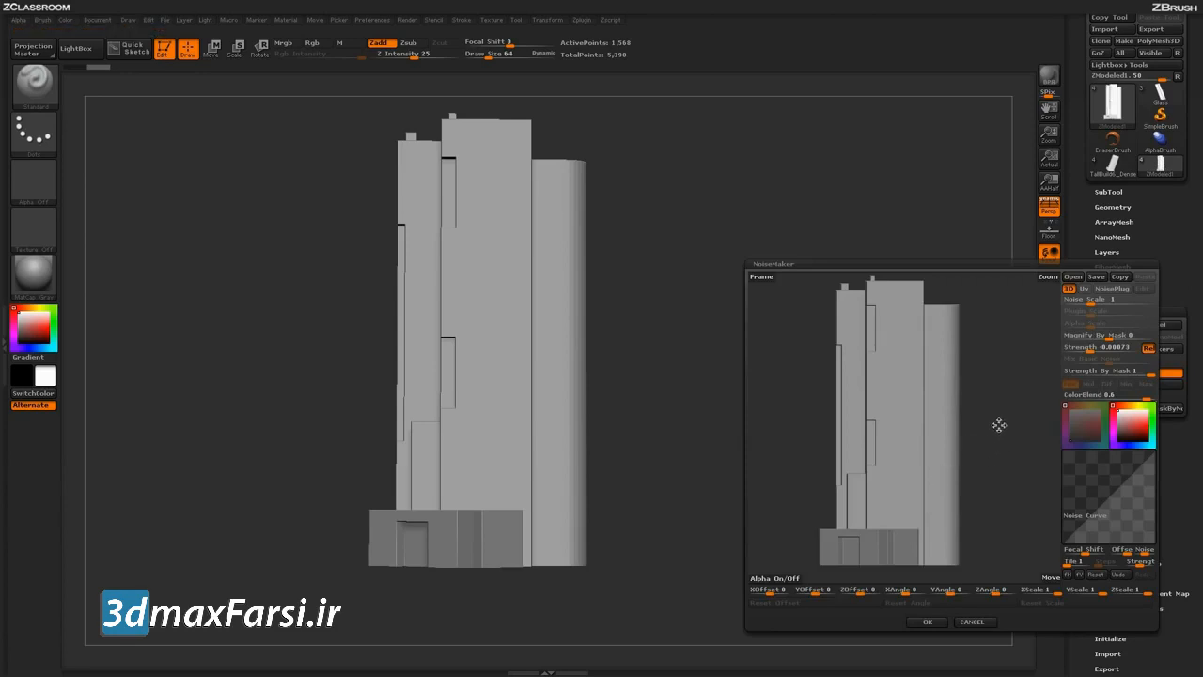
drag(994, 419, 856, 442)
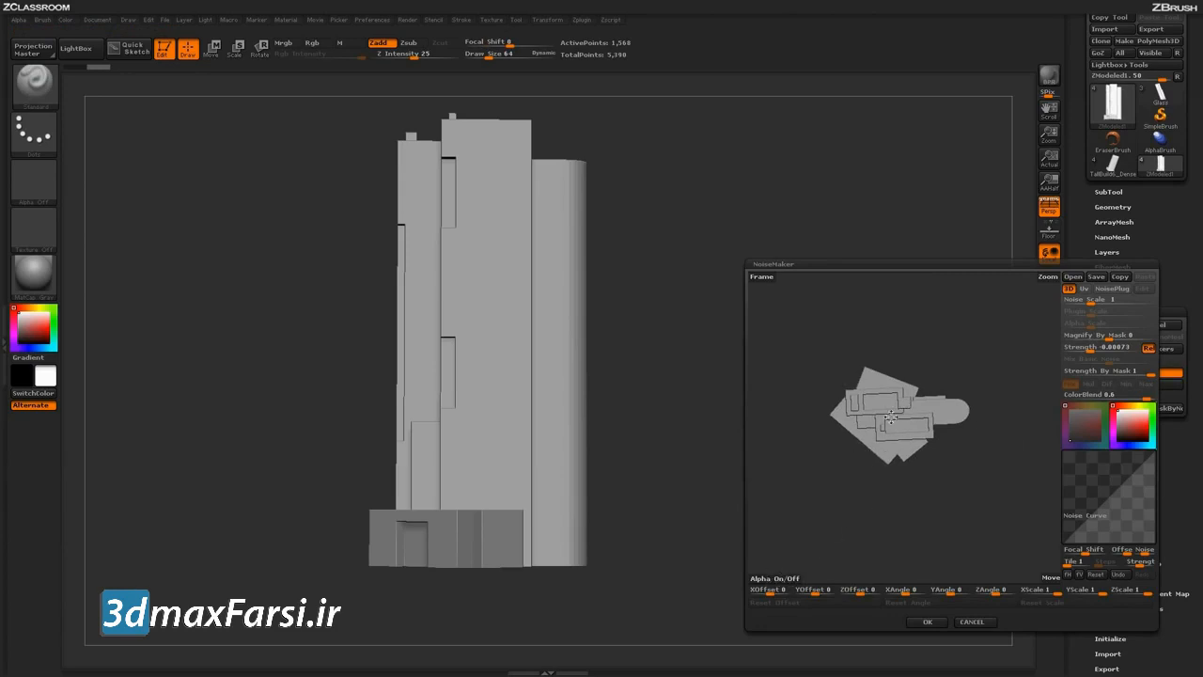
mouse_move(938, 500)
mouse_down()
mouse_move(948, 513)
mouse_move(862, 394)
mouse_up()
drag(944, 498, 977, 510)
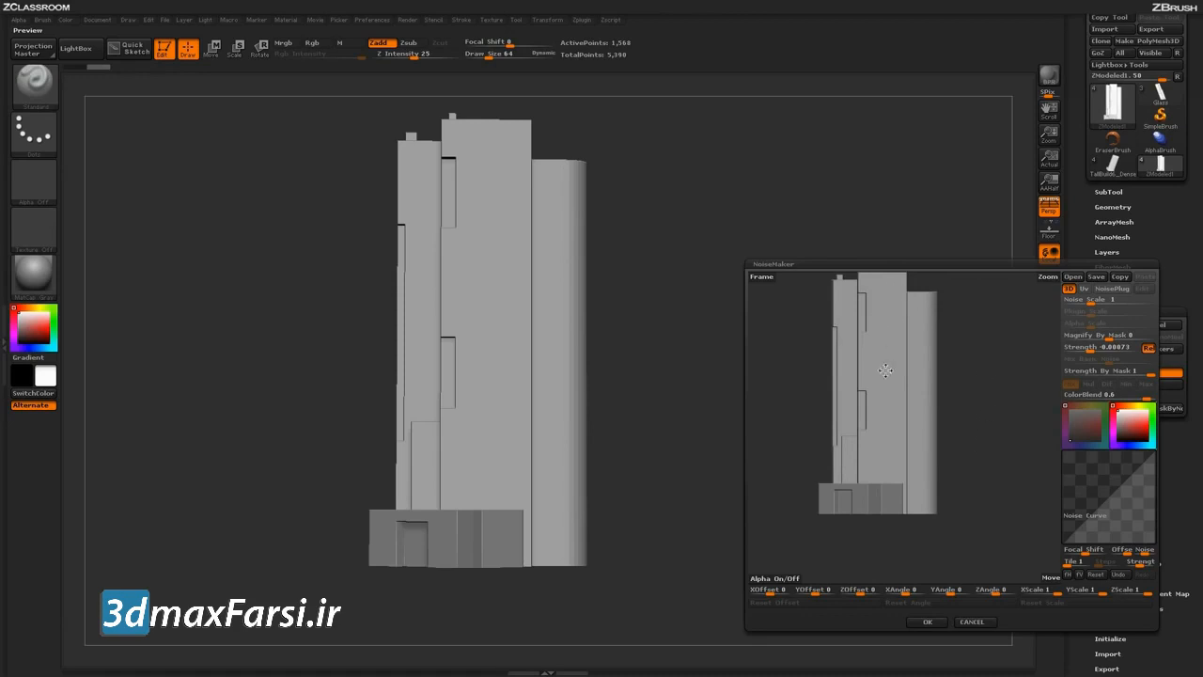
mouse_move(889, 491)
mouse_down()
mouse_move(988, 442)
mouse_move(988, 462)
mouse_move(1002, 449)
mouse_move(999, 477)
mouse_move(964, 488)
mouse_up()
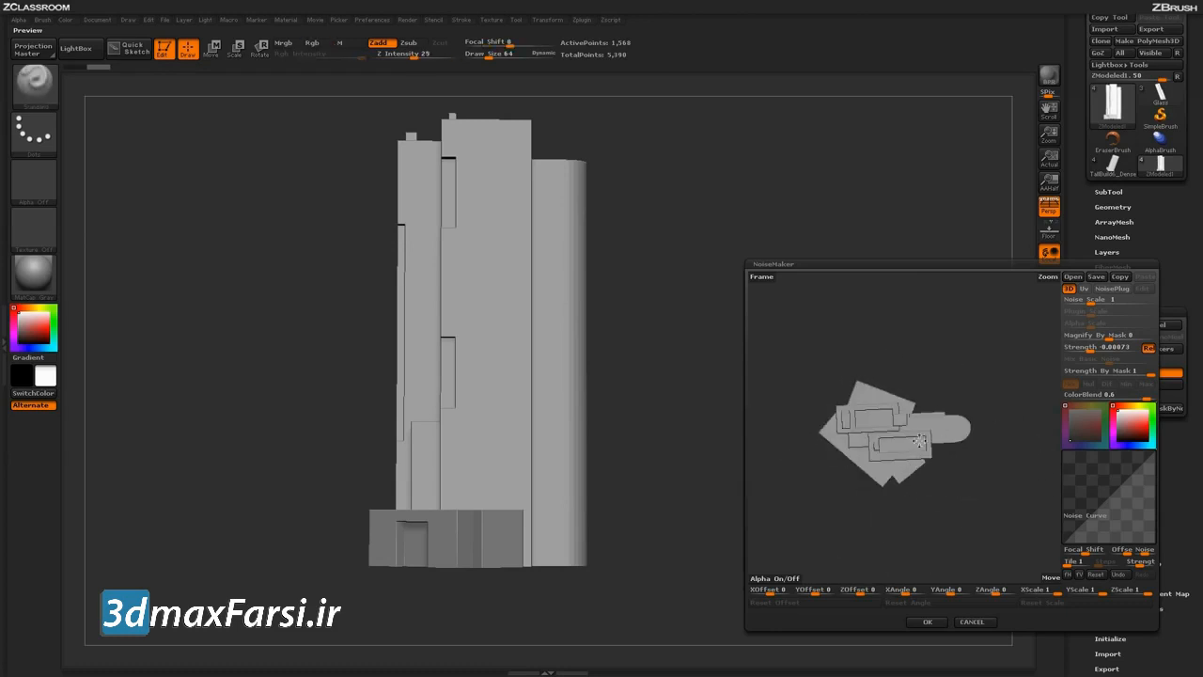
Step: Load Futuristic_06_Height from the BuildingAlphas folder as the noise alpha
click(783, 577)
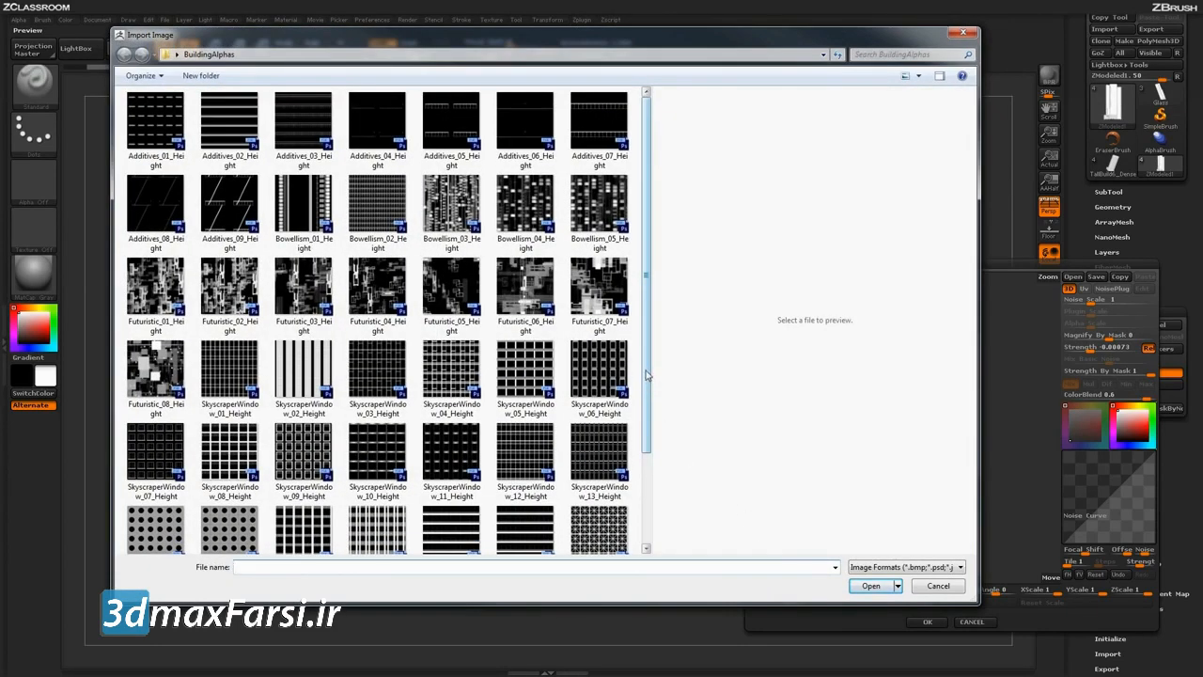
mouse_move(645, 386)
mouse_down()
mouse_move(645, 424)
mouse_move(645, 382)
mouse_up()
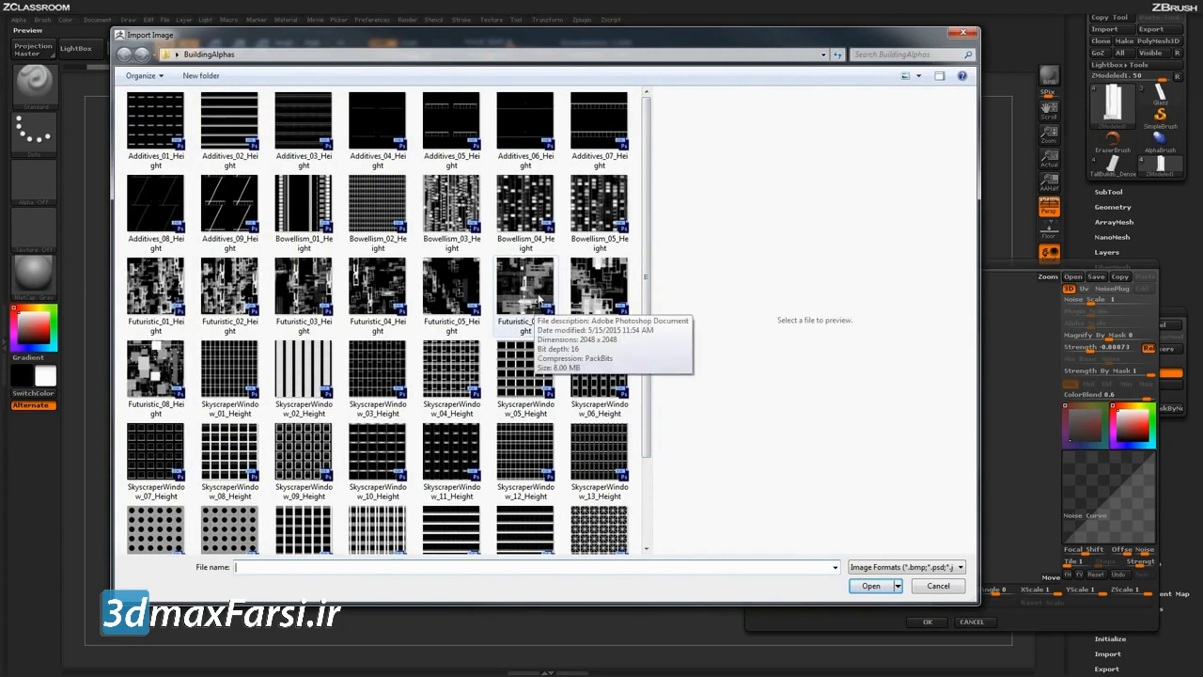
click(532, 311)
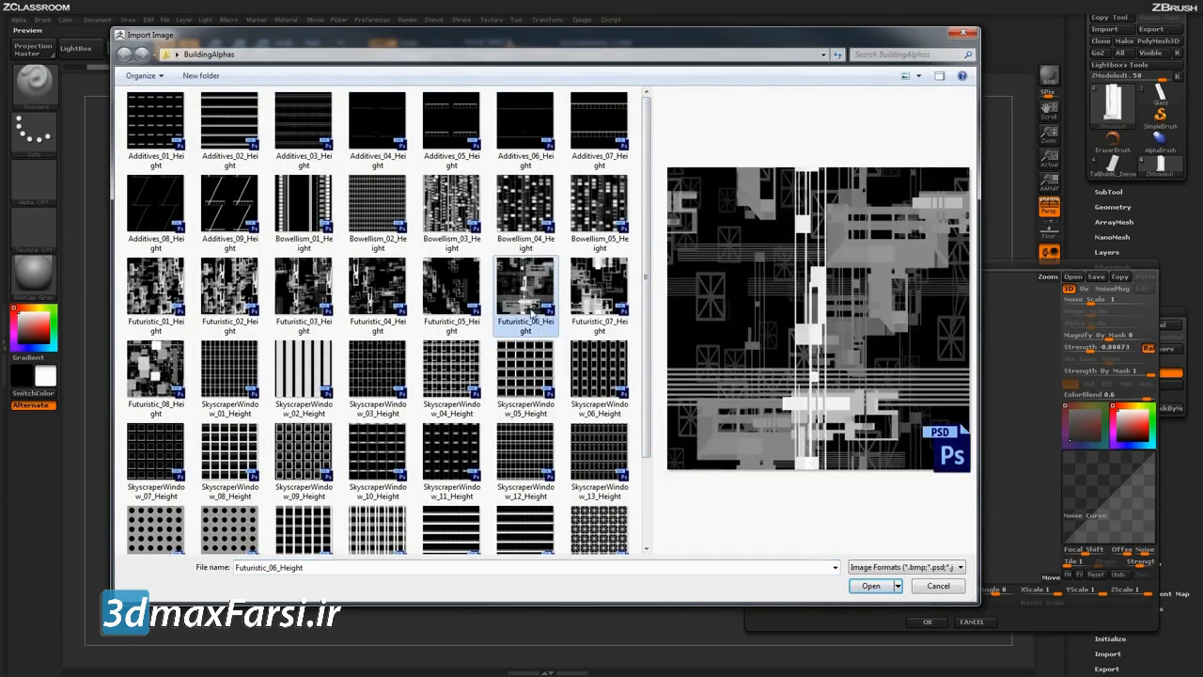
click(869, 586)
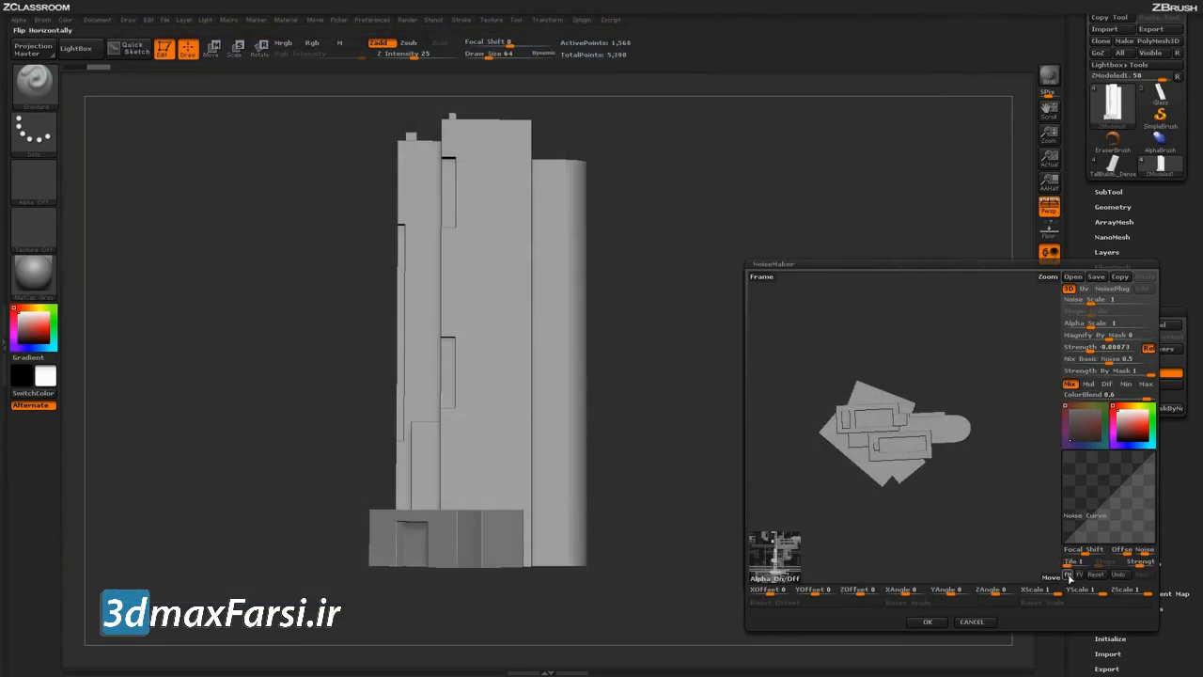
Step: Invert the noise curve, set Mix Basic Noise 0, Strength 0.24267, Offset about -0.4 and Alpha Scale about 2.19, and accept the noise
drag(1086, 348, 1055, 361)
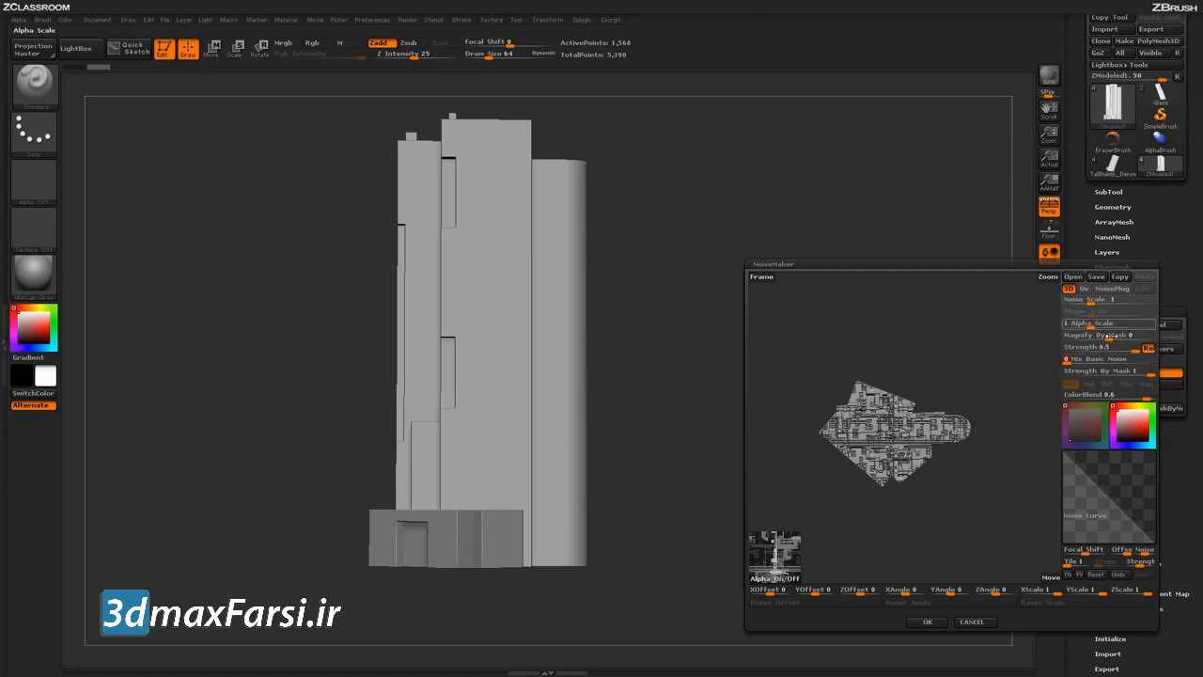
mouse_move(1132, 350)
mouse_down()
mouse_move(1122, 351)
mouse_move(1132, 350)
mouse_up()
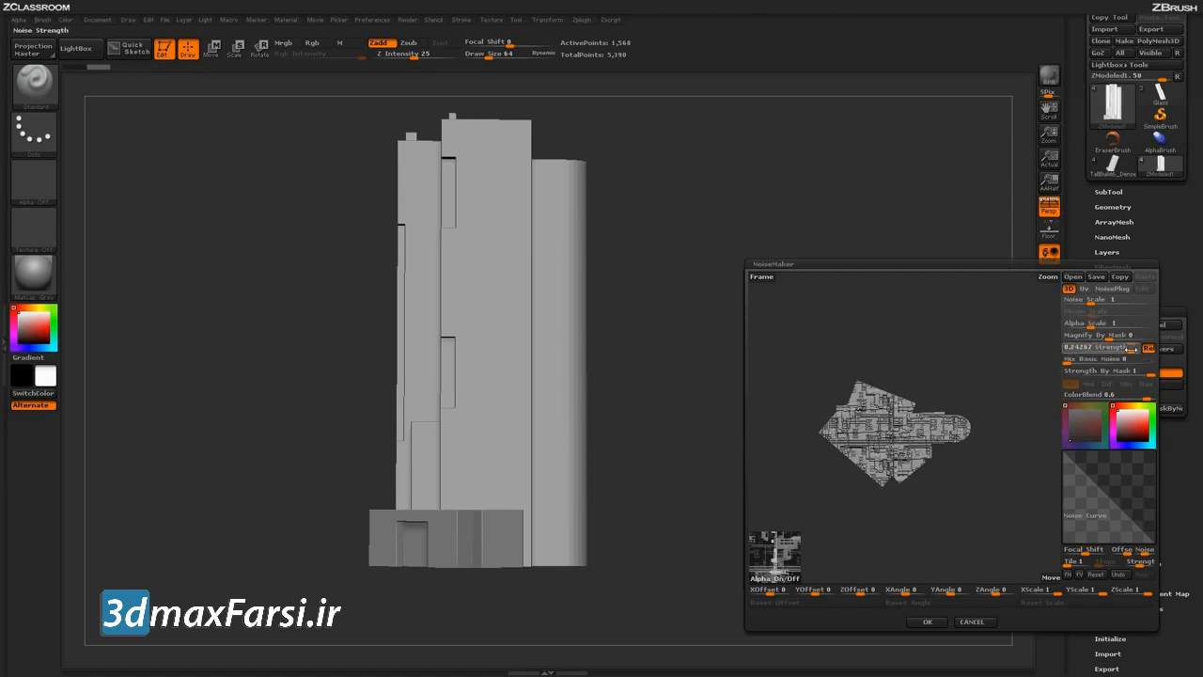
mouse_move(1092, 325)
mouse_down()
mouse_move(1108, 326)
mouse_move(1091, 326)
mouse_up()
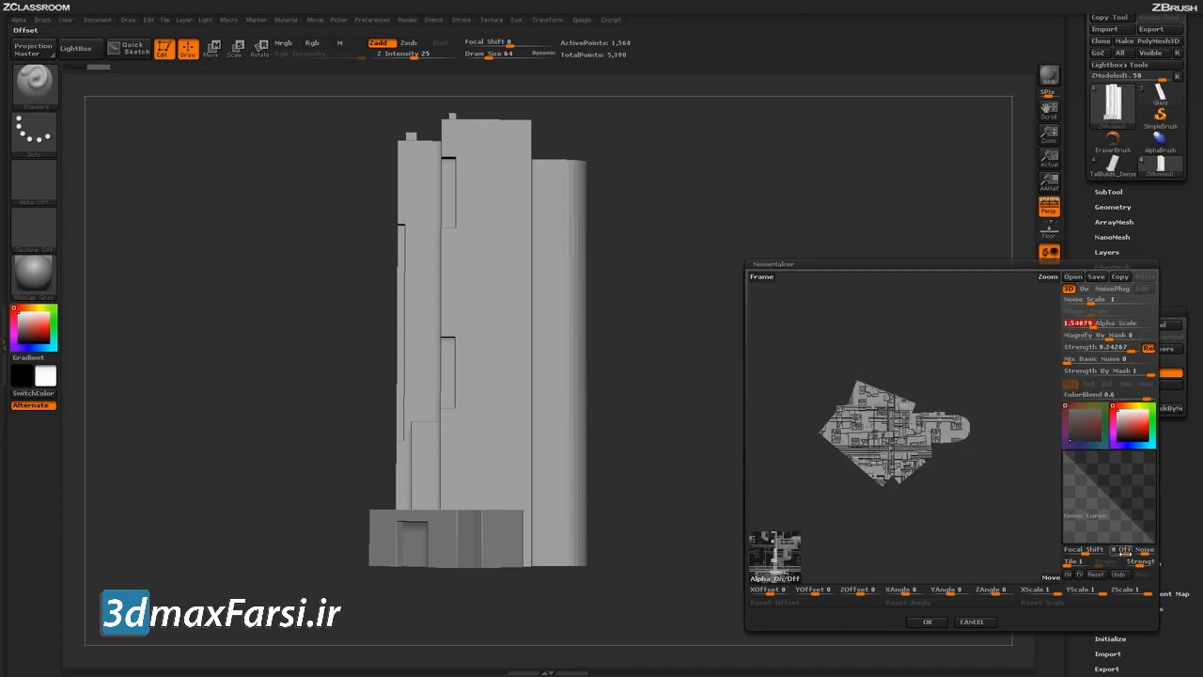
drag(1124, 553, 1119, 553)
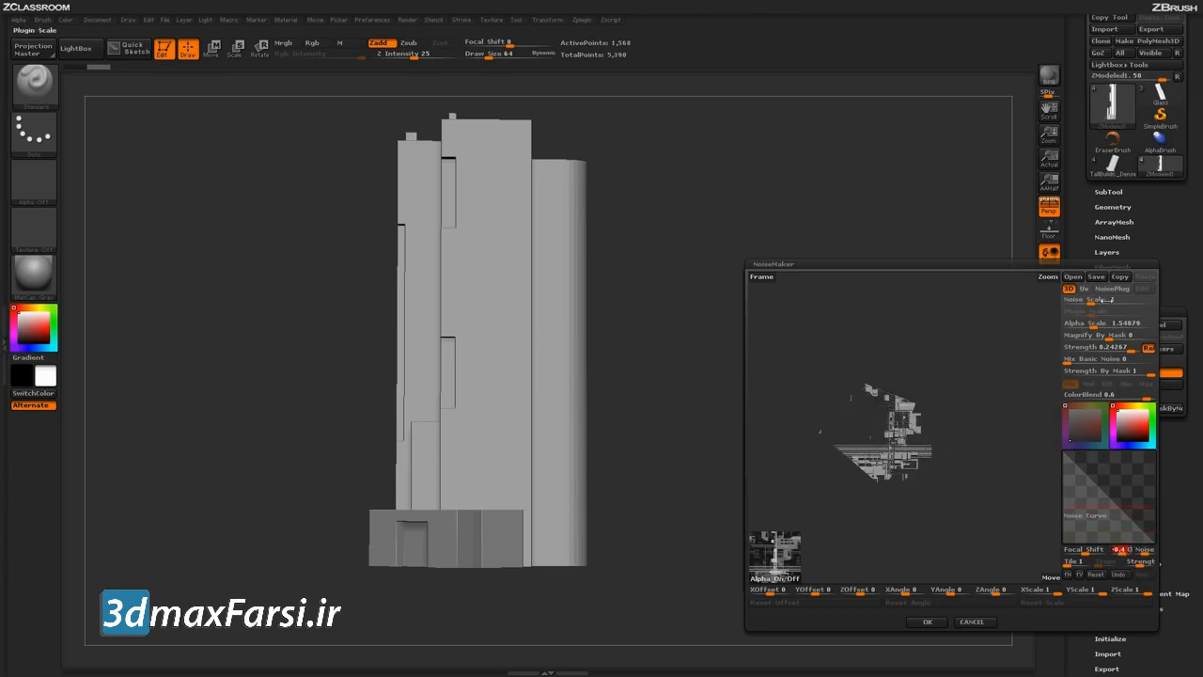
mouse_move(1093, 323)
mouse_down()
mouse_move(1118, 323)
mouse_move(1096, 327)
mouse_up()
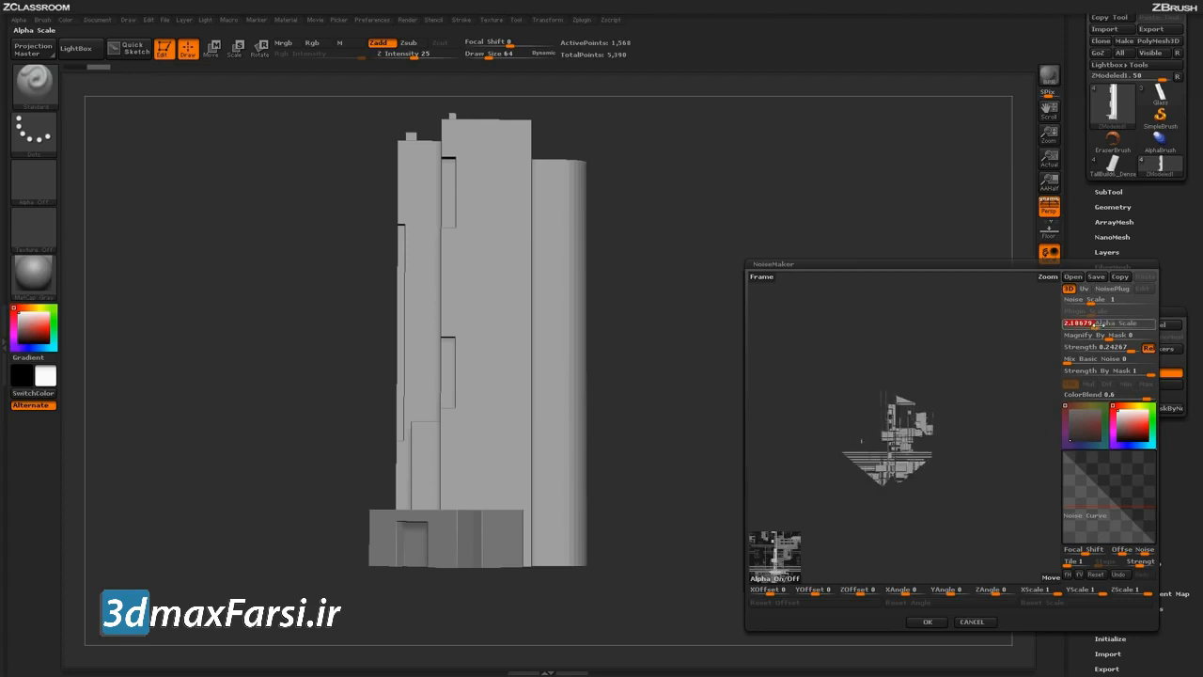
click(927, 623)
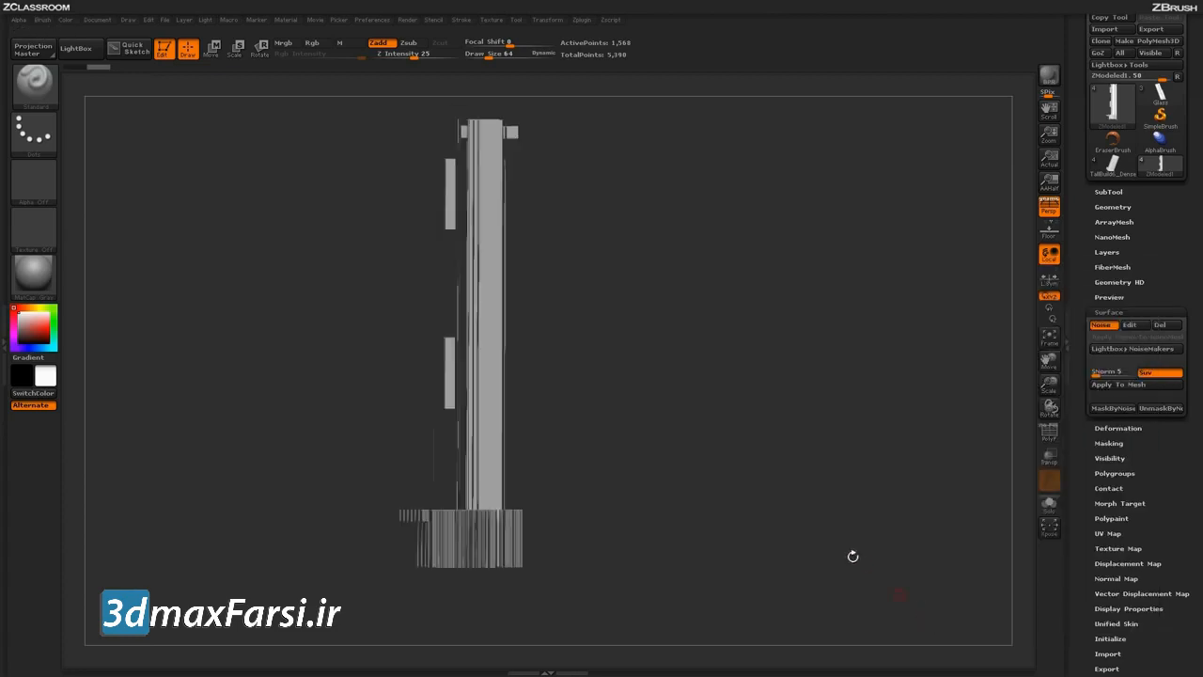
Step: Render the noise-cut ZModeled1 subtool with BPR and inspect its projected structures from several angles
drag(796, 499, 811, 475)
click(1049, 75)
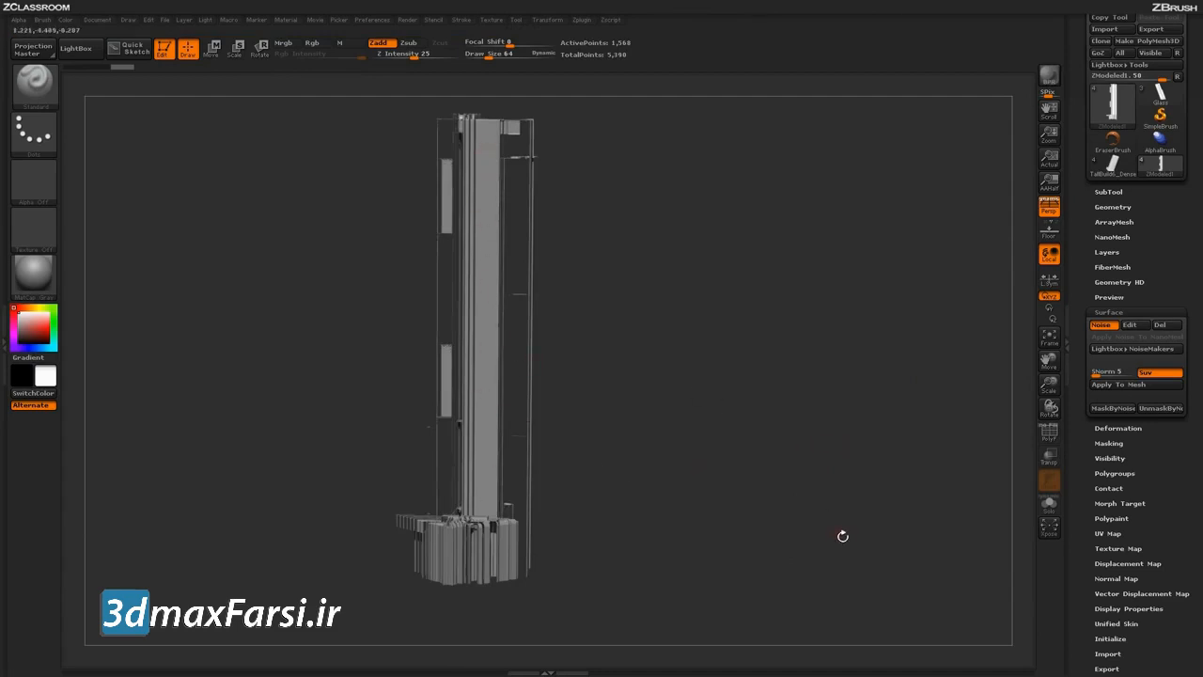
drag(712, 543, 715, 567)
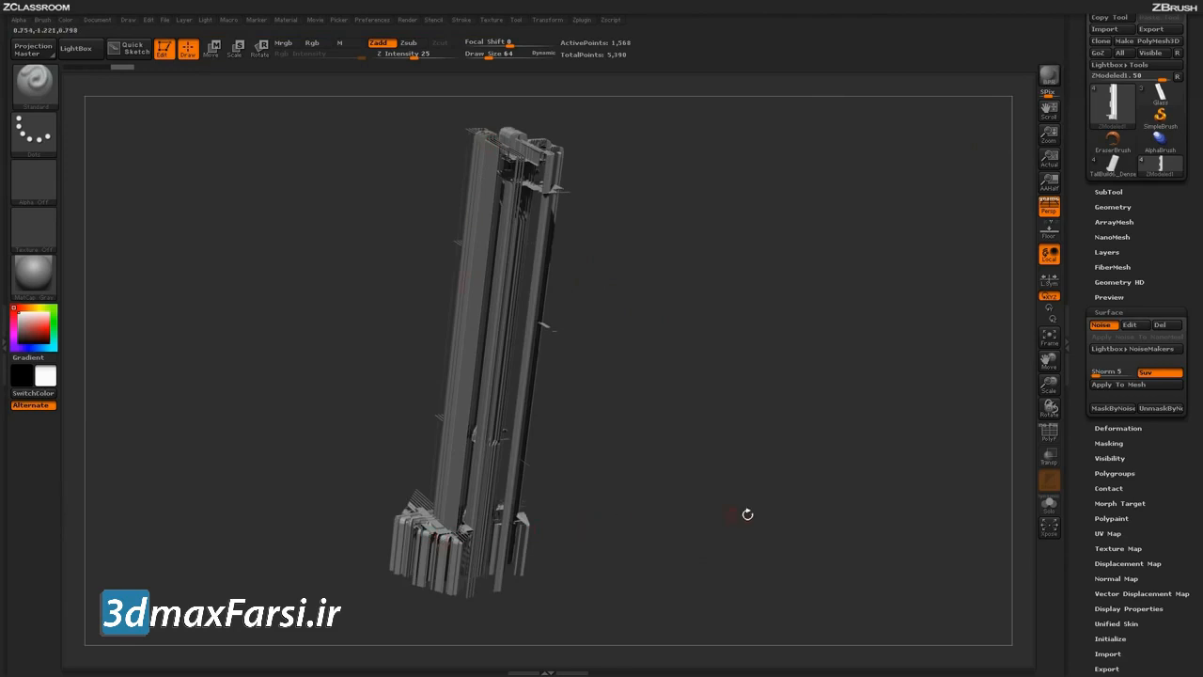
drag(750, 534, 794, 407)
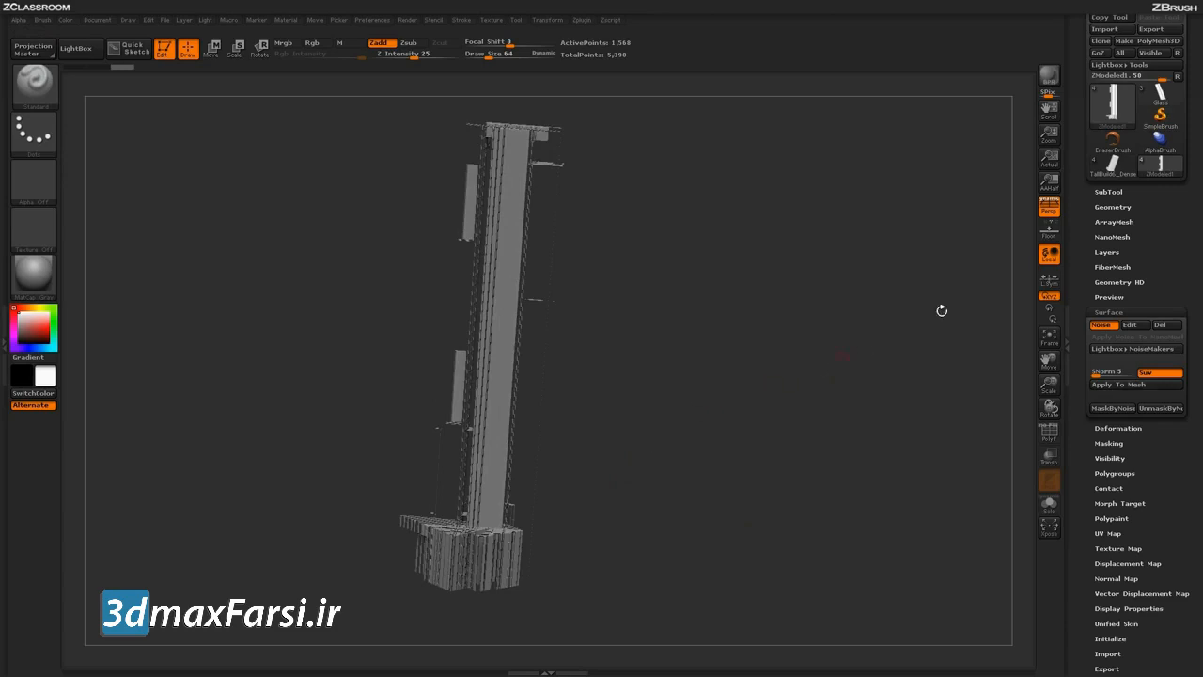
Step: Show the ZModeled and ZModeled2 subtools together with ZModeled1 and render the combined building with BPR from several sides
click(1110, 193)
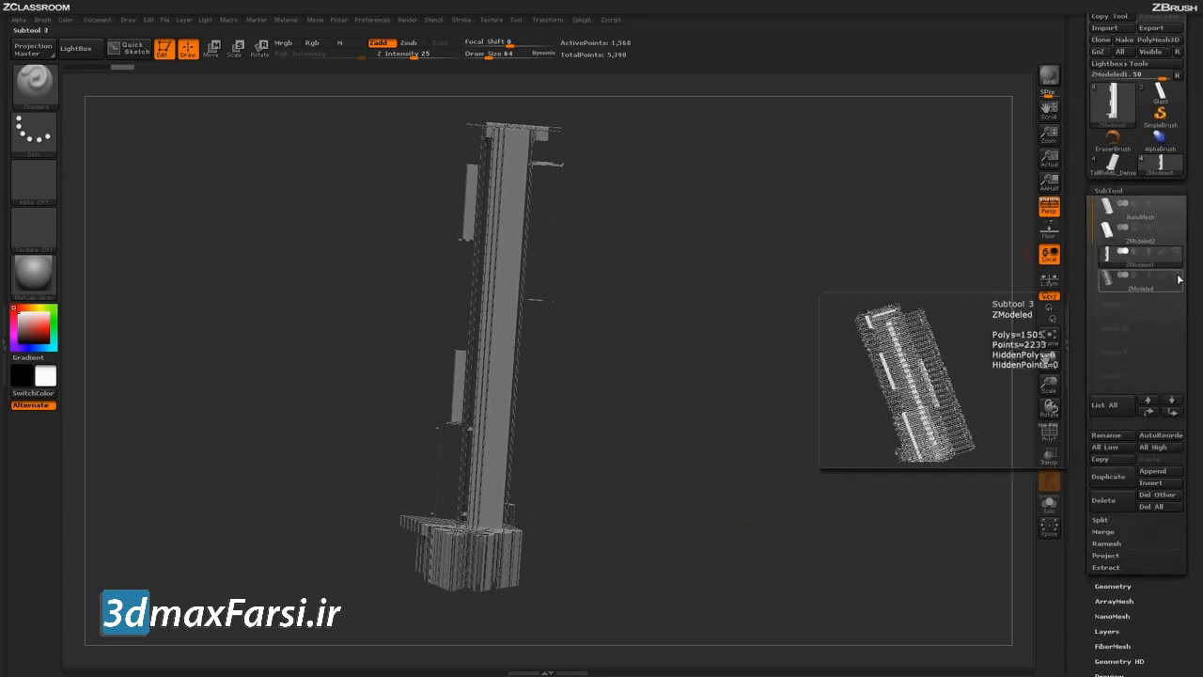
click(1179, 232)
mouse_move(883, 481)
mouse_down()
mouse_move(864, 486)
mouse_move(874, 515)
mouse_move(887, 475)
mouse_up()
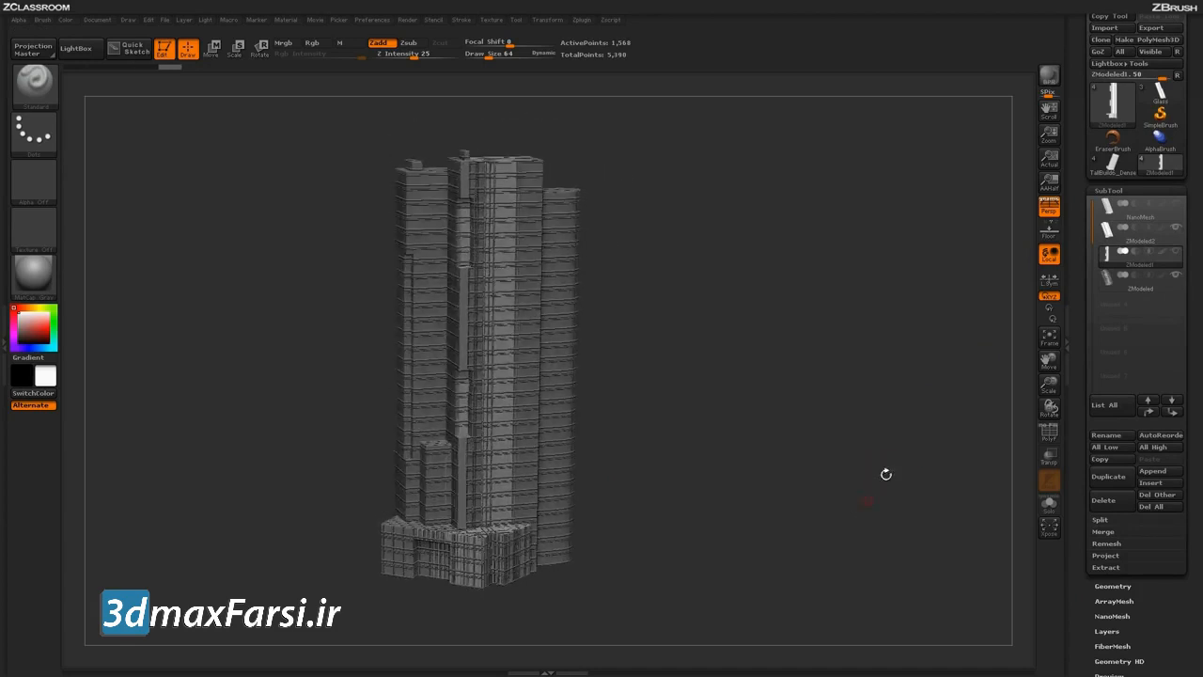
click(1055, 82)
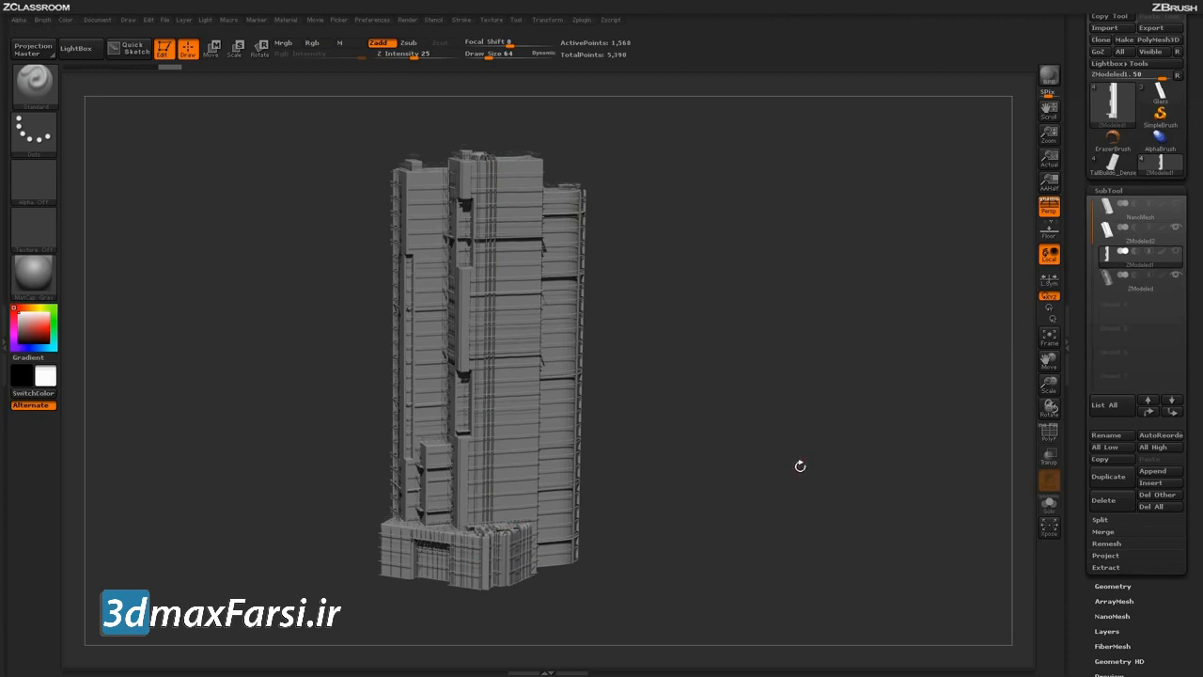
drag(748, 466, 780, 434)
click(1057, 75)
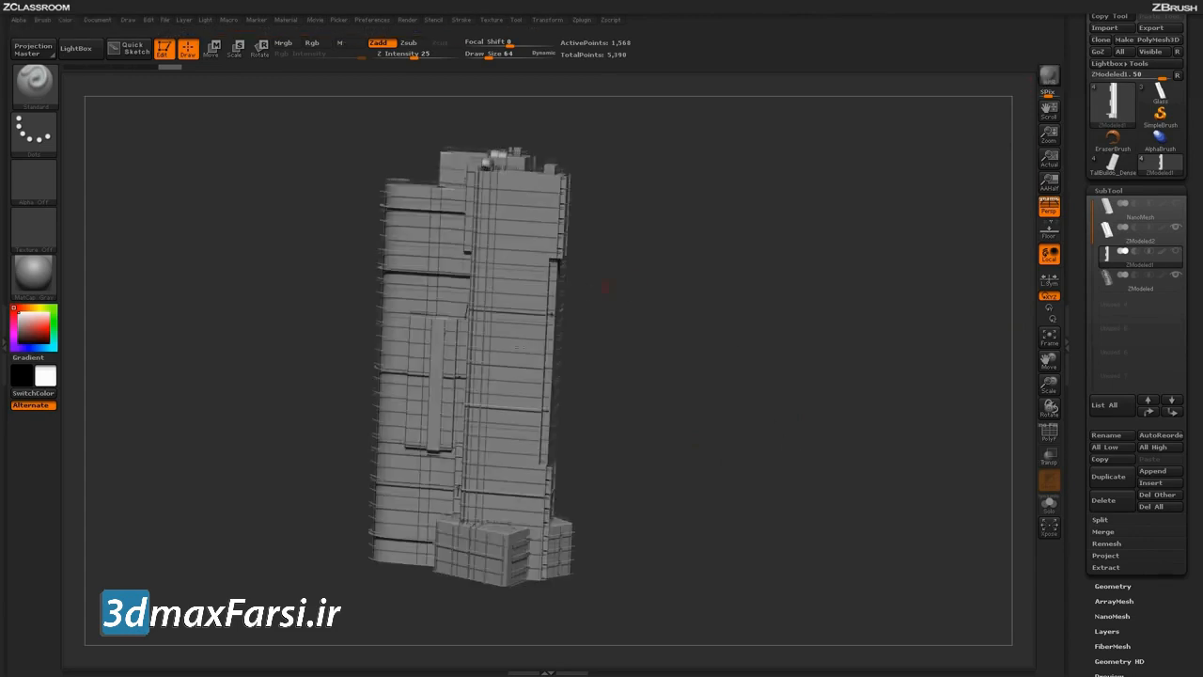
drag(766, 526, 749, 544)
click(1045, 73)
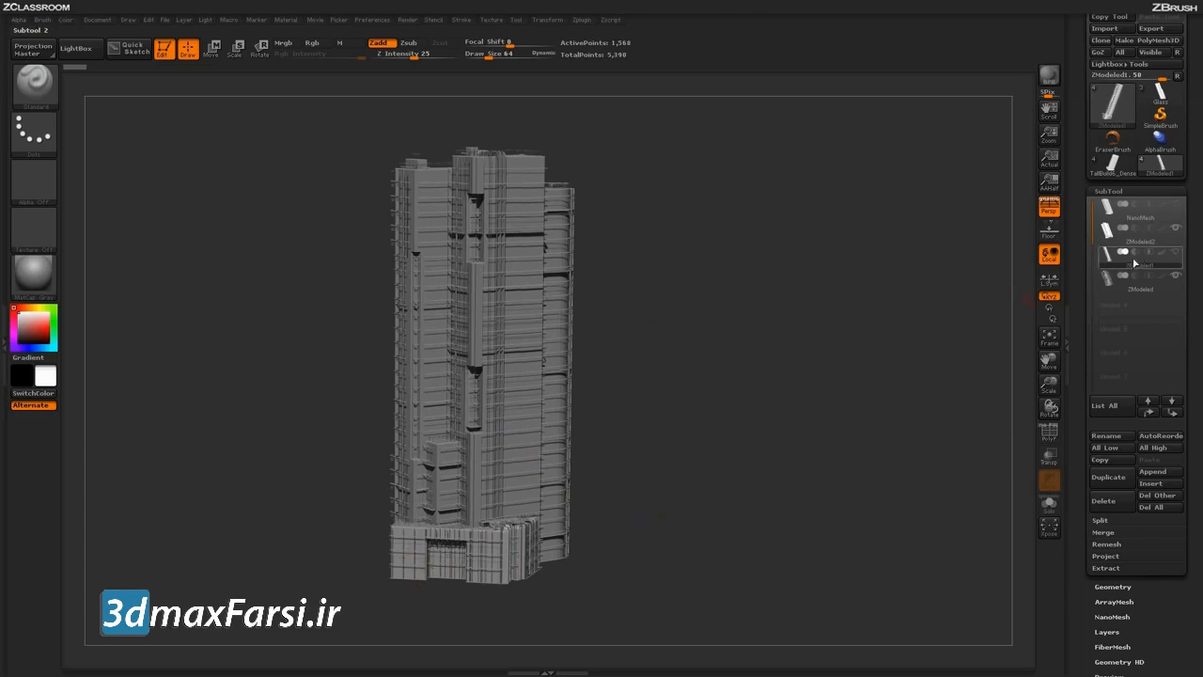
Step: Isolate the ZModeled1 subtool with Solo and switch off its surface noise
click(1049, 505)
drag(842, 521, 720, 486)
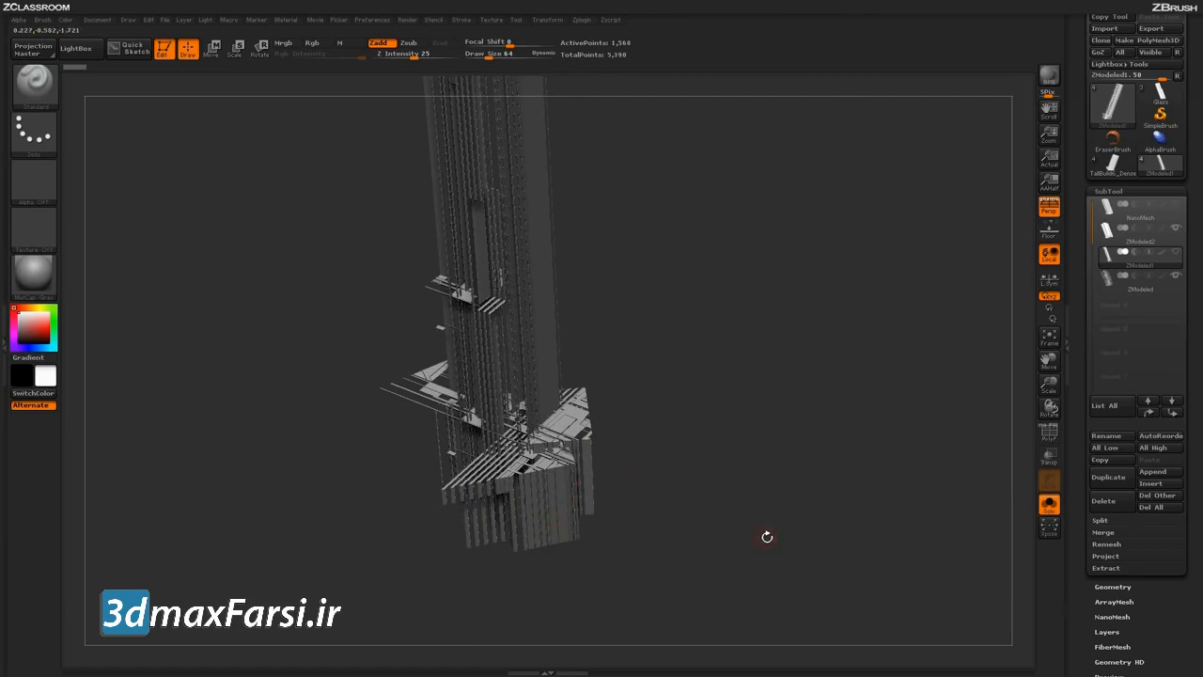
scroll(1123, 427, down, 10)
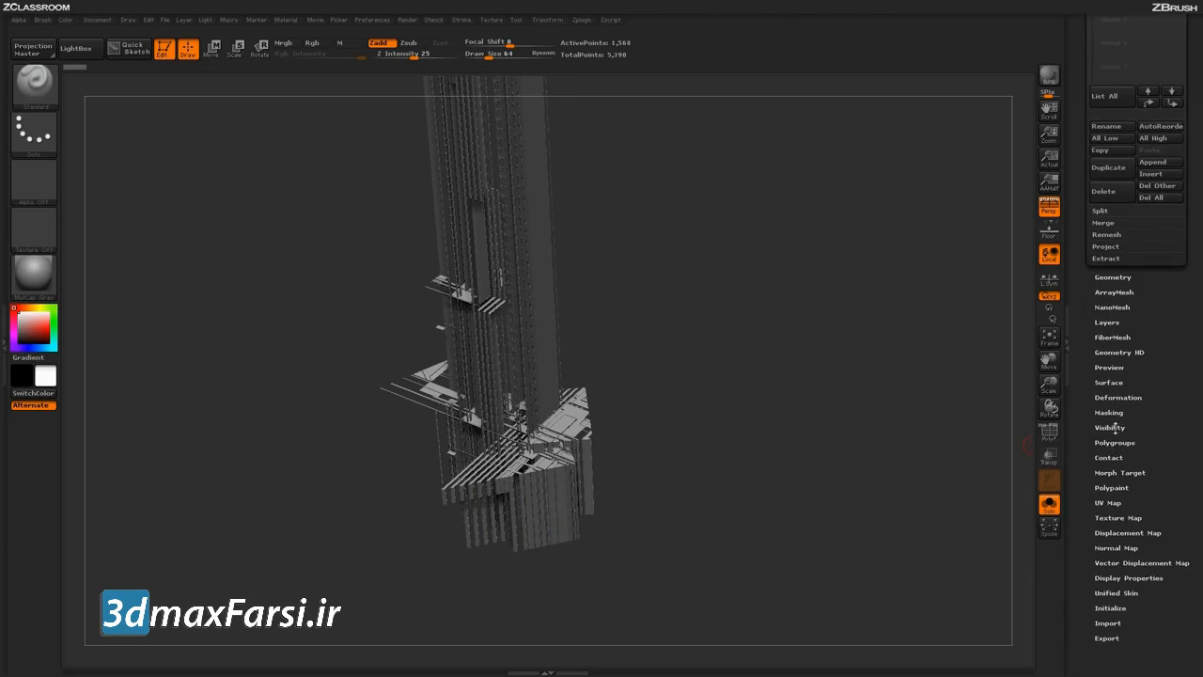
click(1110, 382)
click(1102, 194)
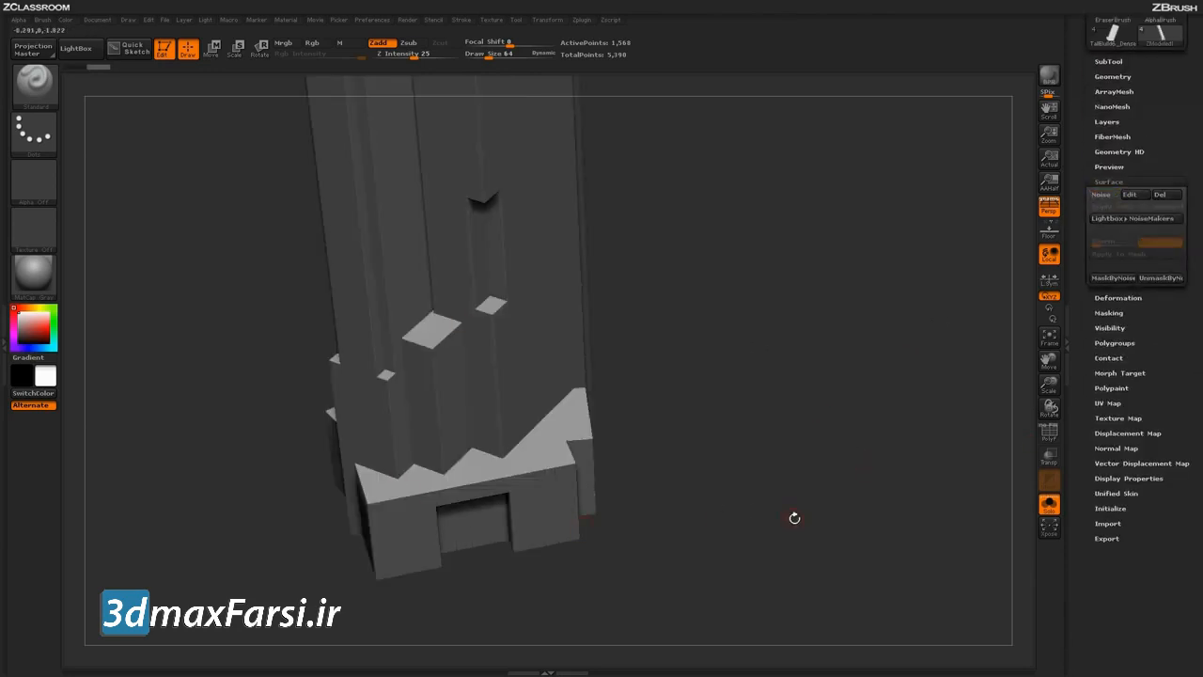
Step: Turn on the polyframe display and hide the purple front-wall polygroup of the building's base
click(1047, 432)
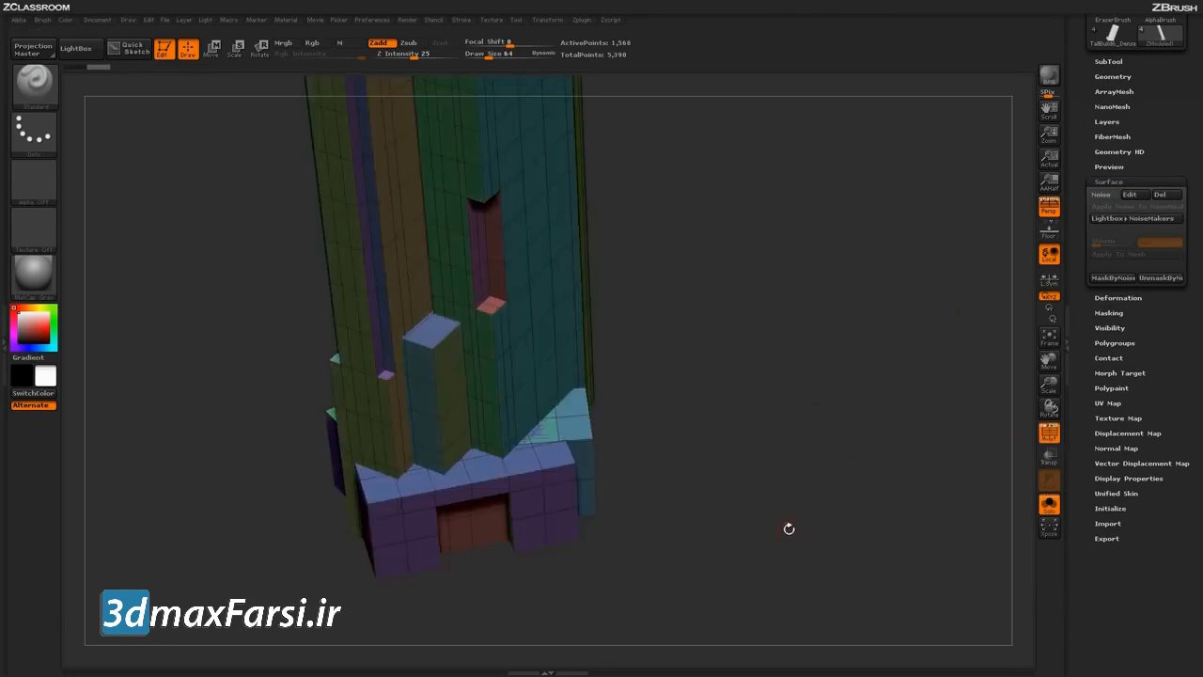
drag(778, 540, 657, 443)
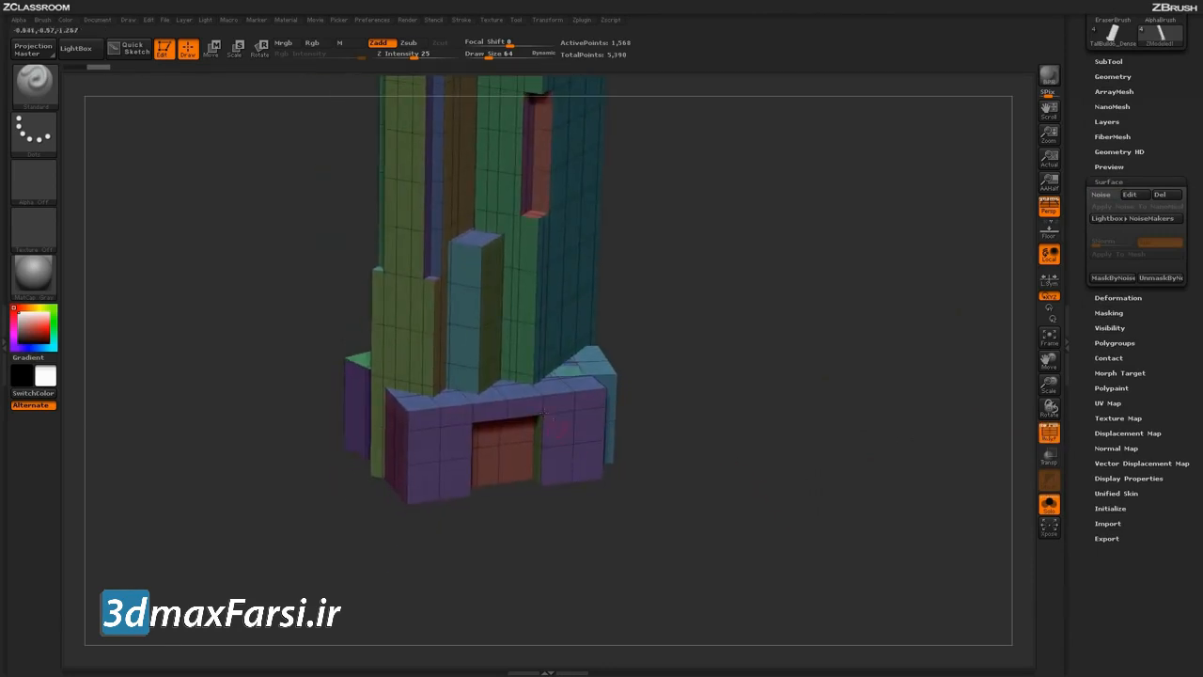
drag(771, 380, 720, 420)
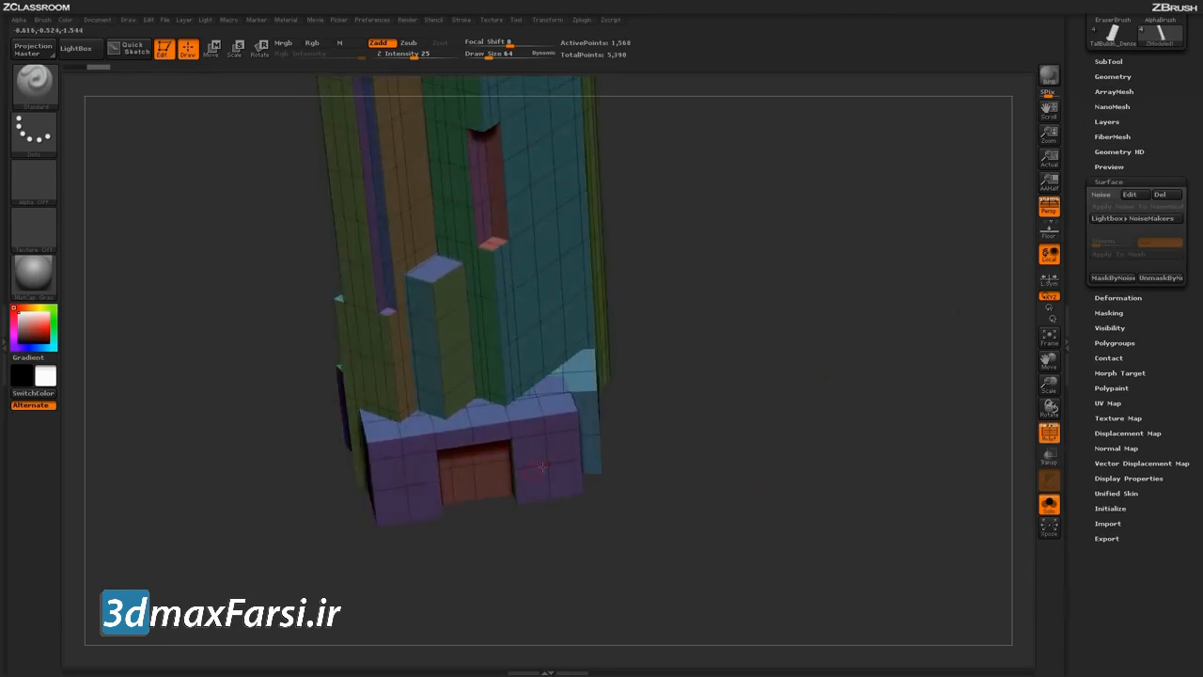
key(ctrl+shift)
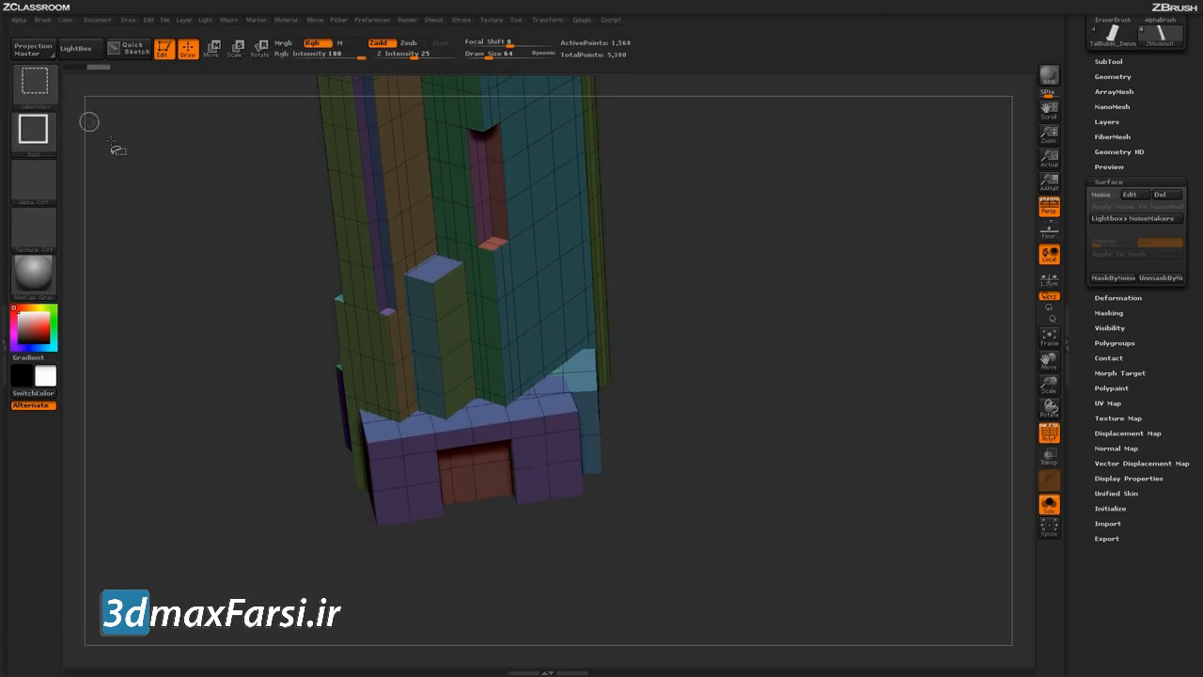
ctrl+shift+click(554, 475)
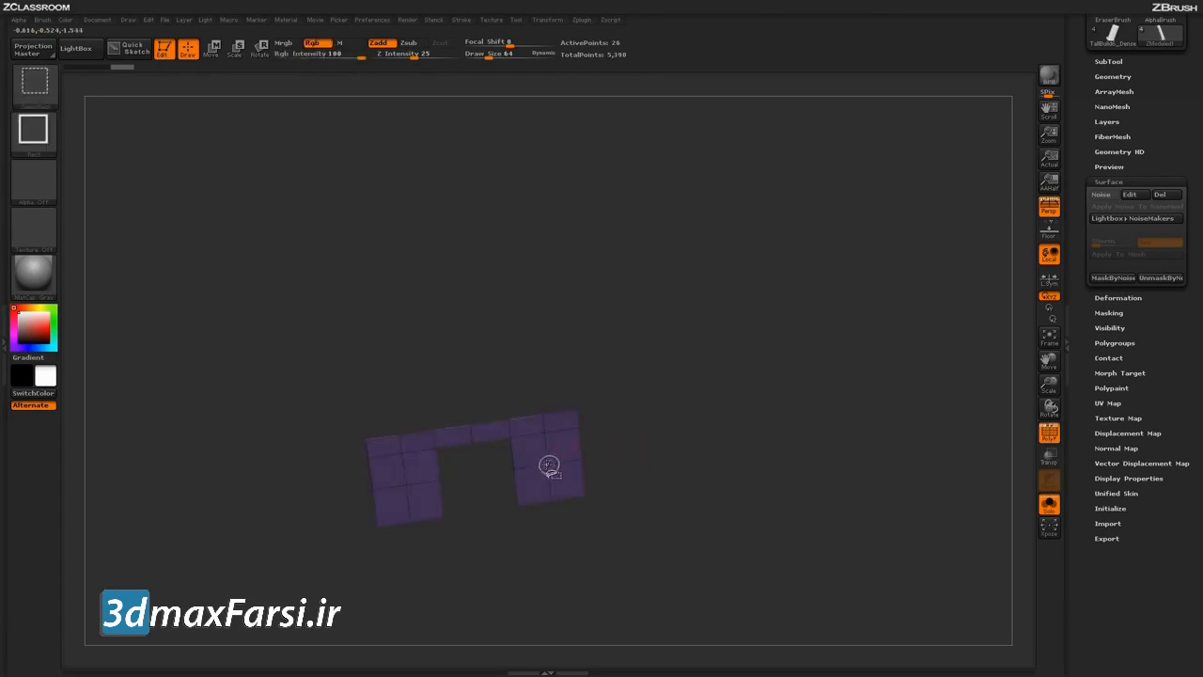
ctrl+shift+click(568, 454)
key(ctrl+shift)
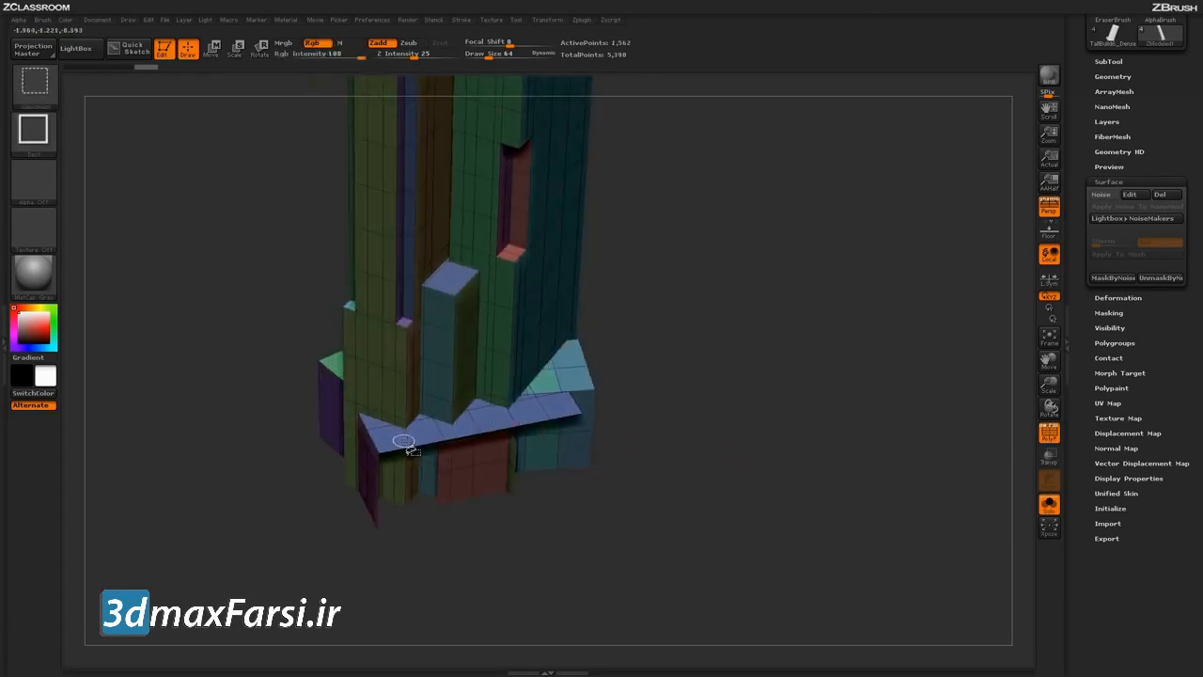
Step: Hide the blue ledge and red front-wall polygroups at the building's base
drag(760, 460, 585, 457)
key(ctrl+shift)
ctrl+shift+click(588, 471)
drag(601, 545, 645, 526)
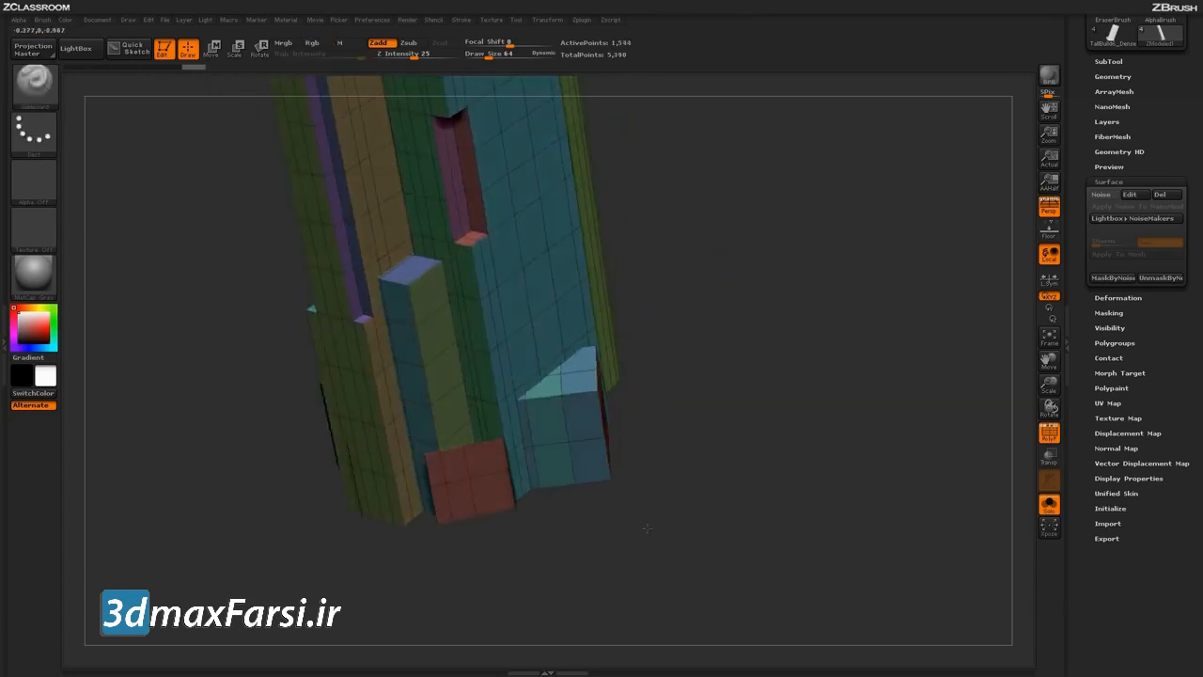
ctrl+shift+click(468, 480)
drag(584, 498, 720, 487)
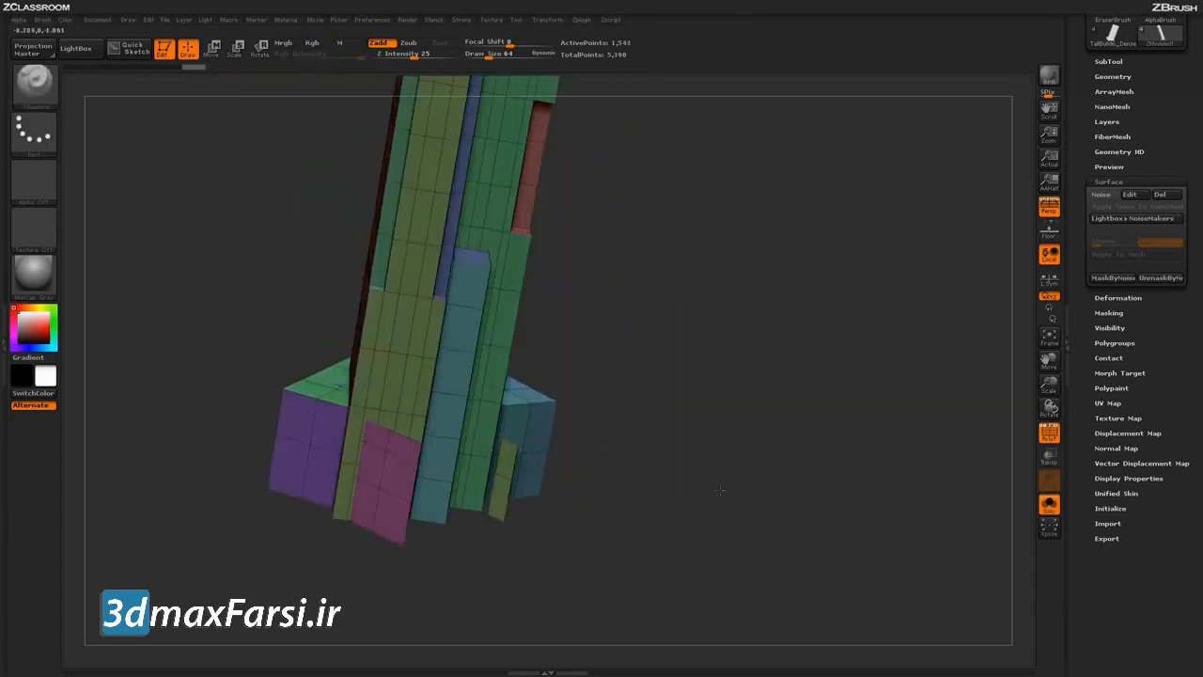
Step: Hide the small olive, inner and pink wall polygroups remaining around the front of the building's base
ctrl+shift+click(505, 480)
drag(611, 470, 470, 489)
ctrl+shift+click(457, 485)
drag(431, 527, 389, 483)
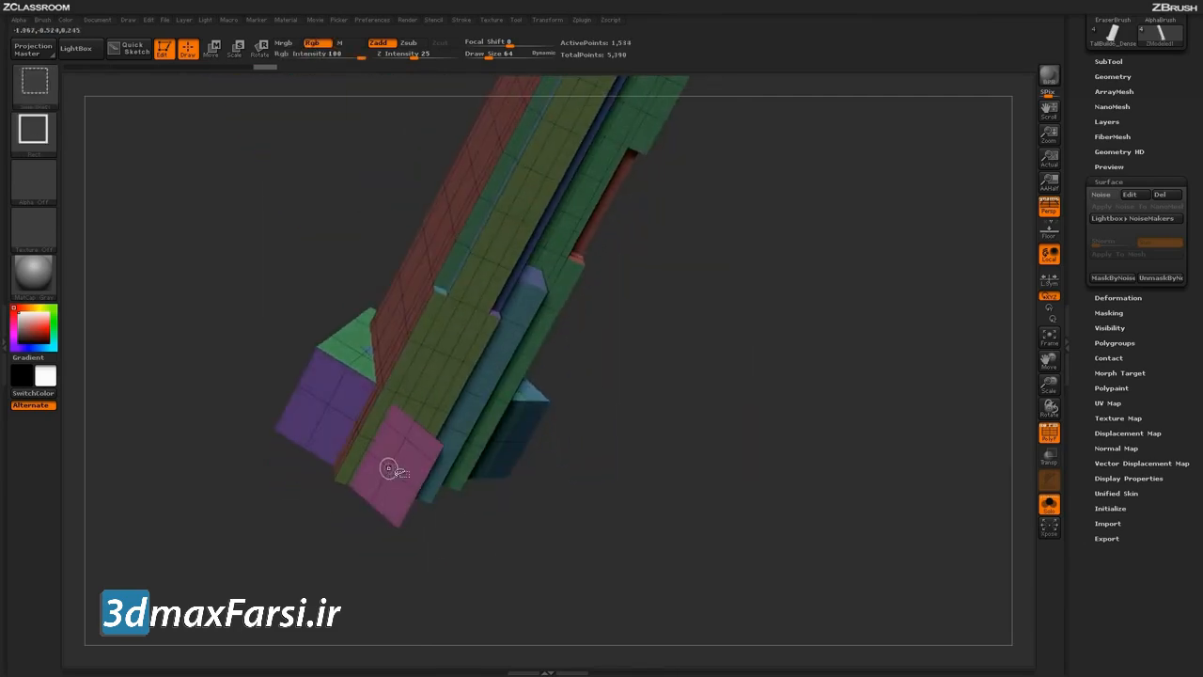
ctrl+shift+click(389, 483)
mouse_move(579, 487)
mouse_down()
mouse_move(720, 508)
mouse_move(717, 448)
mouse_move(680, 491)
mouse_move(695, 539)
mouse_move(688, 517)
mouse_up()
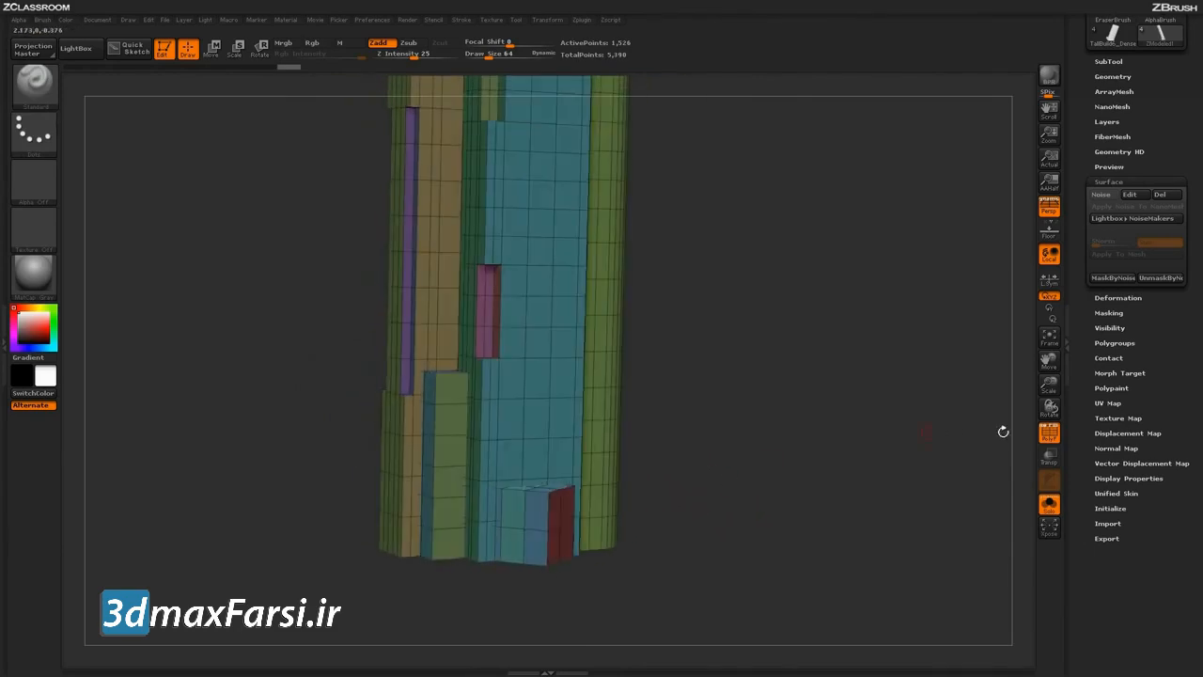
Step: Turn off the polyframe display, switch the ZModeled1 subtool's surface noise back on and show all building subtools together
click(1049, 433)
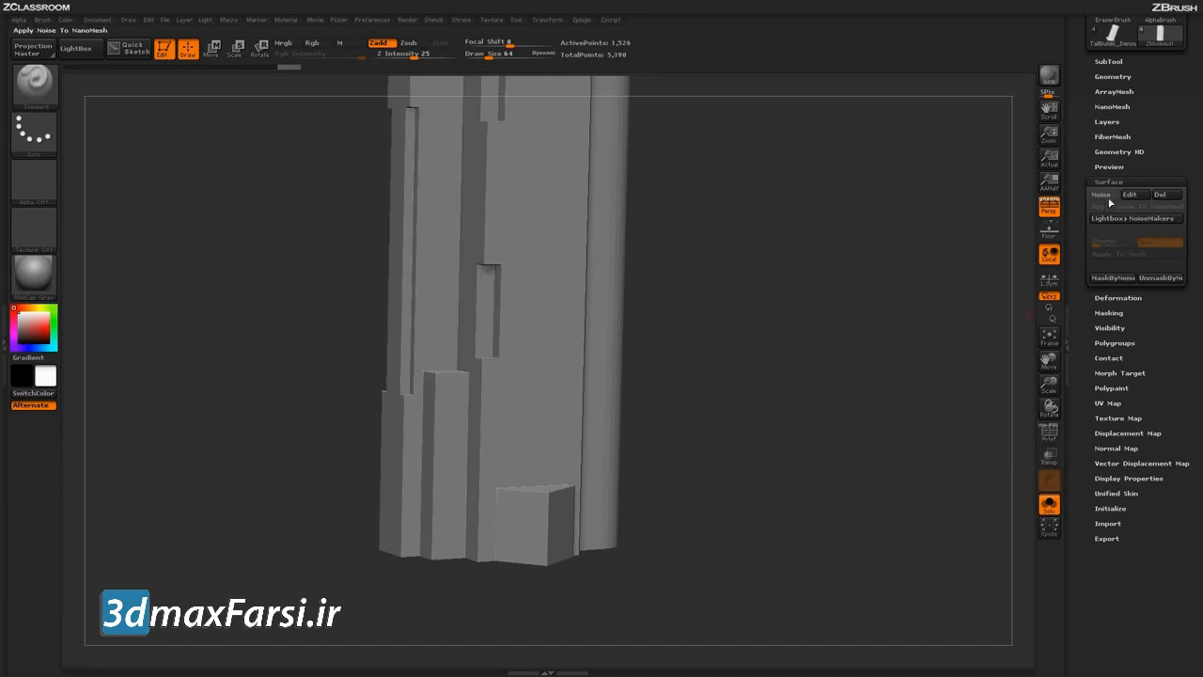
click(1101, 193)
drag(791, 449, 740, 520)
click(1048, 508)
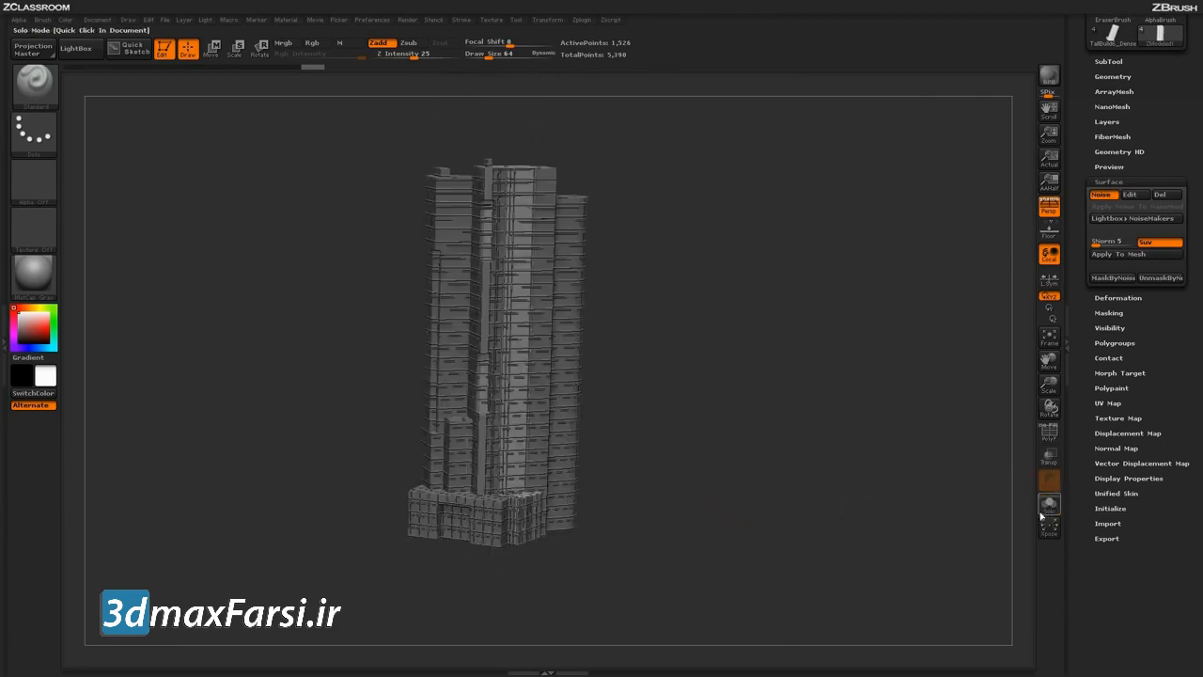
drag(866, 549, 849, 489)
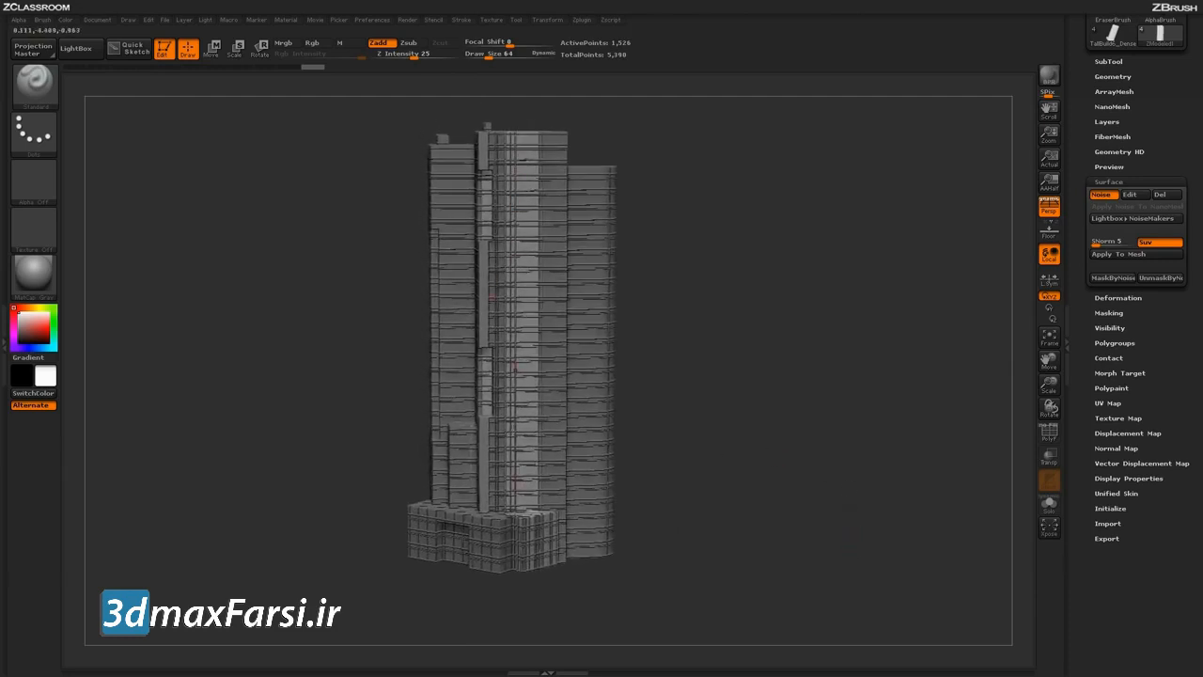
Step: Render the combined building with BPR and view it from a slightly different side
click(1046, 74)
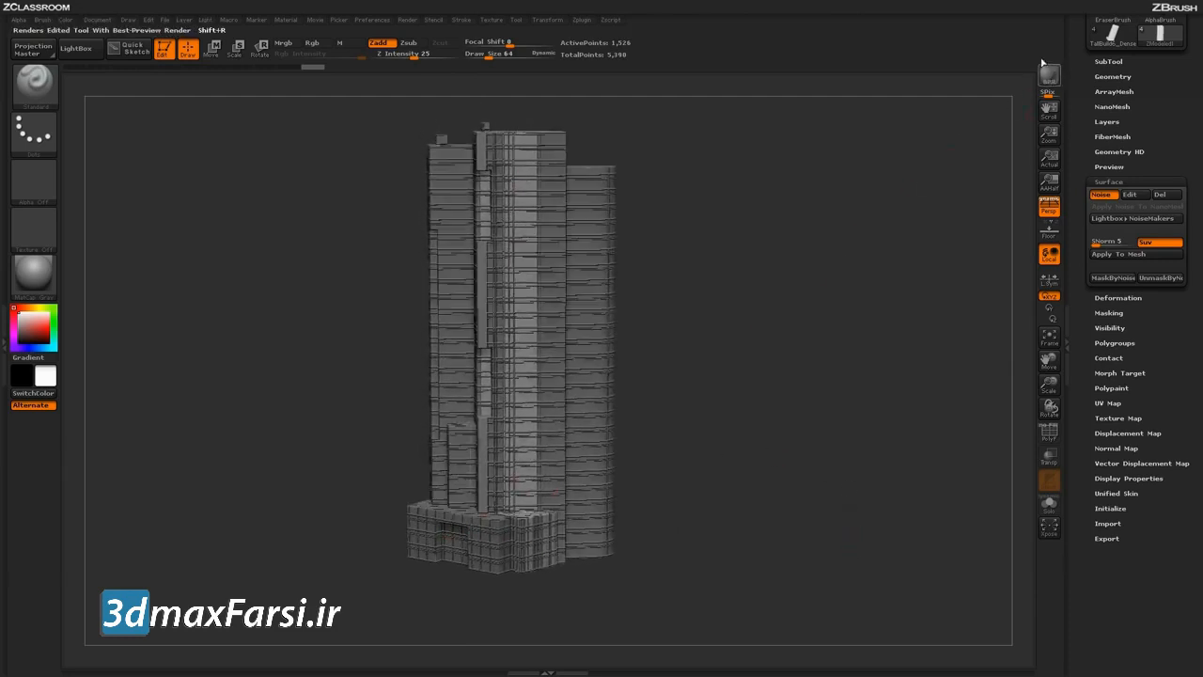
click(1050, 77)
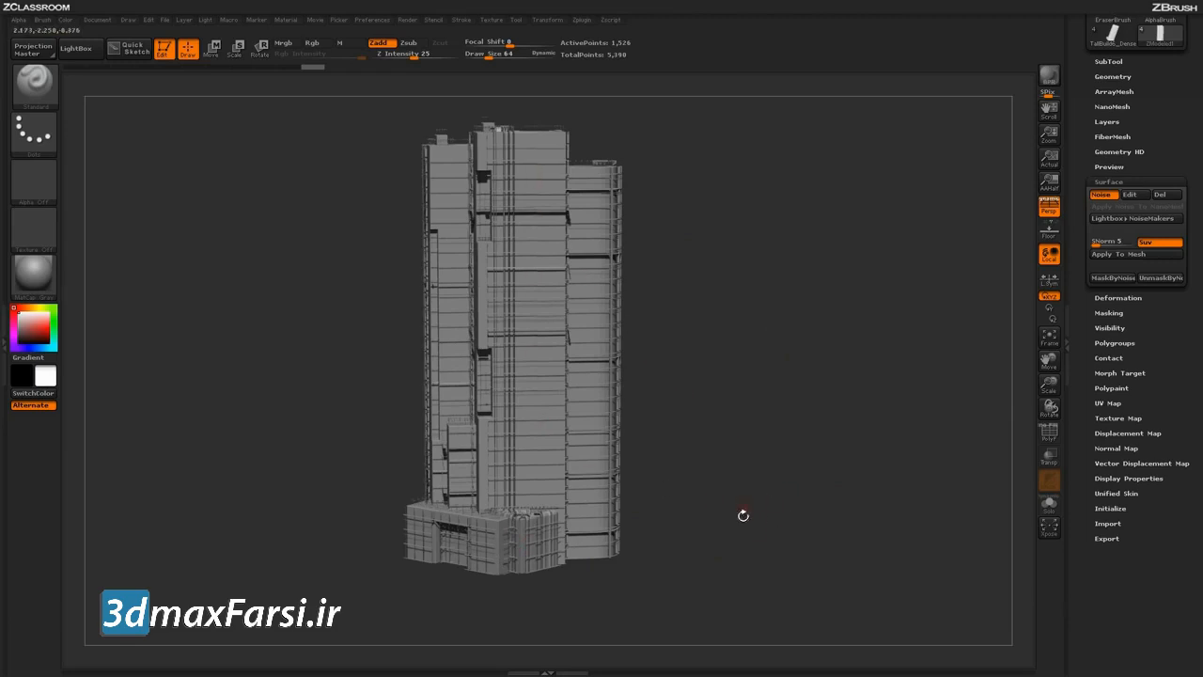
drag(753, 516, 750, 572)
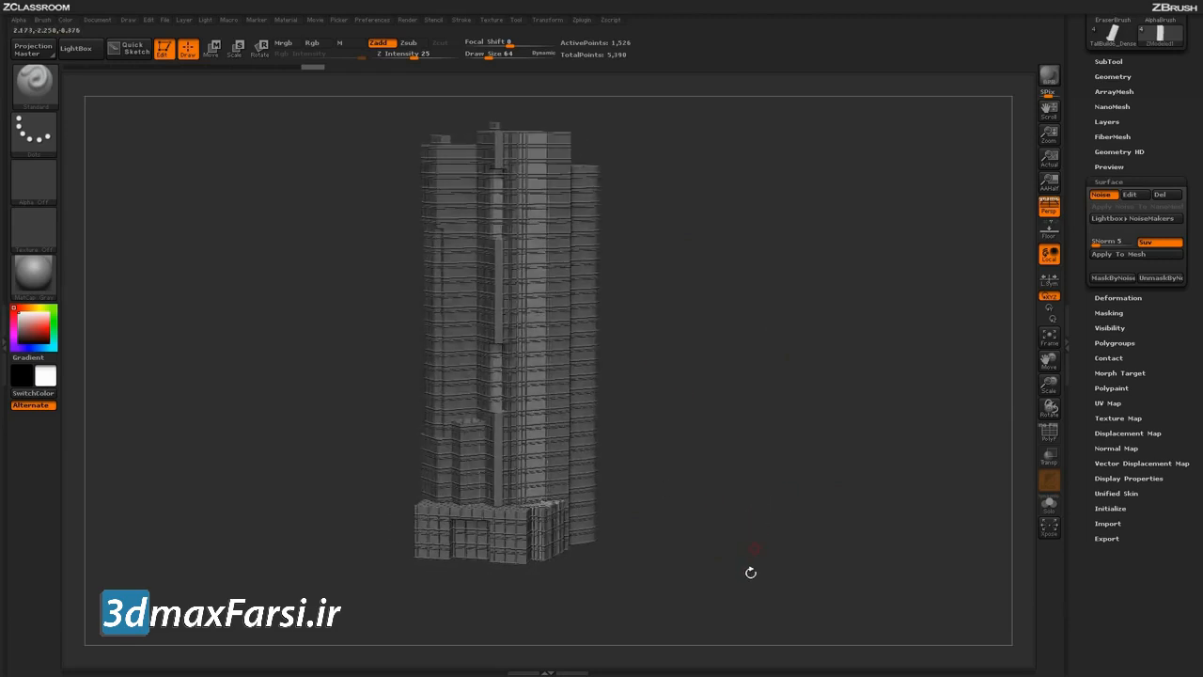
click(1096, 194)
drag(850, 516, 799, 449)
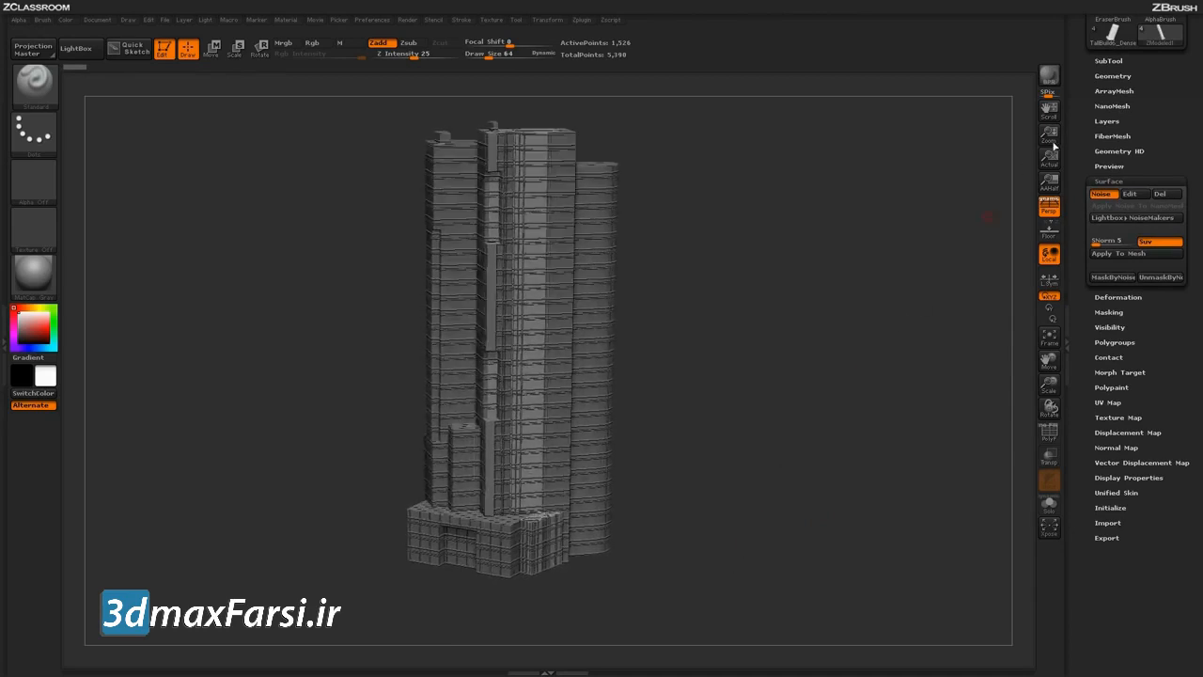
Step: Convert the ZModeled1 subtool's BPR noise detail to real geometry and isolate the result with Solo
click(1115, 76)
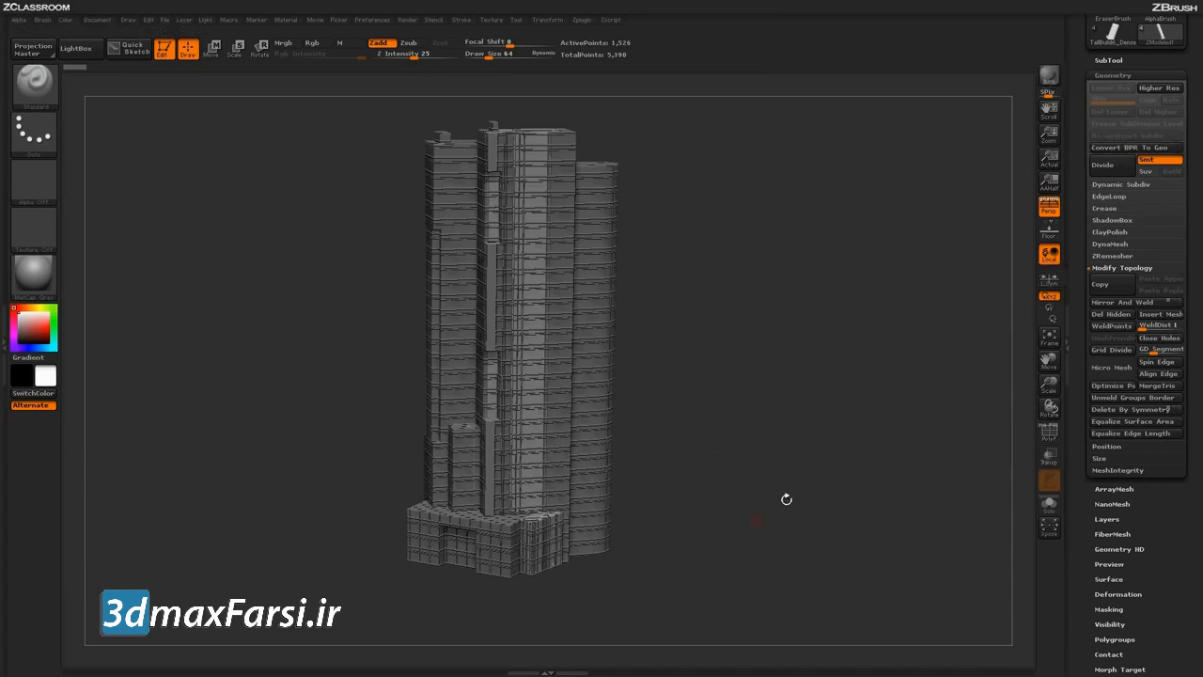
click(1120, 149)
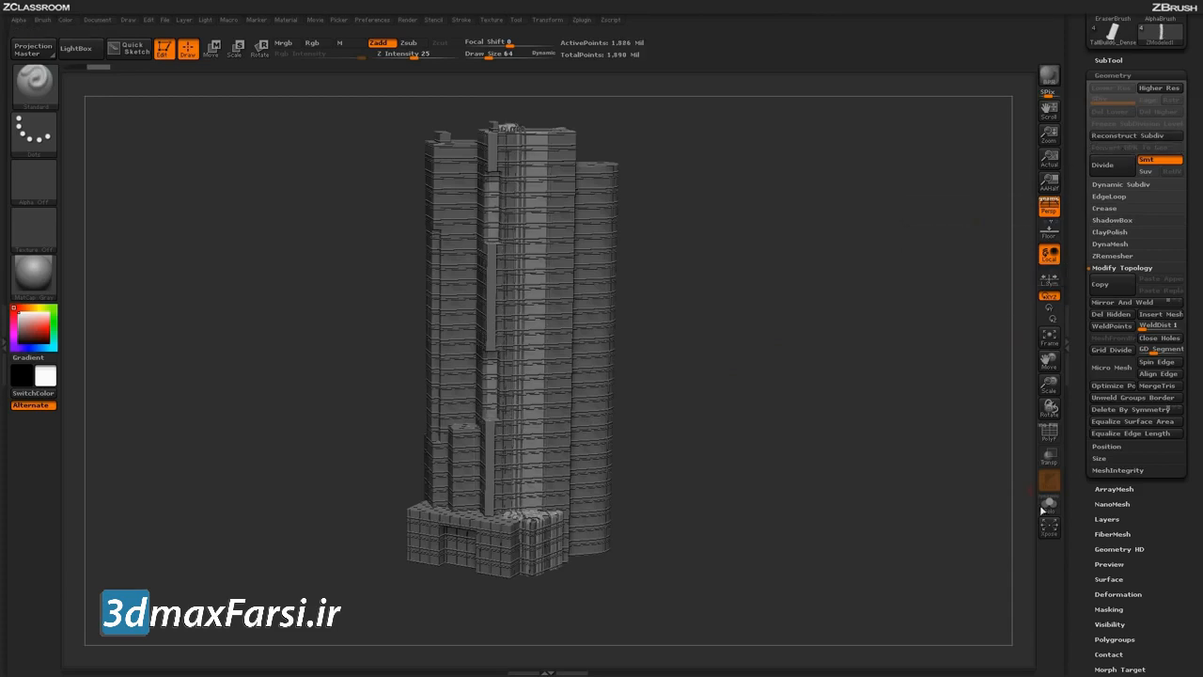
mouse_move(850, 542)
mouse_down()
mouse_move(878, 532)
mouse_move(849, 539)
mouse_move(852, 564)
mouse_move(824, 562)
mouse_move(849, 557)
mouse_up()
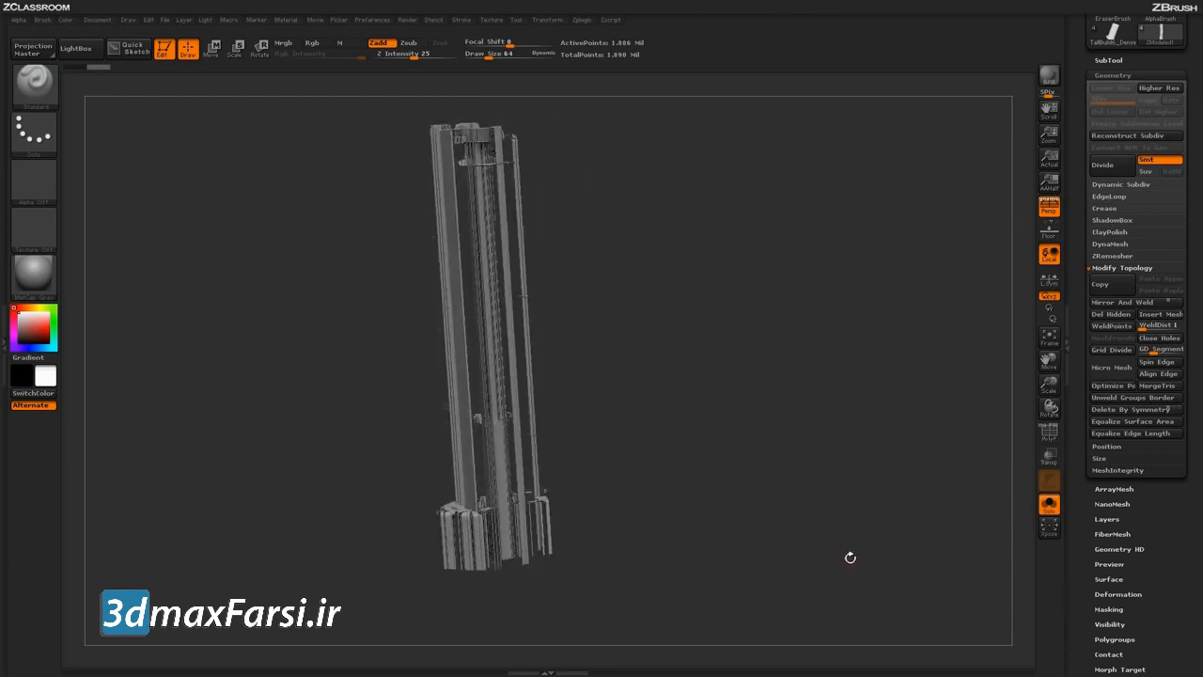
Step: Select the ZModeled subtool and convert its BPR noise detail to real geometry
click(1115, 60)
click(1156, 160)
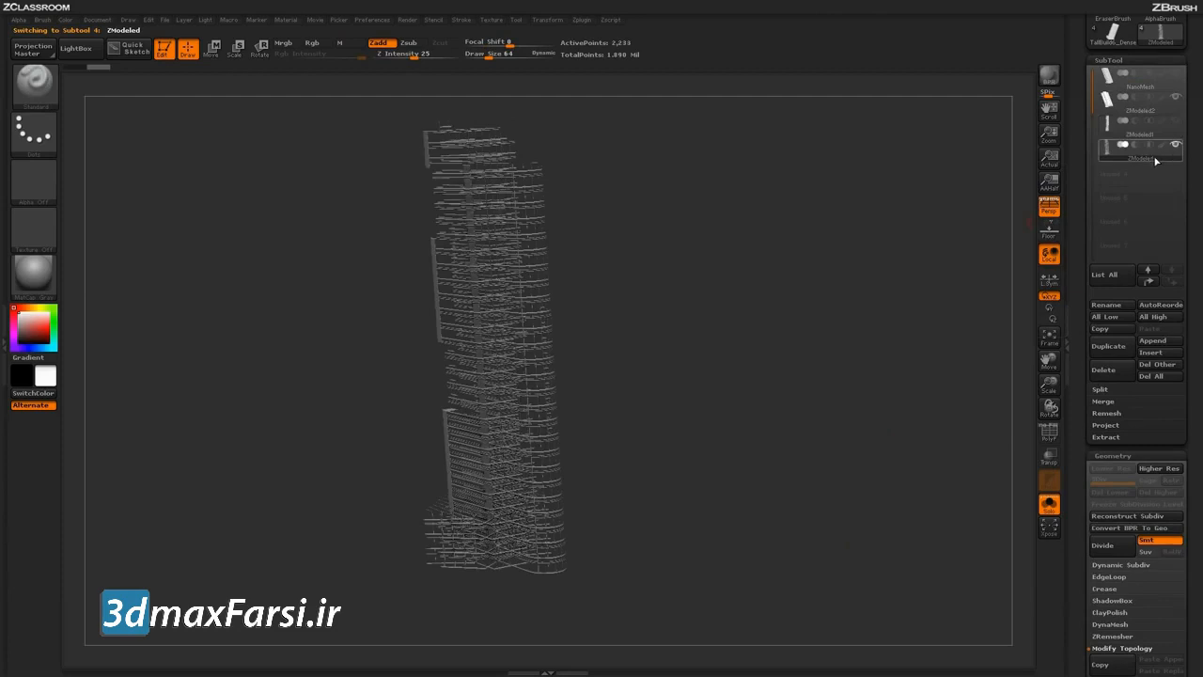
drag(818, 467, 836, 473)
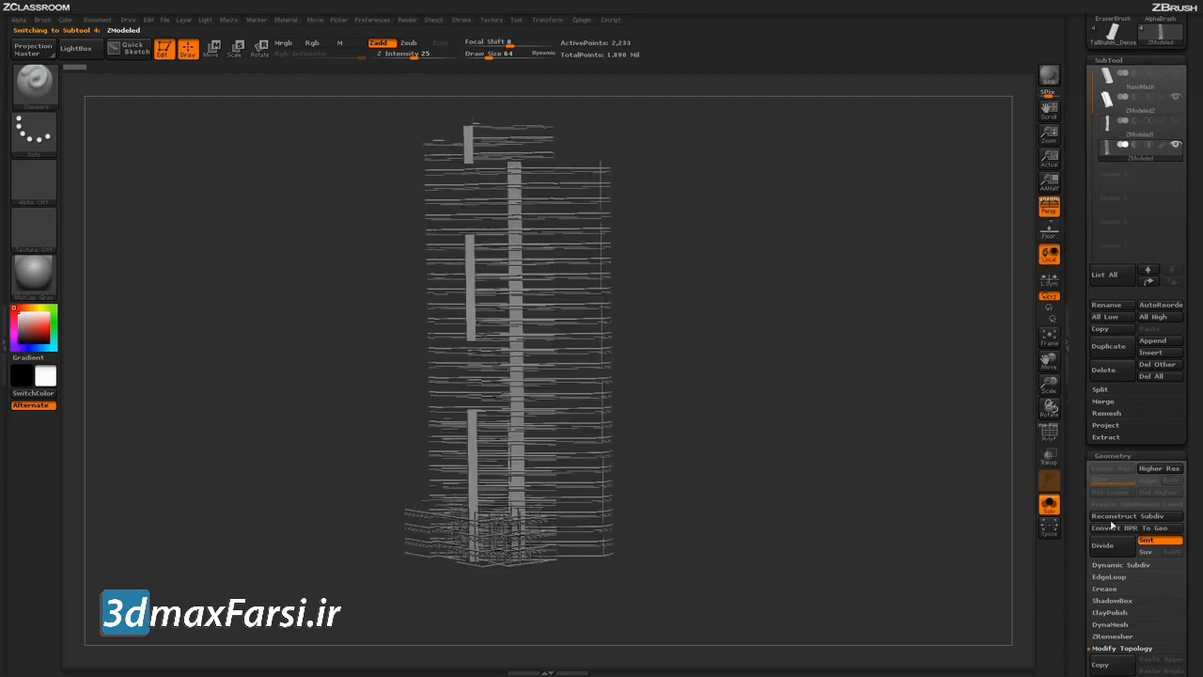
click(1115, 528)
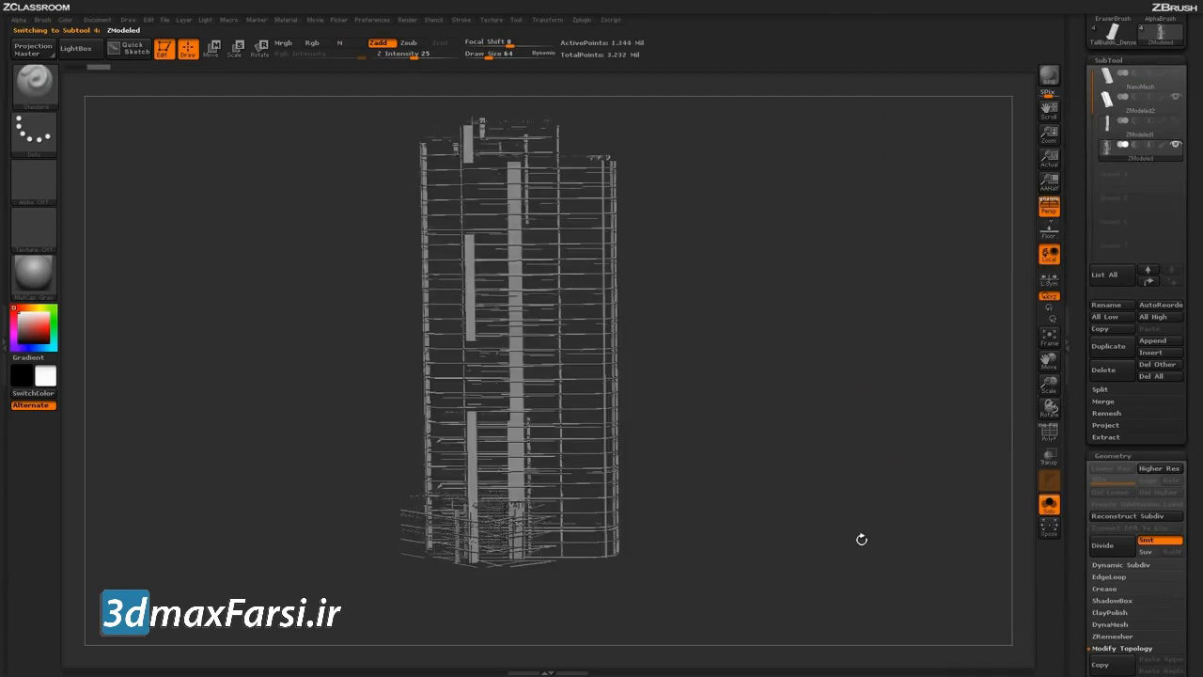
drag(846, 530, 859, 586)
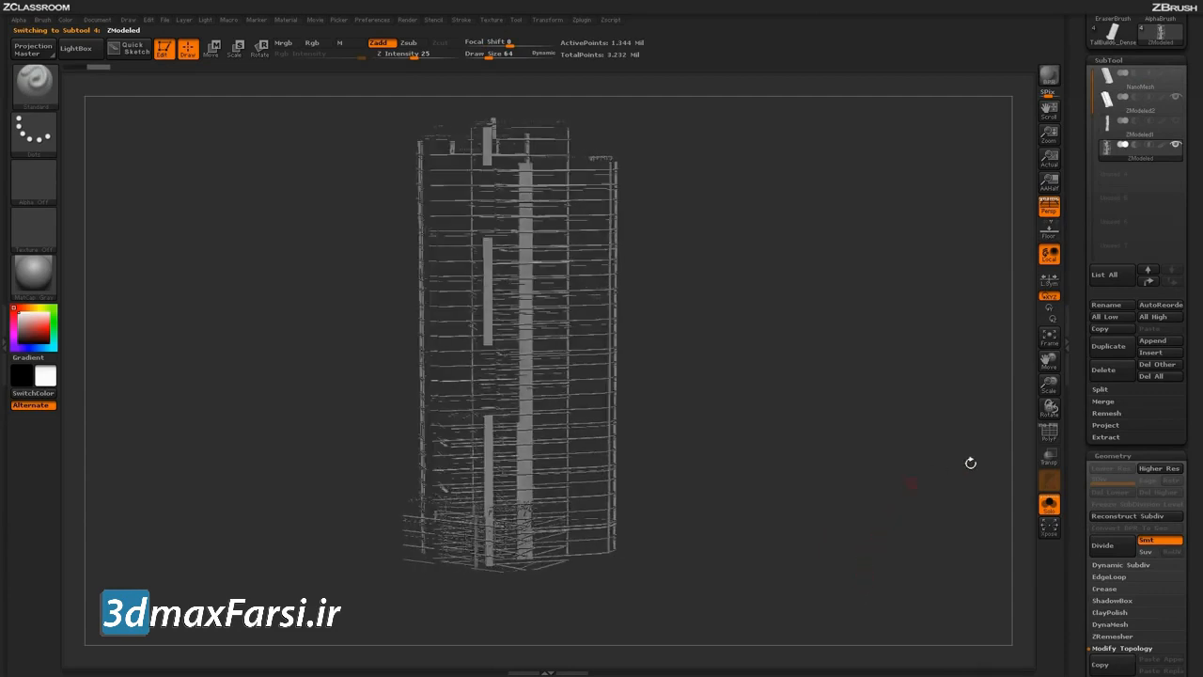
Step: Leave Solo and inspect the whole building with the converted geometry from several angles
click(1049, 505)
drag(854, 524, 856, 542)
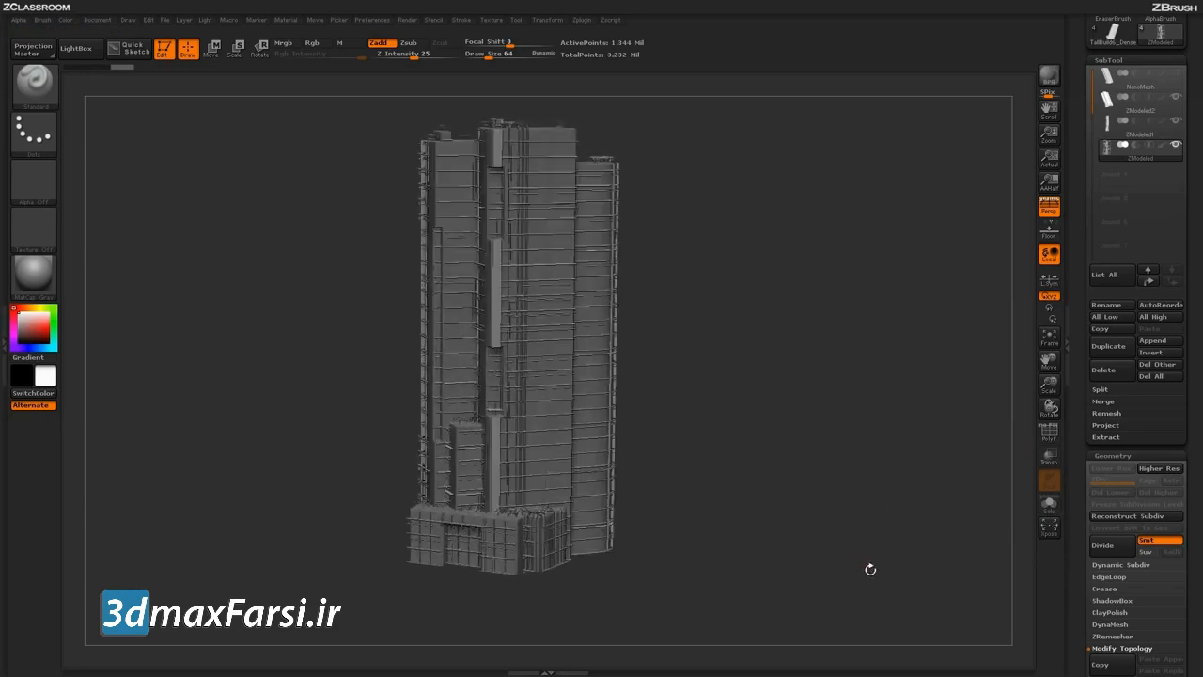
mouse_move(859, 574)
mouse_down()
mouse_move(872, 574)
mouse_move(869, 616)
mouse_move(881, 571)
mouse_up()
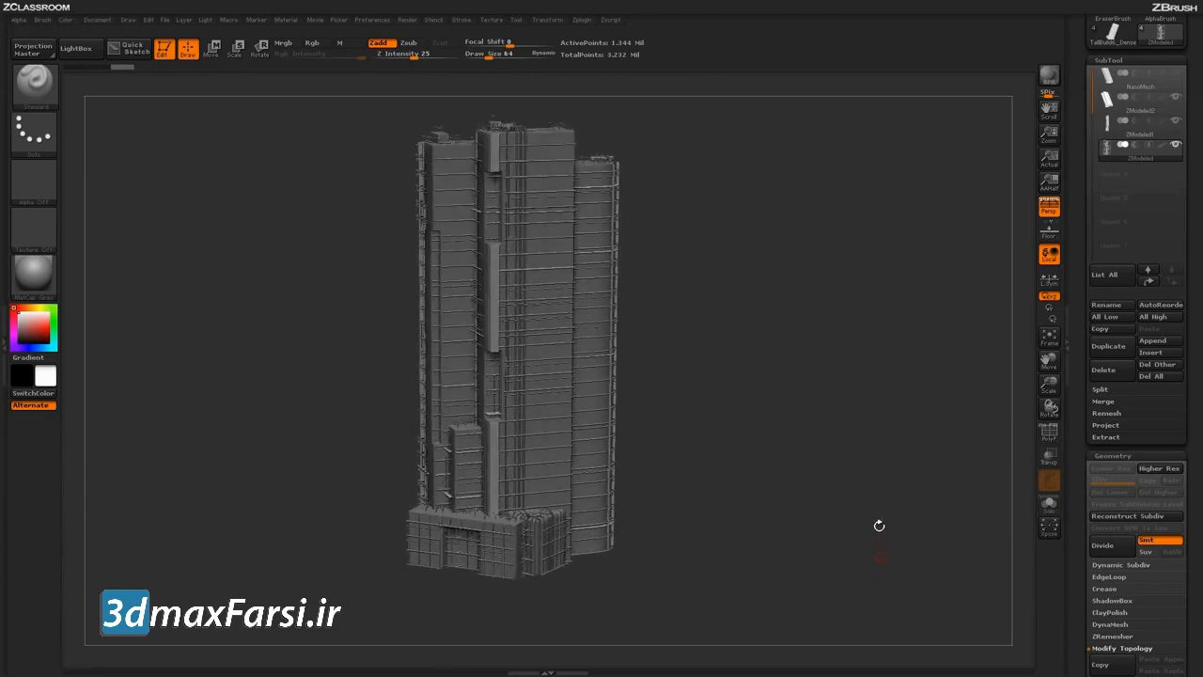
drag(827, 535, 825, 488)
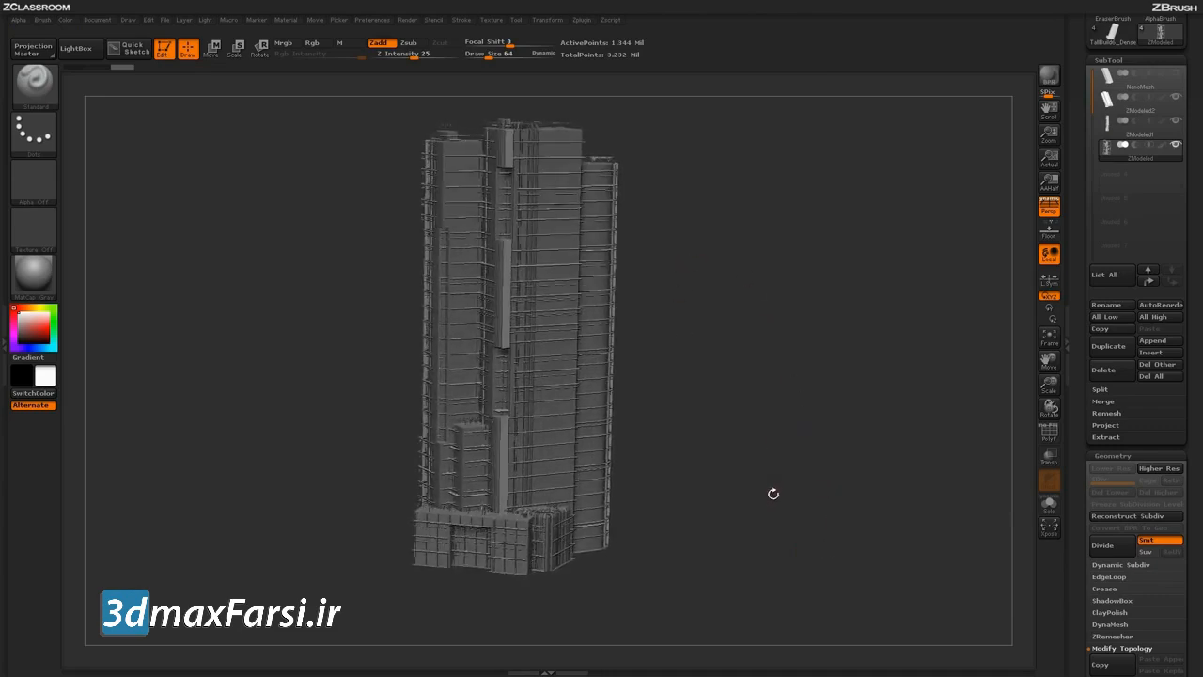
drag(775, 498, 770, 536)
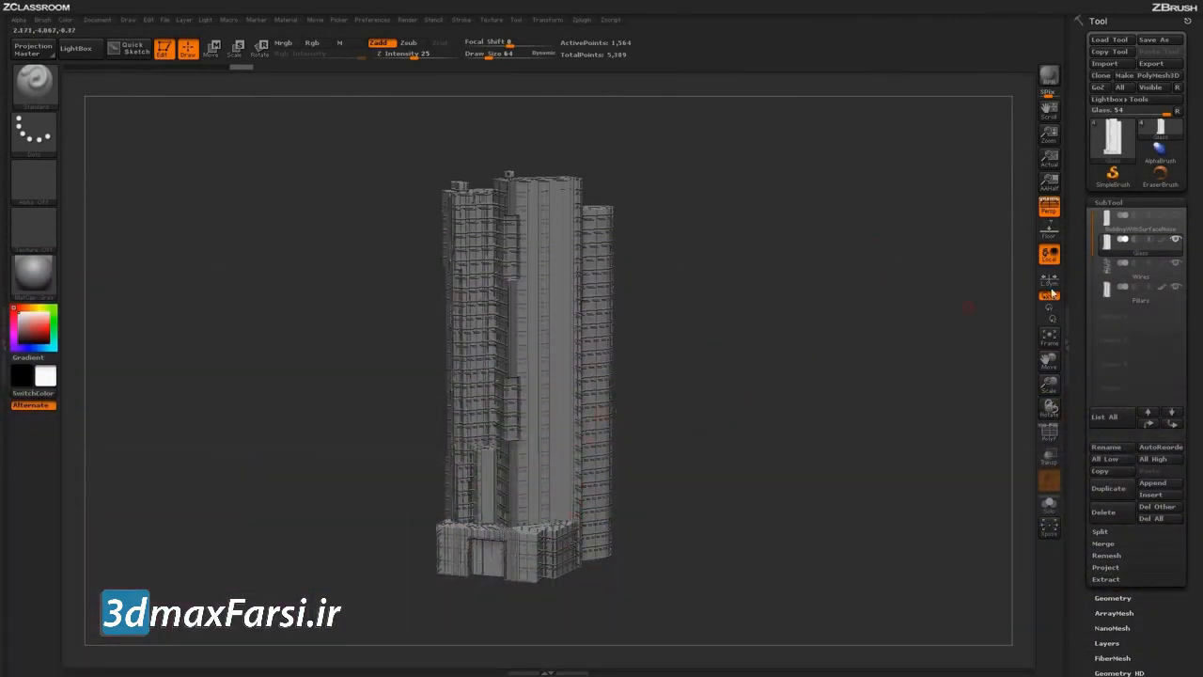
Step: Isolate the Glass, Wires and Pillars subtools one after another with Solo to examine each layer
mouse_move(1141, 304)
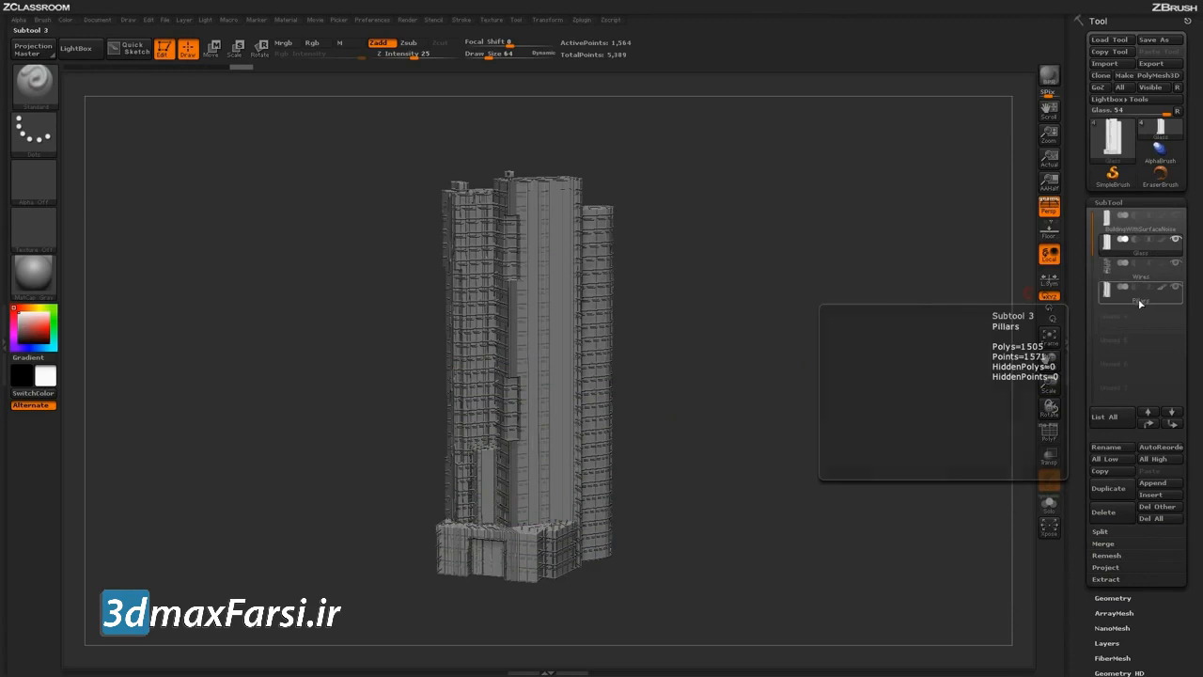
mouse_move(1143, 250)
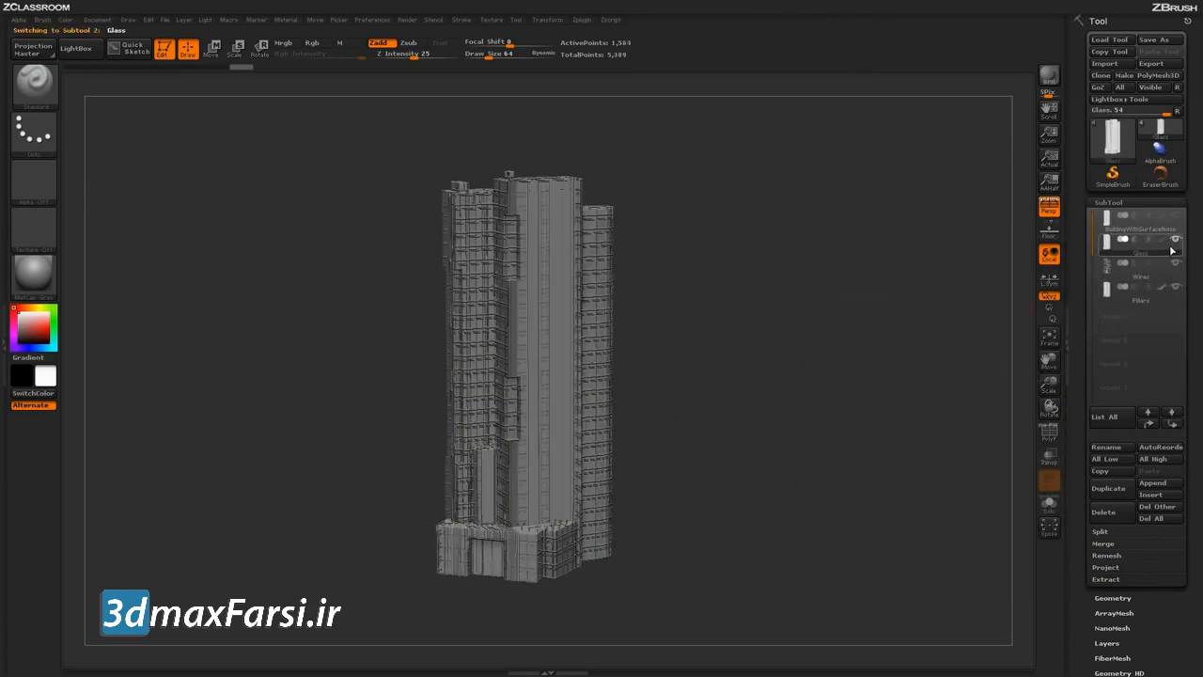
click(1049, 505)
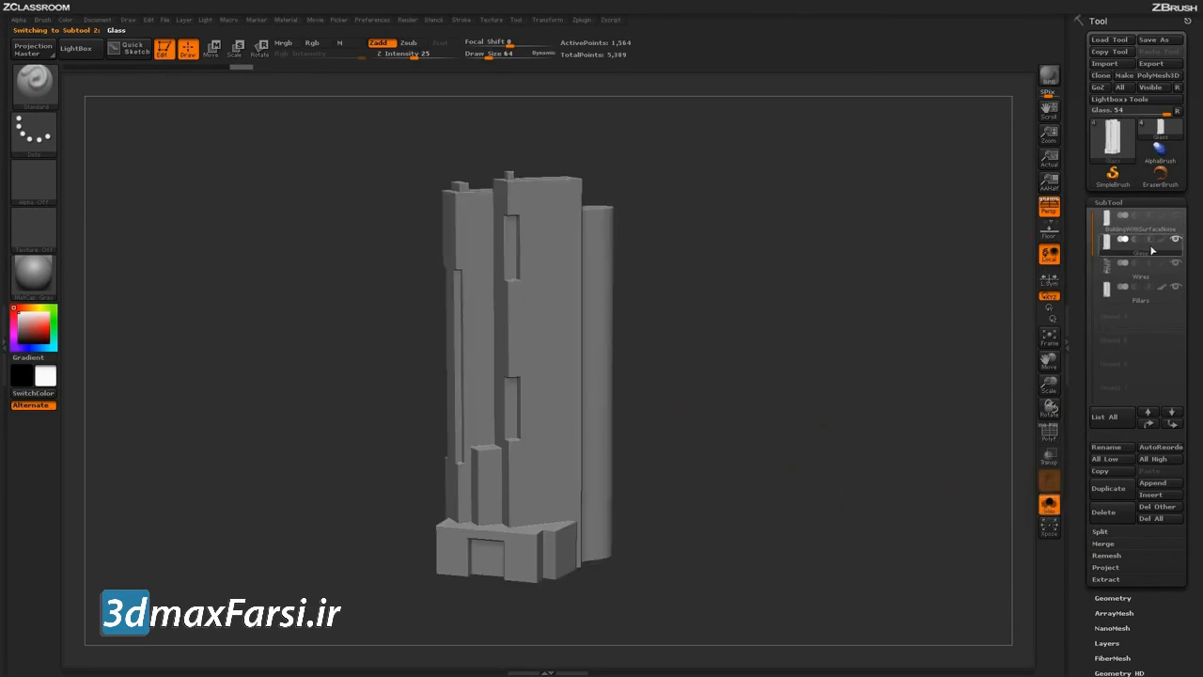
click(1145, 276)
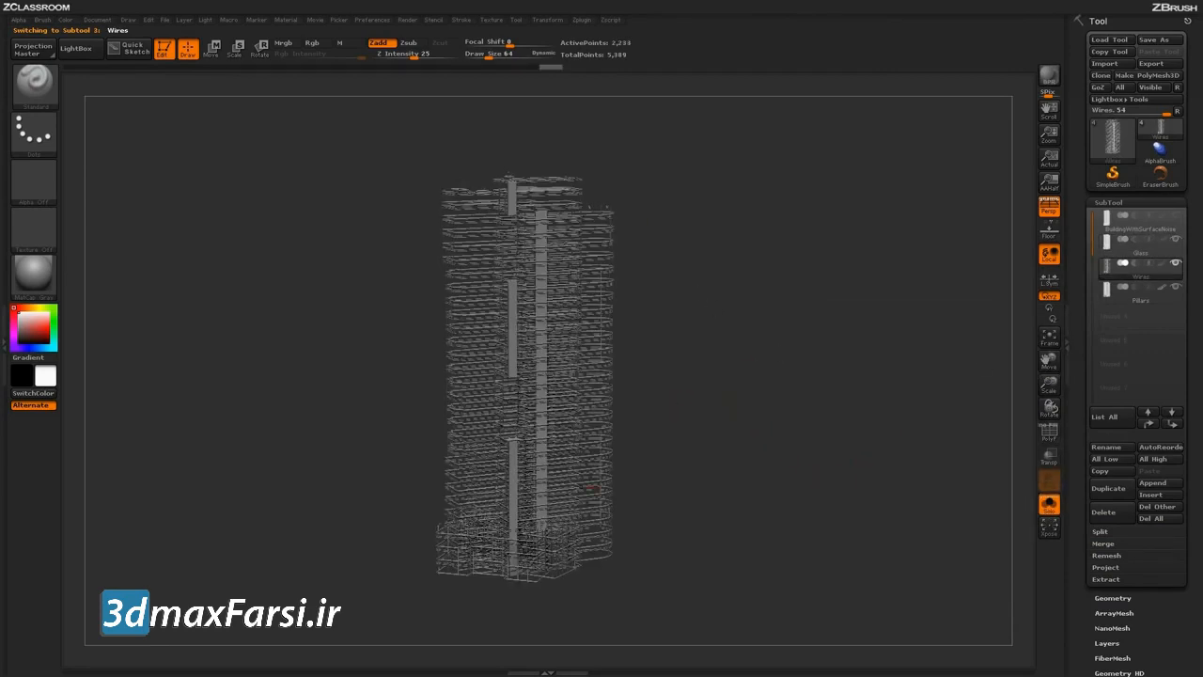
click(1147, 300)
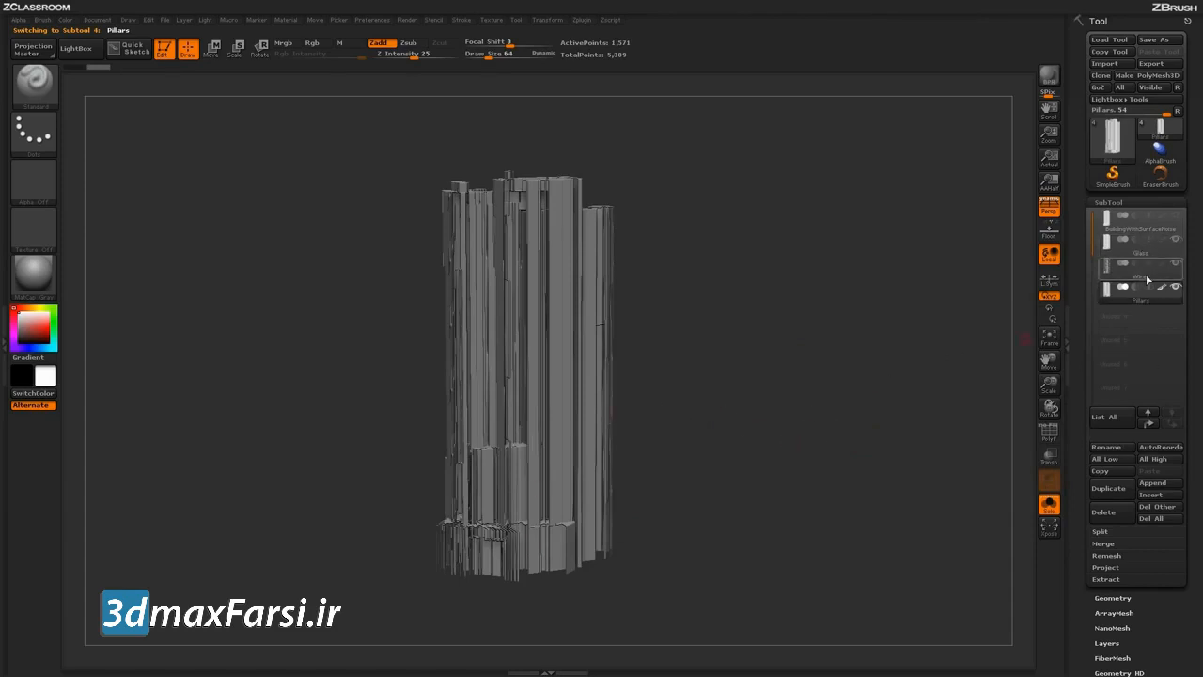
mouse_move(1136, 278)
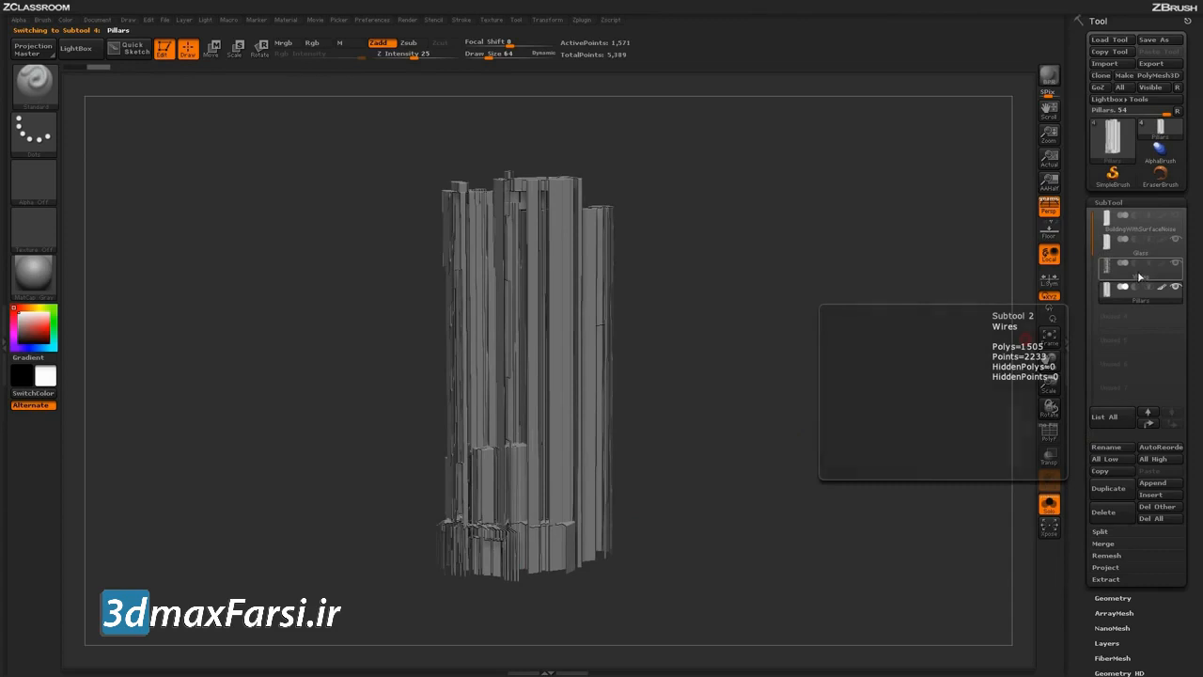
Step: Select the Wires subtool and confirm its title as Wires
click(1148, 276)
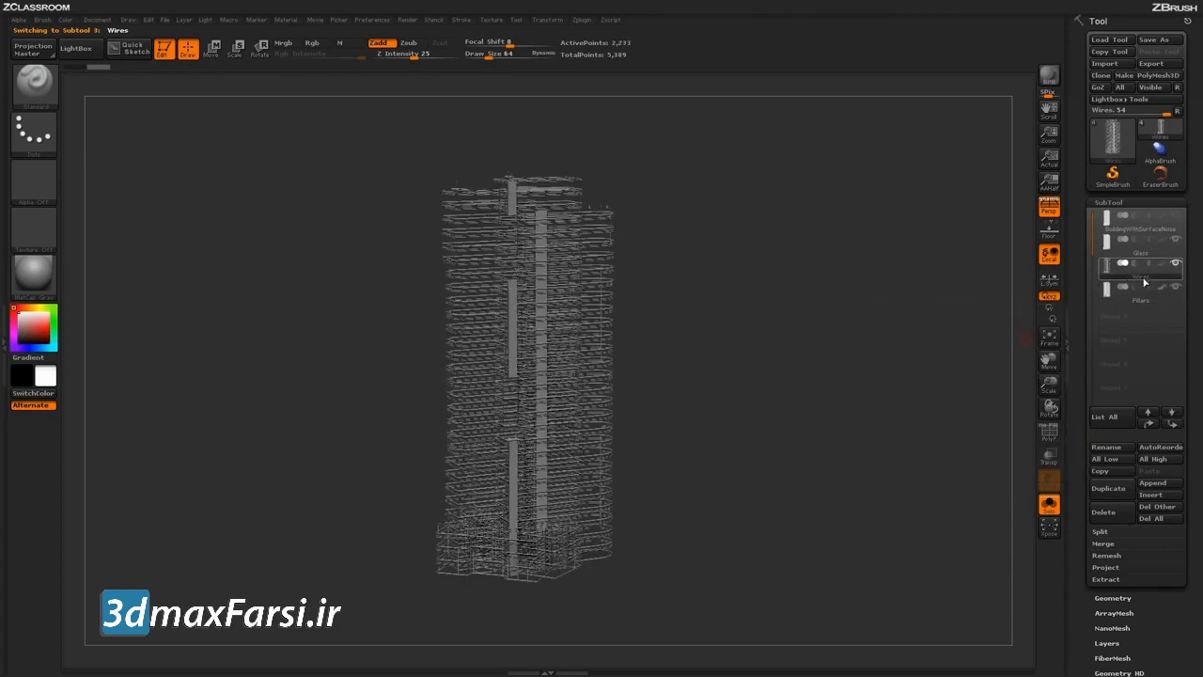
click(1107, 448)
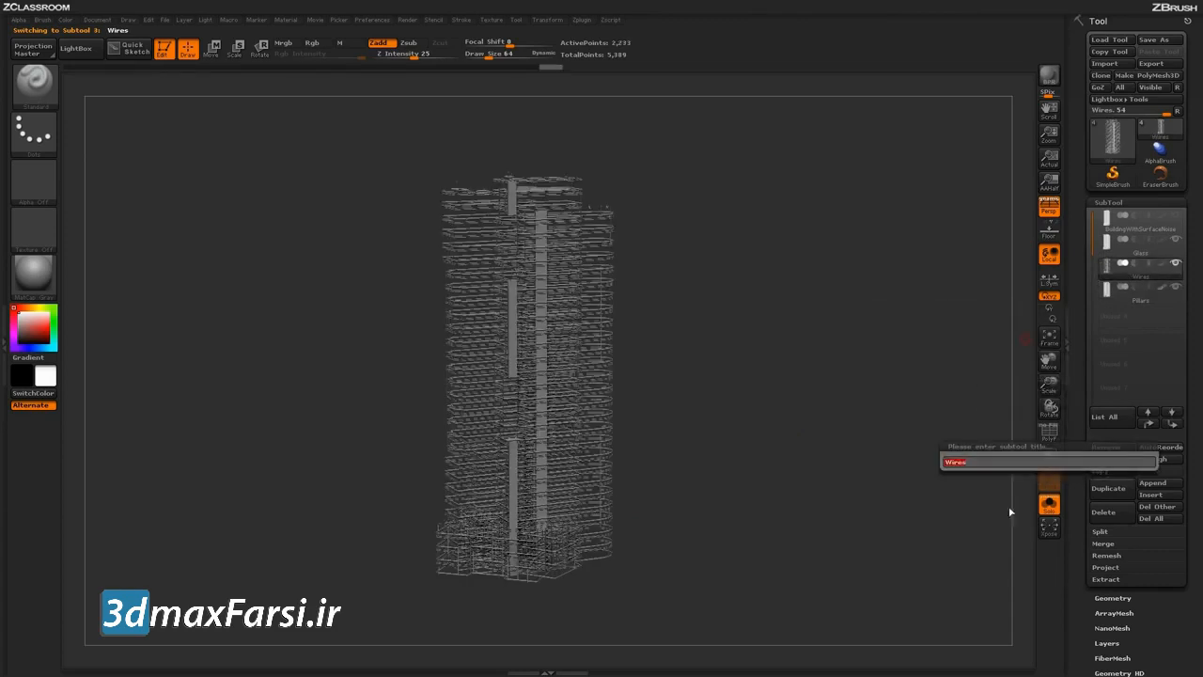
key(Return)
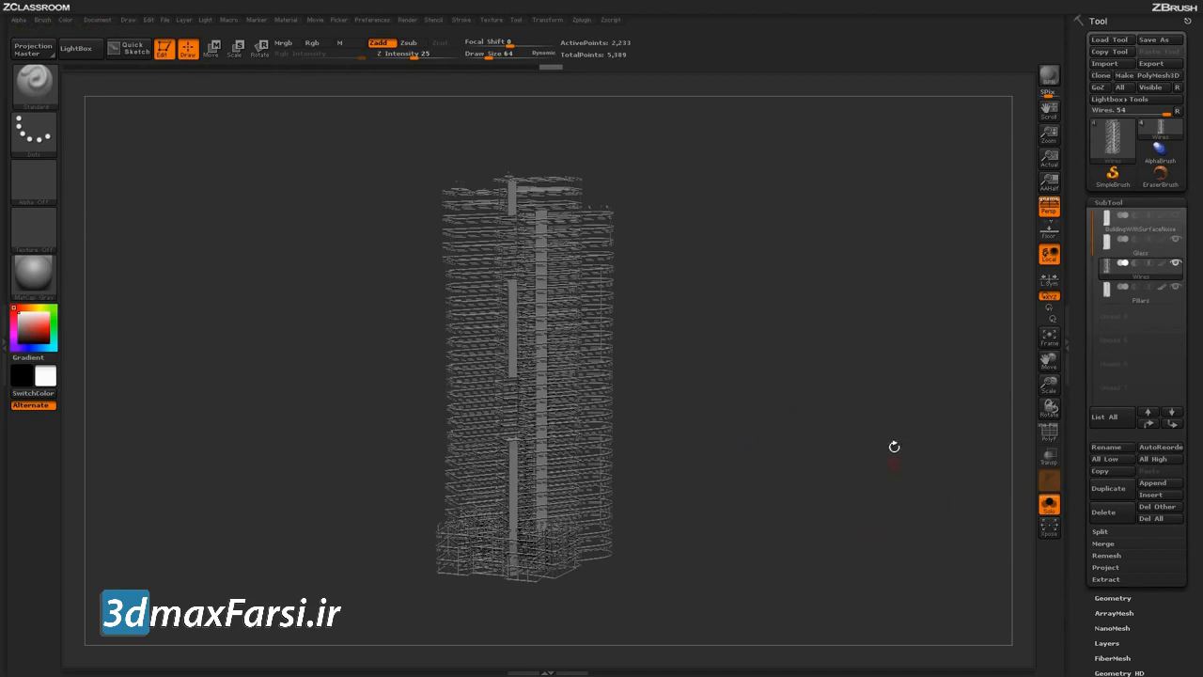
Step: Leave Solo and render the combined Glass, Wires and Pillars building with BPR
click(1048, 505)
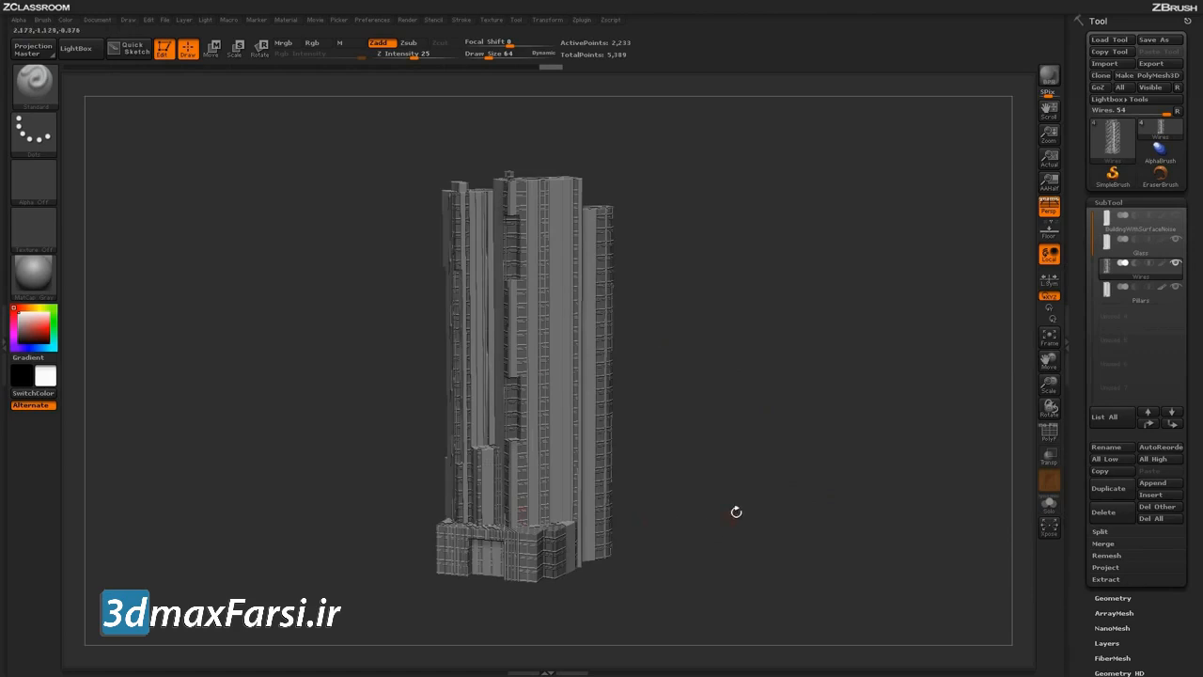
click(1049, 75)
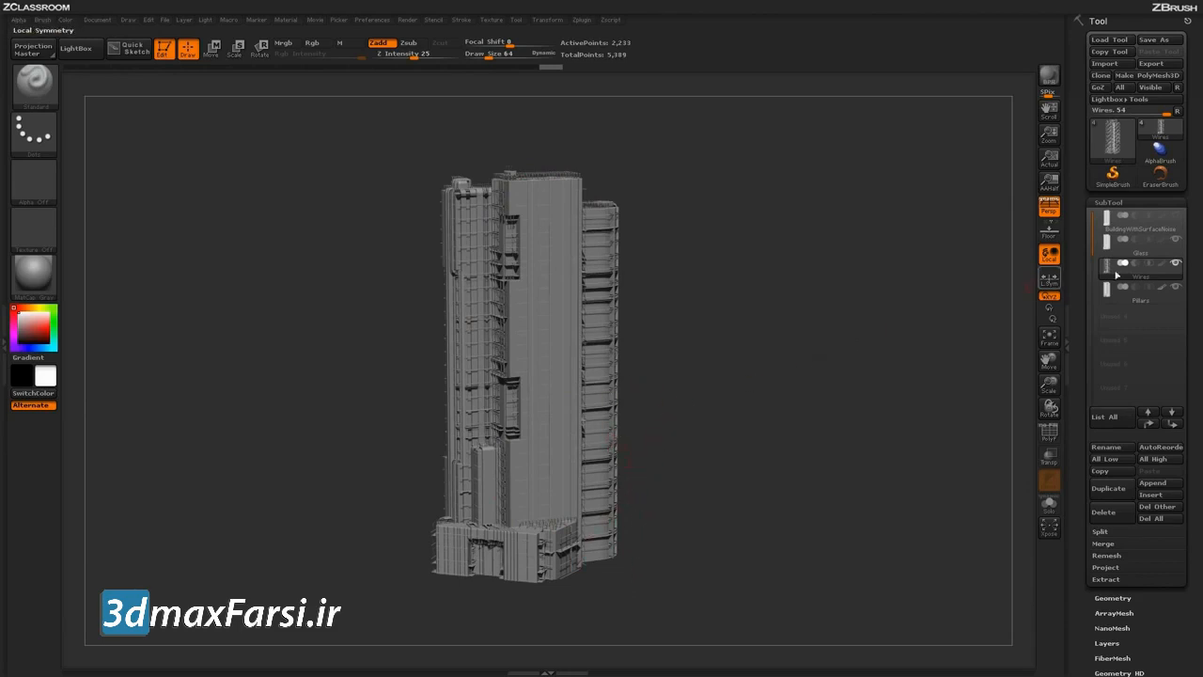
Step: Set KeyShot as the external renderer for BPR renders
mouse_move(1149, 270)
click(411, 20)
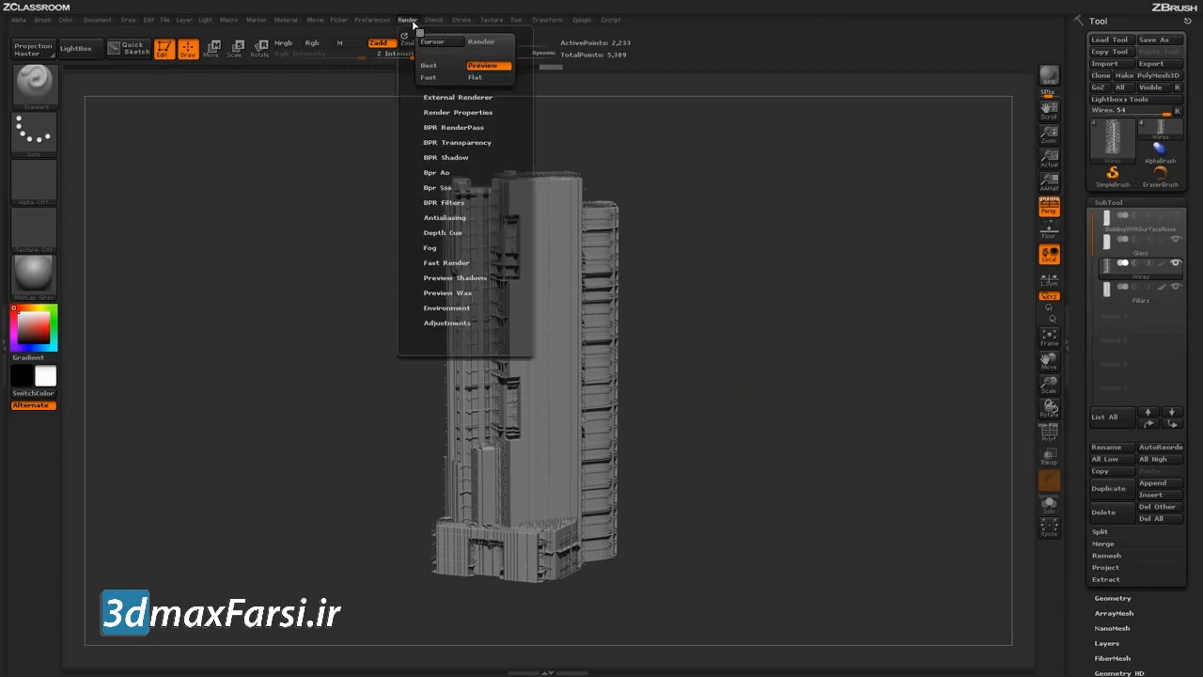
click(466, 98)
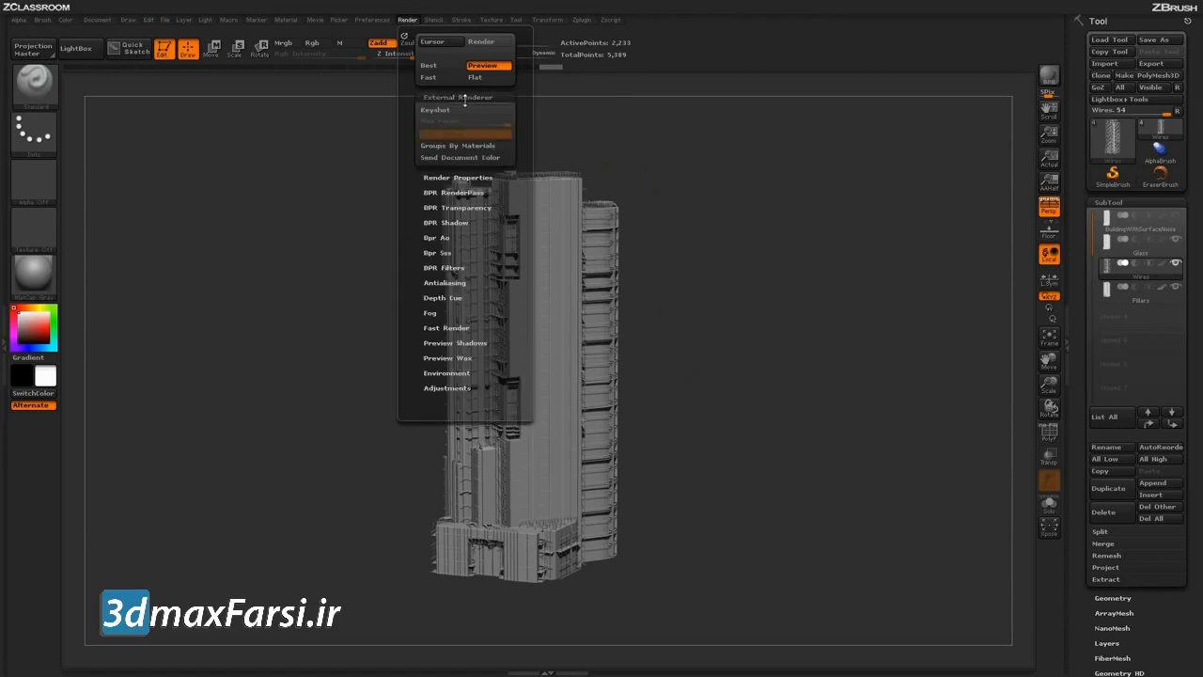
click(468, 113)
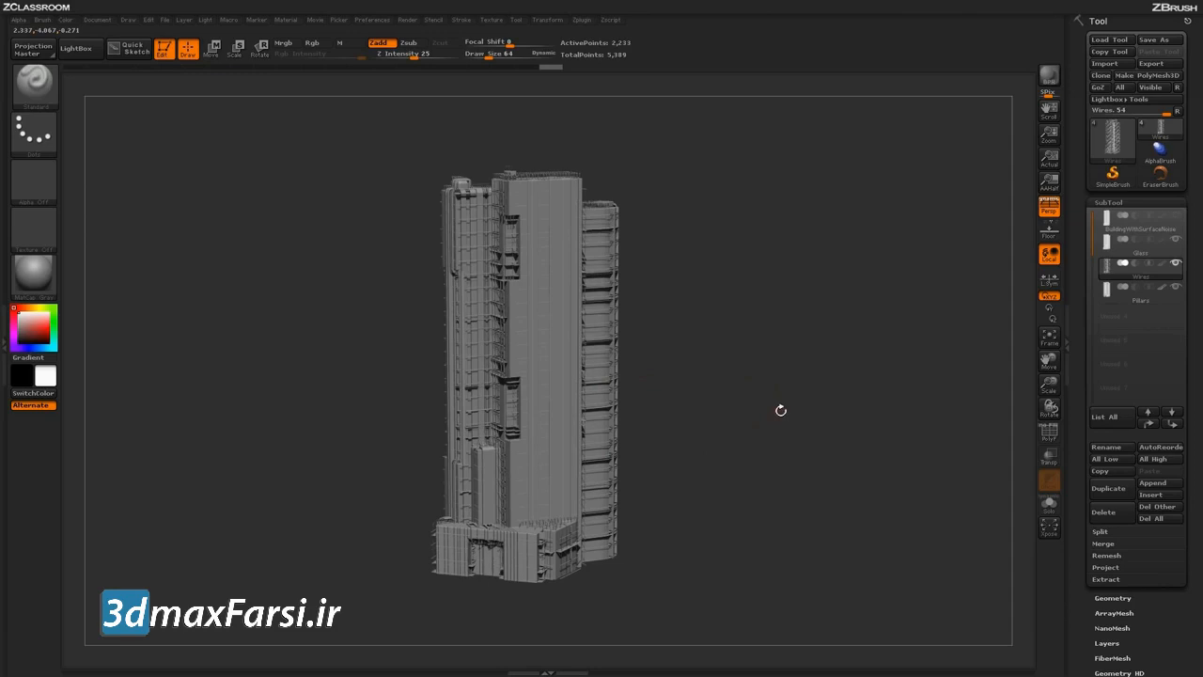
Step: Bring KeyShot up beside ZBrush and send the visible Glass, Wires and Pillars subtools to it with a BPR render
click(1172, 14)
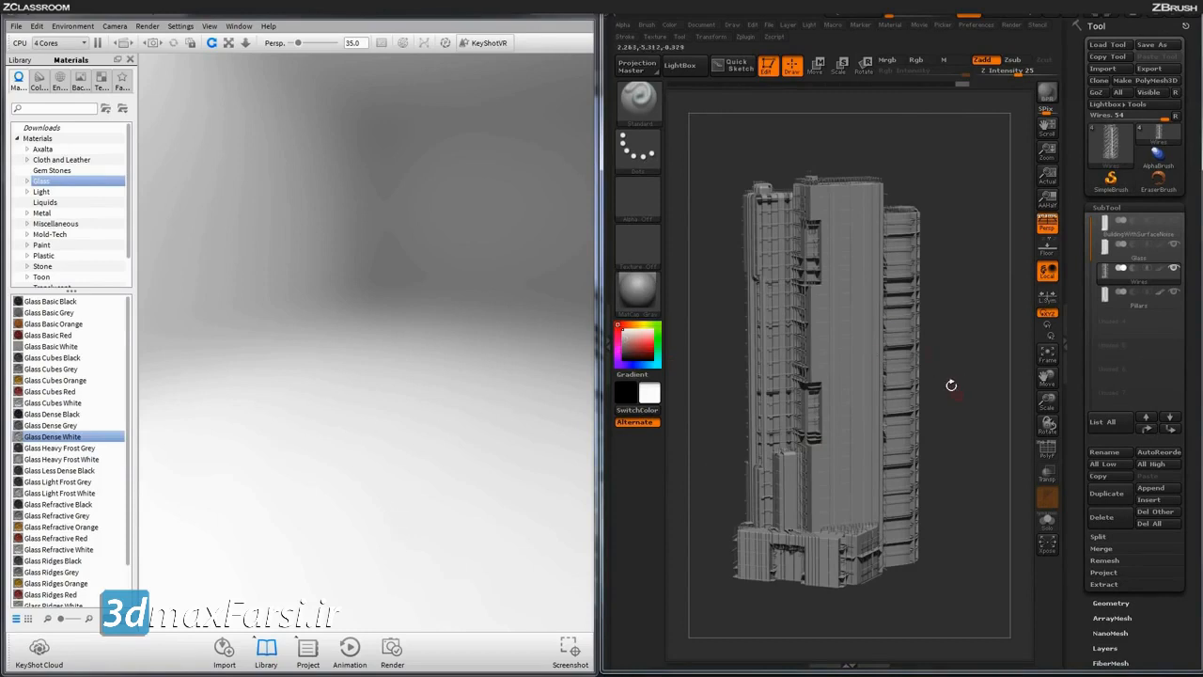
drag(954, 395, 962, 395)
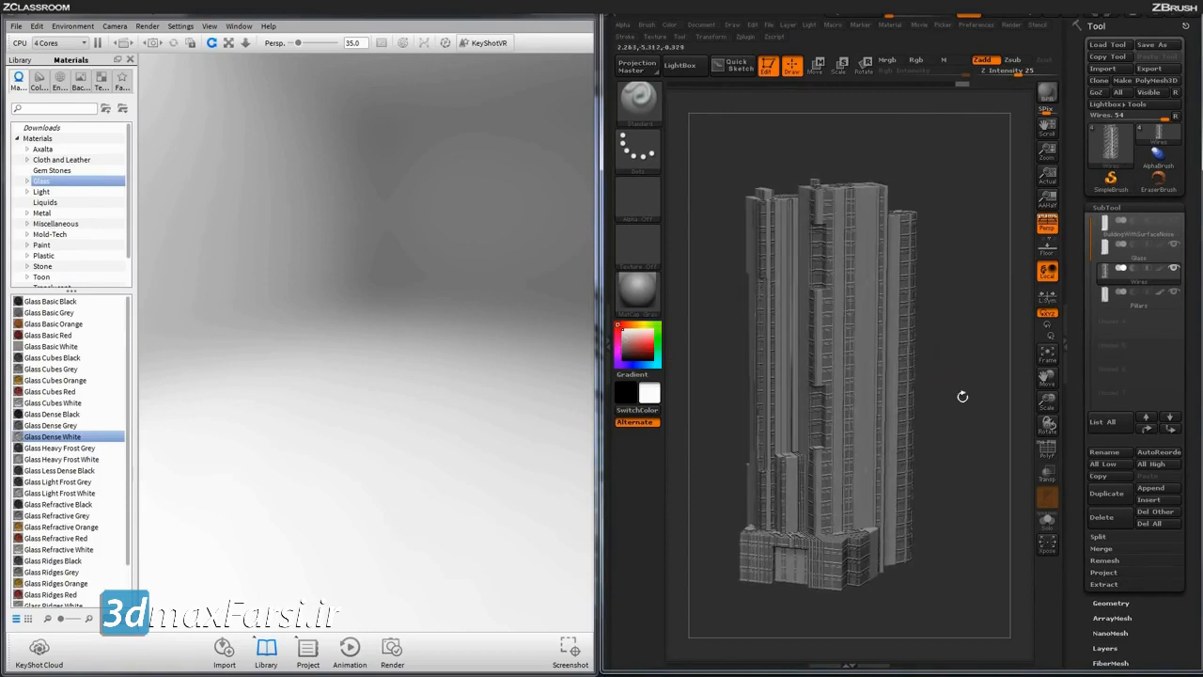
click(1012, 26)
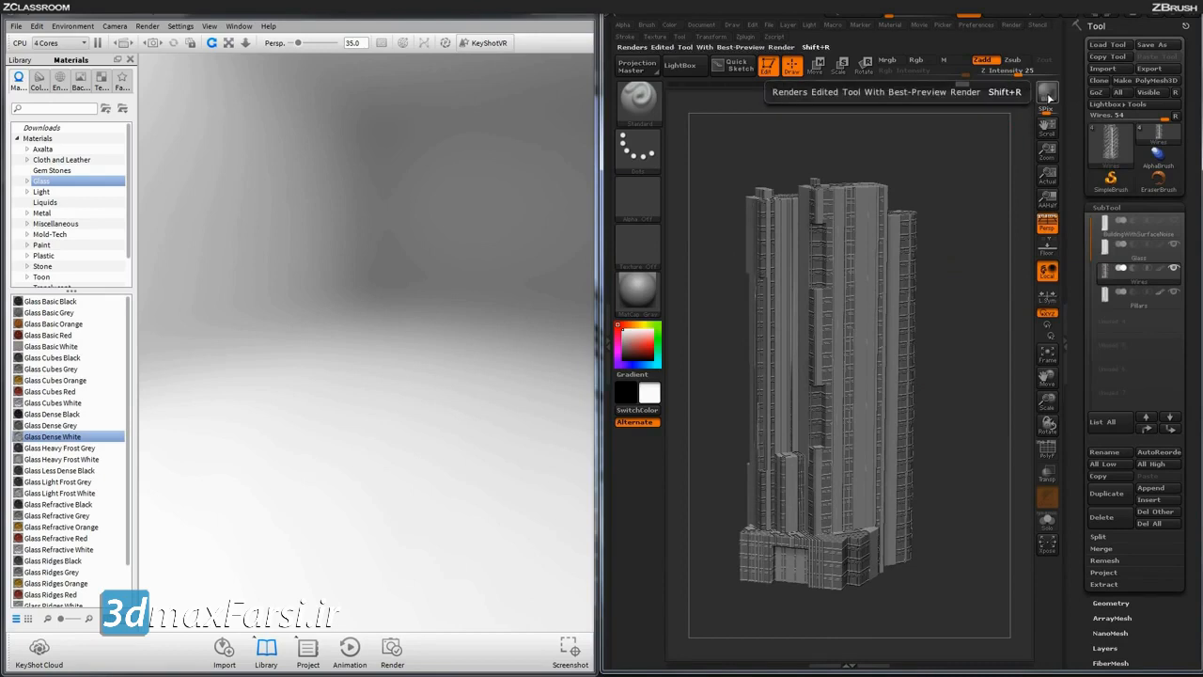
click(1047, 94)
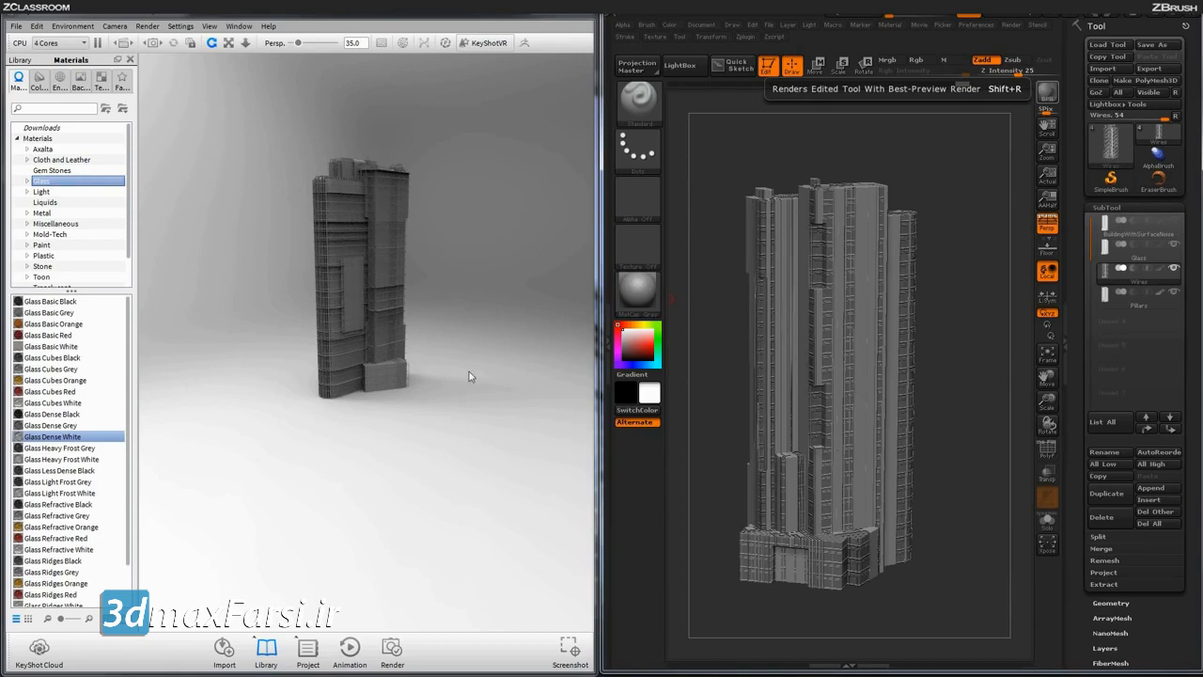
Step: Switch to KeyShot and frame the whole building large in the real-time view, with its corner entrance facing the camera
drag(235, 338, 580, 329)
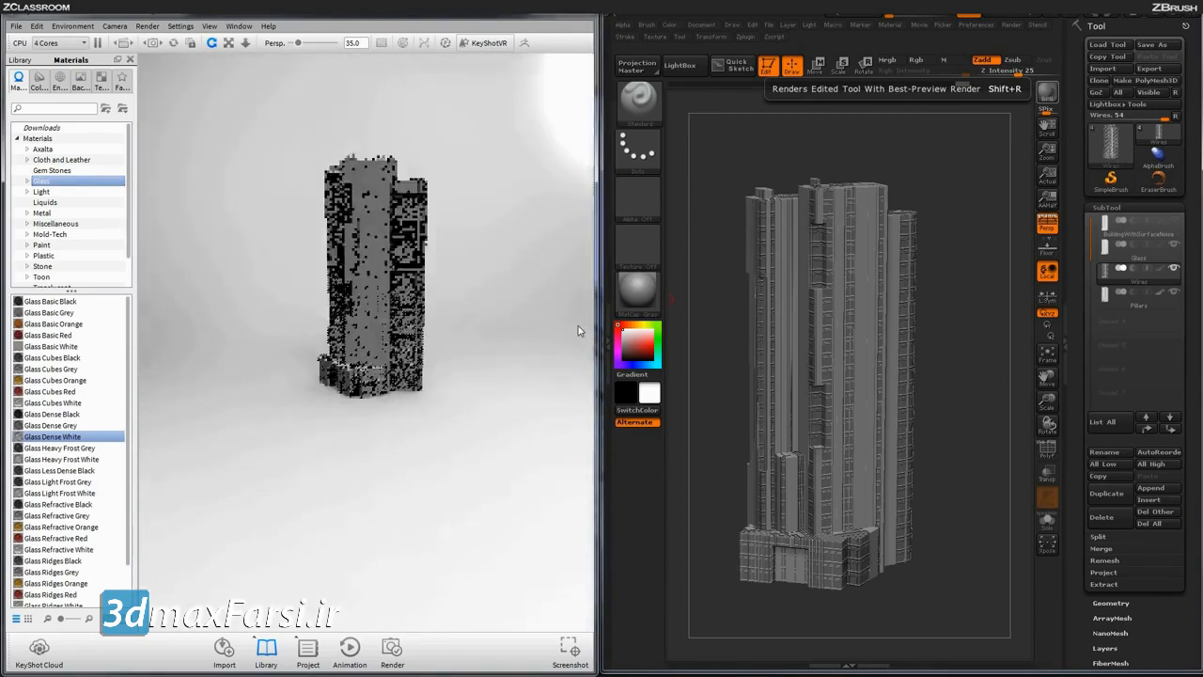
drag(301, 429, 536, 320)
scroll(540, 411, up, 3)
scroll(546, 260, up, 2)
drag(532, 237, 536, 432)
scroll(545, 431, up, 5)
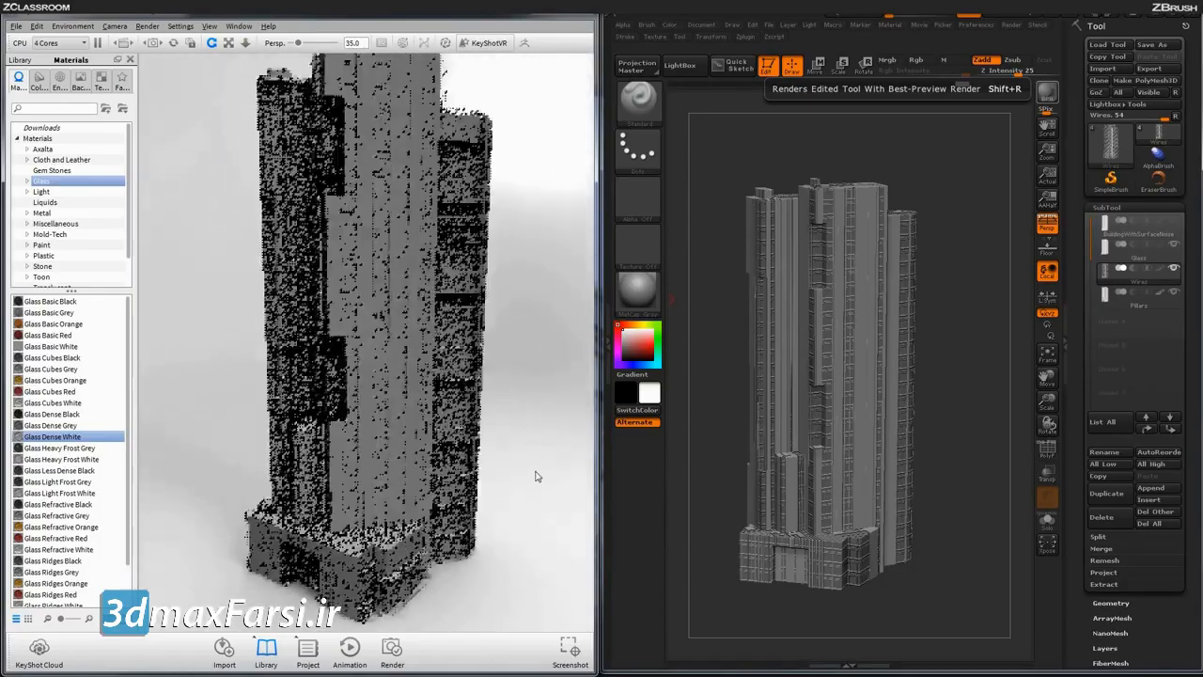
drag(554, 435, 577, 387)
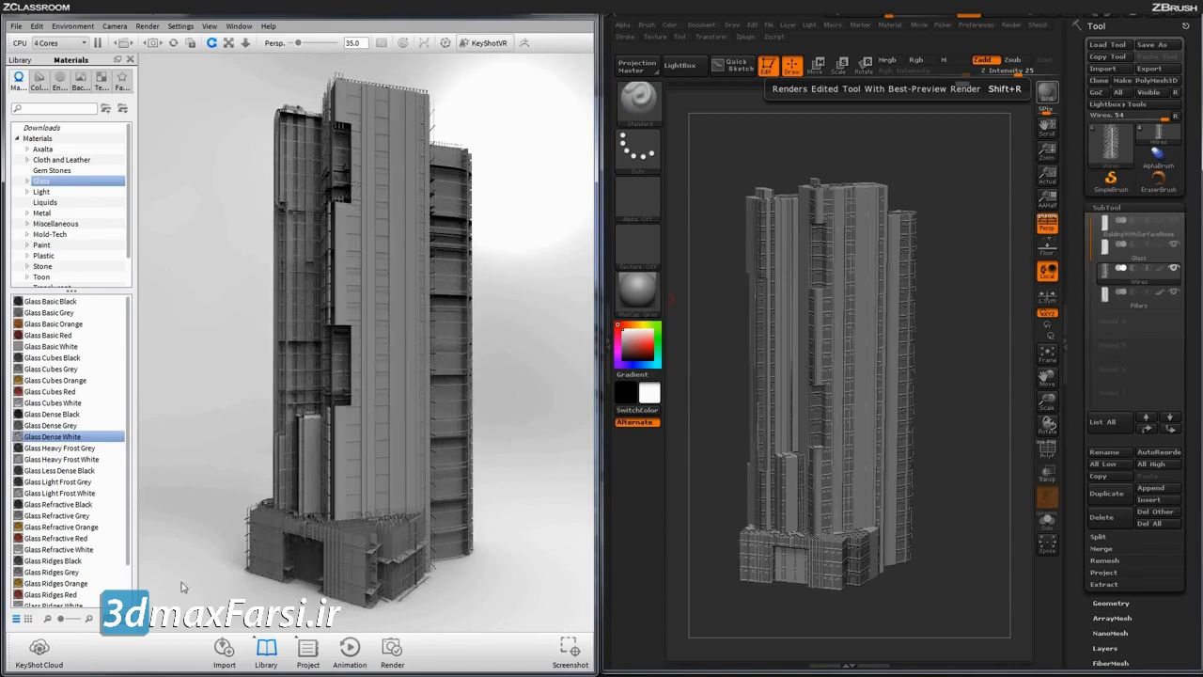
Step: Apply the pixologic_mont_saint_michel environment from the ZBrush folder to the scene and rotate it behind the building
click(59, 78)
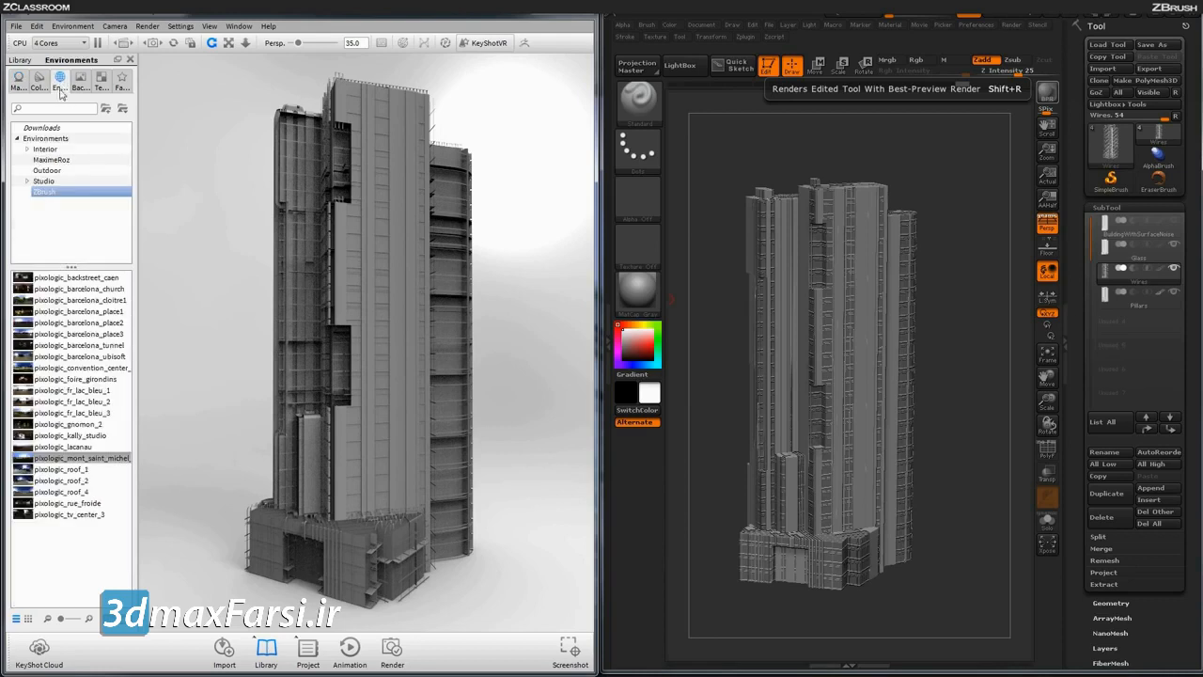
click(57, 194)
drag(94, 464, 204, 380)
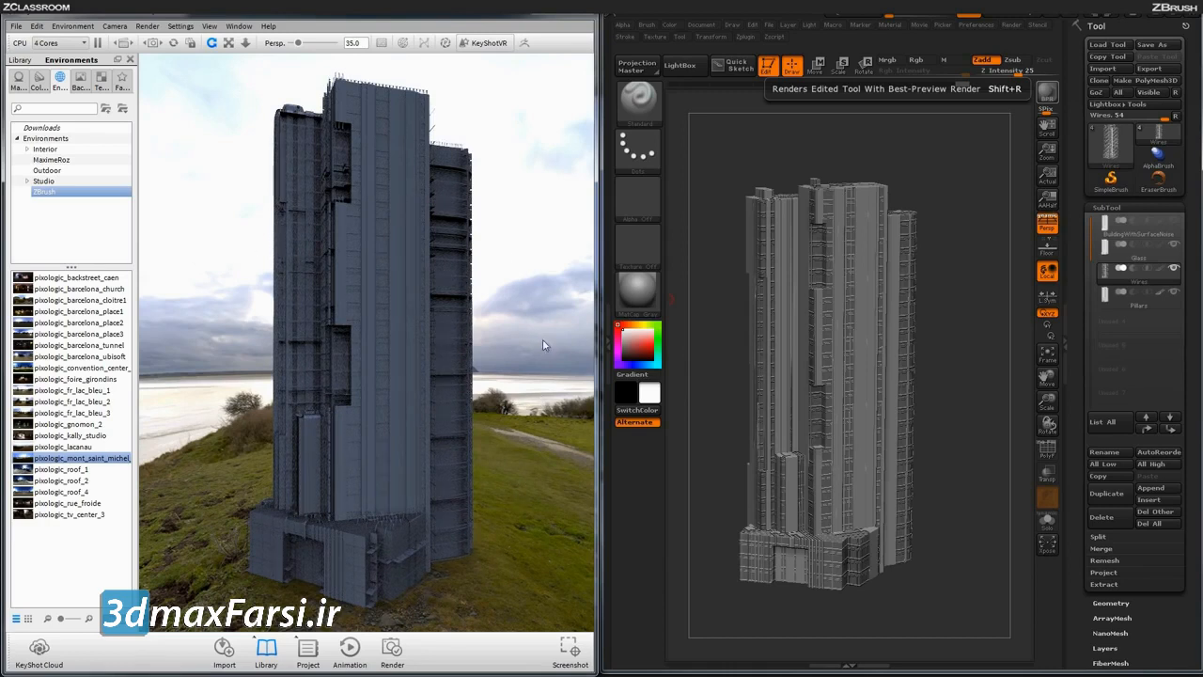
drag(560, 346, 527, 384)
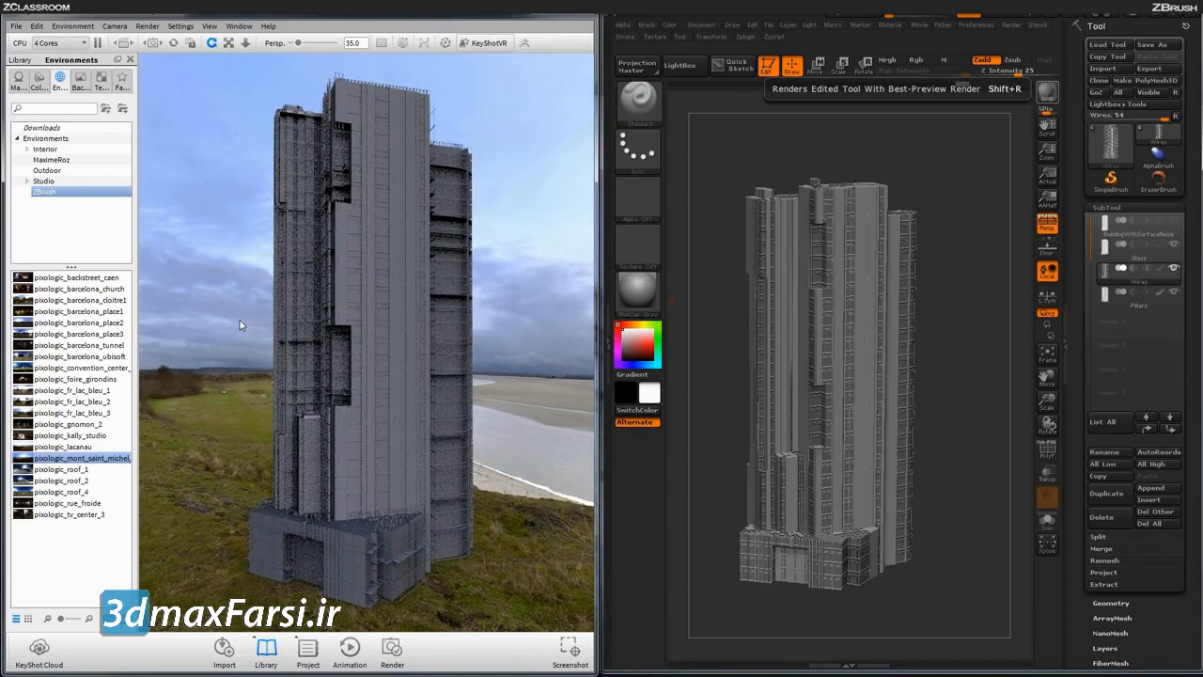
Step: Set the environment's contrast to 1.2 and brightness to 1.5, and rotate the environment to adjust the lighting on the building
key(space)
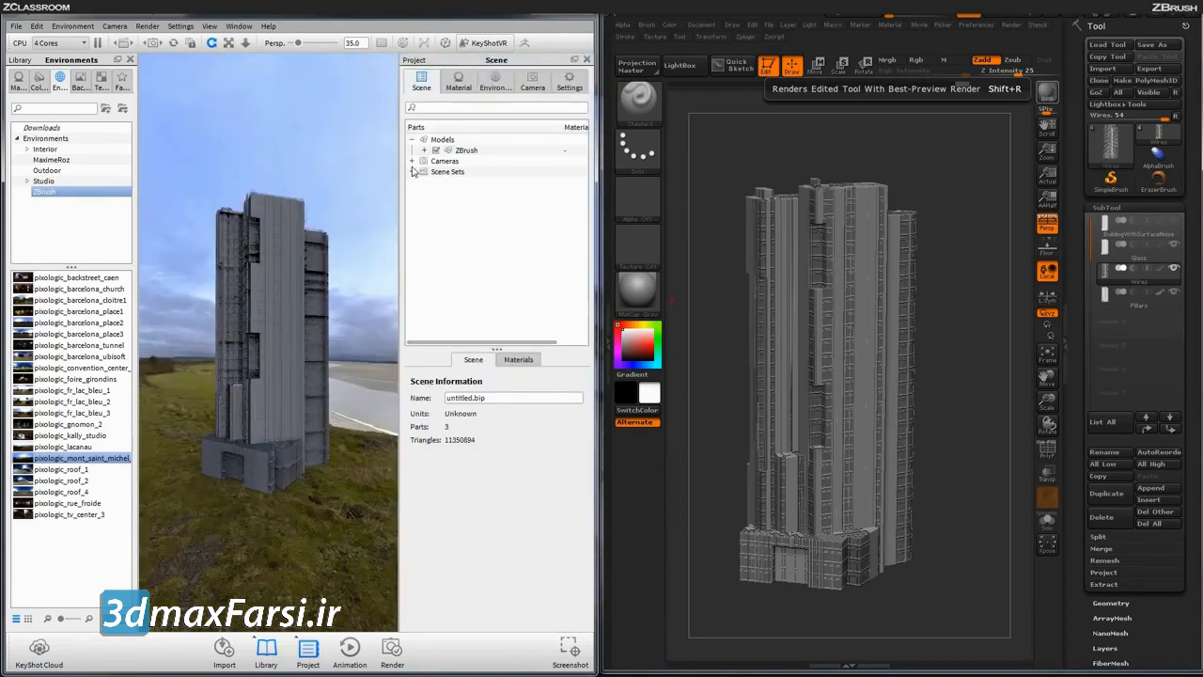
click(498, 85)
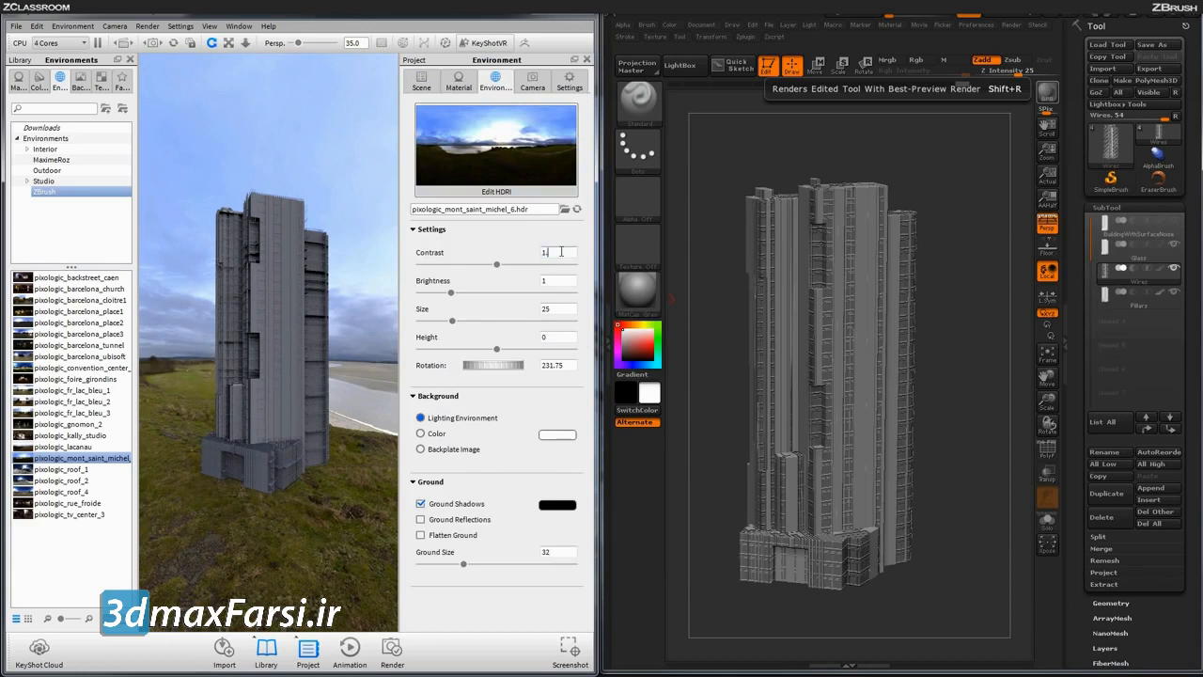
click(554, 281)
text(1.5)
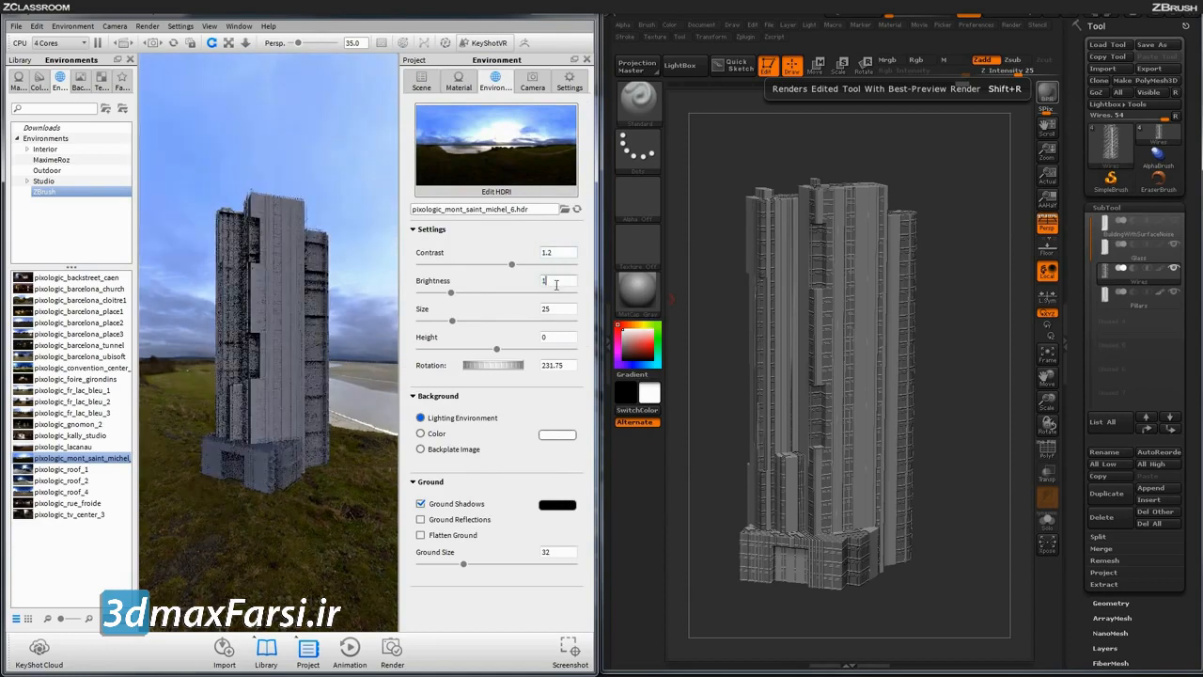
key(Return)
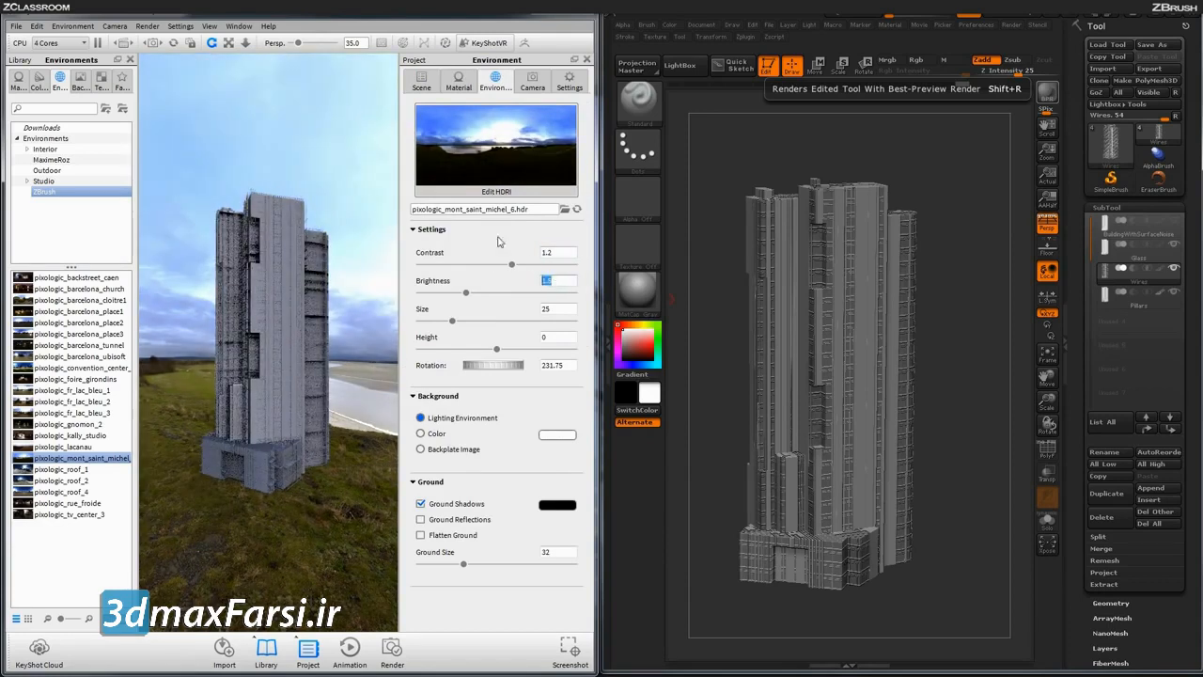
click(518, 239)
key(space)
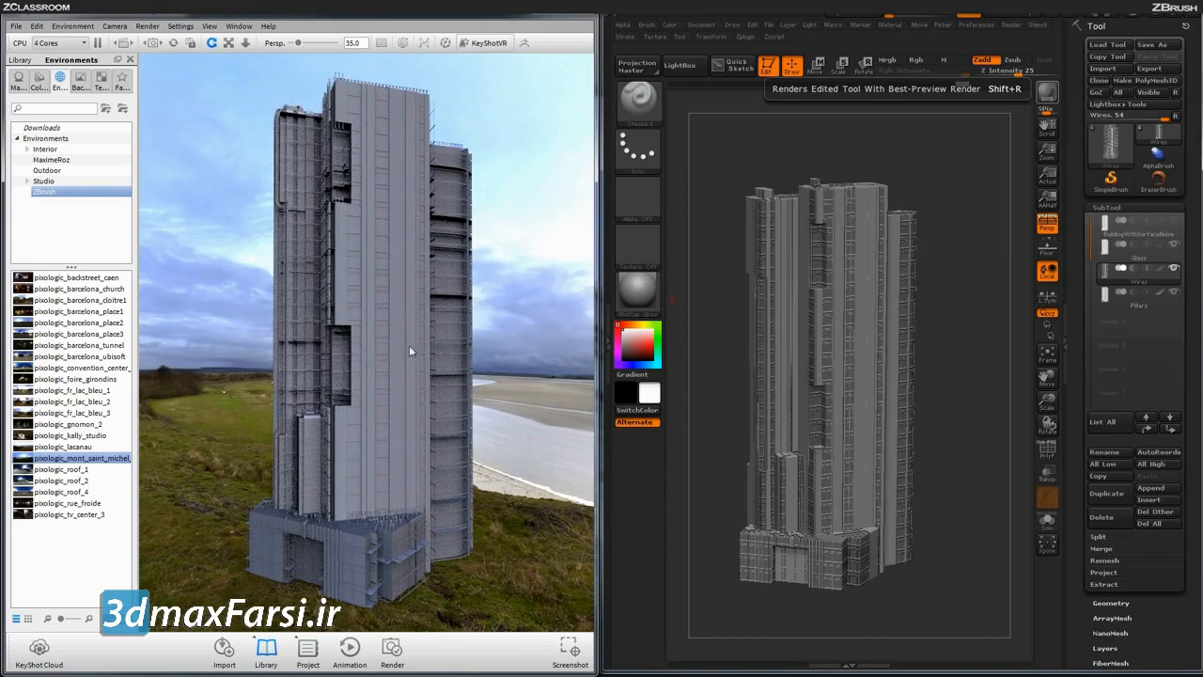
ctrl+drag(507, 326, 627, 326)
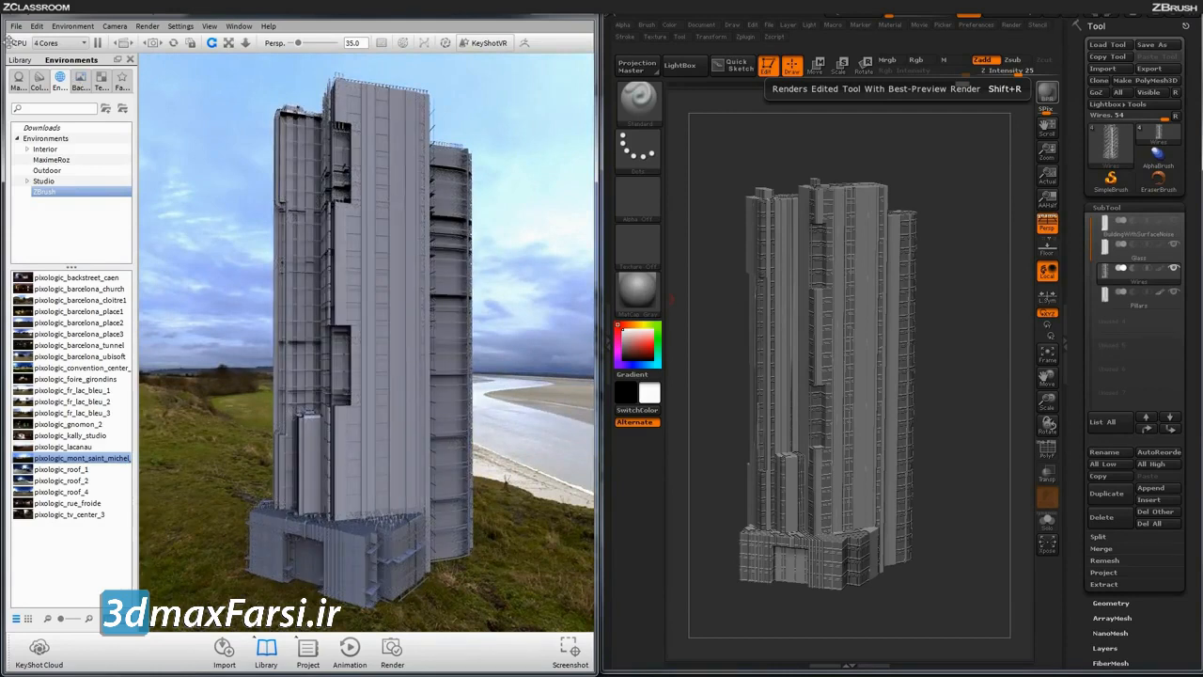
Step: Apply the Glass Less Dense Black material to the building's glass layer
click(20, 85)
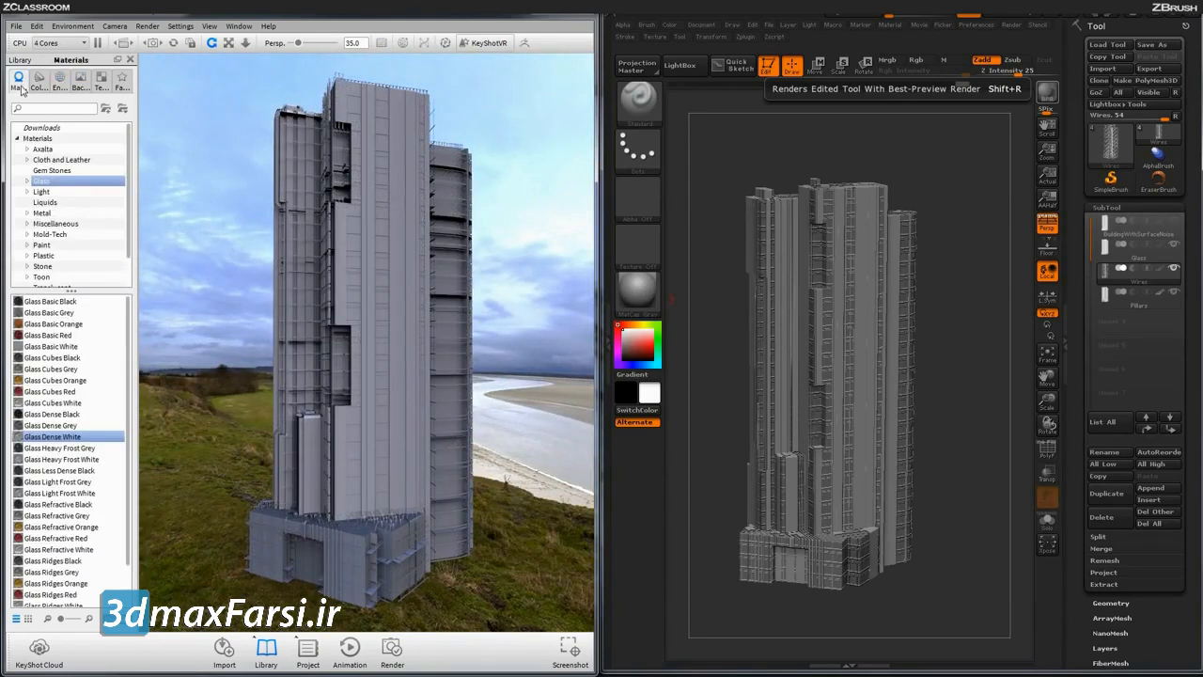
mouse_move(52, 438)
click(67, 438)
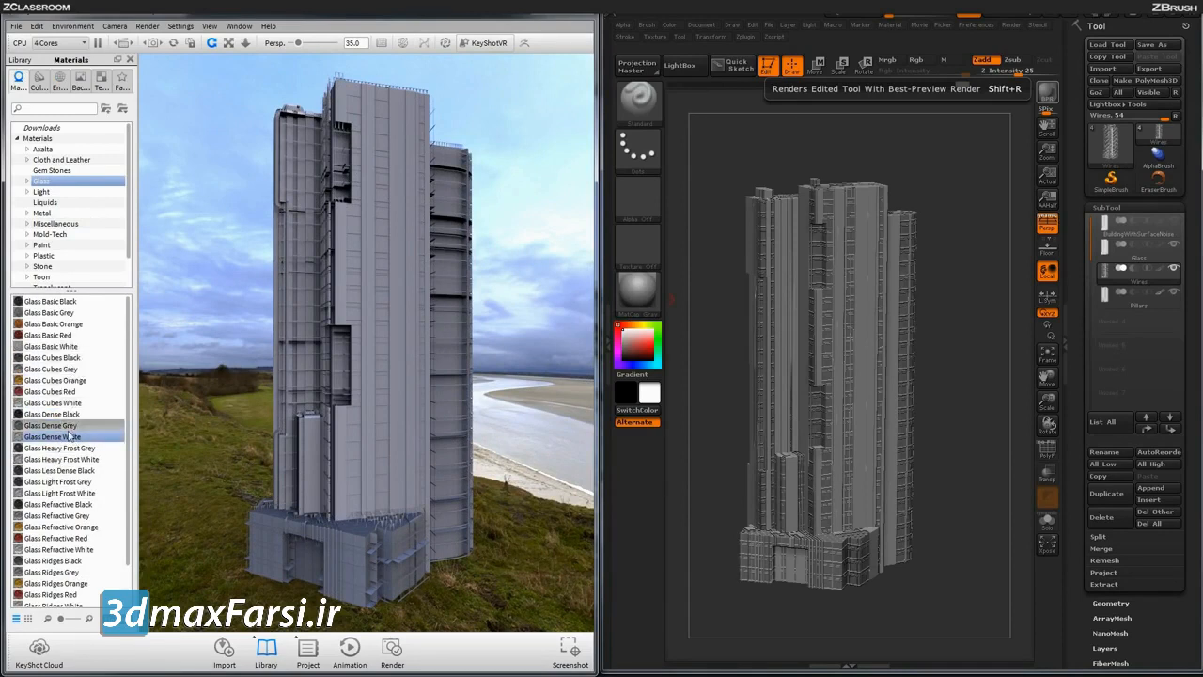
click(66, 471)
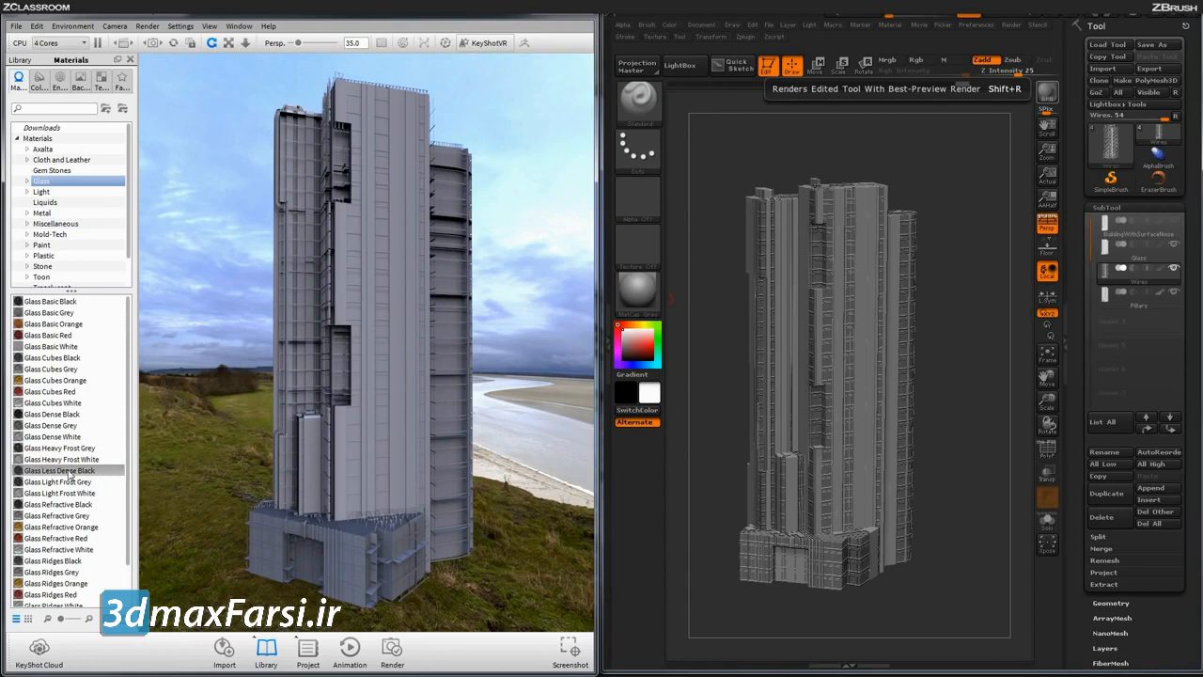
drag(71, 473, 380, 398)
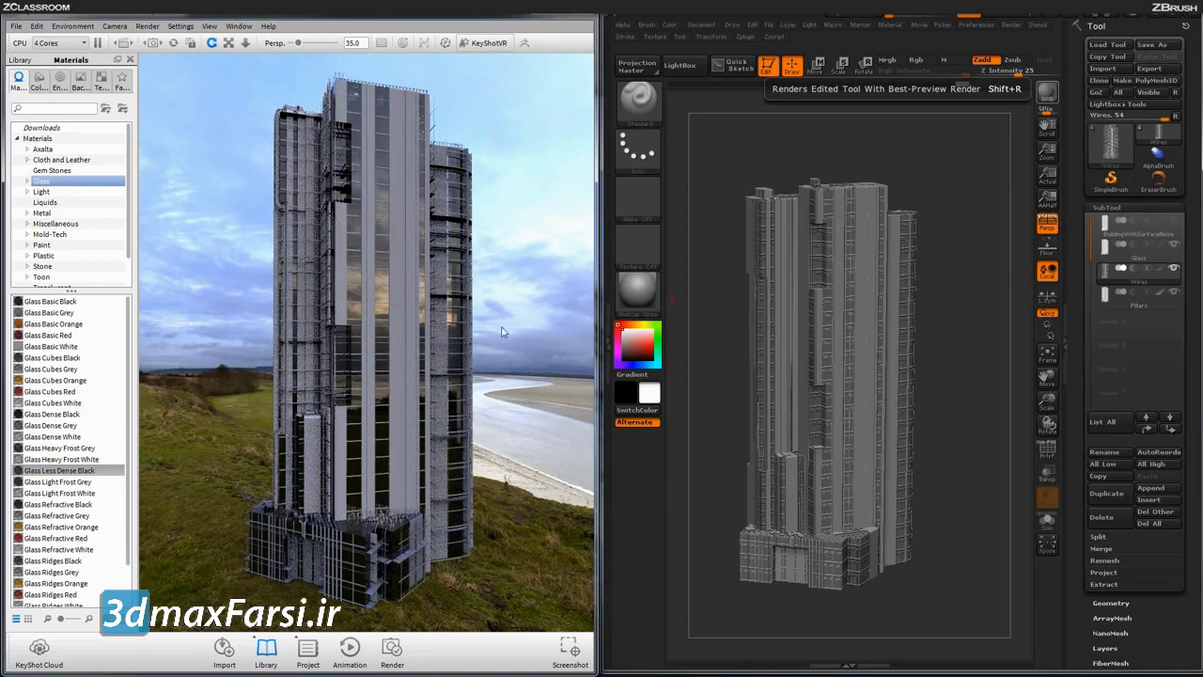
drag(508, 322, 535, 353)
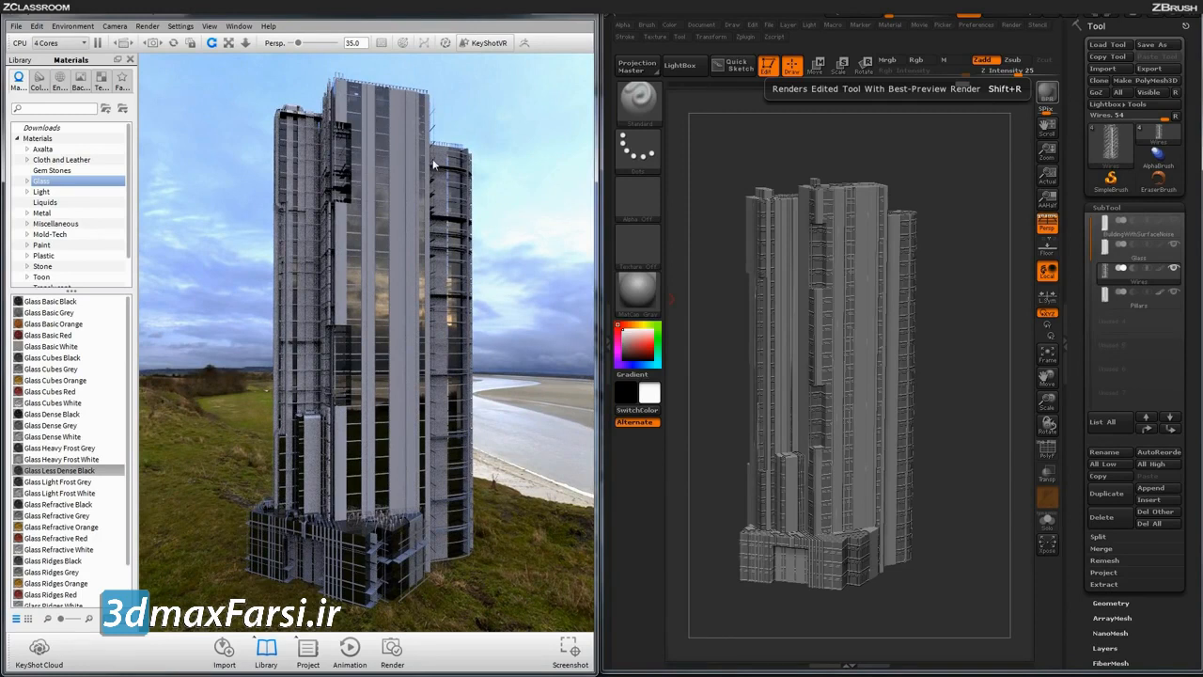
Step: Apply the Axalta paint Snow Storm_745630 to the building's wires layer
click(54, 150)
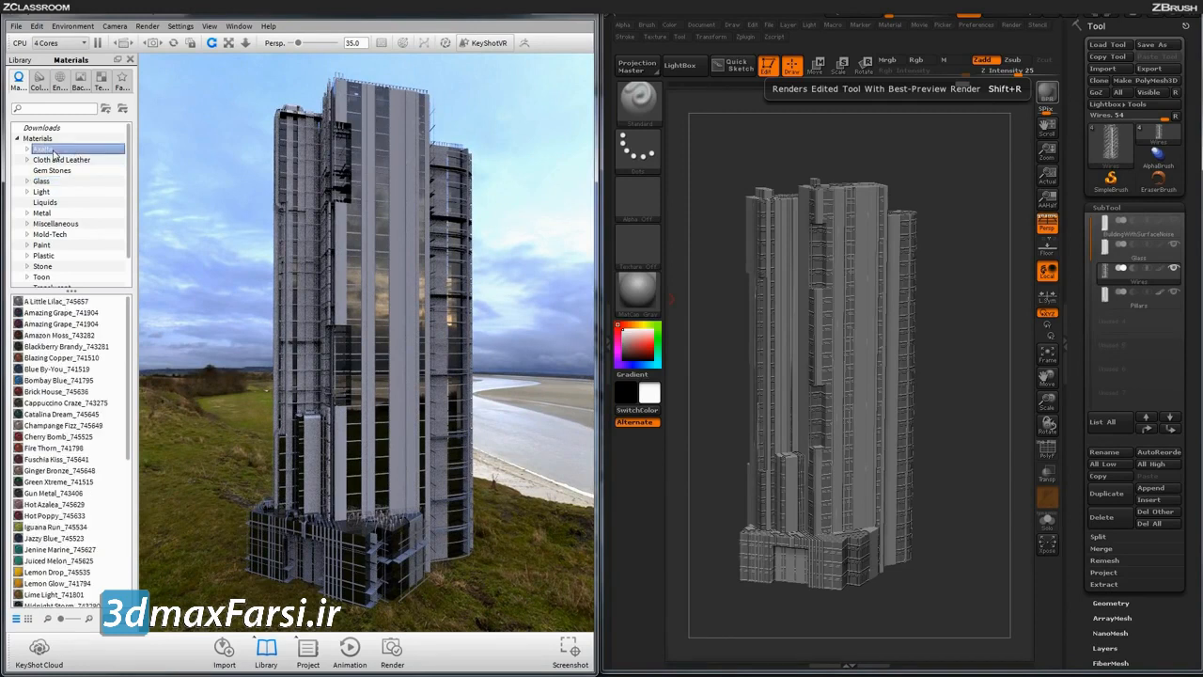
scroll(120, 462, down, 6)
scroll(120, 463, down, 2)
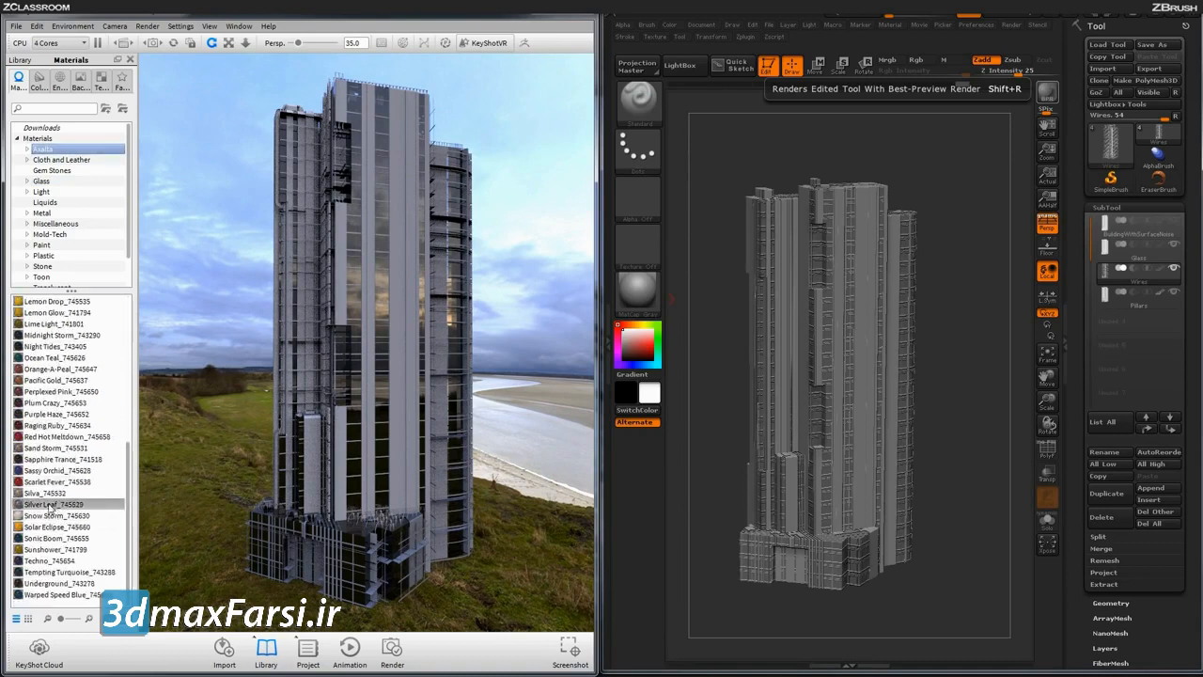
mouse_move(45, 519)
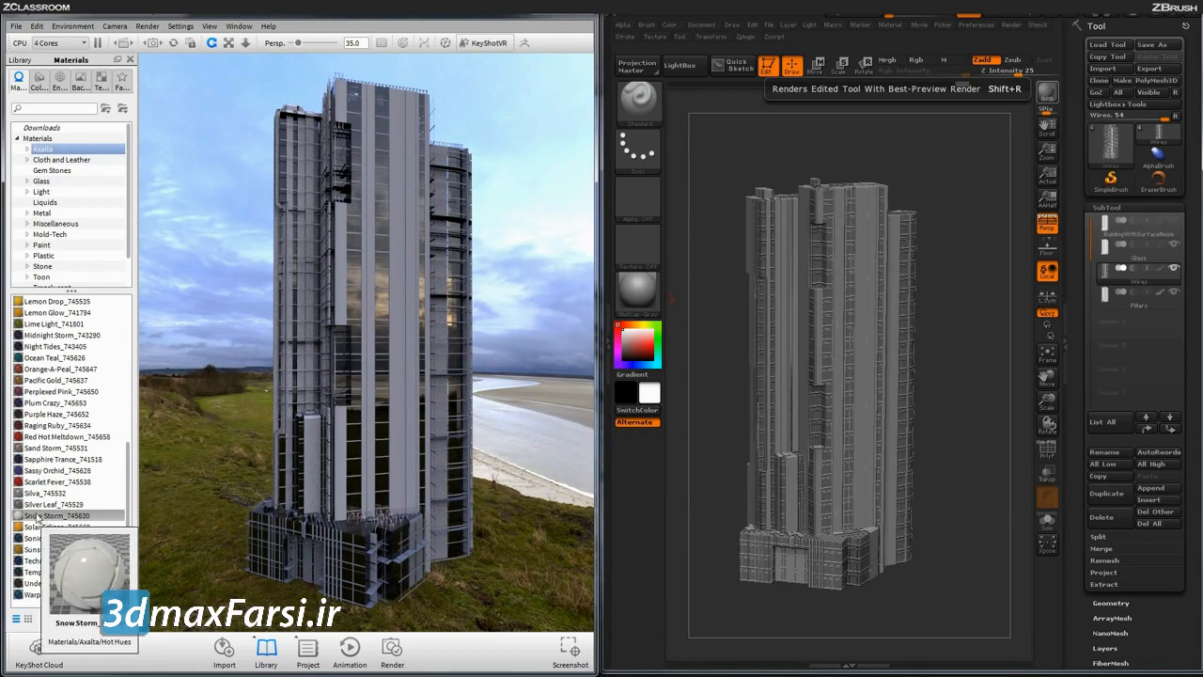
drag(44, 519, 396, 168)
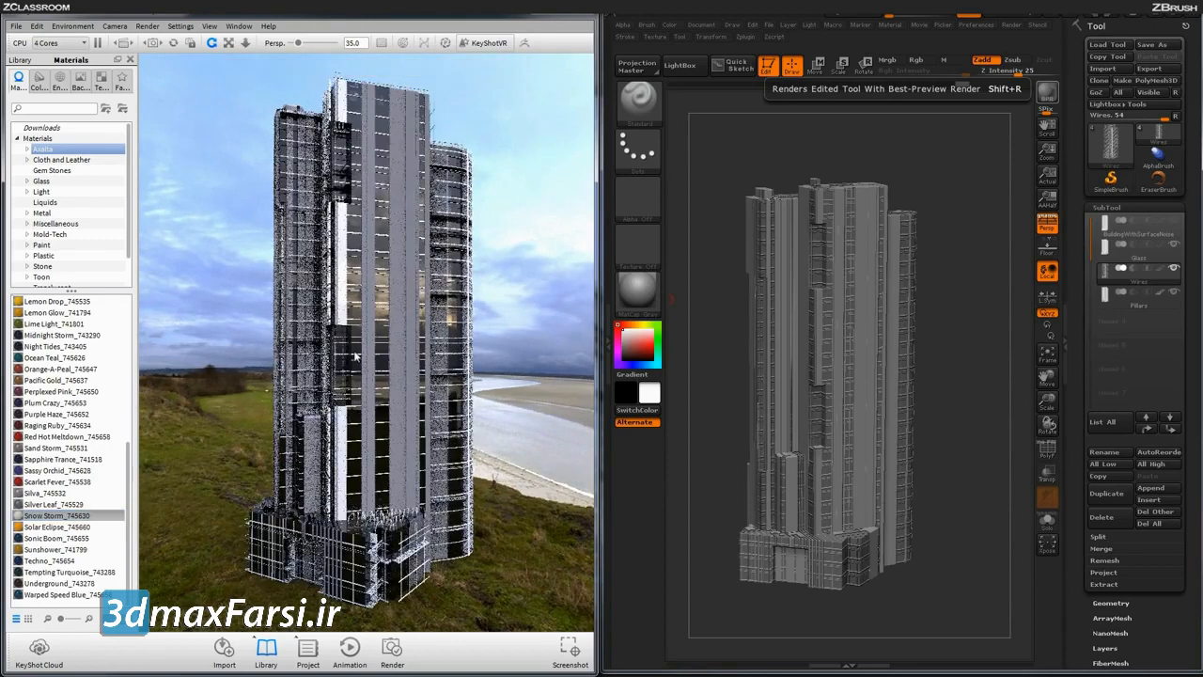
Step: Apply the Axalta paint Silver Leaf_745529 to the building's pillars and adjust the viewing angle to show the reflections
click(54, 504)
drag(53, 504, 399, 405)
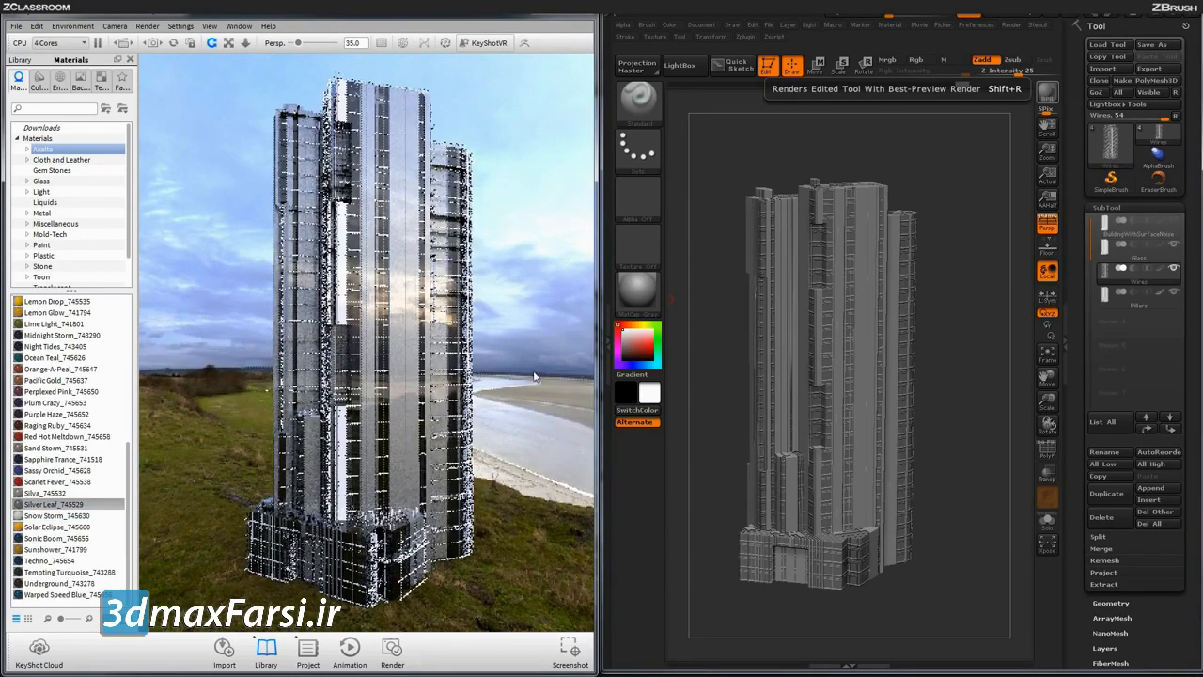
drag(523, 334, 542, 314)
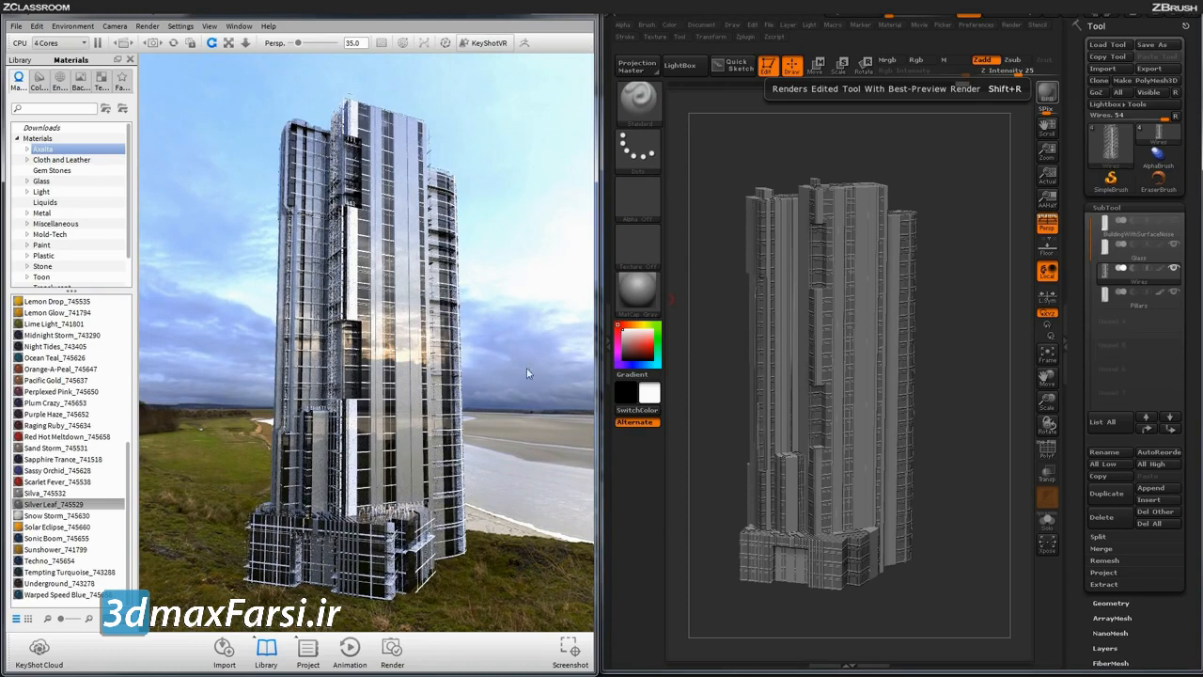
drag(517, 259, 485, 308)
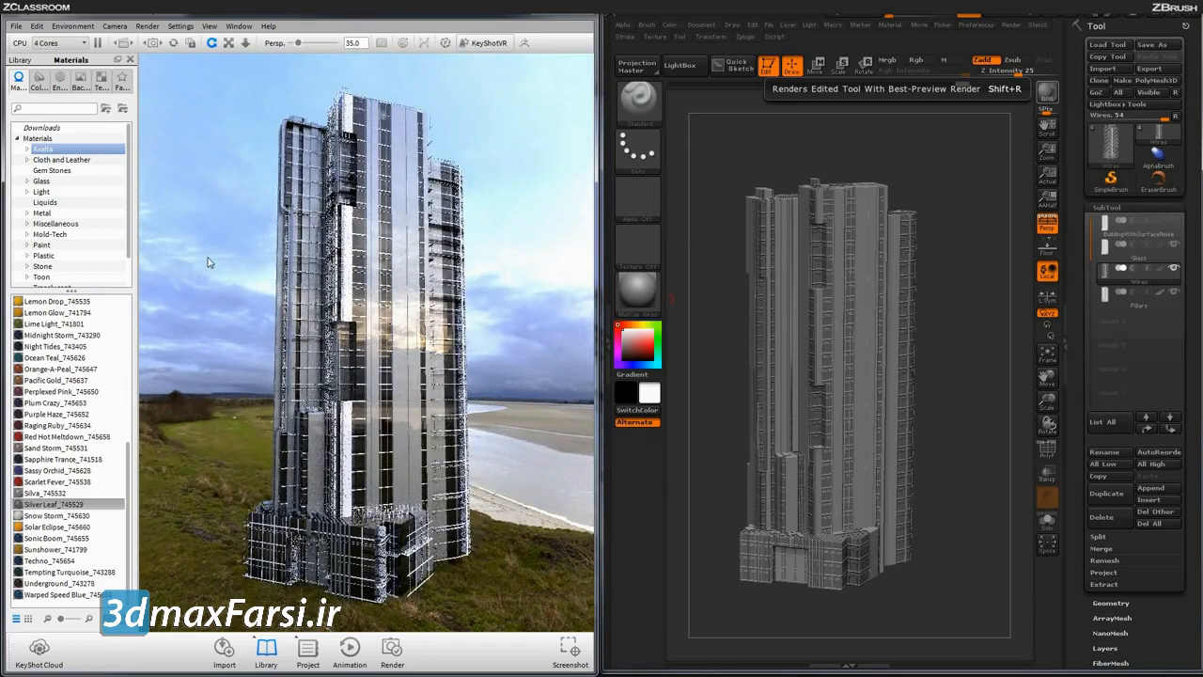
Step: Replace the environment backdrop with a solid light blue background colour, RGB 136, 136, 255
key(space)
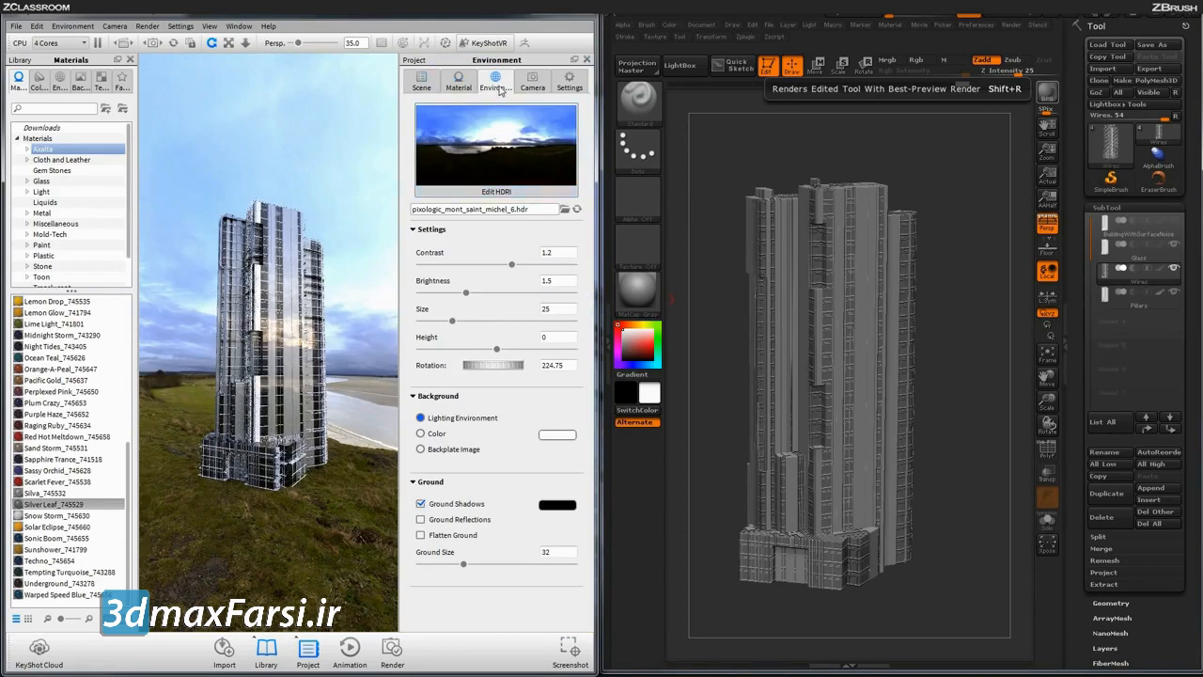
click(421, 433)
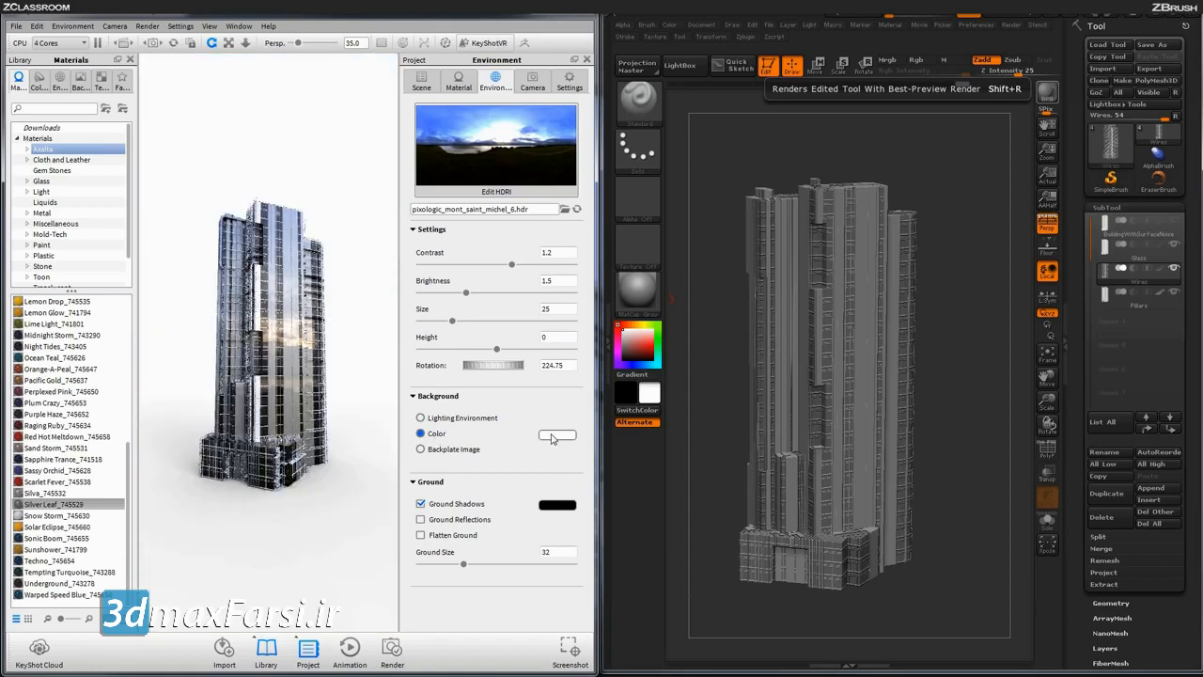
click(556, 436)
click(453, 514)
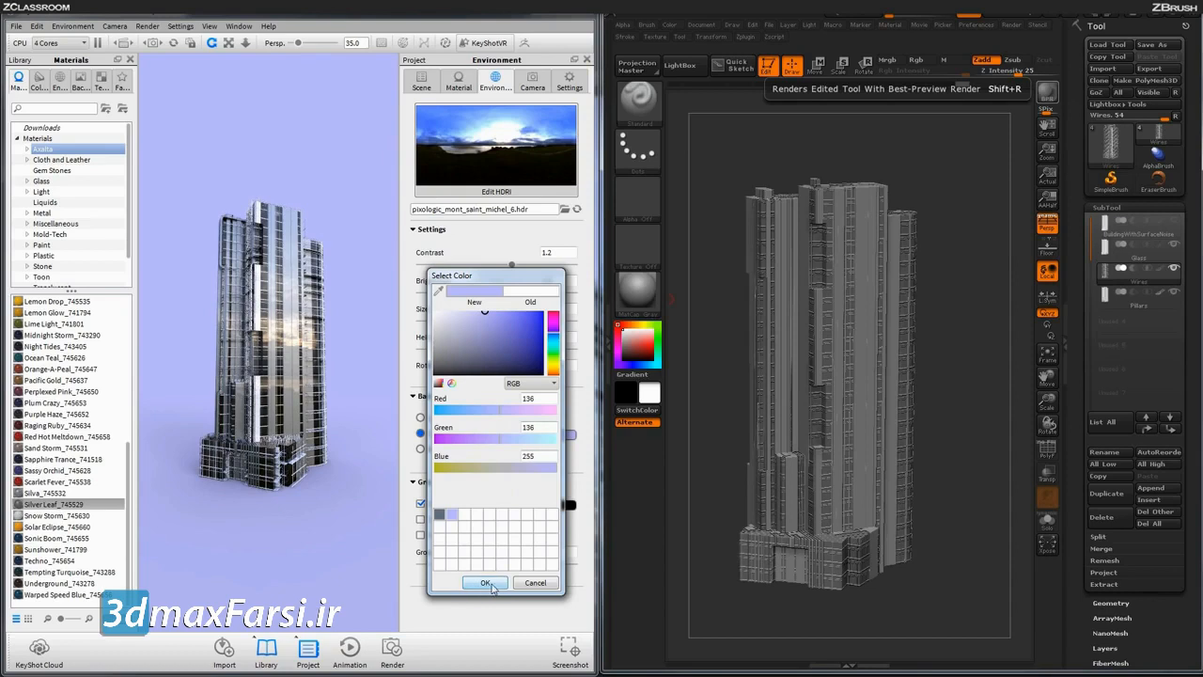
click(485, 583)
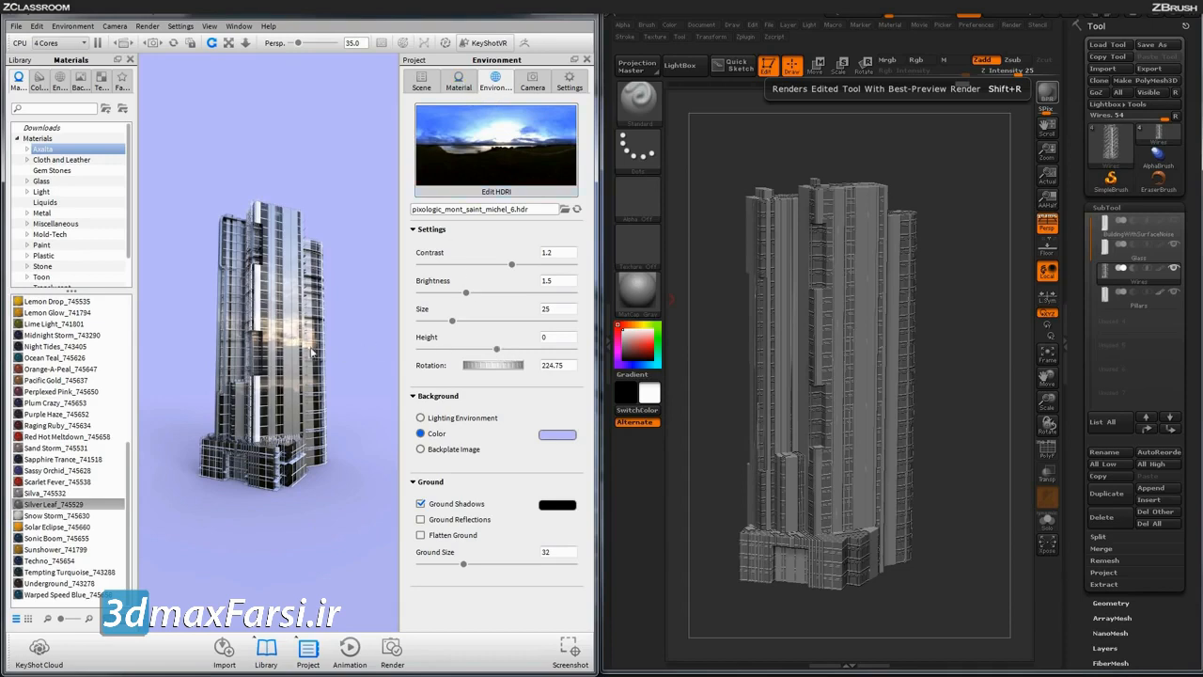
Step: Lower the lighting environment's height to -0.25 and frame the building closer from a low viewing angle
drag(498, 352, 459, 353)
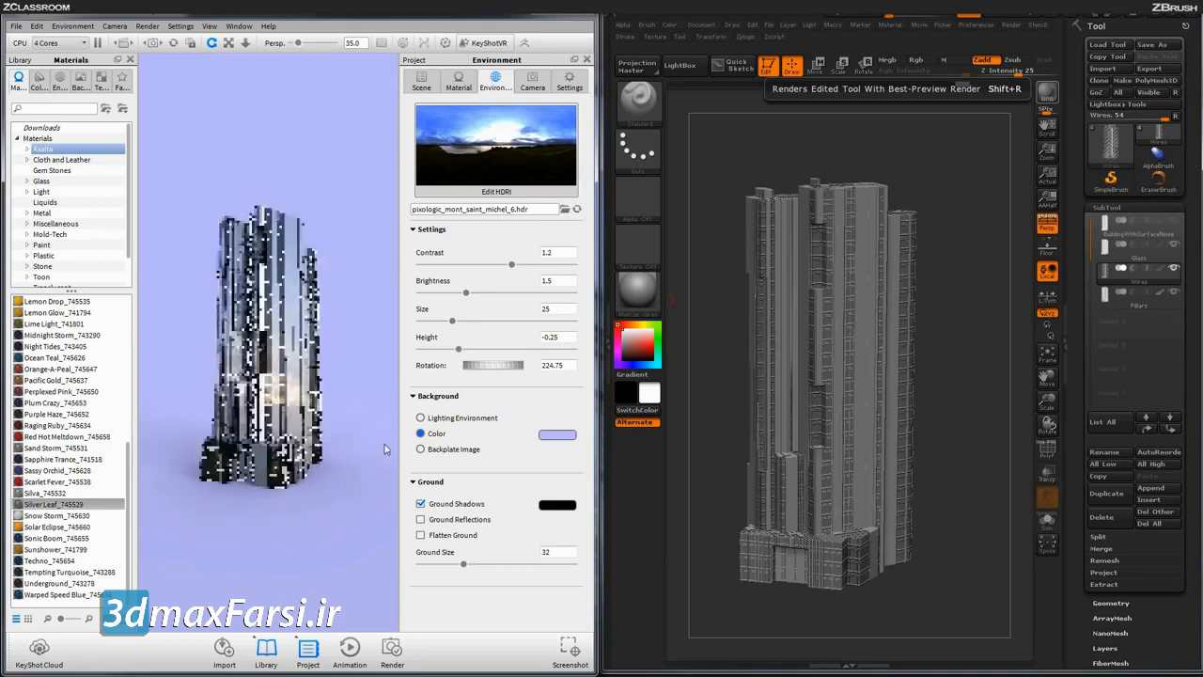
scroll(376, 374, up, 5)
scroll(381, 372, up, 5)
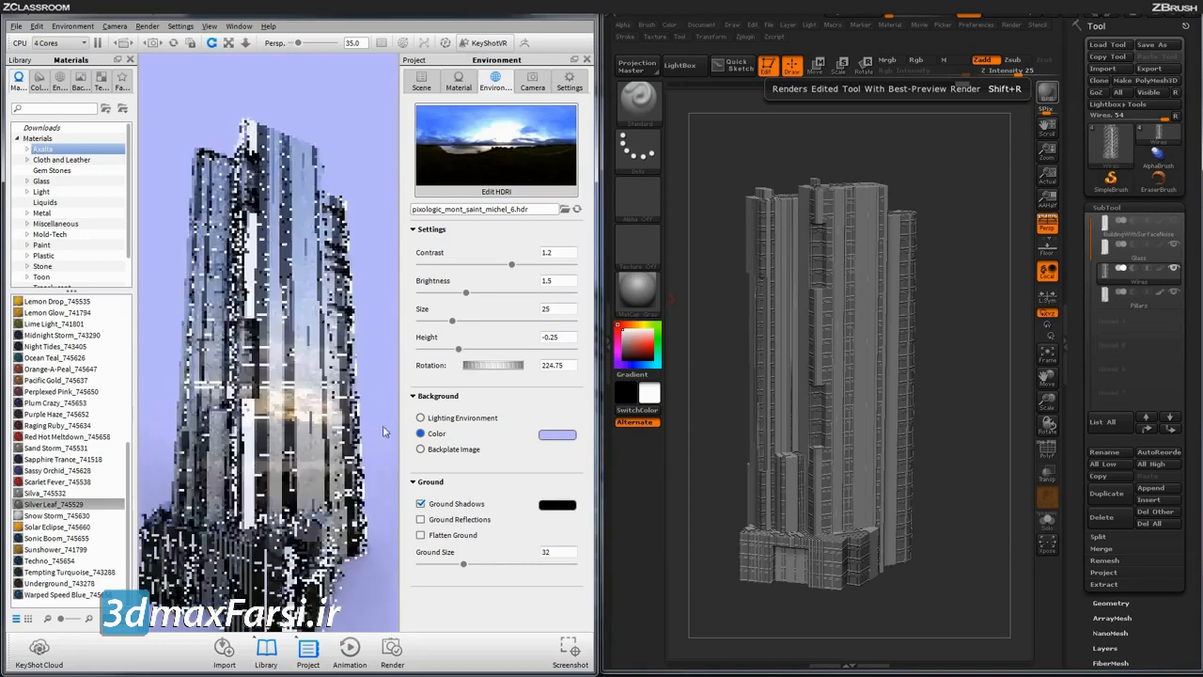
drag(384, 350, 392, 291)
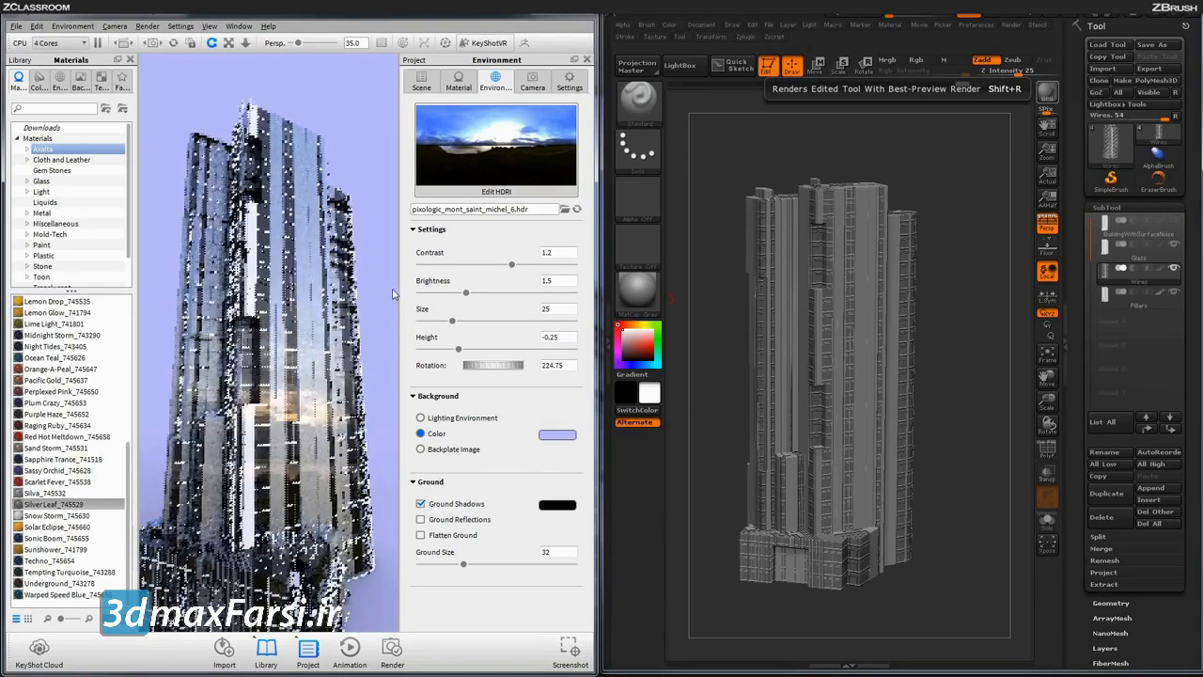
Step: Enable depth of field on the camera with the focus point on the building's facade and an f-stop of 6
click(533, 82)
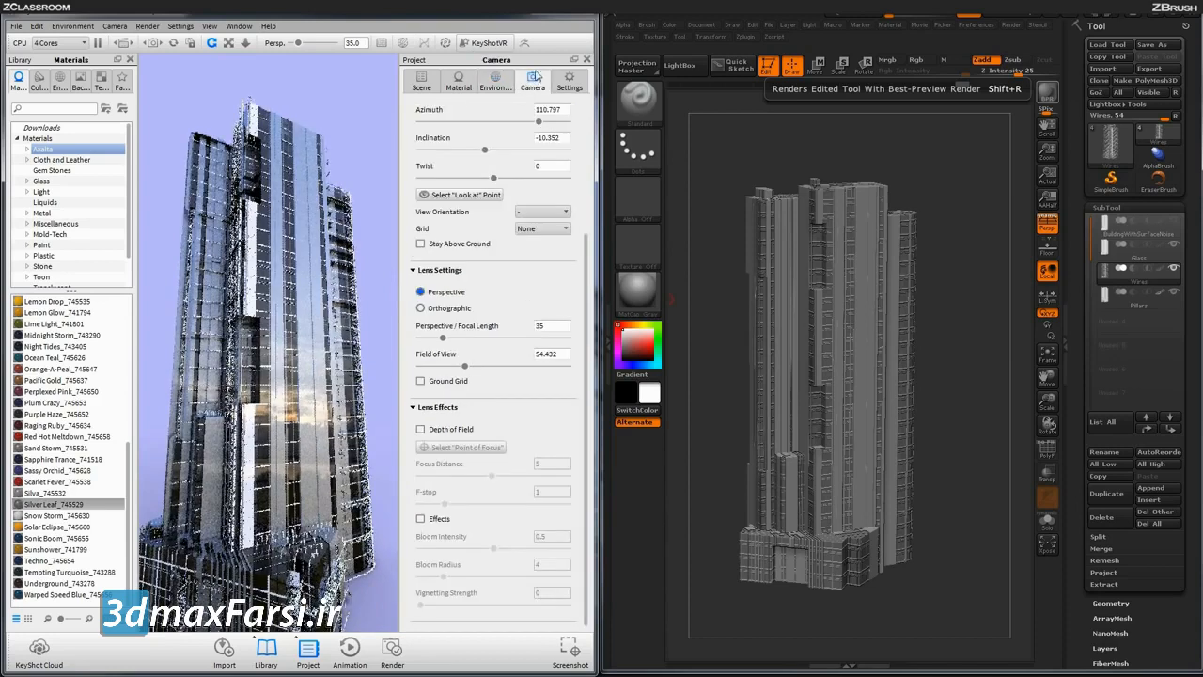
click(422, 431)
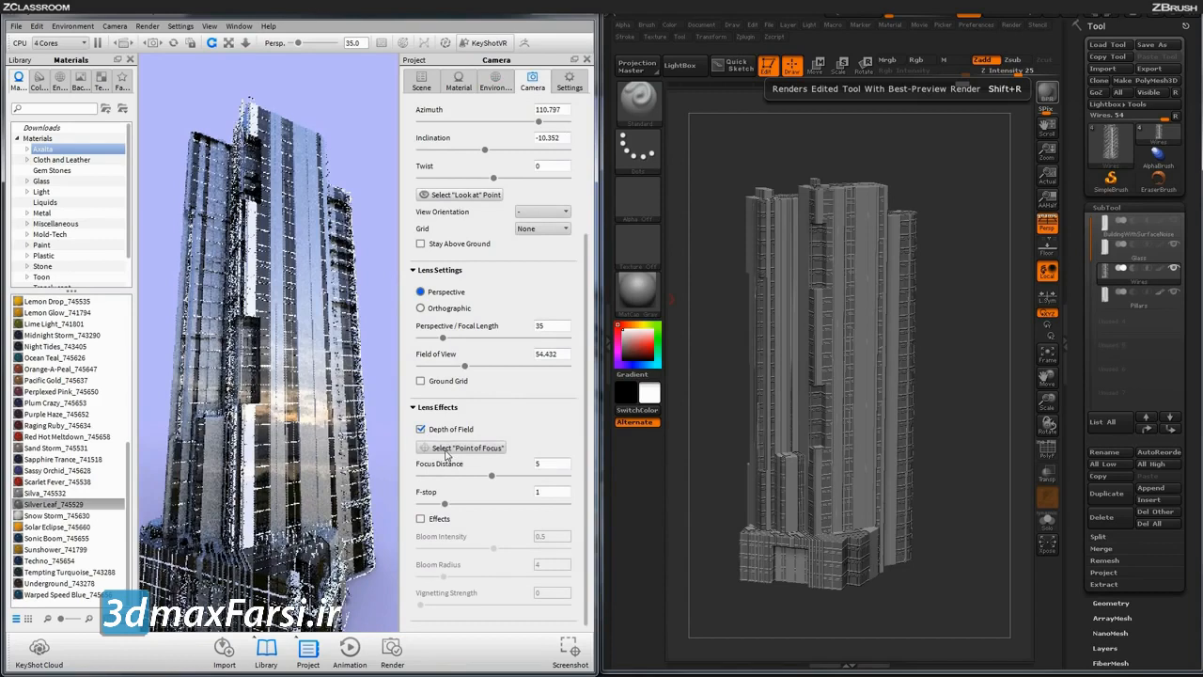
click(447, 448)
click(251, 307)
click(341, 622)
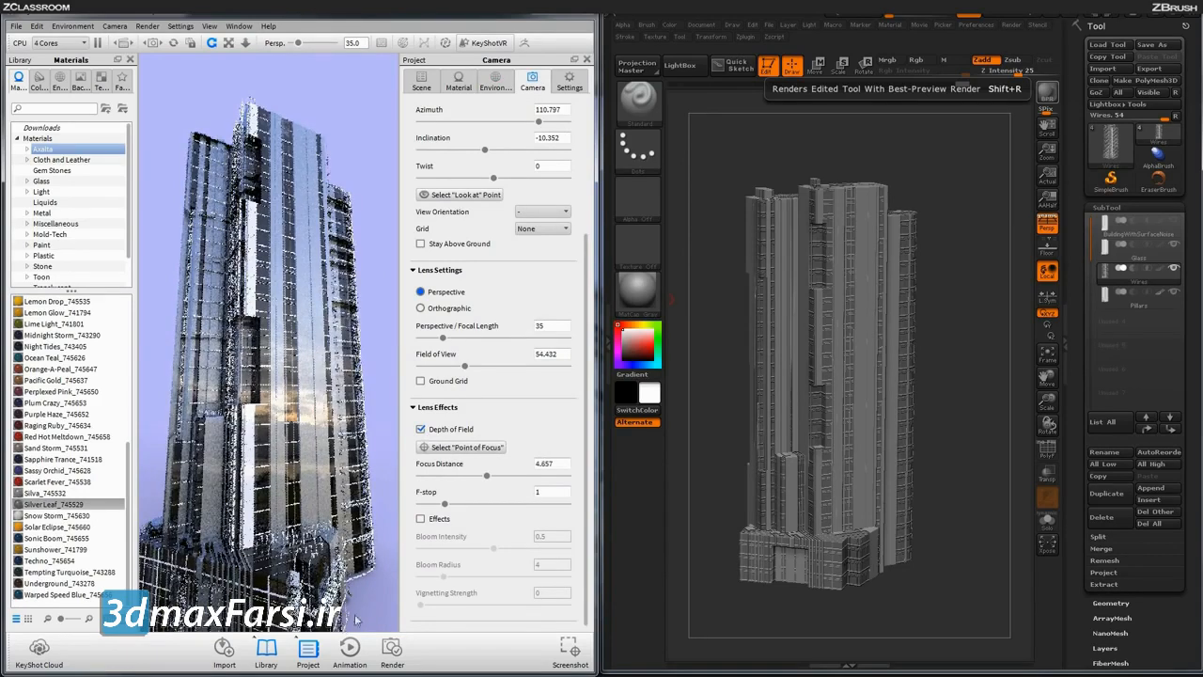
drag(445, 504, 568, 505)
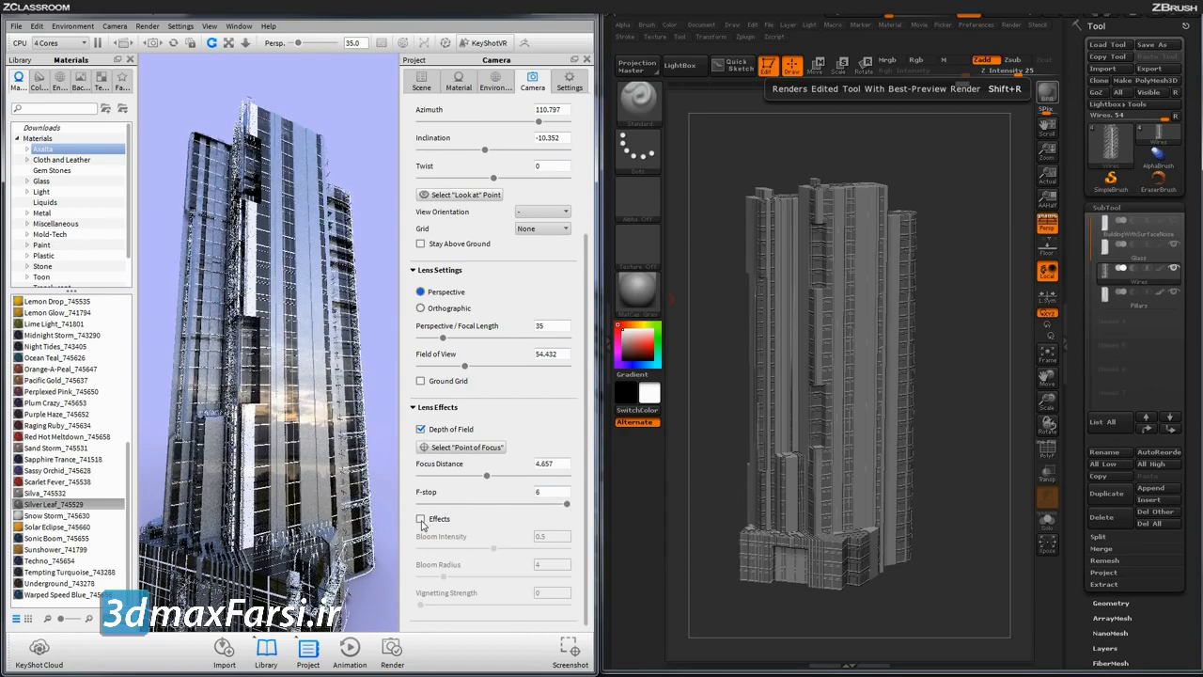
Step: Enable the camera's lens effects with bloom intensity 0.543, bloom radius 6.111 and vignetting strength 0.402
click(421, 519)
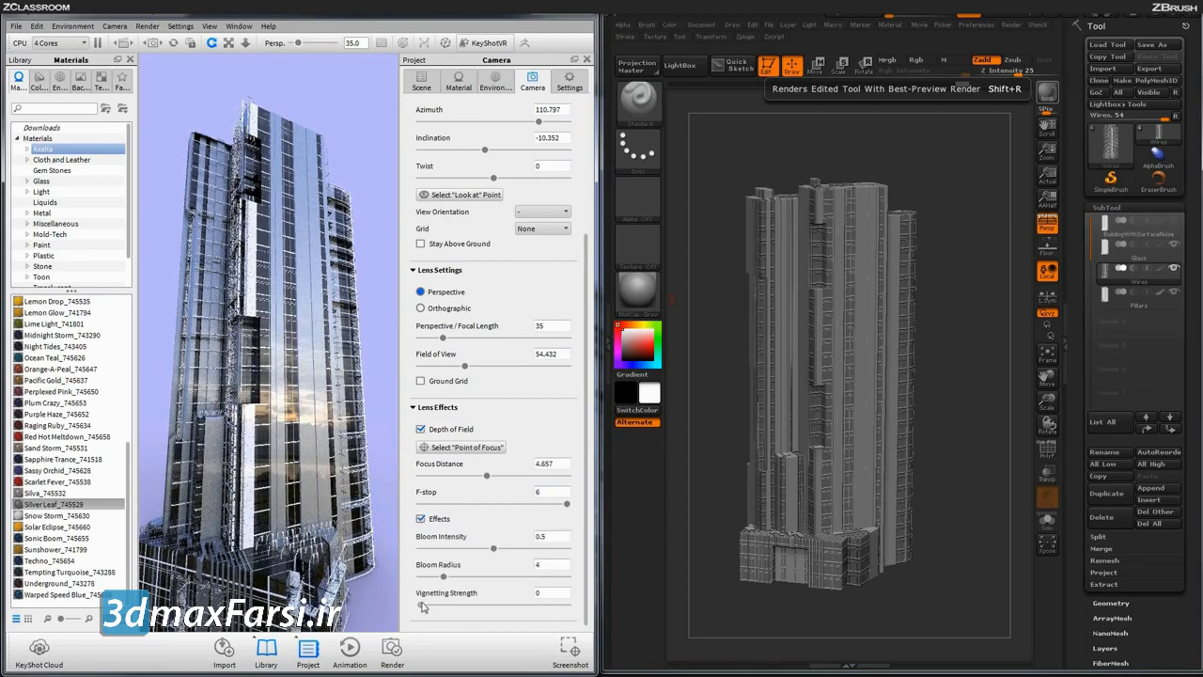
drag(421, 604, 505, 554)
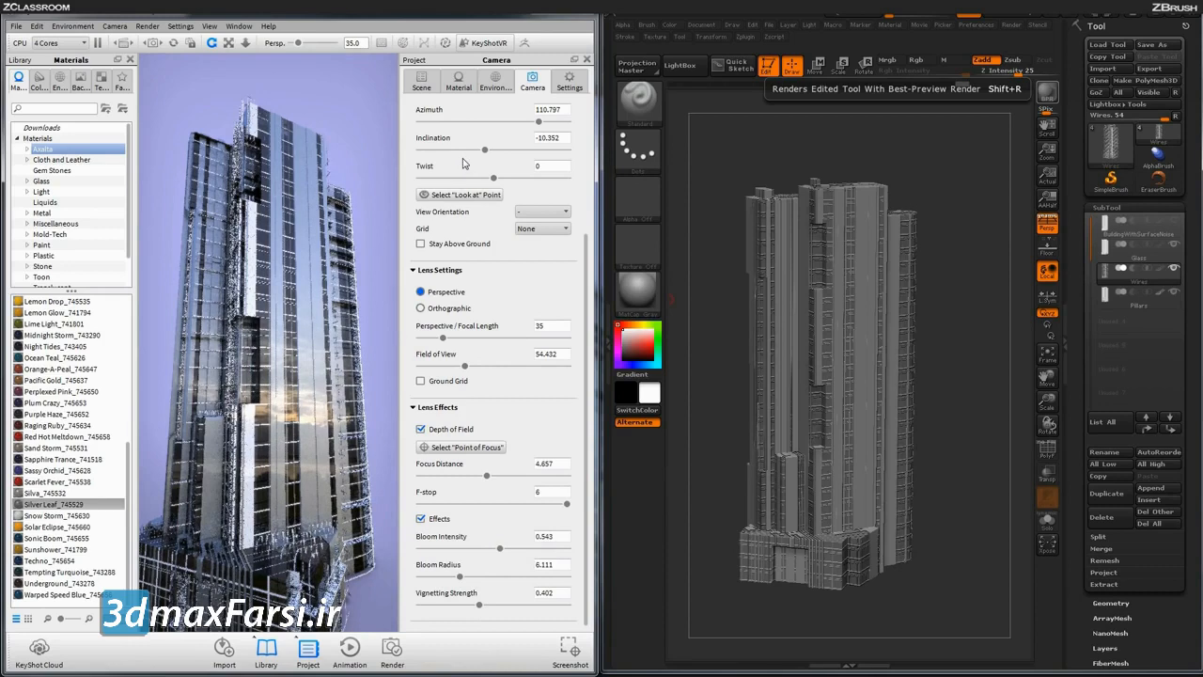
Step: Hide the project settings to enlarge the render view and recompose the tower from below with a 31.5 perspective
key(space)
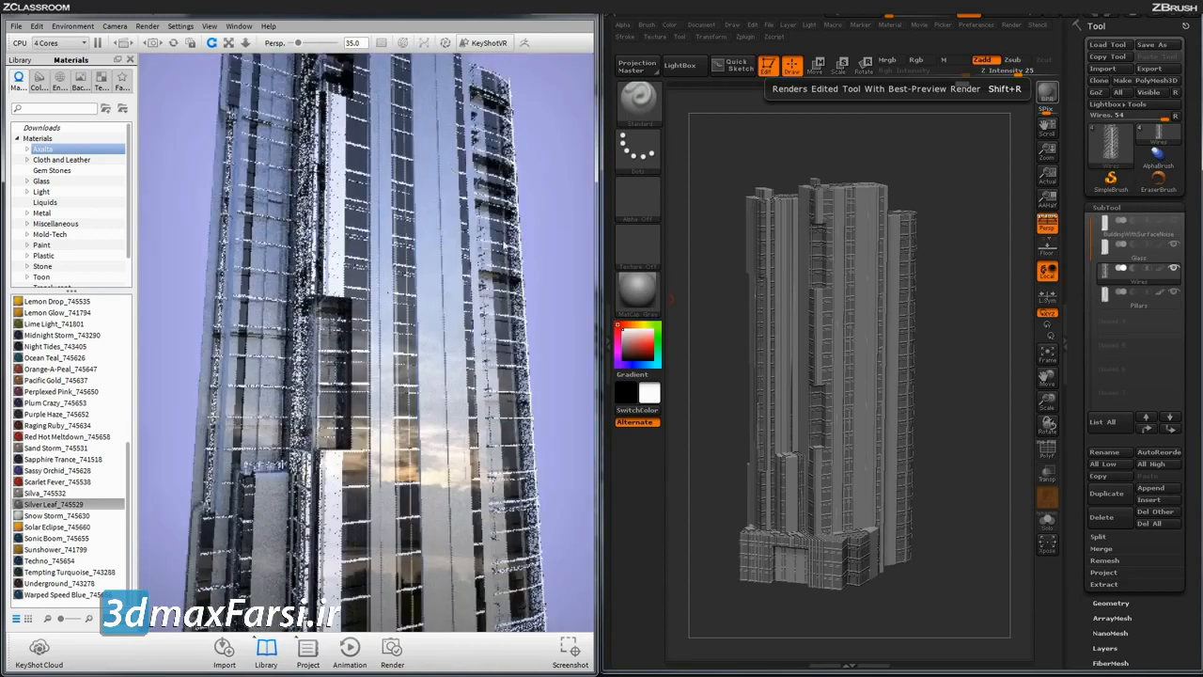
drag(558, 377, 552, 313)
mouse_move(524, 358)
mouse_down()
mouse_move(521, 401)
mouse_move(537, 344)
mouse_move(535, 357)
mouse_up()
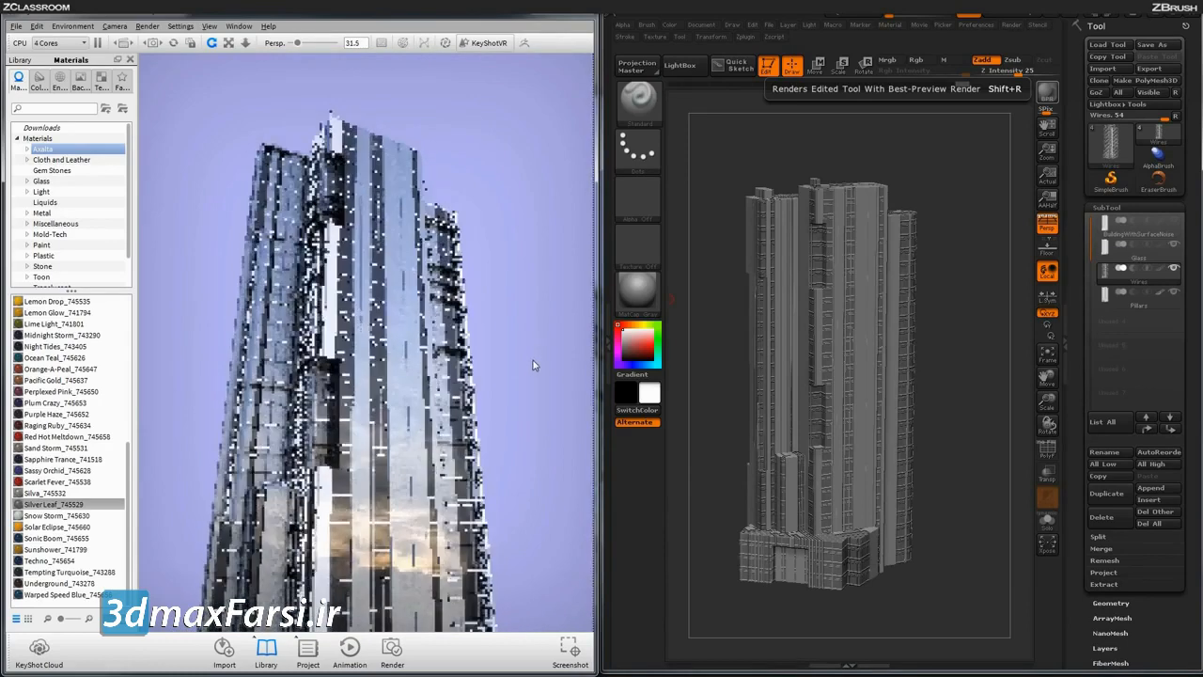
drag(534, 357, 552, 364)
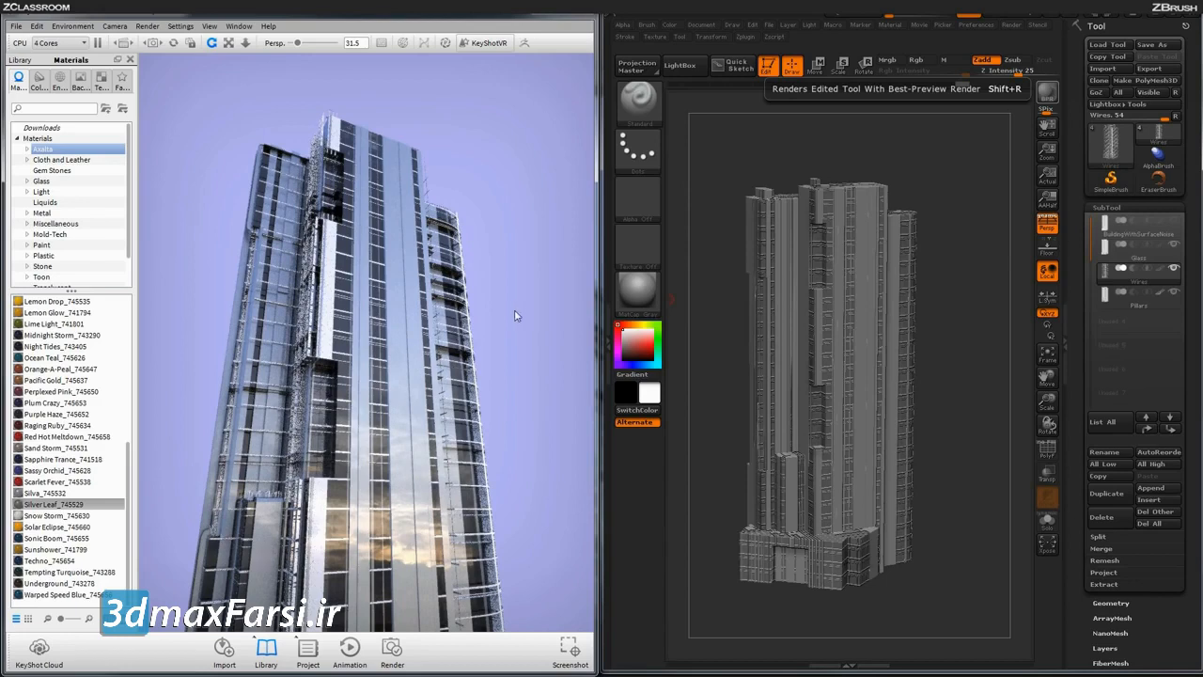
drag(523, 289, 538, 288)
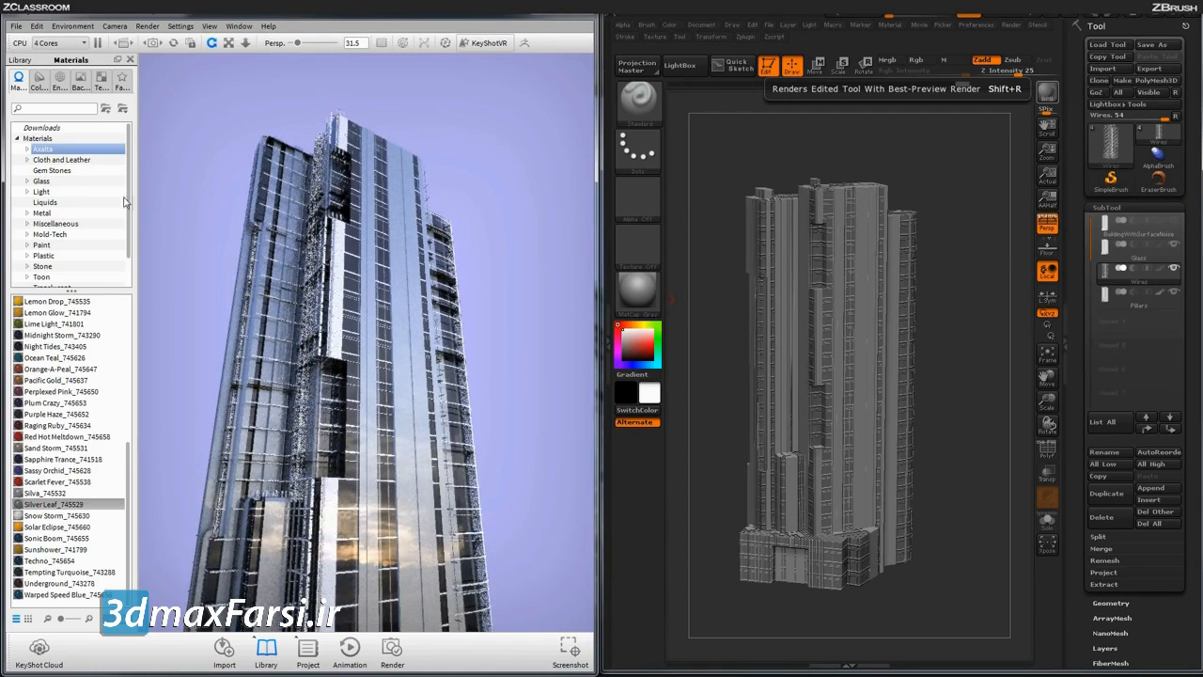
Step: Apply the Glass Dense White material from the Glass library to the building's lower facade
click(42, 181)
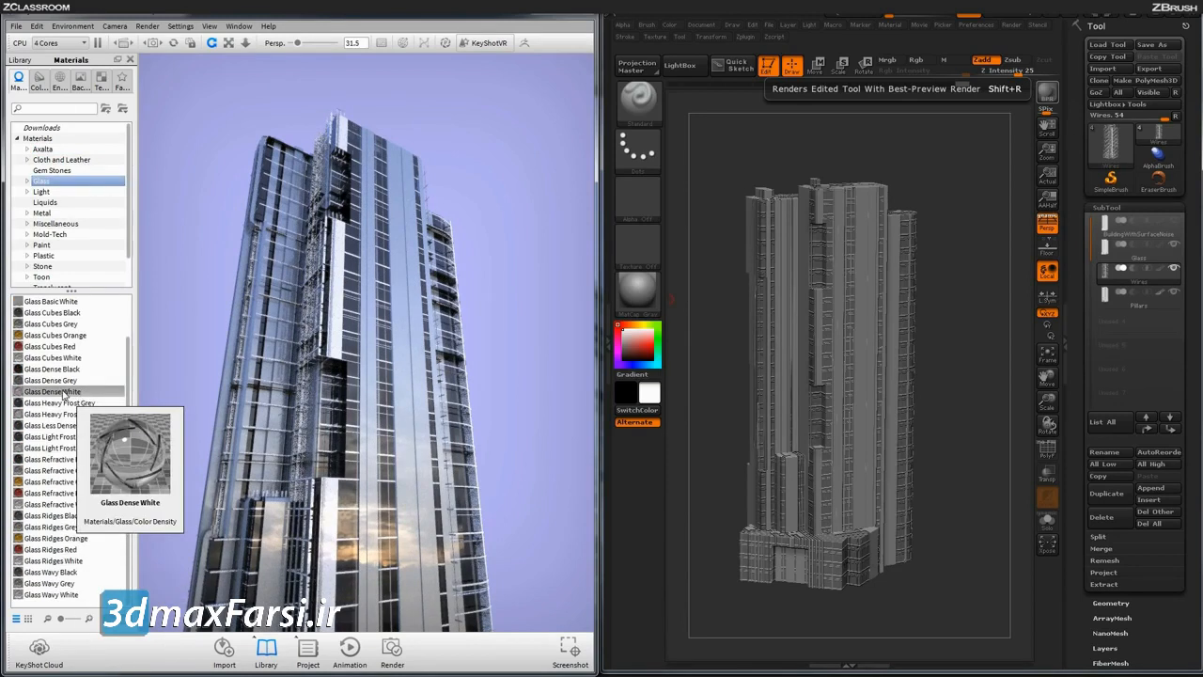
drag(64, 393, 350, 531)
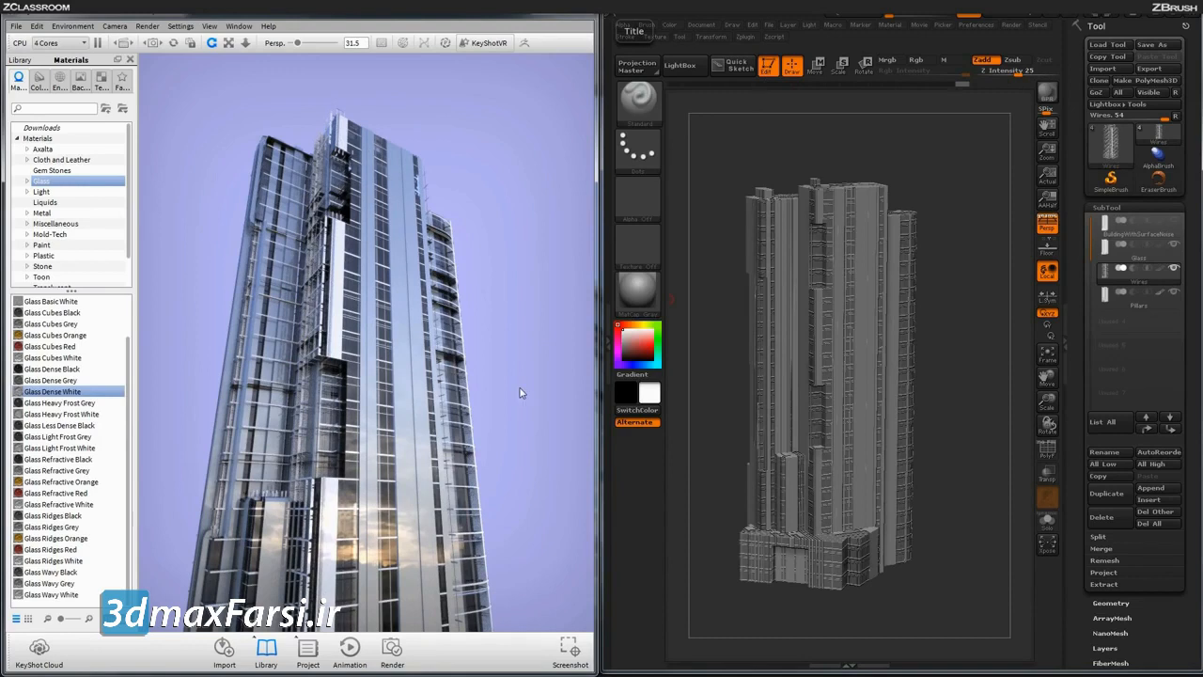
Step: Switch to Photoshop to examine the rendered image FinalTutorialBuilding.390.png
key(alt+Tab)
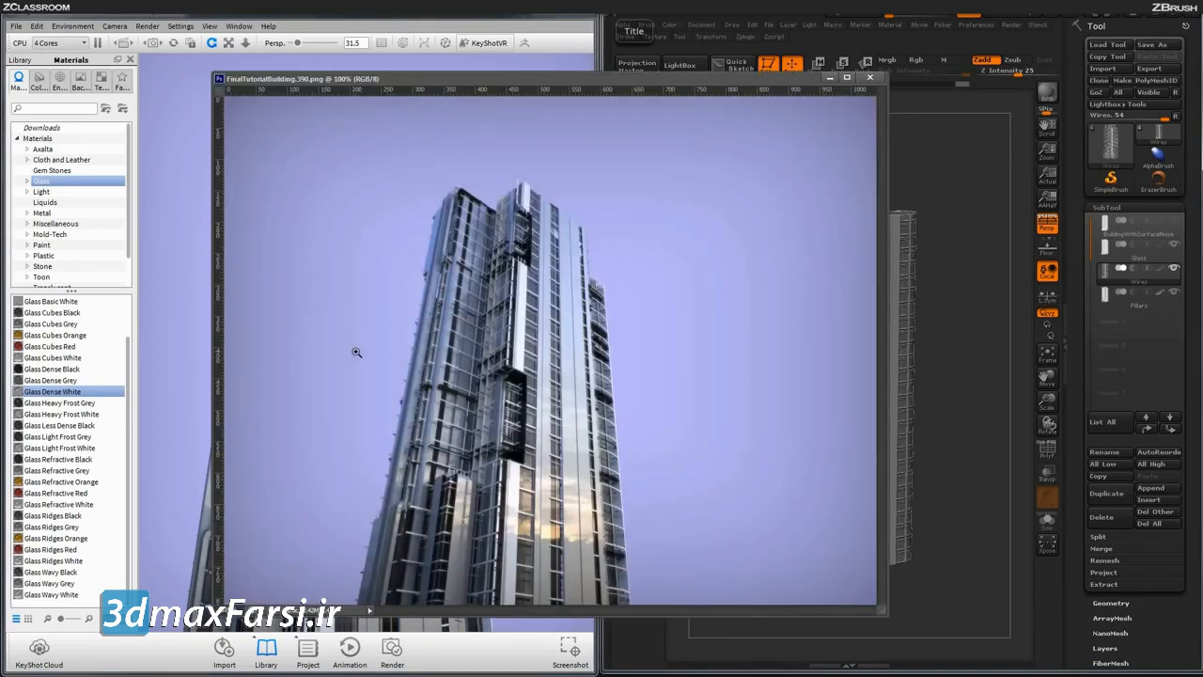